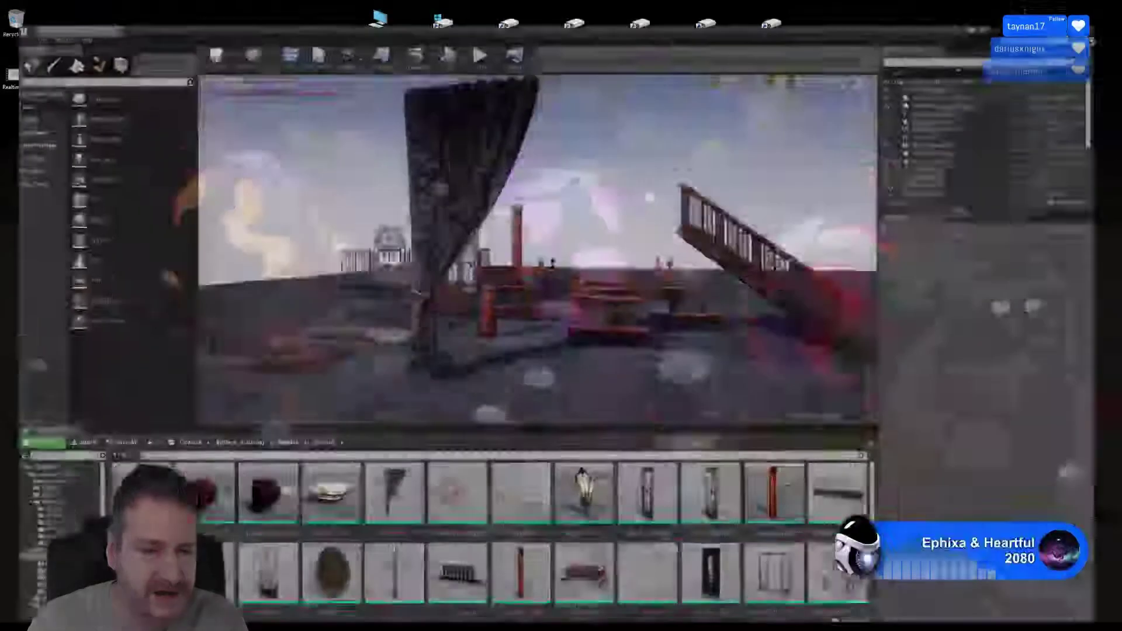
Examine the red railings, columns and staircase laid out in the ArtDeco_Building_Env level up close
{"action": "key", "text": "w"}
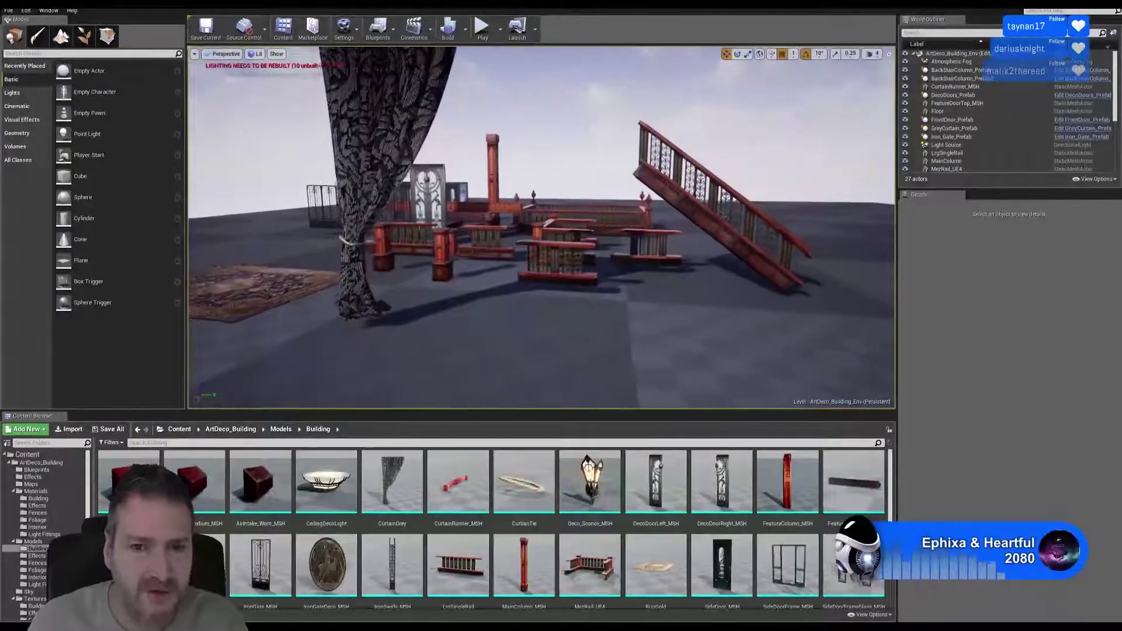
{"action": "key", "text": "w"}
{"action": "right_click_drag", "start_coordinate": [541, 227], "coordinate": [536, 227]}
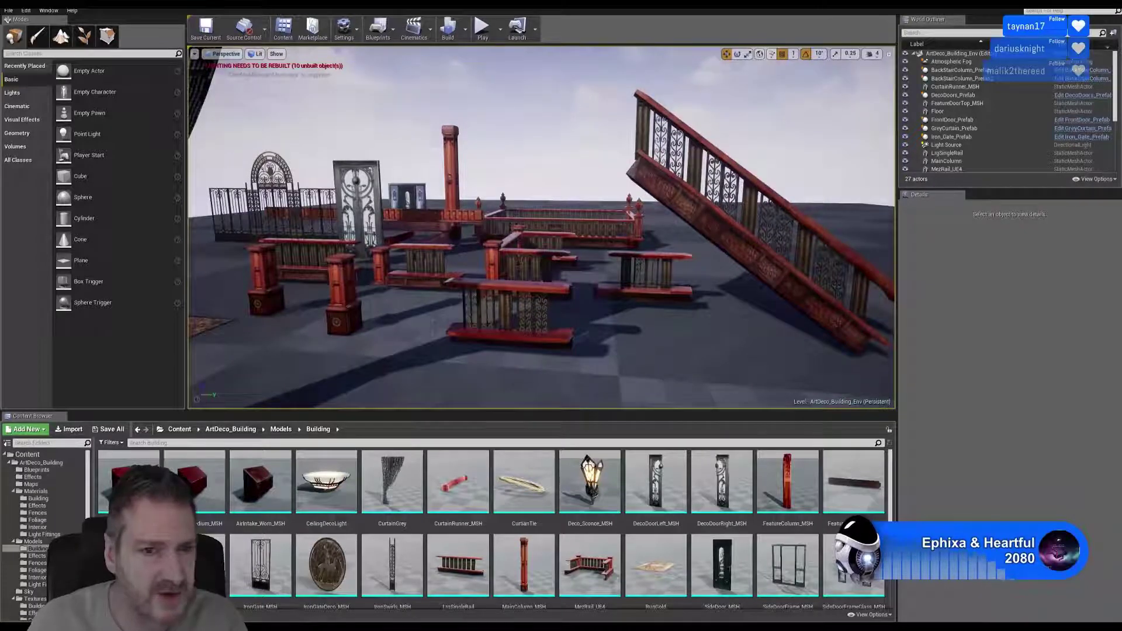
{"action": "right_click_drag", "start_coordinate": [541, 228], "coordinate": [550, 228]}
{"action": "key", "text": "w"}
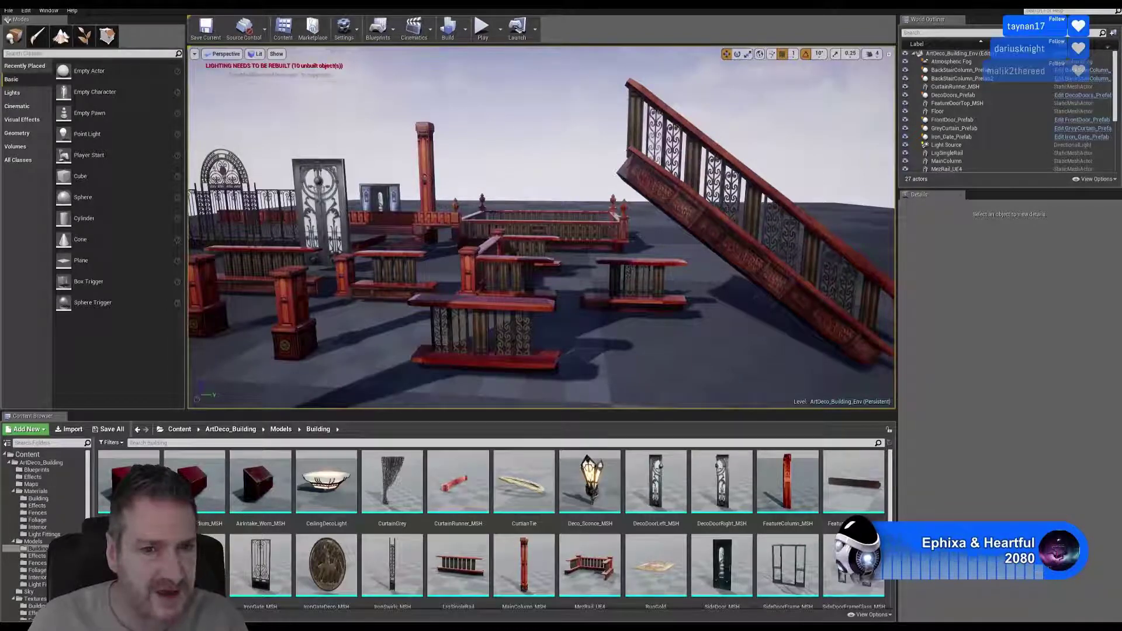
Inspect the grey curtain and its tie in the level, both up close and from a distance
{"action": "key", "text": "s"}
{"action": "mouse_move", "coordinate": [542, 228]}
{"action": "right_mouse_down"}
{"action": "mouse_move", "coordinate": [508, 224]}
{"action": "mouse_move", "coordinate": [522, 224]}
{"action": "mouse_move", "coordinate": [495, 206]}
{"action": "mouse_move", "coordinate": [520, 237]}
{"action": "mouse_move", "coordinate": [542, 212]}
{"action": "right_mouse_up"}
{"action": "key", "text": "a"}
{"action": "key", "text": "a"}
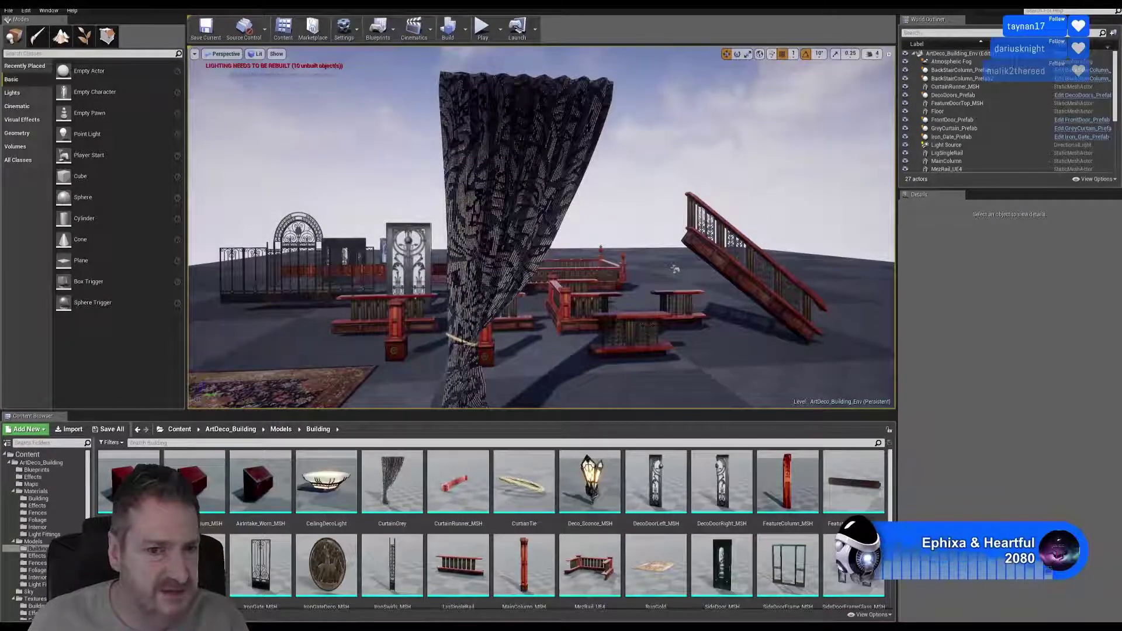
{"action": "key", "text": "w"}
{"action": "right_click_drag", "start_coordinate": [542, 212], "coordinate": [525, 213]}
{"action": "key", "text": "q"}
{"action": "scroll", "coordinate": [738, 256], "scroll_direction": "up", "scroll_amount": 2}
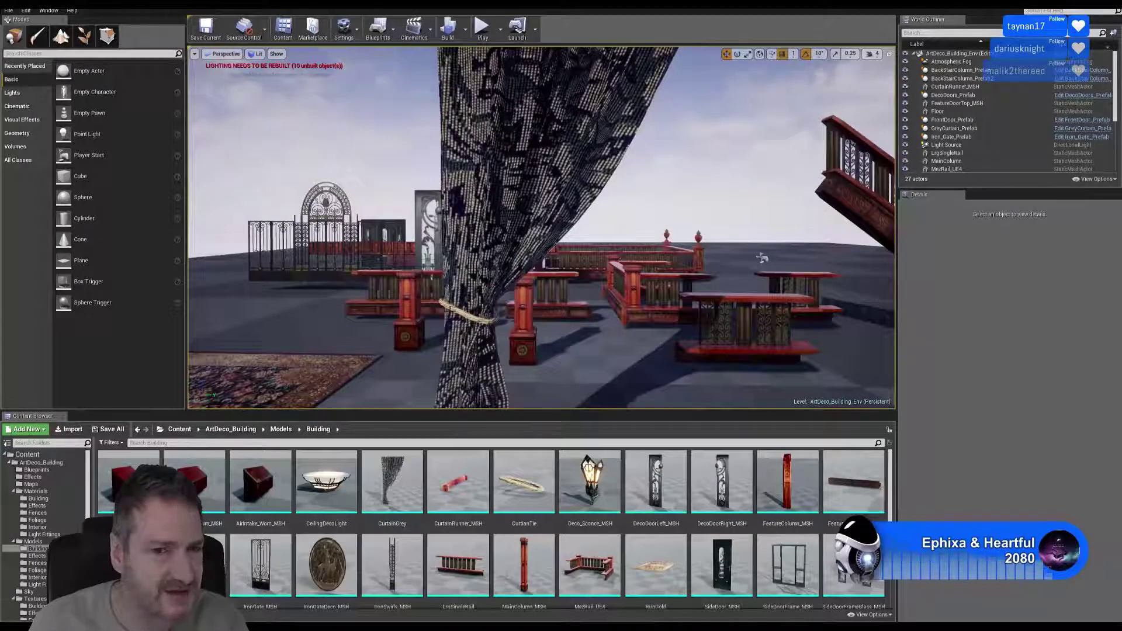
{"action": "scroll", "coordinate": [808, 261], "scroll_direction": "up", "scroll_amount": 2}
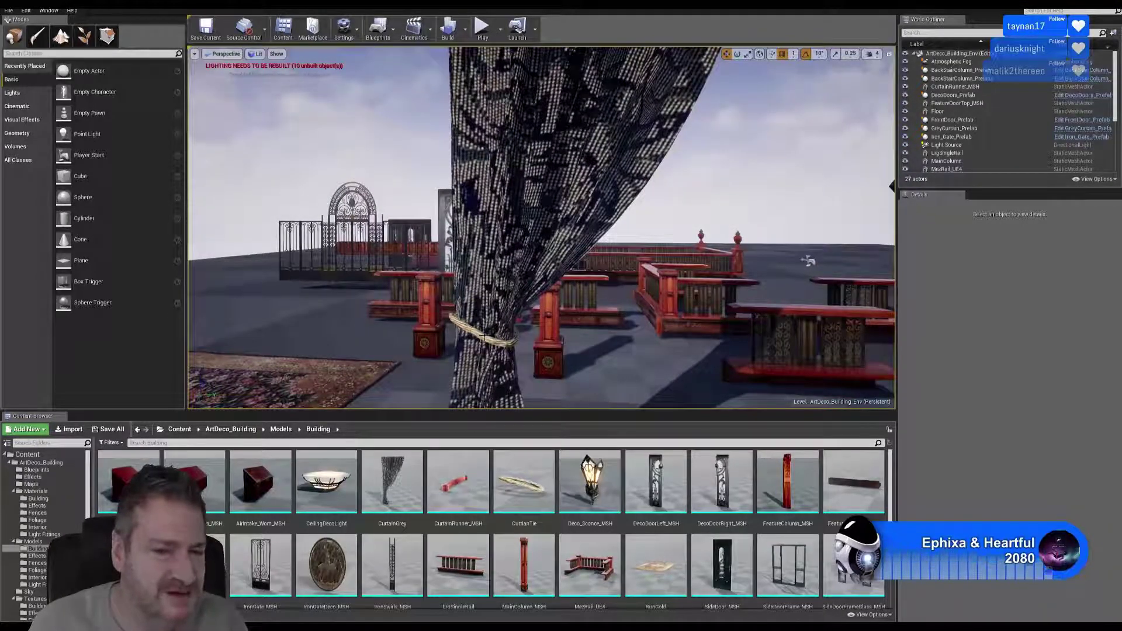
{"action": "scroll", "coordinate": [808, 261], "scroll_direction": "down", "scroll_amount": 4}
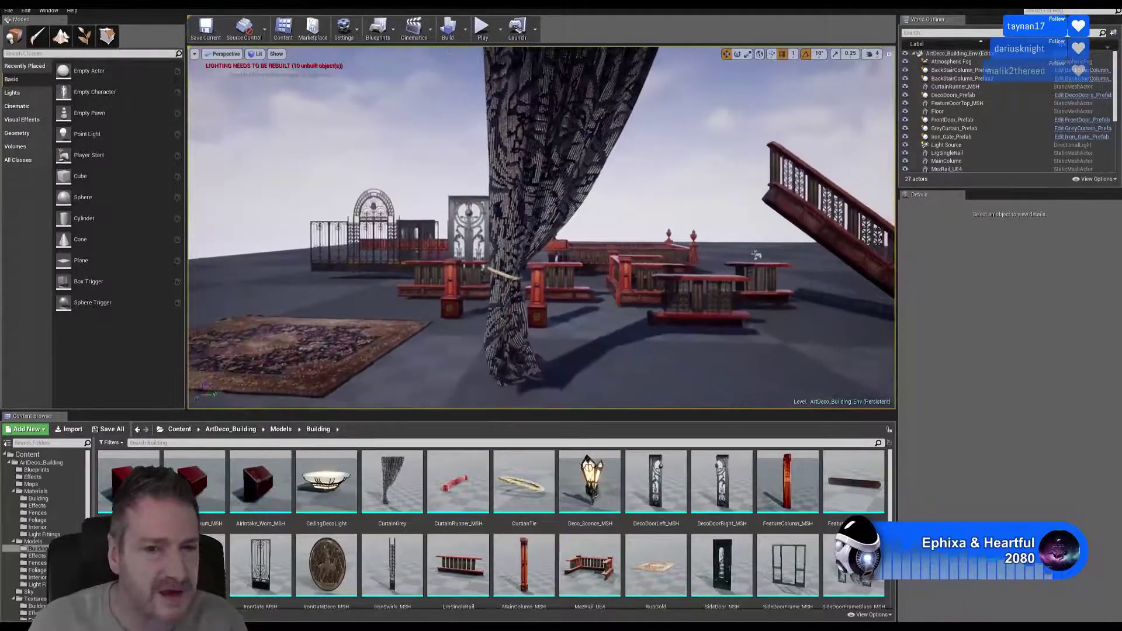
{"action": "key", "text": "s"}
{"action": "right_click_drag", "start_coordinate": [745, 258], "coordinate": [731, 250]}
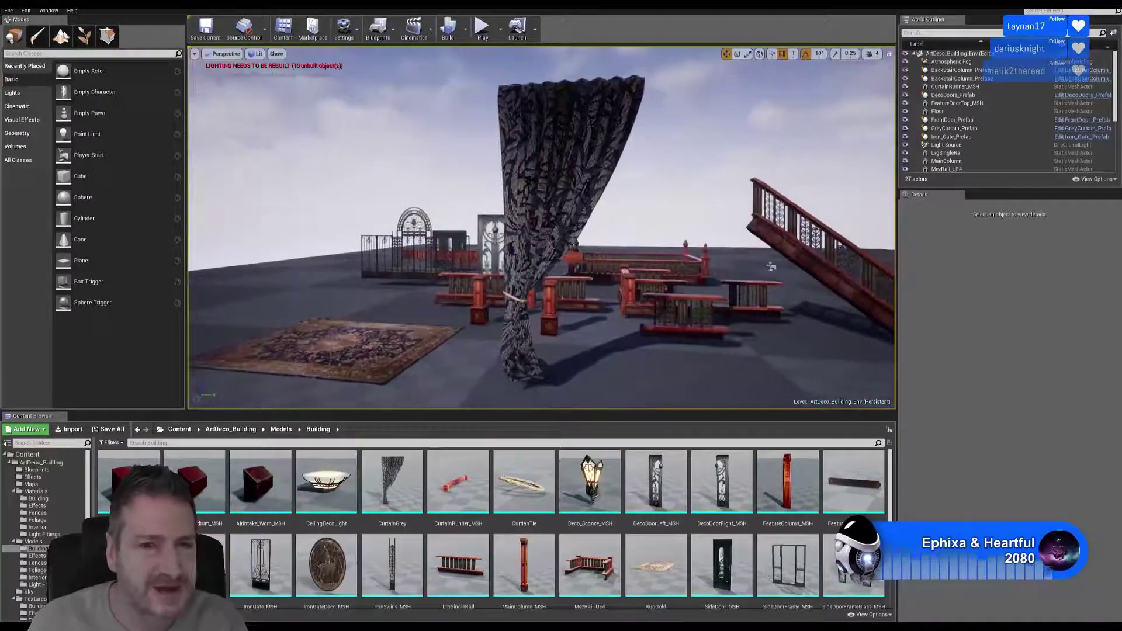
Survey the overall layout of the building pieces, from the rug and iron gate to the staircase
{"action": "scroll", "coordinate": [772, 266], "scroll_direction": "up", "scroll_amount": 5}
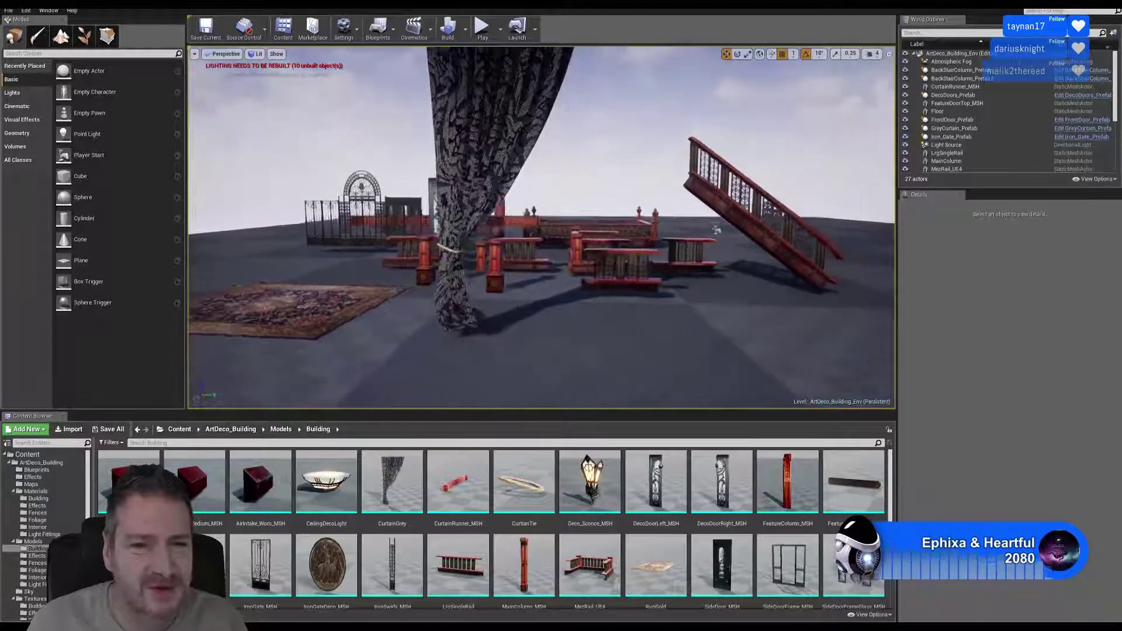
{"action": "mouse_move", "coordinate": [542, 228]}
{"action": "right_mouse_down"}
{"action": "mouse_move", "coordinate": [521, 216]}
{"action": "mouse_move", "coordinate": [532, 217]}
{"action": "right_mouse_up"}
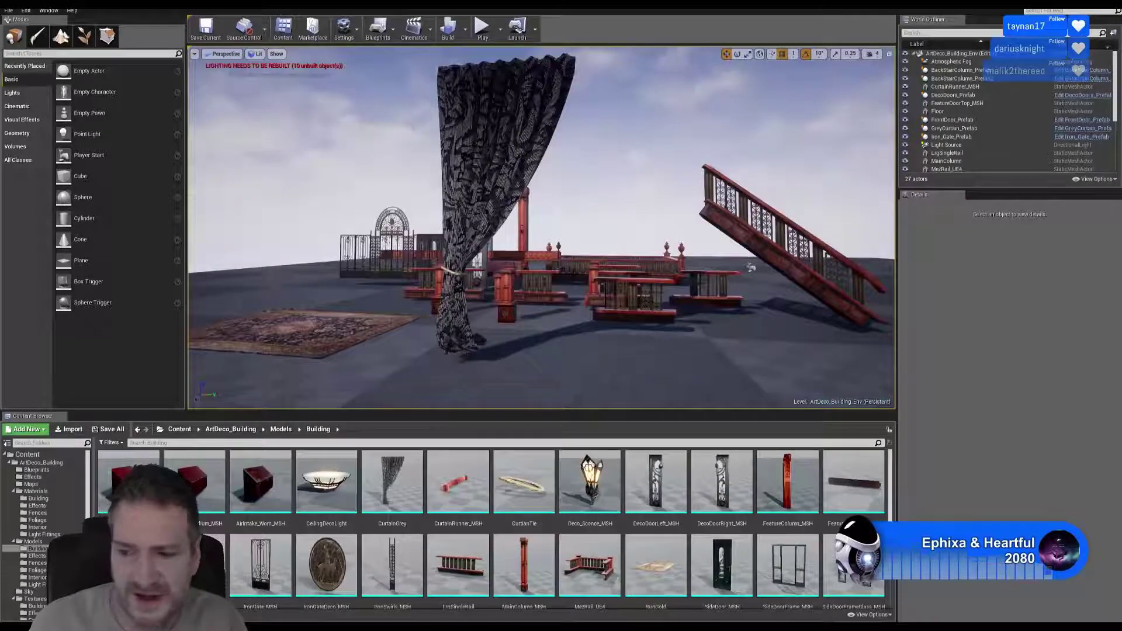
{"action": "scroll", "coordinate": [718, 266], "scroll_direction": "up", "scroll_amount": 2}
{"action": "mouse_move", "coordinate": [544, 234]}
{"action": "left_mouse_down"}
{"action": "mouse_move", "coordinate": [547, 205]}
{"action": "mouse_move", "coordinate": [519, 210]}
{"action": "mouse_move", "coordinate": [529, 233]}
{"action": "left_mouse_up"}
{"action": "scroll", "coordinate": [772, 270], "scroll_direction": "up", "scroll_amount": 4}
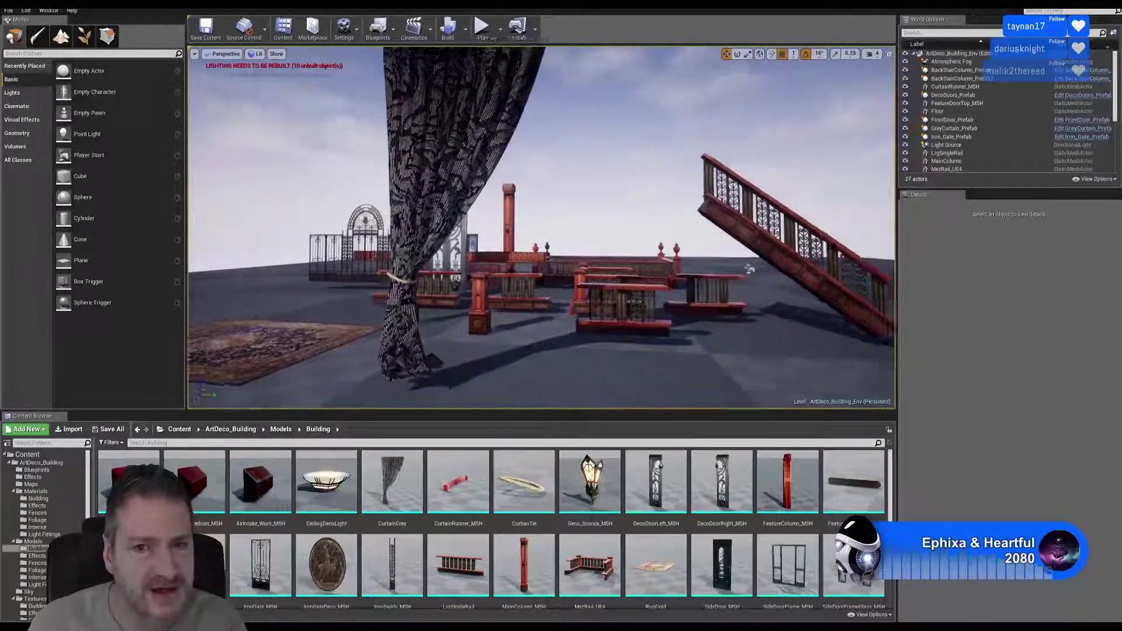
{"action": "right_click_drag", "start_coordinate": [542, 228], "coordinate": [529, 228]}
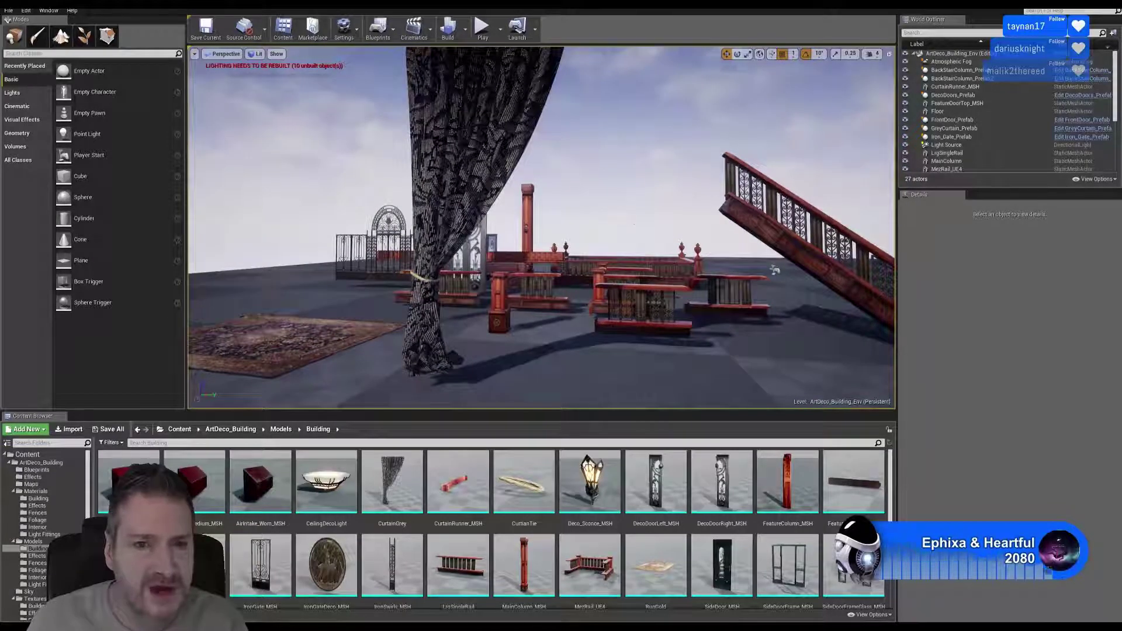
{"action": "right_click_drag", "start_coordinate": [625, 221], "coordinate": [631, 210]}
{"action": "scroll", "coordinate": [625, 222], "scroll_direction": "down", "scroll_amount": 3}
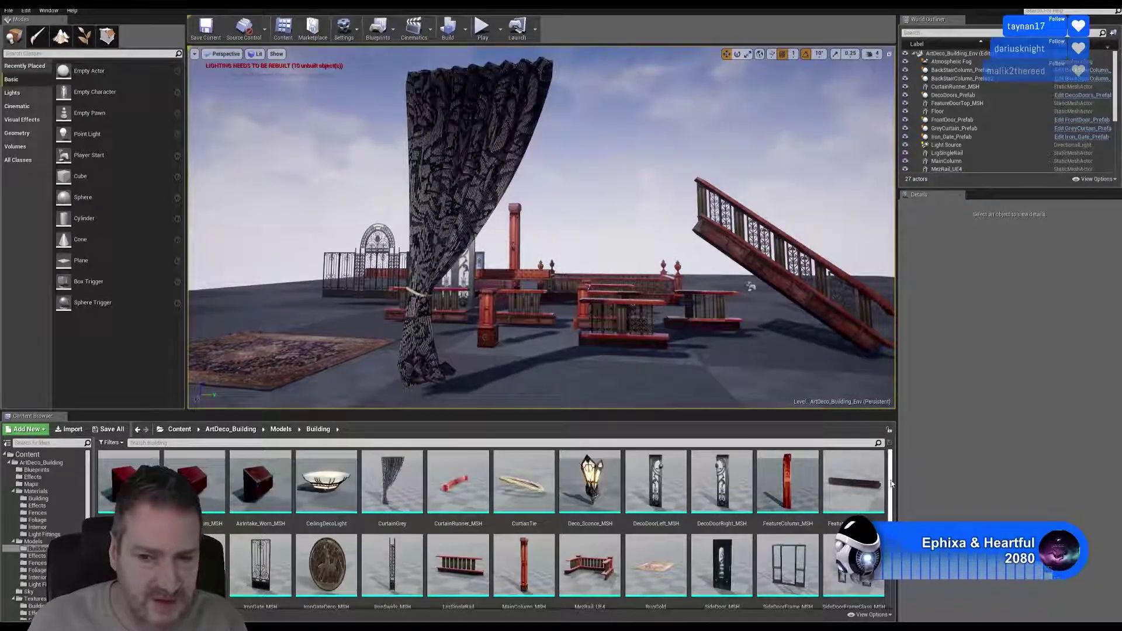
Browse the building's meshes and the materials in the Materials > Building folder
{"action": "scroll", "coordinate": [883, 468], "scroll_direction": "down", "scroll_amount": 5}
{"action": "scroll", "coordinate": [882, 460], "scroll_direction": "up", "scroll_amount": 5}
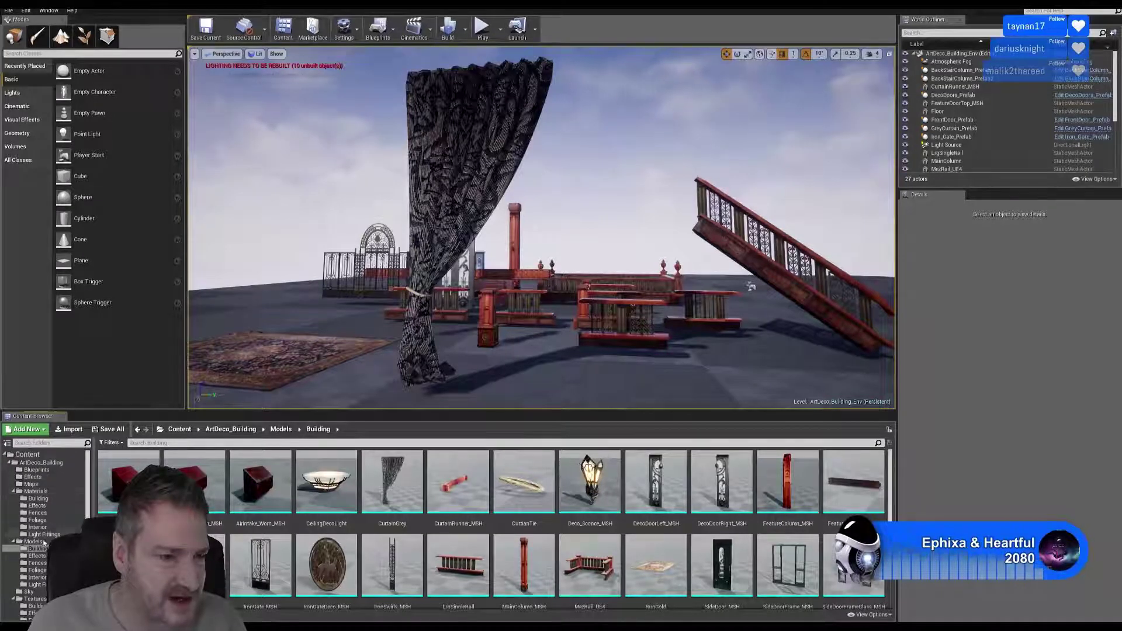
{"action": "left_click", "coordinate": [39, 498]}
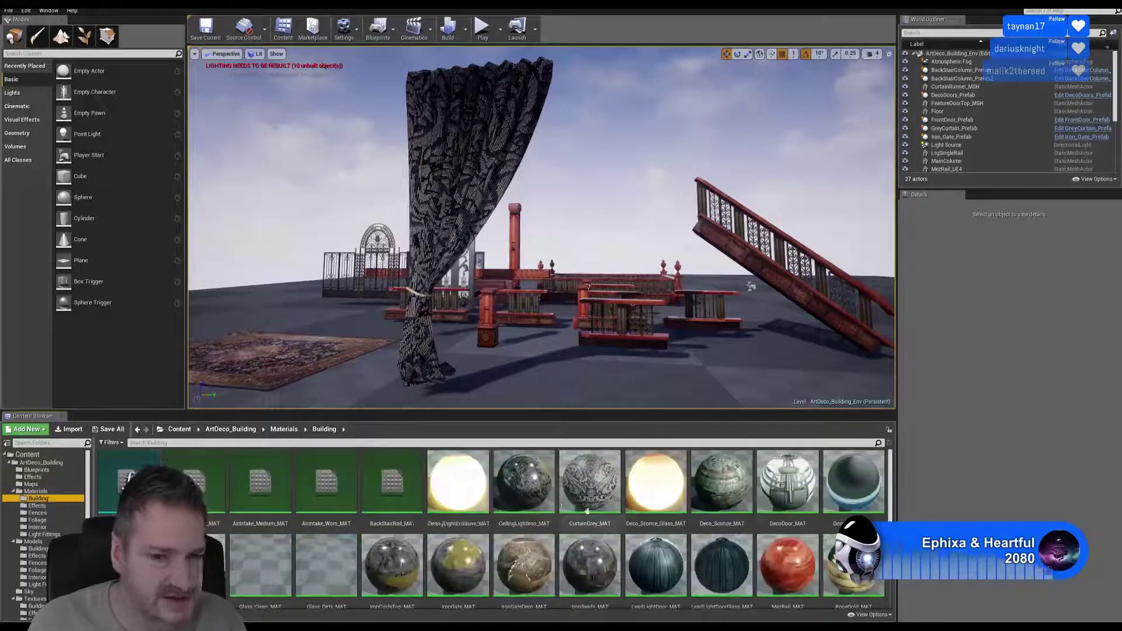
{"action": "scroll", "coordinate": [795, 514], "scroll_direction": "down", "scroll_amount": 1}
{"action": "scroll", "coordinate": [792, 523], "scroll_direction": "down", "scroll_amount": 3}
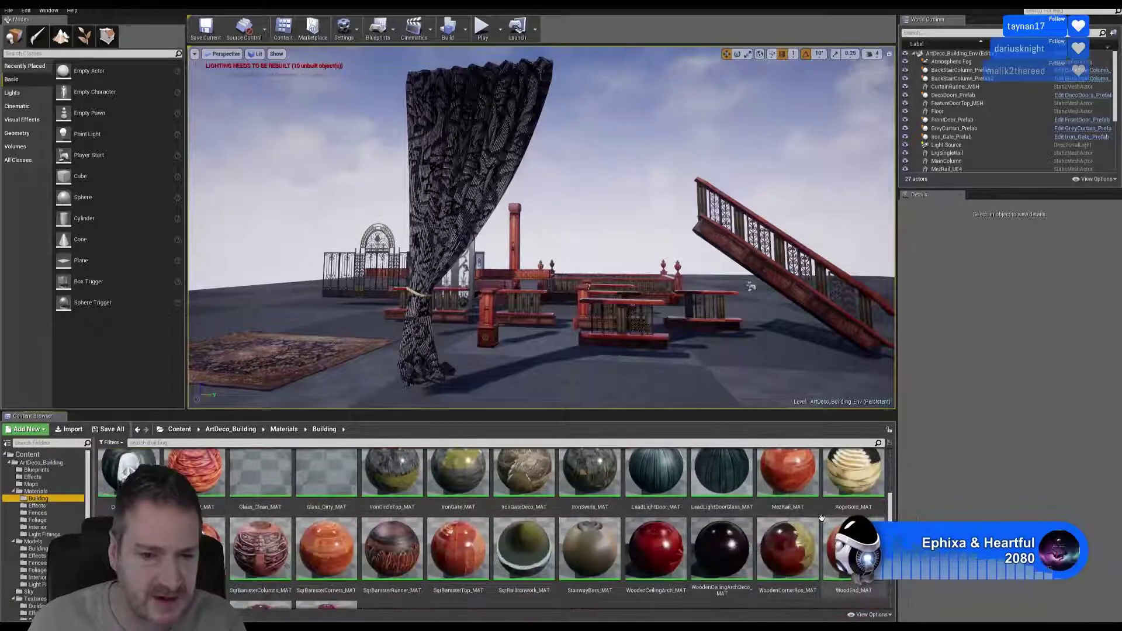
{"action": "scroll", "coordinate": [759, 525], "scroll_direction": "up", "scroll_amount": 5}
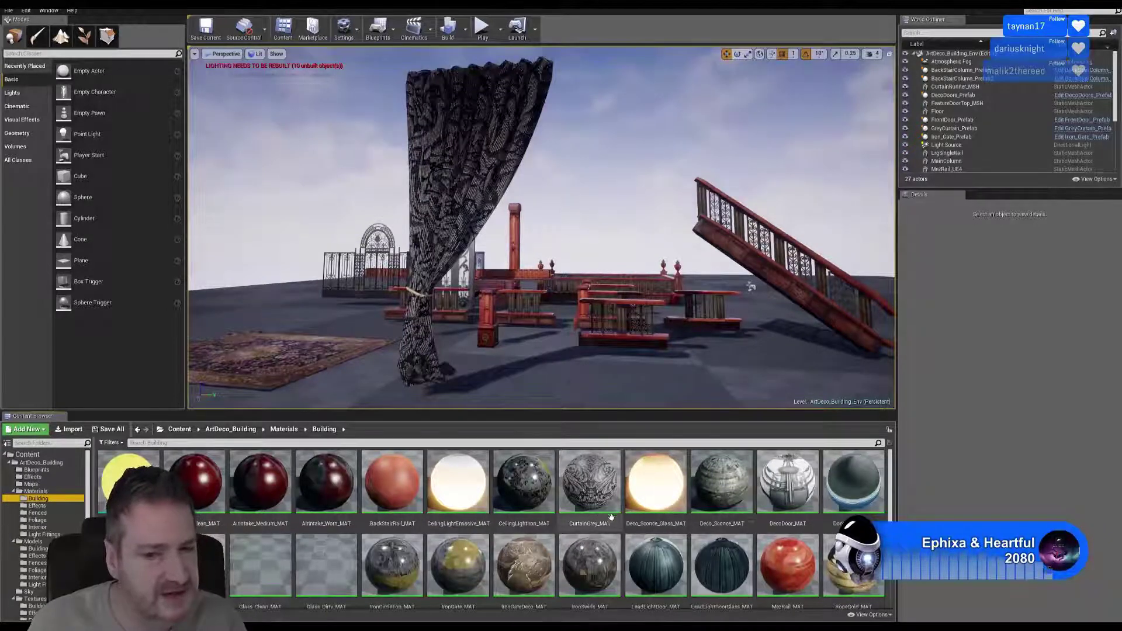
{"action": "scroll", "coordinate": [610, 519], "scroll_direction": "down", "scroll_amount": 3}
{"action": "scroll", "coordinate": [602, 525], "scroll_direction": "up", "scroll_amount": 2}
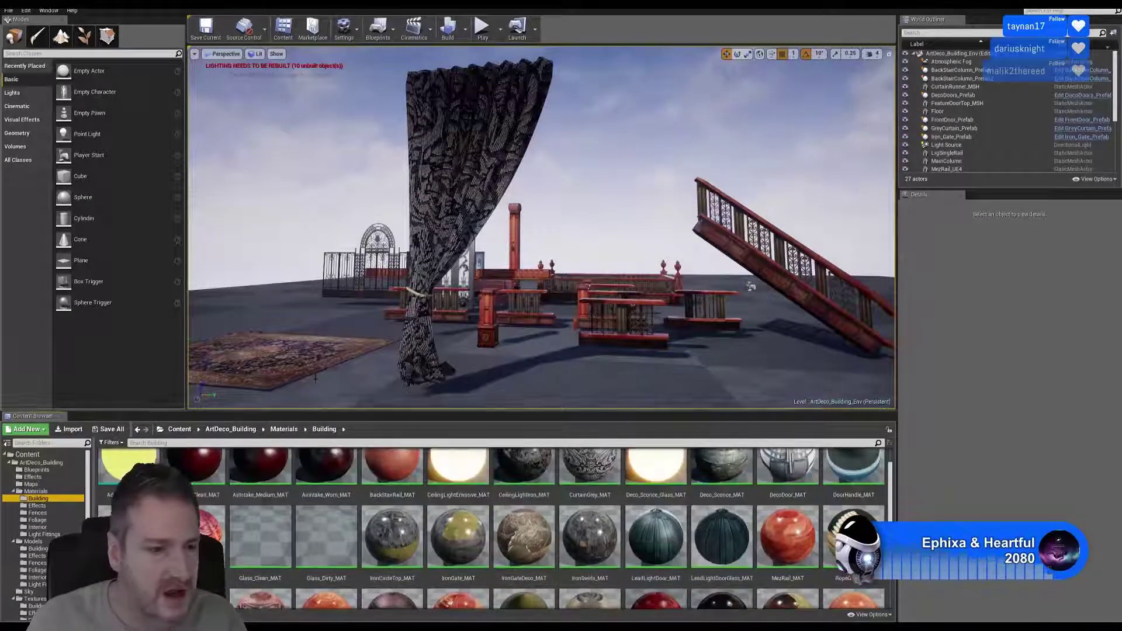
Look through the Textures > Building folder, revisit the building materials, and return to the Models > Building folder
{"action": "left_click", "coordinate": [34, 607]}
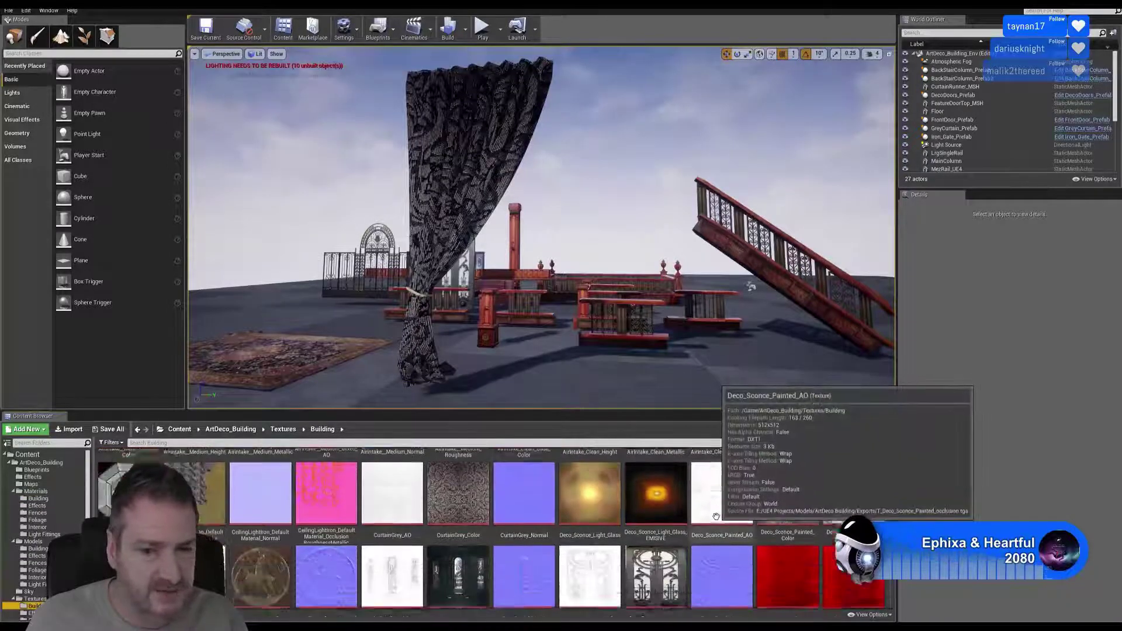
{"action": "scroll", "coordinate": [715, 514], "scroll_direction": "down", "scroll_amount": 6}
{"action": "scroll", "coordinate": [786, 529], "scroll_direction": "up", "scroll_amount": 6}
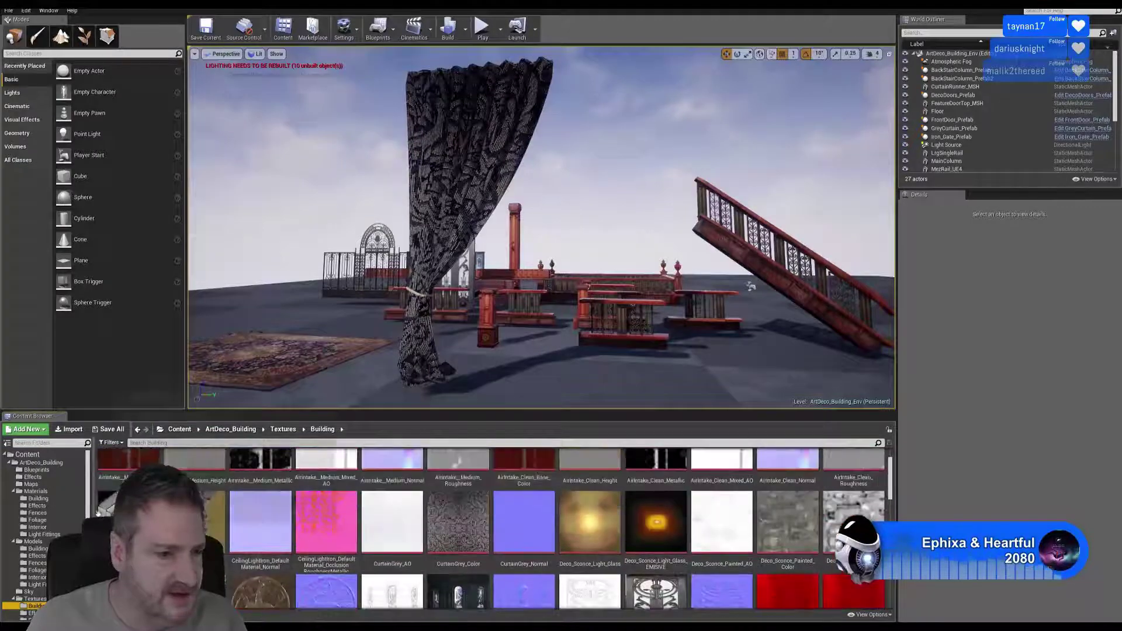
{"action": "left_click", "coordinate": [34, 499]}
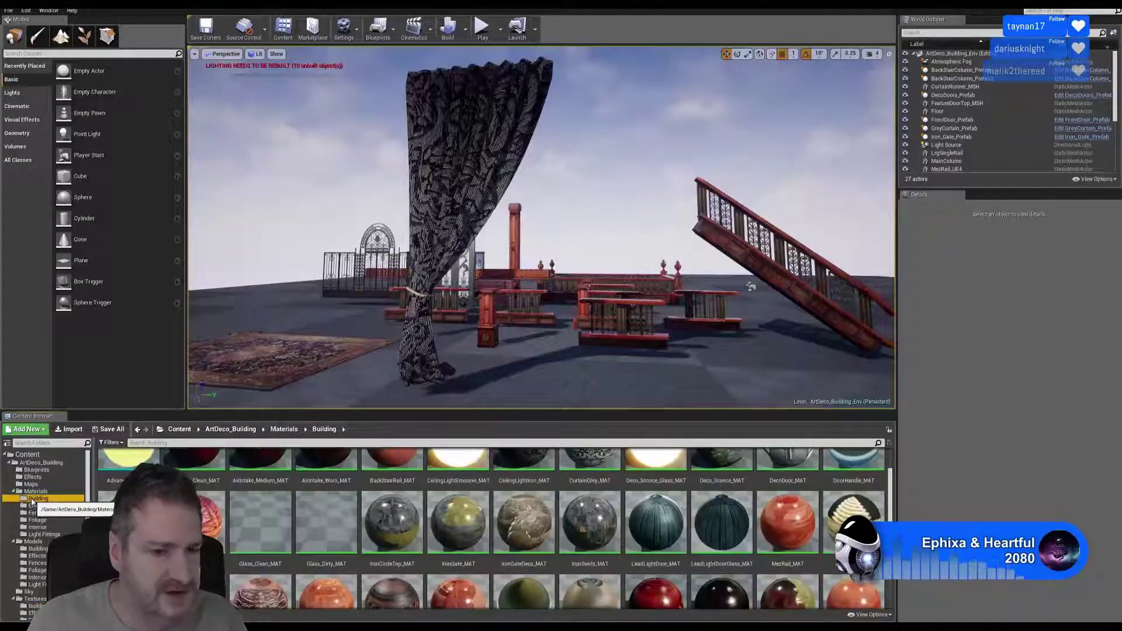
{"action": "left_click", "coordinate": [37, 549]}
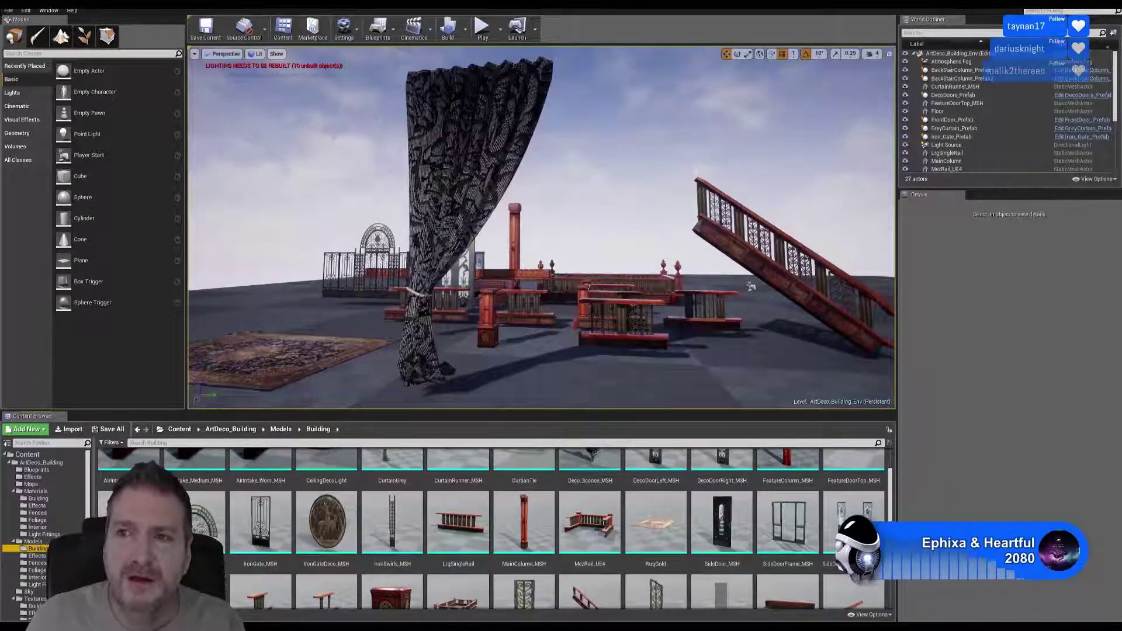
Minimize the level editor, play the Realtime 3D Modeling reel from the desktop, and close the video player
{"action": "left_click", "coordinate": [1080, 3]}
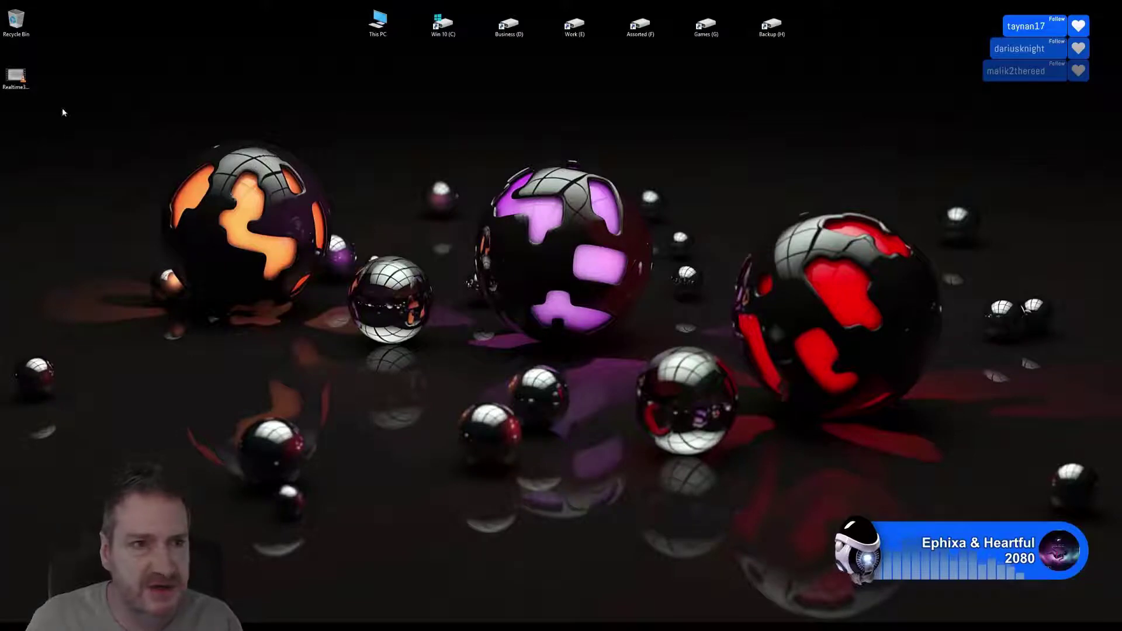
{"action": "double_click", "coordinate": [16, 77]}
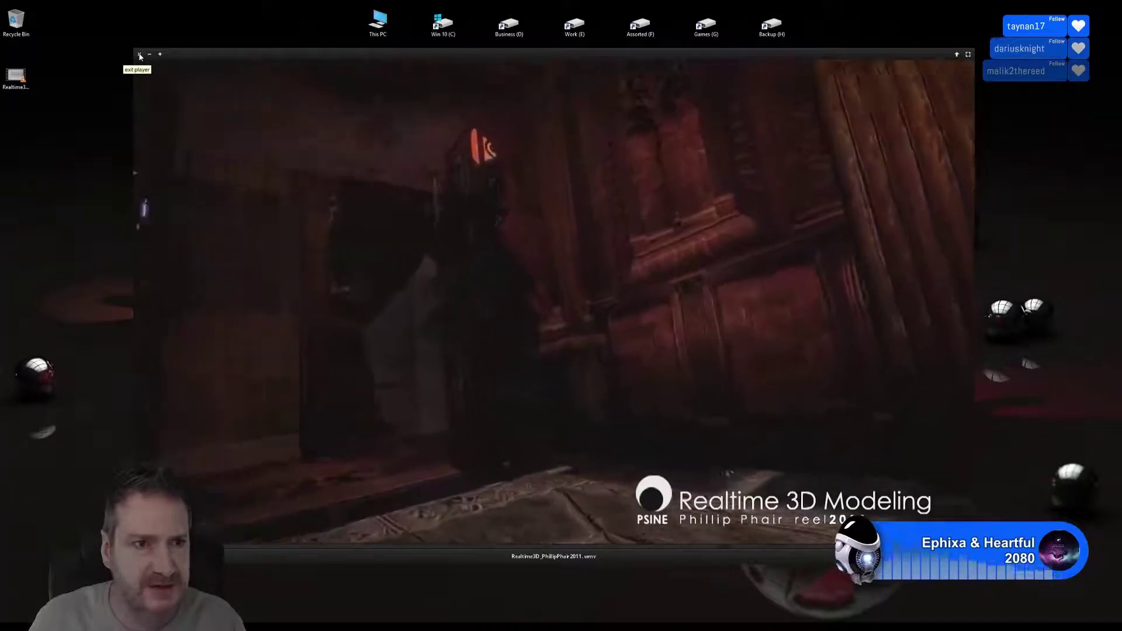
{"action": "left_click", "coordinate": [140, 55]}
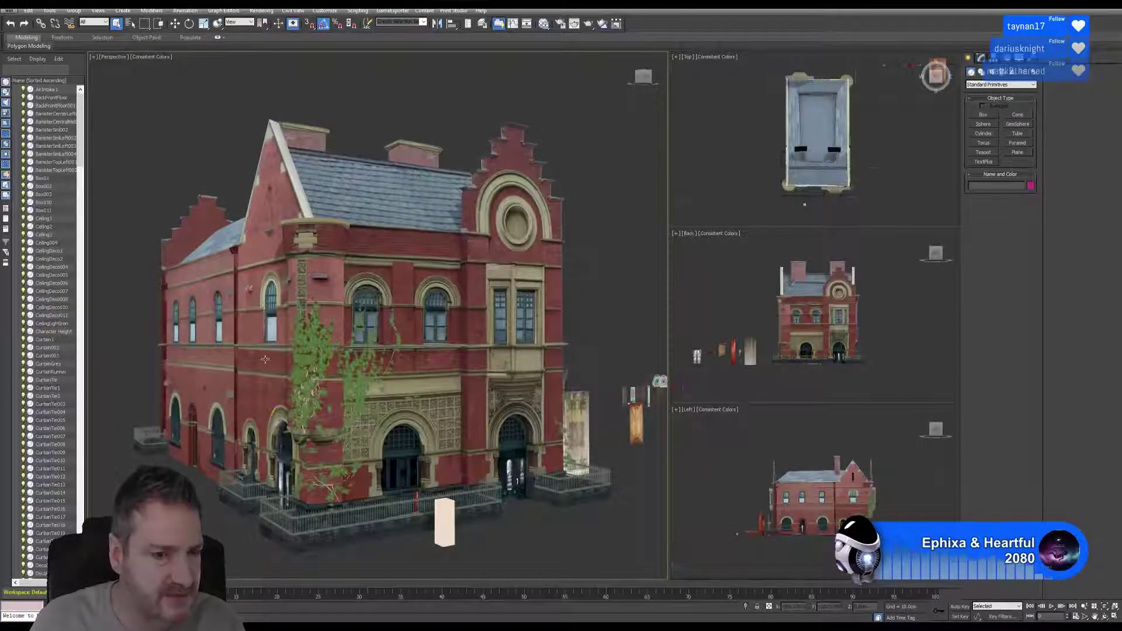
Examine the red-brick building in 3ds Max's Perspective view from its front and side, including the parts beside it
{"action": "left_click", "coordinate": [1106, 617]}
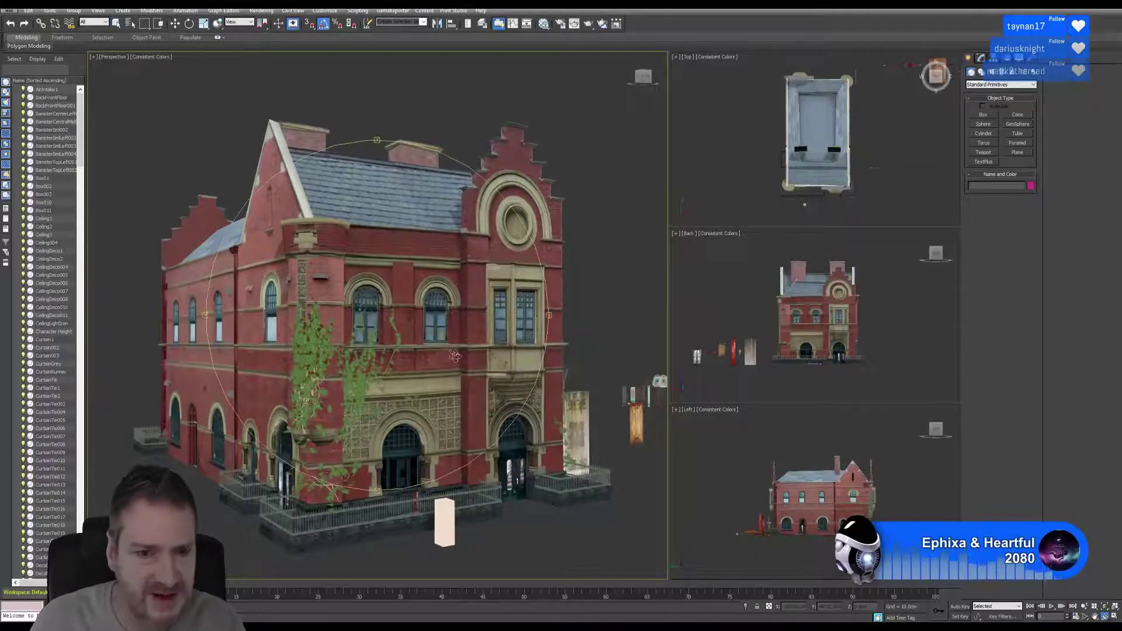
{"action": "left_click_drag", "start_coordinate": [416, 331], "coordinate": [228, 221]}
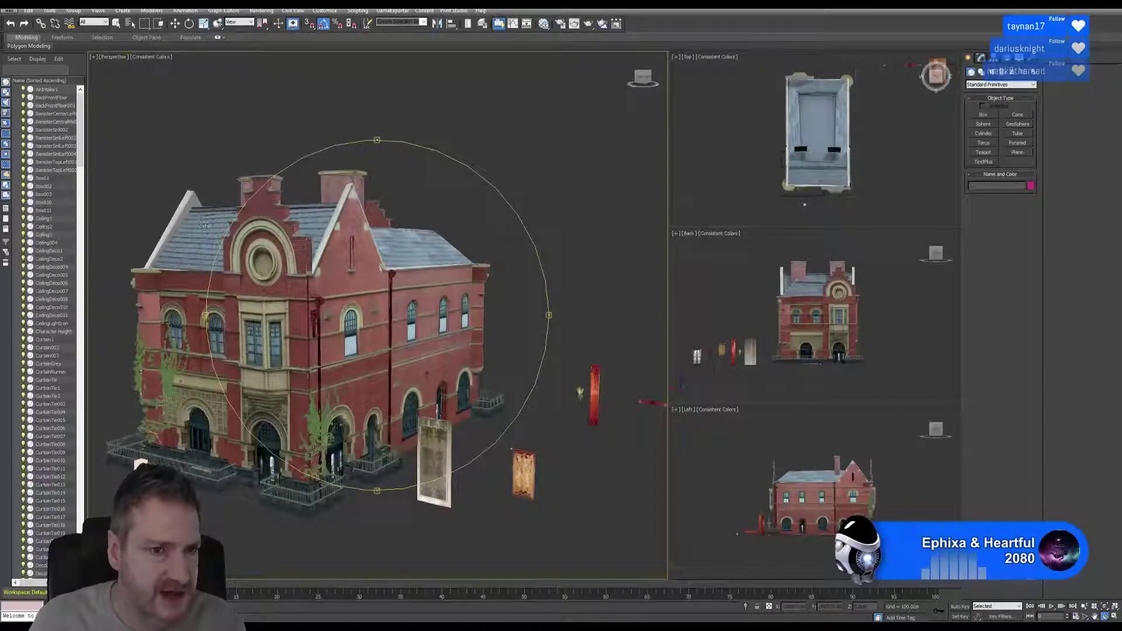
{"action": "middle_click_drag", "start_coordinate": [439, 356], "coordinate": [345, 291]}
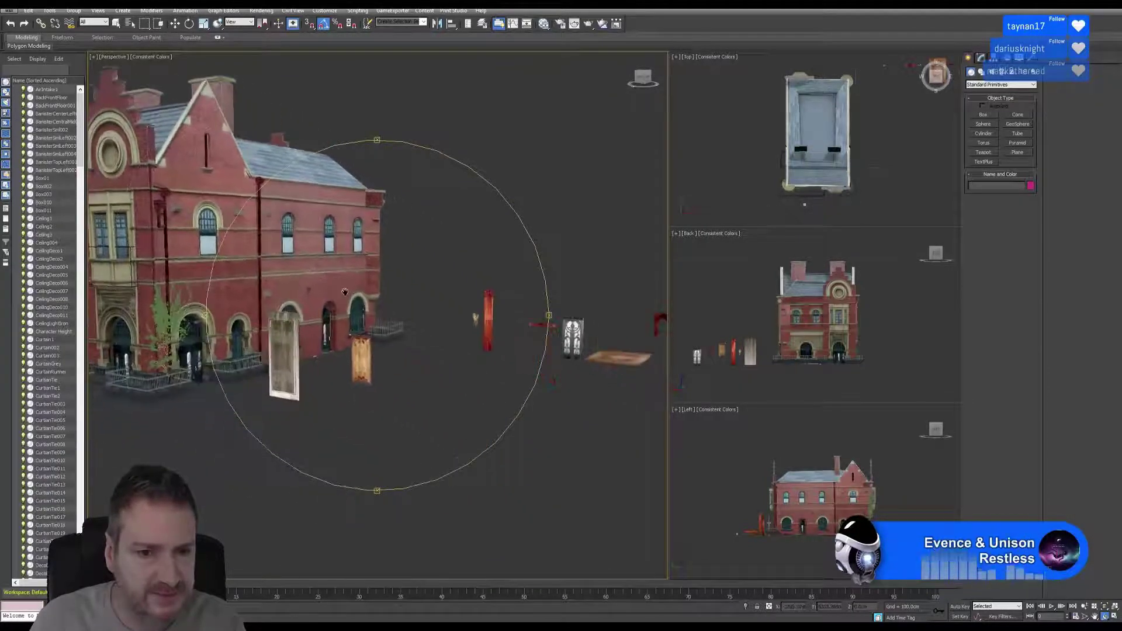
{"action": "left_click_drag", "start_coordinate": [345, 292], "coordinate": [301, 342]}
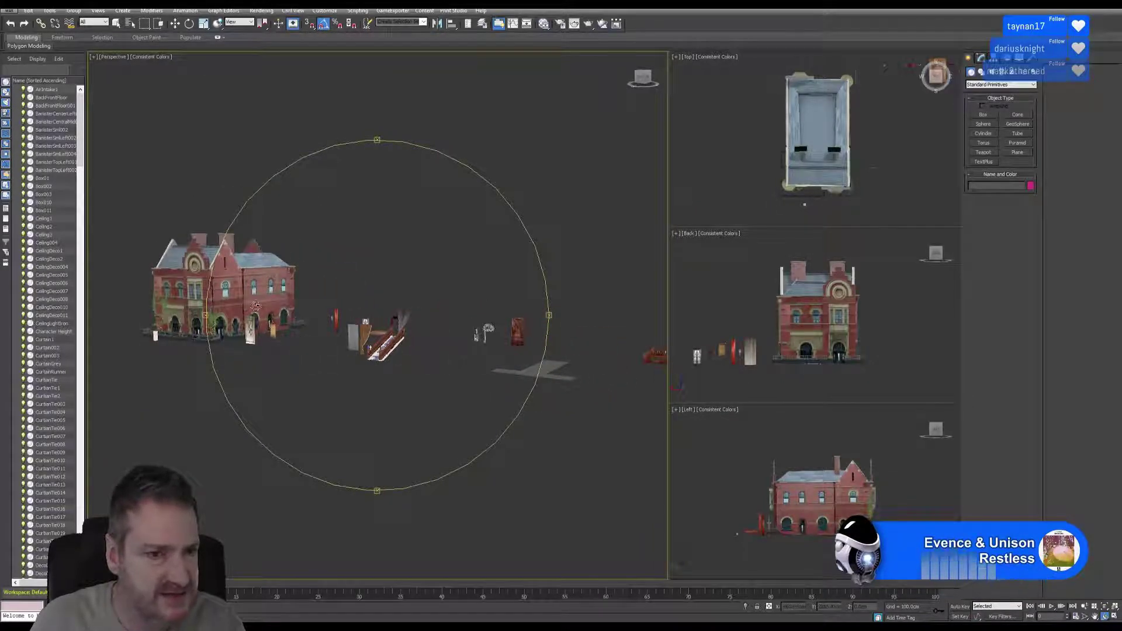
Survey the separate interior parts laid out beyond the building, including the floors, rugs, light fittings, railings and staircase
{"action": "left_click_drag", "start_coordinate": [468, 359], "coordinate": [455, 387]}
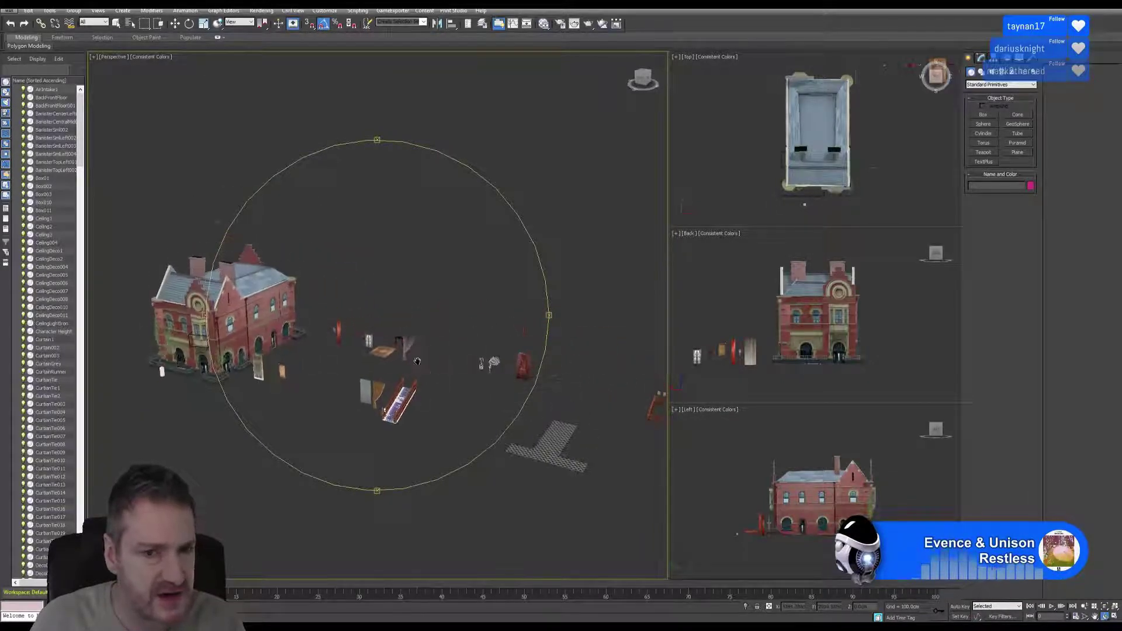
{"action": "middle_click_drag", "start_coordinate": [451, 384], "coordinate": [329, 320]}
{"action": "left_click_drag", "start_coordinate": [328, 320], "coordinate": [453, 338]}
{"action": "middle_click_drag", "start_coordinate": [453, 338], "coordinate": [362, 328]}
{"action": "left_click_drag", "start_coordinate": [482, 339], "coordinate": [511, 379]}
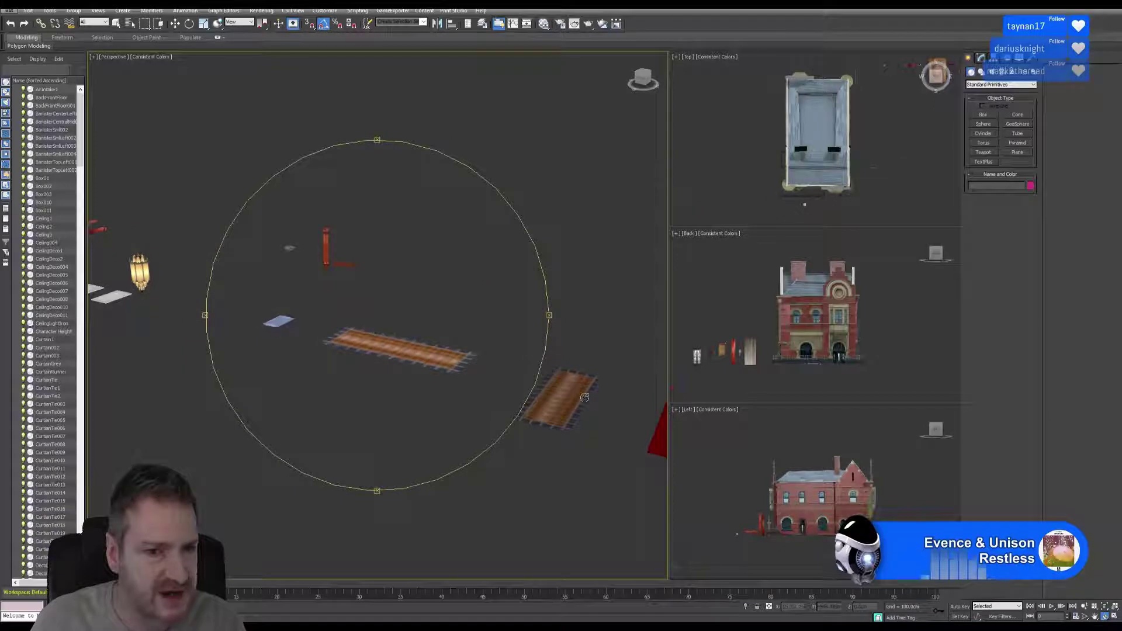
{"action": "left_click_drag", "start_coordinate": [349, 321], "coordinate": [363, 339]}
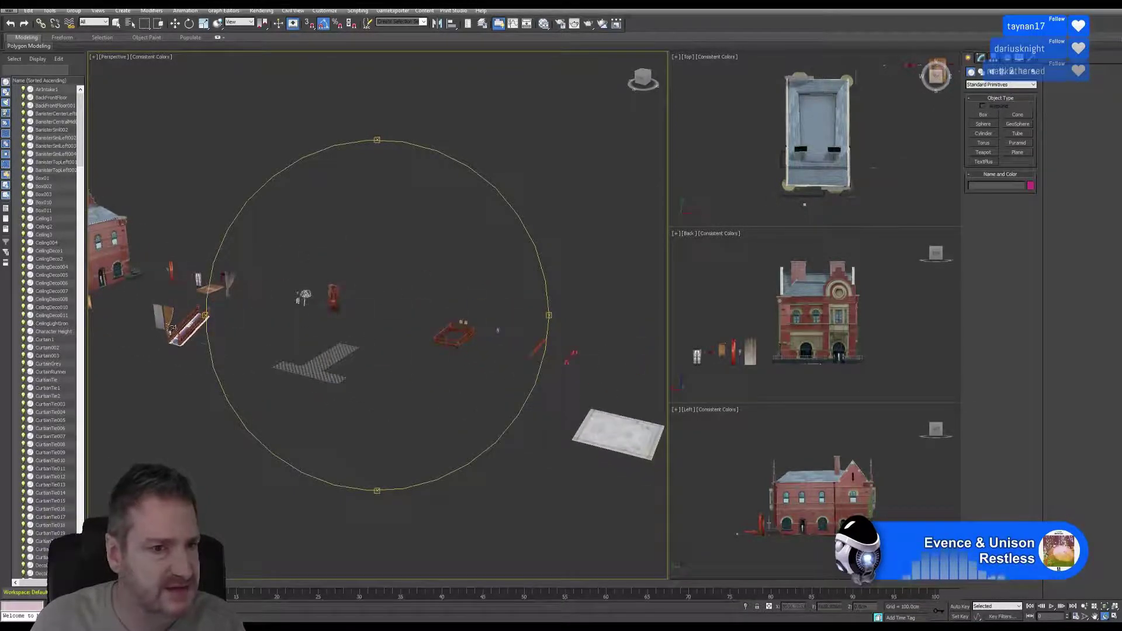
{"action": "left_click_drag", "start_coordinate": [304, 297], "coordinate": [314, 309]}
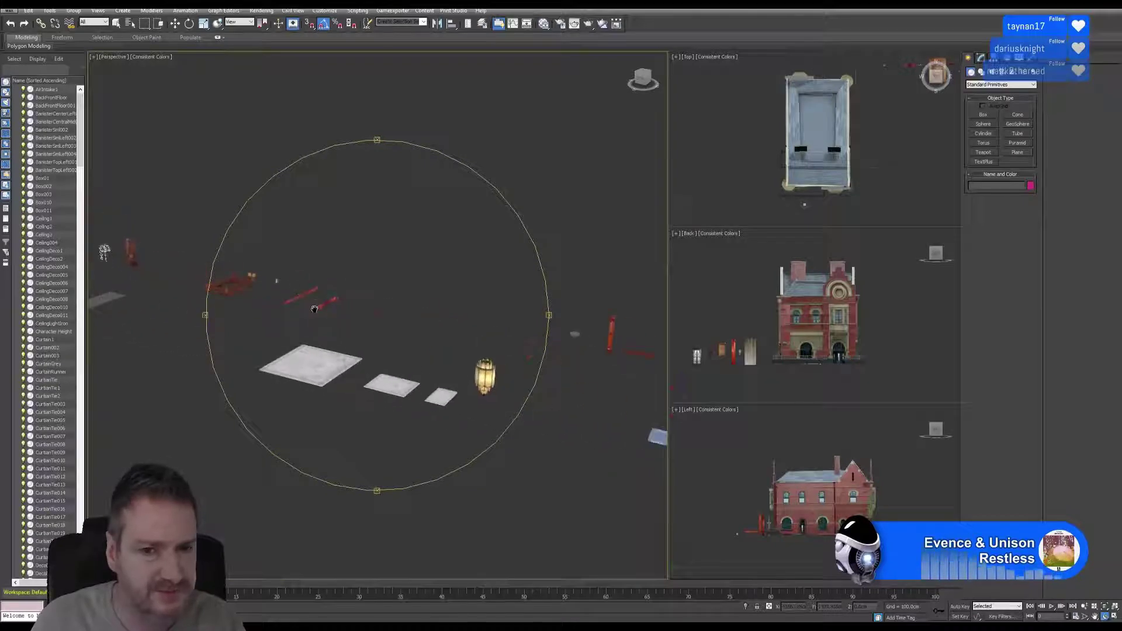
{"action": "left_click_drag", "start_coordinate": [440, 349], "coordinate": [274, 336]}
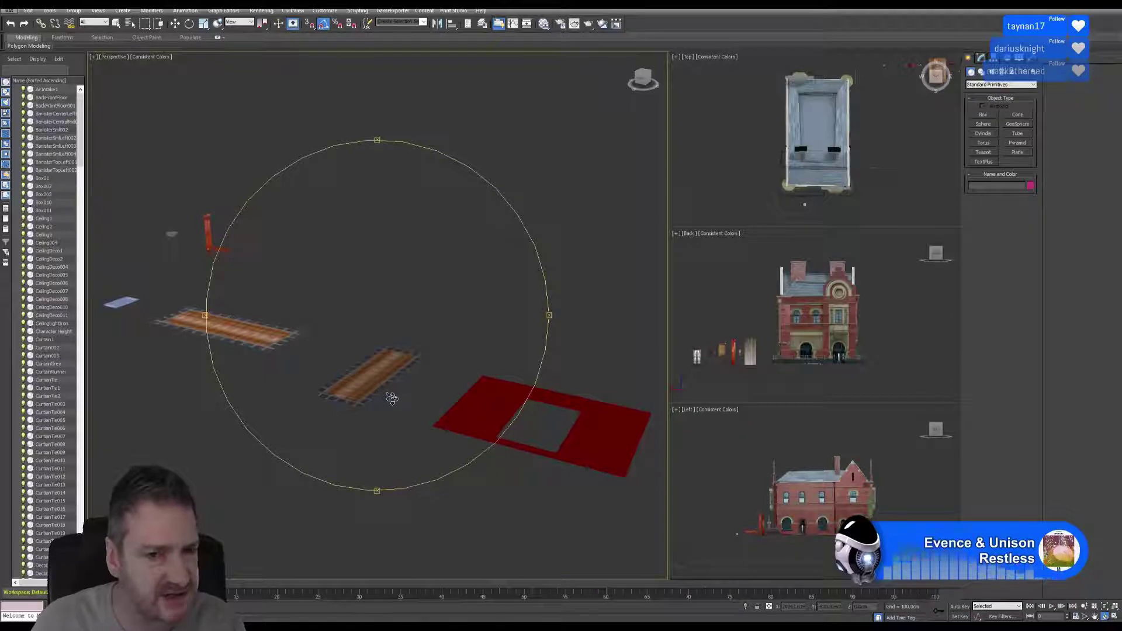
{"action": "middle_click_drag", "start_coordinate": [438, 382], "coordinate": [365, 360], "text": "alt"}
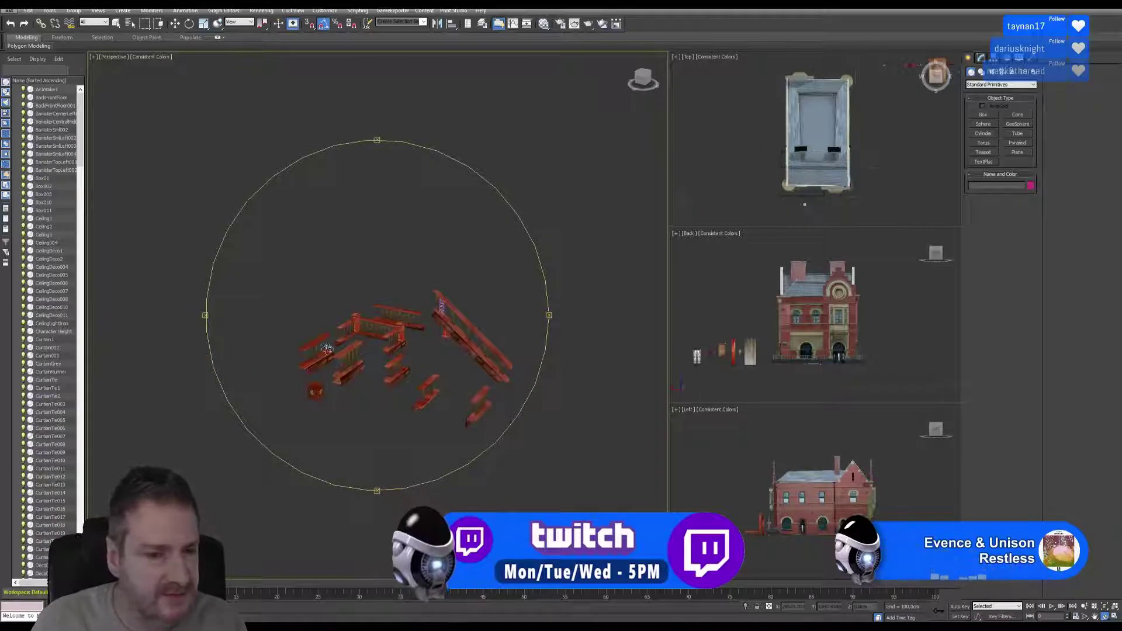
Select the sloping stair railing among the separate interior parts and frame it in the Perspective view
{"action": "left_click_drag", "start_coordinate": [397, 353], "coordinate": [396, 355]}
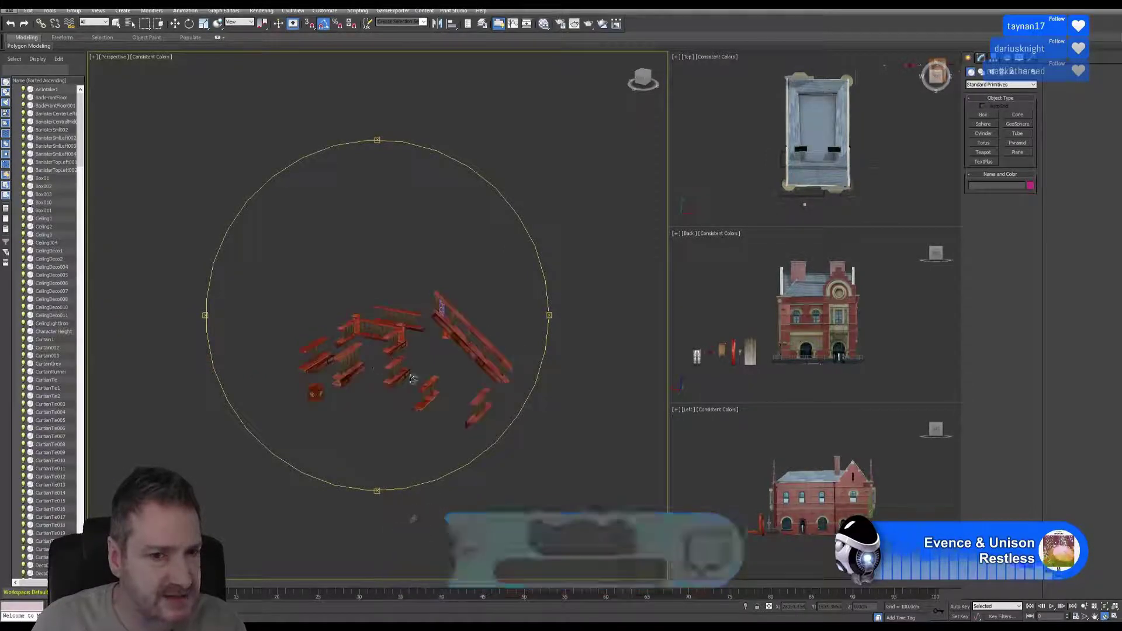
{"action": "middle_click_drag", "start_coordinate": [354, 357], "coordinate": [357, 359]}
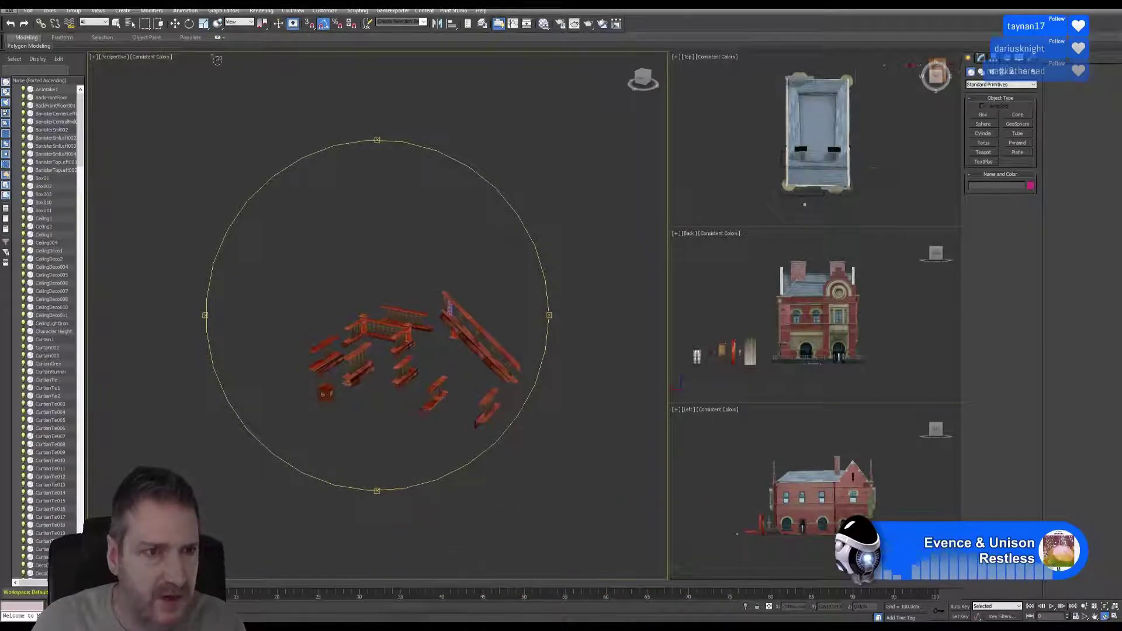
{"action": "left_click", "coordinate": [116, 24]}
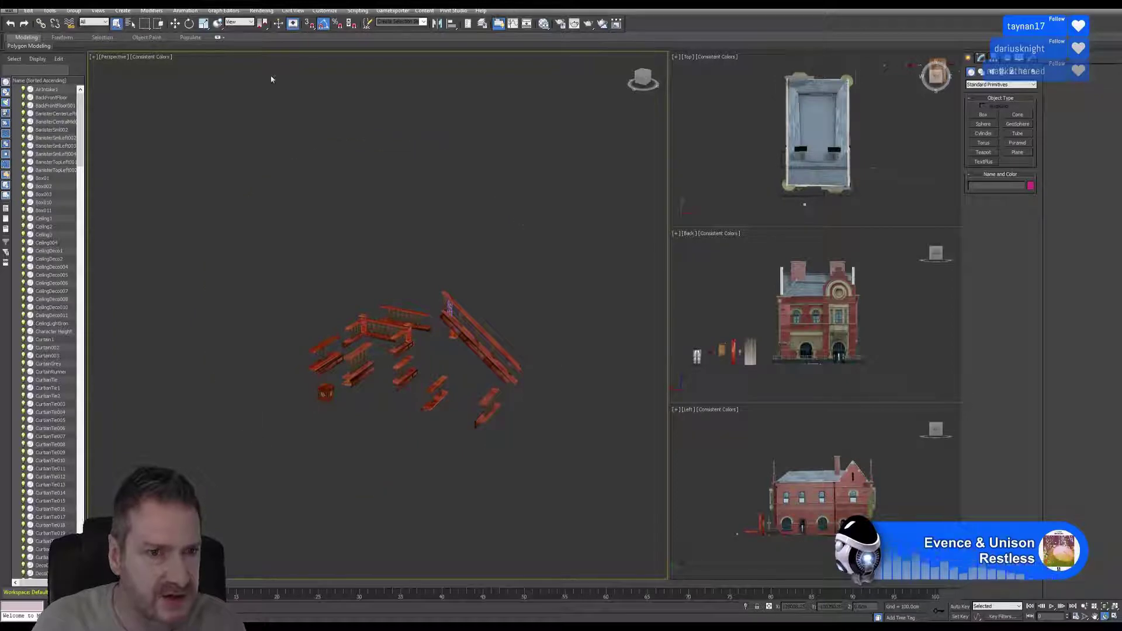
{"action": "left_click", "coordinate": [479, 349]}
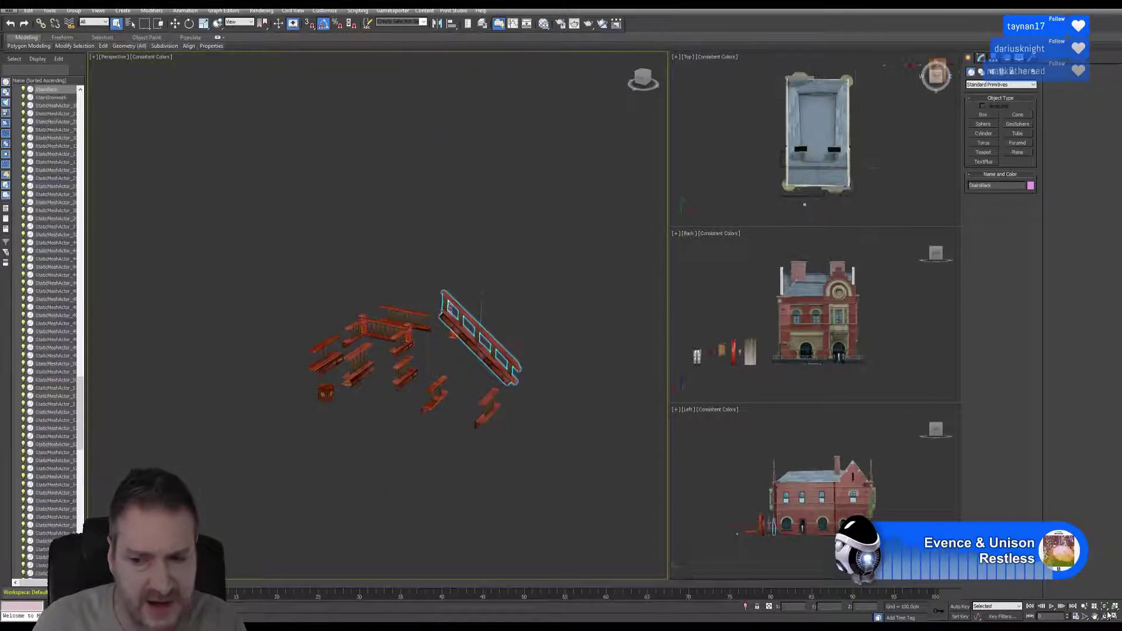
{"action": "left_click", "coordinate": [1105, 607]}
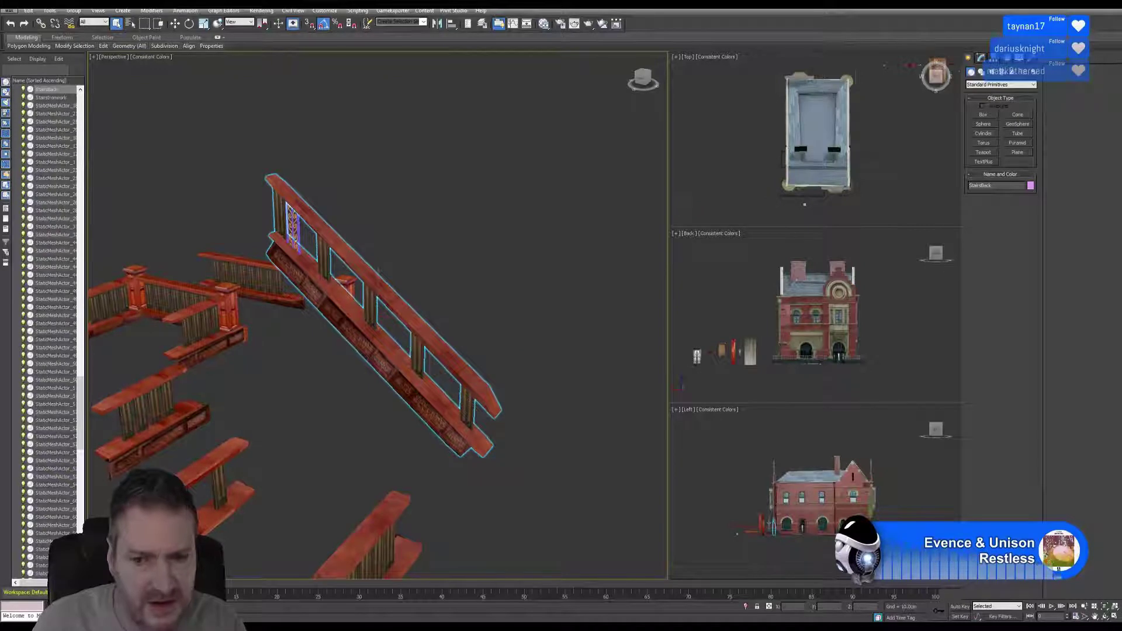
Examine the stair railing's carved side panels, balusters and ironwork insert from several angles
{"action": "left_click", "coordinate": [1105, 616]}
{"action": "left_click_drag", "start_coordinate": [403, 368], "coordinate": [333, 320]}
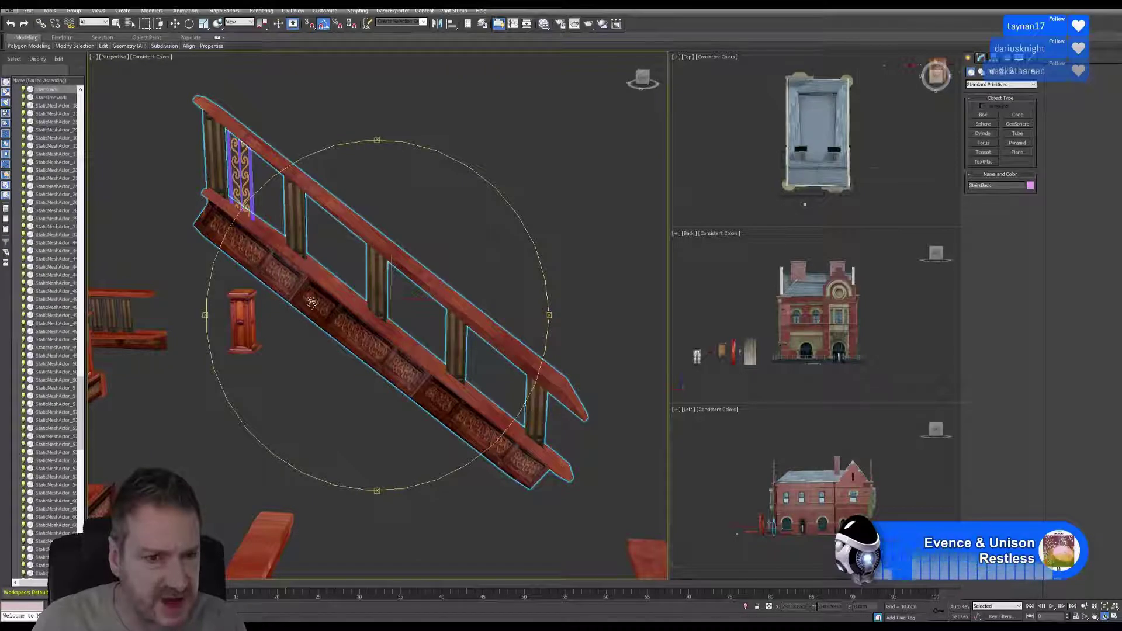
{"action": "mouse_move", "coordinate": [312, 302]}
{"action": "left_mouse_down"}
{"action": "mouse_move", "coordinate": [405, 331]}
{"action": "mouse_move", "coordinate": [300, 312]}
{"action": "left_mouse_up"}
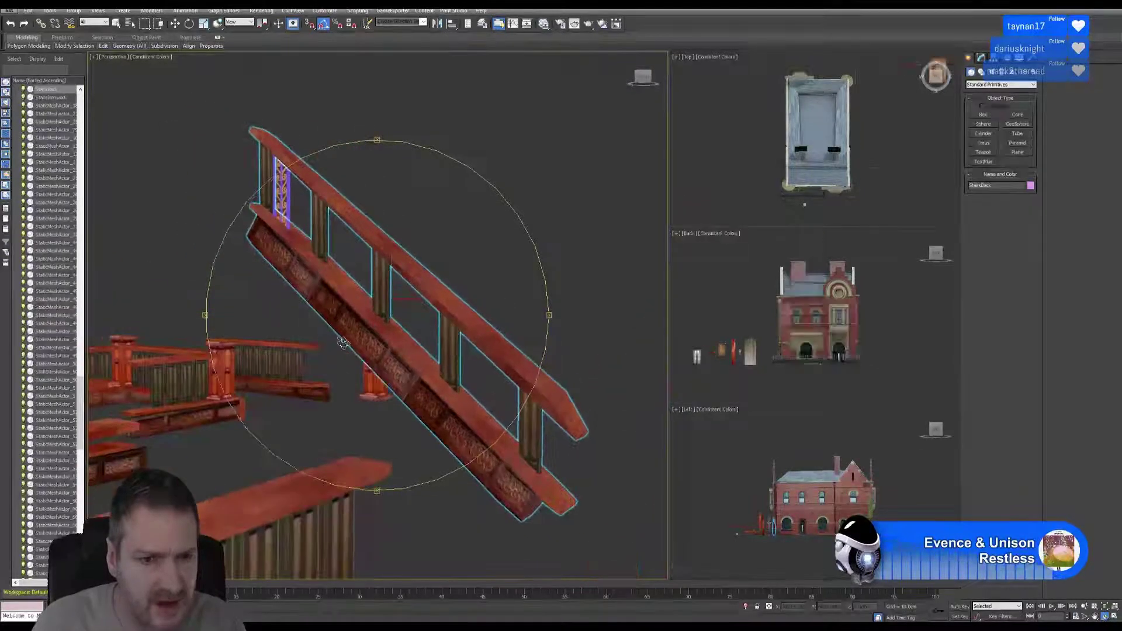
{"action": "left_click_drag", "start_coordinate": [343, 343], "coordinate": [379, 344]}
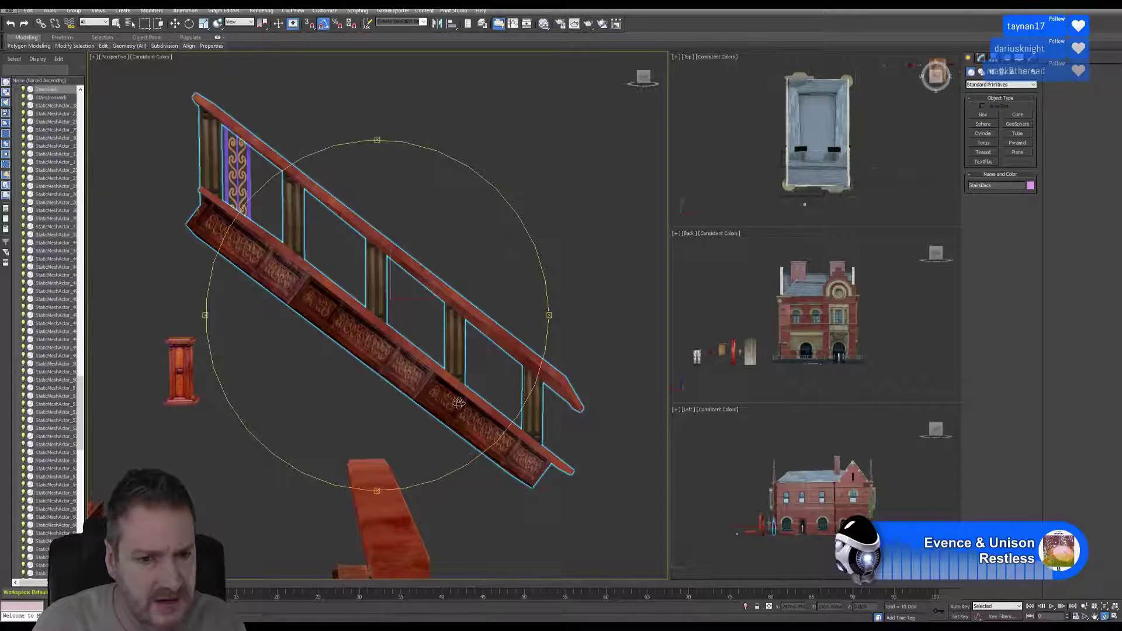
{"action": "left_click_drag", "start_coordinate": [459, 404], "coordinate": [408, 375]}
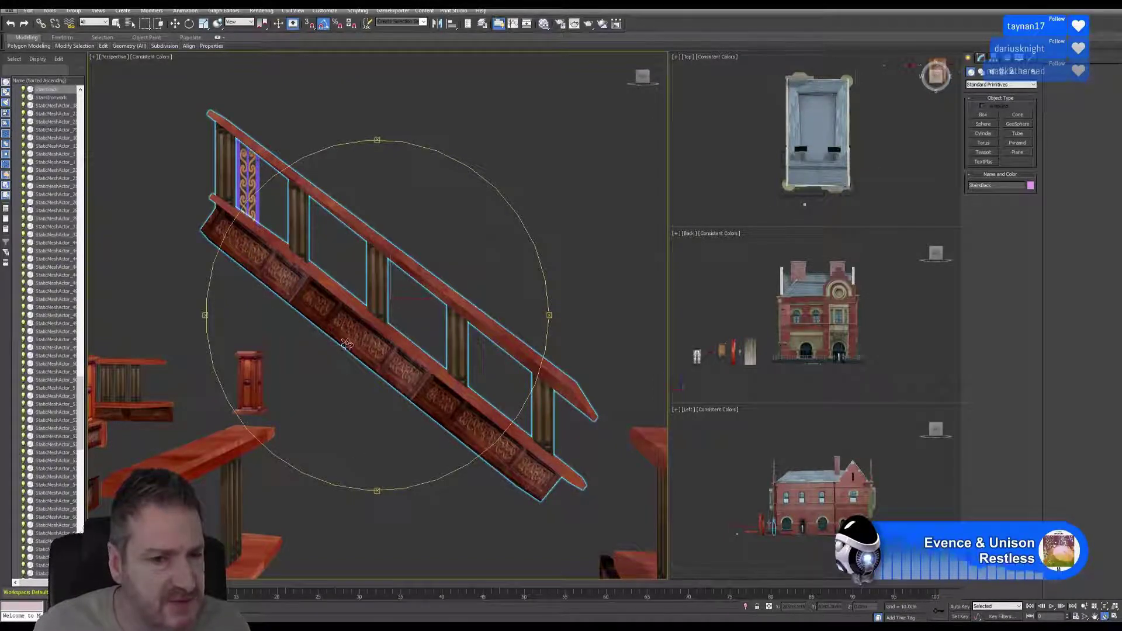
{"action": "left_click_drag", "start_coordinate": [347, 345], "coordinate": [335, 355]}
{"action": "left_click_drag", "start_coordinate": [273, 280], "coordinate": [303, 331]}
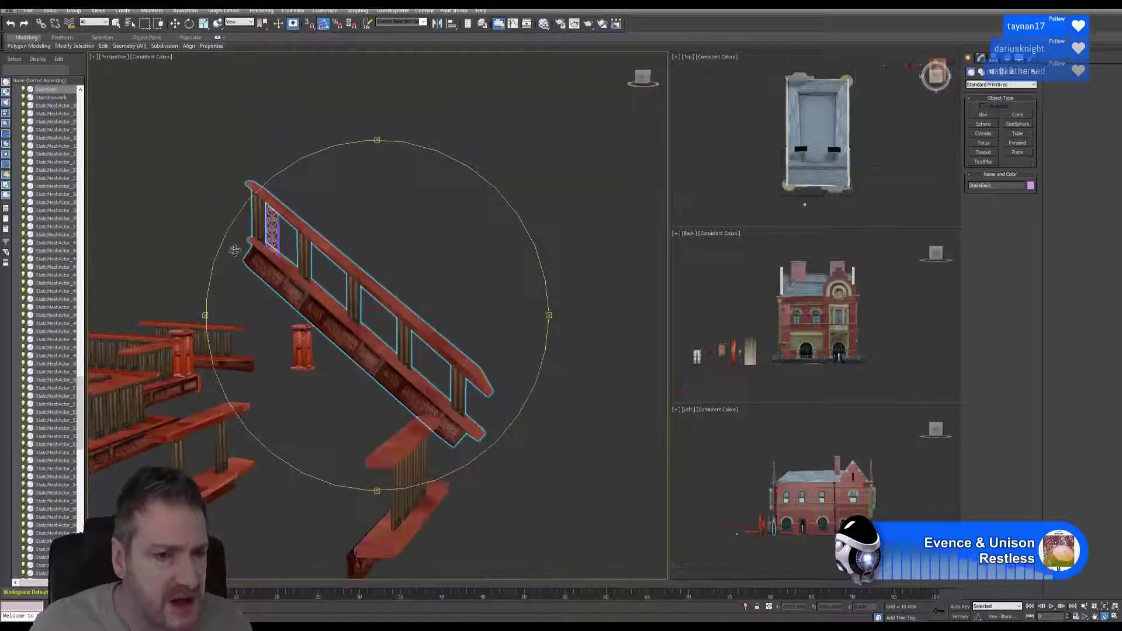
Look over the group of railing parts and select the straight railing section with several wooden balusters
{"action": "scroll", "coordinate": [302, 318], "scroll_direction": "down", "scroll_amount": 3}
{"action": "middle_click_drag", "start_coordinate": [286, 317], "coordinate": [443, 342]}
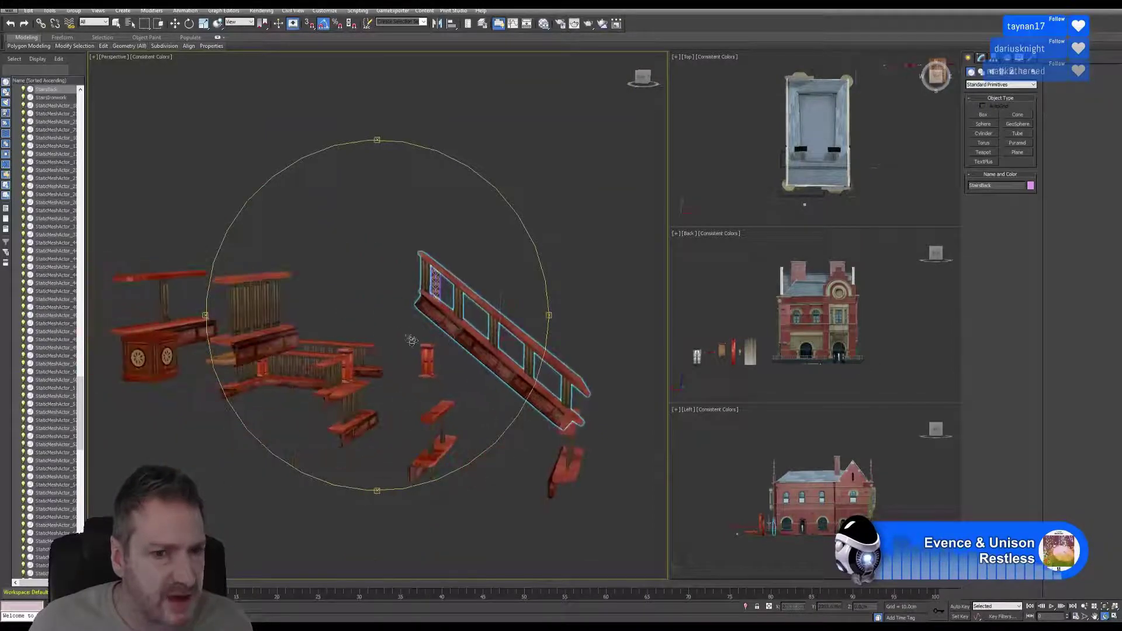
{"action": "left_click_drag", "start_coordinate": [411, 340], "coordinate": [312, 319]}
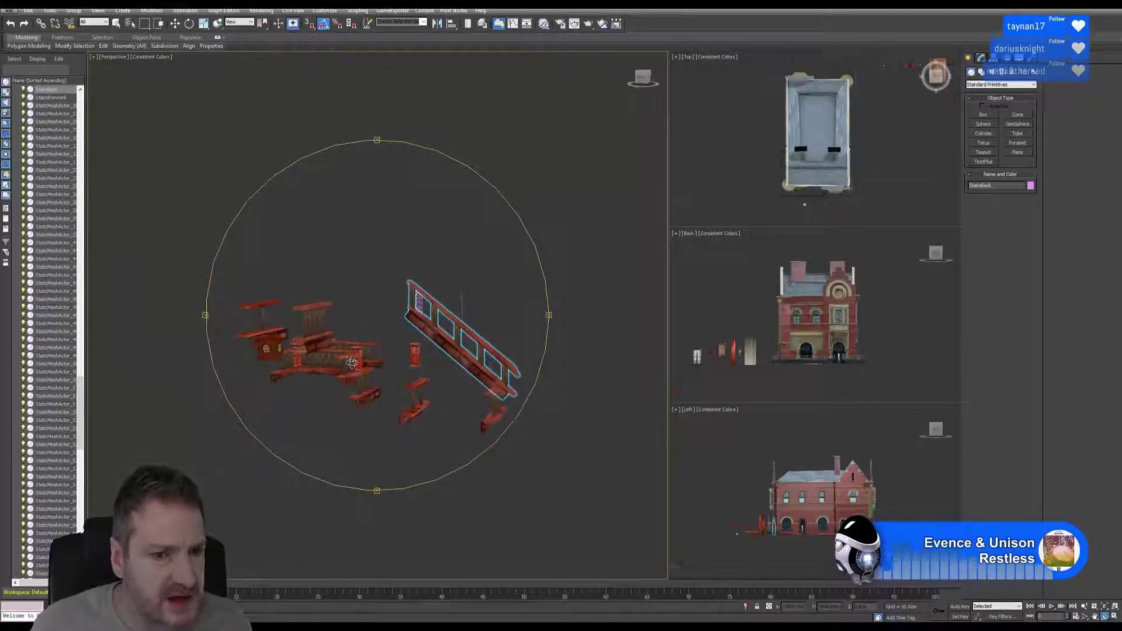
{"action": "scroll", "coordinate": [353, 363], "scroll_direction": "up", "scroll_amount": 3}
{"action": "scroll", "coordinate": [297, 339], "scroll_direction": "up", "scroll_amount": 3}
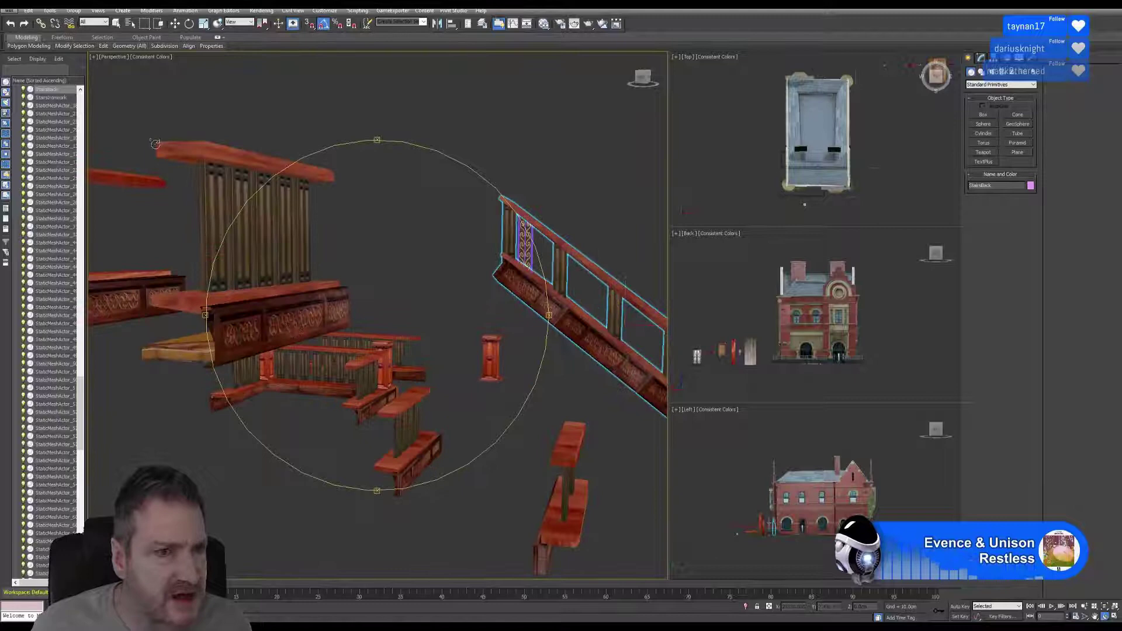
{"action": "left_click", "coordinate": [116, 23]}
{"action": "left_click", "coordinate": [279, 298]}
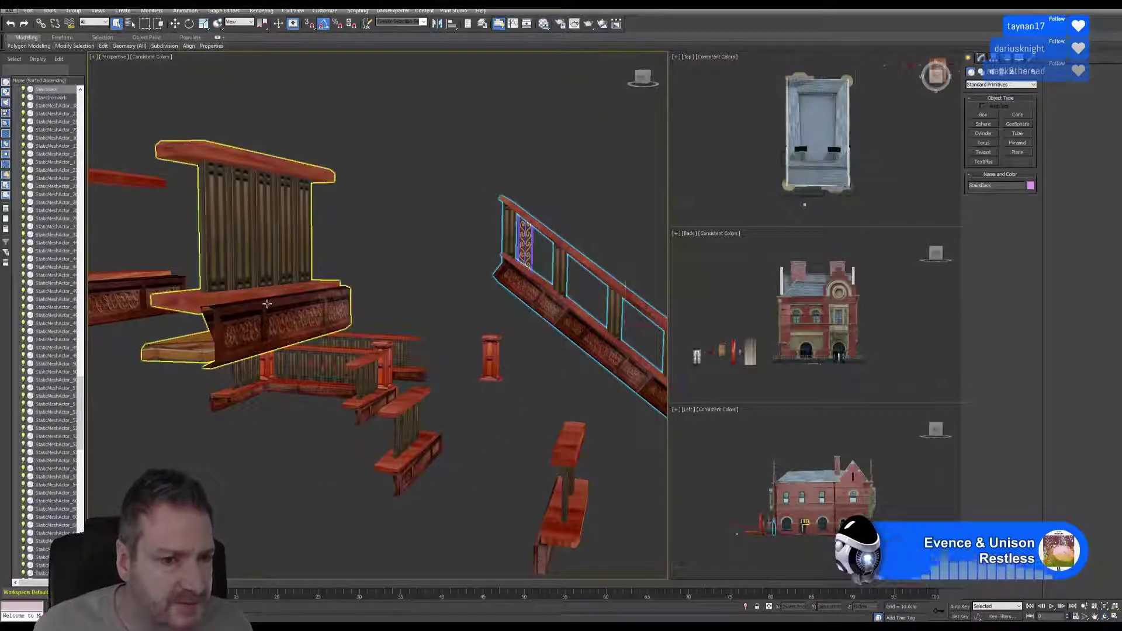
{"action": "left_click", "coordinate": [286, 303]}
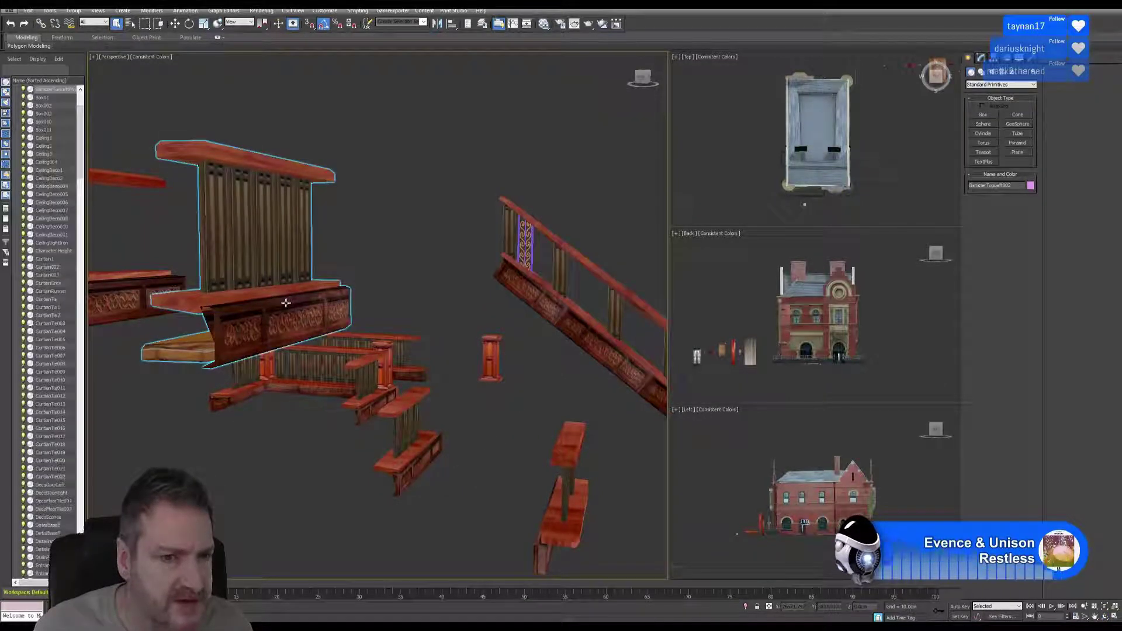
Examine the selected straight railing from its front, end and underside, including how its base is built
{"action": "left_click", "coordinate": [1105, 617]}
{"action": "left_click_drag", "start_coordinate": [205, 316], "coordinate": [169, 316]}
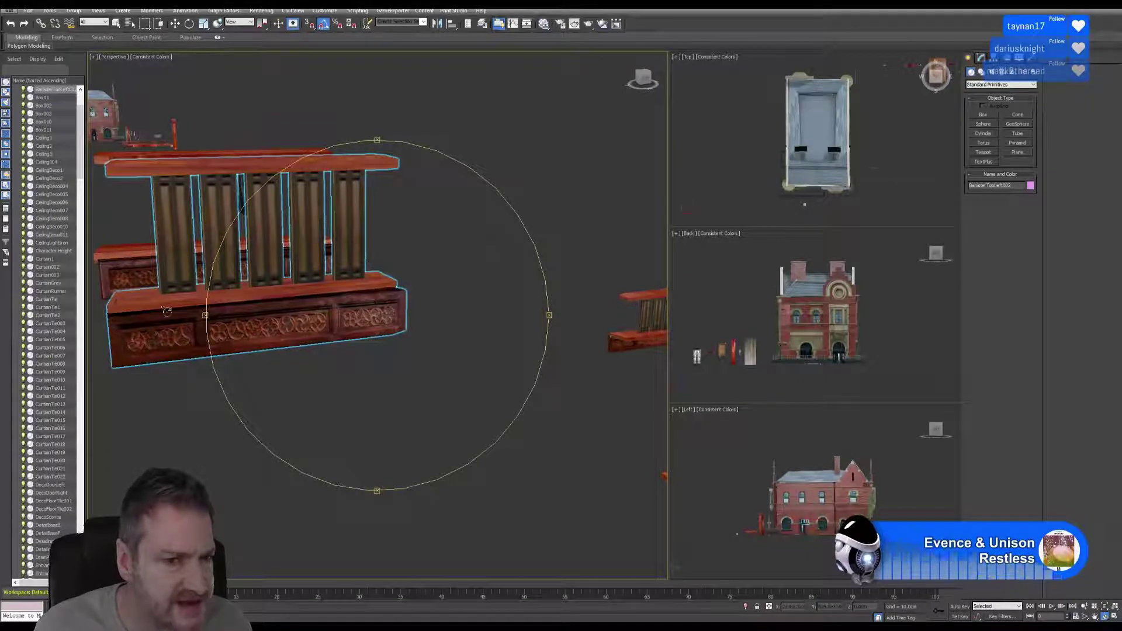
{"action": "left_click_drag", "start_coordinate": [280, 330], "coordinate": [336, 328]}
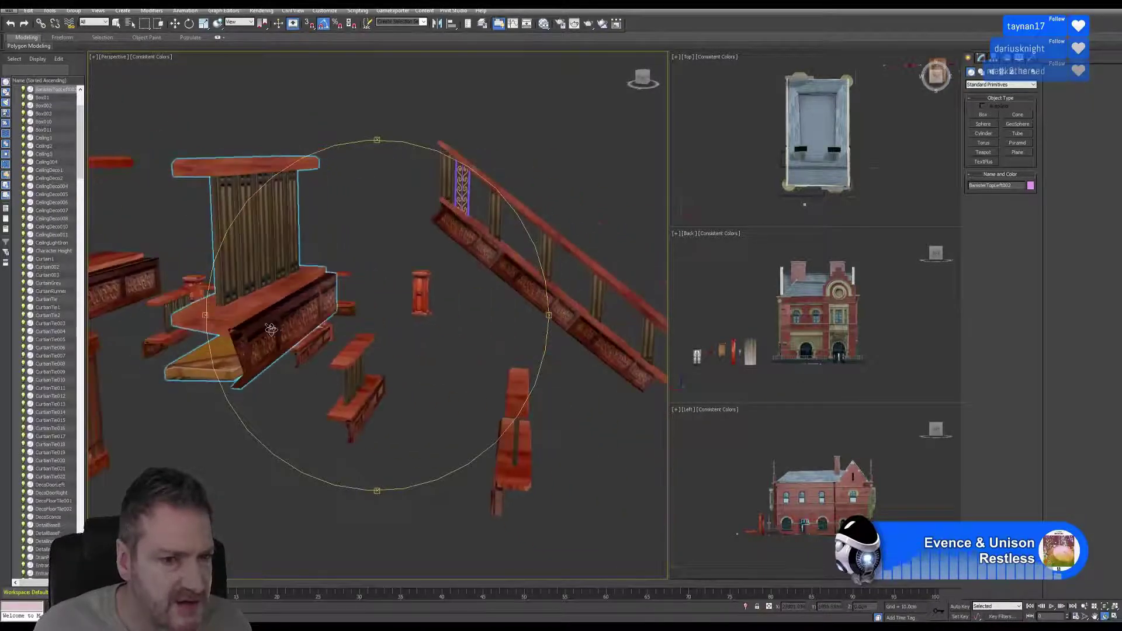
{"action": "scroll", "coordinate": [281, 329], "scroll_direction": "up", "scroll_amount": 4}
{"action": "middle_click_drag", "start_coordinate": [387, 280], "coordinate": [383, 254]}
{"action": "left_click_drag", "start_coordinate": [342, 328], "coordinate": [367, 273]}
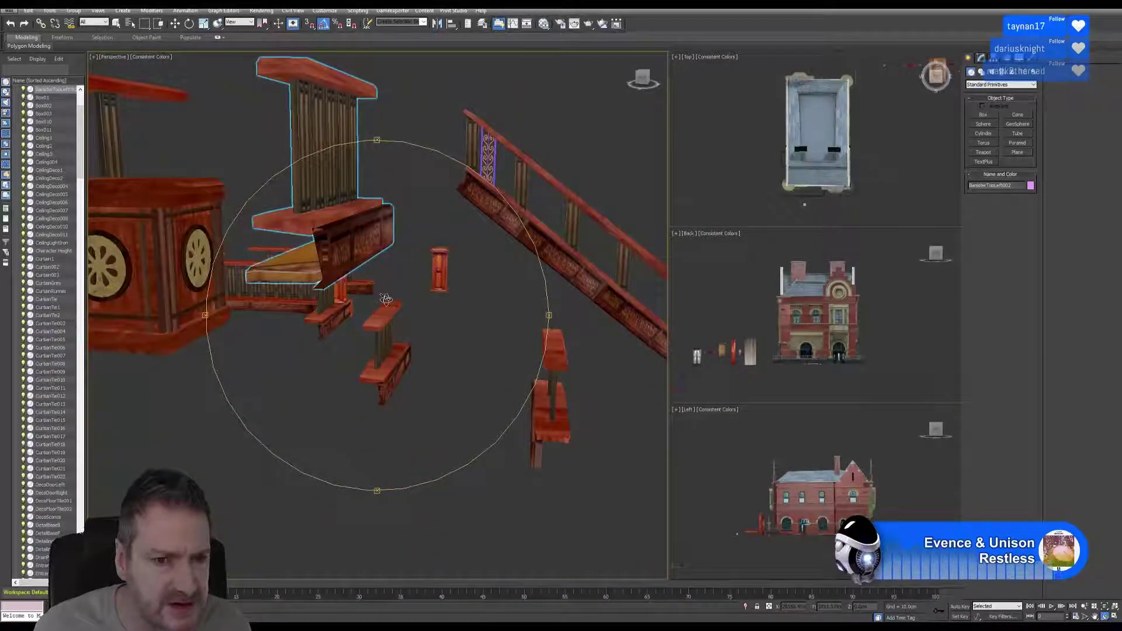
{"action": "left_click_drag", "start_coordinate": [386, 357], "coordinate": [435, 362]}
Inspect the carved trim along the straight railing's base up close, and return to a view of the whole railing
{"action": "scroll", "coordinate": [285, 290], "scroll_direction": "up", "scroll_amount": 5}
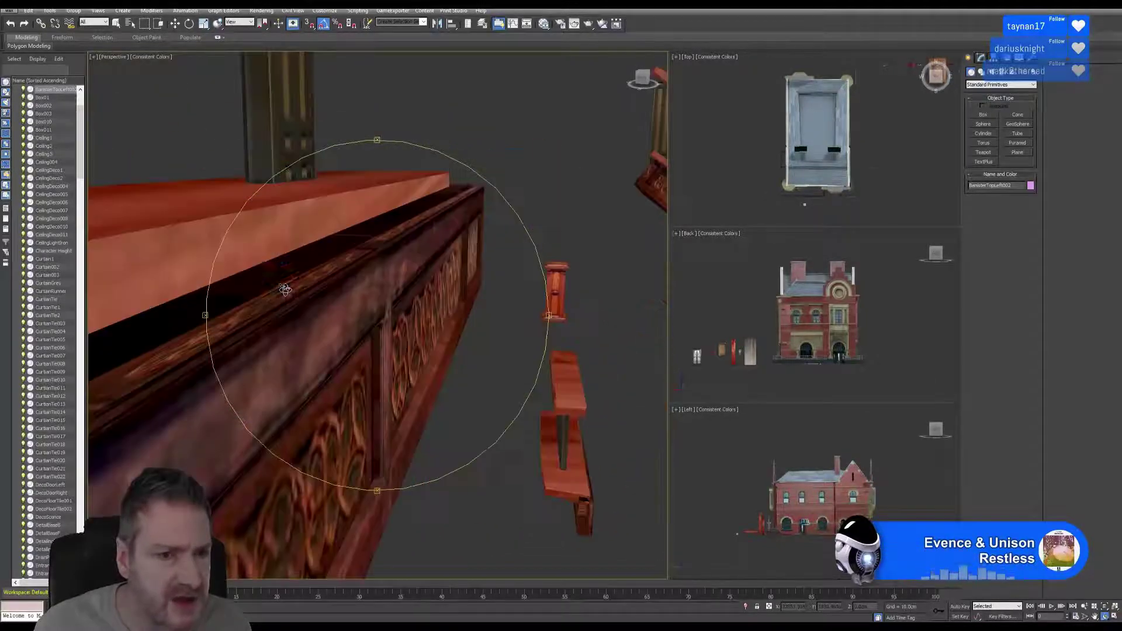
{"action": "left_click_drag", "start_coordinate": [363, 328], "coordinate": [332, 251]}
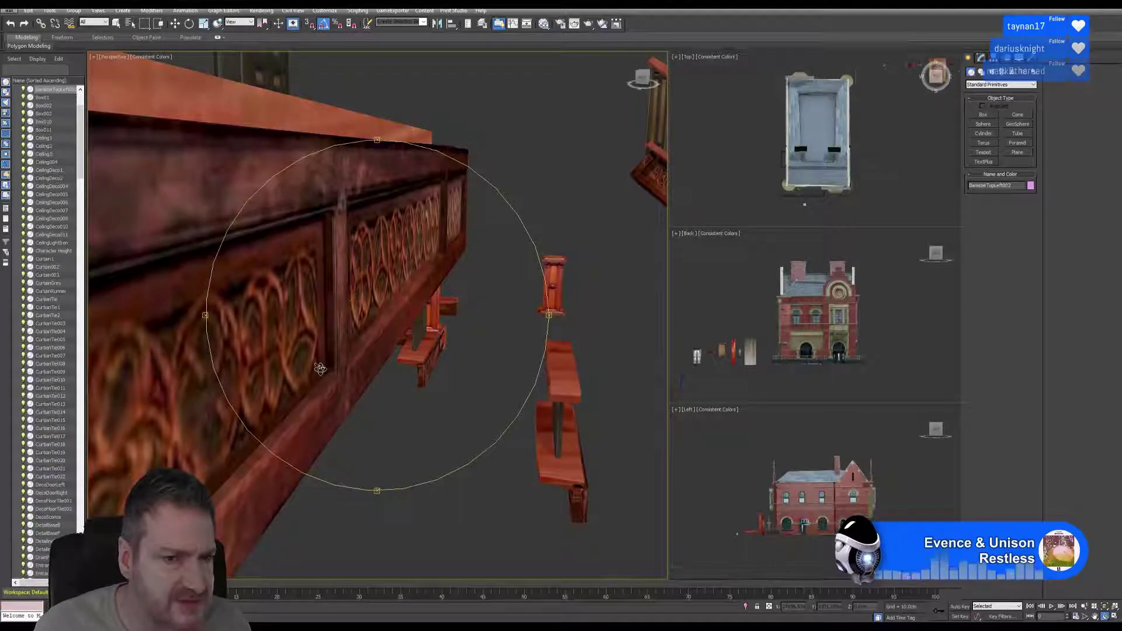
{"action": "scroll", "coordinate": [319, 368], "scroll_direction": "down", "scroll_amount": 5}
{"action": "left_click_drag", "start_coordinate": [399, 366], "coordinate": [327, 355]}
{"action": "scroll", "coordinate": [356, 350], "scroll_direction": "up", "scroll_amount": 5}
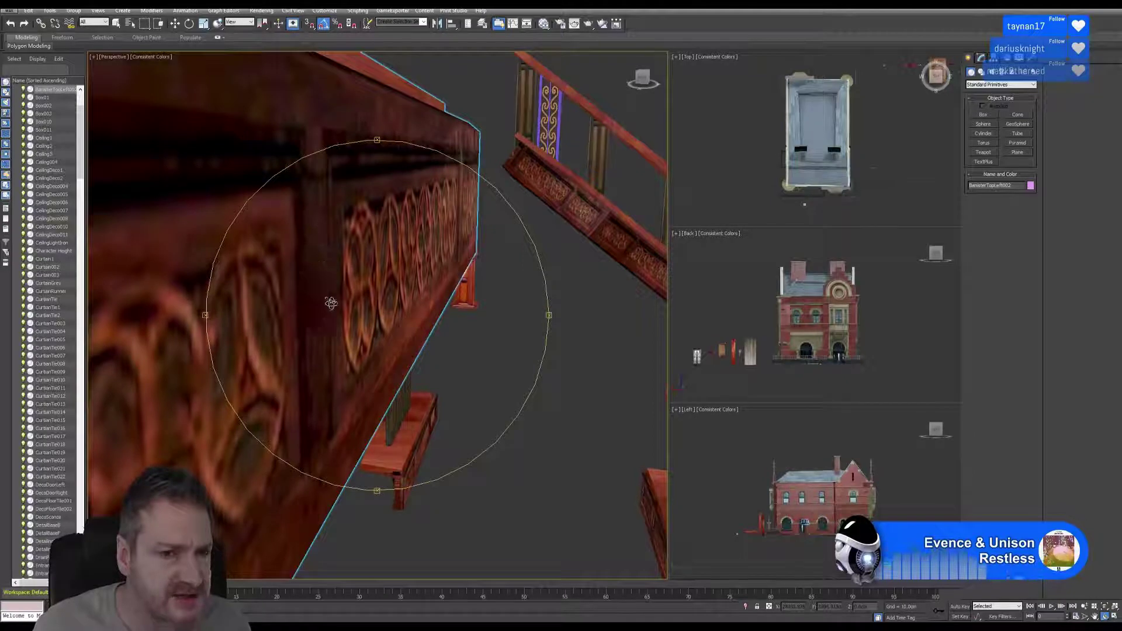
{"action": "scroll", "coordinate": [331, 305], "scroll_direction": "down", "scroll_amount": 5}
{"action": "mouse_move", "coordinate": [359, 315]}
{"action": "middle_mouse_down", "text": "alt"}
{"action": "mouse_move", "coordinate": [320, 319]}
{"action": "mouse_move", "coordinate": [349, 317]}
{"action": "middle_mouse_up", "text": "alt"}
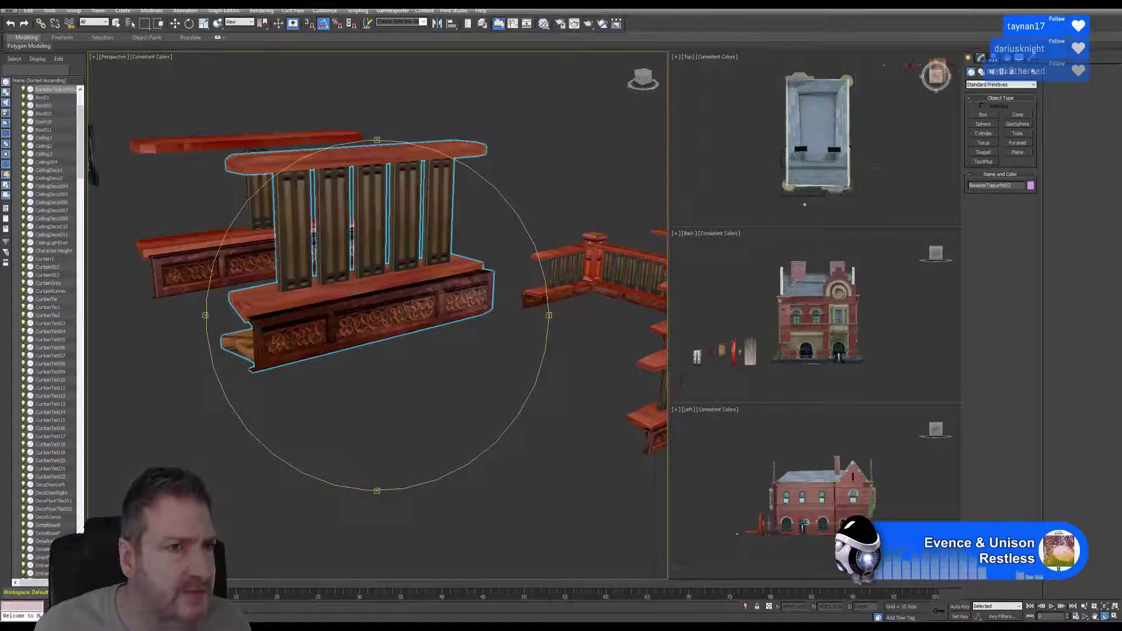
Select the railing behind the straight section, clear the selection, and compare the two railings from above
{"action": "key", "text": "q"}
{"action": "left_click", "coordinate": [223, 259]}
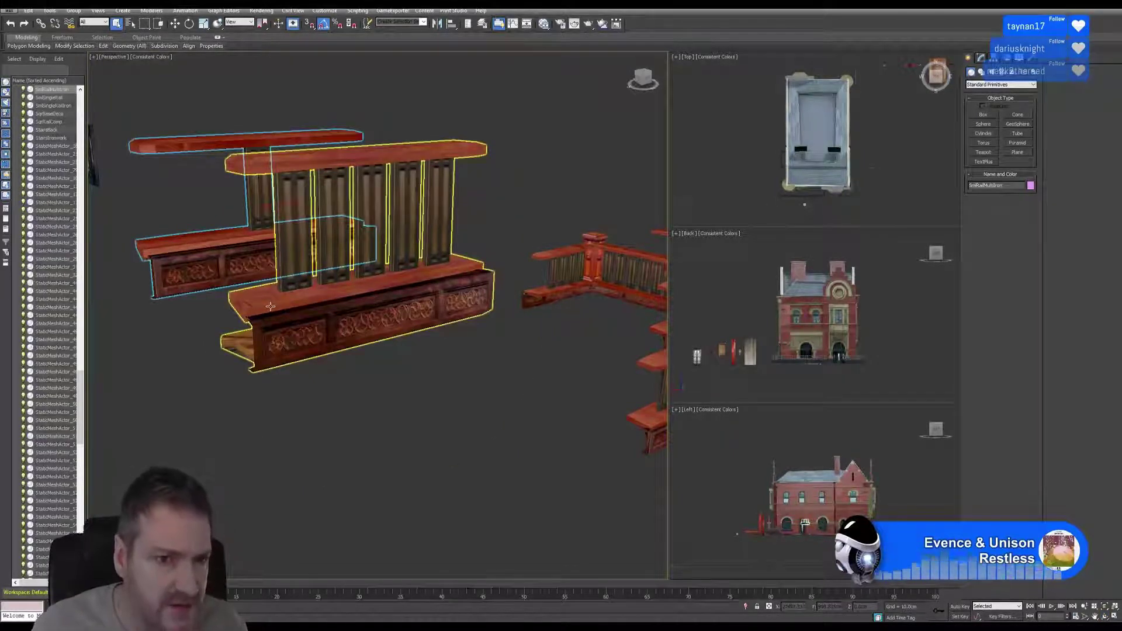
{"action": "left_click", "coordinate": [339, 369]}
{"action": "middle_click_drag", "start_coordinate": [287, 319], "coordinate": [378, 422], "text": "alt"}
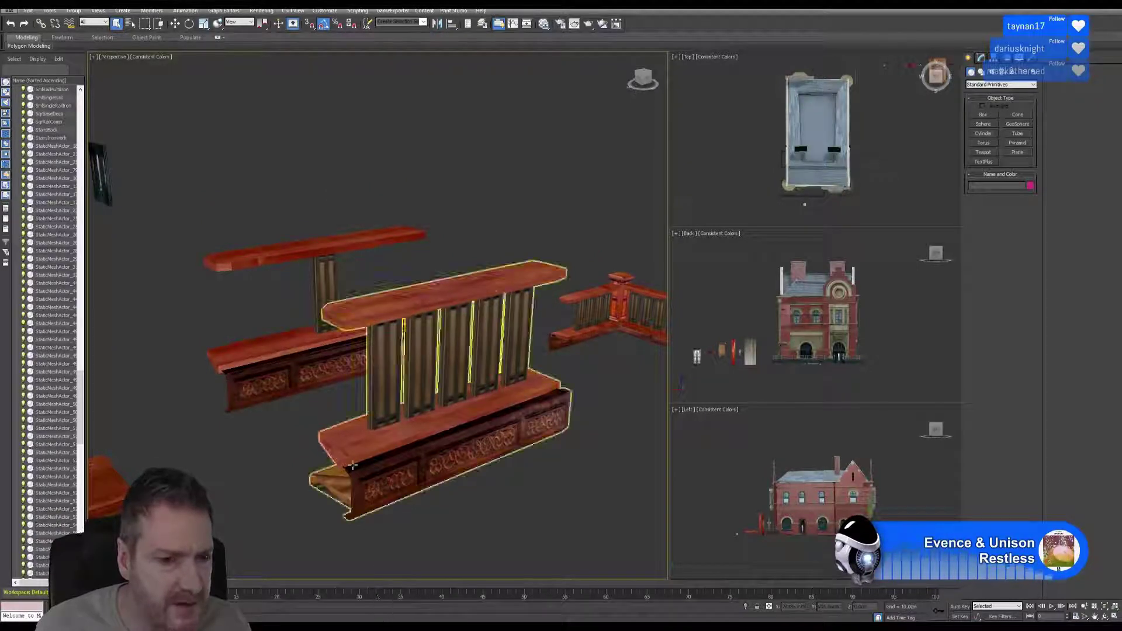
{"action": "middle_click_drag", "start_coordinate": [336, 495], "coordinate": [357, 477]}
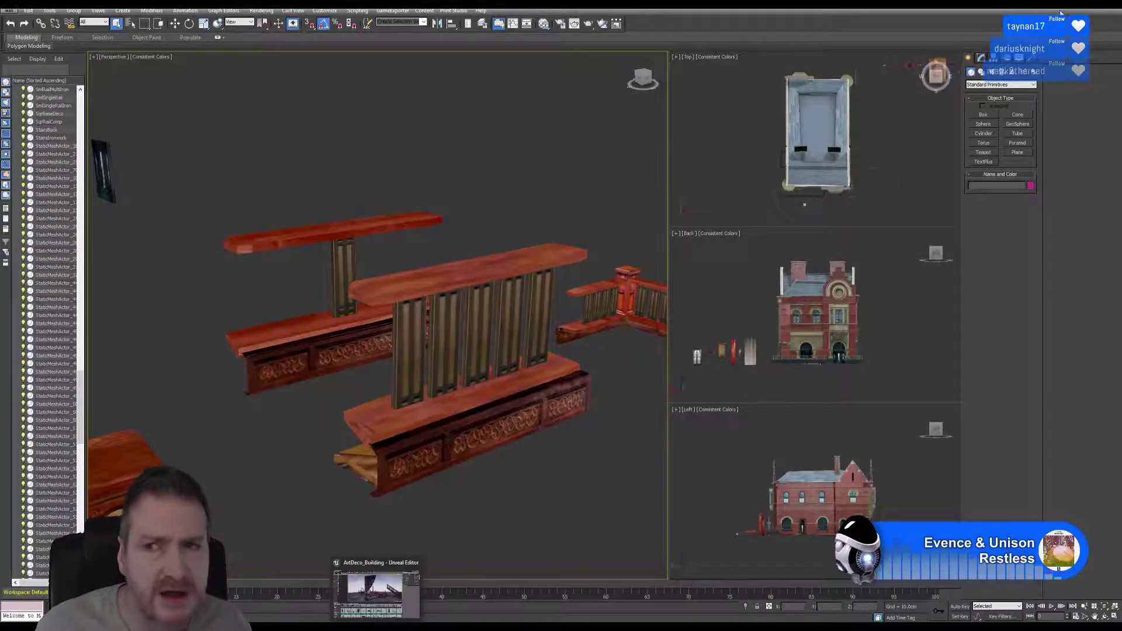
Switch to the Unreal Editor, open the LrgSingleRail static mesh, inspect its carved base up close, and close it
{"action": "left_click", "coordinate": [377, 625]}
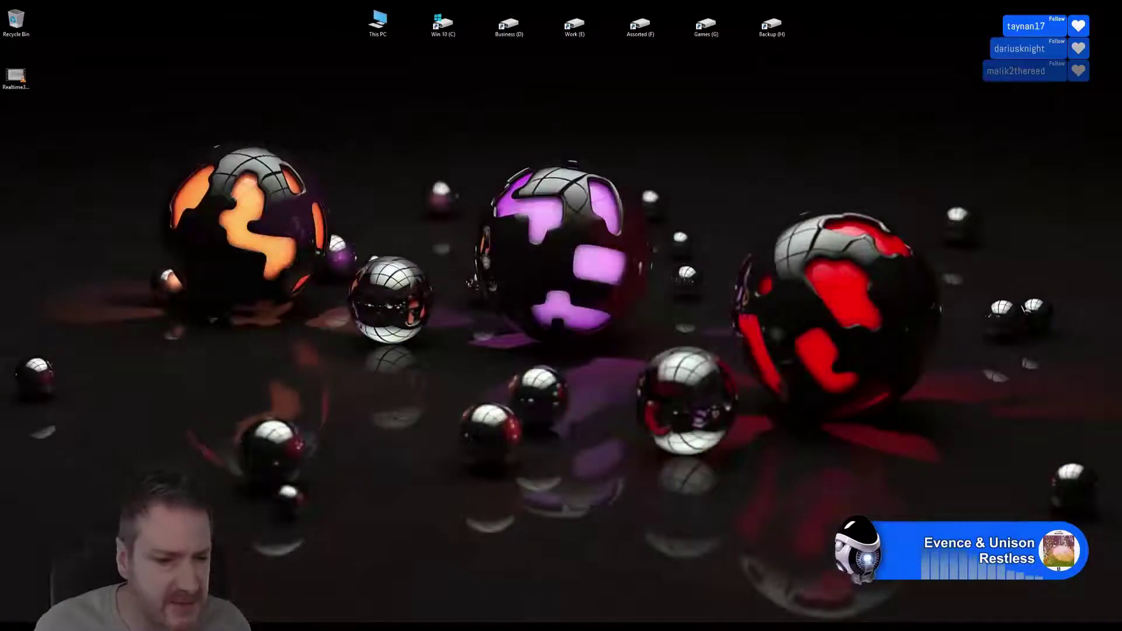
{"action": "left_click", "coordinate": [406, 626]}
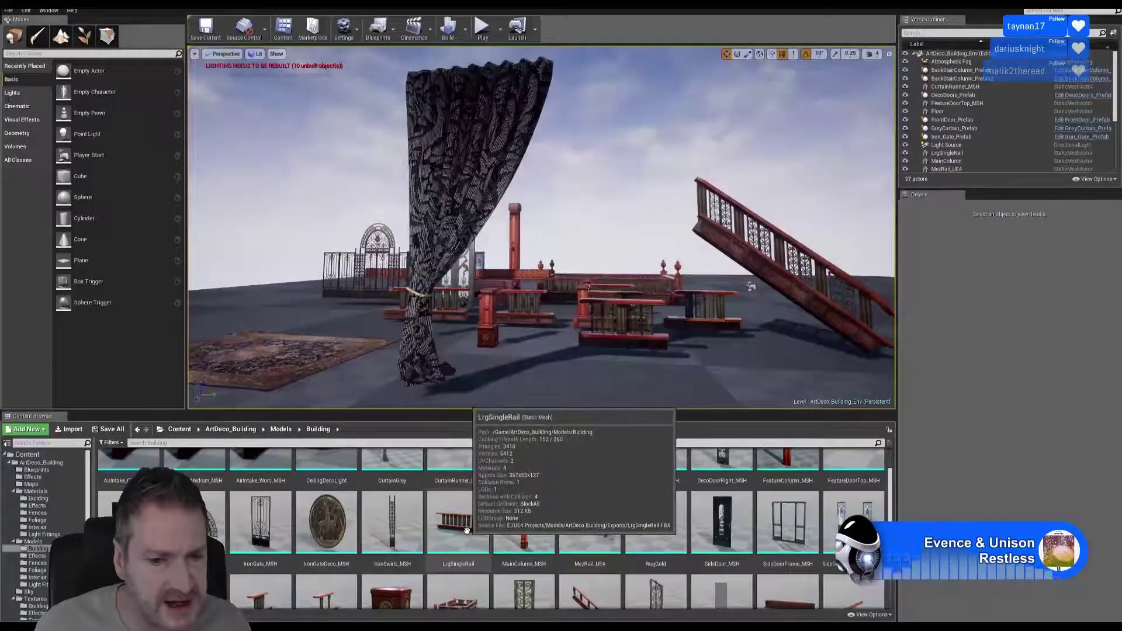
{"action": "left_click", "coordinate": [467, 529]}
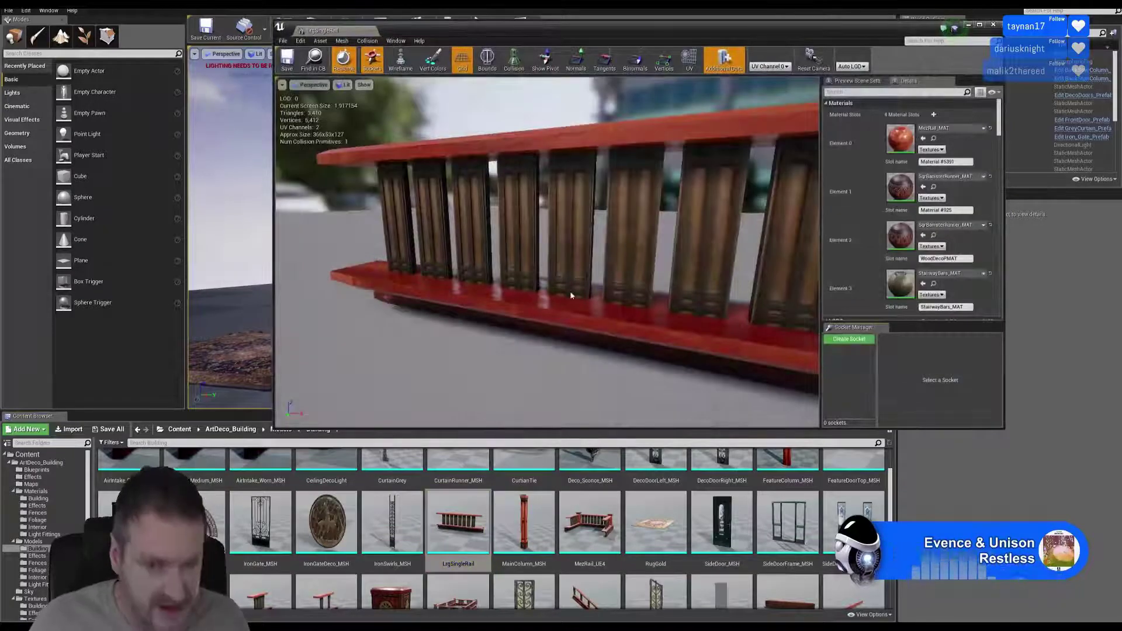
{"action": "left_click_drag", "start_coordinate": [570, 290], "coordinate": [725, 226], "text": "alt"}
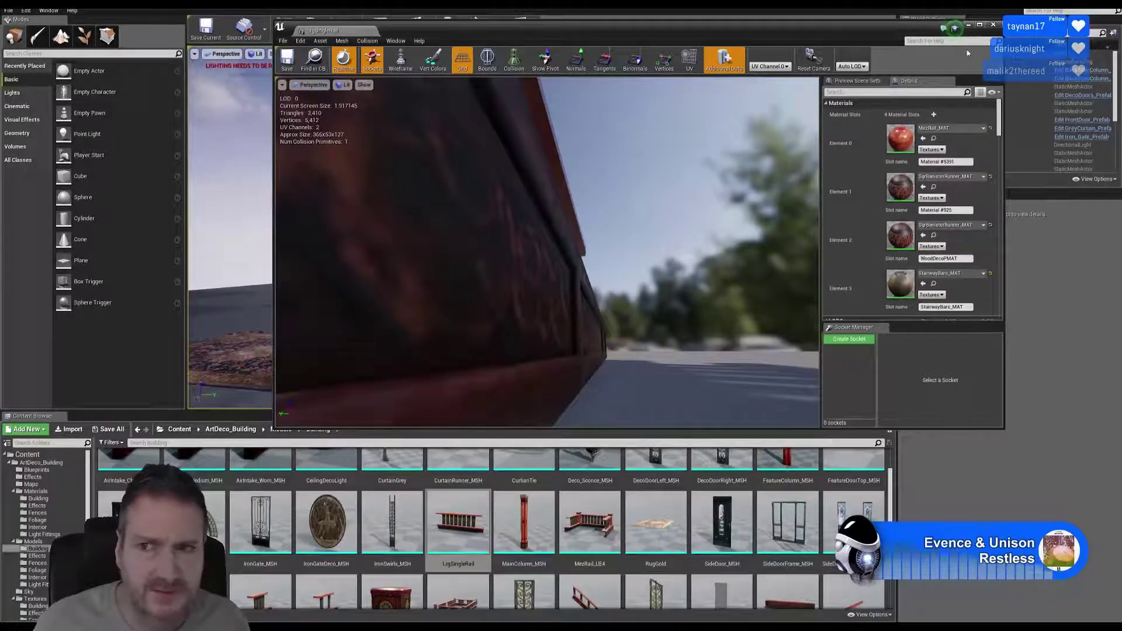
{"action": "left_click", "coordinate": [993, 25]}
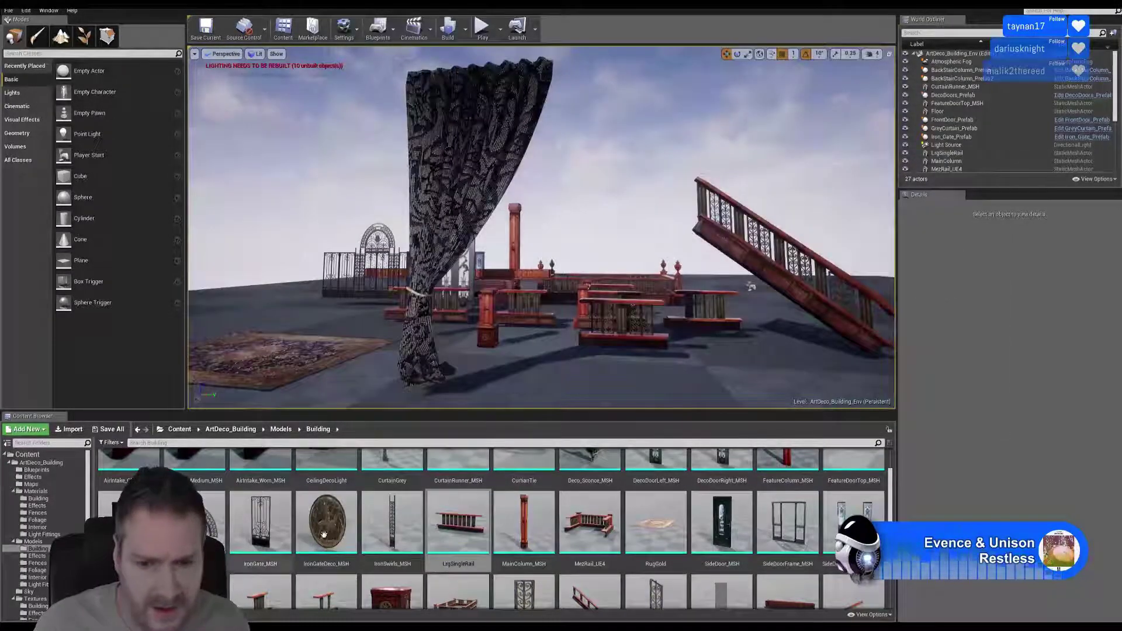
Open the MezRail_UE4 static mesh, inspect its corner post and carved trim, close it, and browse the remaining building meshes
{"action": "mouse_move", "coordinate": [599, 524]}
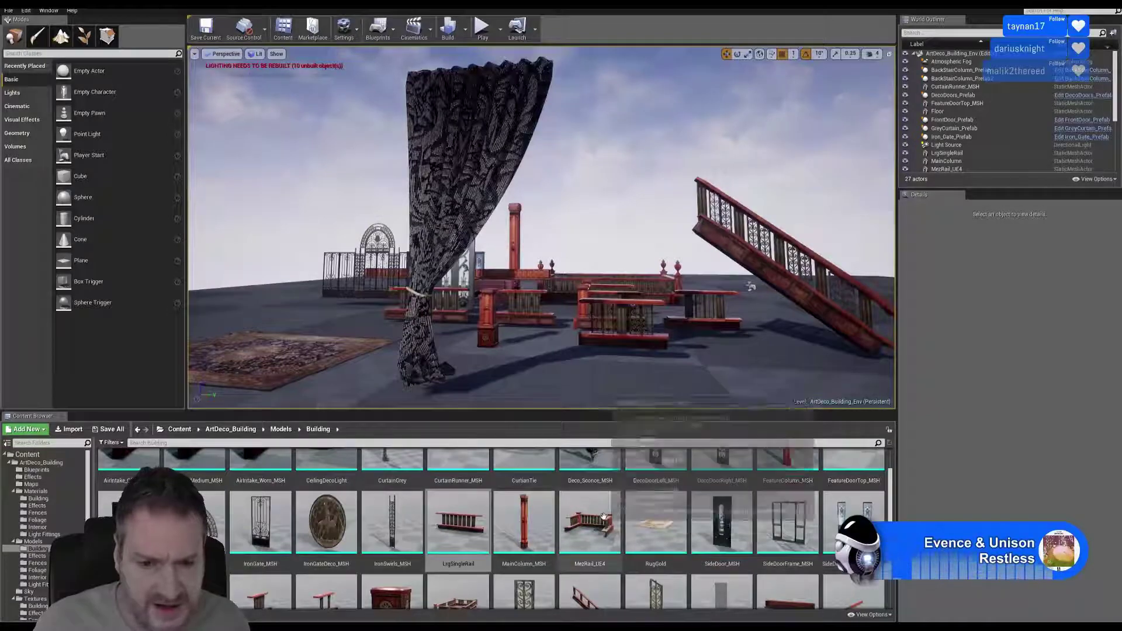
{"action": "double_click", "coordinate": [594, 523]}
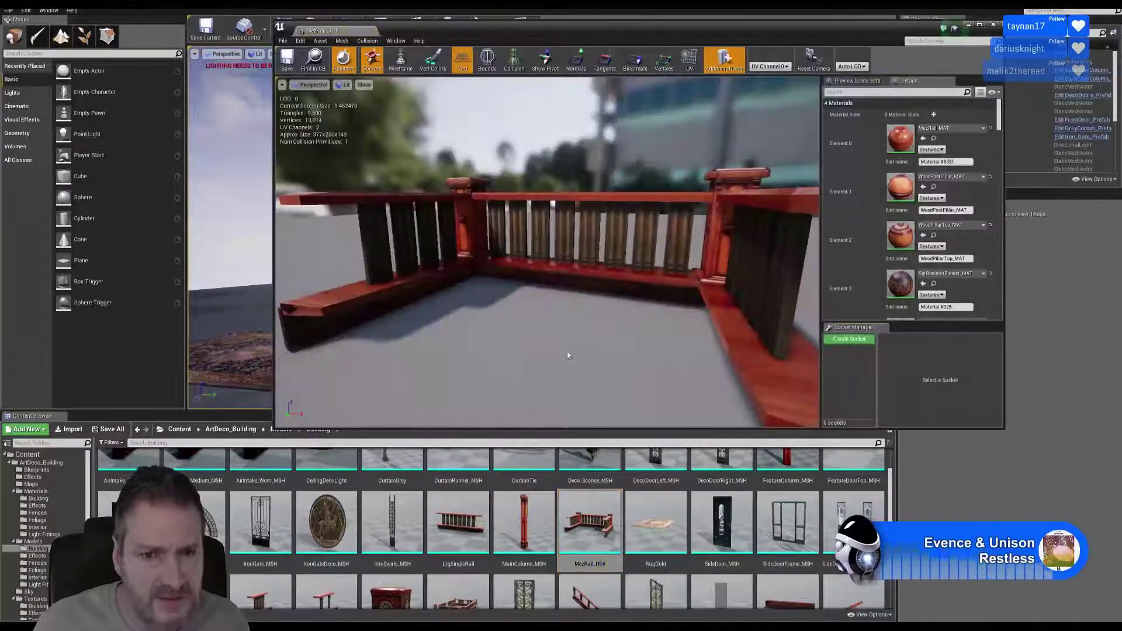
{"action": "left_click_drag", "start_coordinate": [547, 252], "coordinate": [678, 166]}
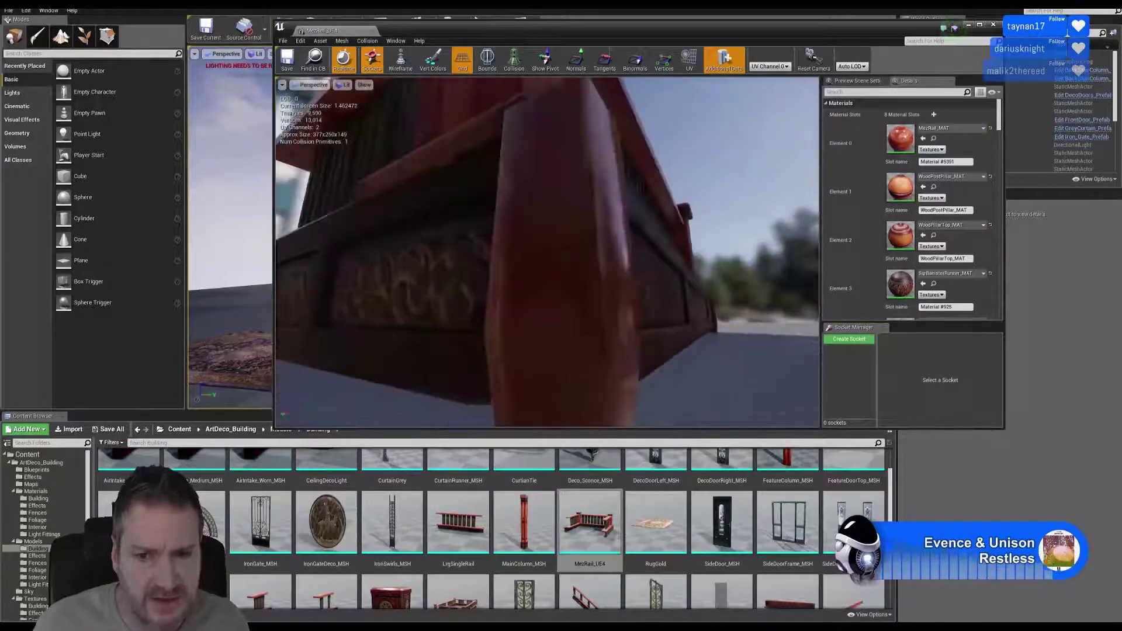
{"action": "left_click", "coordinate": [994, 25]}
{"action": "scroll", "coordinate": [783, 538], "scroll_direction": "up", "scroll_amount": 1}
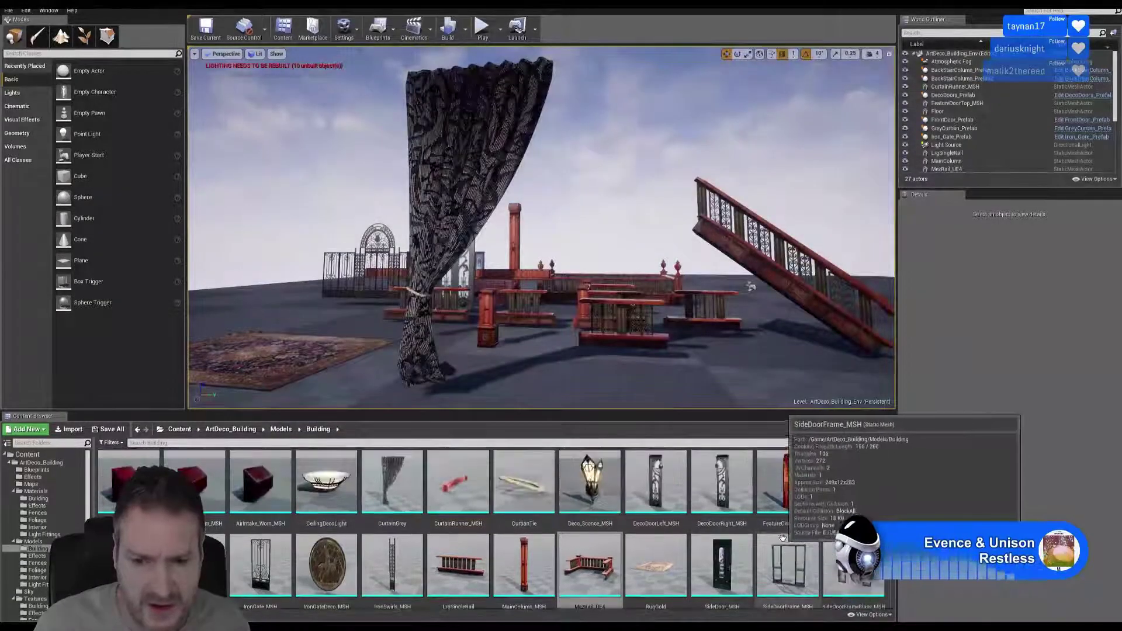
{"action": "scroll", "coordinate": [707, 512], "scroll_direction": "down", "scroll_amount": 2}
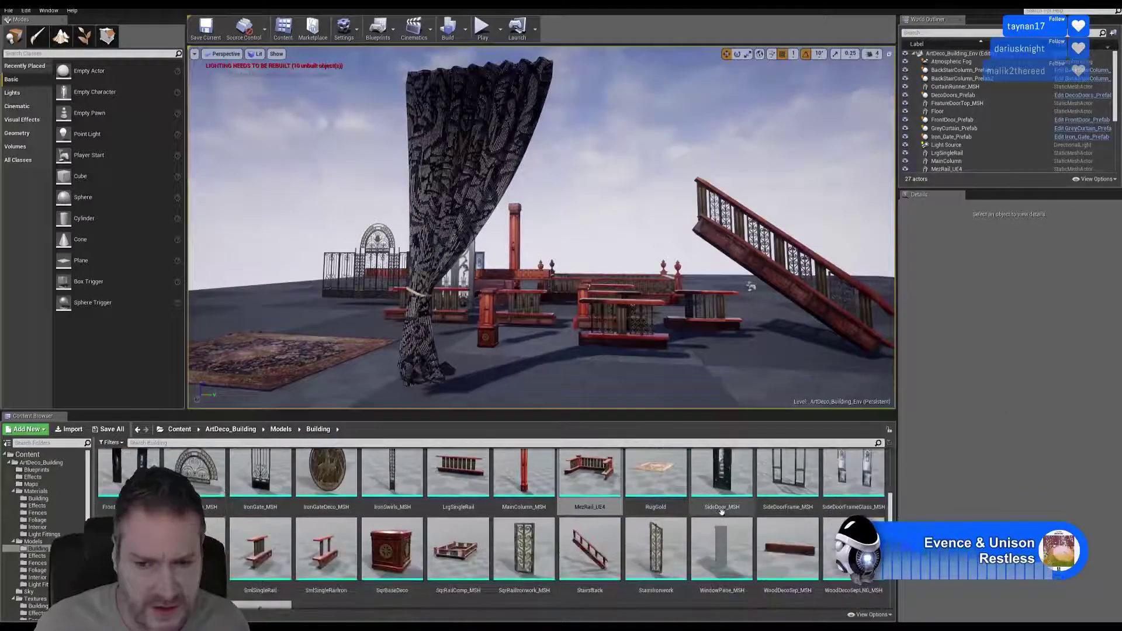
Open the single-post railing mesh next to SmlSingleRail, inspect its carved base and open end from several angles, and close it
{"action": "double_click", "coordinate": [204, 550]}
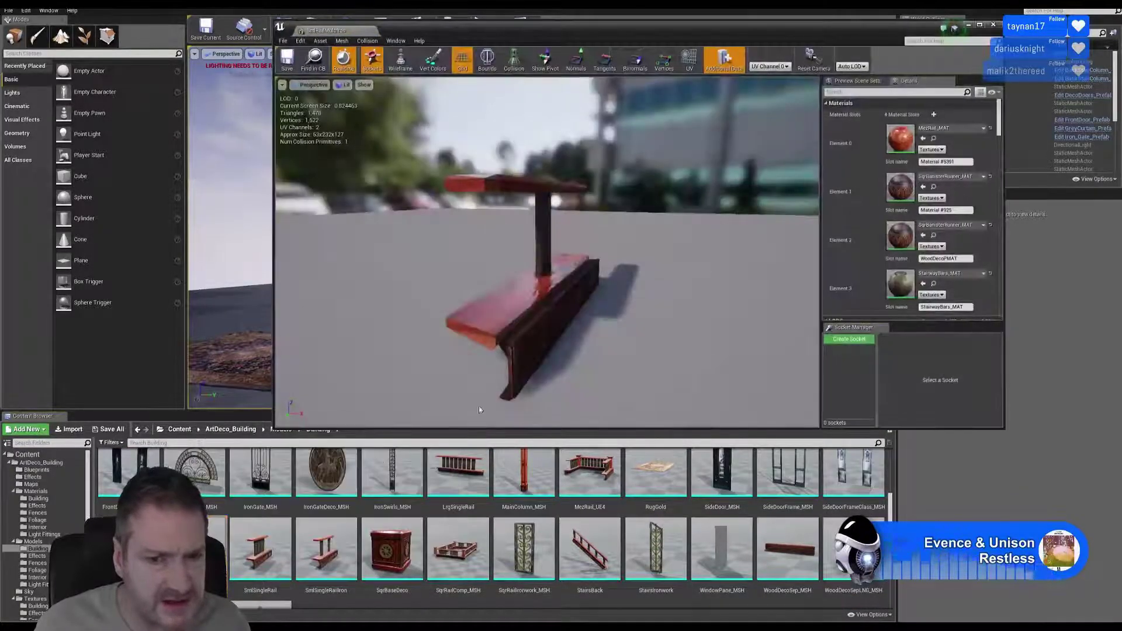
{"action": "left_click_drag", "start_coordinate": [506, 360], "coordinate": [538, 298]}
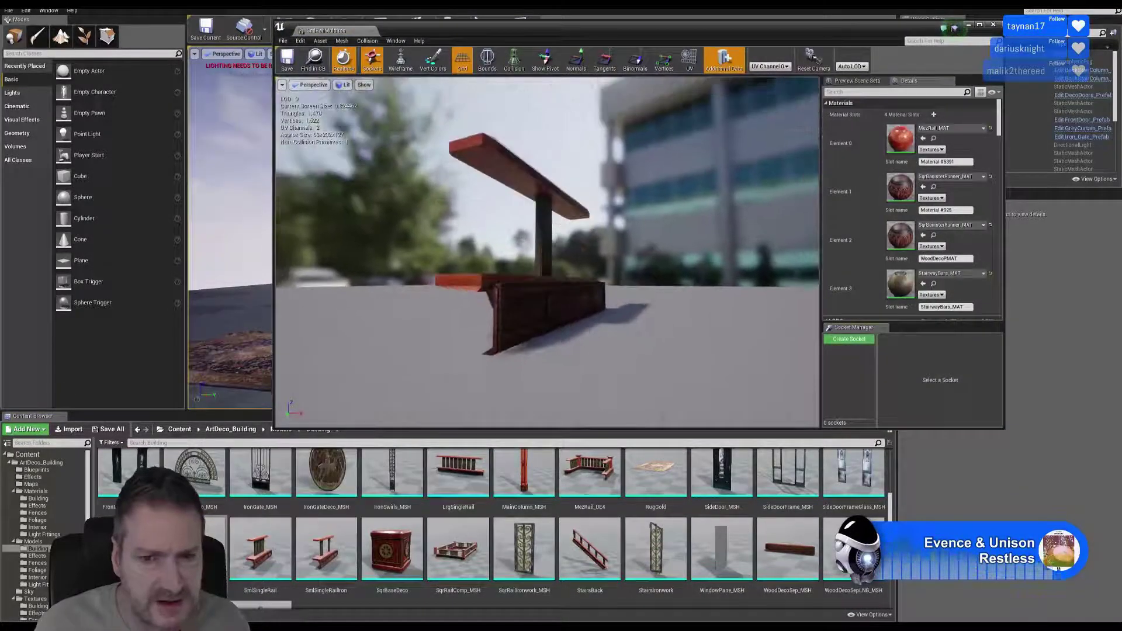
{"action": "scroll", "coordinate": [525, 343], "scroll_direction": "up", "scroll_amount": 6}
{"action": "left_click_drag", "start_coordinate": [526, 344], "coordinate": [555, 289]}
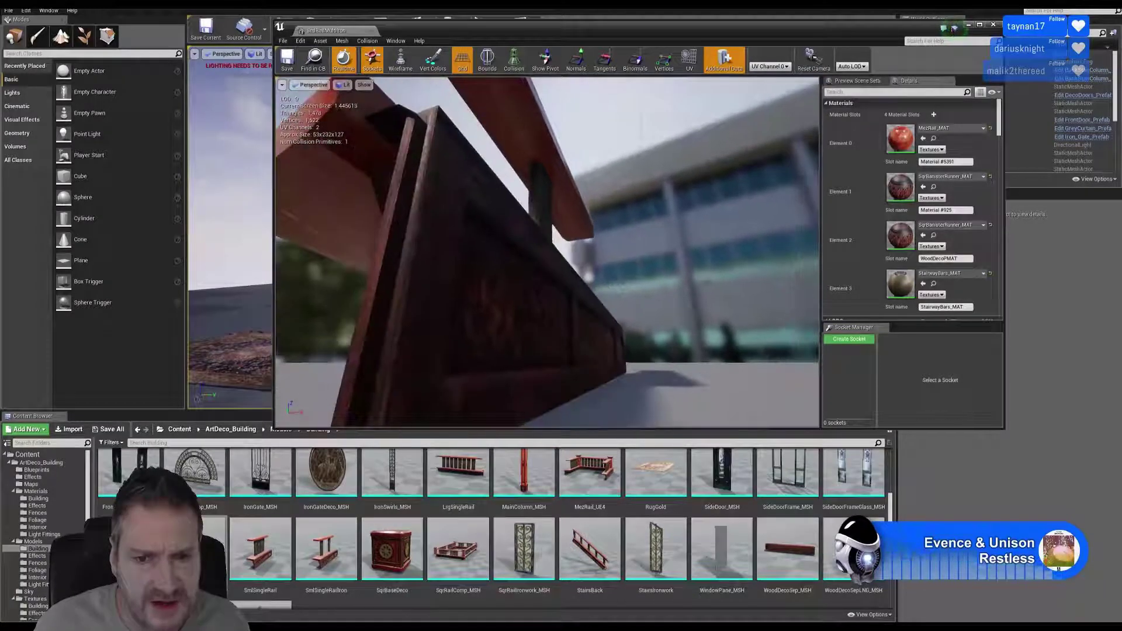
{"action": "left_click_drag", "start_coordinate": [538, 371], "coordinate": [626, 240]}
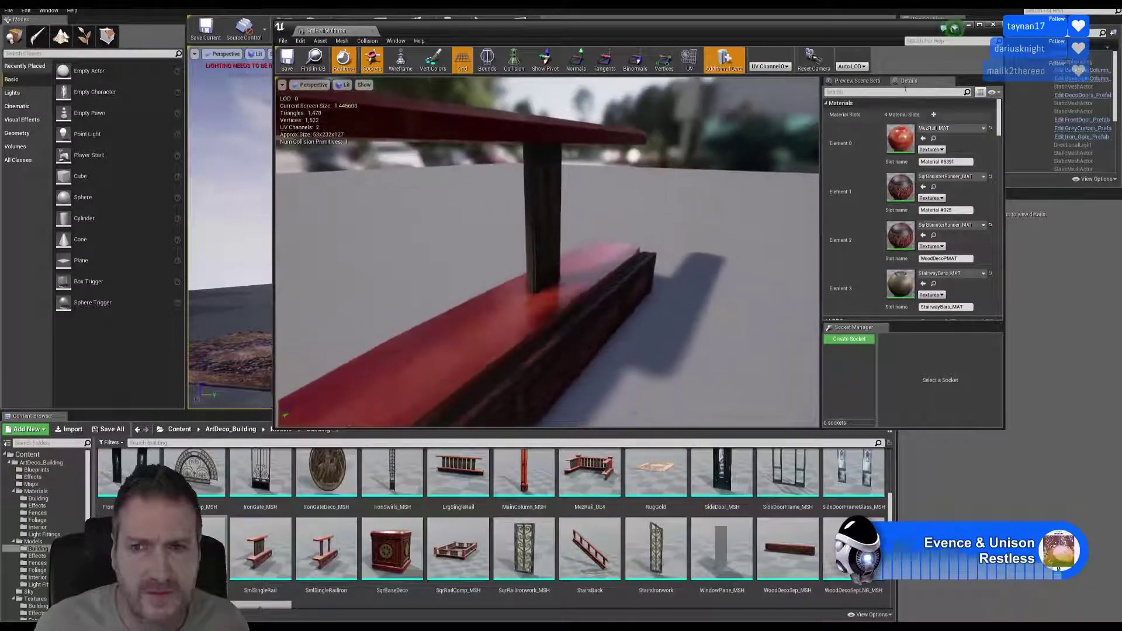
{"action": "left_click", "coordinate": [992, 26]}
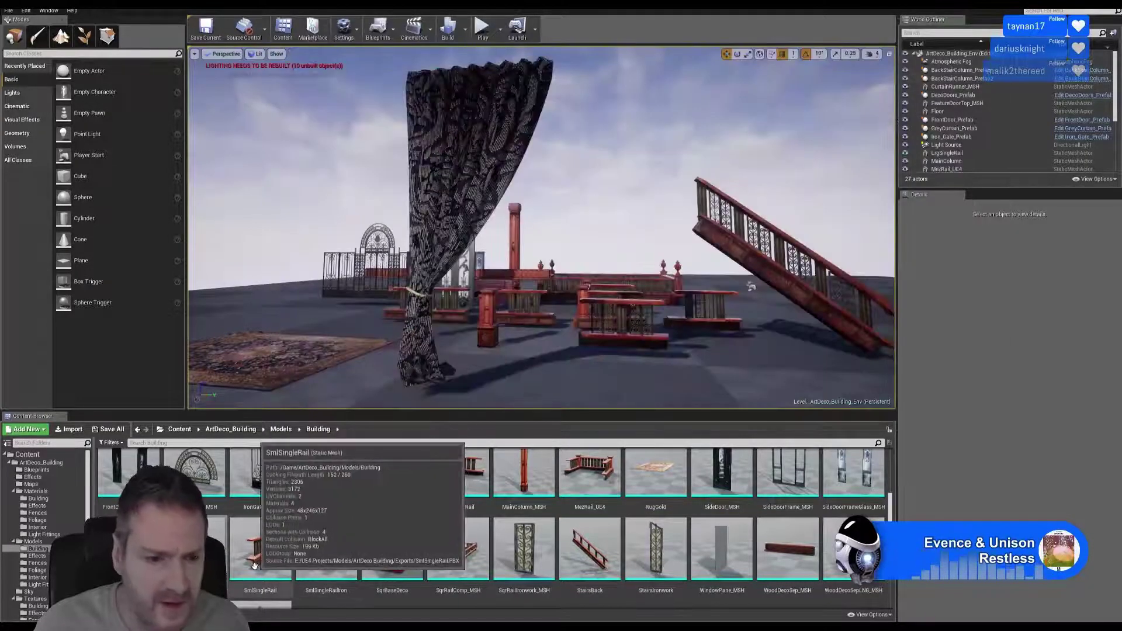
Open the SmlSingleRail static mesh, inspect its base trim from below and above, and close it
{"action": "double_click", "coordinate": [256, 571]}
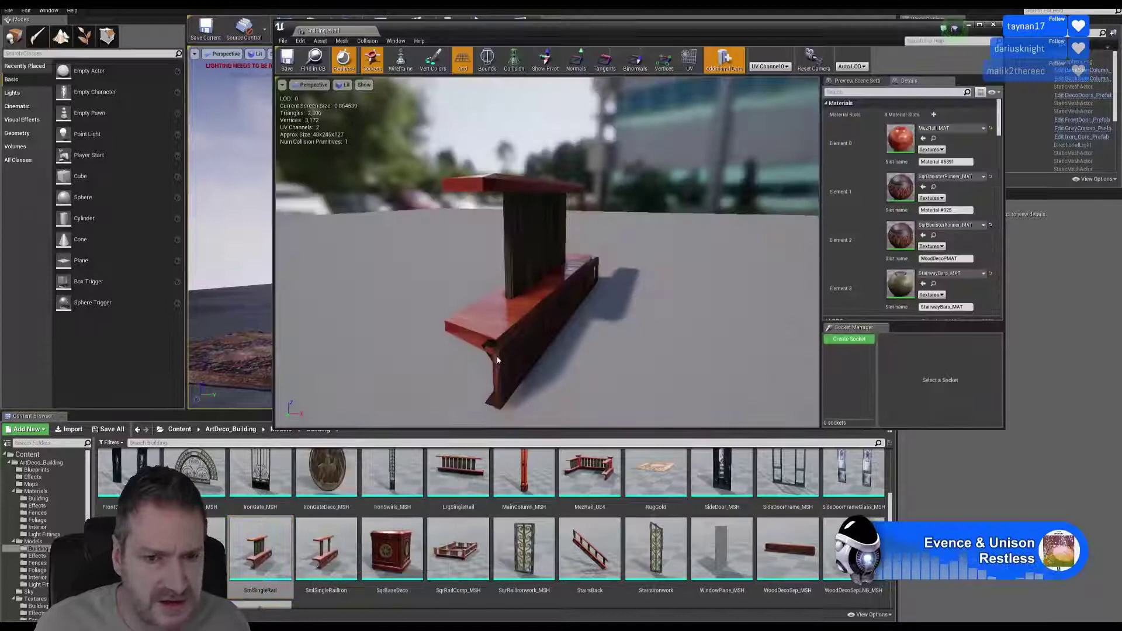
{"action": "left_click_drag", "start_coordinate": [526, 356], "coordinate": [526, 316]}
{"action": "right_click_drag", "start_coordinate": [526, 316], "coordinate": [540, 263]}
{"action": "mouse_move", "coordinate": [541, 263]}
{"action": "left_mouse_down"}
{"action": "mouse_move", "coordinate": [567, 228]}
{"action": "mouse_move", "coordinate": [552, 245]}
{"action": "left_mouse_up"}
{"action": "left_click_drag", "start_coordinate": [459, 266], "coordinate": [526, 347]}
{"action": "left_click", "coordinate": [994, 26]}
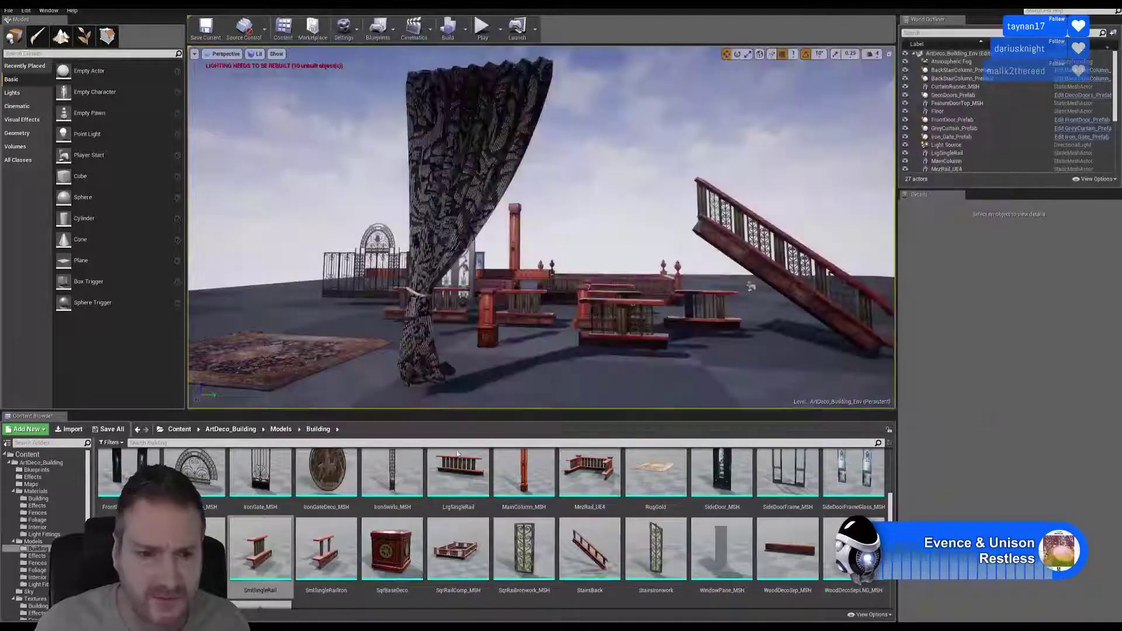
Open the SmlSingleRailIron static mesh, examine its base trim and two posts up close, and close it
{"action": "double_click", "coordinate": [339, 546]}
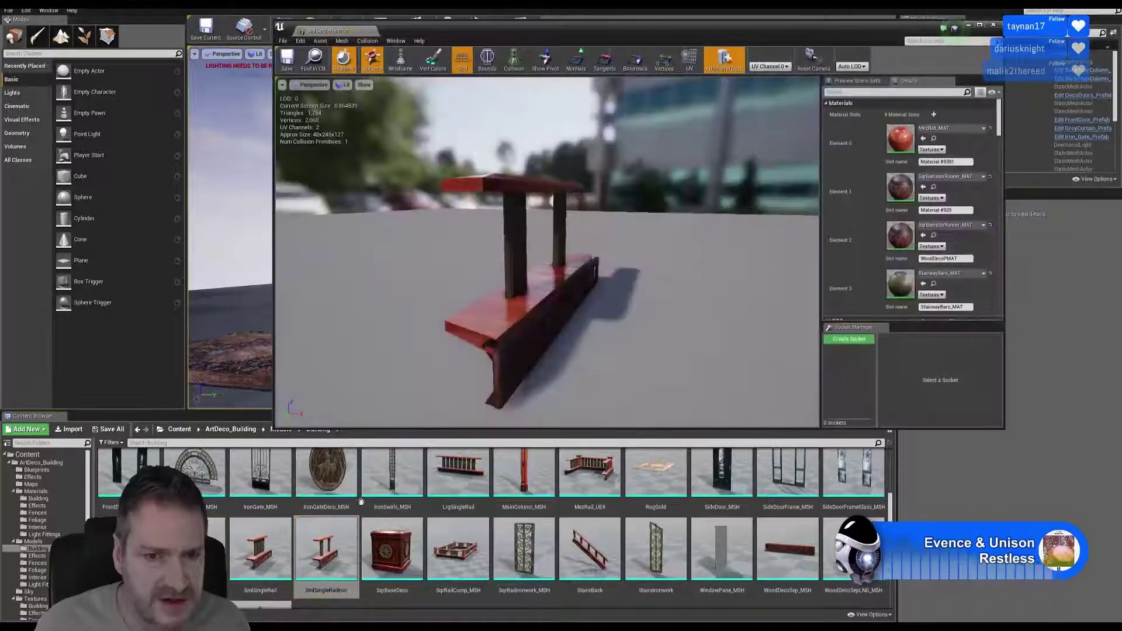
{"action": "left_click_drag", "start_coordinate": [526, 269], "coordinate": [540, 228]}
{"action": "right_click_drag", "start_coordinate": [541, 227], "coordinate": [553, 269]}
{"action": "left_click_drag", "start_coordinate": [502, 351], "coordinate": [511, 368]}
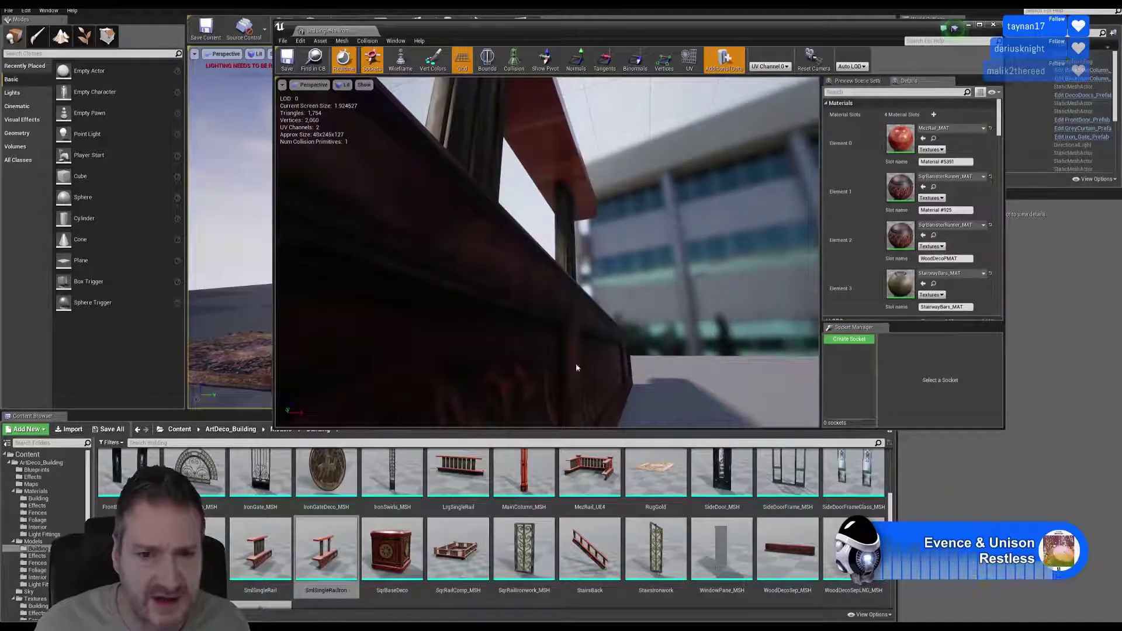
{"action": "left_click_drag", "start_coordinate": [542, 308], "coordinate": [585, 299]}
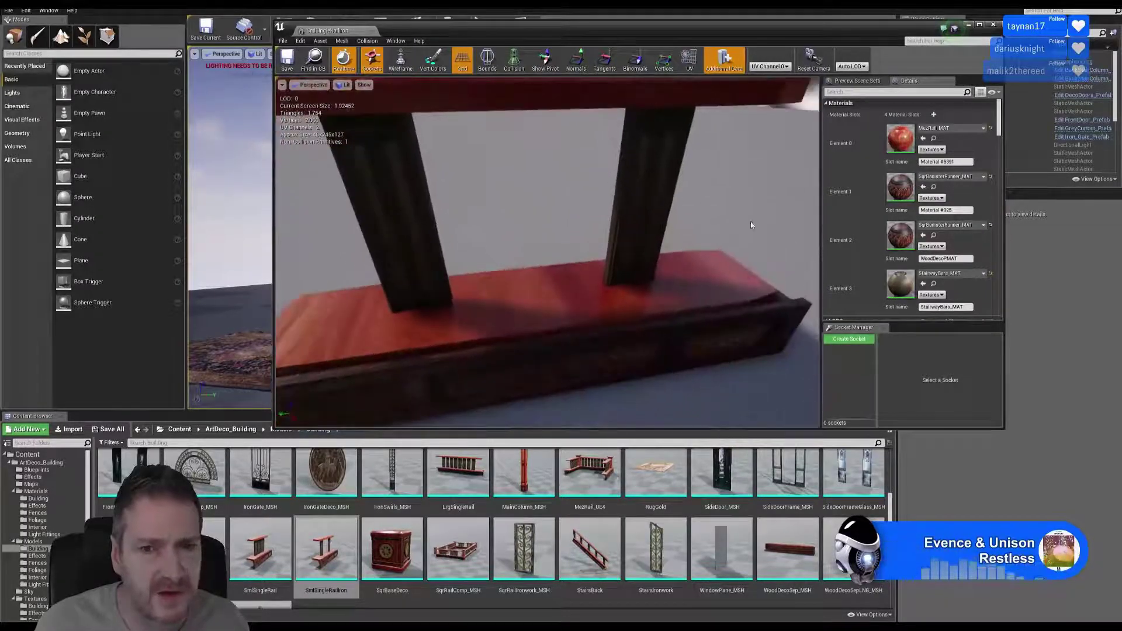
{"action": "left_click", "coordinate": [994, 25]}
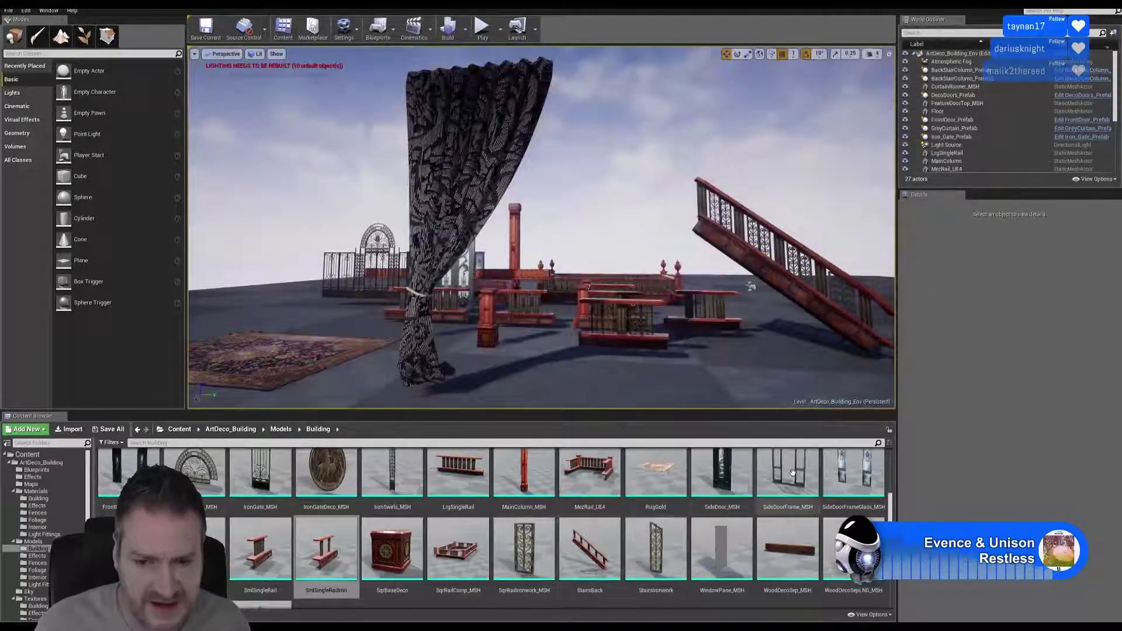
Open the StairsBack static mesh, inspect the carved panels along the stair railing and its lower end, and close it
{"action": "scroll", "coordinate": [655, 529], "scroll_direction": "down", "scroll_amount": 1}
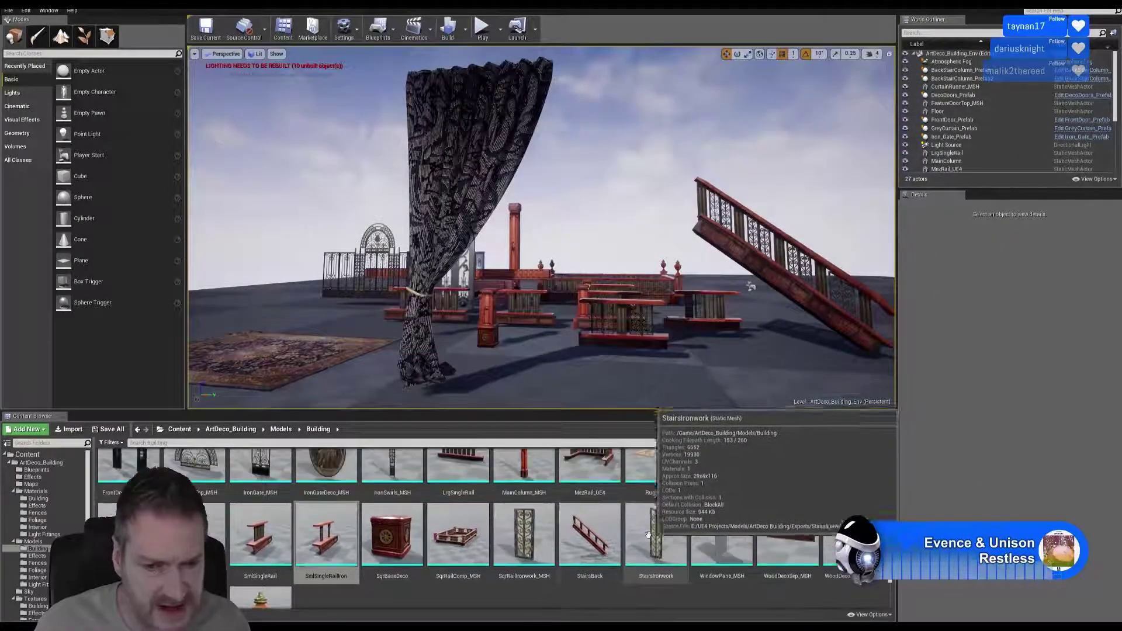
{"action": "double_click", "coordinate": [587, 535]}
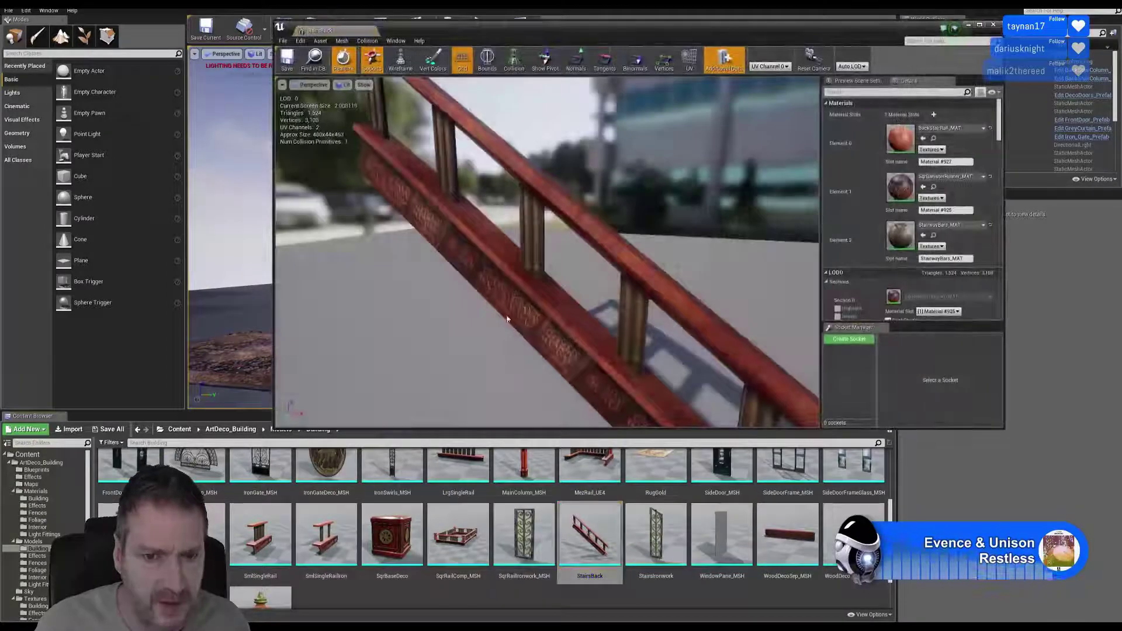
{"action": "left_click_drag", "start_coordinate": [508, 319], "coordinate": [680, 311], "text": "alt"}
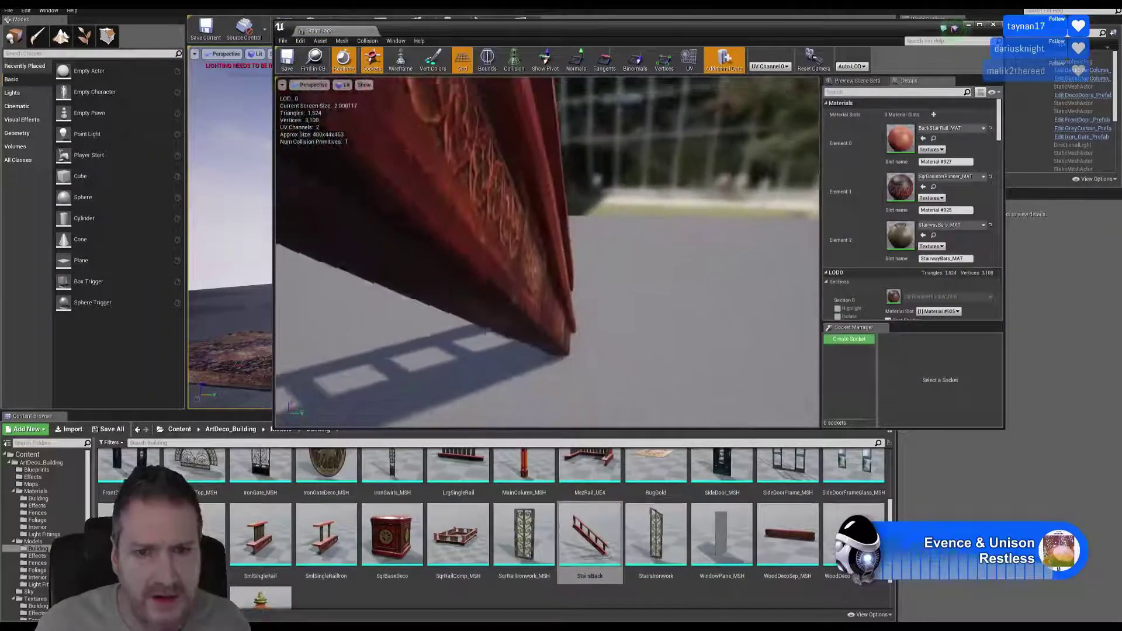
{"action": "left_click_drag", "start_coordinate": [608, 307], "coordinate": [440, 264]}
{"action": "left_click_drag", "start_coordinate": [472, 179], "coordinate": [494, 187]}
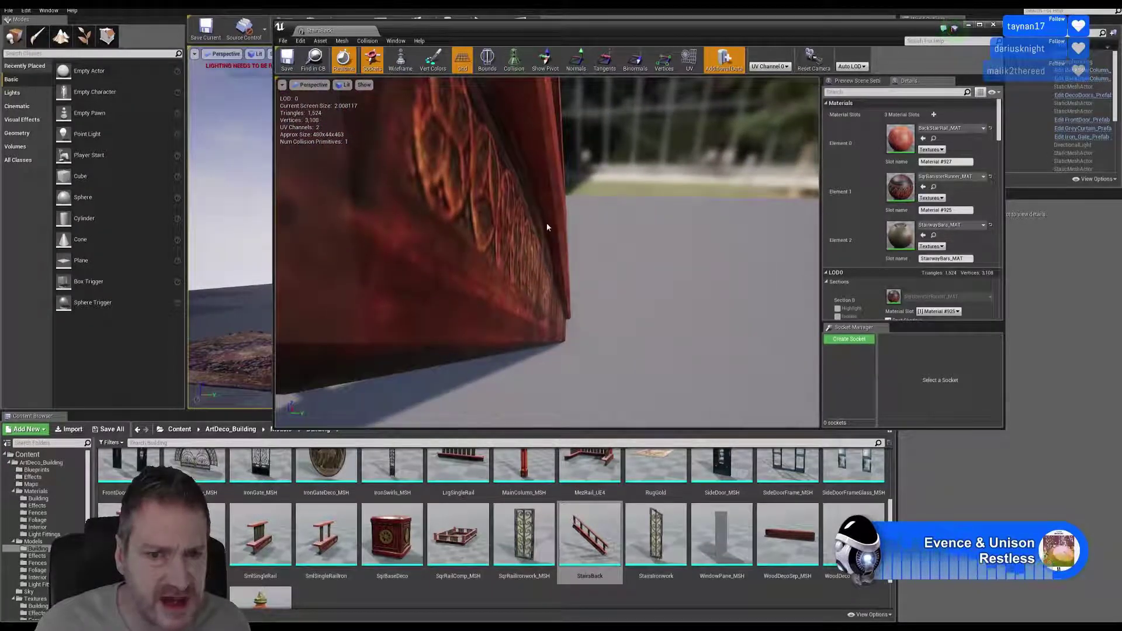
{"action": "left_click_drag", "start_coordinate": [400, 122], "coordinate": [515, 236]}
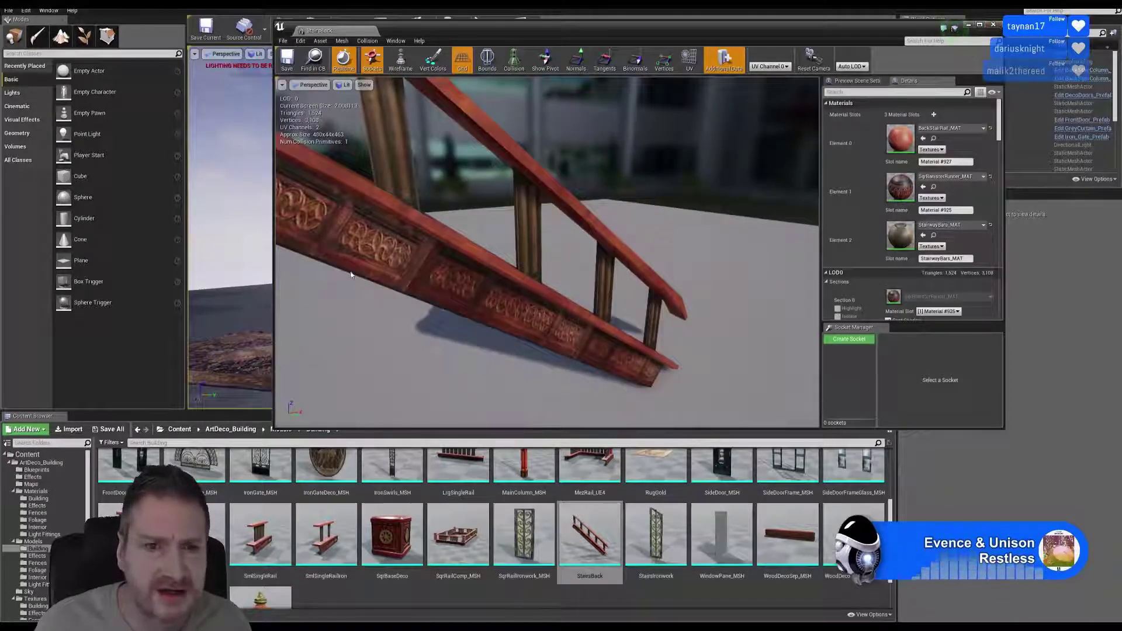
{"action": "left_click_drag", "start_coordinate": [509, 279], "coordinate": [488, 231]}
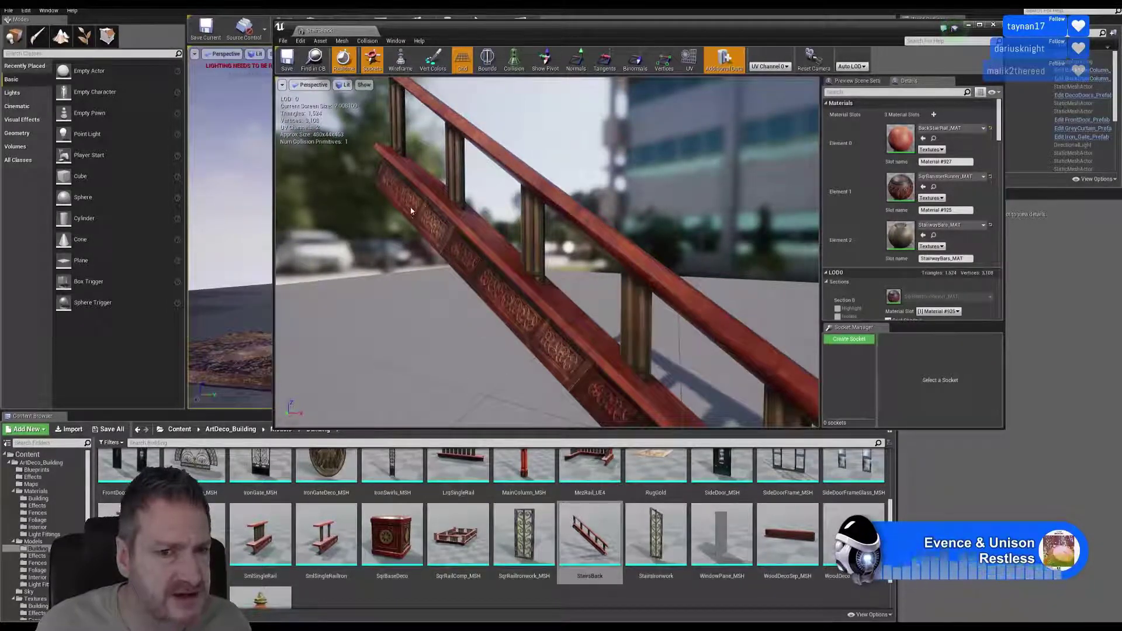
{"action": "left_click", "coordinate": [993, 24]}
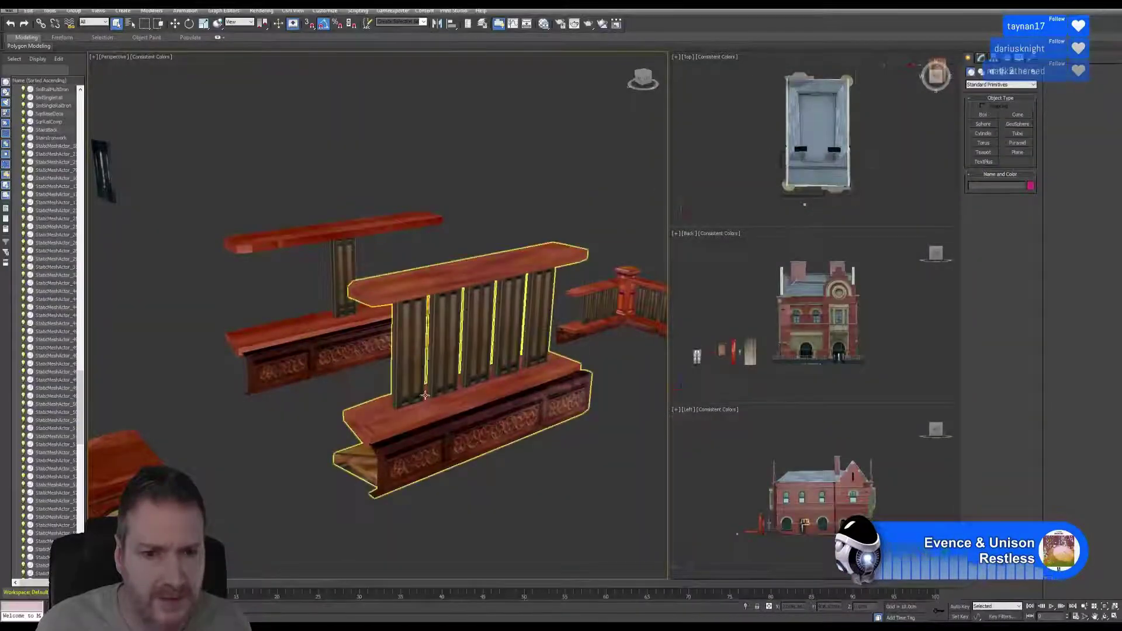
Switch to 3ds Max and examine the source stair railing and the carved base of the small single railing
{"action": "scroll", "coordinate": [425, 396], "scroll_direction": "down", "scroll_amount": 6}
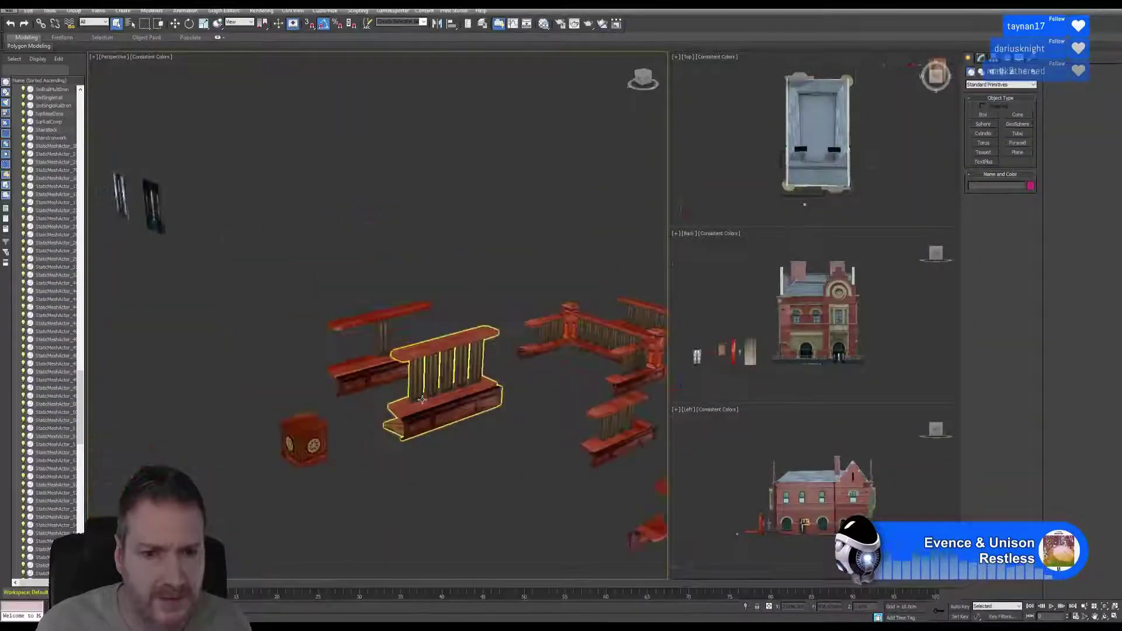
{"action": "middle_click_drag", "start_coordinate": [472, 375], "coordinate": [321, 327]}
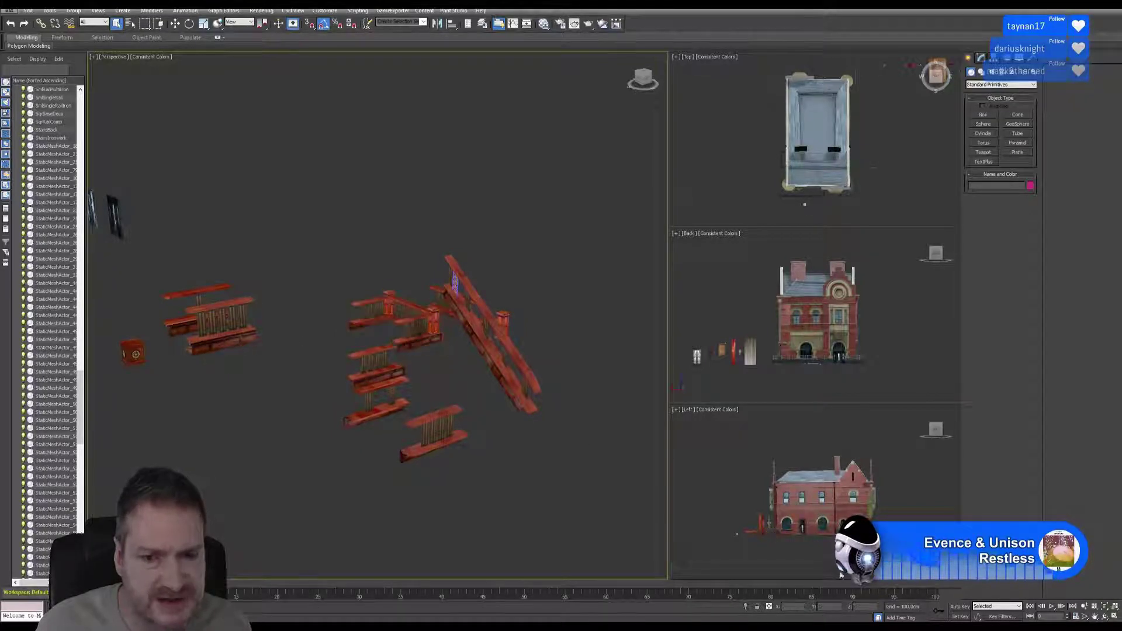
{"action": "left_click", "coordinate": [1105, 618]}
{"action": "left_click_drag", "start_coordinate": [449, 347], "coordinate": [290, 328]}
{"action": "scroll", "coordinate": [253, 320], "scroll_direction": "up", "scroll_amount": 3}
{"action": "middle_click_drag", "start_coordinate": [290, 328], "coordinate": [368, 284]}
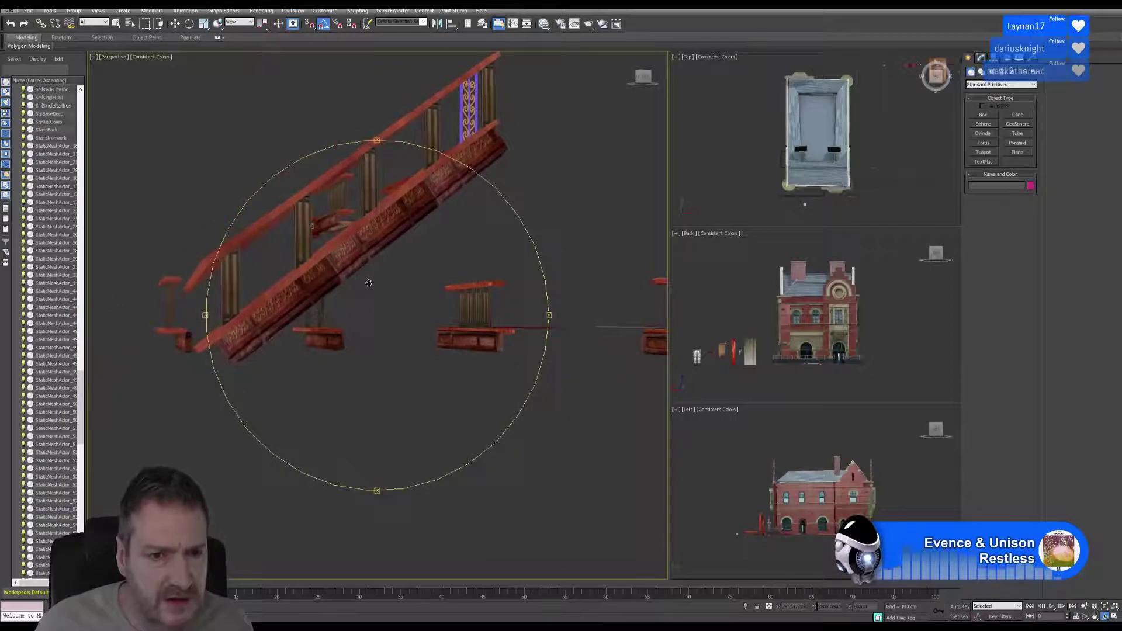
{"action": "scroll", "coordinate": [459, 347], "scroll_direction": "up", "scroll_amount": 5}
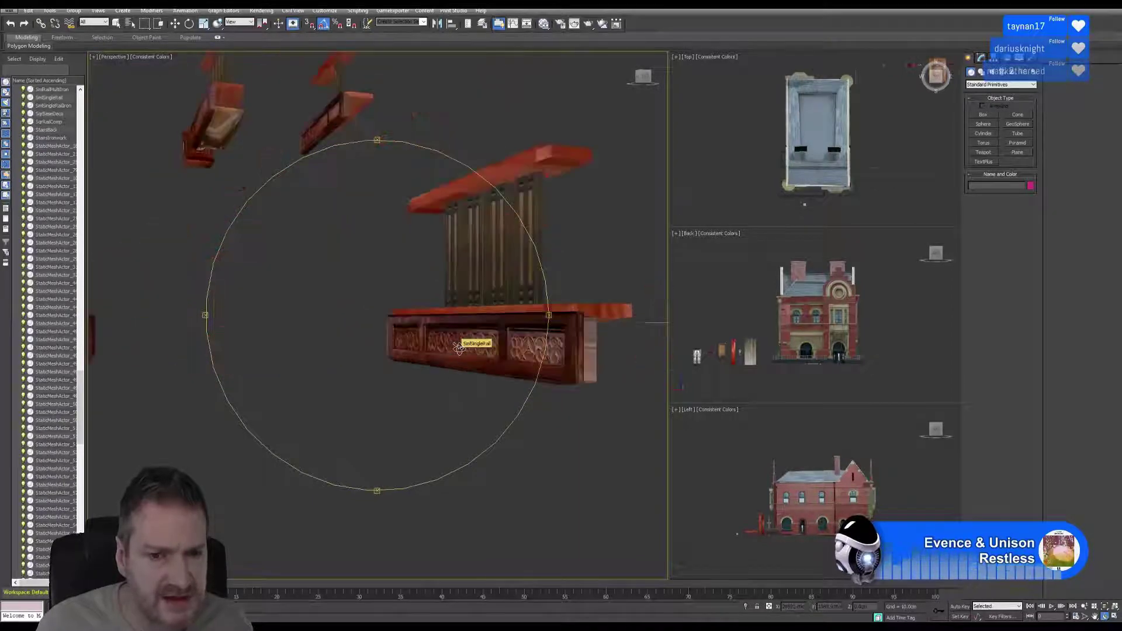
Select the SmlSingleRail object and, at element level, select the panelled frame along the front of its base
{"action": "left_click", "coordinate": [117, 23]}
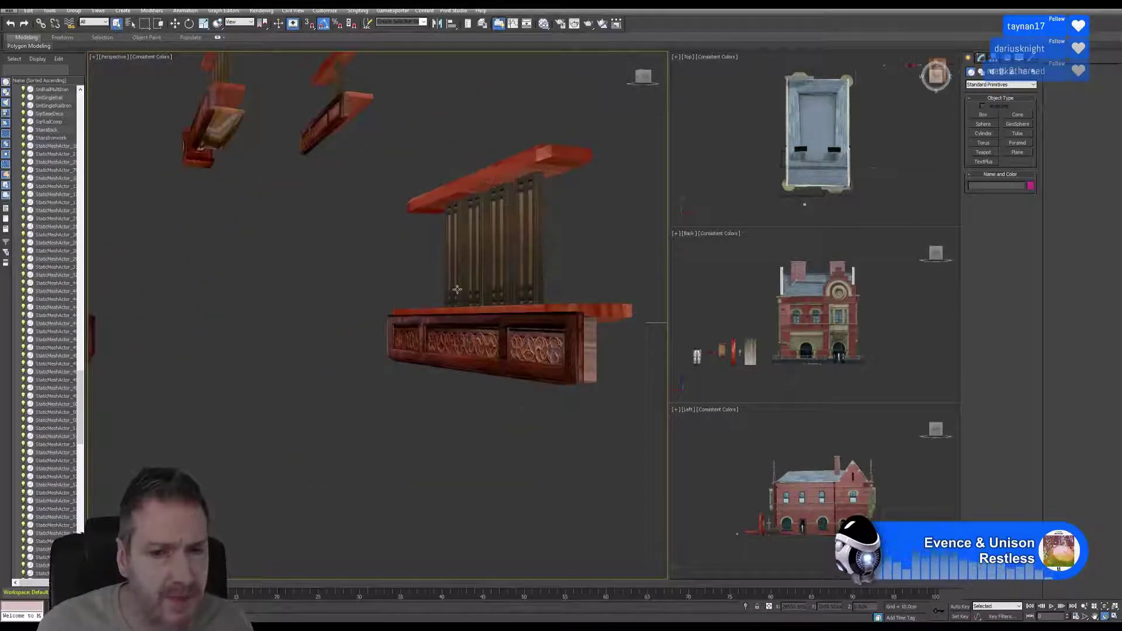
{"action": "left_click", "coordinate": [509, 325]}
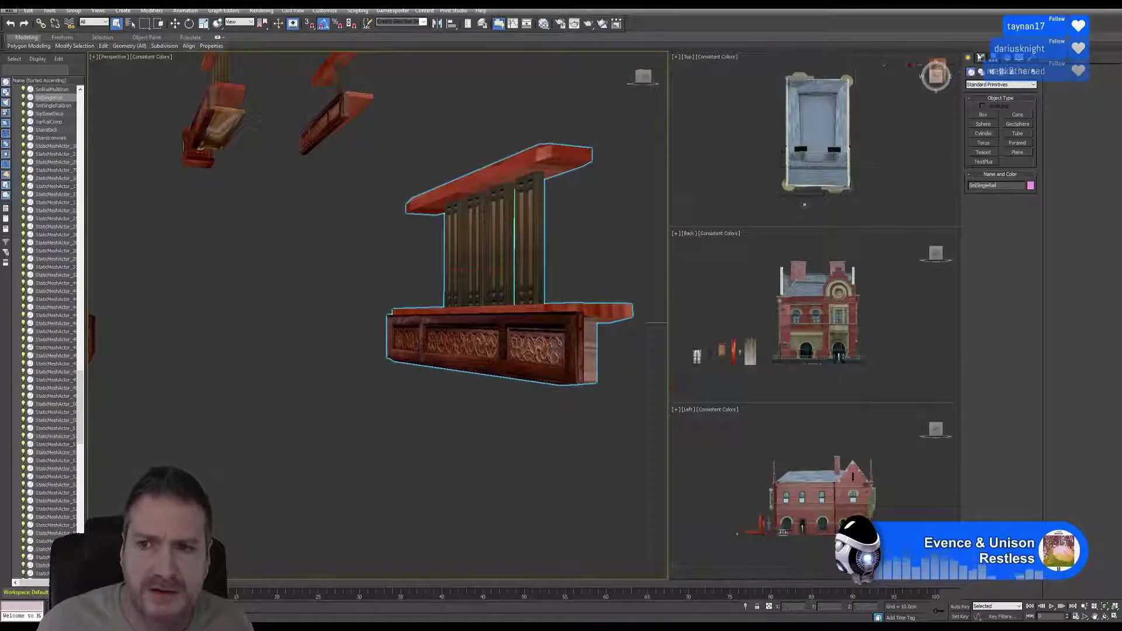
{"action": "left_click", "coordinate": [980, 57]}
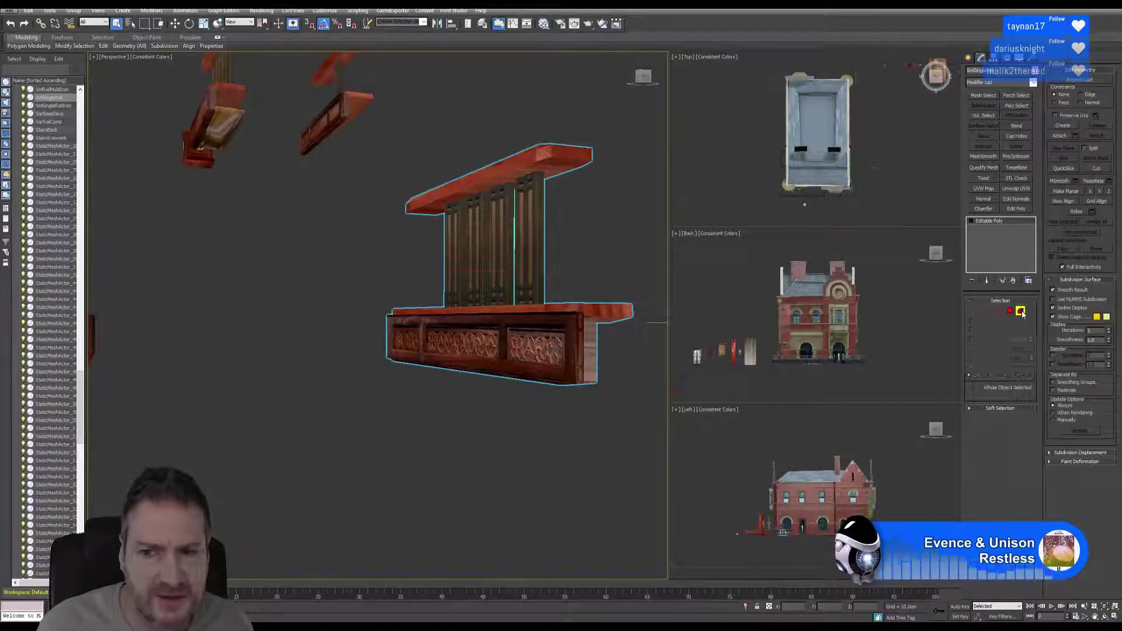
{"action": "left_click", "coordinate": [1021, 312]}
{"action": "left_click", "coordinate": [504, 371]}
{"action": "left_click", "coordinate": [504, 403]}
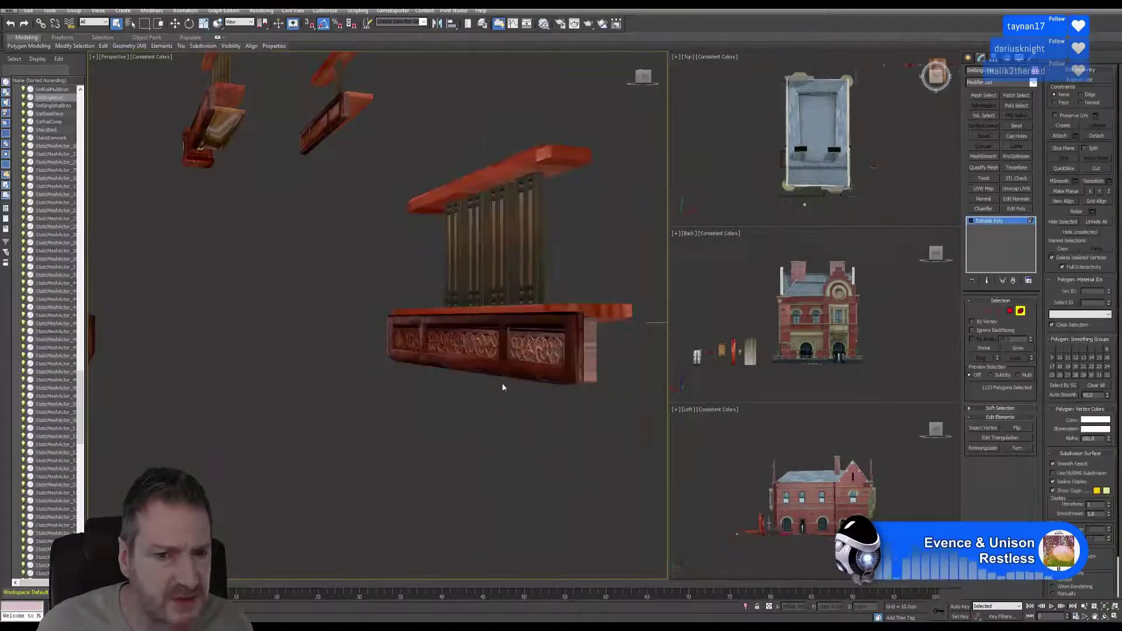
{"action": "left_click", "coordinate": [496, 366]}
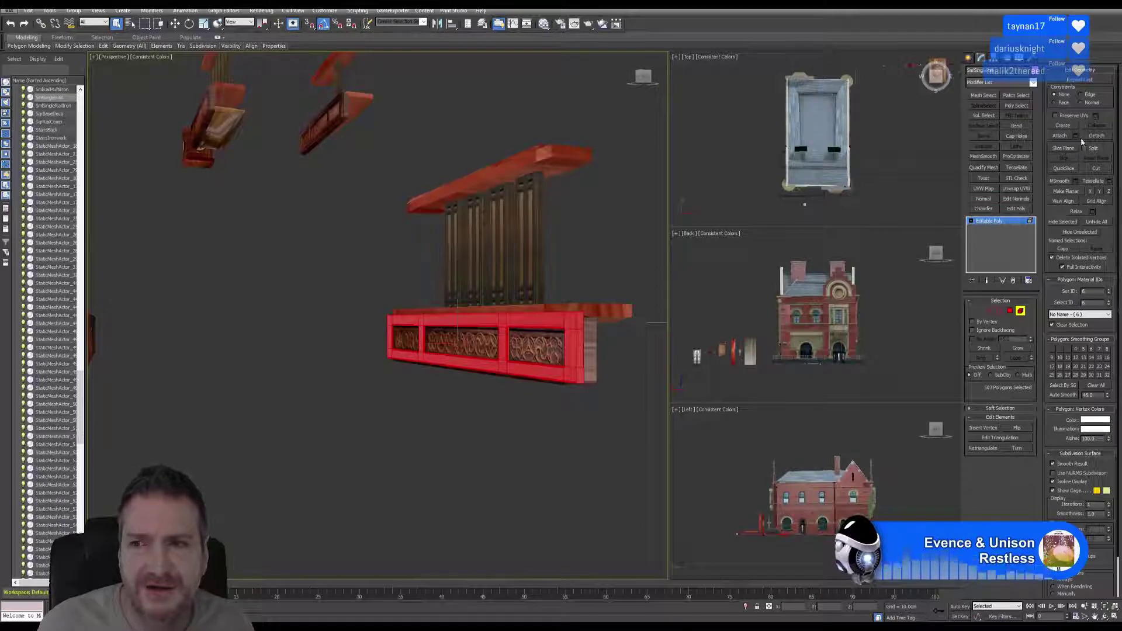
Detach the selected base frame as a clone named NewB and leave the sub-object level
{"action": "left_click", "coordinate": [1099, 136]}
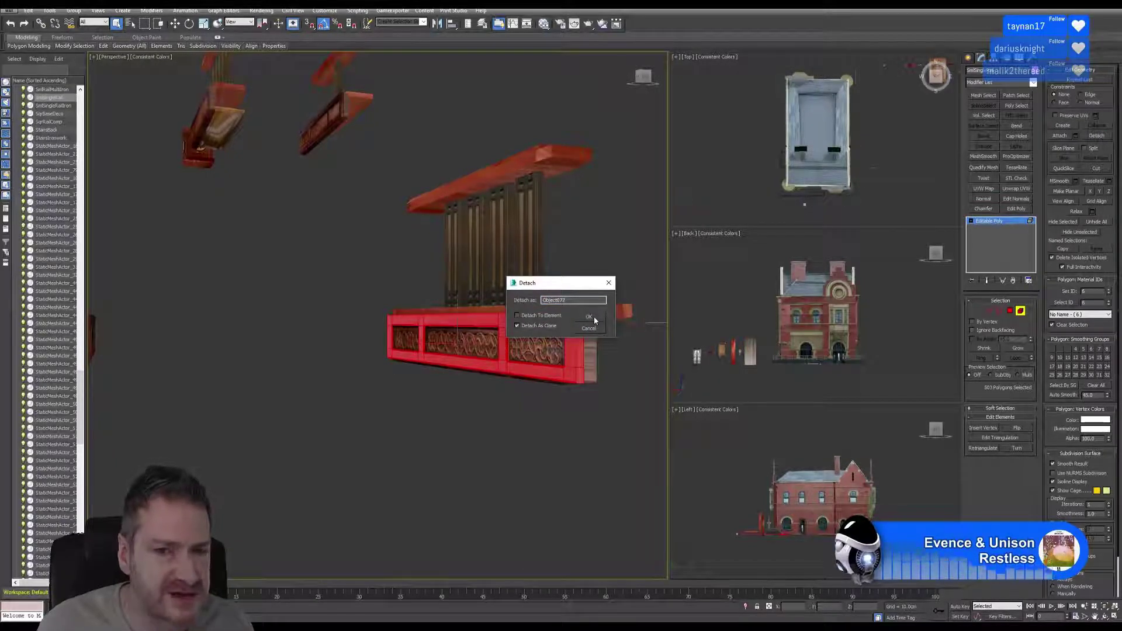
{"action": "double_click", "coordinate": [572, 301]}
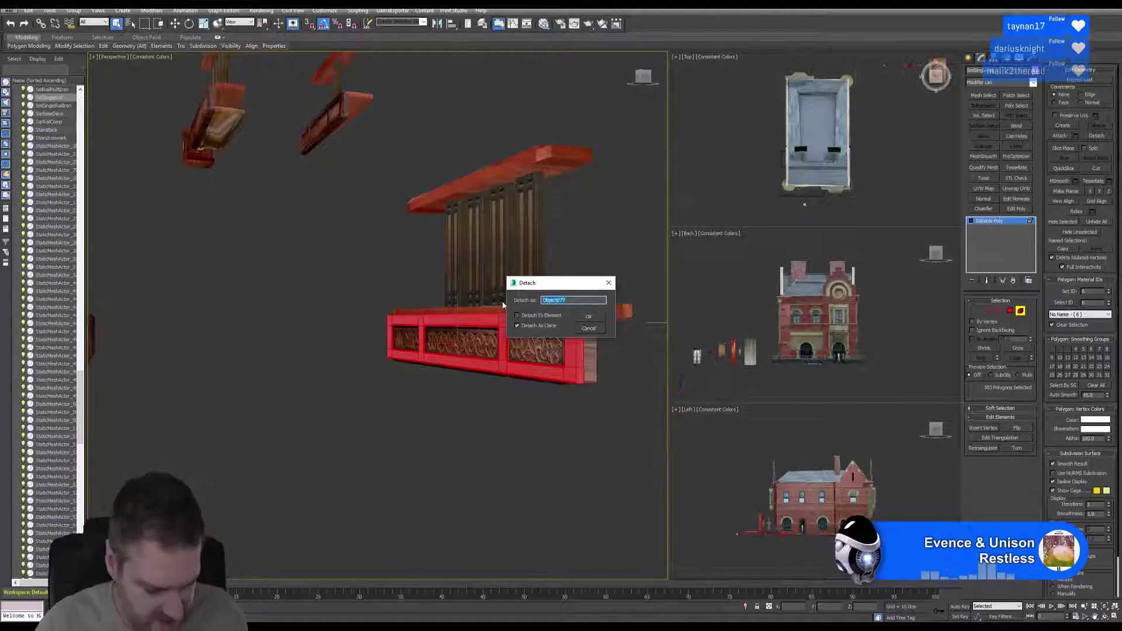
{"action": "type", "text": "New"}
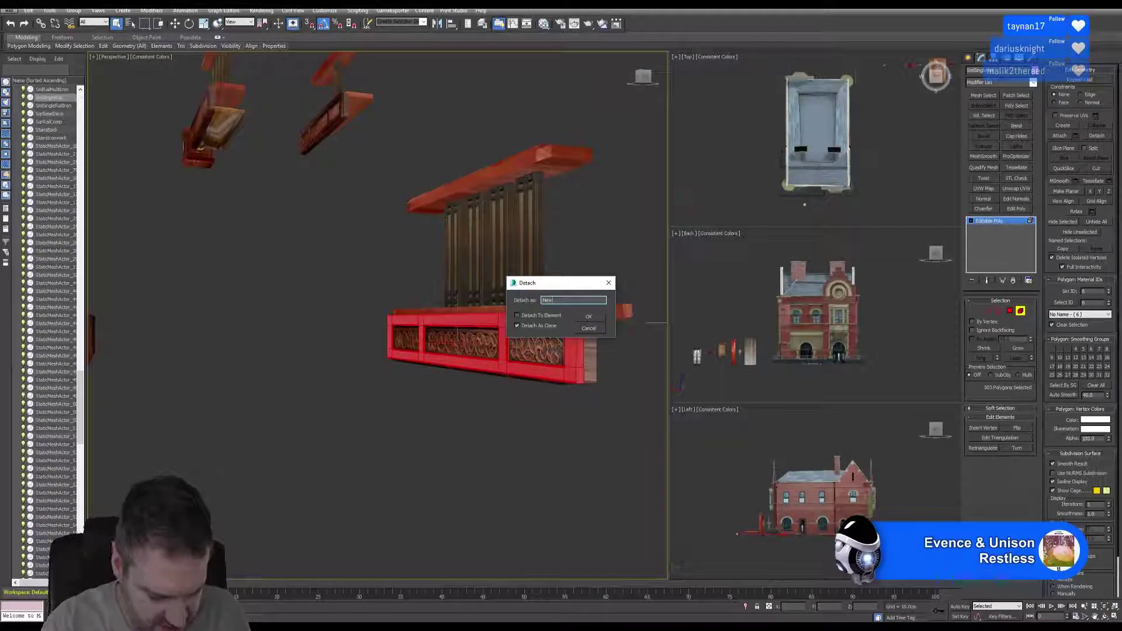
{"action": "type", "text": "B"}
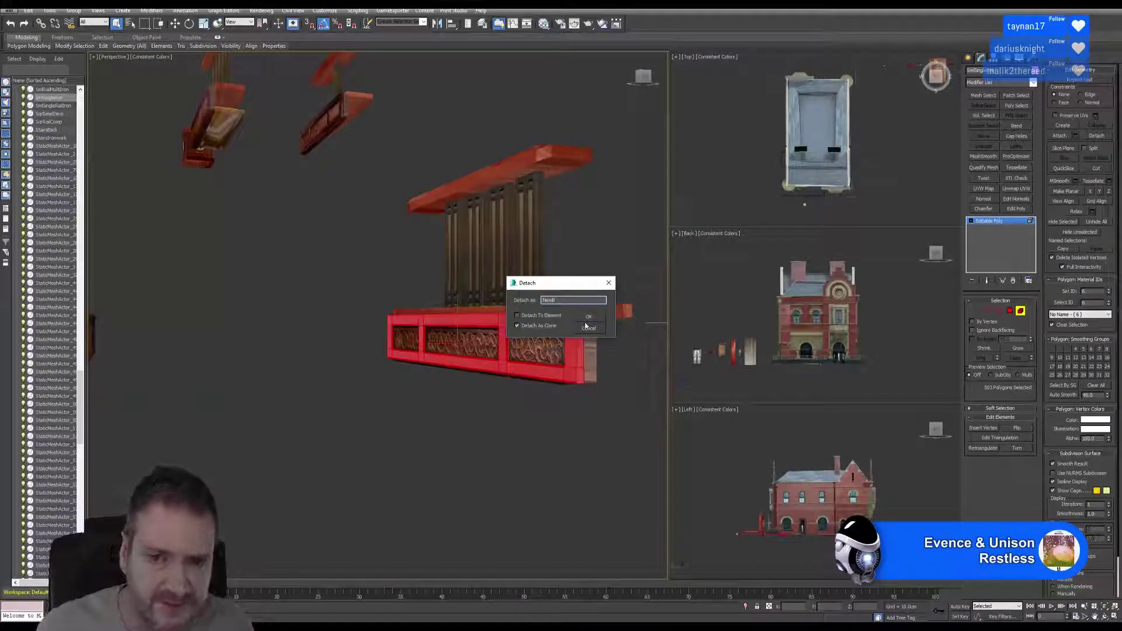
{"action": "left_click", "coordinate": [589, 318]}
{"action": "key", "text": "4"}
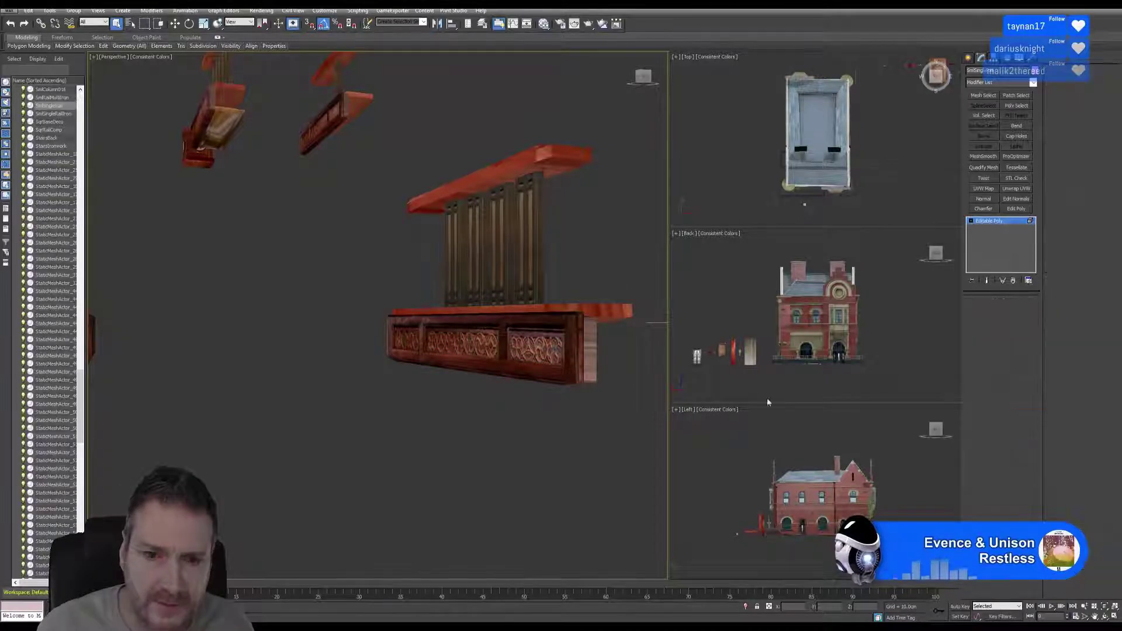
Select the detached NewB base frame and centre its pivot on the object
{"action": "left_click", "coordinate": [547, 479]}
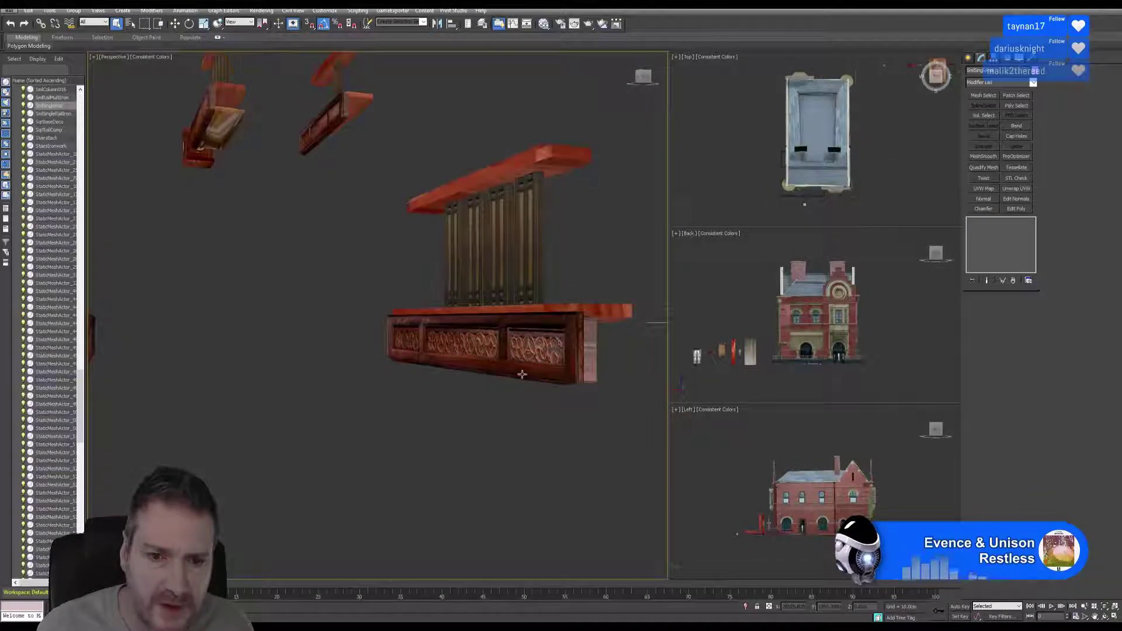
{"action": "left_click", "coordinate": [528, 322]}
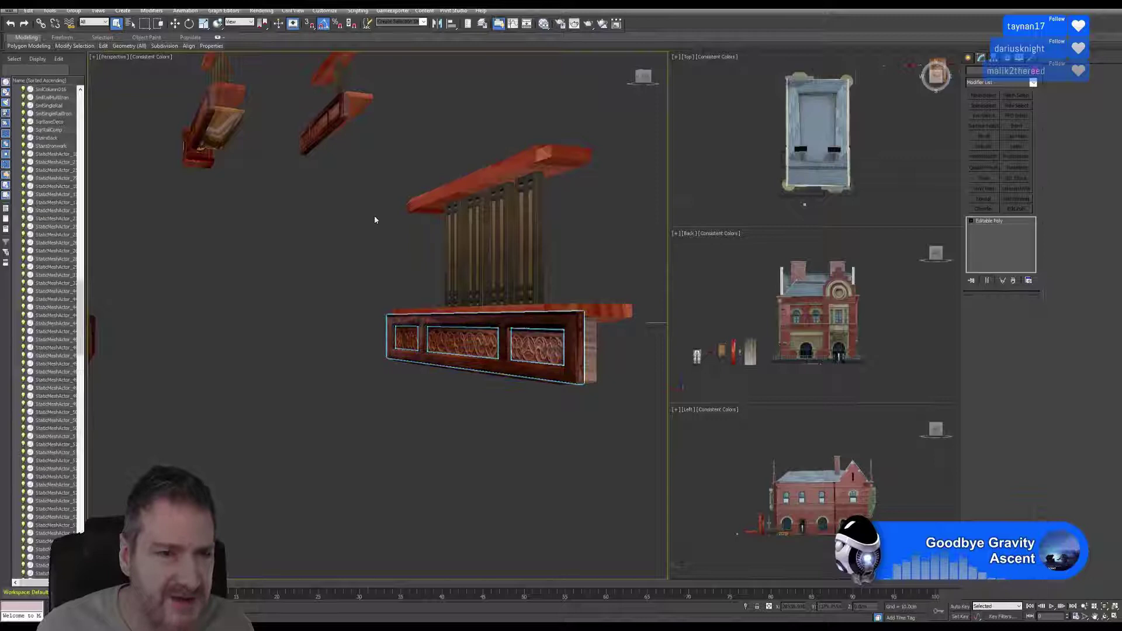
{"action": "left_click", "coordinate": [175, 24]}
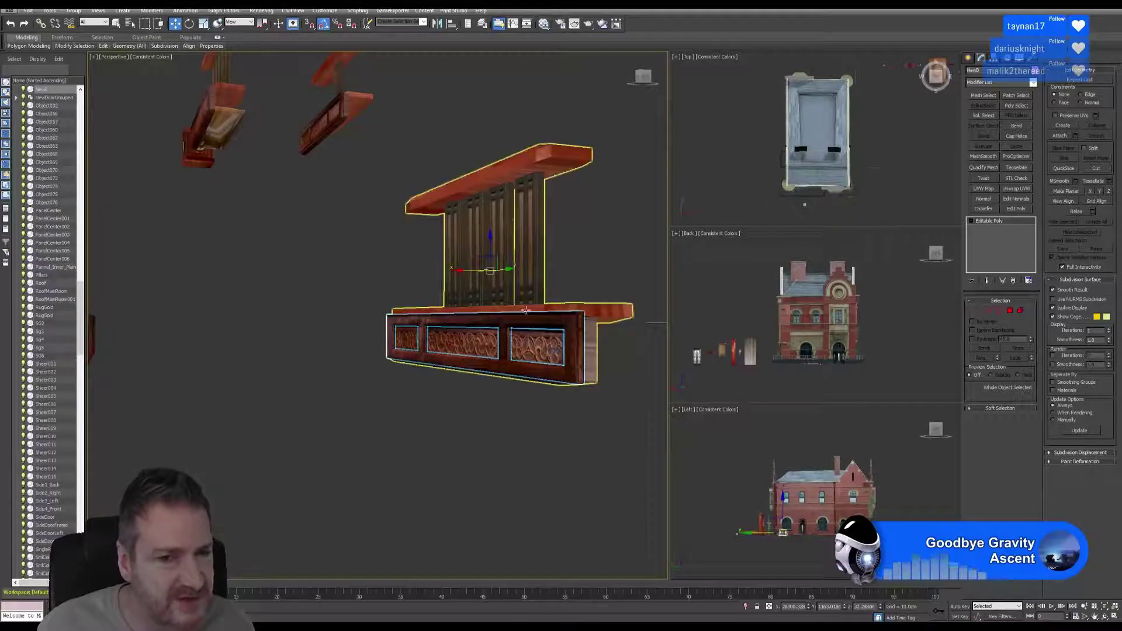
{"action": "middle_click_drag", "start_coordinate": [904, 118], "coordinate": [764, 129]}
{"action": "scroll", "coordinate": [764, 129], "scroll_direction": "down", "scroll_amount": 4}
{"action": "middle_click_drag", "start_coordinate": [840, 127], "coordinate": [684, 143]}
{"action": "middle_click_drag", "start_coordinate": [887, 136], "coordinate": [736, 135]}
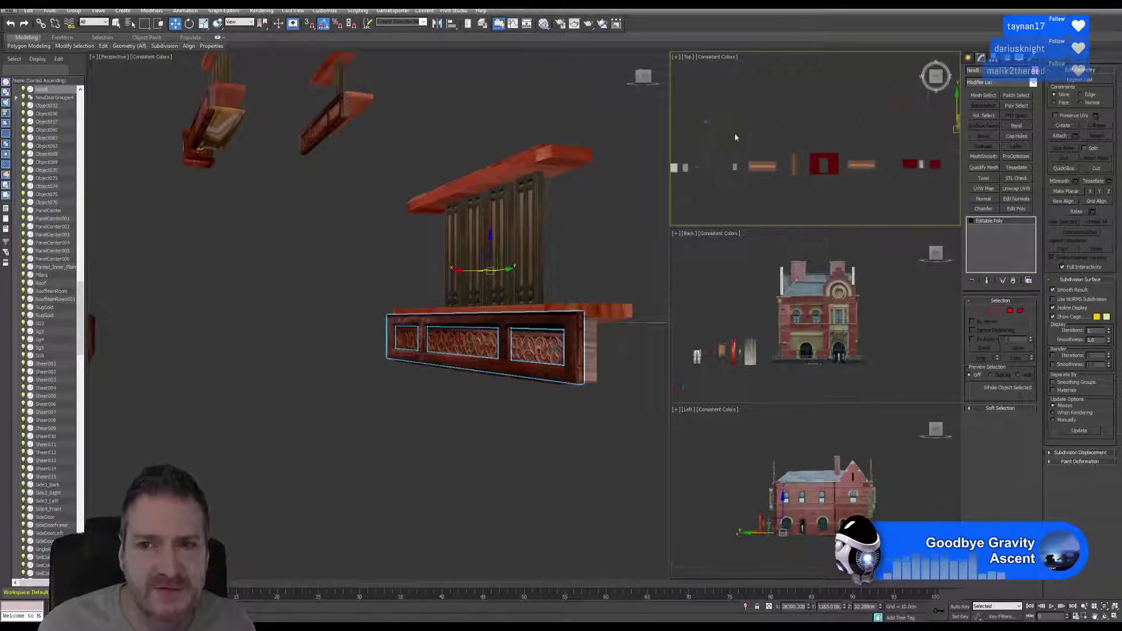
{"action": "middle_click_drag", "start_coordinate": [852, 122], "coordinate": [736, 121]}
{"action": "scroll", "coordinate": [845, 125], "scroll_direction": "up", "scroll_amount": 4}
{"action": "scroll", "coordinate": [807, 150], "scroll_direction": "up", "scroll_amount": 5}
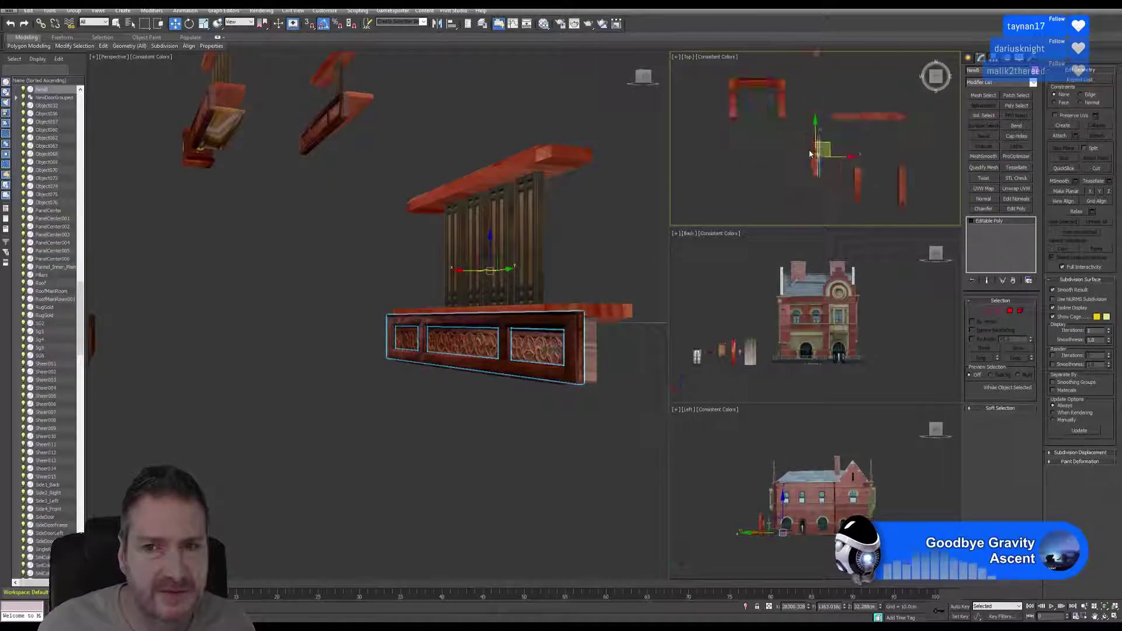
{"action": "middle_click_drag", "start_coordinate": [863, 157], "coordinate": [825, 119]}
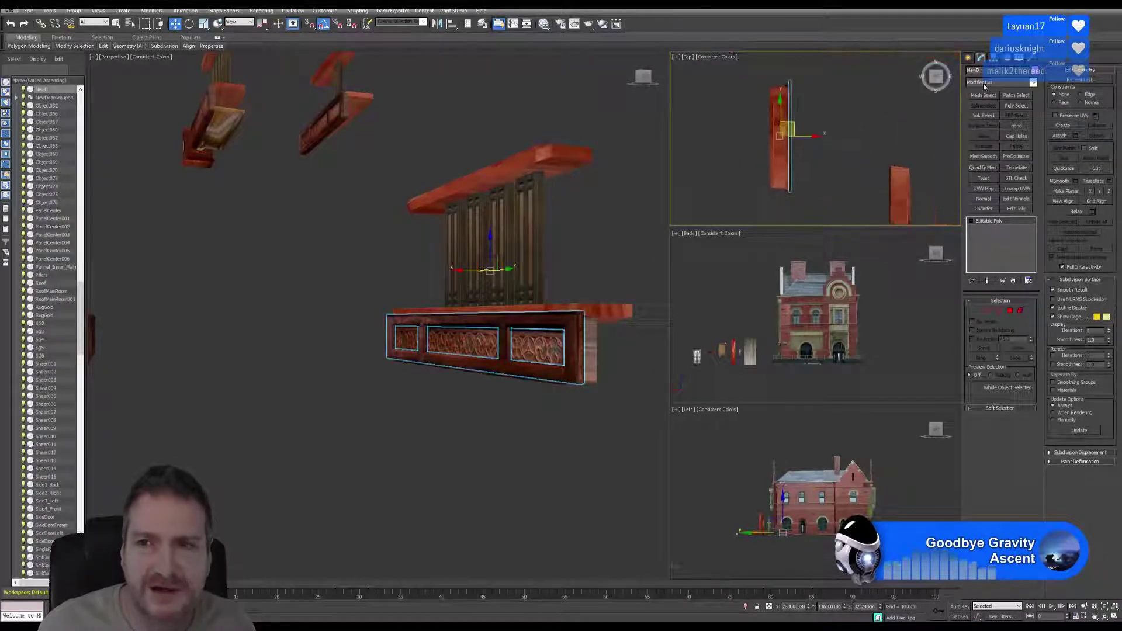
{"action": "left_click", "coordinate": [994, 58]}
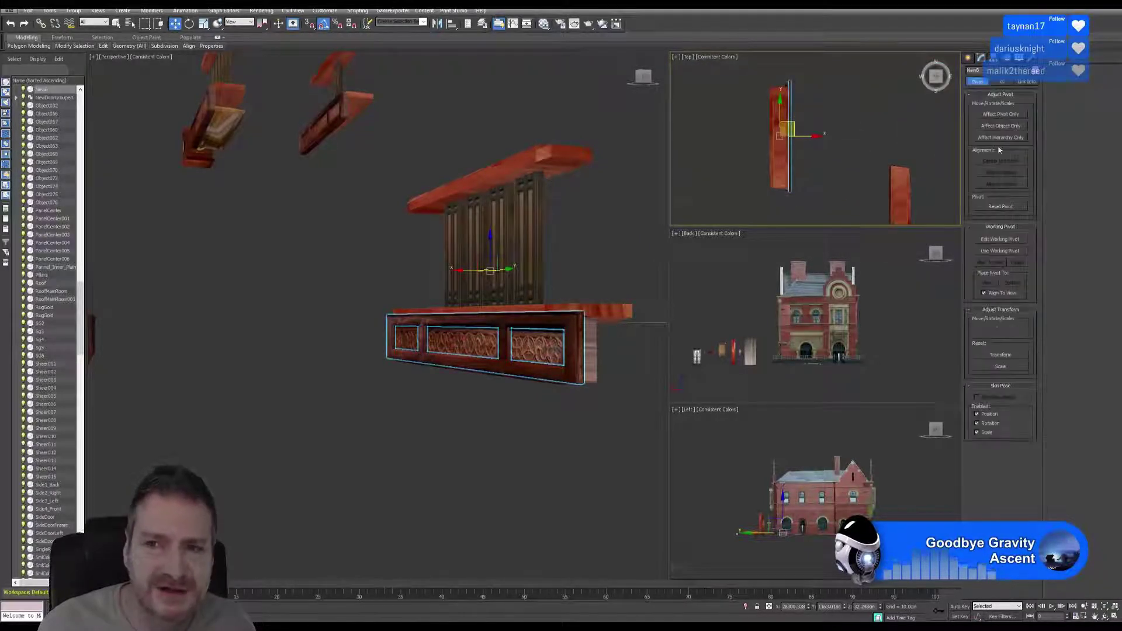
{"action": "left_click", "coordinate": [1001, 114]}
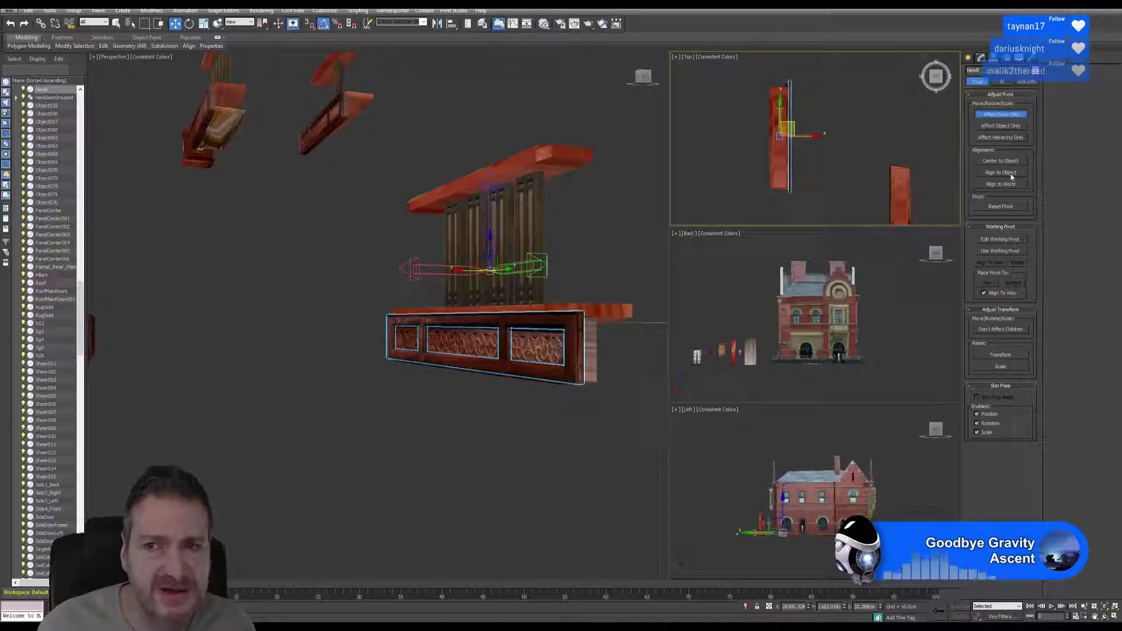
{"action": "left_click", "coordinate": [1003, 163]}
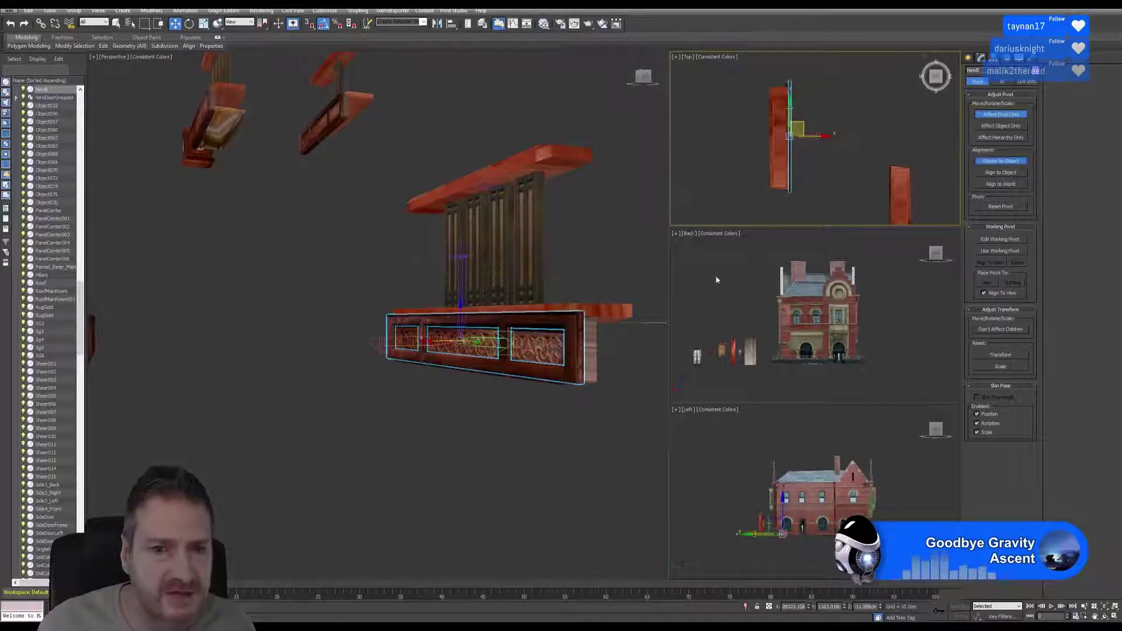
{"action": "left_click", "coordinate": [1006, 115]}
{"action": "left_click", "coordinate": [969, 59]}
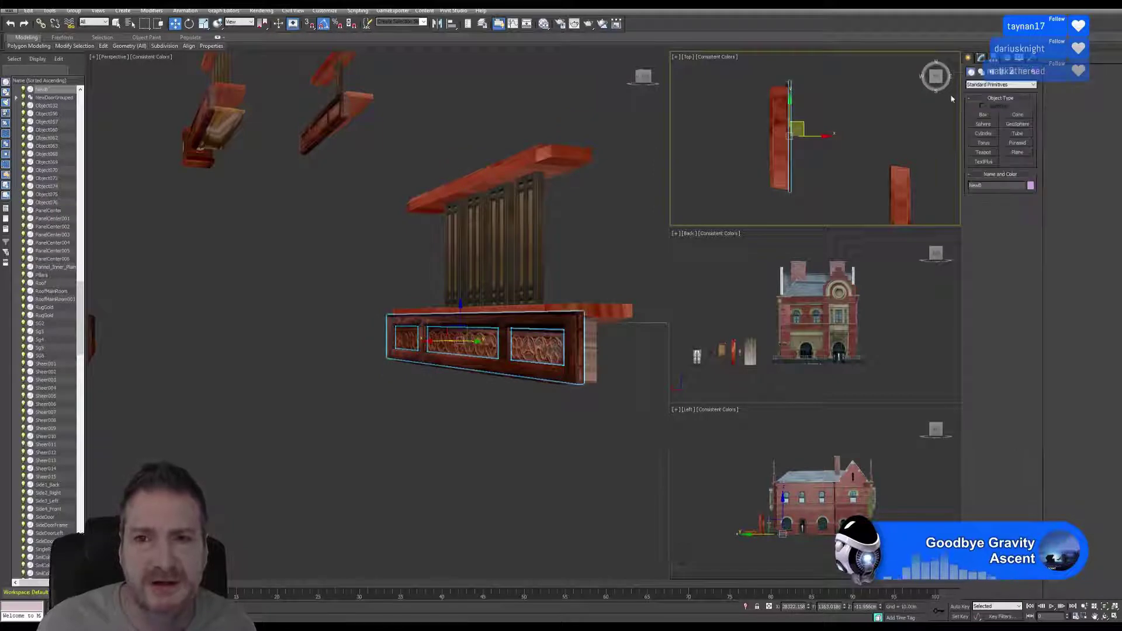
Move the NewB frame sideways clear of the small railing and isolate it together with the sloping stair railing
{"action": "left_click_drag", "start_coordinate": [821, 137], "coordinate": [867, 138]}
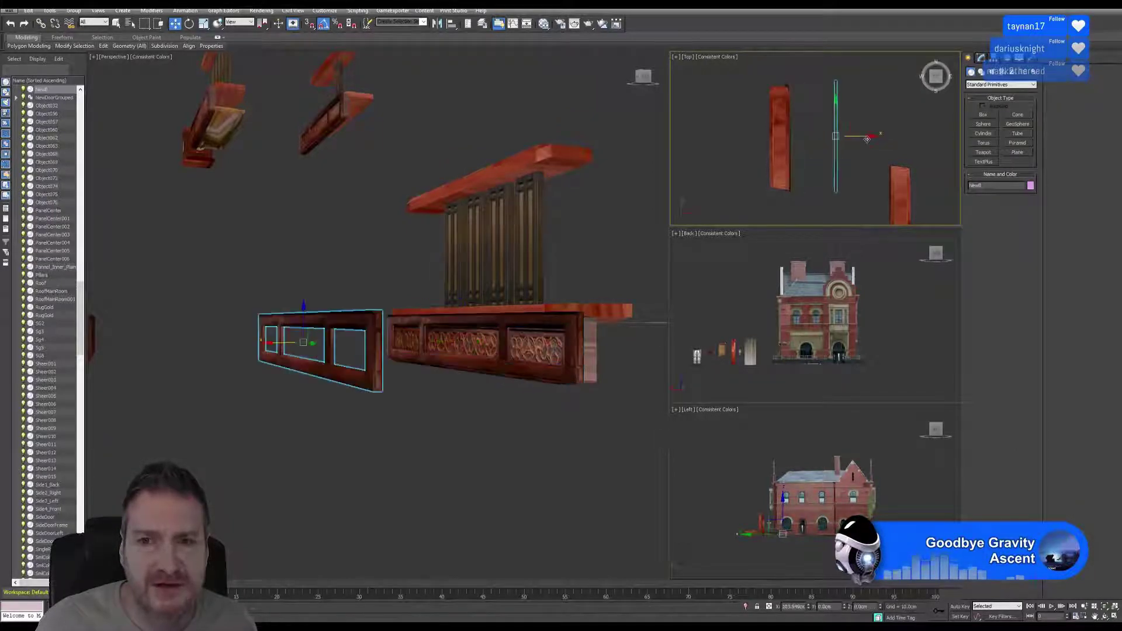
{"action": "middle_click_drag", "start_coordinate": [271, 221], "coordinate": [308, 308]}
{"action": "scroll", "coordinate": [316, 231], "scroll_direction": "down", "scroll_amount": 5}
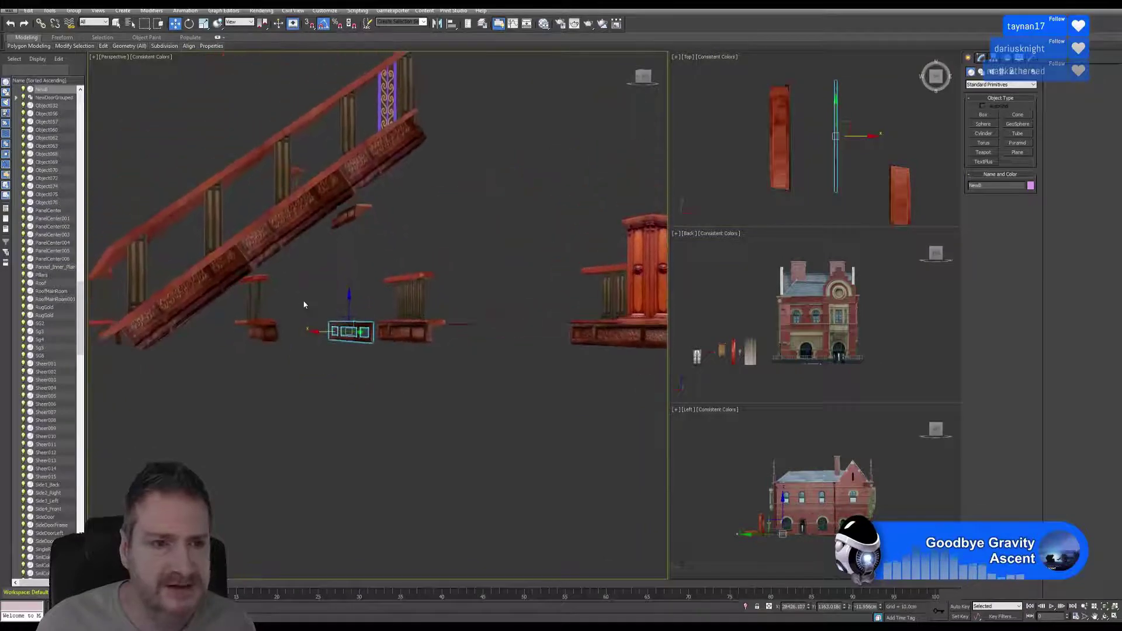
{"action": "left_click", "coordinate": [272, 232], "text": "ctrl"}
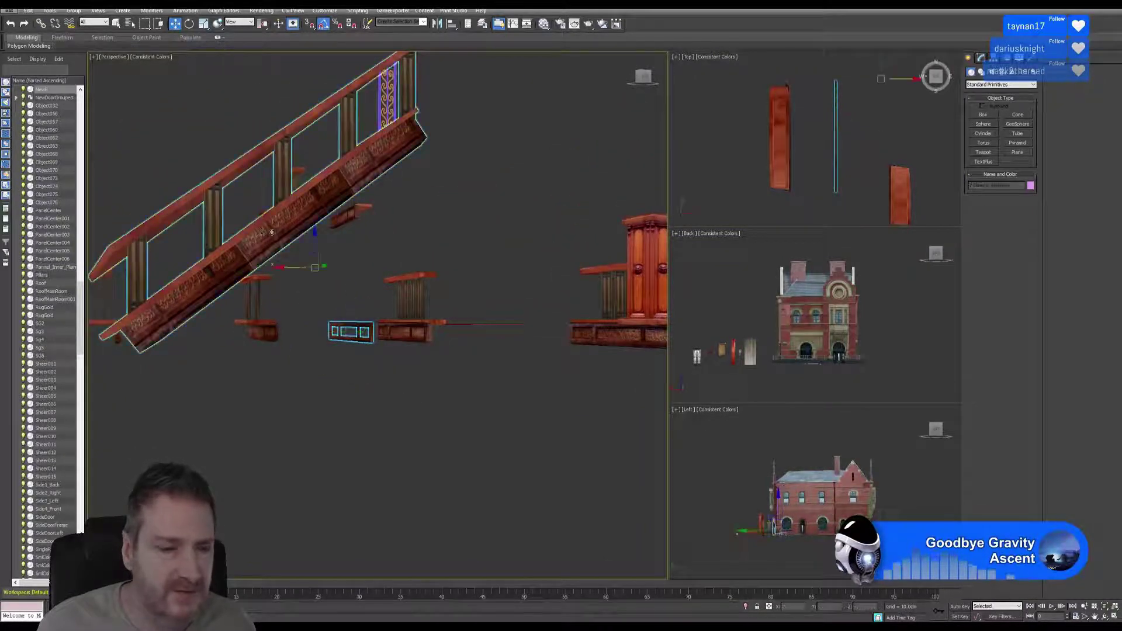
{"action": "left_click", "coordinate": [47, 11]}
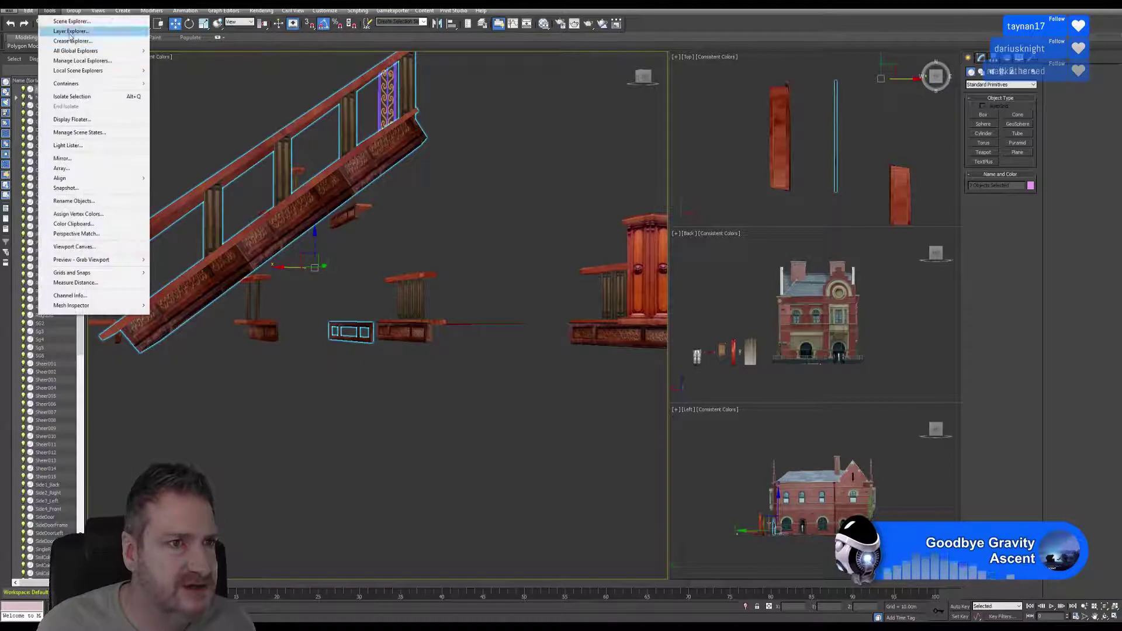
{"action": "left_click", "coordinate": [82, 103]}
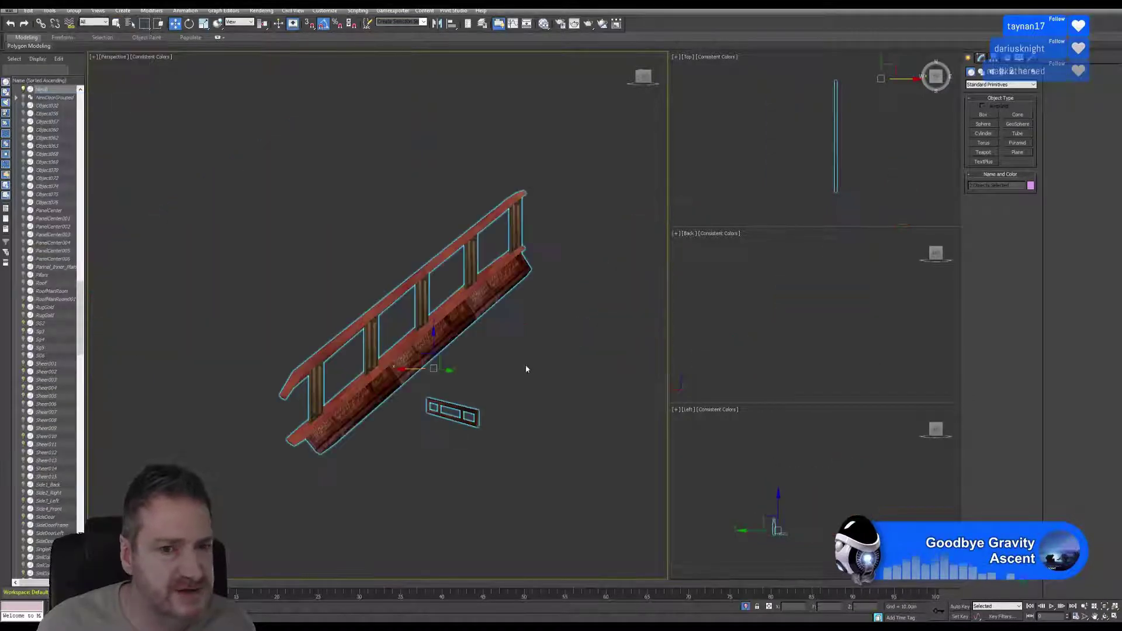
Select only the NewB frame and rotate it -90° in the Top view, parallel to the stair railing
{"action": "middle_click_drag", "start_coordinate": [414, 347], "coordinate": [381, 346]}
{"action": "scroll", "coordinate": [815, 121], "scroll_direction": "down", "scroll_amount": 5}
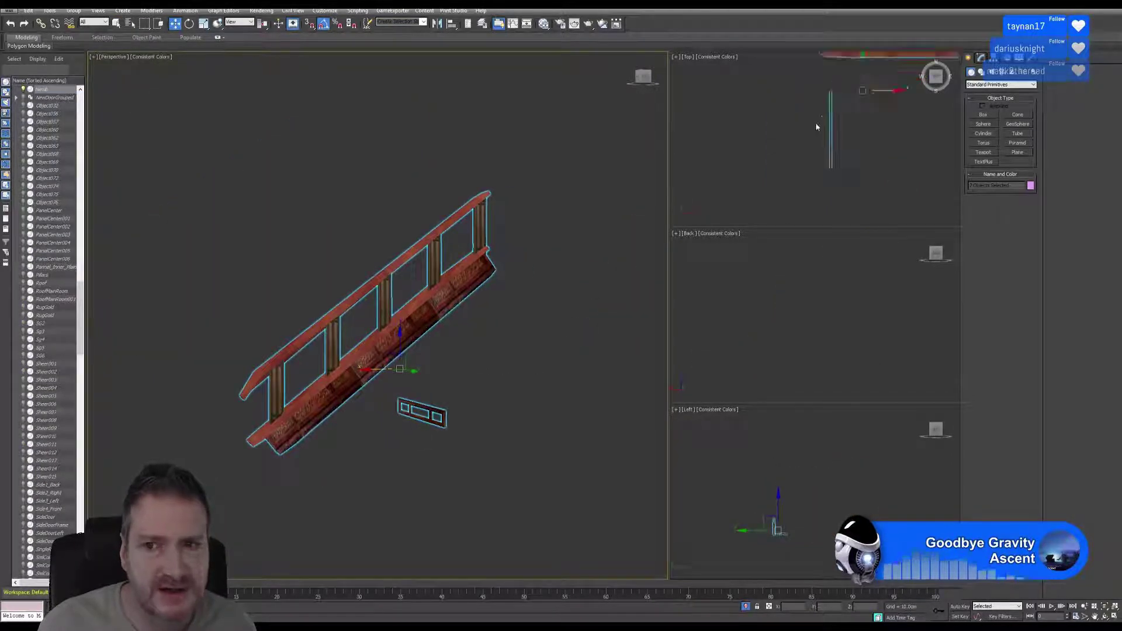
{"action": "middle_click_drag", "start_coordinate": [809, 135], "coordinate": [759, 170]}
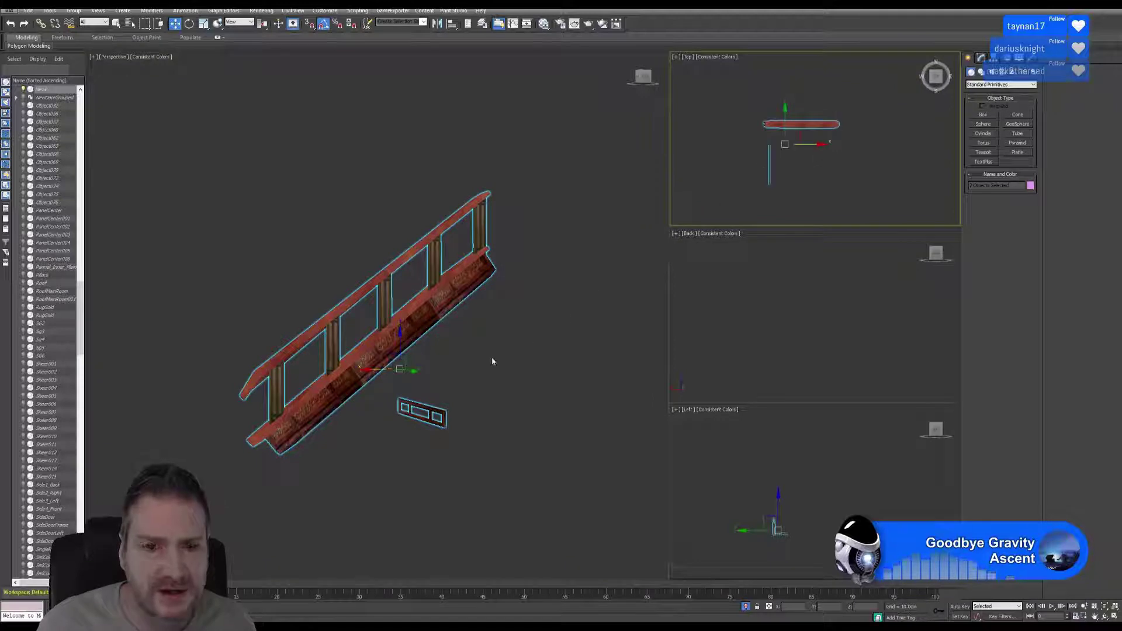
{"action": "middle_click_drag", "start_coordinate": [492, 362], "coordinate": [491, 353]}
{"action": "left_click", "coordinate": [189, 23]}
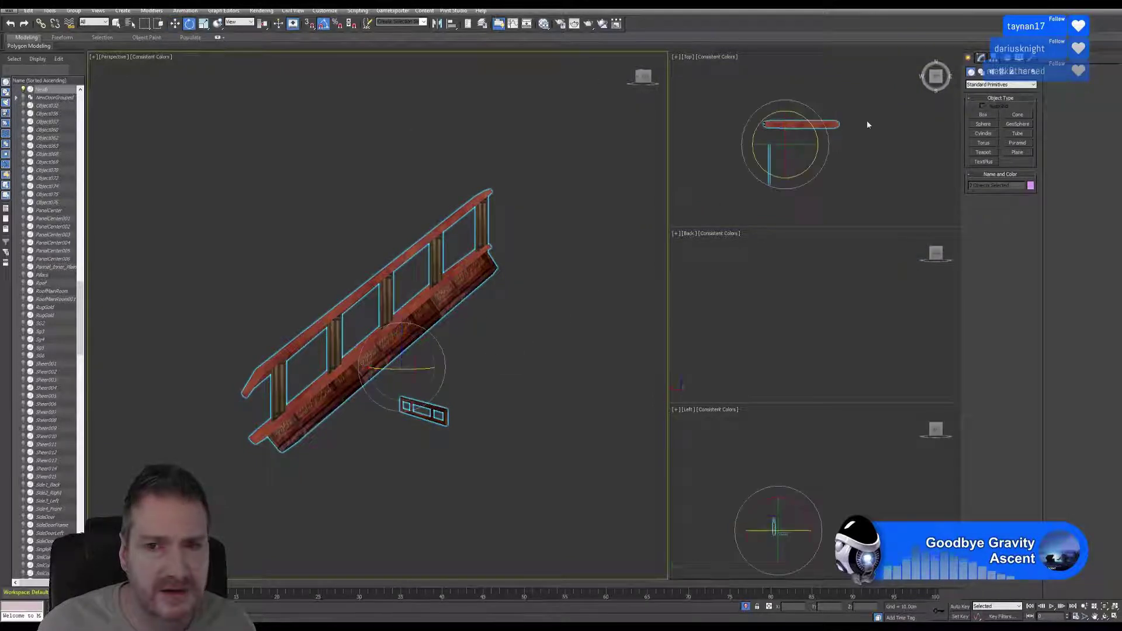
{"action": "left_click", "coordinate": [883, 183]}
{"action": "left_click", "coordinate": [770, 163]}
{"action": "left_click", "coordinate": [770, 164]}
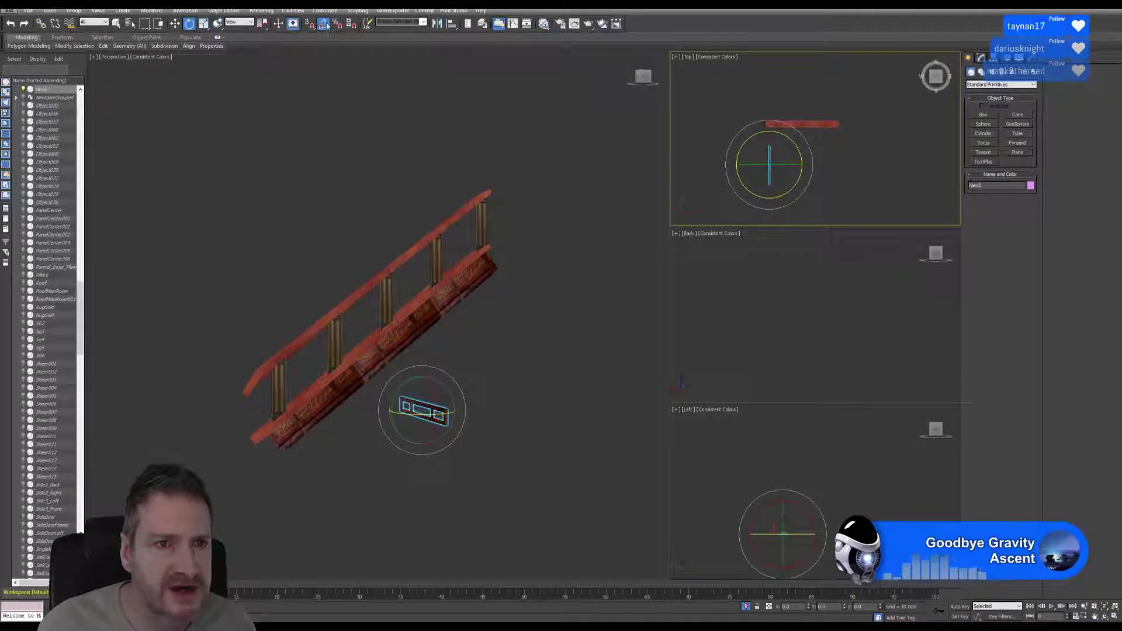
{"action": "left_click_drag", "start_coordinate": [798, 146], "coordinate": [821, 177]}
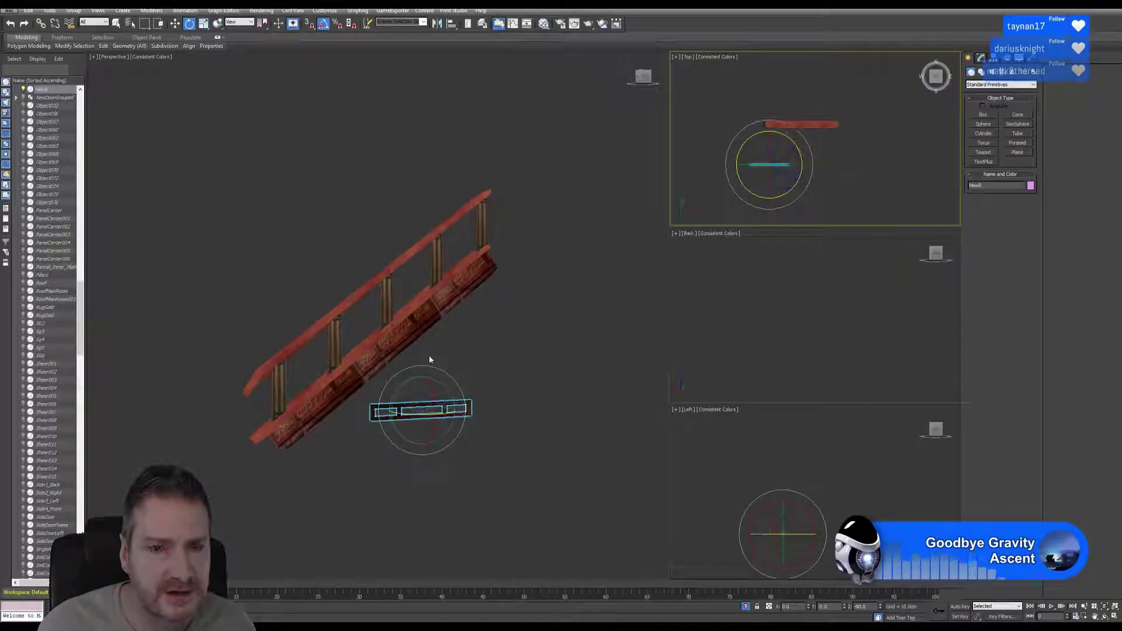
Raise the NewB frame in the Back view, level with the upper part of the stair railing's carved base
{"action": "middle_click_drag", "start_coordinate": [429, 360], "coordinate": [435, 357]}
{"action": "left_click", "coordinate": [1105, 617]}
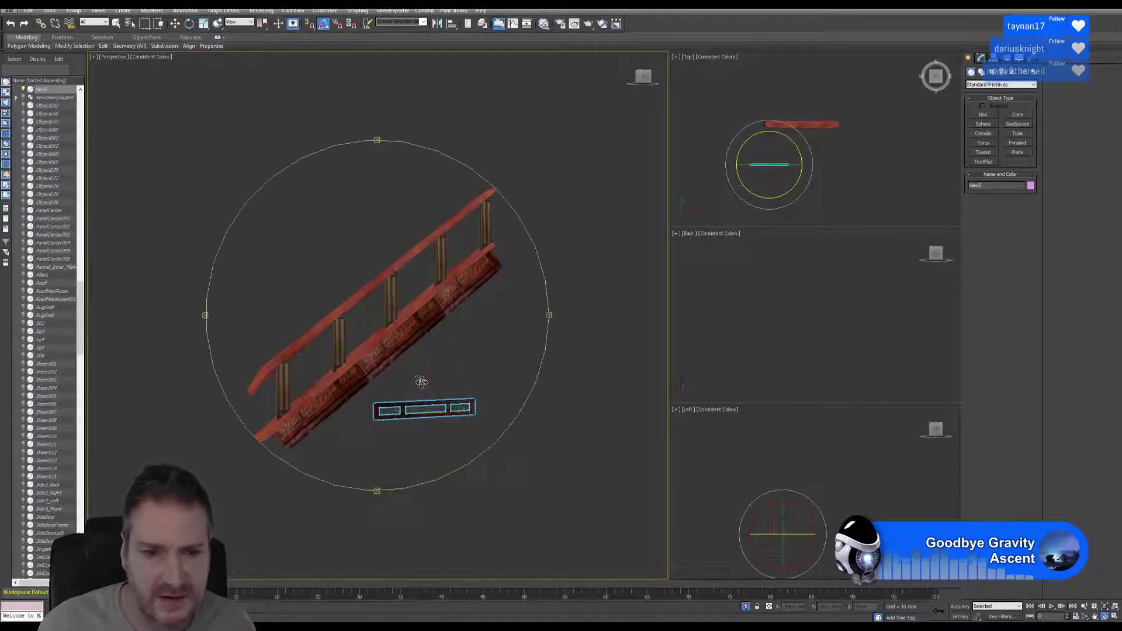
{"action": "left_click_drag", "start_coordinate": [421, 381], "coordinate": [515, 383]}
{"action": "scroll", "coordinate": [413, 418], "scroll_direction": "up", "scroll_amount": 4}
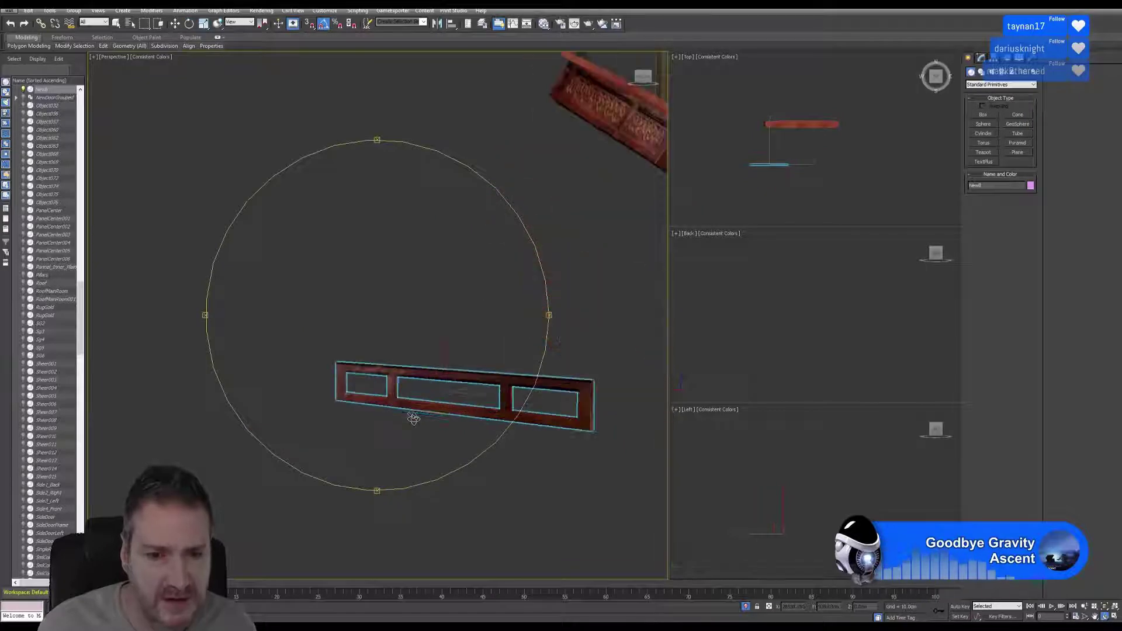
{"action": "scroll", "coordinate": [417, 409], "scroll_direction": "up", "scroll_amount": 2}
{"action": "scroll", "coordinate": [443, 384], "scroll_direction": "down", "scroll_amount": 5}
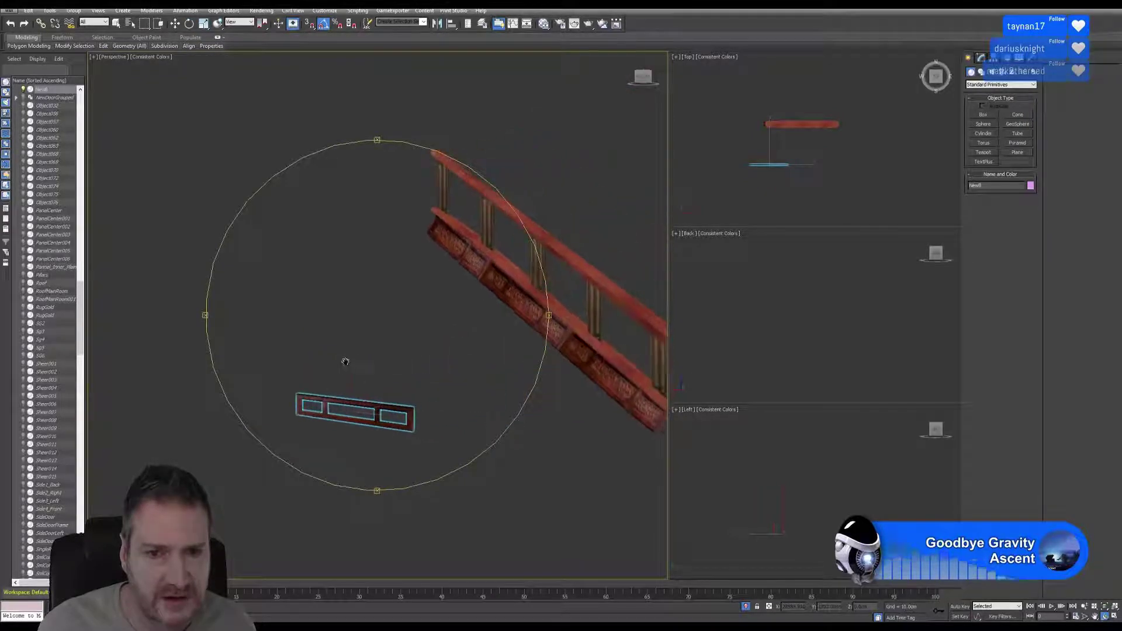
{"action": "middle_click", "coordinate": [798, 181]}
{"action": "middle_click", "coordinate": [803, 317]}
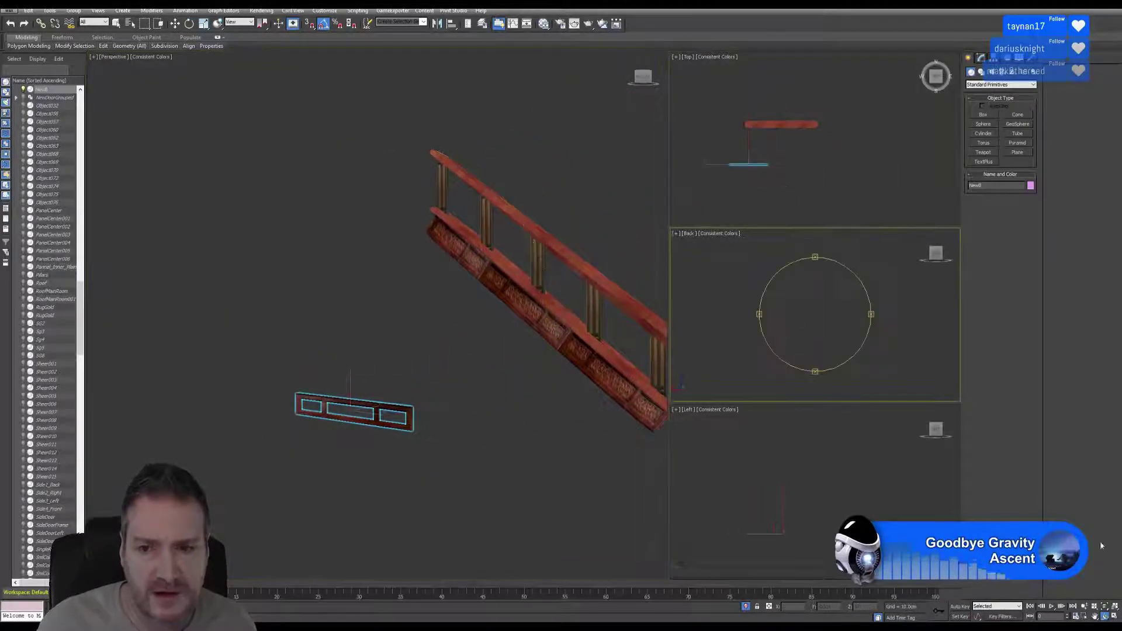
{"action": "left_click", "coordinate": [1106, 608]}
{"action": "scroll", "coordinate": [790, 334], "scroll_direction": "down", "scroll_amount": 5}
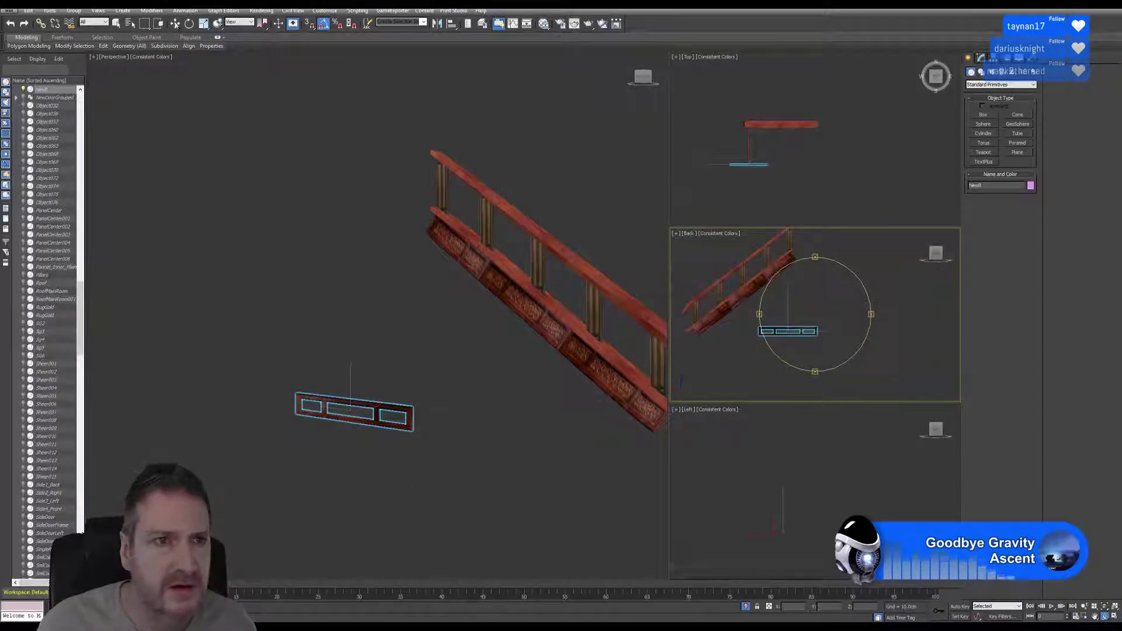
{"action": "left_click", "coordinate": [174, 24]}
{"action": "left_click_drag", "start_coordinate": [788, 314], "coordinate": [782, 278]}
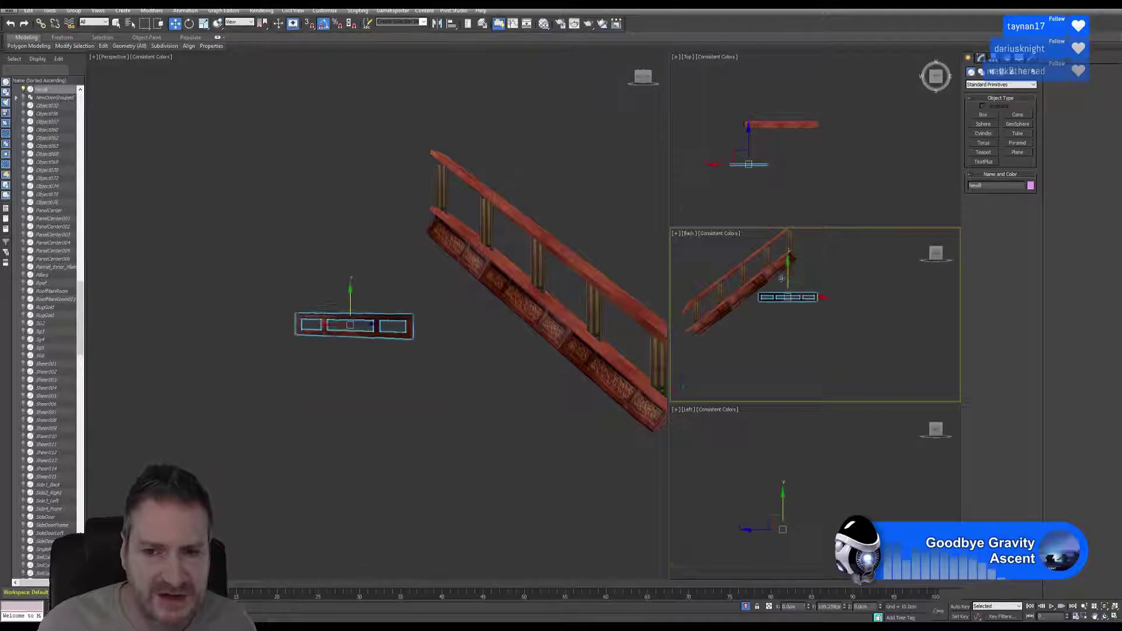
Examine the NewB frame against the stair railing's carved base panels, close up in the Back view and from both sides in perspective
{"action": "scroll", "coordinate": [782, 280], "scroll_direction": "up", "scroll_amount": 4}
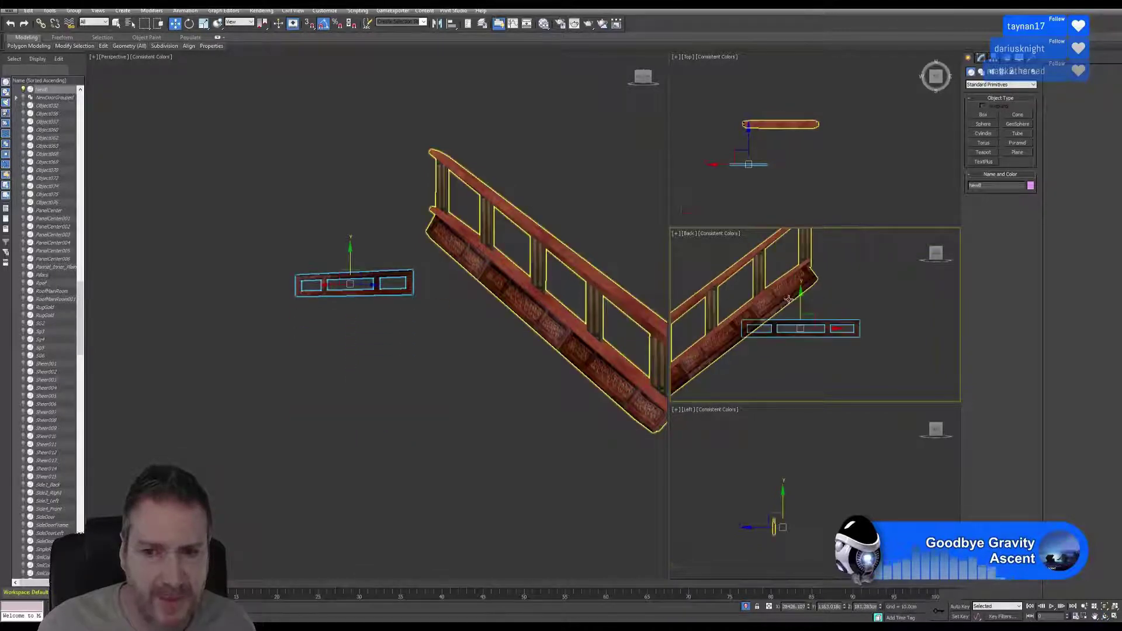
{"action": "scroll", "coordinate": [800, 322], "scroll_direction": "up", "scroll_amount": 2}
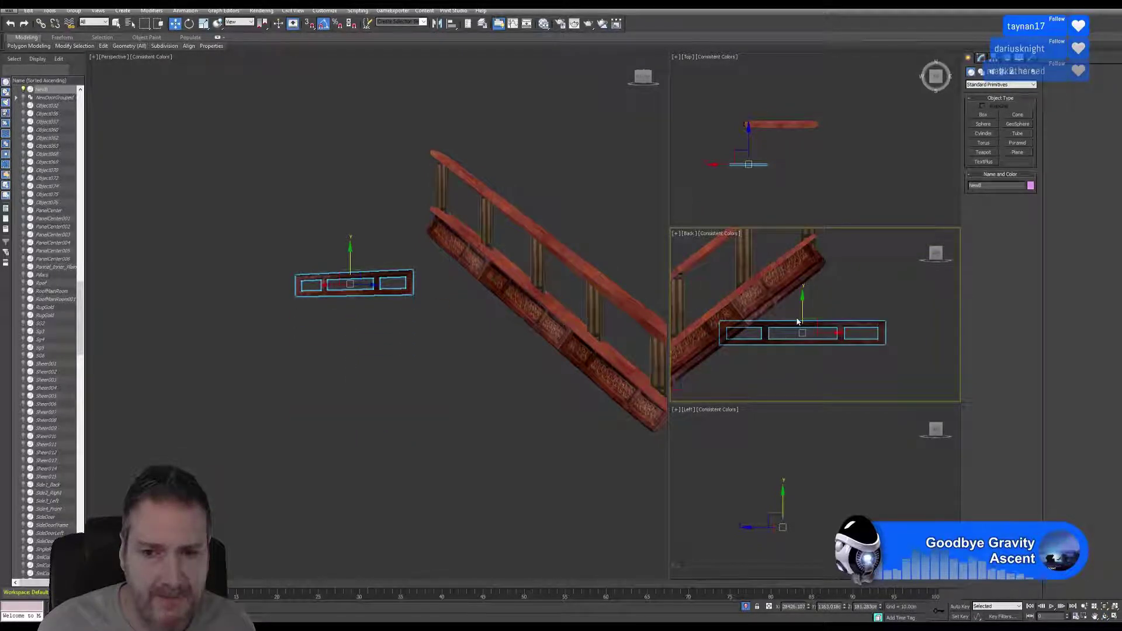
{"action": "scroll", "coordinate": [797, 321], "scroll_direction": "up", "scroll_amount": 2}
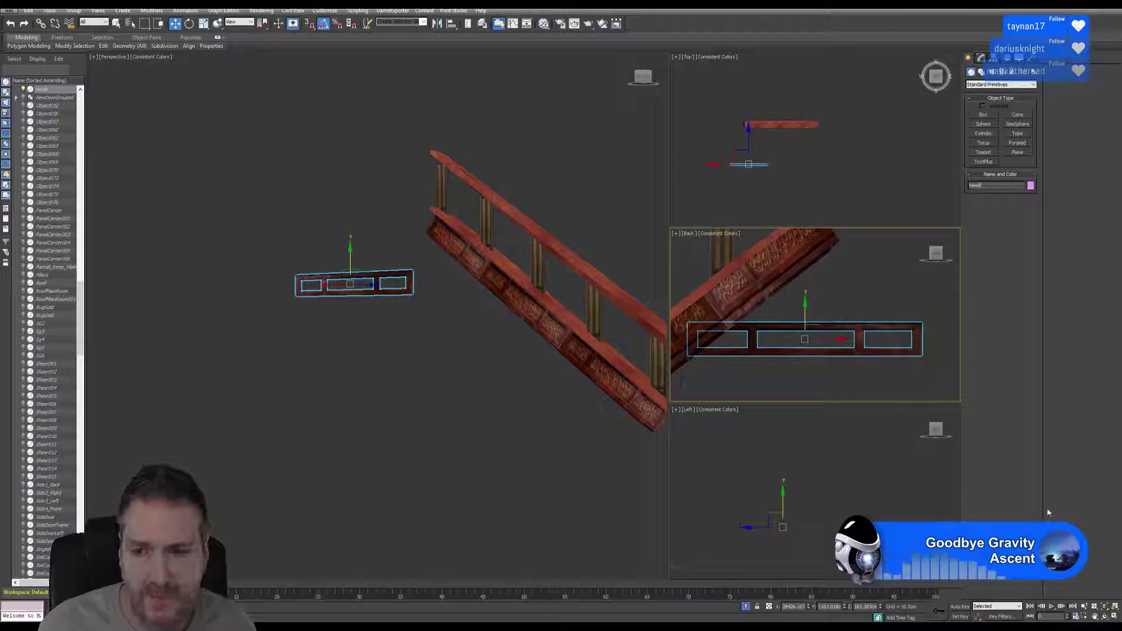
{"action": "left_click", "coordinate": [1115, 617]}
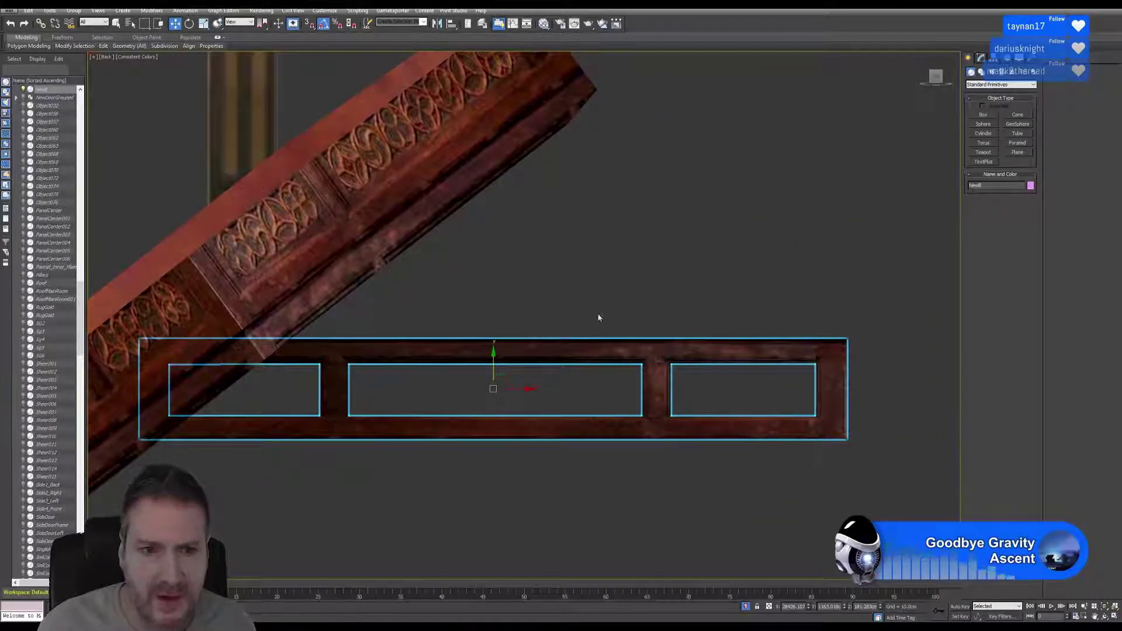
{"action": "scroll", "coordinate": [598, 318], "scroll_direction": "down", "scroll_amount": 3}
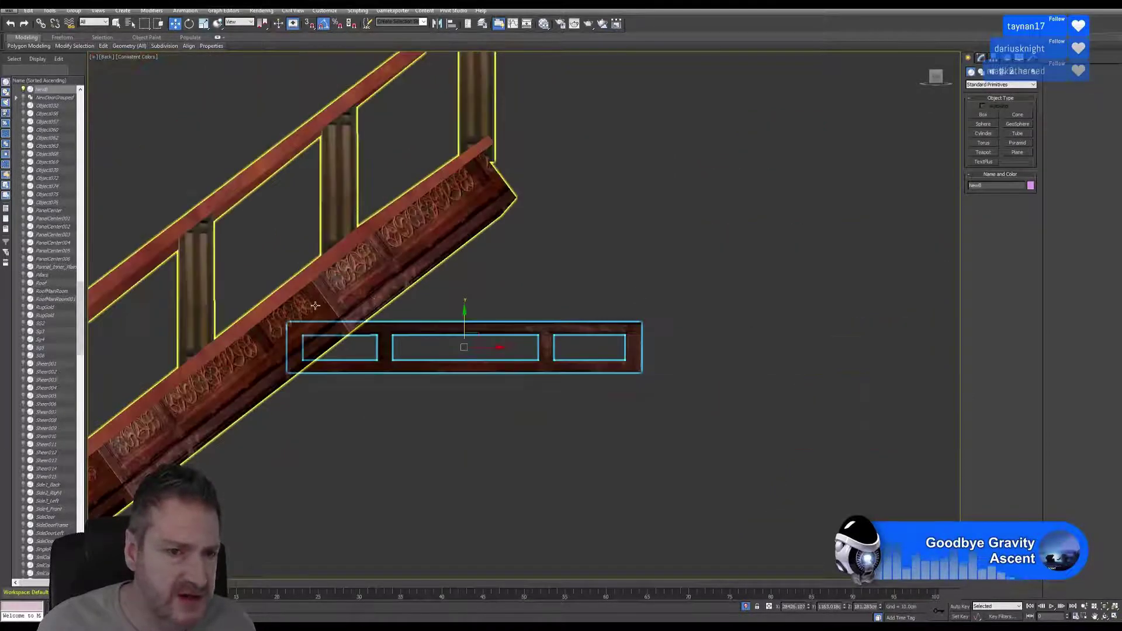
{"action": "middle_click_drag", "start_coordinate": [315, 306], "coordinate": [395, 265]}
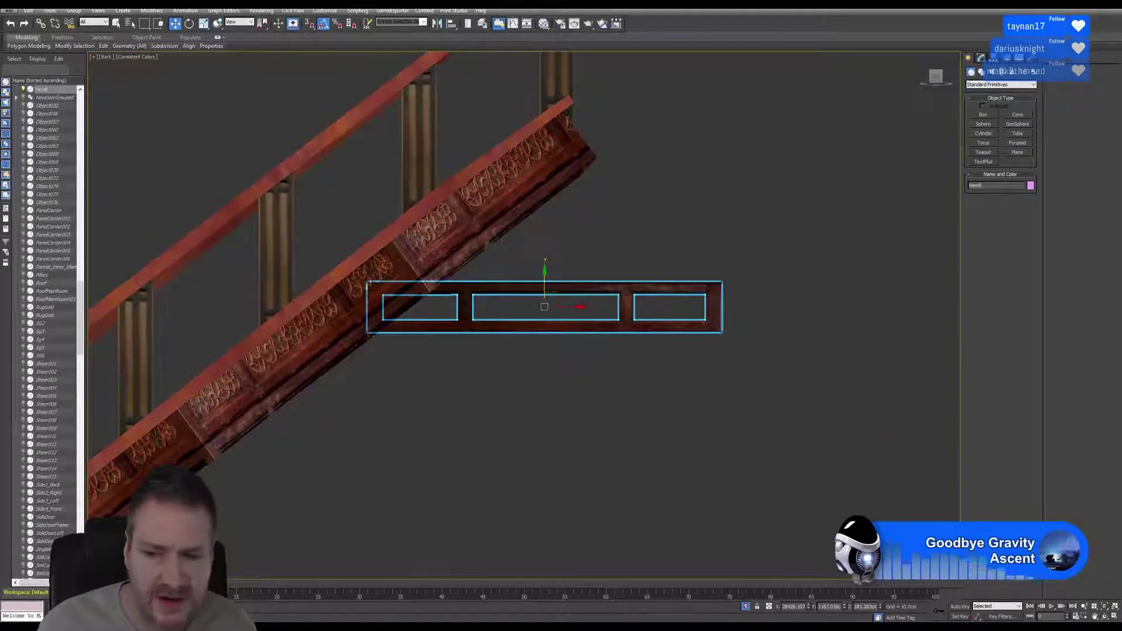
{"action": "left_click", "coordinate": [1115, 618]}
{"action": "middle_click_drag", "start_coordinate": [497, 306], "coordinate": [444, 275], "text": "alt"}
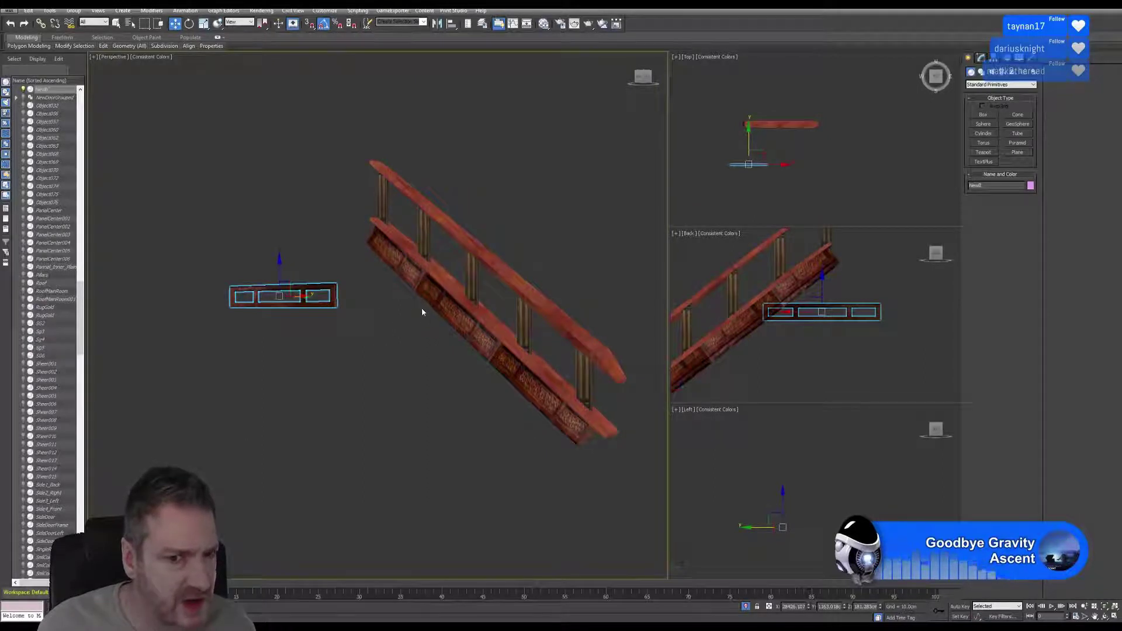
{"action": "left_click", "coordinate": [1105, 616]}
{"action": "mouse_move", "coordinate": [409, 327]}
{"action": "left_mouse_down"}
{"action": "mouse_move", "coordinate": [437, 331]}
{"action": "mouse_move", "coordinate": [403, 323]}
{"action": "left_mouse_up"}
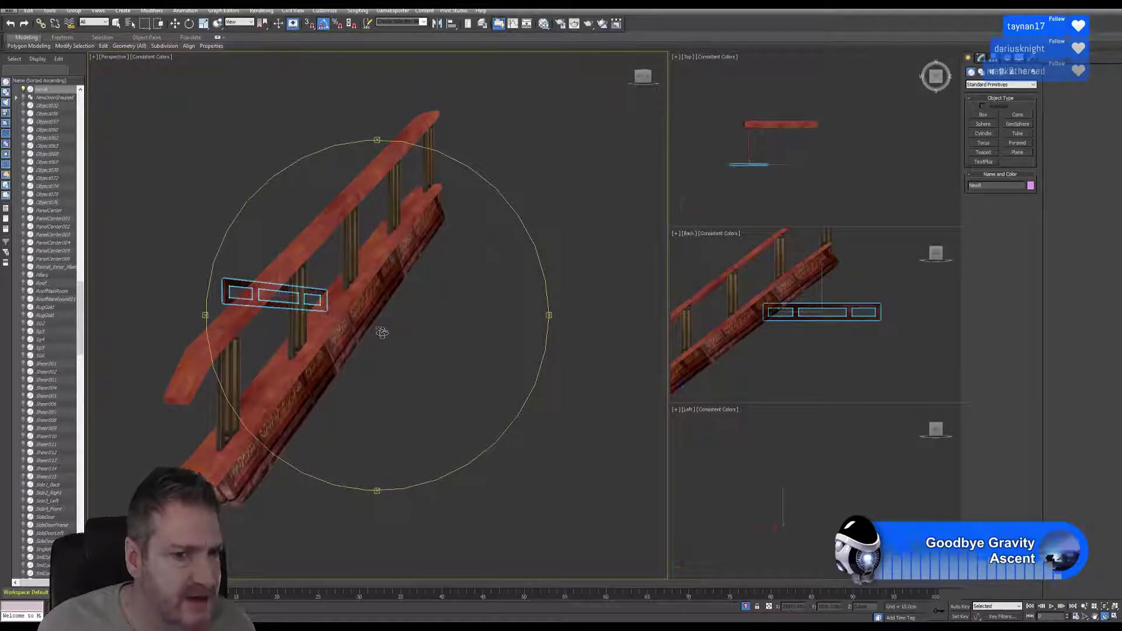
{"action": "left_click_drag", "start_coordinate": [383, 328], "coordinate": [470, 349]}
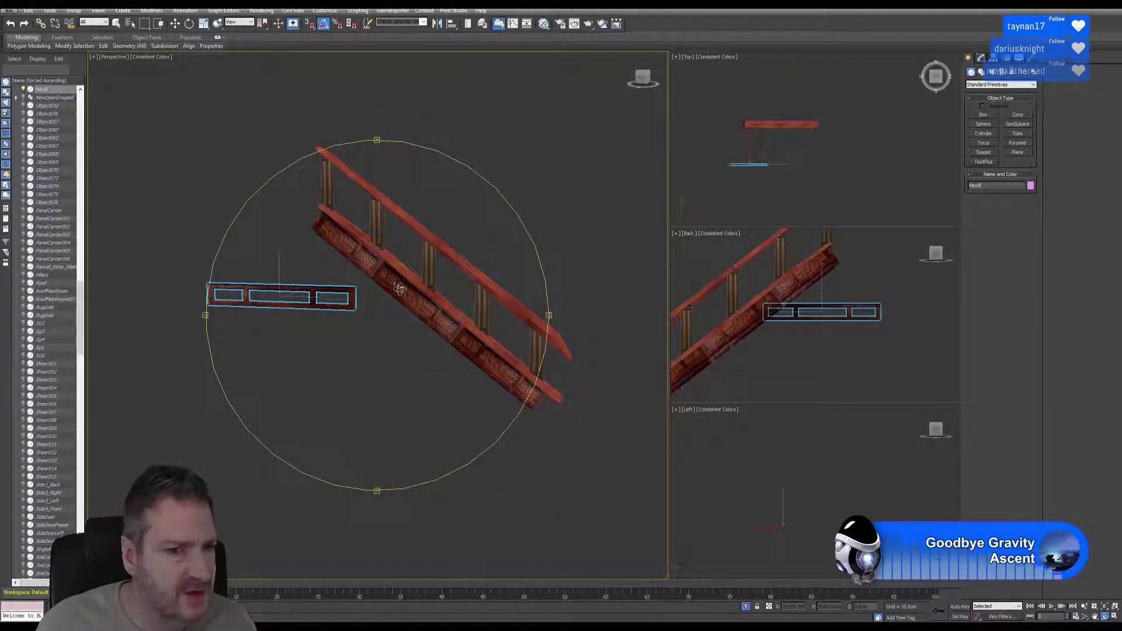
Enlarge the Back viewport to full size and switch it to the Front view, showing the NewB frame beside the stair railing
{"action": "middle_click_drag", "start_coordinate": [400, 289], "coordinate": [405, 298]}
{"action": "right_click", "coordinate": [787, 353]}
{"action": "key", "text": "w"}
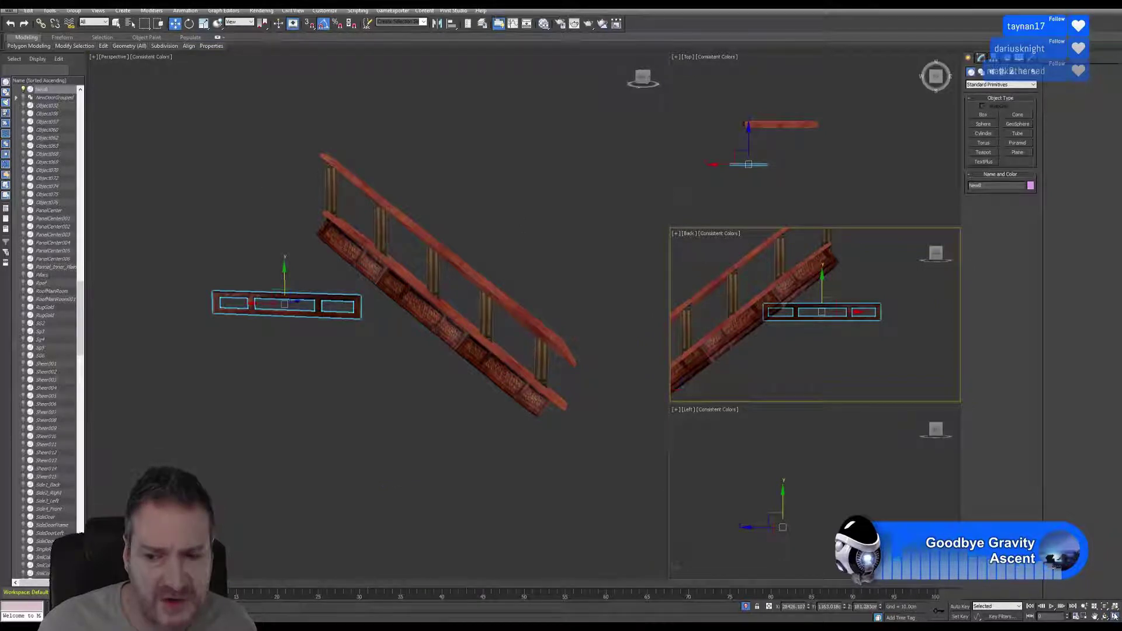
{"action": "key", "text": "alt+w"}
{"action": "middle_click_drag", "start_coordinate": [236, 156], "coordinate": [282, 181]}
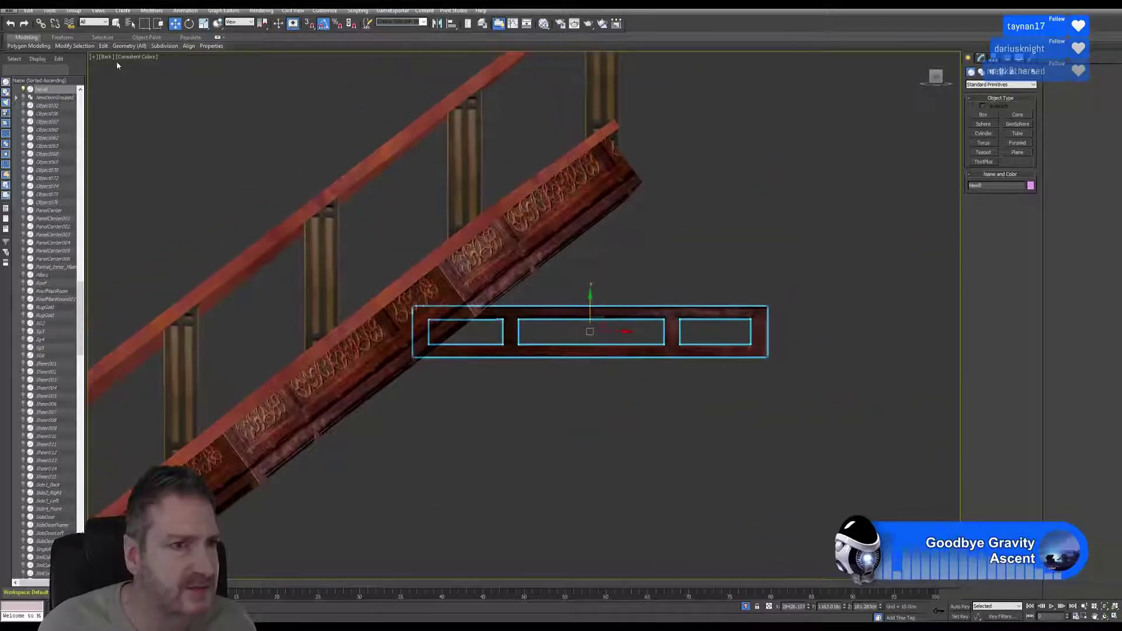
{"action": "left_click", "coordinate": [108, 59]}
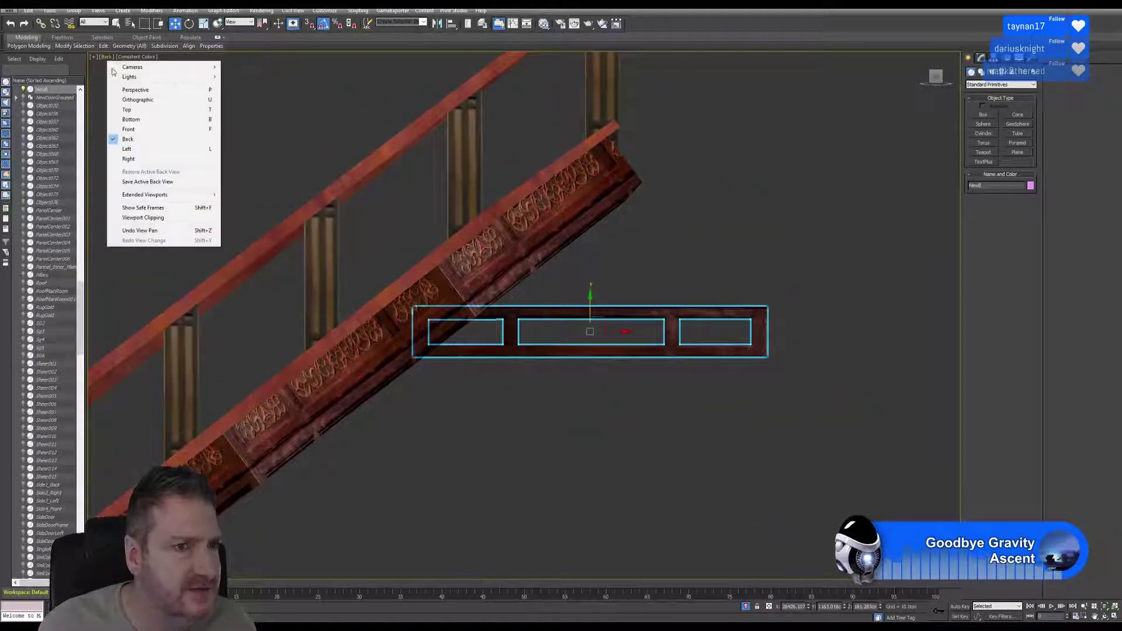
{"action": "left_click", "coordinate": [140, 130]}
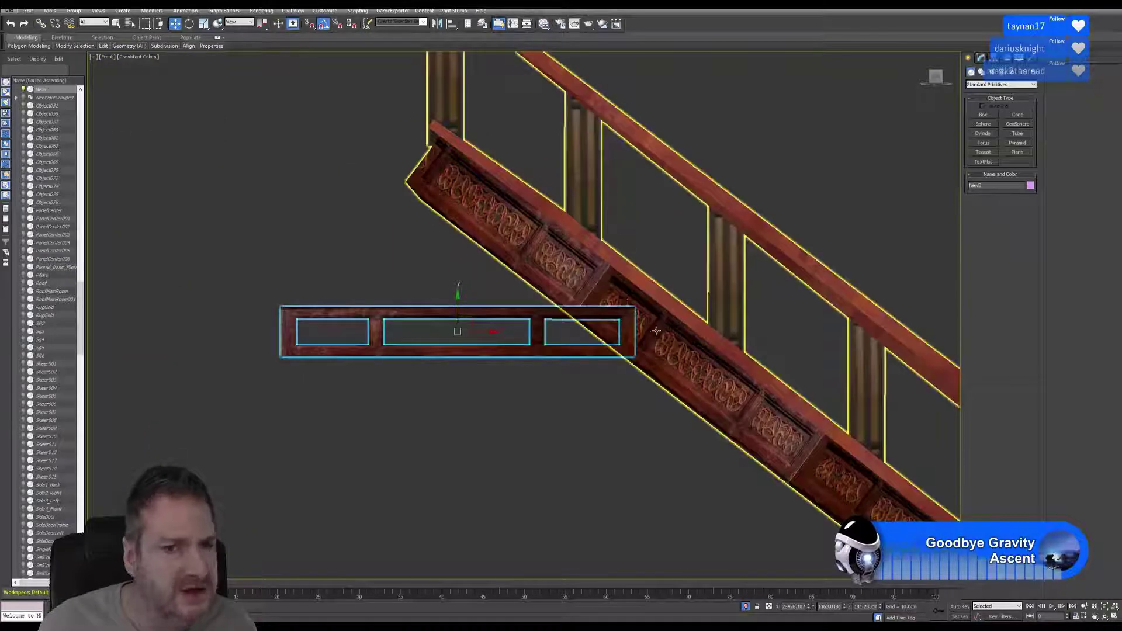
{"action": "middle_click_drag", "start_coordinate": [540, 229], "coordinate": [432, 242]}
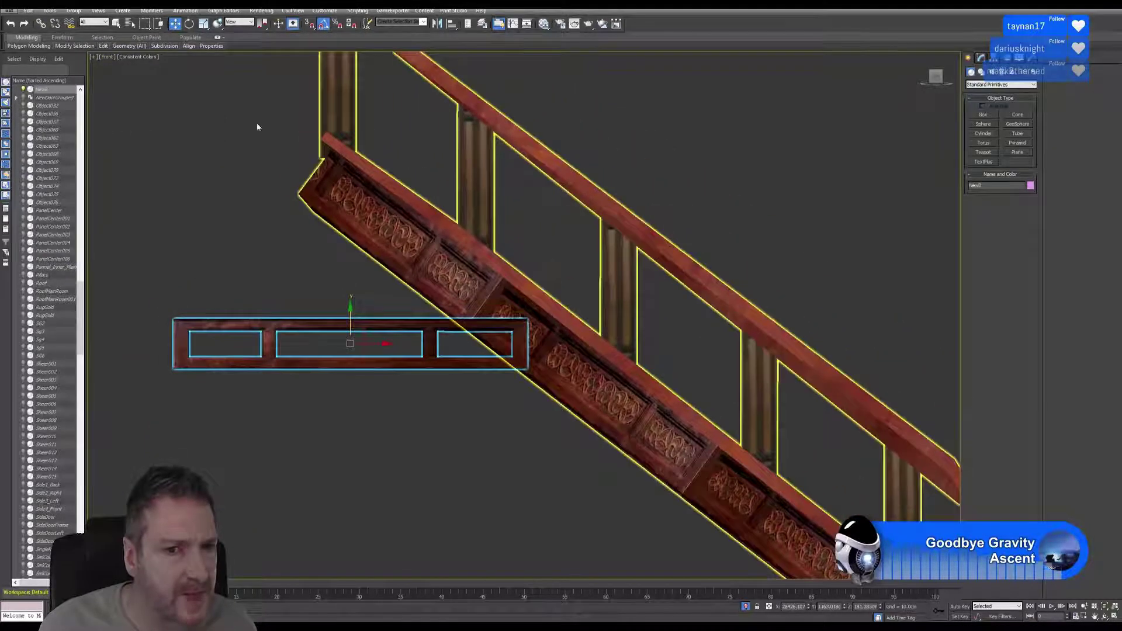
Rotate the NewB frame in the Front view until it is parallel to the stair railing's sloping carved base
{"action": "left_click", "coordinate": [190, 25]}
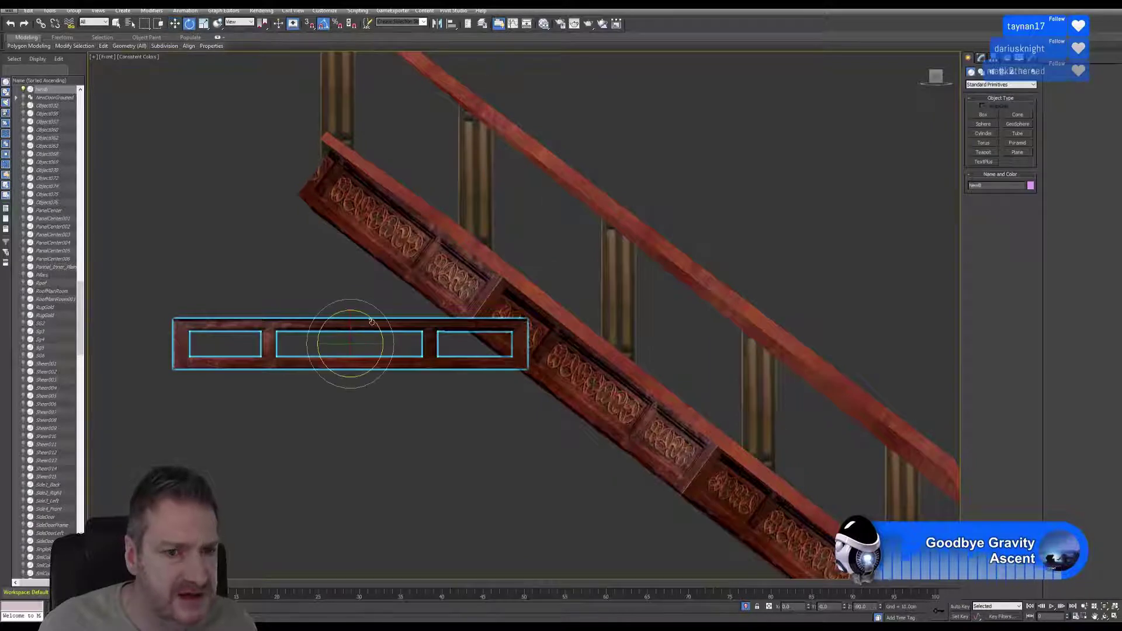
{"action": "left_click_drag", "start_coordinate": [372, 322], "coordinate": [381, 322]}
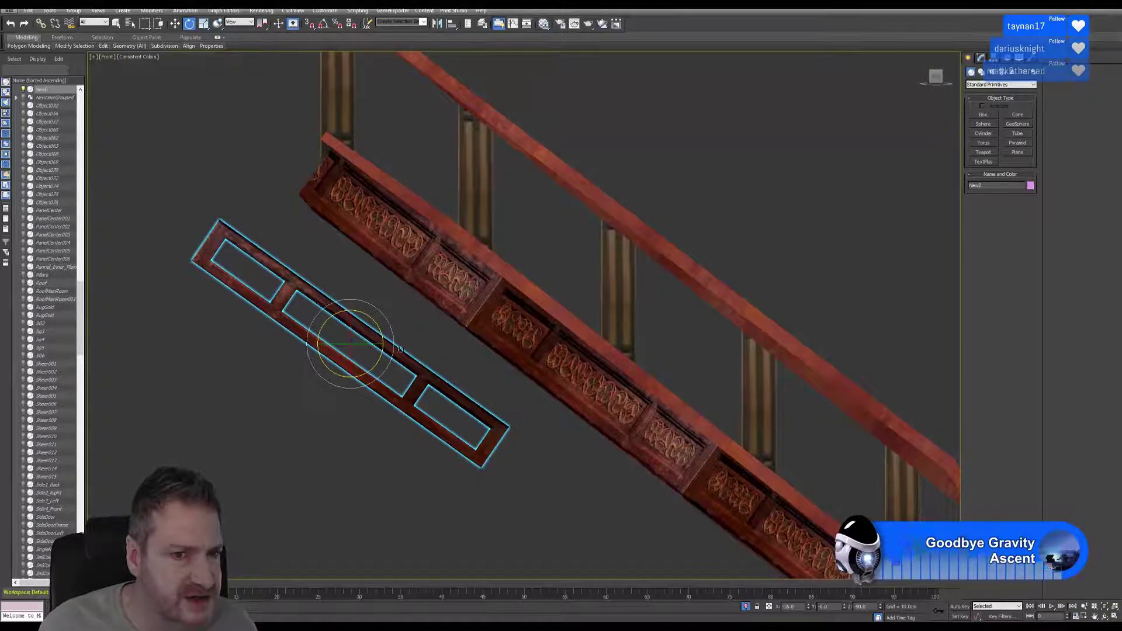
{"action": "left_click_drag", "start_coordinate": [377, 324], "coordinate": [381, 322]}
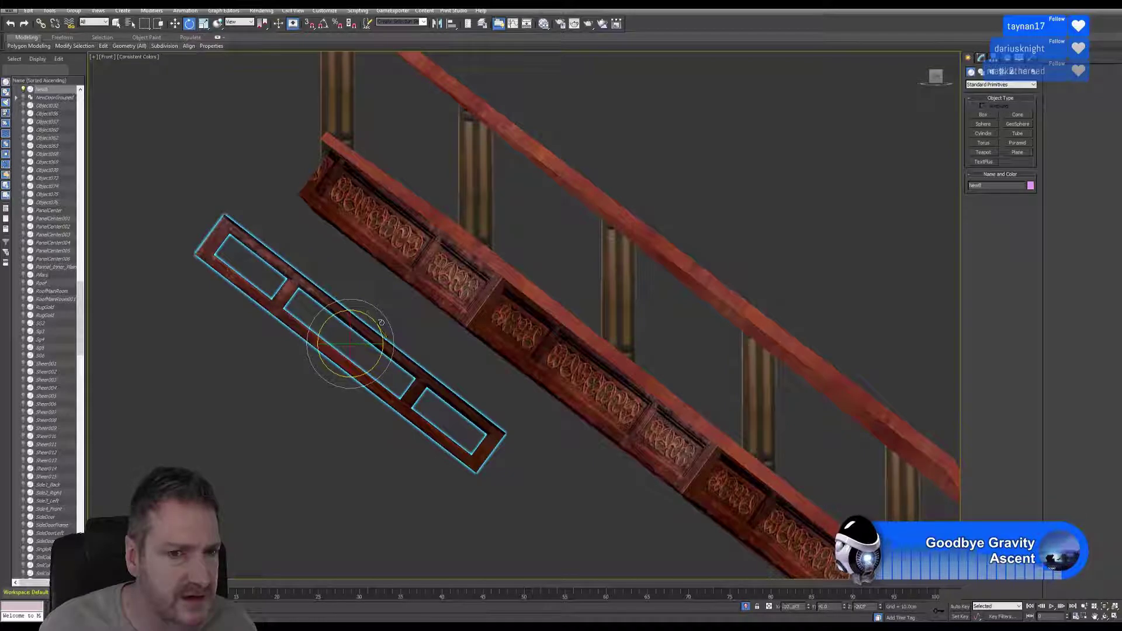
Move the tilted NewB frame down along the railing and onto the middle of the carved base
{"action": "left_click", "coordinate": [175, 24]}
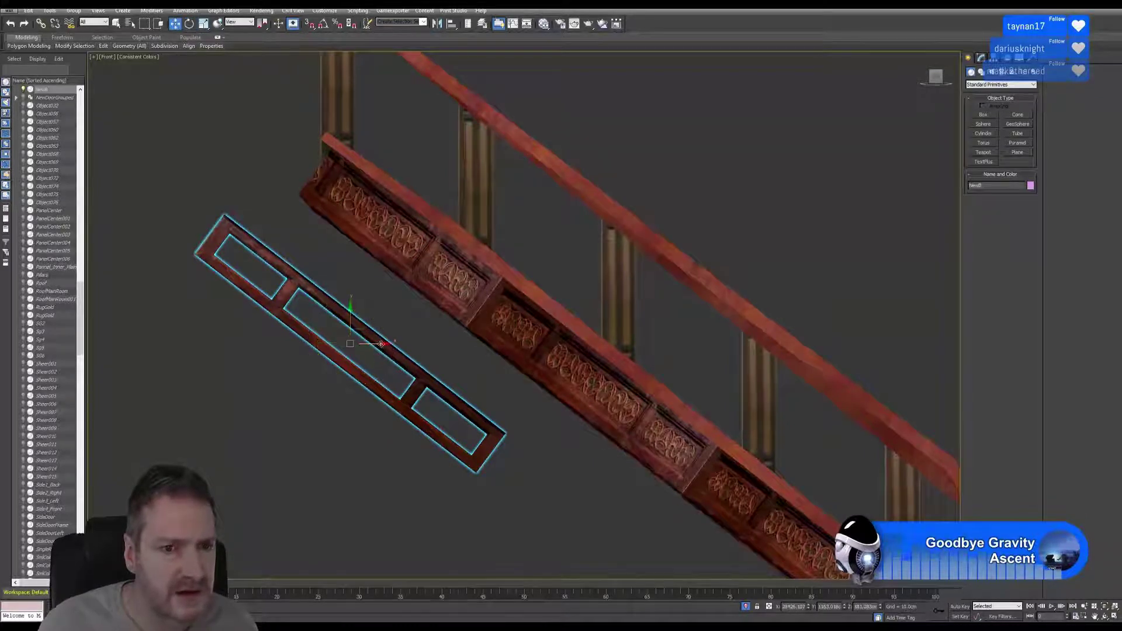
{"action": "left_click_drag", "start_coordinate": [366, 334], "coordinate": [402, 339]}
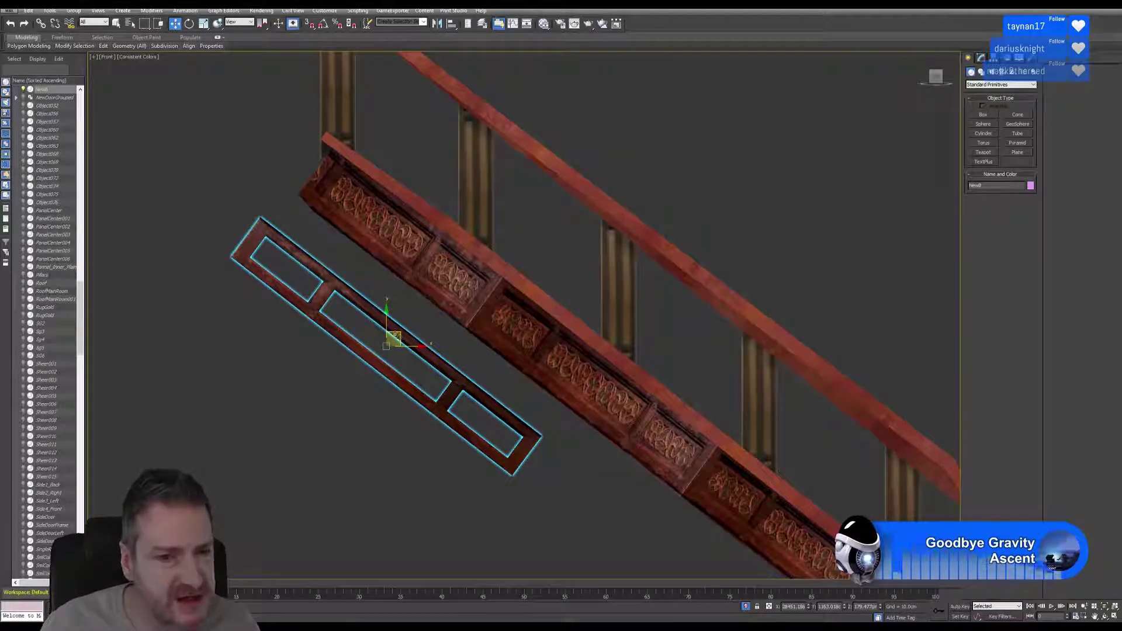
{"action": "left_click_drag", "start_coordinate": [397, 334], "coordinate": [549, 390]}
{"action": "middle_click_drag", "start_coordinate": [518, 298], "coordinate": [411, 185]}
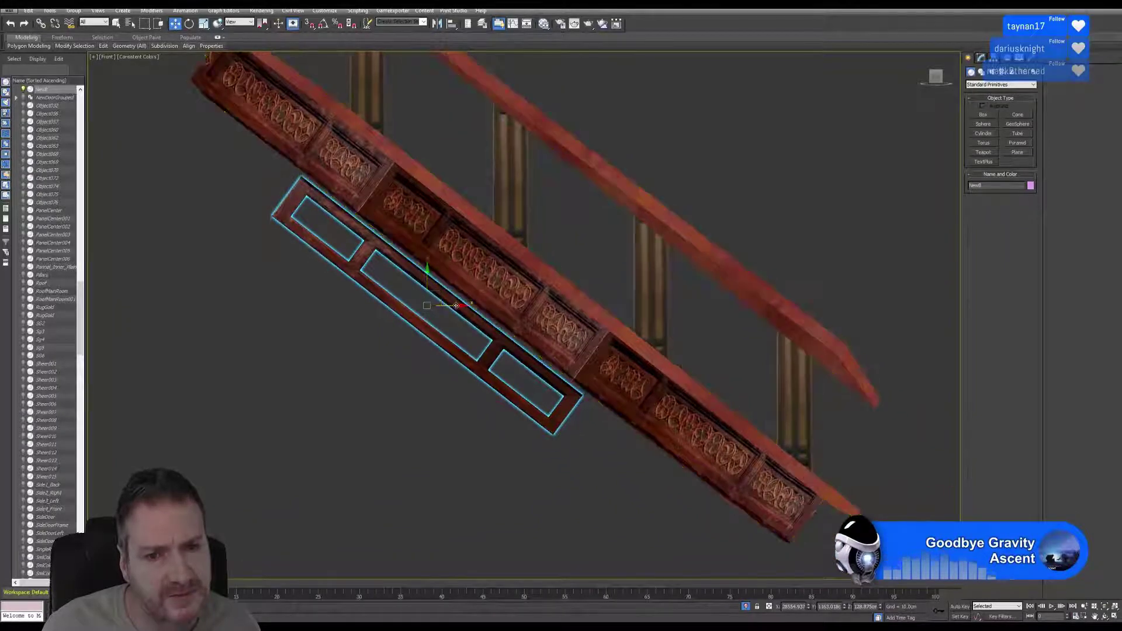
{"action": "left_click_drag", "start_coordinate": [451, 303], "coordinate": [498, 264]}
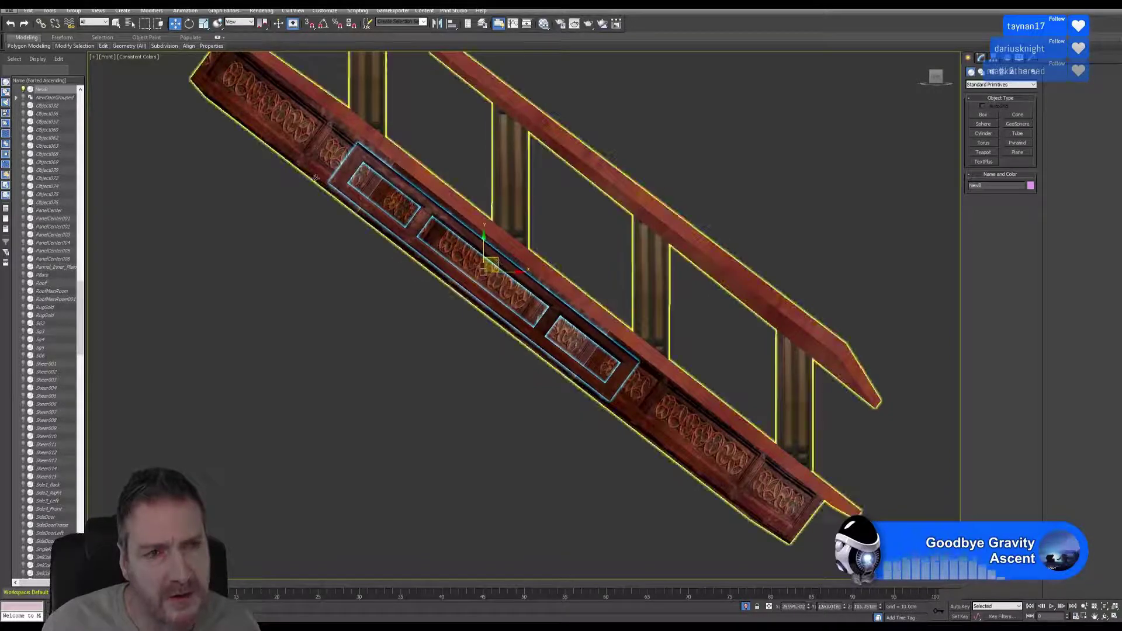
Scale the NewB frame uniformly to about 113% and slide it down the slope to start at a carved panel section
{"action": "key", "text": "r"}
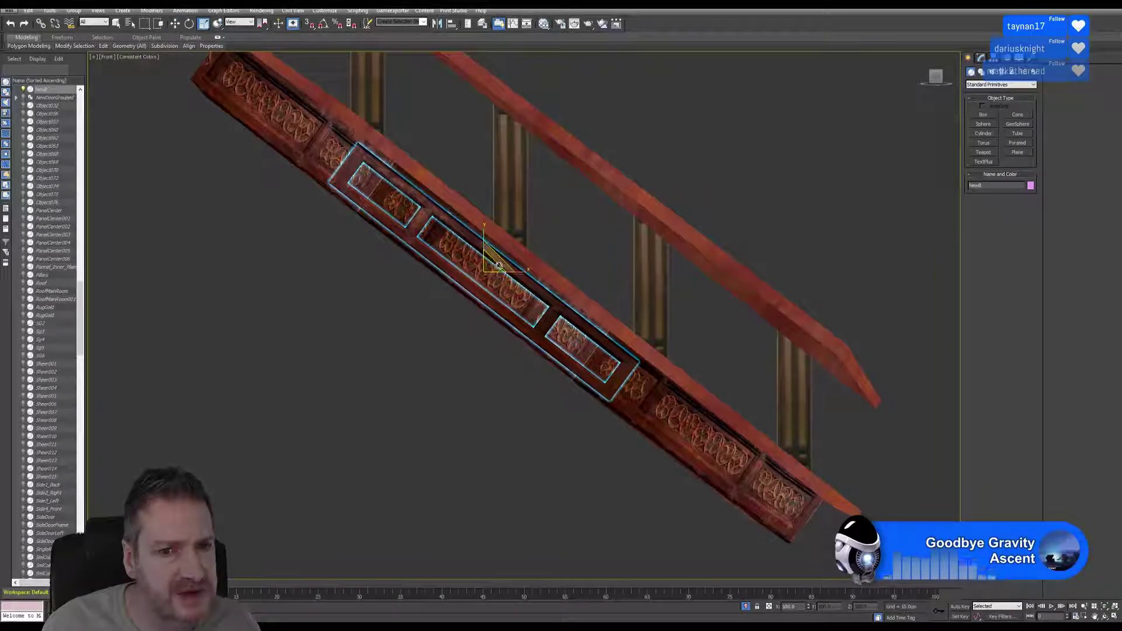
{"action": "left_click_drag", "start_coordinate": [491, 270], "coordinate": [499, 263]}
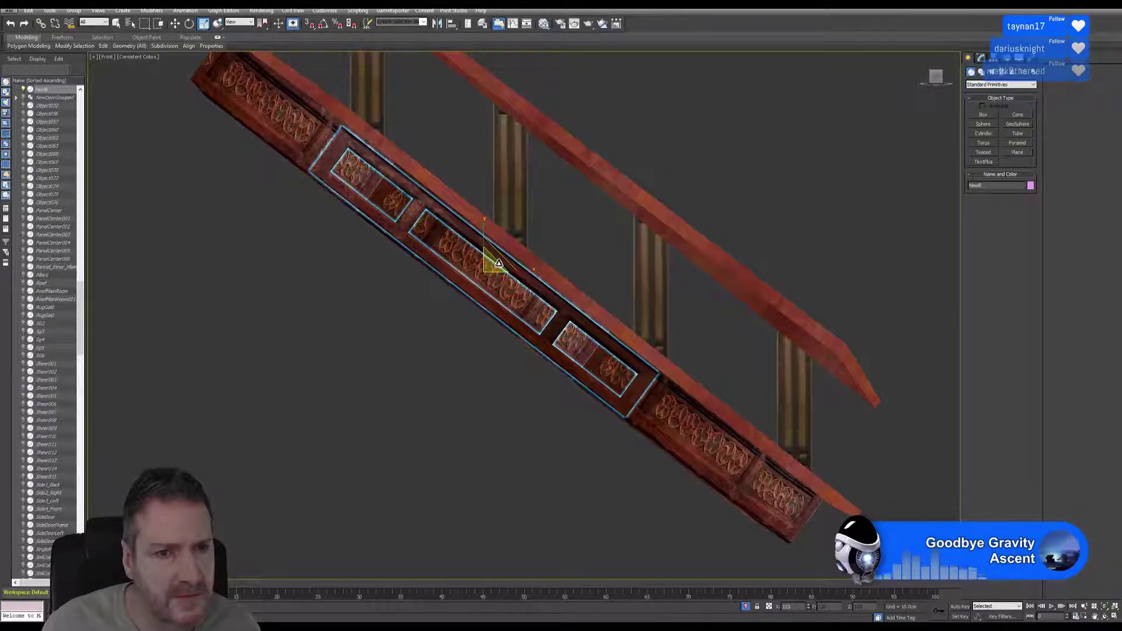
{"action": "left_click", "coordinate": [174, 23]}
{"action": "scroll", "coordinate": [517, 269], "scroll_direction": "up", "scroll_amount": 4}
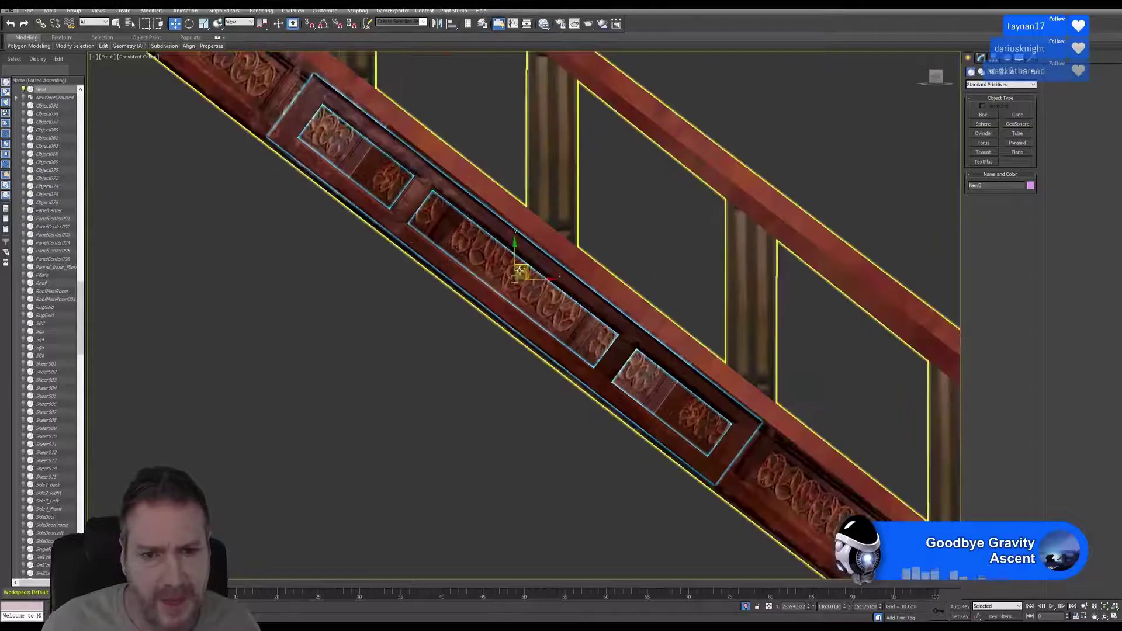
{"action": "left_click_drag", "start_coordinate": [529, 267], "coordinate": [579, 314]}
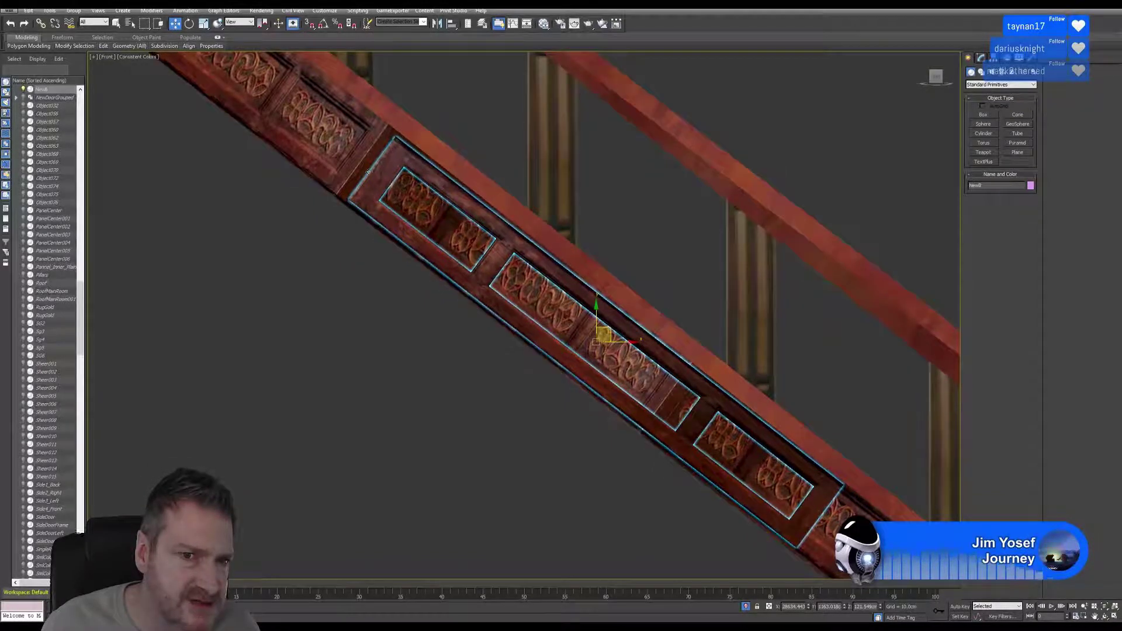
Enlarge the NewB frame slightly more to fit the carved base's height, and move it just below the base, alongside the panels
{"action": "left_click", "coordinate": [204, 23]}
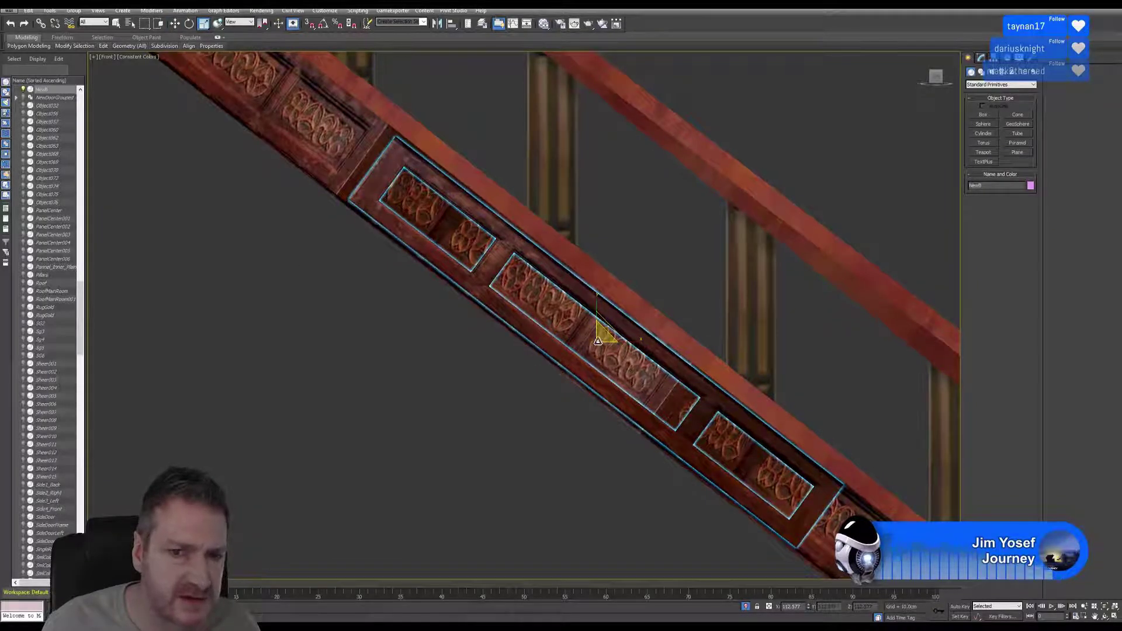
{"action": "left_click_drag", "start_coordinate": [599, 338], "coordinate": [608, 336]}
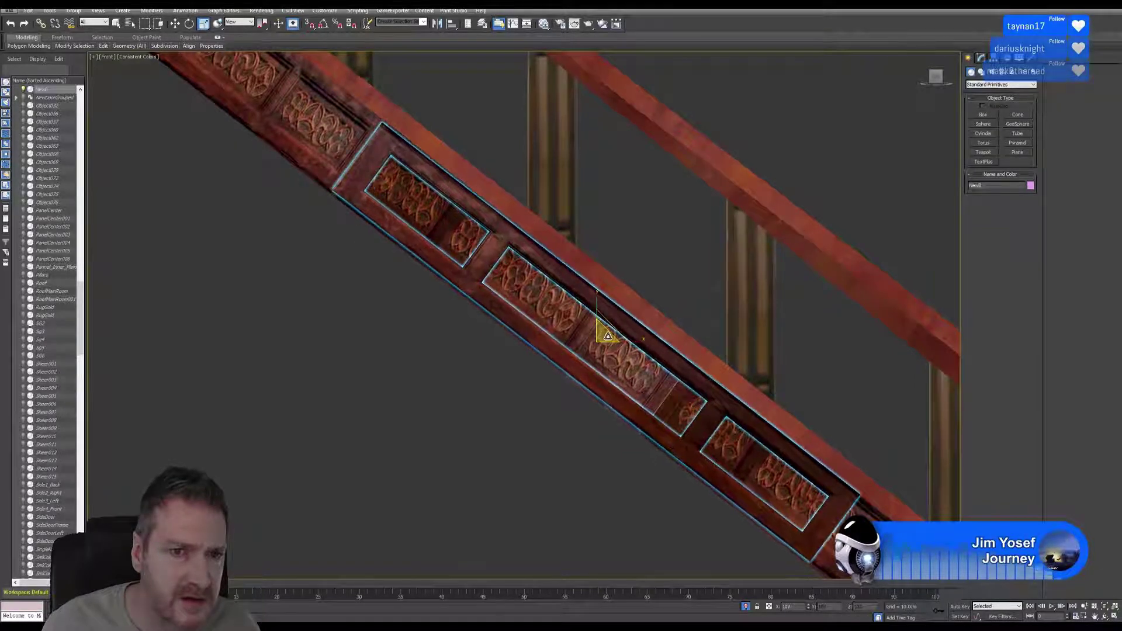
{"action": "left_click", "coordinate": [174, 24]}
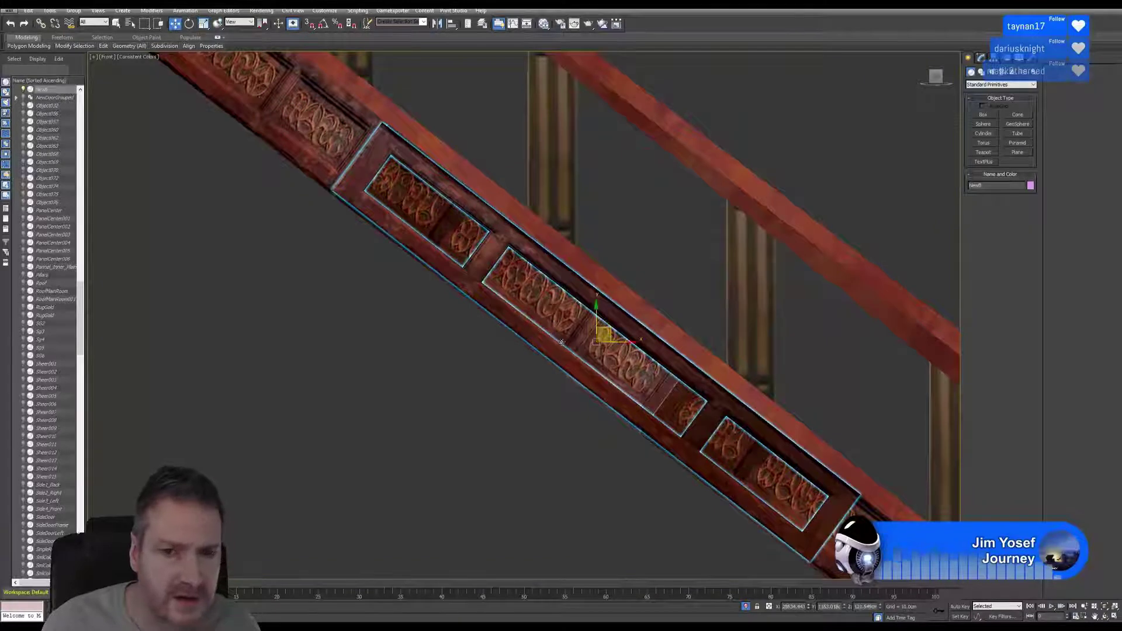
{"action": "left_click_drag", "start_coordinate": [611, 332], "coordinate": [561, 411]}
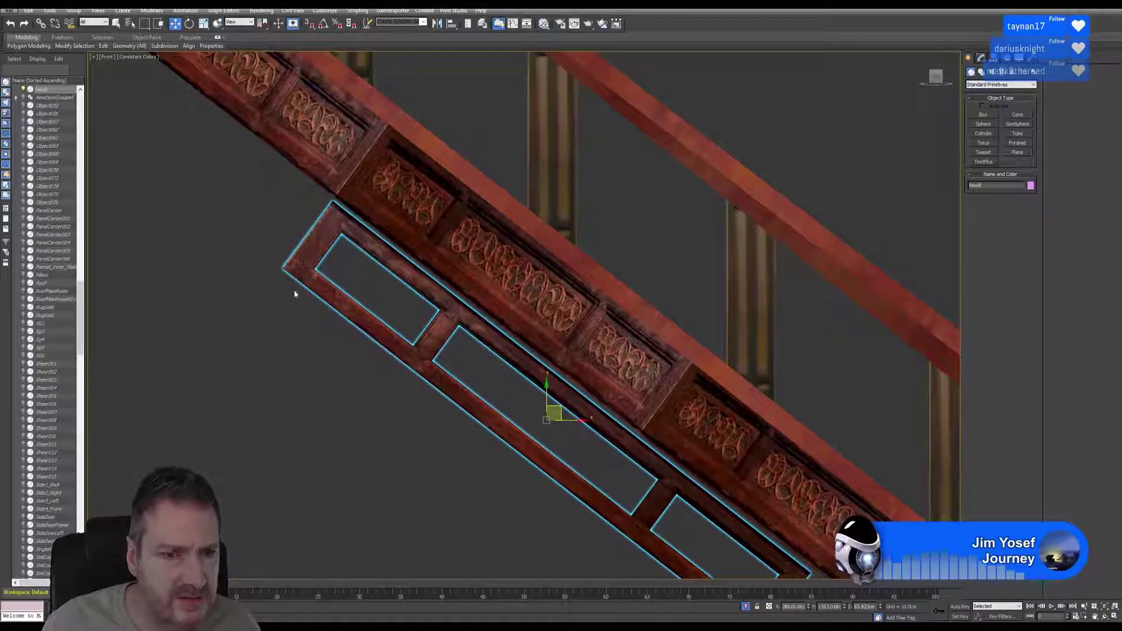
{"action": "middle_click_drag", "start_coordinate": [490, 288], "coordinate": [428, 204]}
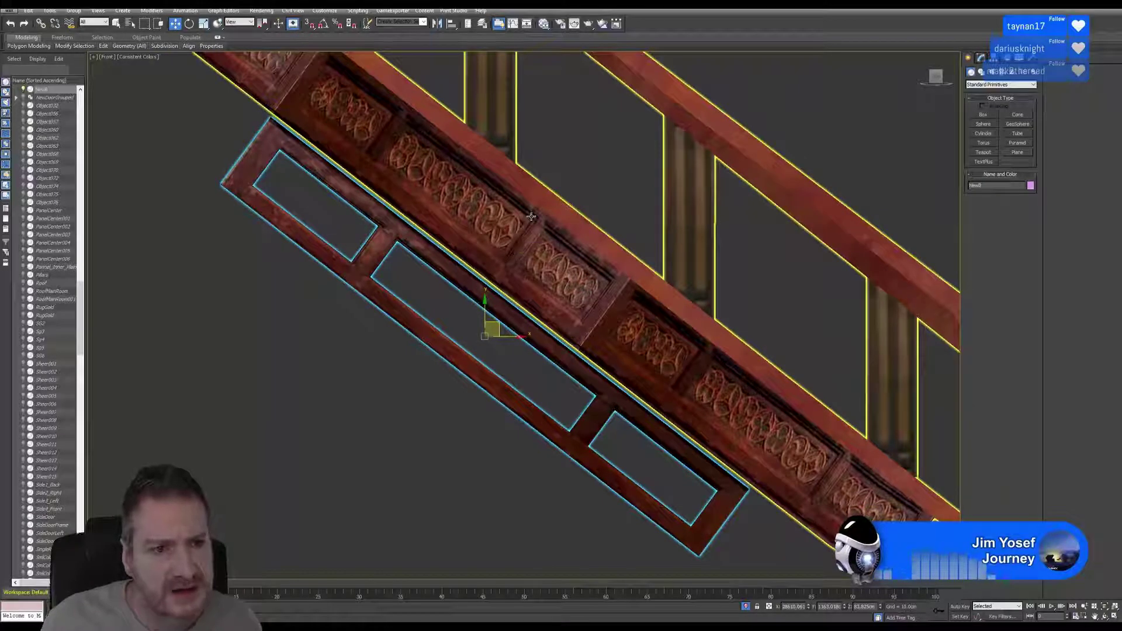
{"action": "middle_click_drag", "start_coordinate": [531, 217], "coordinate": [553, 228]}
Select the inner-edge vertices at the NewB frame's upper end and slide them outward in Parent coordinates, narrowing the end piece
{"action": "left_click", "coordinate": [983, 60]}
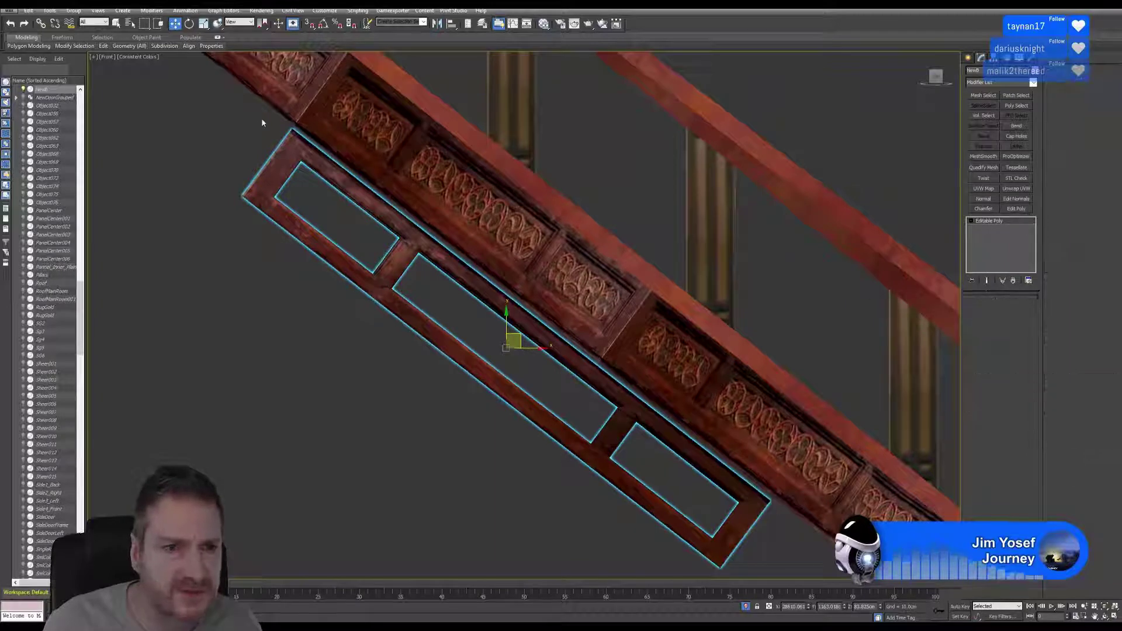
{"action": "key", "text": "1"}
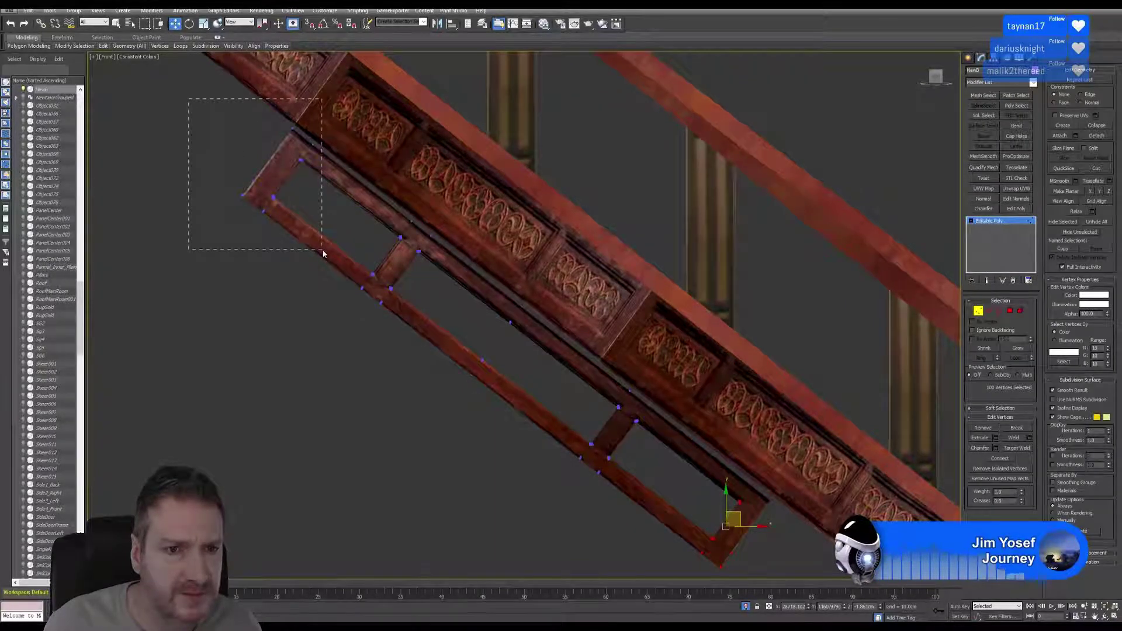
{"action": "left_click_drag", "start_coordinate": [323, 253], "coordinate": [314, 251]}
{"action": "left_click_drag", "start_coordinate": [212, 190], "coordinate": [215, 190]}
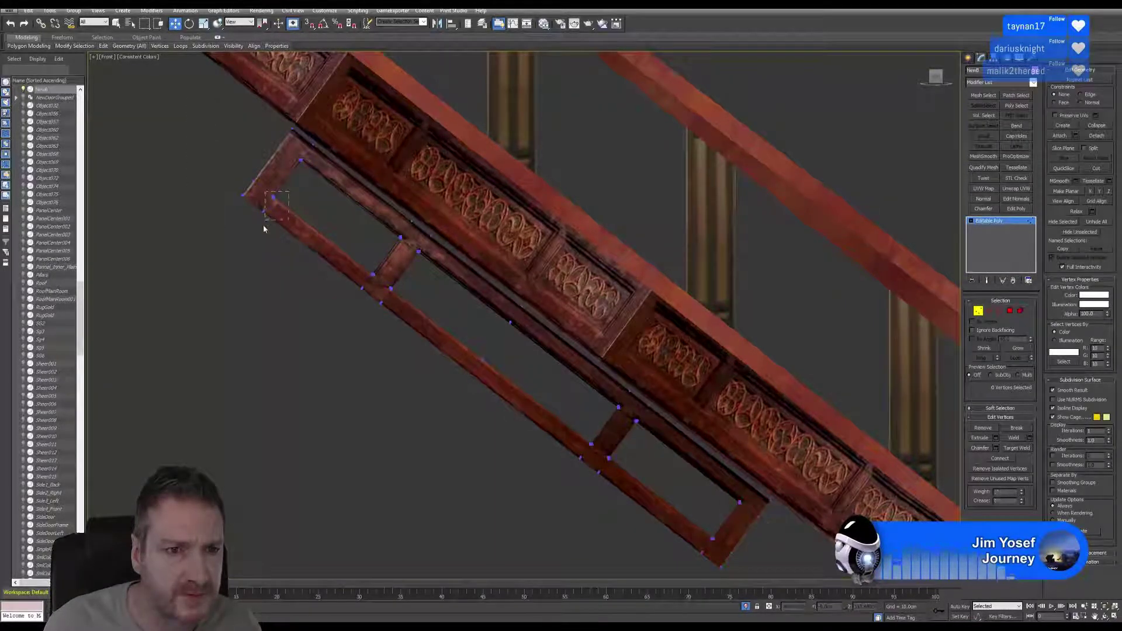
{"action": "left_click_drag", "start_coordinate": [264, 229], "coordinate": [264, 227]}
{"action": "left_click_drag", "start_coordinate": [304, 173], "coordinate": [296, 173]}
{"action": "left_click", "coordinate": [250, 24]}
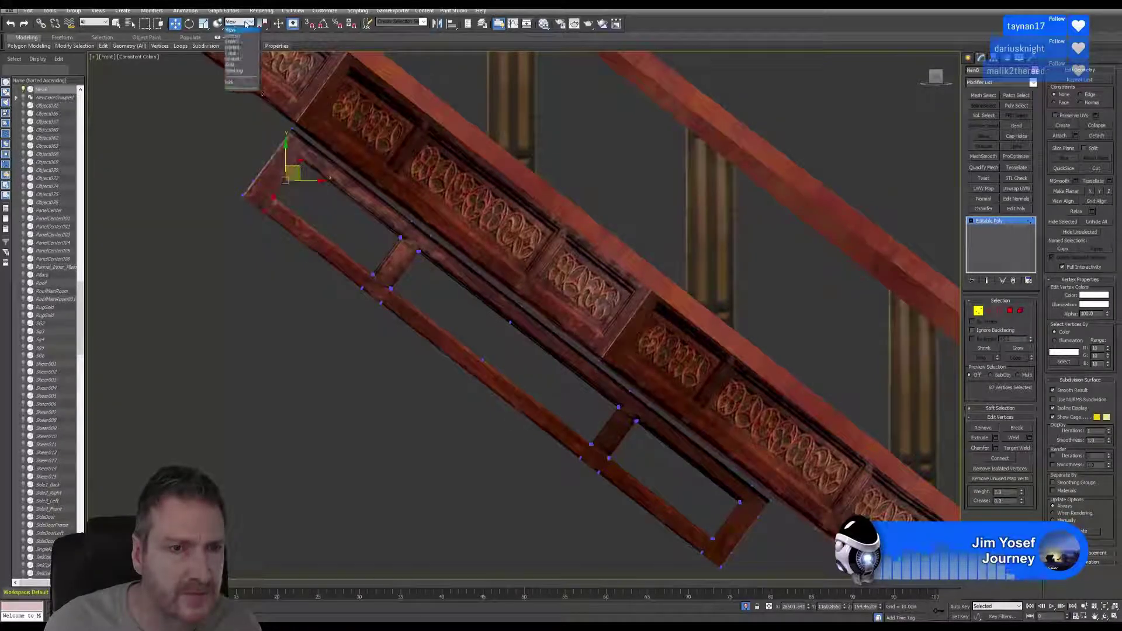
{"action": "left_click", "coordinate": [239, 54]}
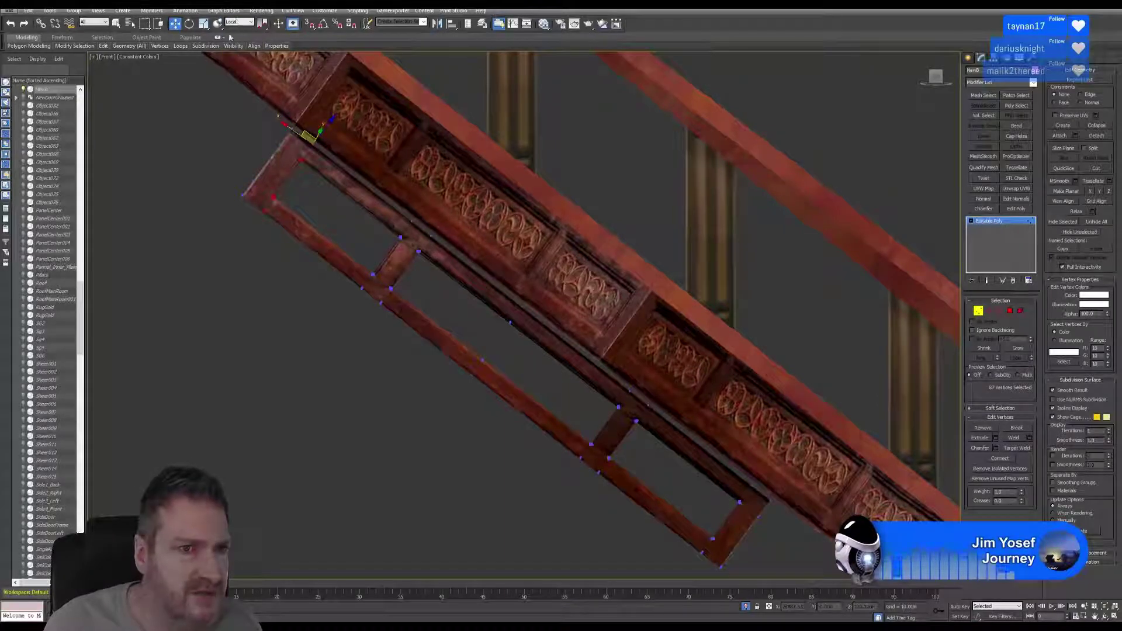
{"action": "left_click", "coordinate": [301, 162]}
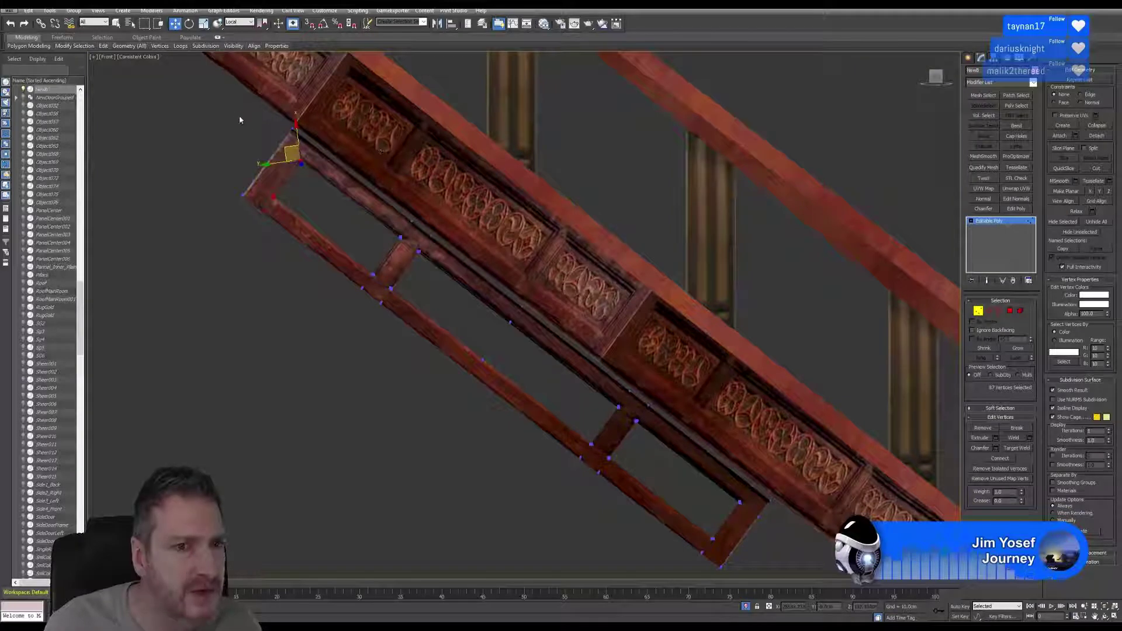
{"action": "left_click", "coordinate": [240, 22]}
{"action": "left_click", "coordinate": [238, 48]}
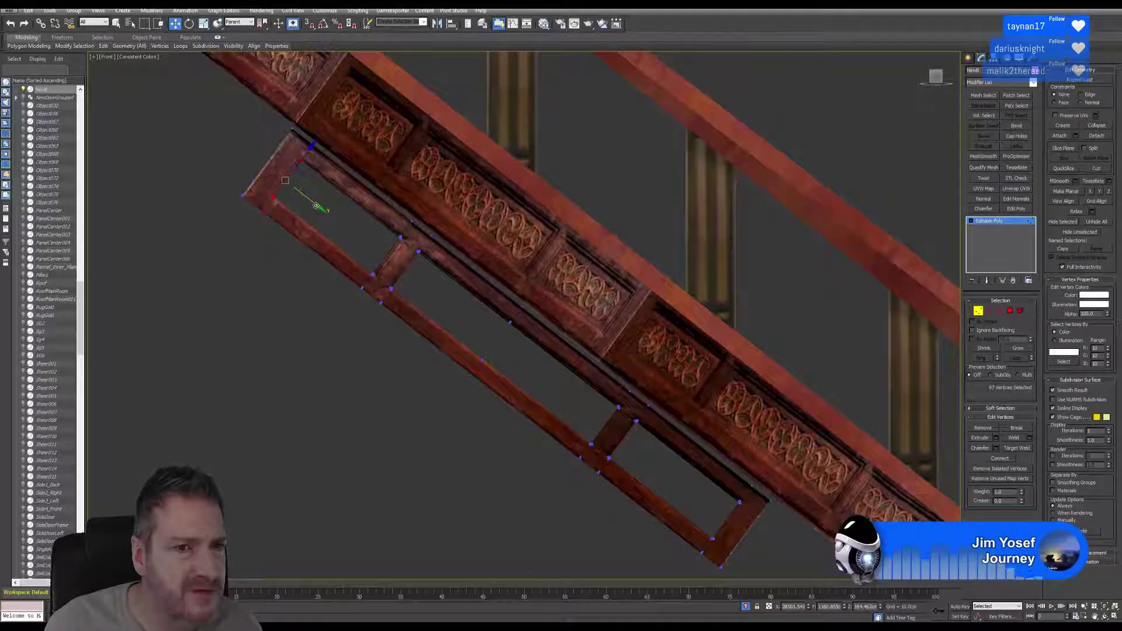
{"action": "left_click_drag", "start_coordinate": [316, 207], "coordinate": [297, 193]}
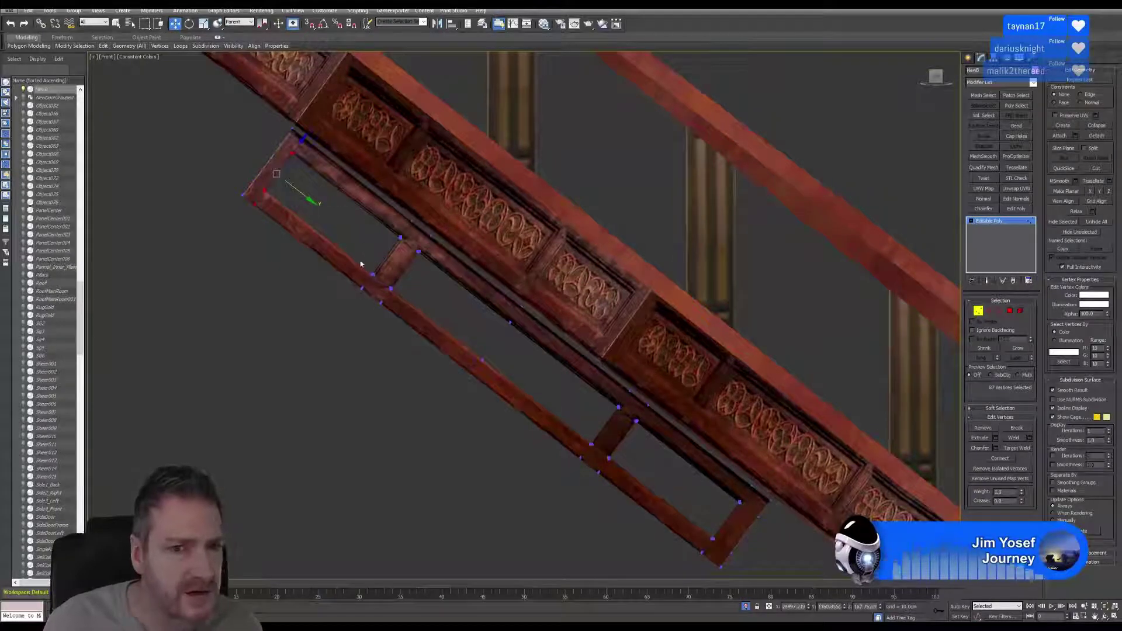
Slide the upper divider's vertices along the frame toward its upper end, and pull in the divider's lower side to make it narrower
{"action": "left_click_drag", "start_coordinate": [358, 260], "coordinate": [397, 312]}
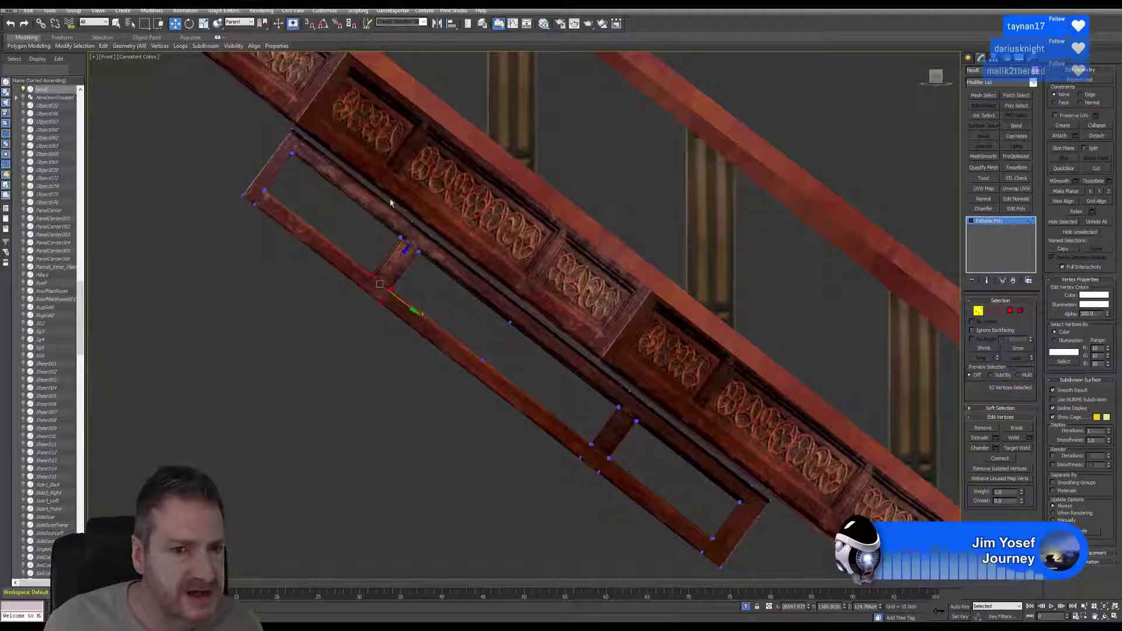
{"action": "left_click_drag", "start_coordinate": [439, 270], "coordinate": [335, 284], "text": "ctrl"}
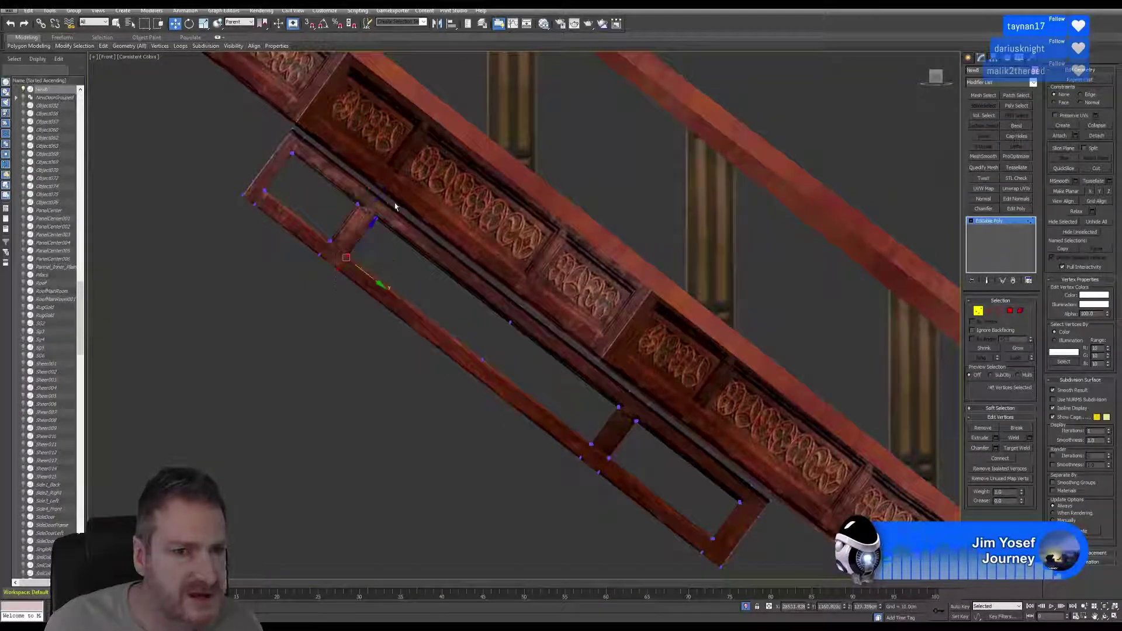
{"action": "left_click_drag", "start_coordinate": [396, 205], "coordinate": [372, 230], "text": "ctrl"}
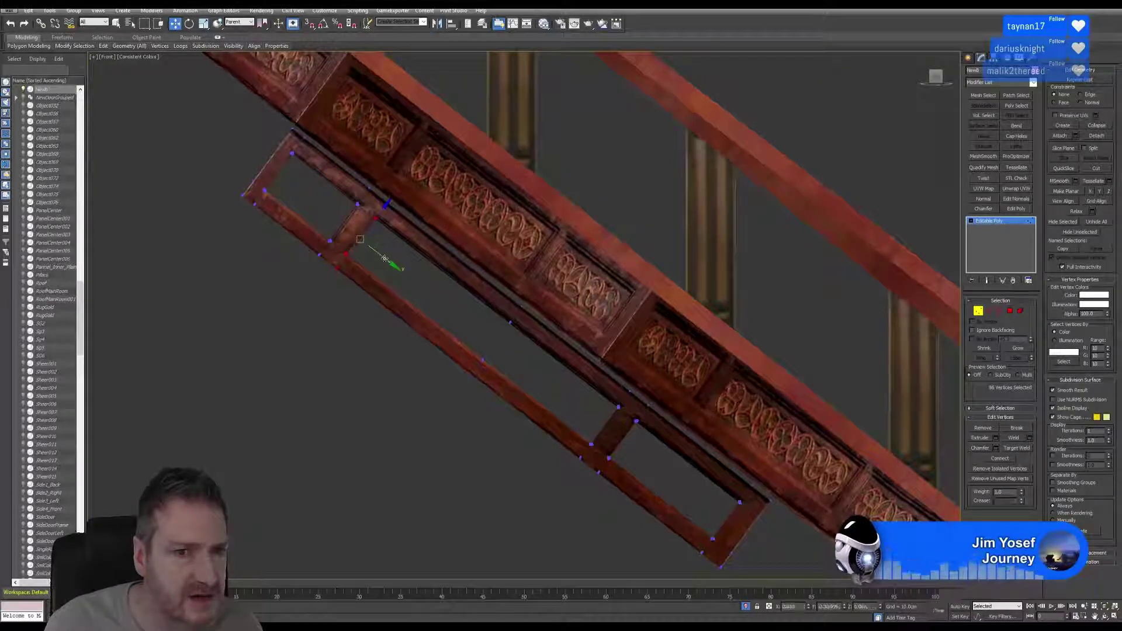
{"action": "left_click_drag", "start_coordinate": [393, 256], "coordinate": [381, 258]}
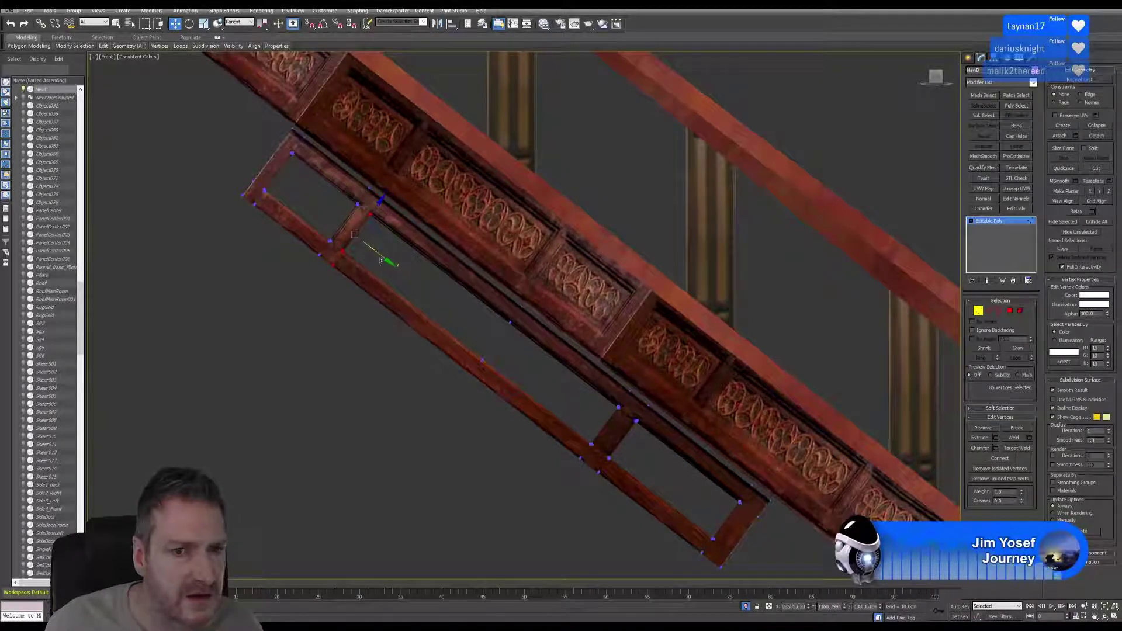
Select the NewB frame's lower-half vertices, including the lower divider and end, and slide them up the frame to line the divider up with the carved one
{"action": "middle_click_drag", "start_coordinate": [509, 270], "coordinate": [430, 184]}
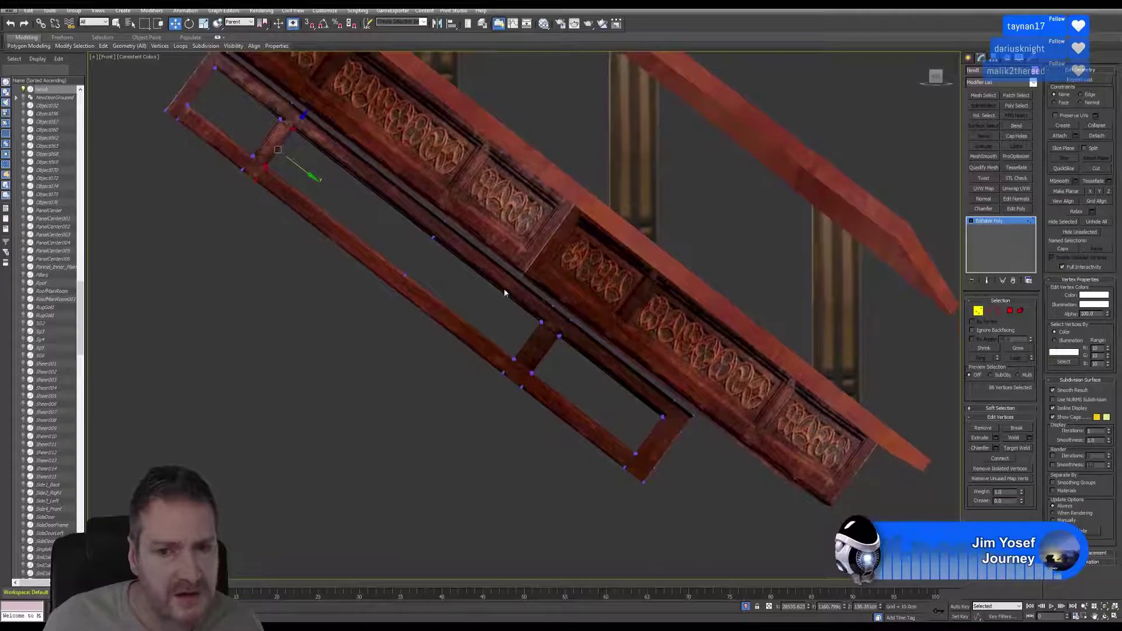
{"action": "left_click_drag", "start_coordinate": [507, 264], "coordinate": [704, 523]}
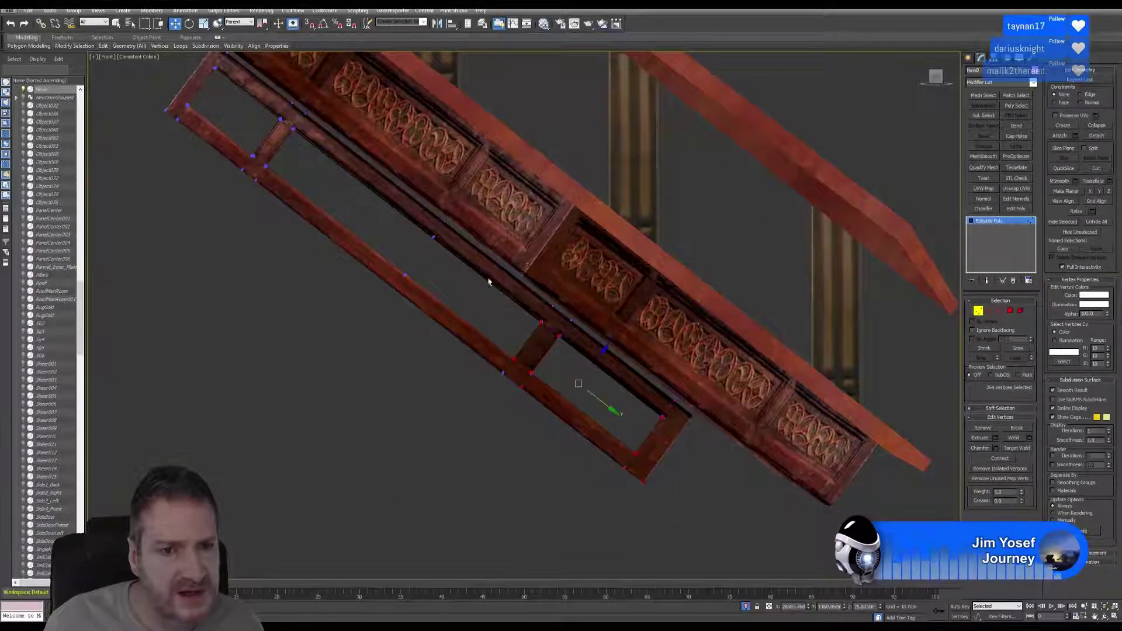
{"action": "left_click_drag", "start_coordinate": [389, 191], "coordinate": [485, 366], "text": "ctrl"}
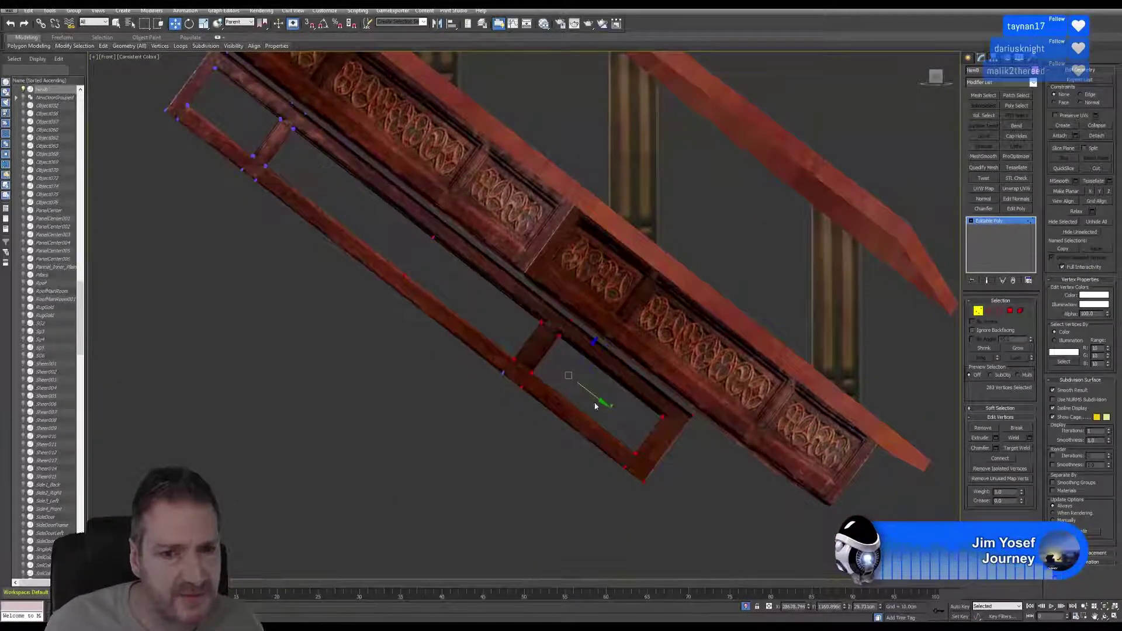
{"action": "left_click_drag", "start_coordinate": [532, 433], "coordinate": [532, 433], "text": "ctrl"}
{"action": "left_click_drag", "start_coordinate": [596, 400], "coordinate": [494, 284]}
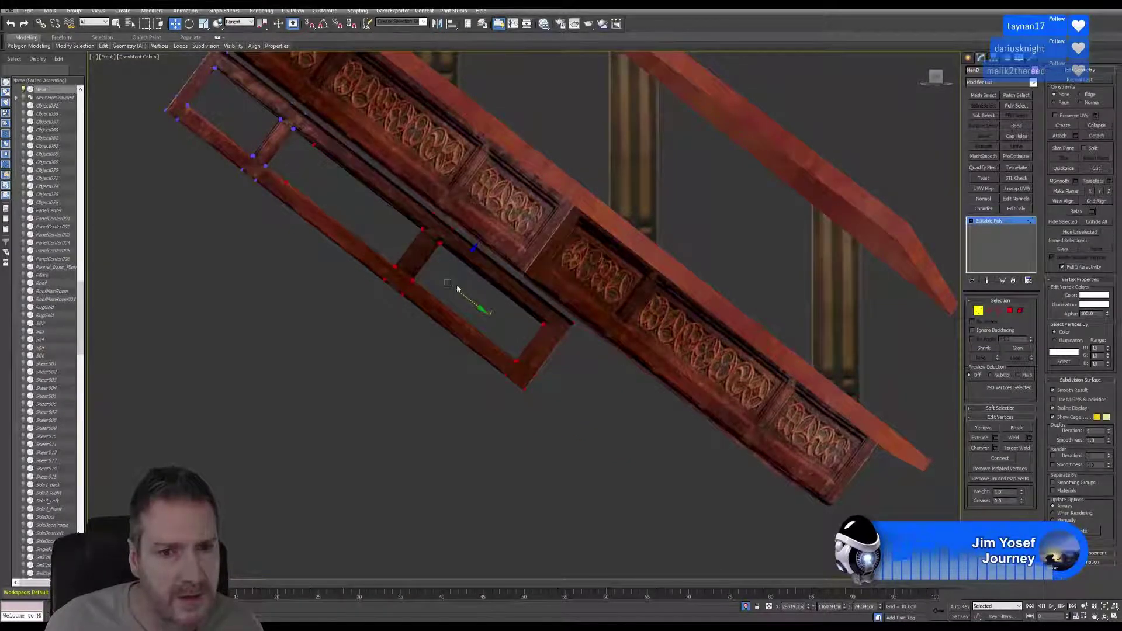
Select the vertices on the lower divider's lower side and pull them in to make the divider narrower
{"action": "middle_click_drag", "start_coordinate": [457, 286], "coordinate": [503, 309]}
{"action": "left_click_drag", "start_coordinate": [487, 276], "coordinate": [487, 275]}
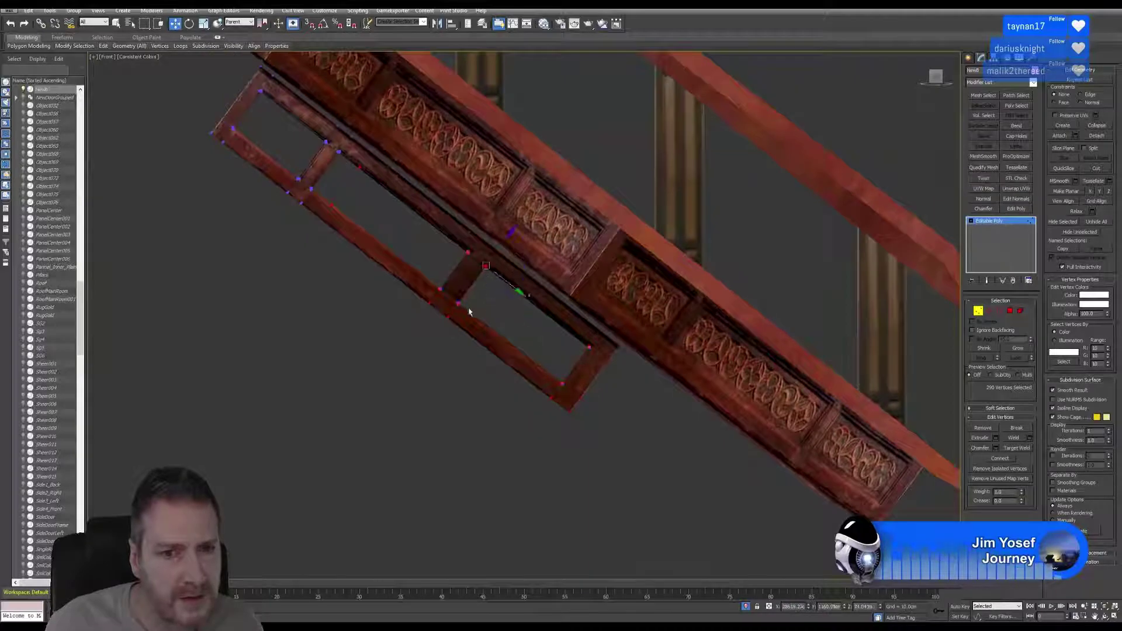
{"action": "left_click_drag", "start_coordinate": [448, 336], "coordinate": [447, 337], "text": "ctrl"}
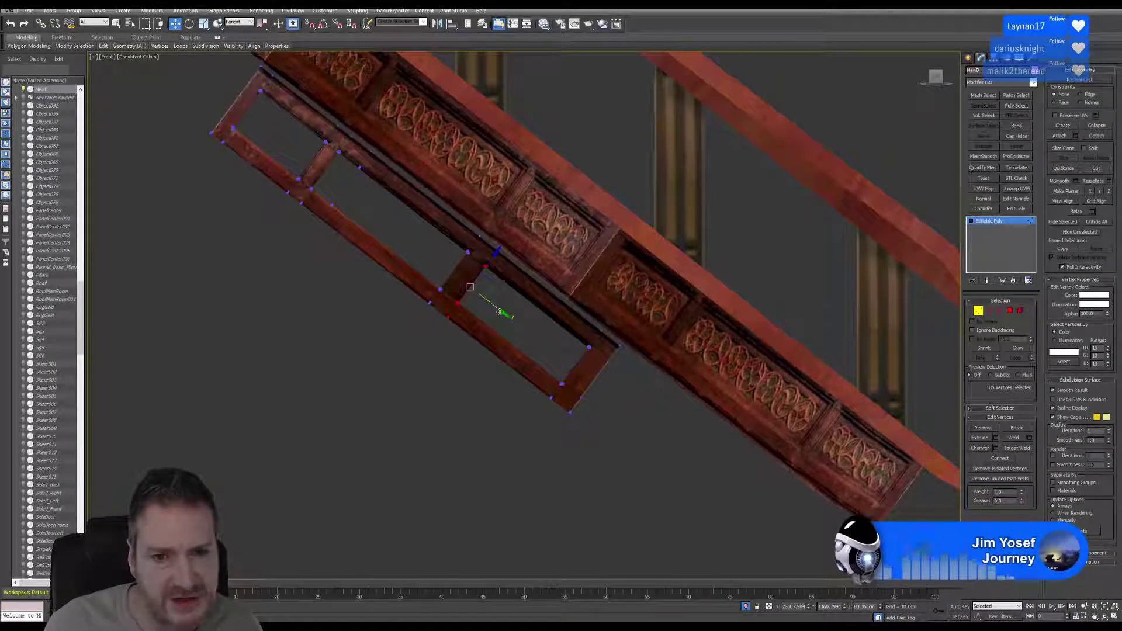
{"action": "left_click_drag", "start_coordinate": [501, 313], "coordinate": [494, 308]}
Slide the frame's lower end up to where the carved panel section ends, and move its inner-edge vertices outward to narrow the end piece
{"action": "left_click_drag", "start_coordinate": [564, 319], "coordinate": [611, 477]}
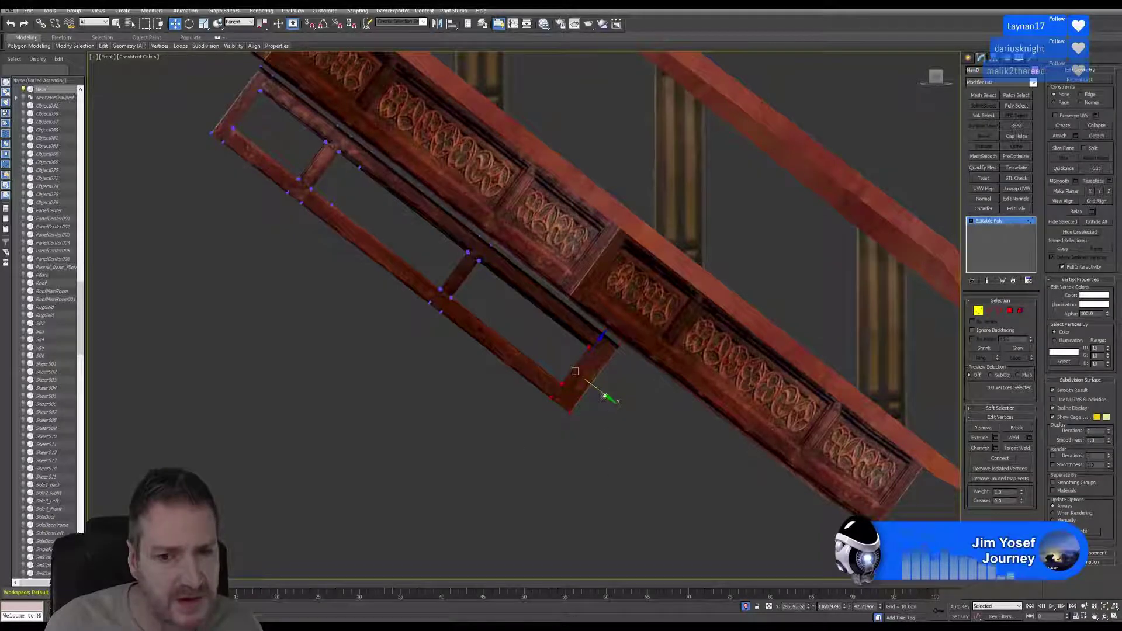
{"action": "left_click_drag", "start_coordinate": [605, 400], "coordinate": [560, 340]}
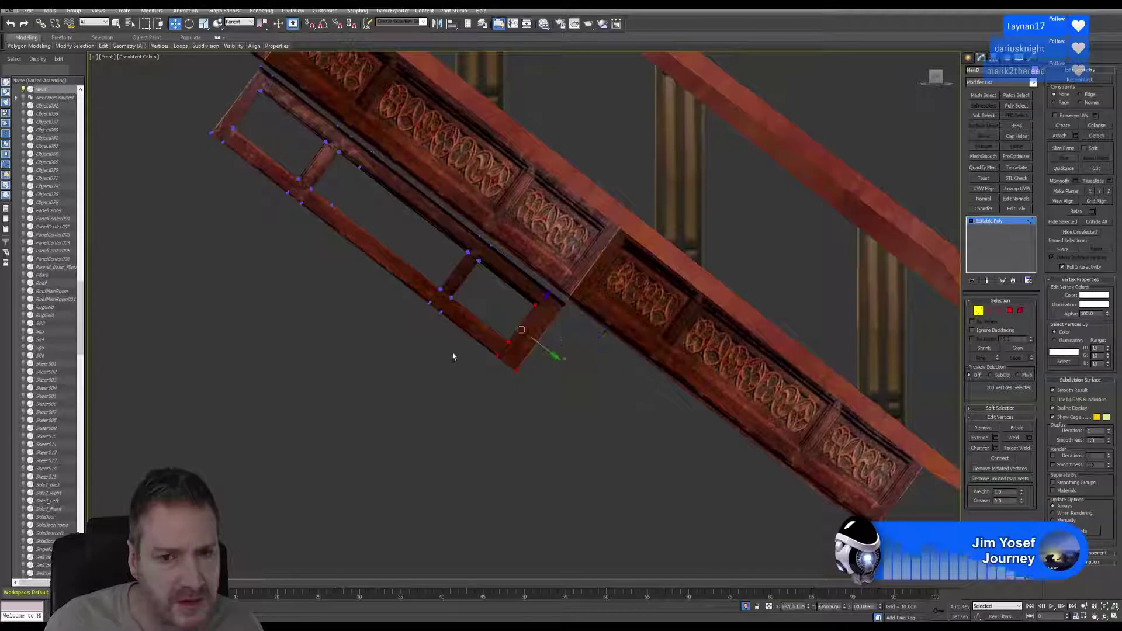
{"action": "left_click", "coordinate": [477, 401]}
{"action": "left_click_drag", "start_coordinate": [505, 374], "coordinate": [506, 376]}
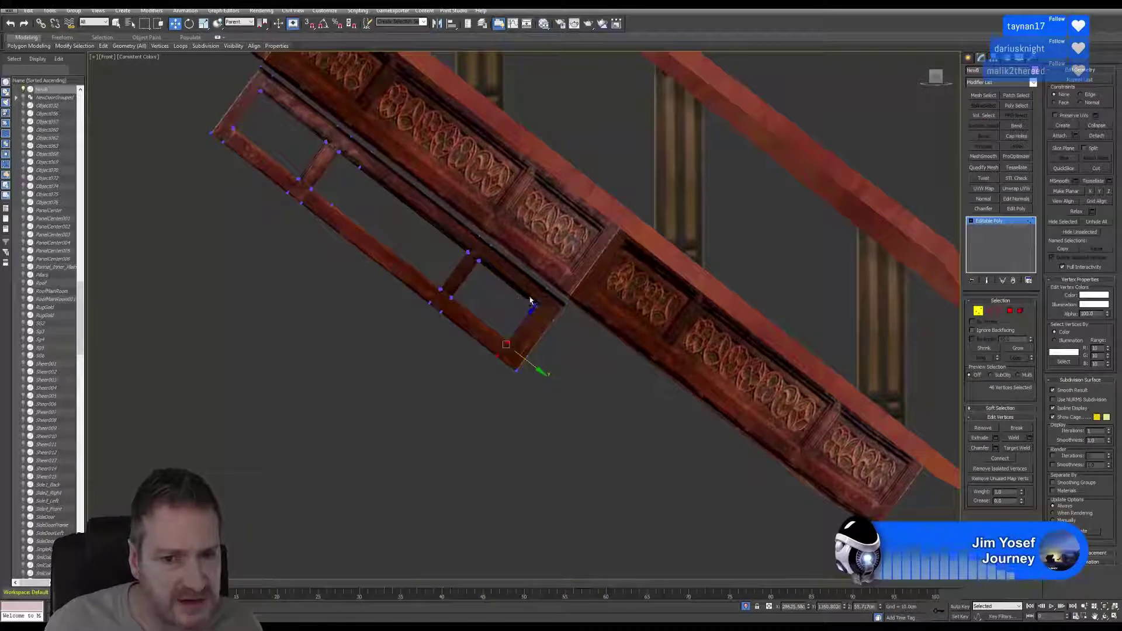
{"action": "left_click_drag", "start_coordinate": [533, 305], "coordinate": [557, 304]}
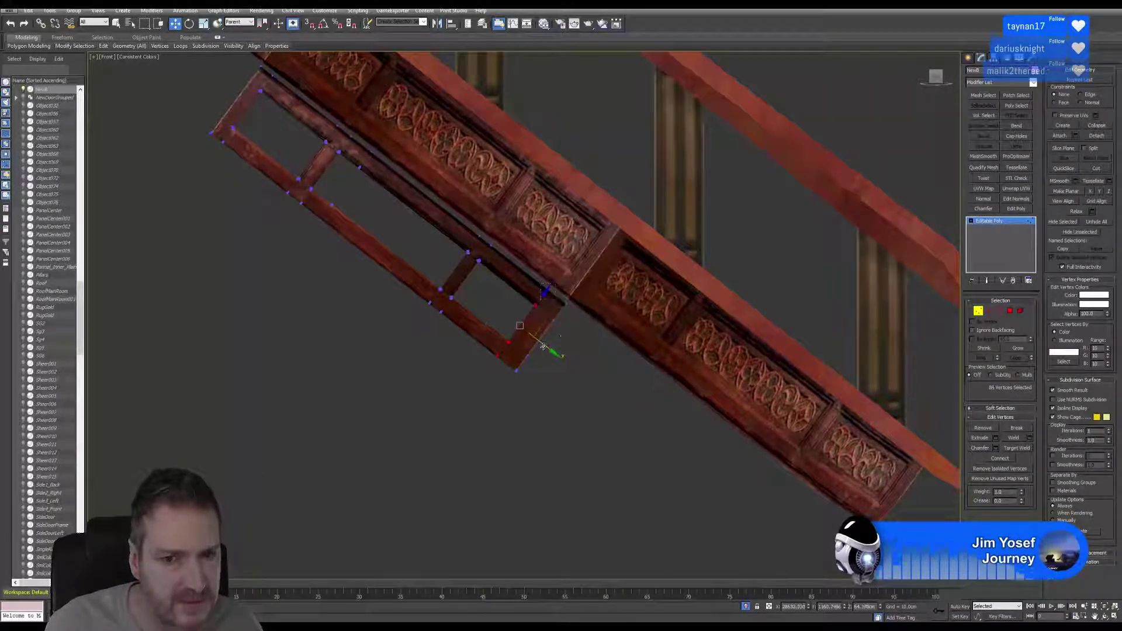
{"action": "left_click_drag", "start_coordinate": [544, 348], "coordinate": [546, 349]}
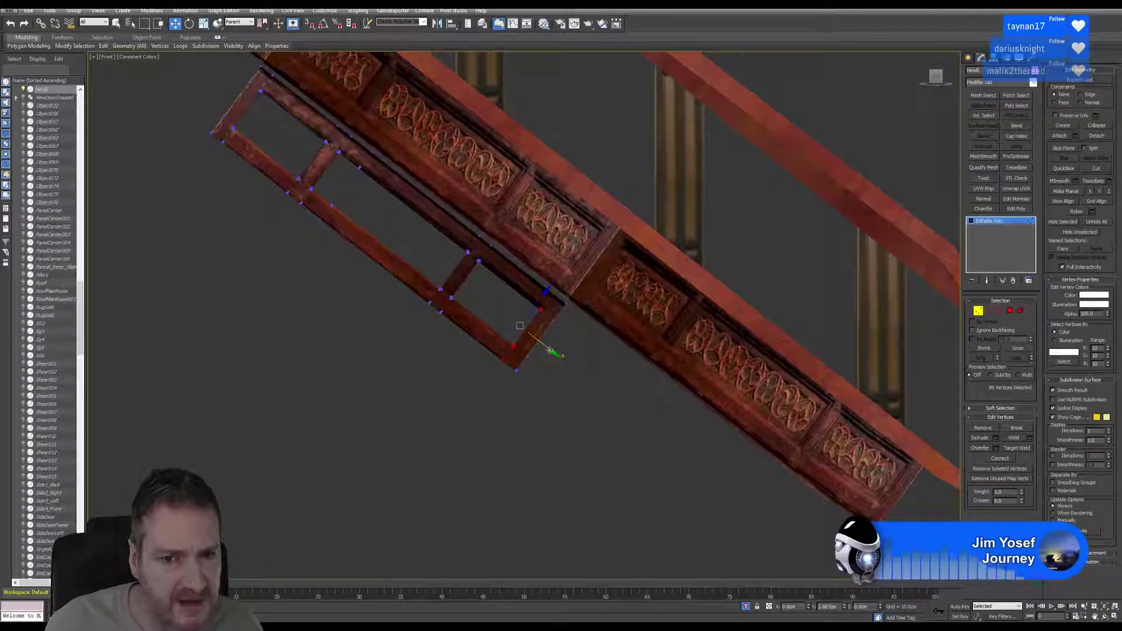
Leave vertex editing and, in Local coordinates, clone the NewB frame as a copy down the slope, end to end with the original
{"action": "middle_click_drag", "start_coordinate": [330, 356], "coordinate": [404, 408]}
{"action": "scroll", "coordinate": [345, 384], "scroll_direction": "down", "scroll_amount": 2}
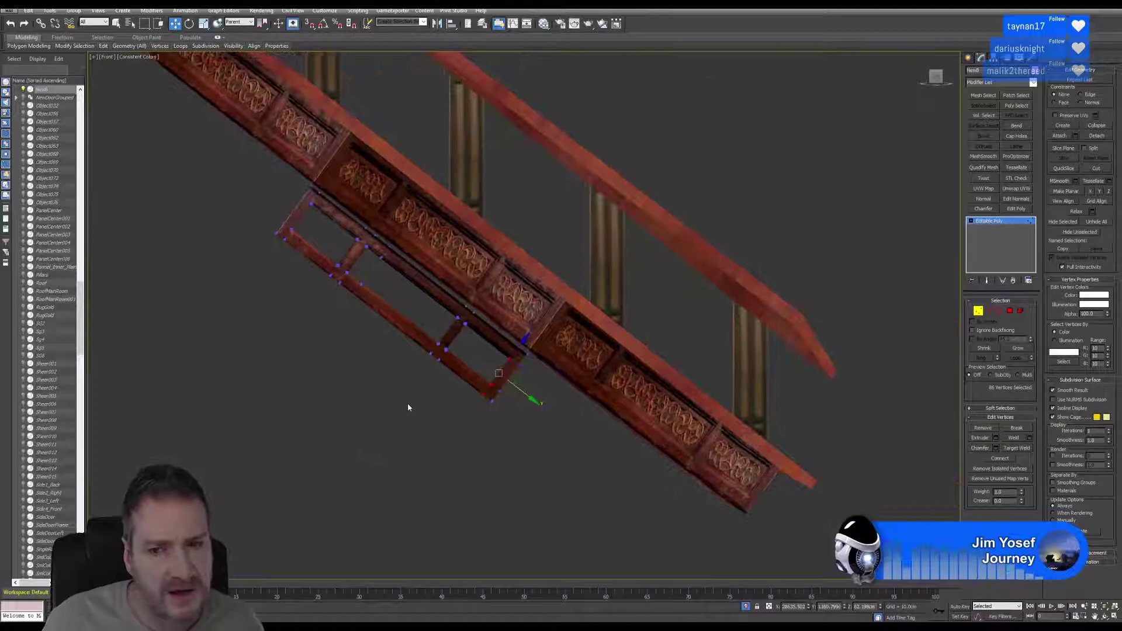
{"action": "left_click", "coordinate": [978, 312]}
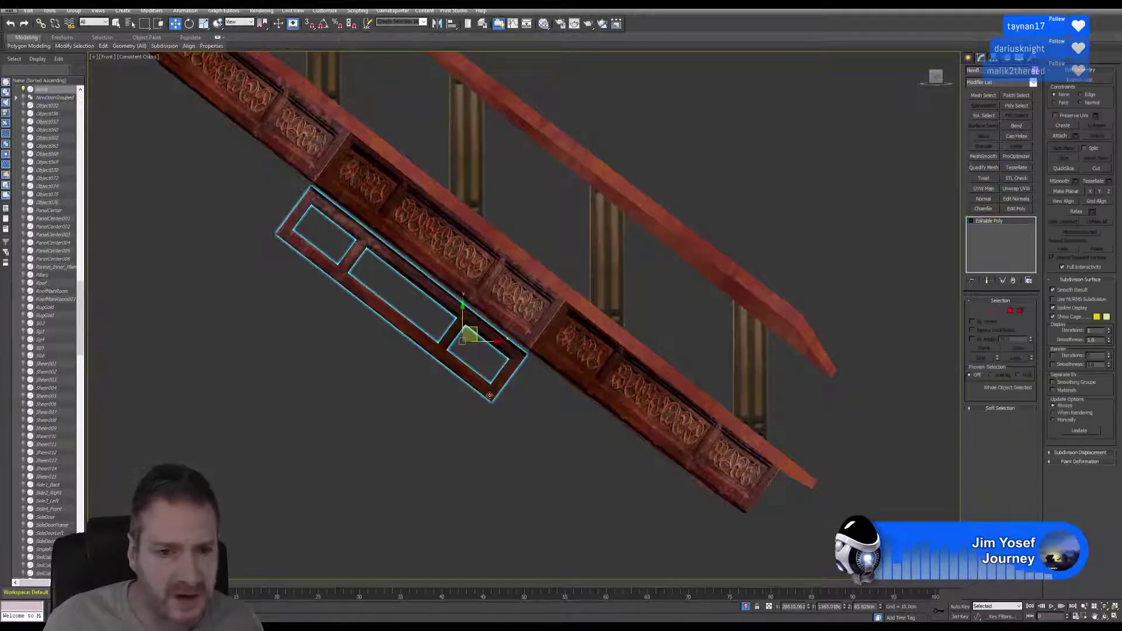
{"action": "left_click", "coordinate": [240, 22]}
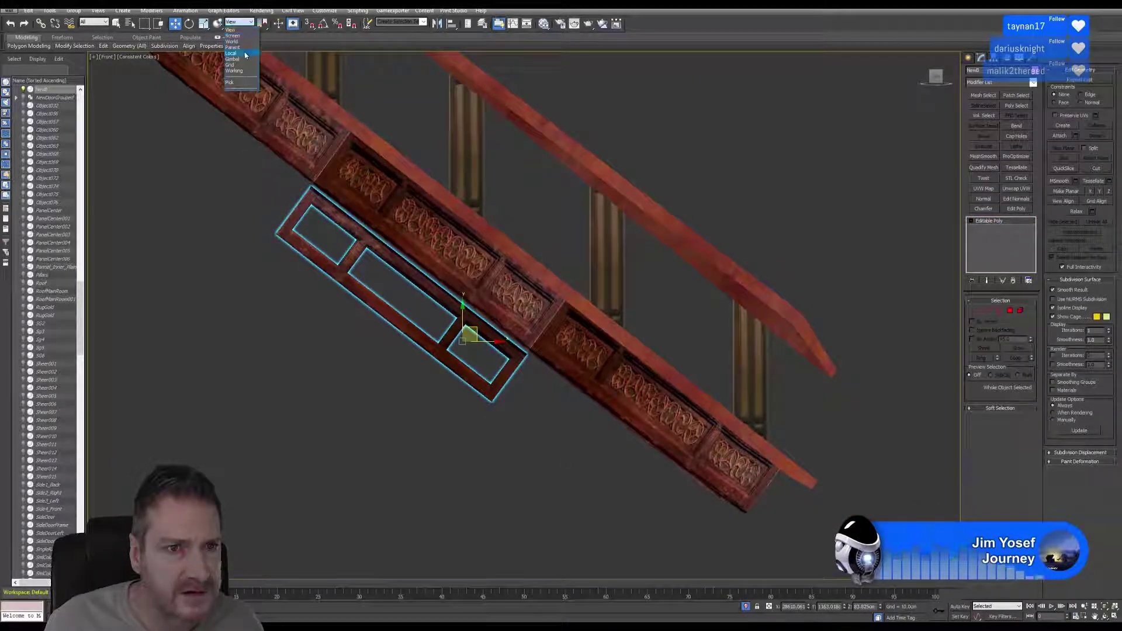
{"action": "left_click", "coordinate": [237, 51]}
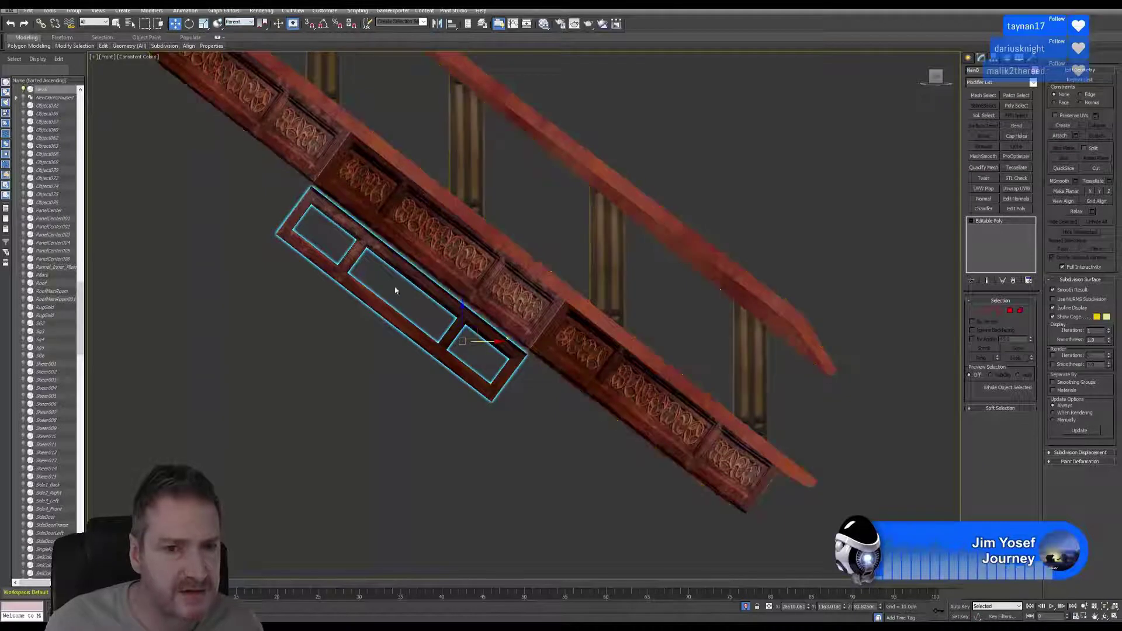
{"action": "left_click", "coordinate": [245, 22]}
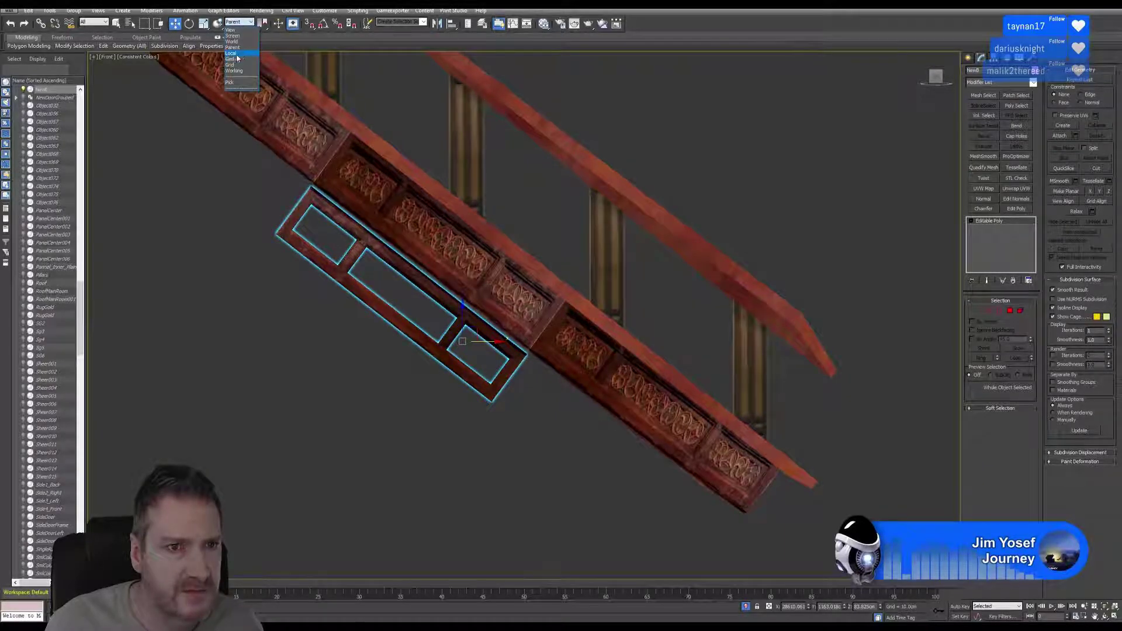
{"action": "left_click", "coordinate": [236, 58]}
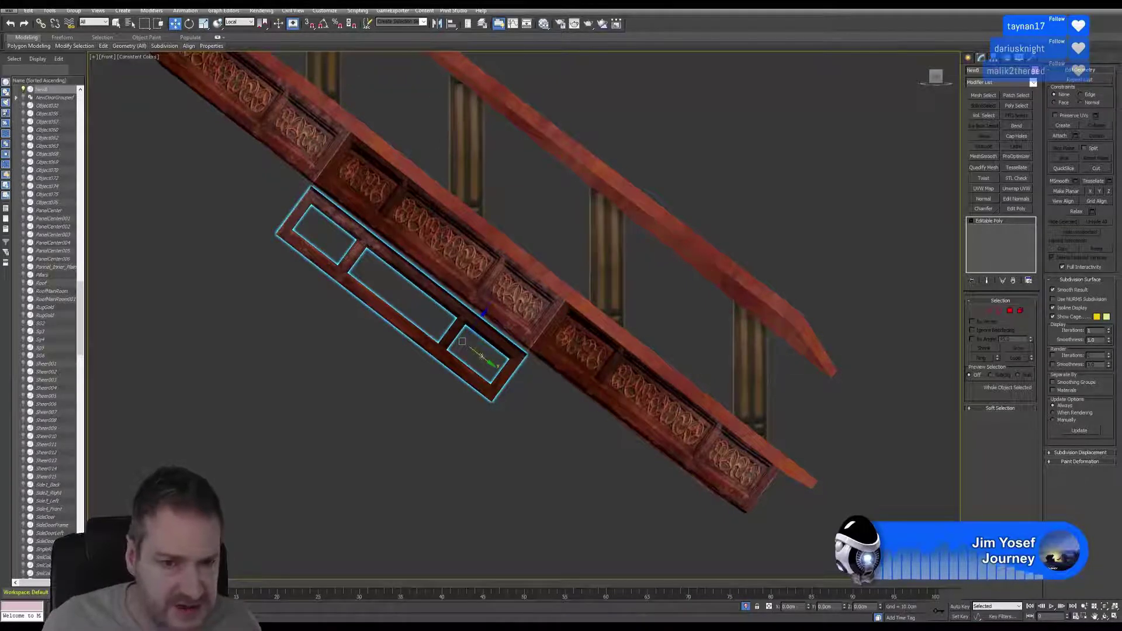
{"action": "mouse_move", "coordinate": [481, 356]}
{"action": "left_mouse_down", "text": "shift"}
{"action": "mouse_move", "coordinate": [571, 428]}
{"action": "mouse_move", "coordinate": [667, 568]}
{"action": "left_mouse_up", "text": "shift"}
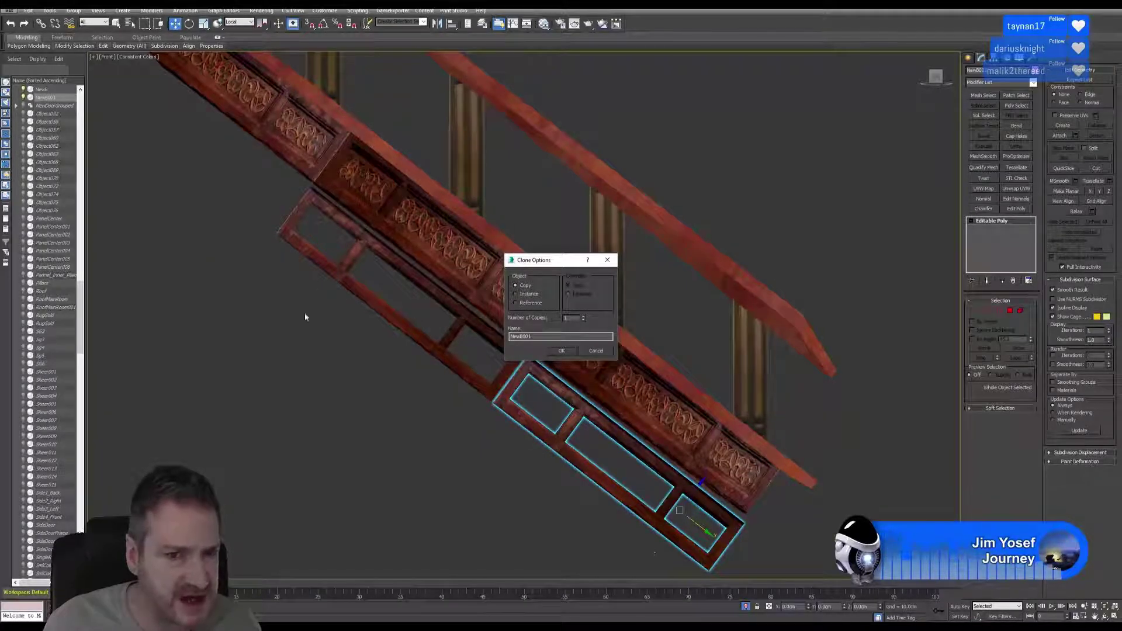
{"action": "left_click", "coordinate": [562, 350]}
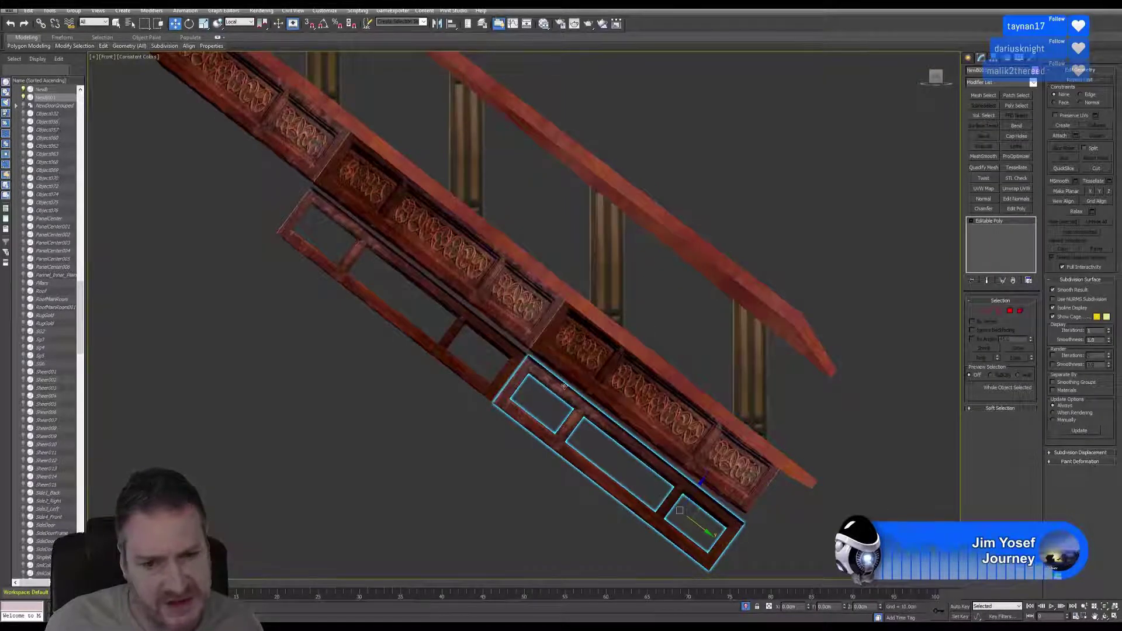
Clone the original NewB frame as a copy up the slope, end to end beside the upper carved section
{"action": "middle_click_drag", "start_coordinate": [288, 279], "coordinate": [421, 380]}
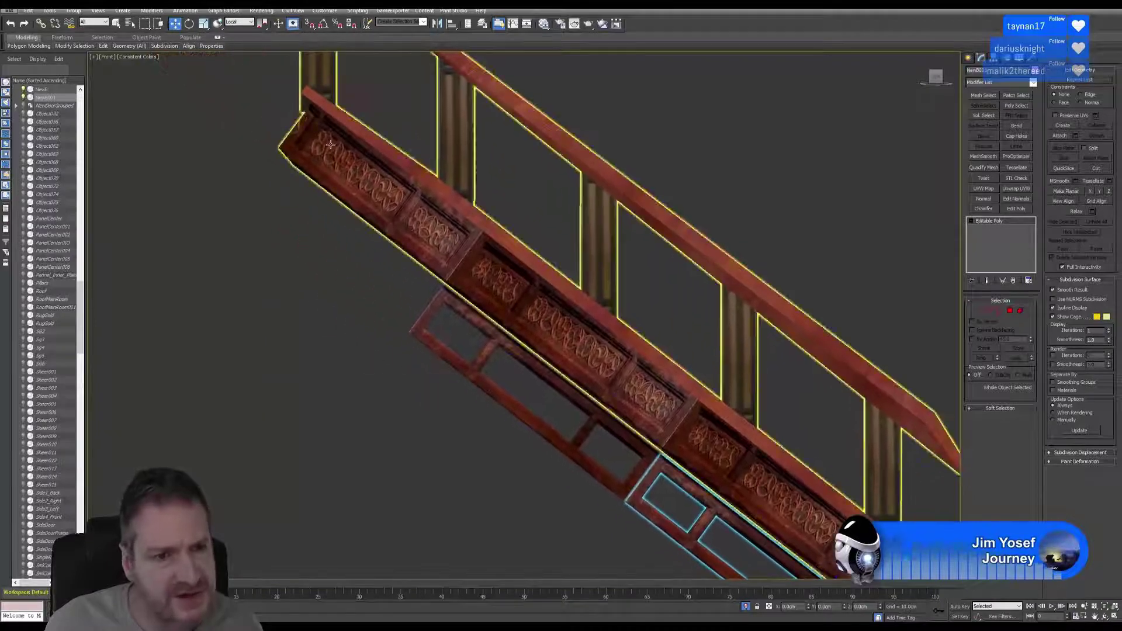
{"action": "left_click", "coordinate": [592, 420]}
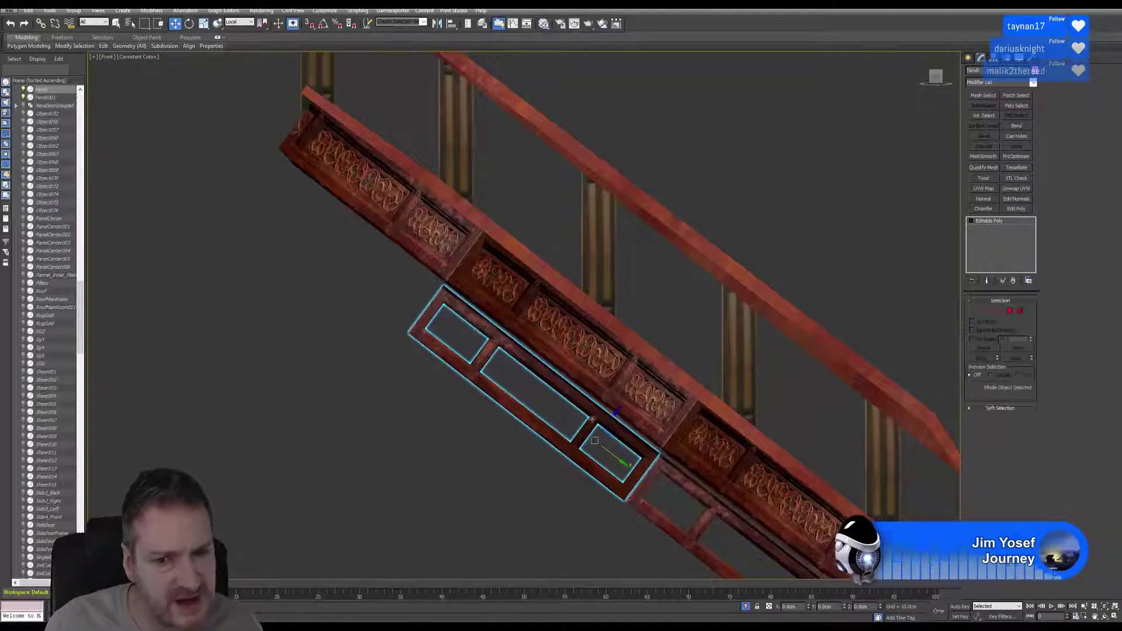
{"action": "mouse_move", "coordinate": [591, 420]}
{"action": "left_mouse_down"}
{"action": "mouse_move", "coordinate": [507, 350]}
{"action": "mouse_move", "coordinate": [392, 300]}
{"action": "left_mouse_up"}
{"action": "left_click", "coordinate": [567, 348]}
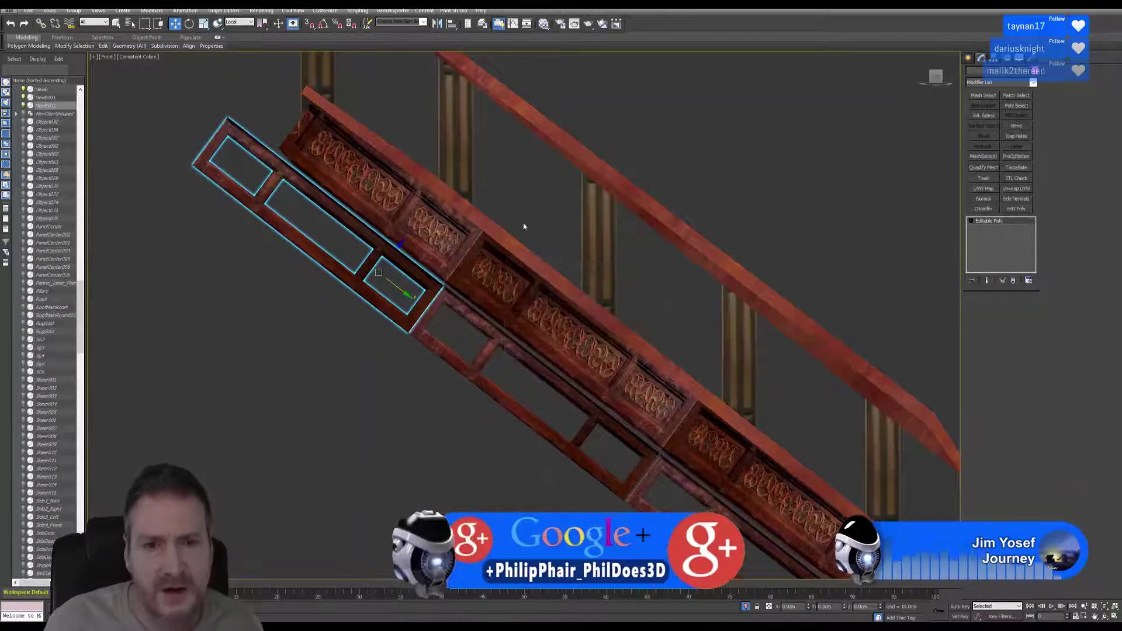
Select the lower divider's vertices in the upper frame copy and slide them slightly up the slope to match the carved divider
{"action": "middle_click_drag", "start_coordinate": [524, 227], "coordinate": [608, 268]}
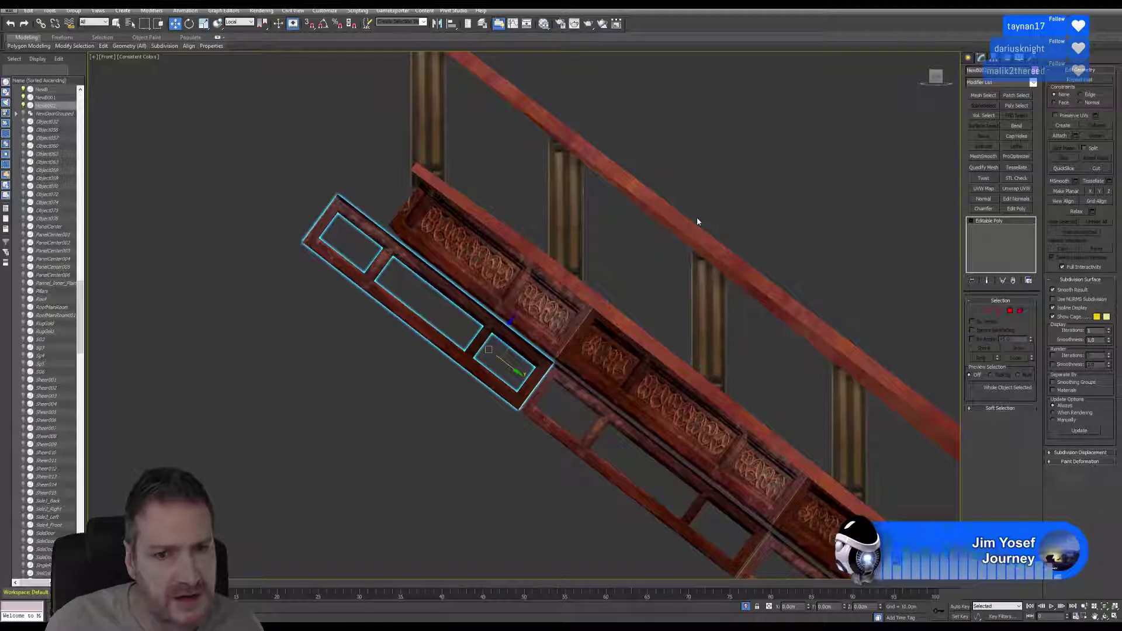
{"action": "left_click", "coordinate": [979, 309]}
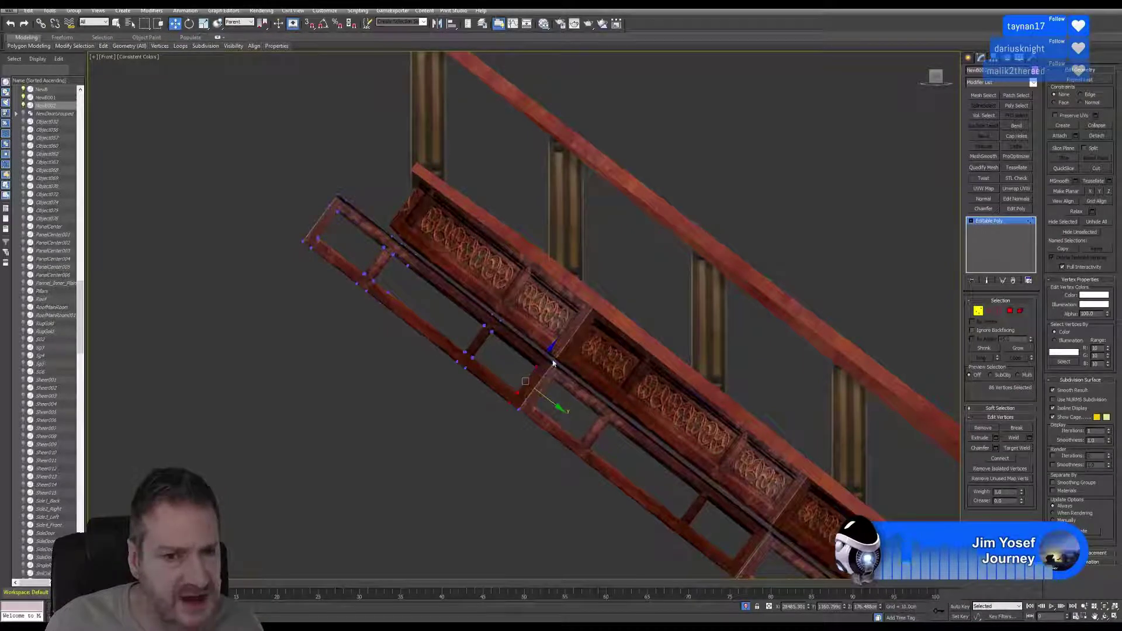
{"action": "scroll", "coordinate": [508, 332], "scroll_direction": "up", "scroll_amount": 4}
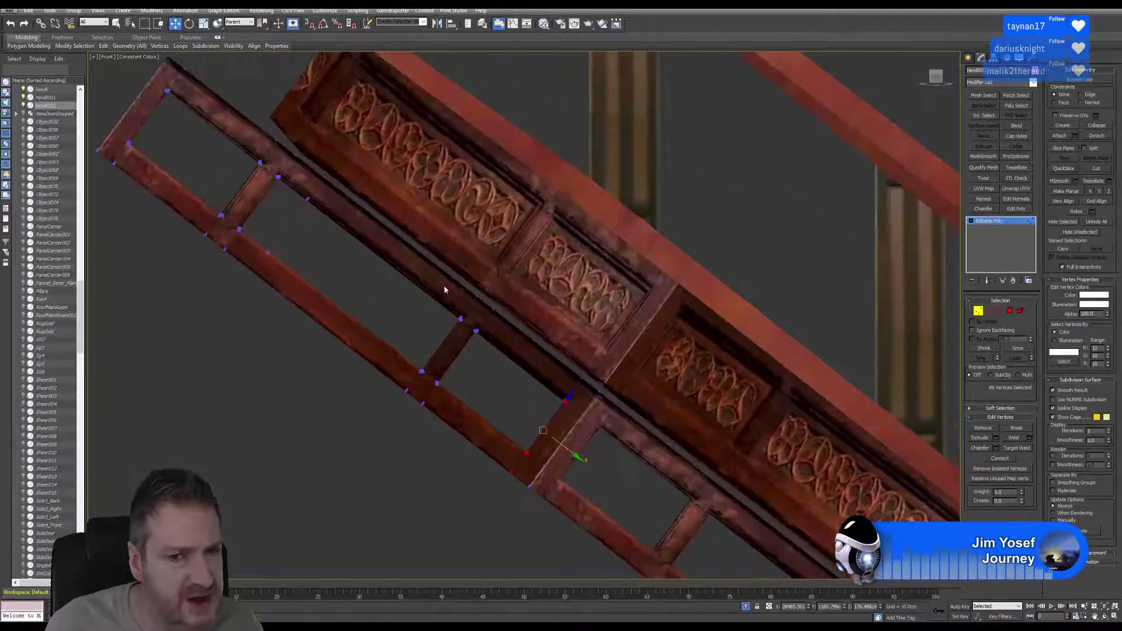
{"action": "left_click_drag", "start_coordinate": [500, 339], "coordinate": [500, 339]}
{"action": "left_click_drag", "start_coordinate": [443, 405], "coordinate": [445, 407]}
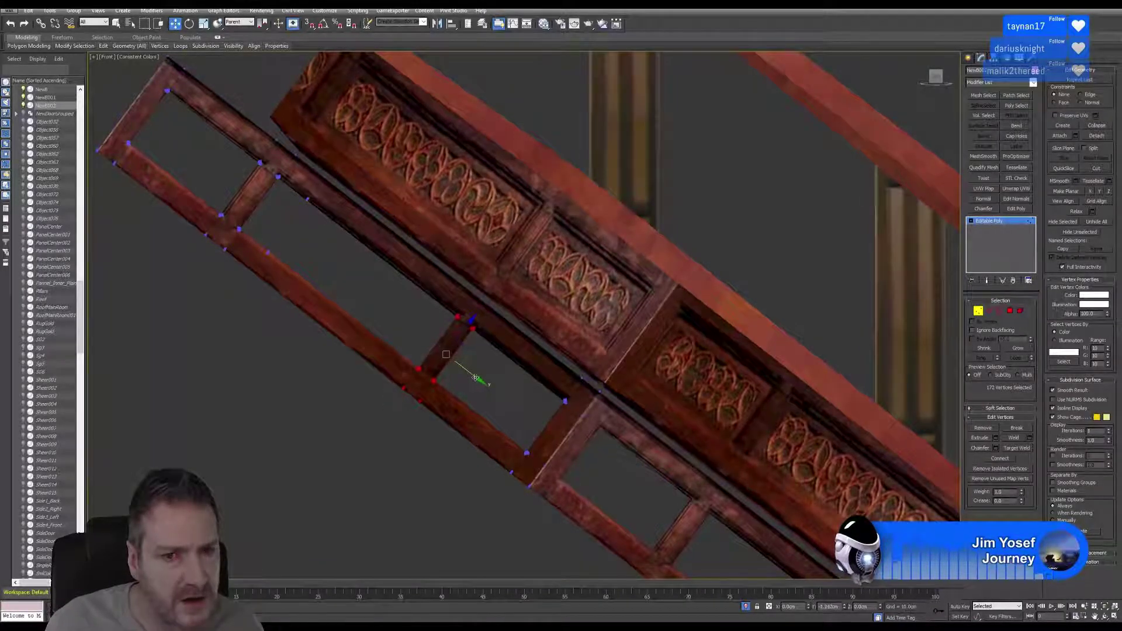
Use QuickSlice to cut across the upper frame copy along the upper side of its upper divider, and switch to polygon editing
{"action": "middle_click_drag", "start_coordinate": [373, 306], "coordinate": [454, 360]}
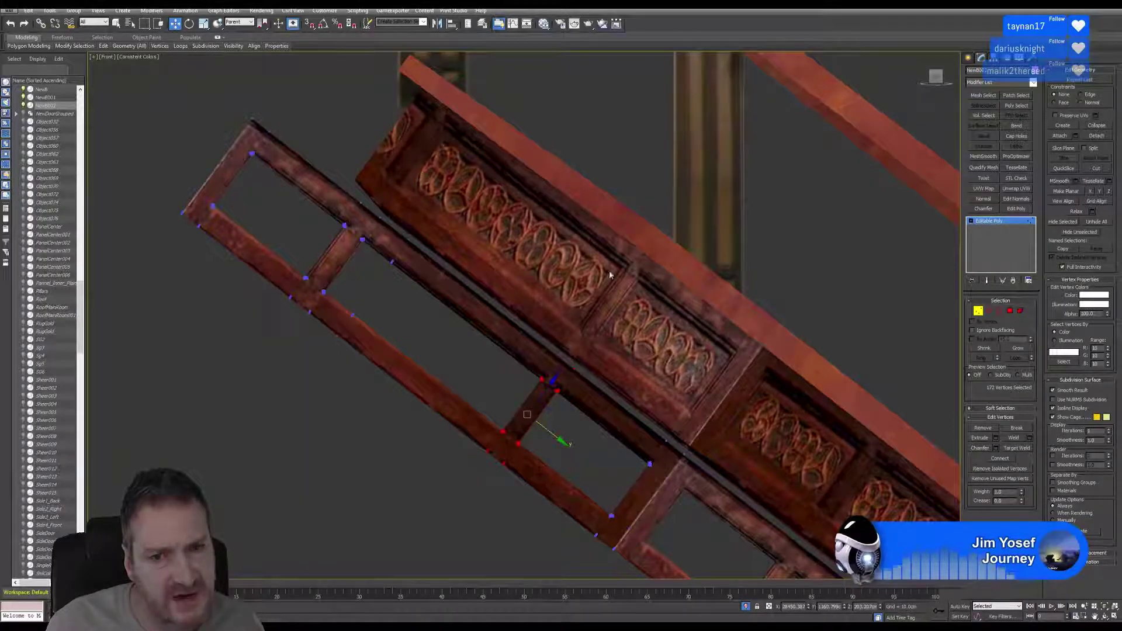
{"action": "middle_click_drag", "start_coordinate": [670, 349], "coordinate": [516, 242]}
{"action": "scroll", "coordinate": [518, 245], "scroll_direction": "down", "scroll_amount": 2}
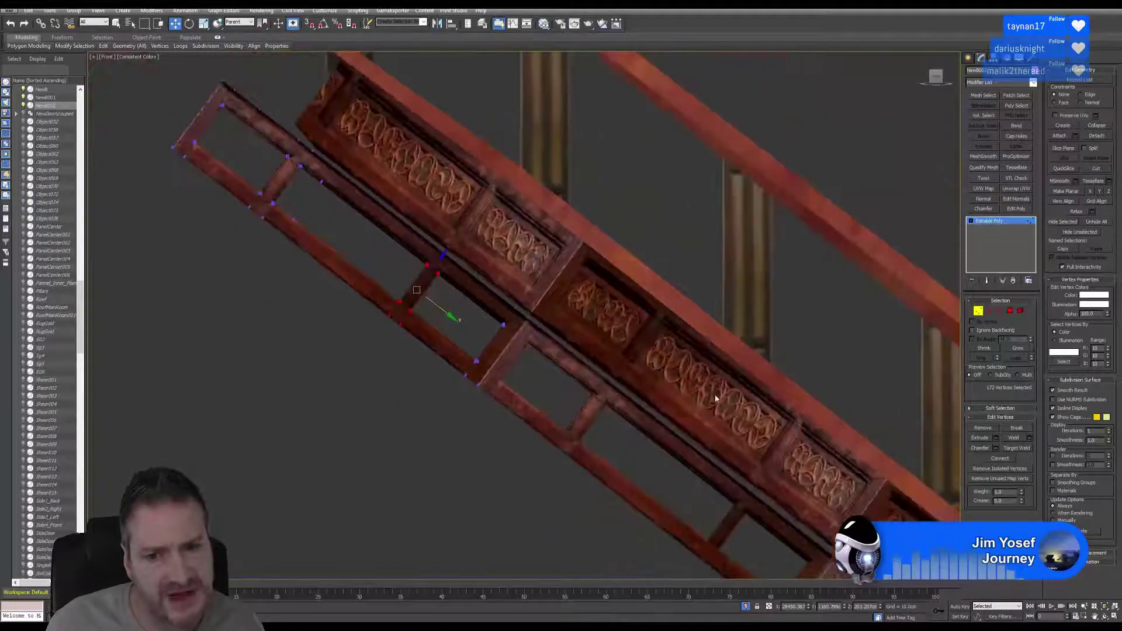
{"action": "middle_click_drag", "start_coordinate": [359, 214], "coordinate": [454, 283]}
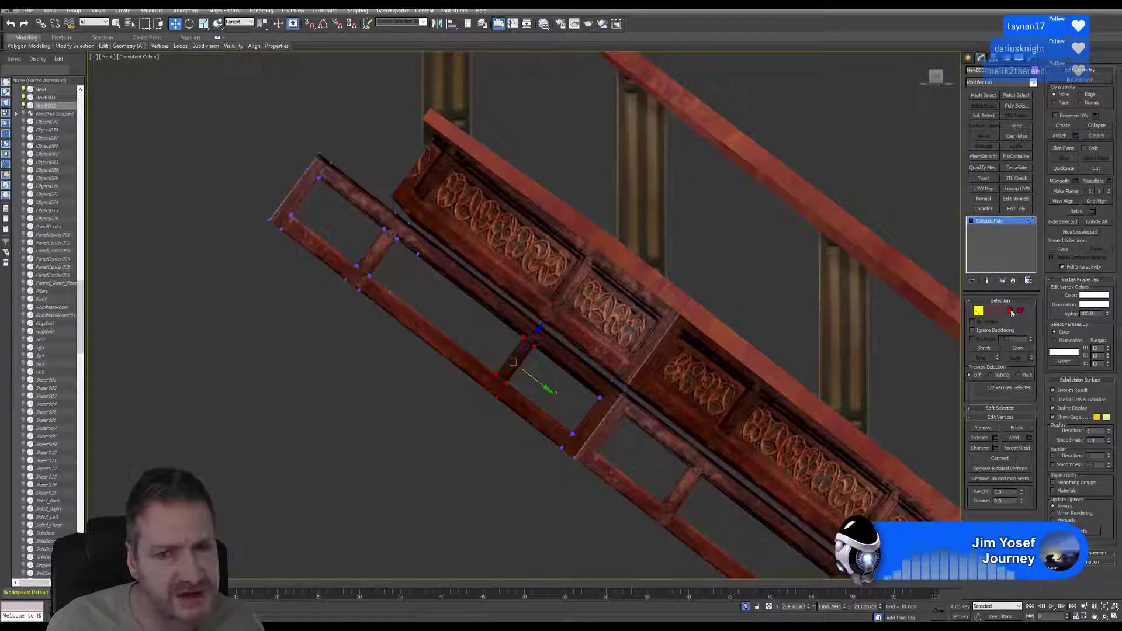
{"action": "left_click", "coordinate": [978, 310]}
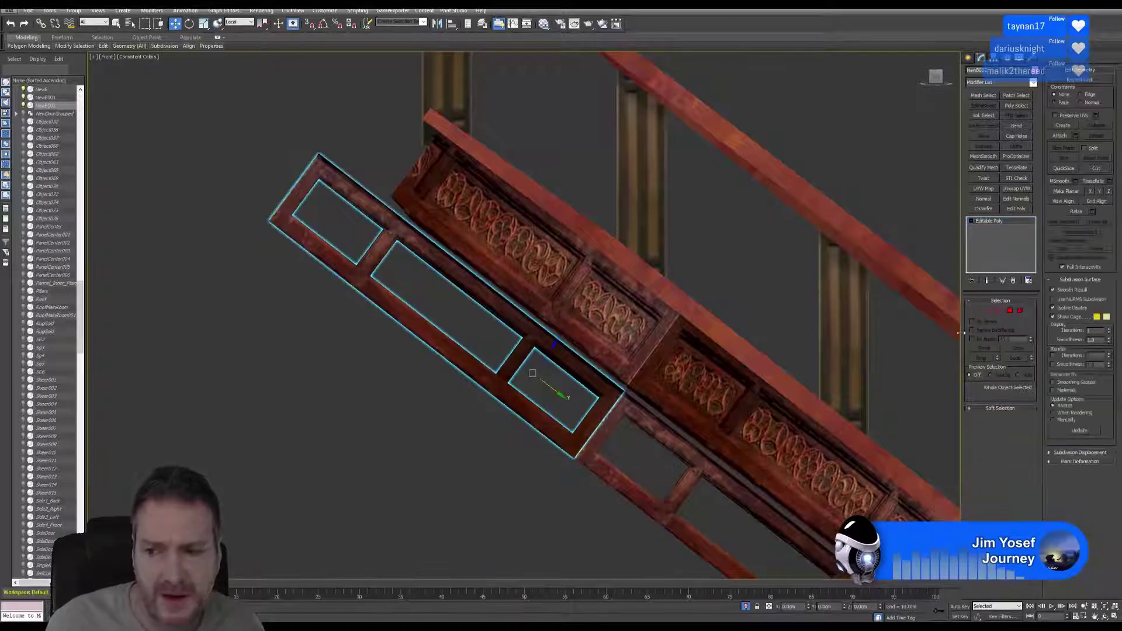
{"action": "left_click", "coordinate": [1063, 168]}
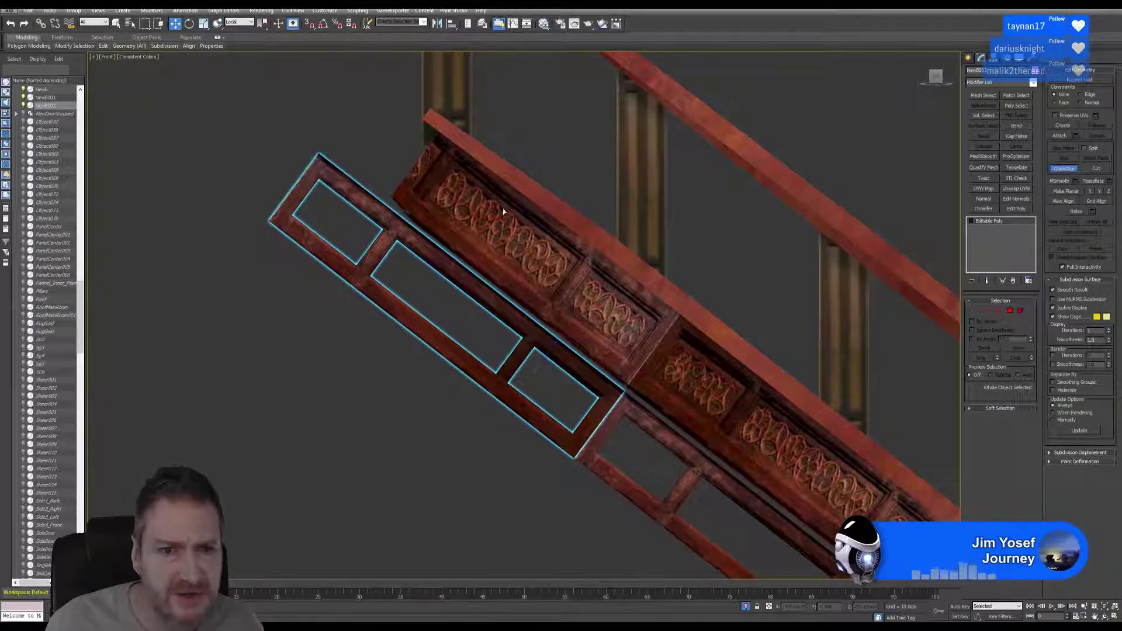
{"action": "middle_click_drag", "start_coordinate": [387, 223], "coordinate": [428, 235]}
{"action": "scroll", "coordinate": [428, 236], "scroll_direction": "up", "scroll_amount": 6}
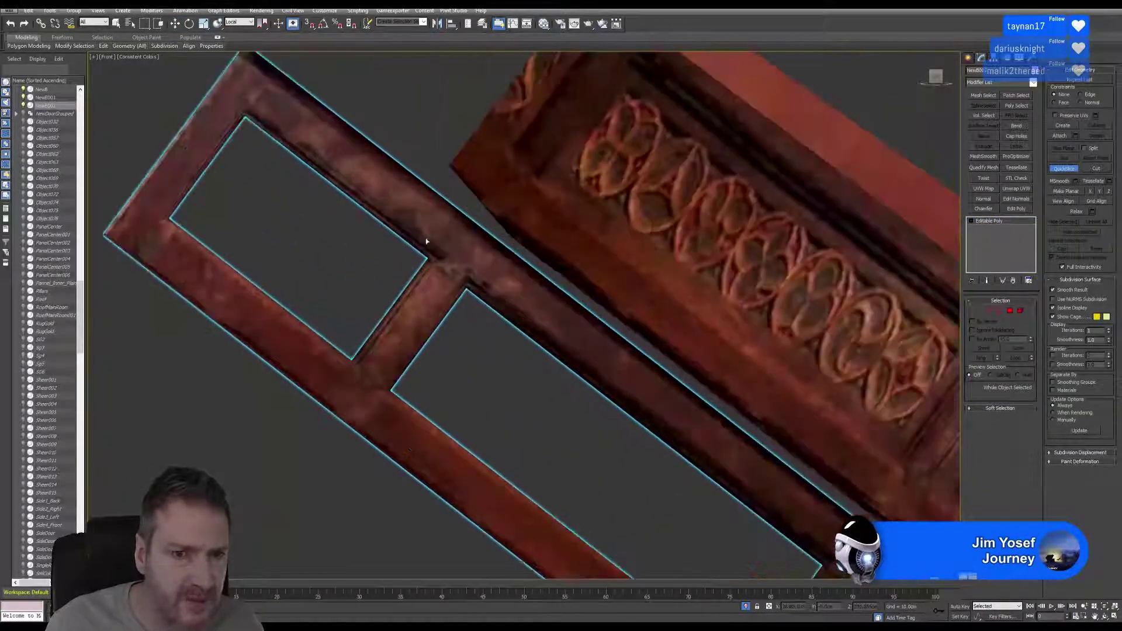
{"action": "left_click", "coordinate": [462, 205]}
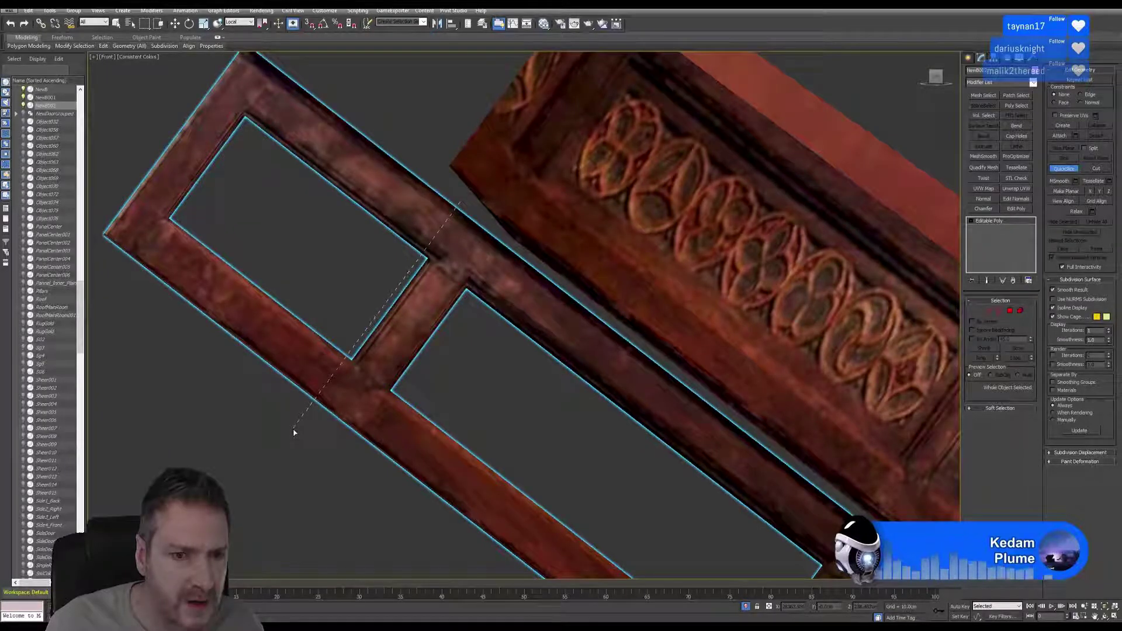
{"action": "key", "text": "w"}
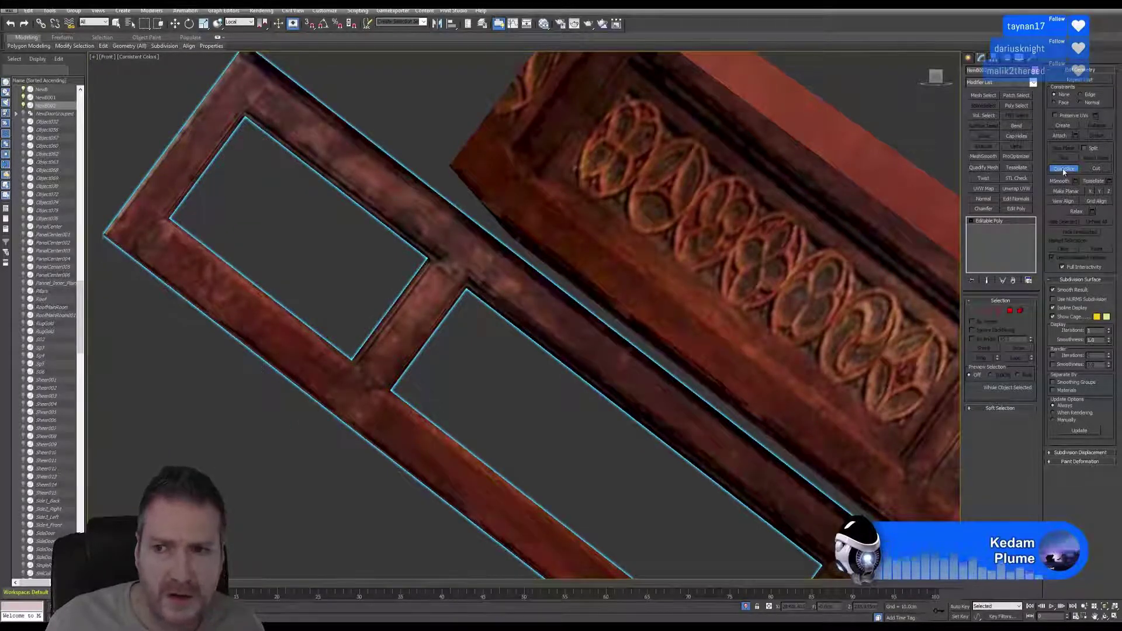
{"action": "left_click", "coordinate": [1010, 311]}
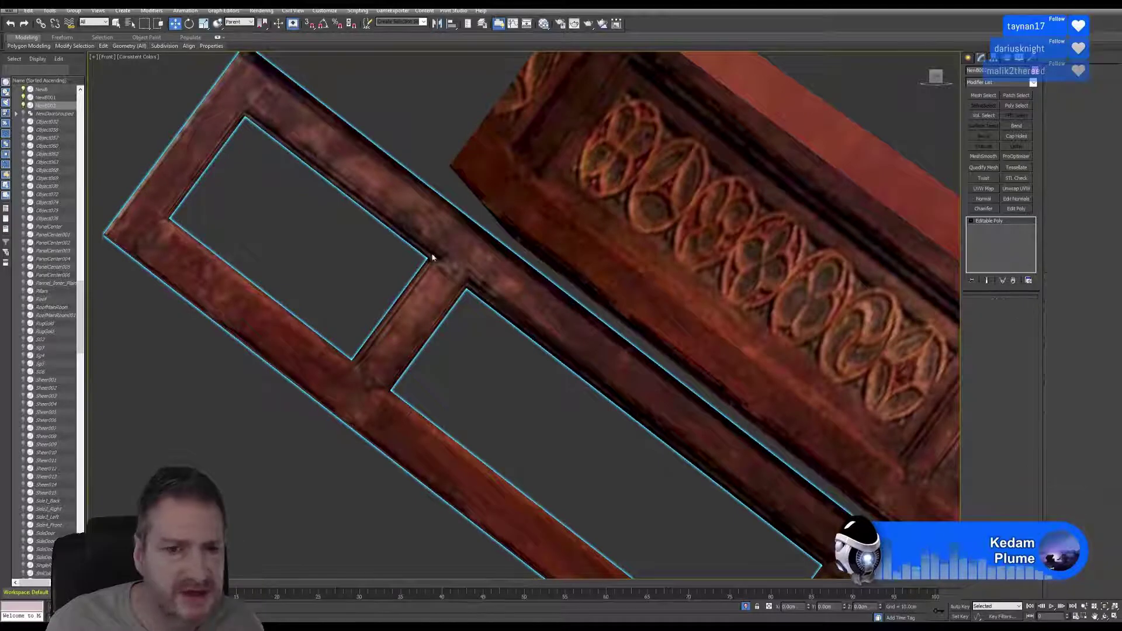
Delete all polygons of the upper frame copy that lie beyond the cut, including the leftover strip along its lower edge
{"action": "key", "text": "ctrl+a"}
{"action": "scroll", "coordinate": [351, 245], "scroll_direction": "down", "scroll_amount": 3}
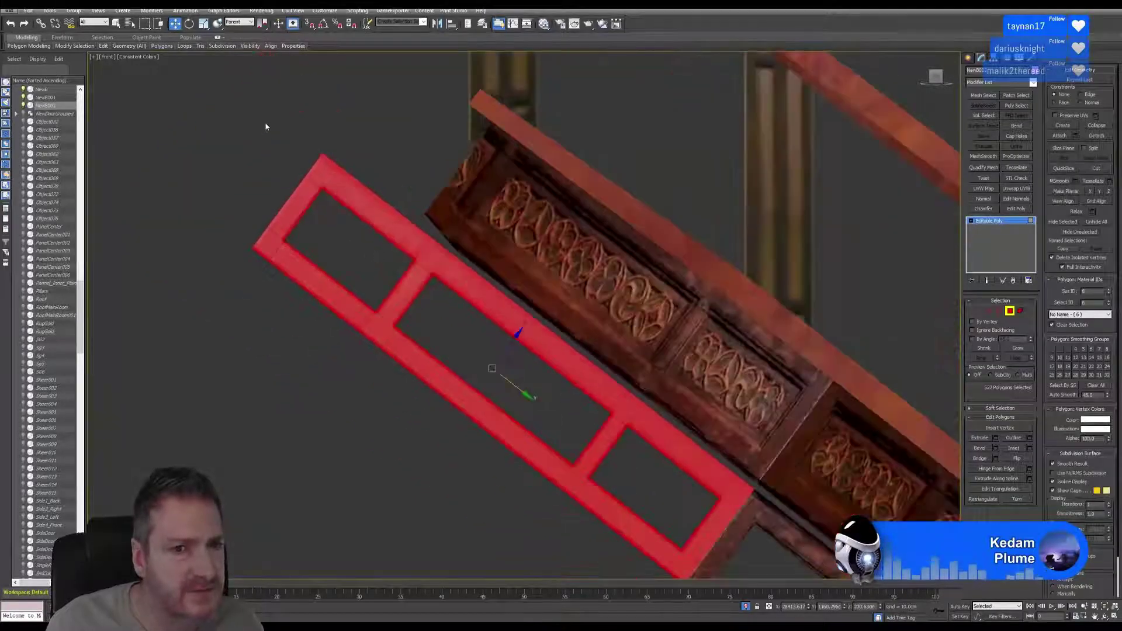
{"action": "left_click_drag", "start_coordinate": [266, 126], "coordinate": [393, 261]}
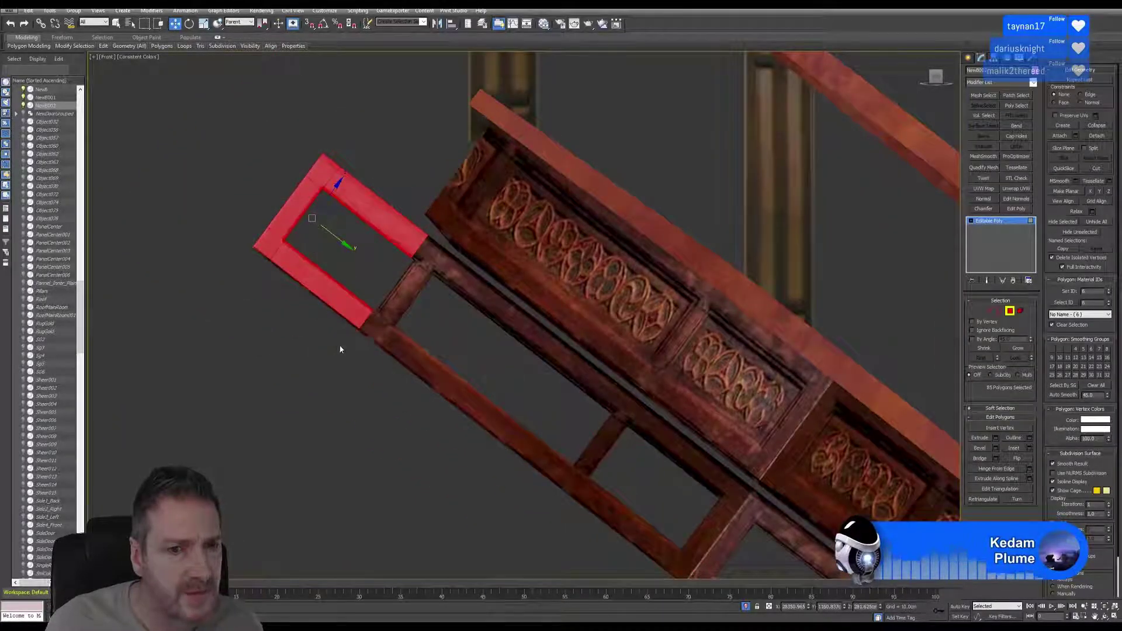
{"action": "key", "text": "Delete"}
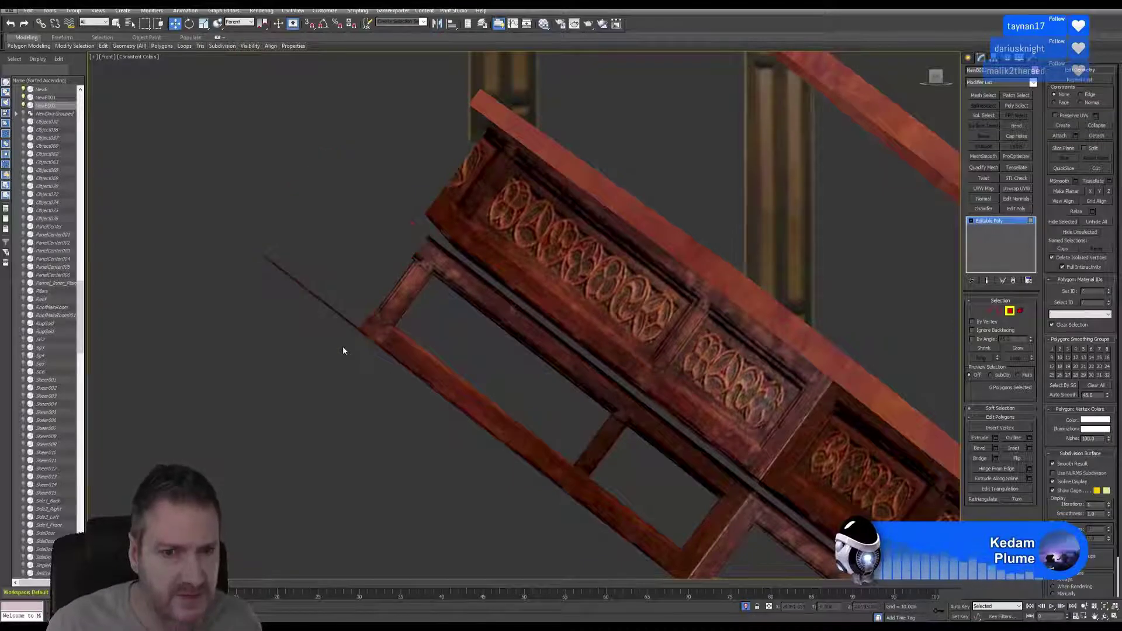
{"action": "left_click_drag", "start_coordinate": [312, 328], "coordinate": [311, 329]}
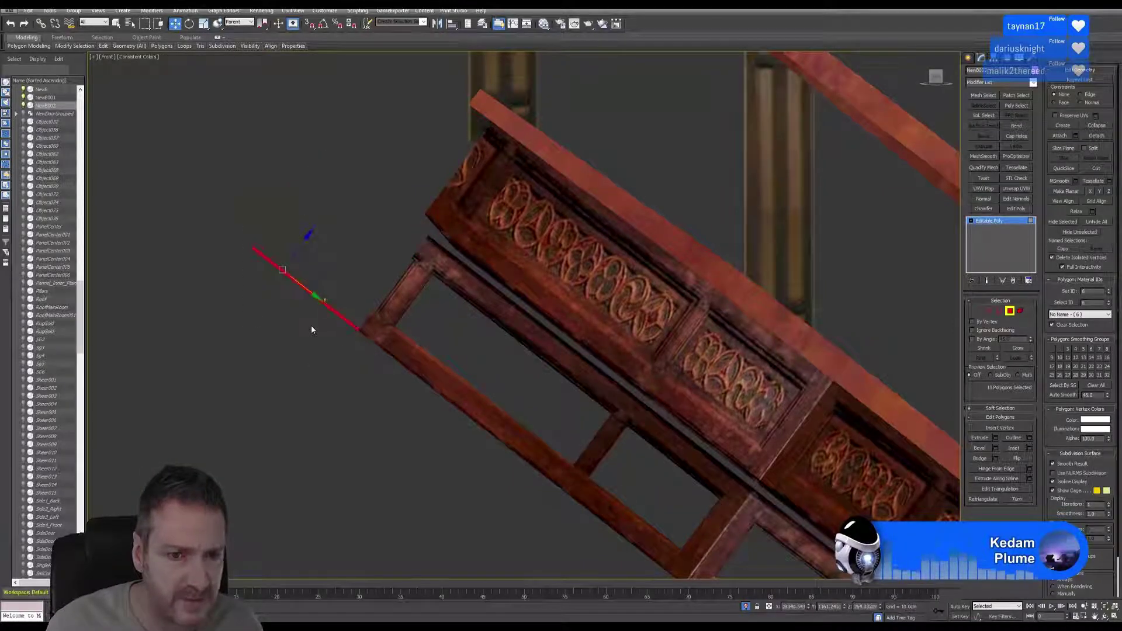
{"action": "key", "text": "Delete"}
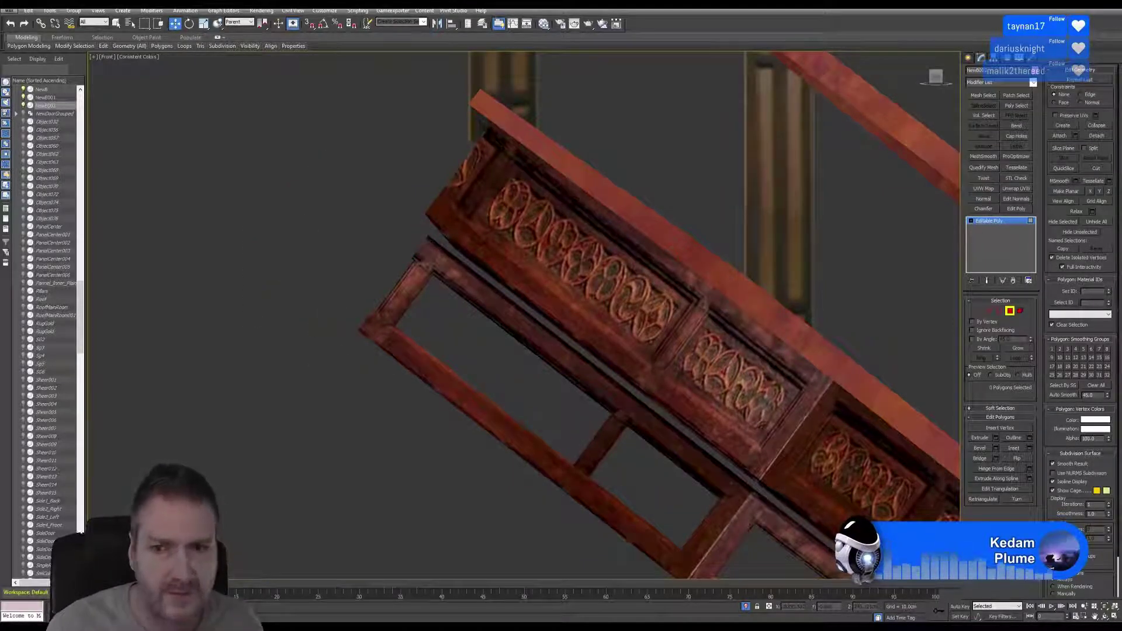
Select the vertices at the upper frame copy's cut end and slide them slightly down the slope
{"action": "left_click", "coordinate": [980, 311]}
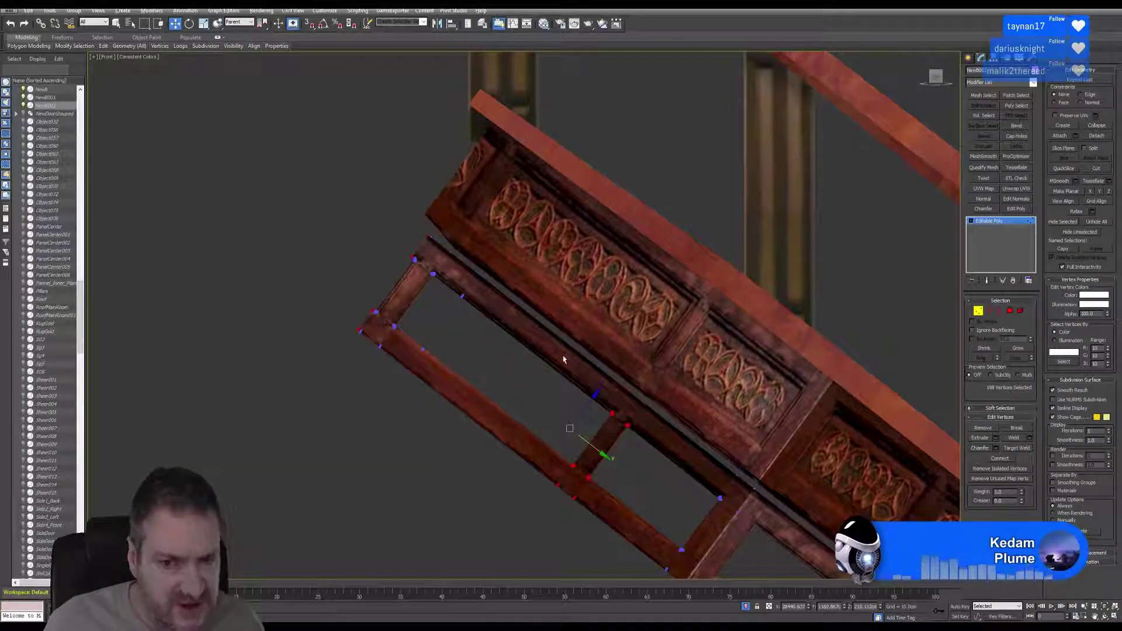
{"action": "left_click_drag", "start_coordinate": [659, 464], "coordinate": [655, 461], "text": "alt"}
{"action": "left_click_drag", "start_coordinate": [614, 540], "coordinate": [614, 541], "text": "alt"}
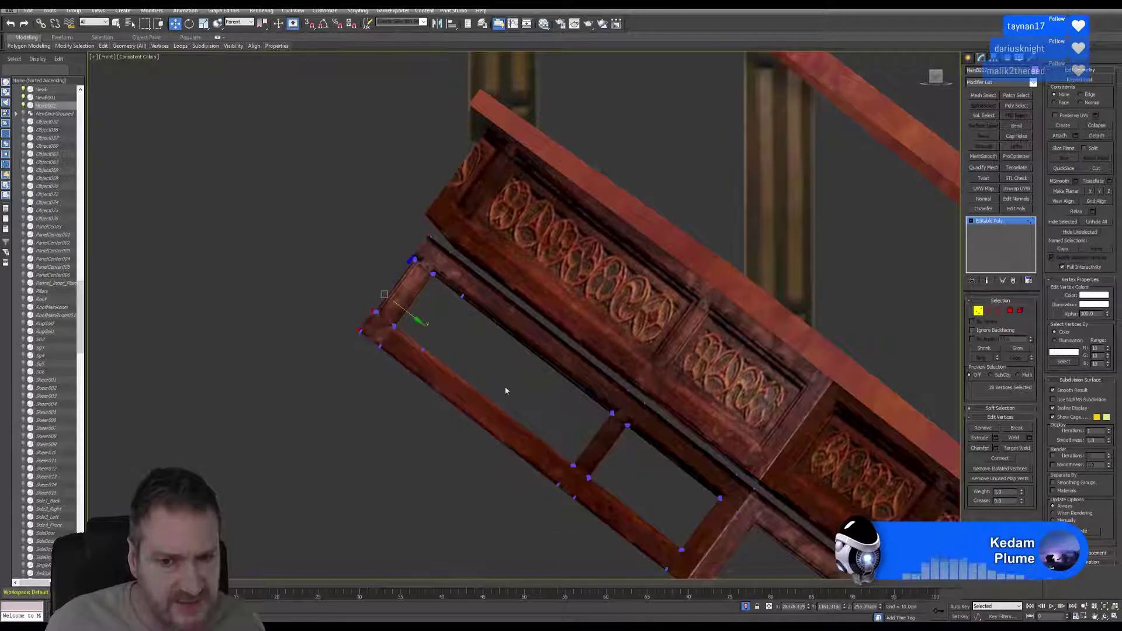
{"action": "scroll", "coordinate": [470, 328], "scroll_direction": "up", "scroll_amount": 5}
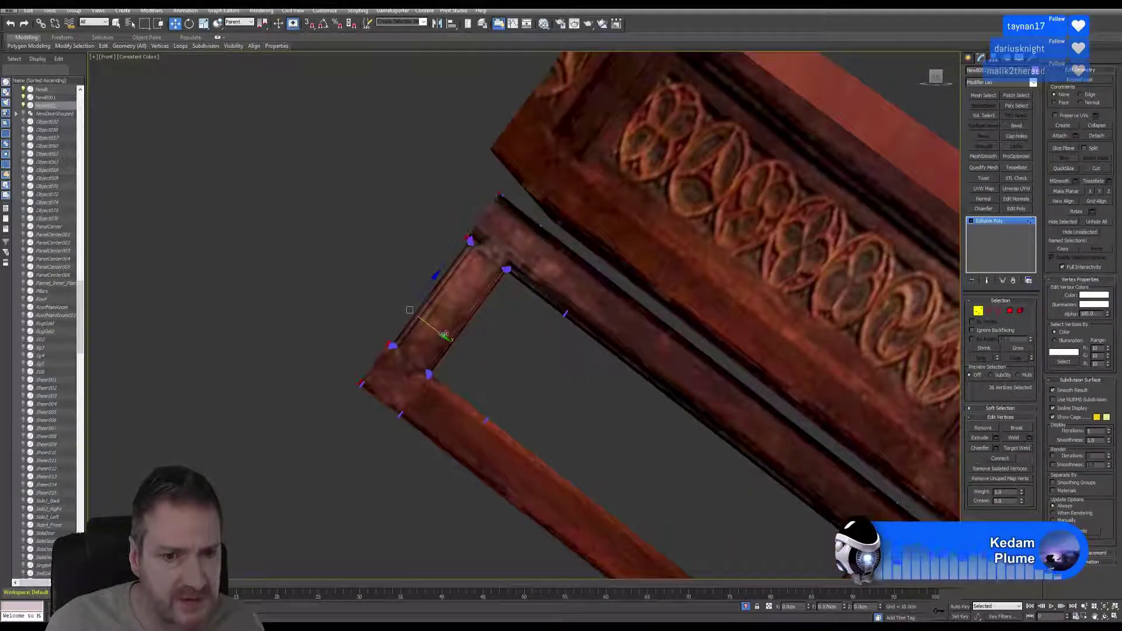
{"action": "left_click_drag", "start_coordinate": [444, 335], "coordinate": [450, 337]}
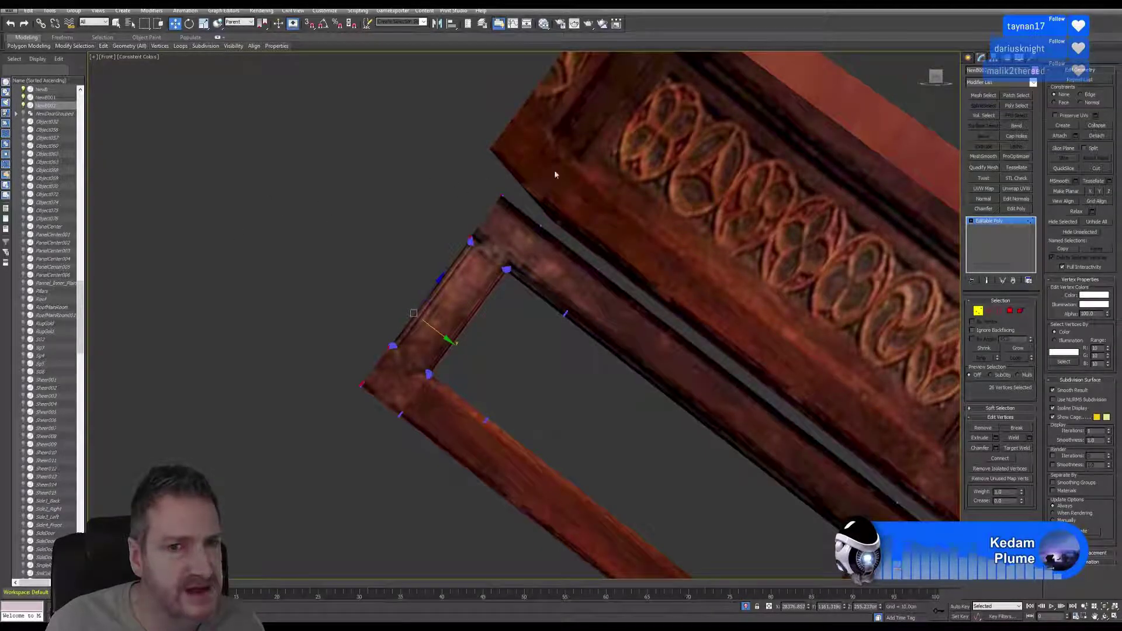
Leave vertex editing, select all three frames, and move them perpendicular to the slope in Local coordinates until they overlay the carved panels
{"action": "scroll", "coordinate": [545, 281], "scroll_direction": "down", "scroll_amount": 4}
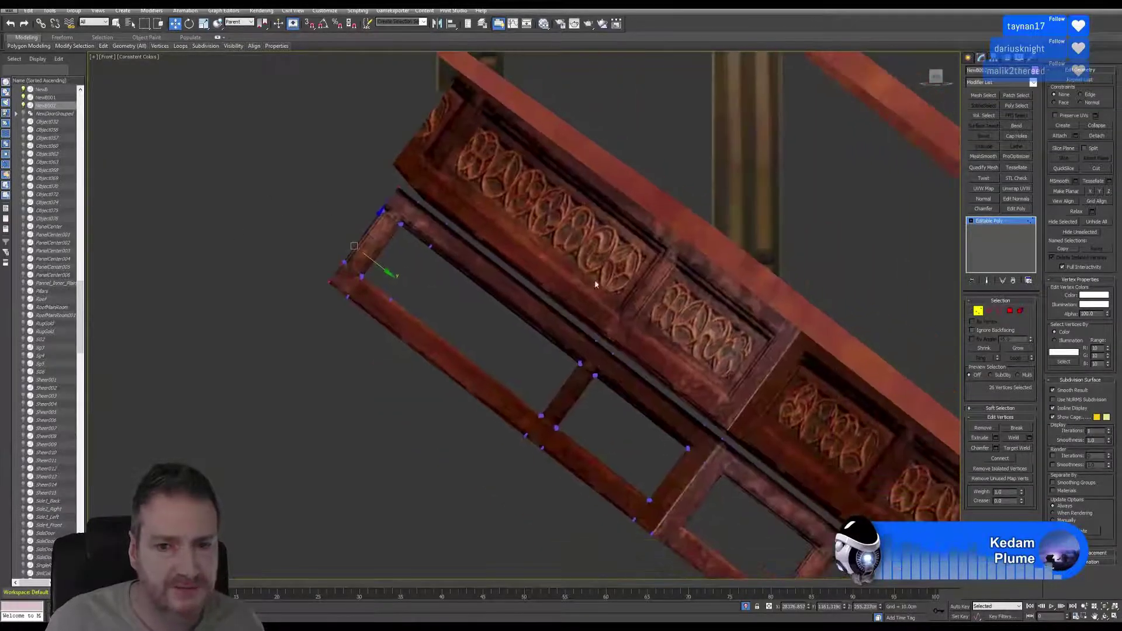
{"action": "key", "text": "1"}
{"action": "middle_click_drag", "start_coordinate": [622, 310], "coordinate": [578, 275]}
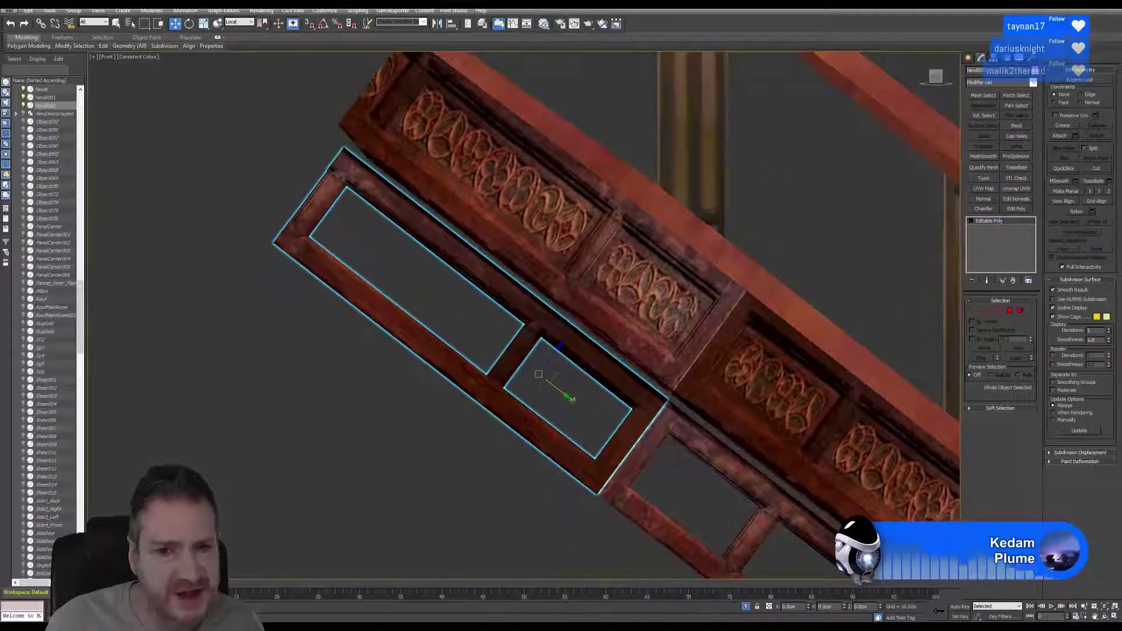
{"action": "middle_click_drag", "start_coordinate": [677, 386], "coordinate": [557, 298]}
{"action": "scroll", "coordinate": [557, 298], "scroll_direction": "down", "scroll_amount": 2}
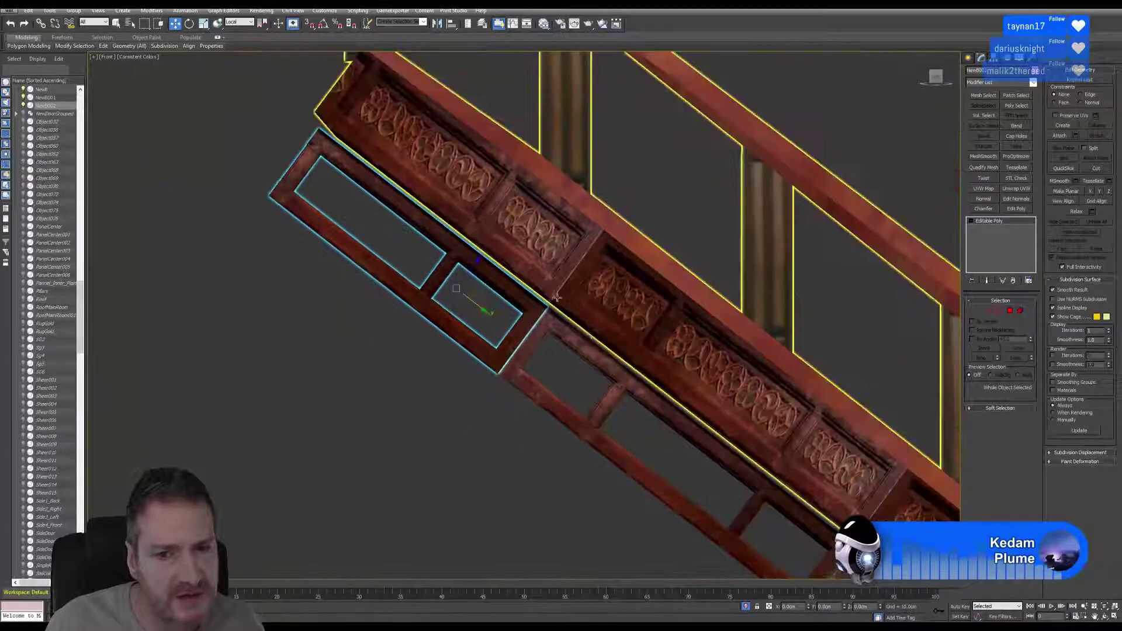
{"action": "middle_click_drag", "start_coordinate": [690, 434], "coordinate": [553, 321]}
{"action": "scroll", "coordinate": [553, 321], "scroll_direction": "down", "scroll_amount": 2}
{"action": "left_click", "coordinate": [558, 327], "text": "ctrl"}
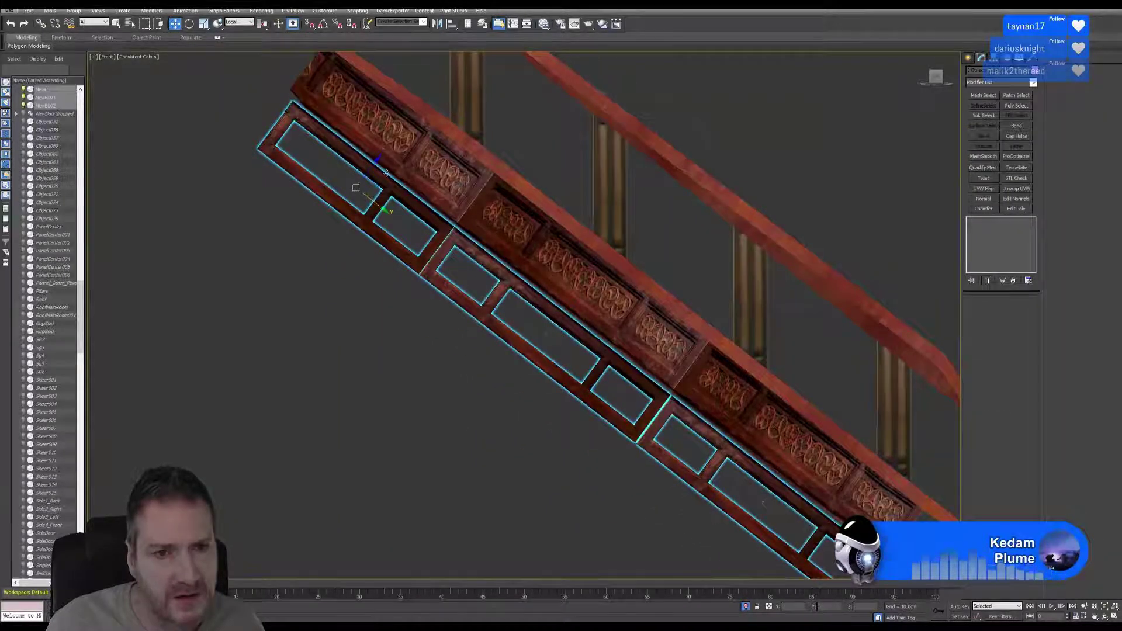
{"action": "left_click_drag", "start_coordinate": [372, 167], "coordinate": [424, 124]}
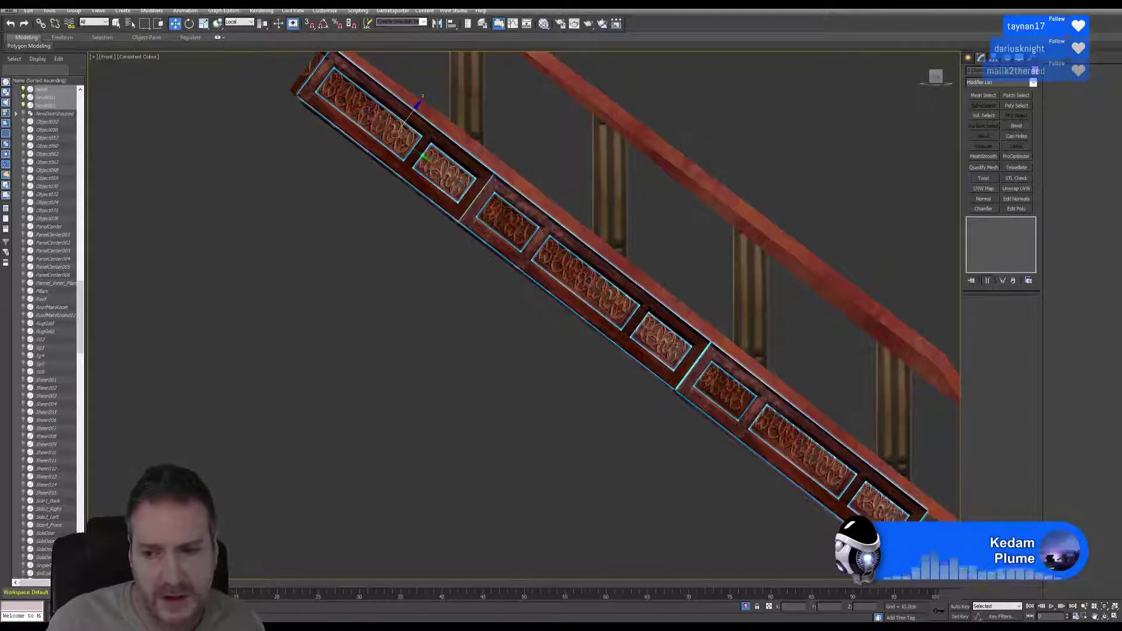
In the Top view, move the three frames across the gap up to the face of the railing
{"action": "left_click", "coordinate": [1102, 619]}
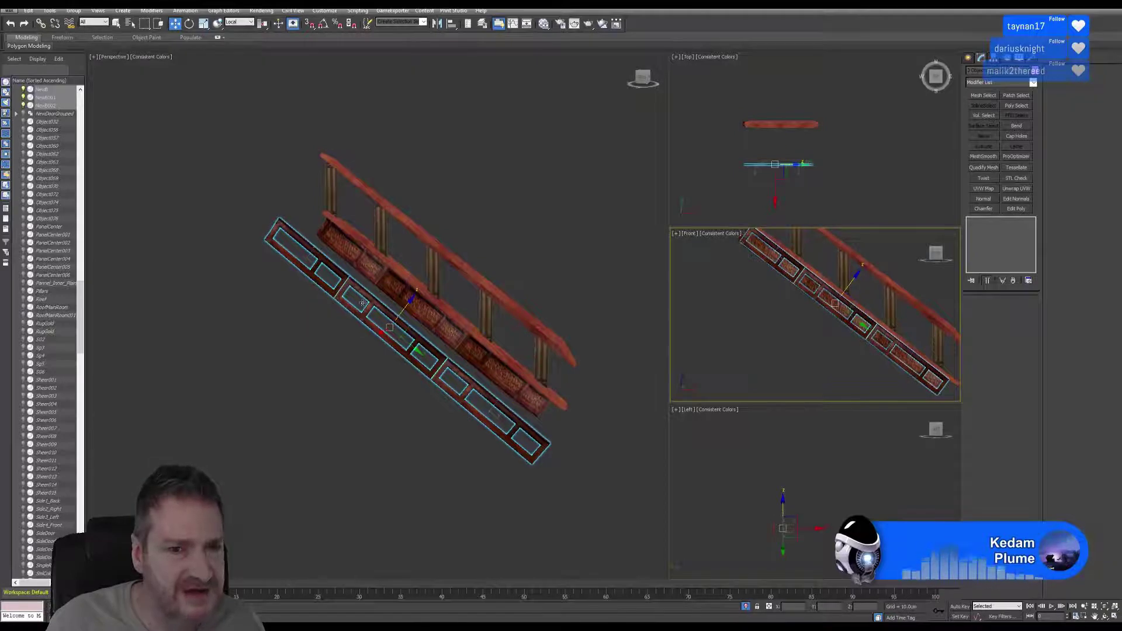
{"action": "middle_click_drag", "start_coordinate": [778, 187], "coordinate": [787, 190]}
{"action": "left_click", "coordinate": [810, 167]}
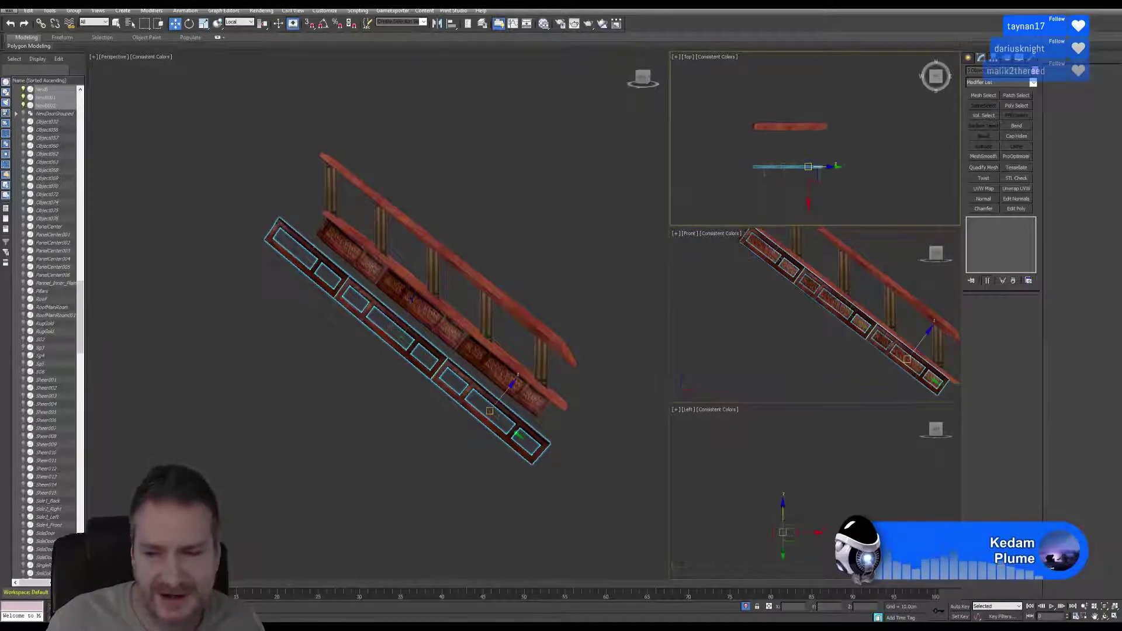
{"action": "key", "text": "alt+w"}
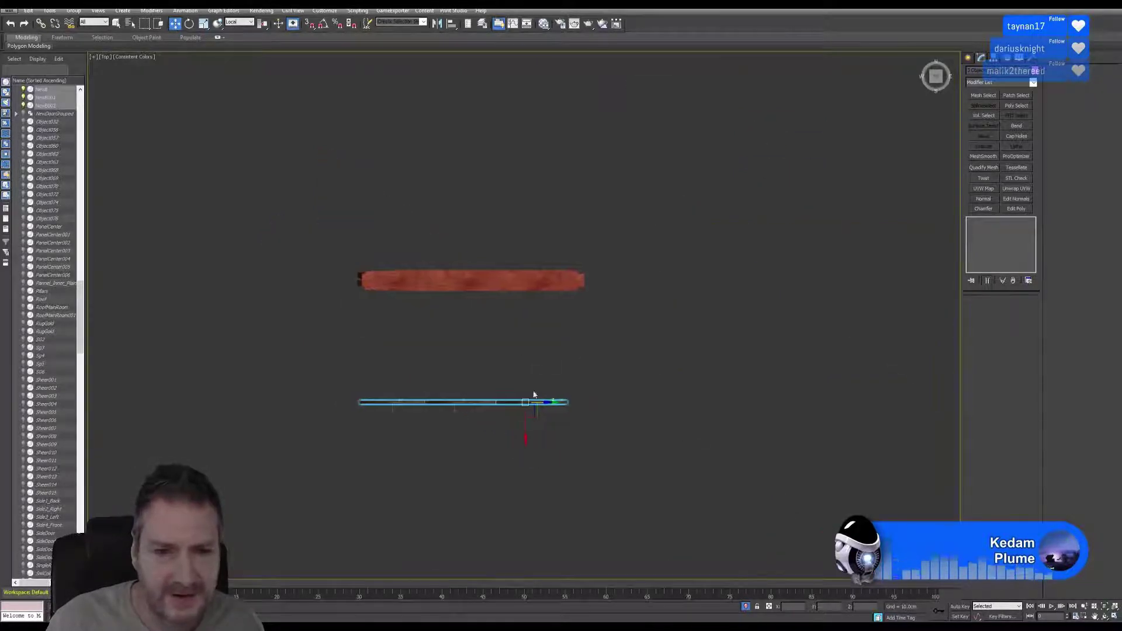
{"action": "left_click_drag", "start_coordinate": [526, 438], "coordinate": [545, 329]}
In the Perspective view, push the three frames inward against the carved base so they sit beneath the ledge
{"action": "left_click", "coordinate": [1115, 616]}
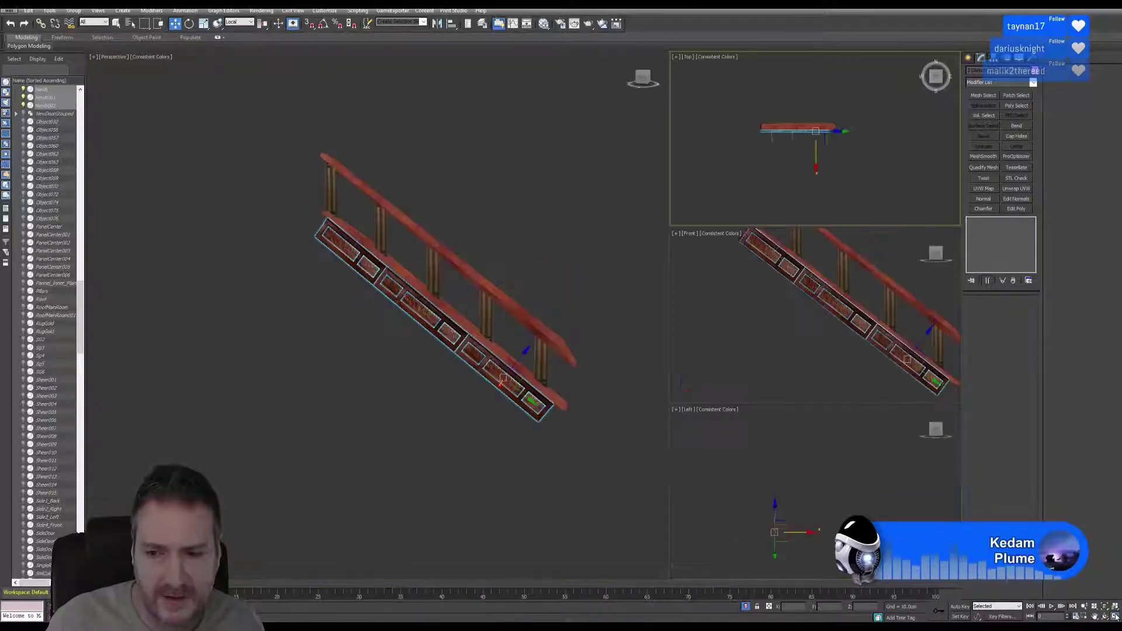
{"action": "middle_click_drag", "start_coordinate": [438, 352], "coordinate": [402, 366]}
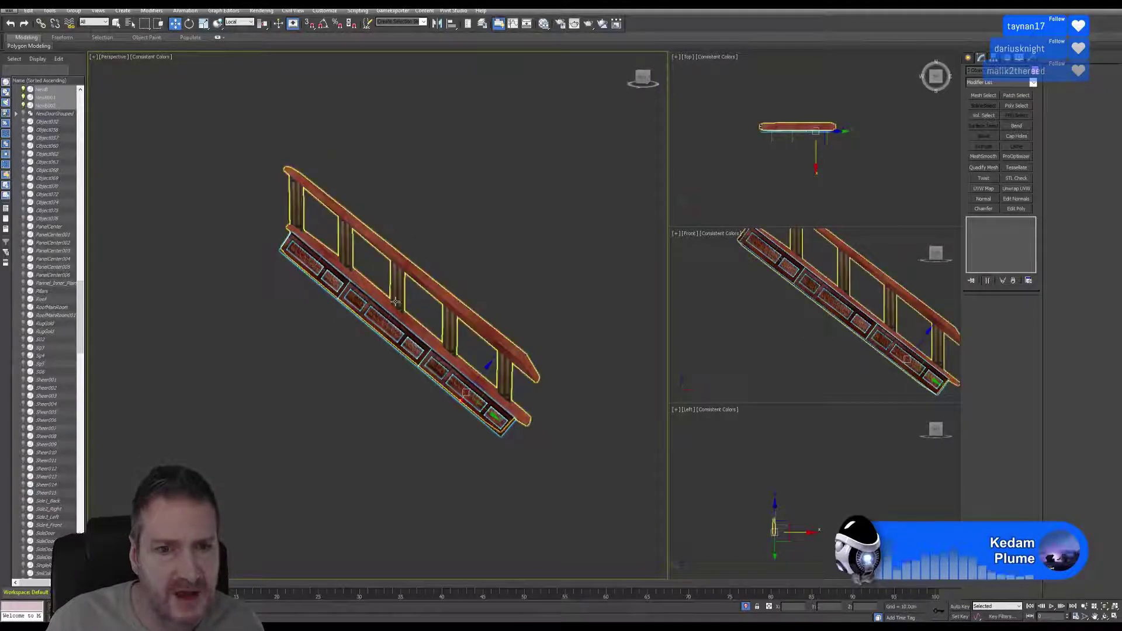
{"action": "scroll", "coordinate": [402, 313], "scroll_direction": "up", "scroll_amount": 5}
{"action": "scroll", "coordinate": [364, 297], "scroll_direction": "up", "scroll_amount": 3}
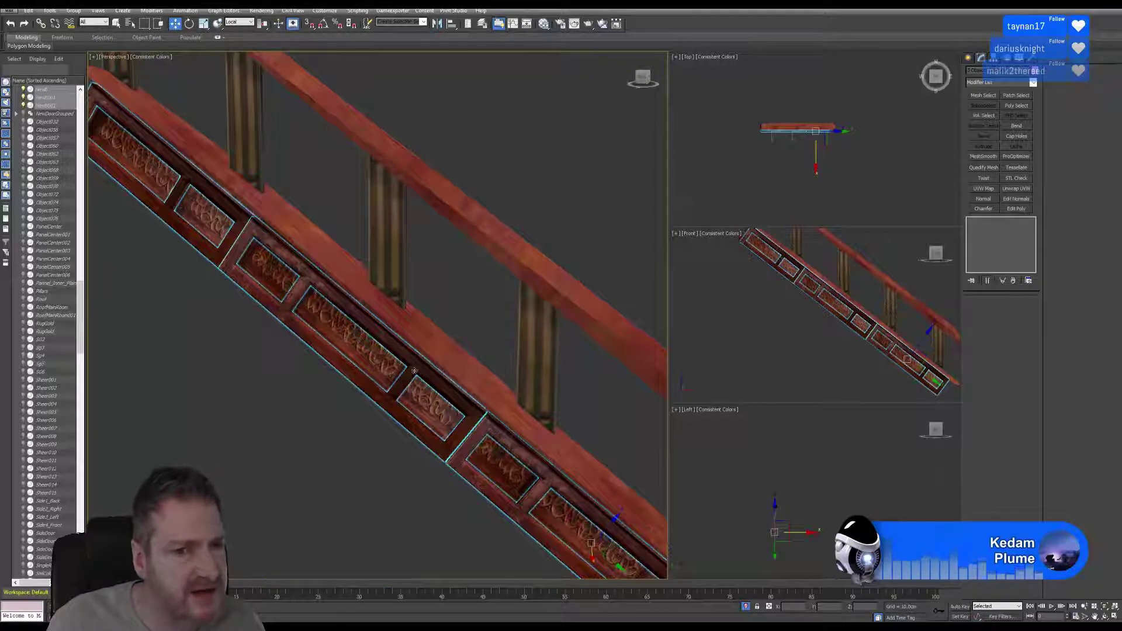
{"action": "left_click", "coordinate": [1105, 617]}
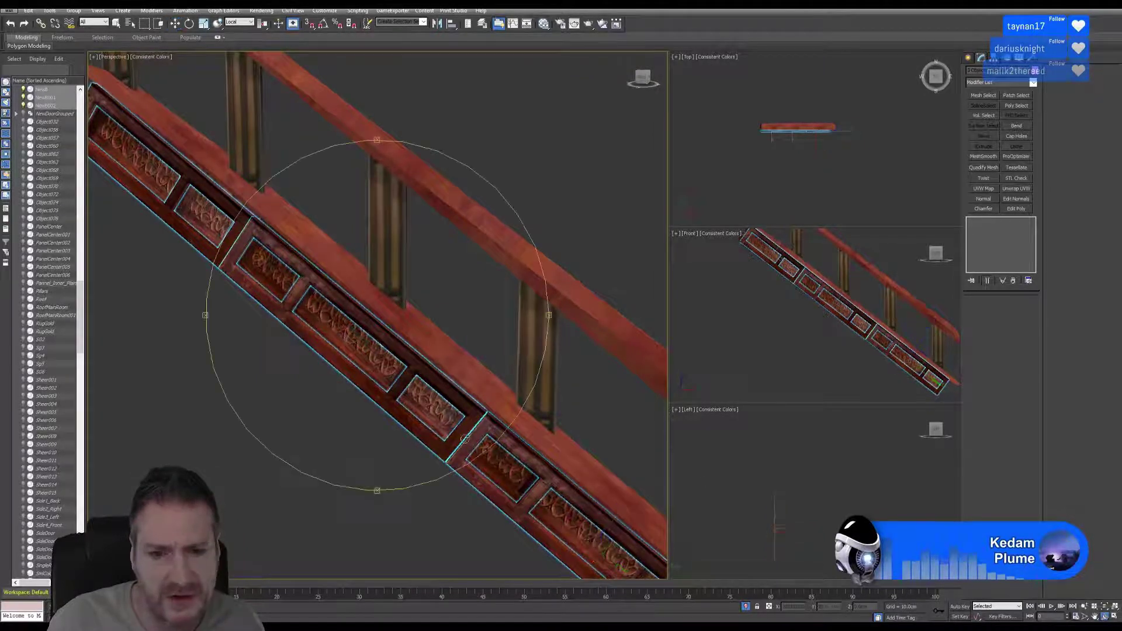
{"action": "left_click_drag", "start_coordinate": [319, 356], "coordinate": [298, 292]}
{"action": "left_click", "coordinate": [175, 25]}
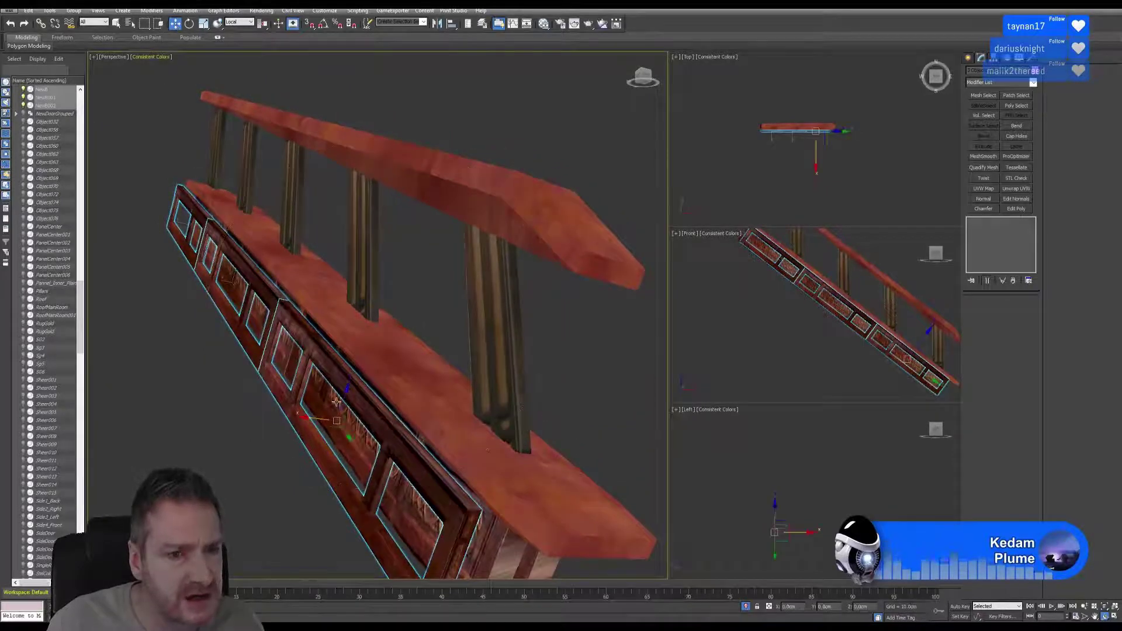
{"action": "left_click_drag", "start_coordinate": [313, 419], "coordinate": [349, 413]}
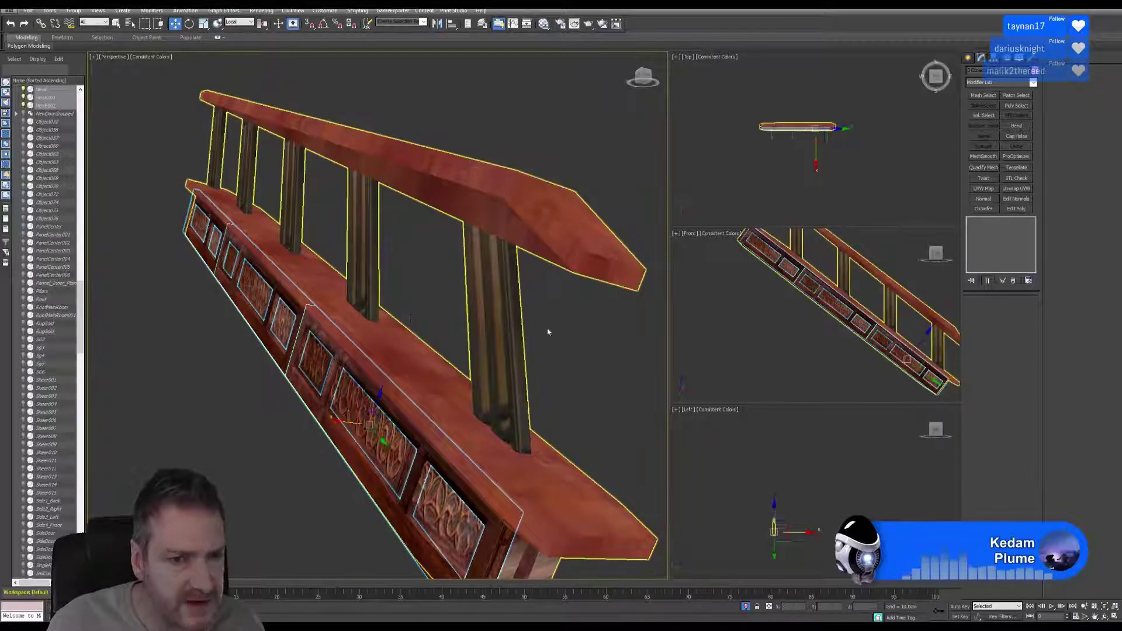
Deselect the frames and examine their fit around the carved panels up close and along the whole railing base
{"action": "middle_click_drag", "start_coordinate": [548, 332], "coordinate": [557, 468], "text": "alt"}
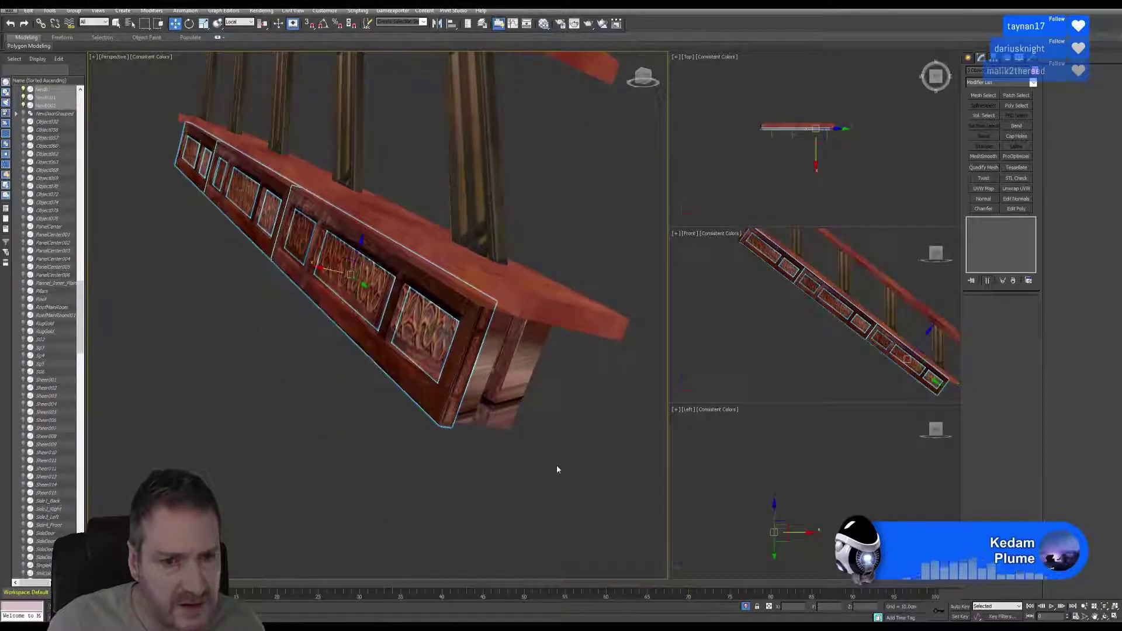
{"action": "left_click", "coordinate": [392, 466]}
{"action": "middle_click_drag", "start_coordinate": [364, 364], "coordinate": [404, 384], "text": "alt"}
{"action": "scroll", "coordinate": [279, 219], "scroll_direction": "up", "scroll_amount": 5}
{"action": "middle_click_drag", "start_coordinate": [282, 220], "coordinate": [262, 170]}
{"action": "scroll", "coordinate": [261, 169], "scroll_direction": "up", "scroll_amount": 5}
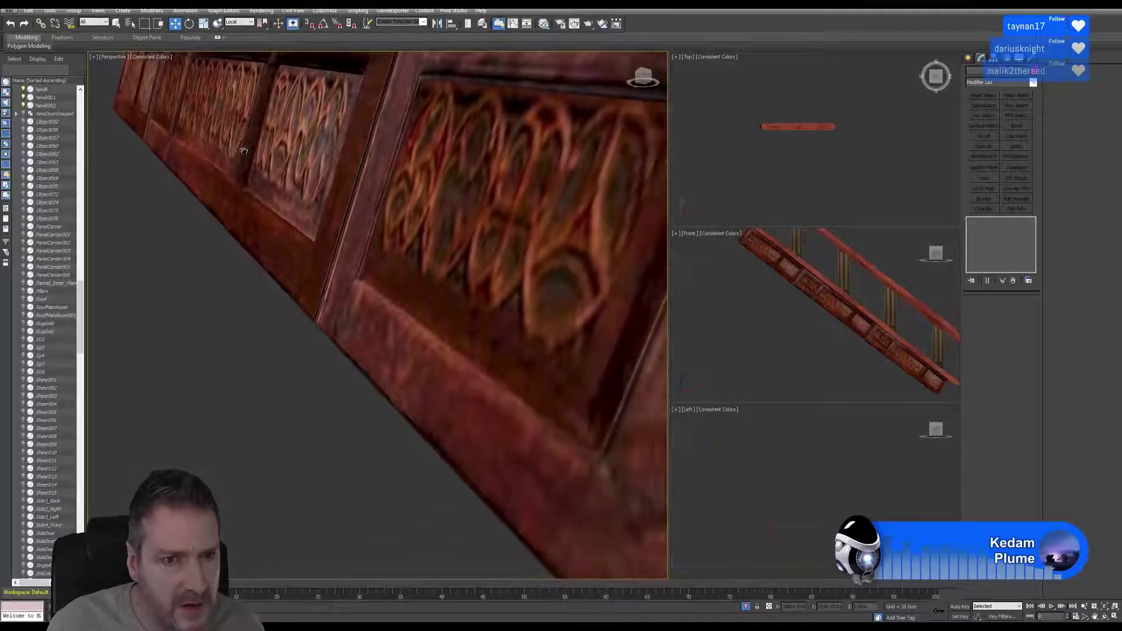
{"action": "scroll", "coordinate": [221, 150], "scroll_direction": "up", "scroll_amount": 5}
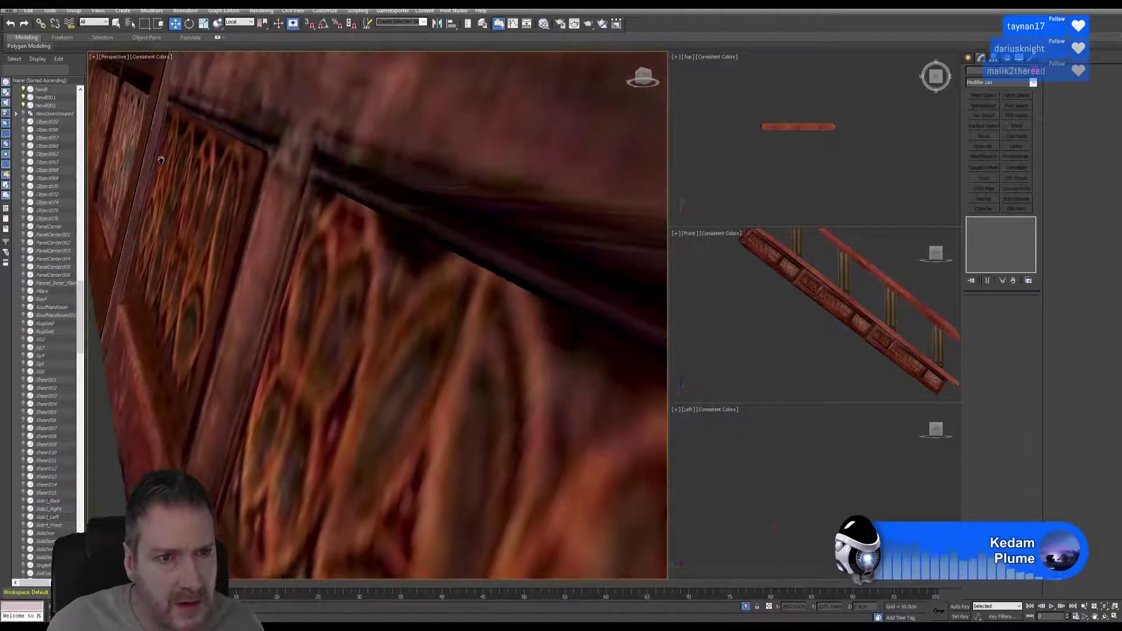
{"action": "middle_click_drag", "start_coordinate": [160, 160], "coordinate": [225, 198]}
{"action": "left_click", "coordinate": [225, 197]}
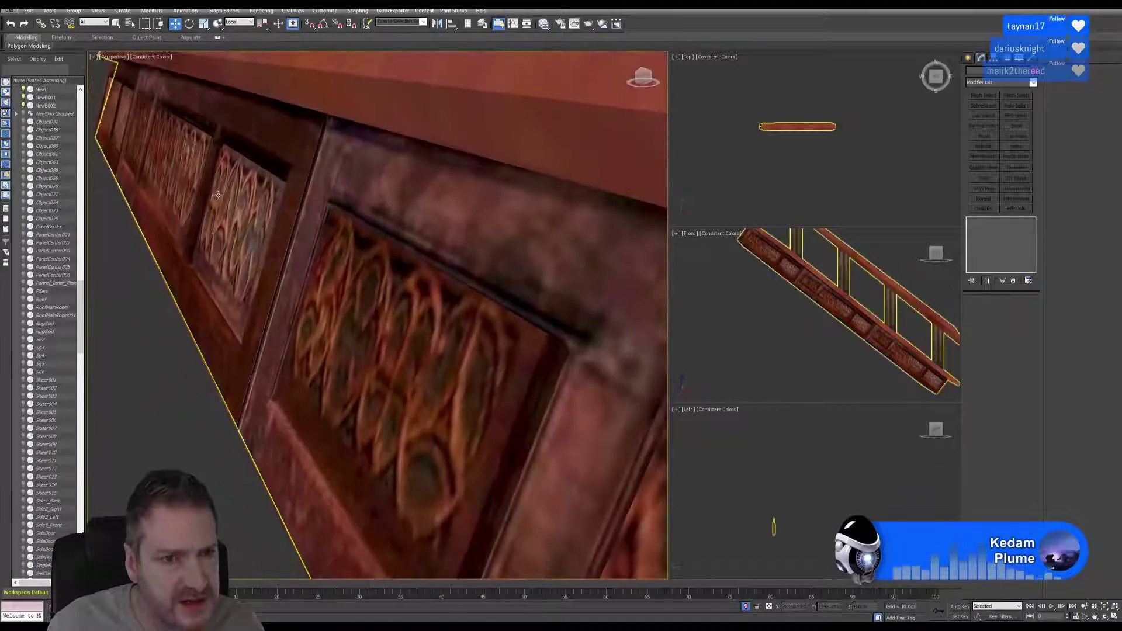
{"action": "scroll", "coordinate": [225, 197], "scroll_direction": "down", "scroll_amount": 4}
{"action": "middle_click_drag", "start_coordinate": [298, 216], "coordinate": [211, 100], "text": "alt"}
{"action": "left_click", "coordinate": [206, 95]}
{"action": "left_click", "coordinate": [154, 97]}
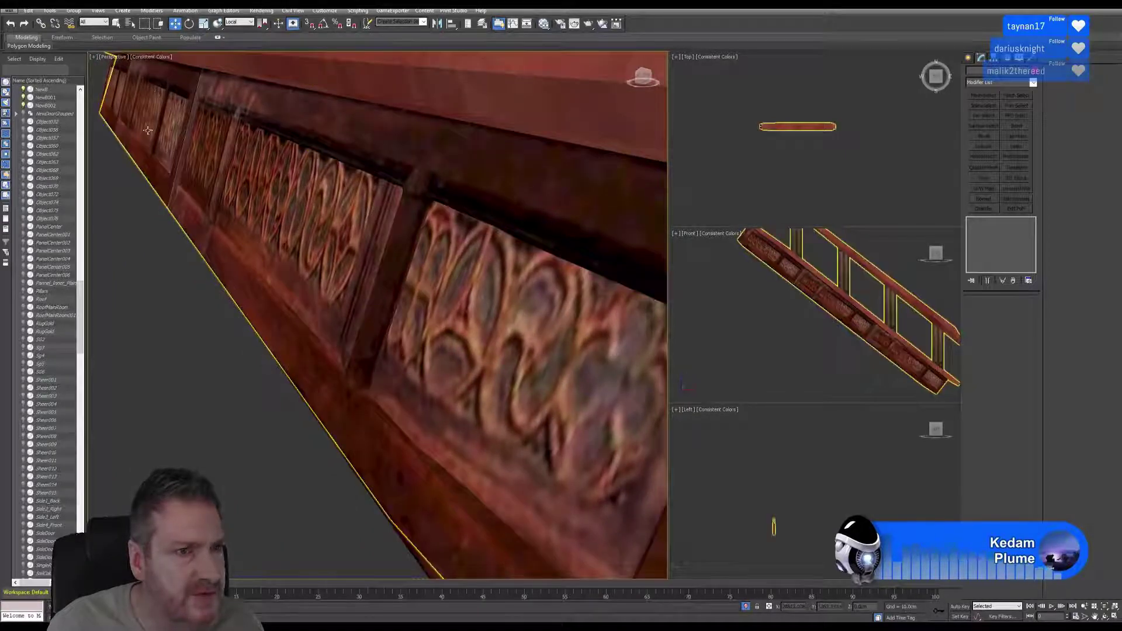
{"action": "scroll", "coordinate": [147, 129], "scroll_direction": "down", "scroll_amount": 5}
{"action": "middle_click_drag", "start_coordinate": [147, 127], "coordinate": [316, 249]}
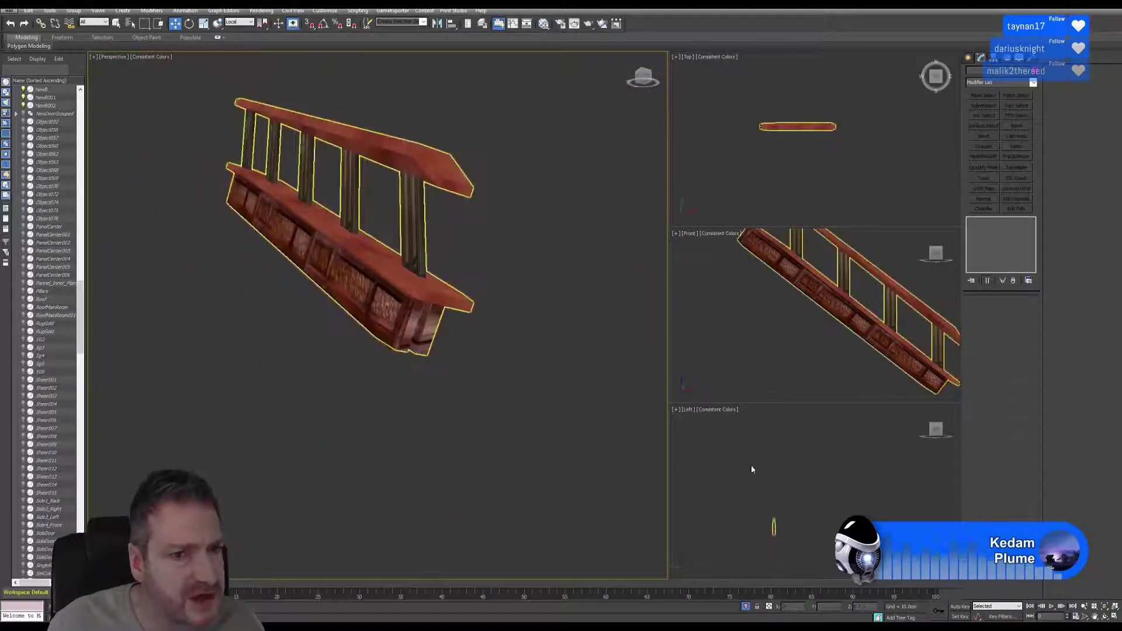
{"action": "left_click", "coordinate": [1105, 617]}
{"action": "left_click_drag", "start_coordinate": [278, 328], "coordinate": [327, 302]}
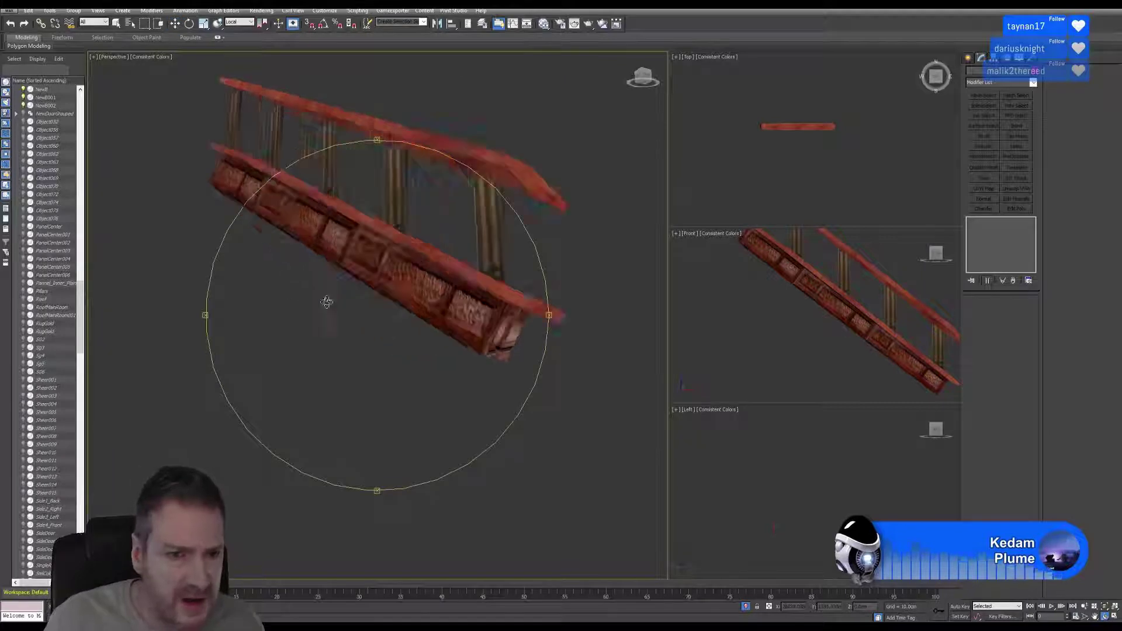
{"action": "middle_click_drag", "start_coordinate": [327, 302], "coordinate": [361, 307], "text": "alt"}
{"action": "middle_click_drag", "start_coordinate": [328, 187], "coordinate": [310, 277], "text": "alt"}
Attach the three frames to the railing mesh, matching material IDs to material and condensing material and IDs each time
{"action": "left_click", "coordinate": [117, 23]}
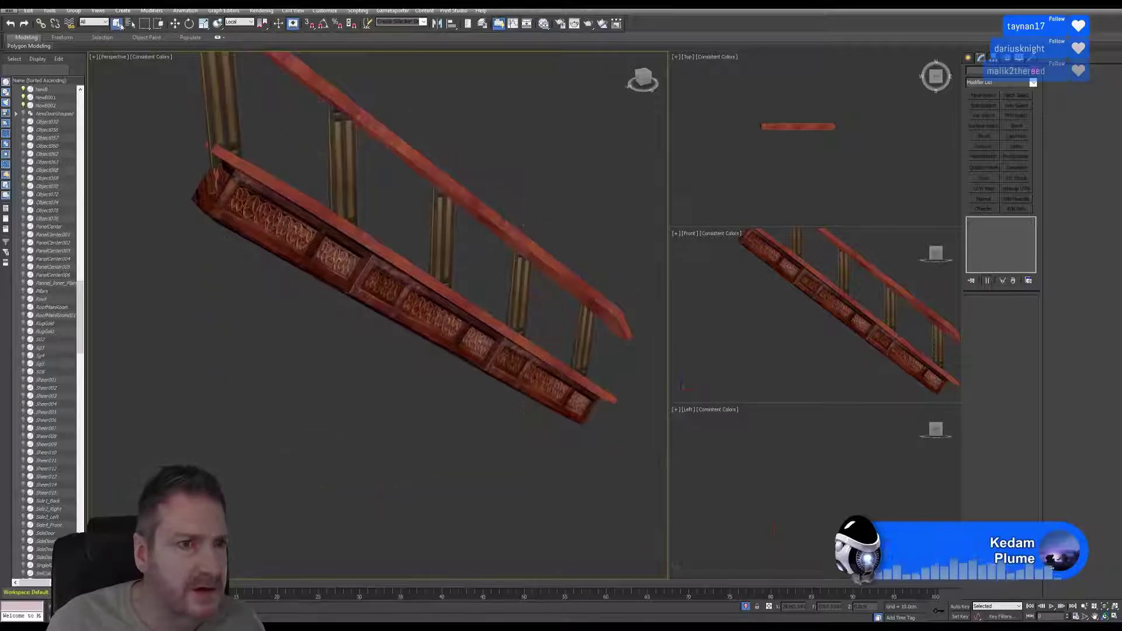
{"action": "left_click", "coordinate": [382, 140]}
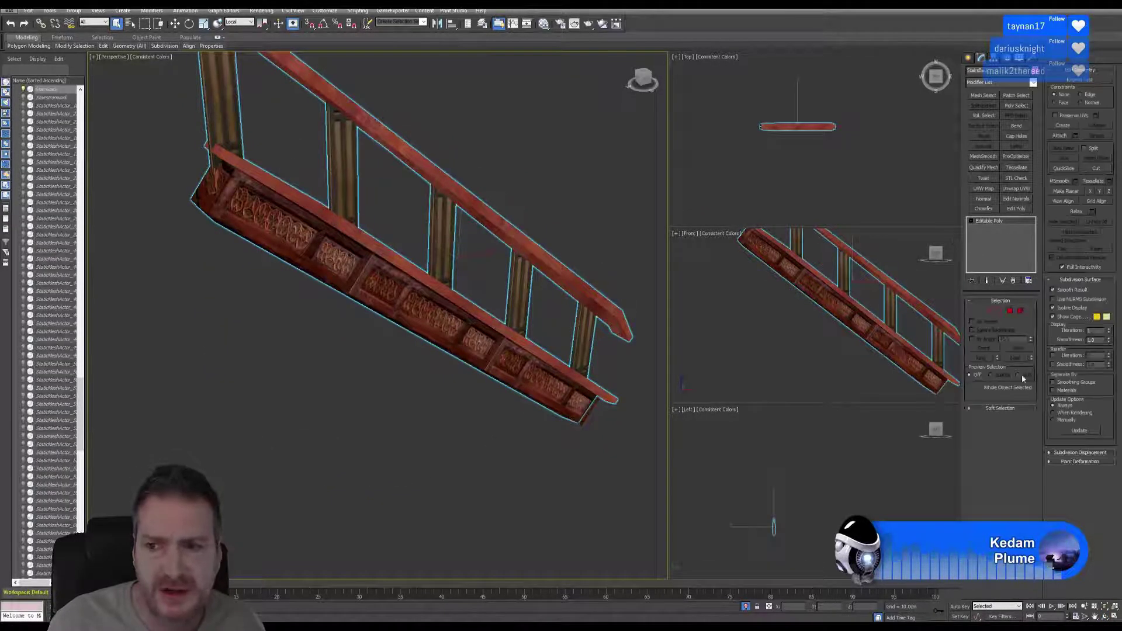
{"action": "left_click", "coordinate": [1059, 136]}
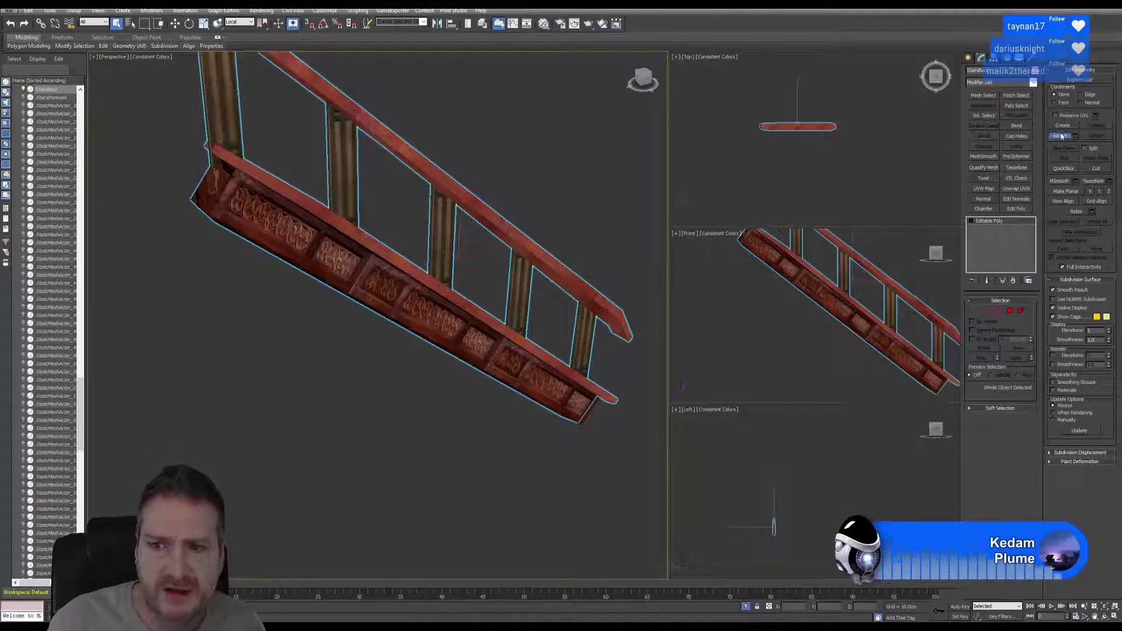
{"action": "left_click", "coordinate": [308, 252]}
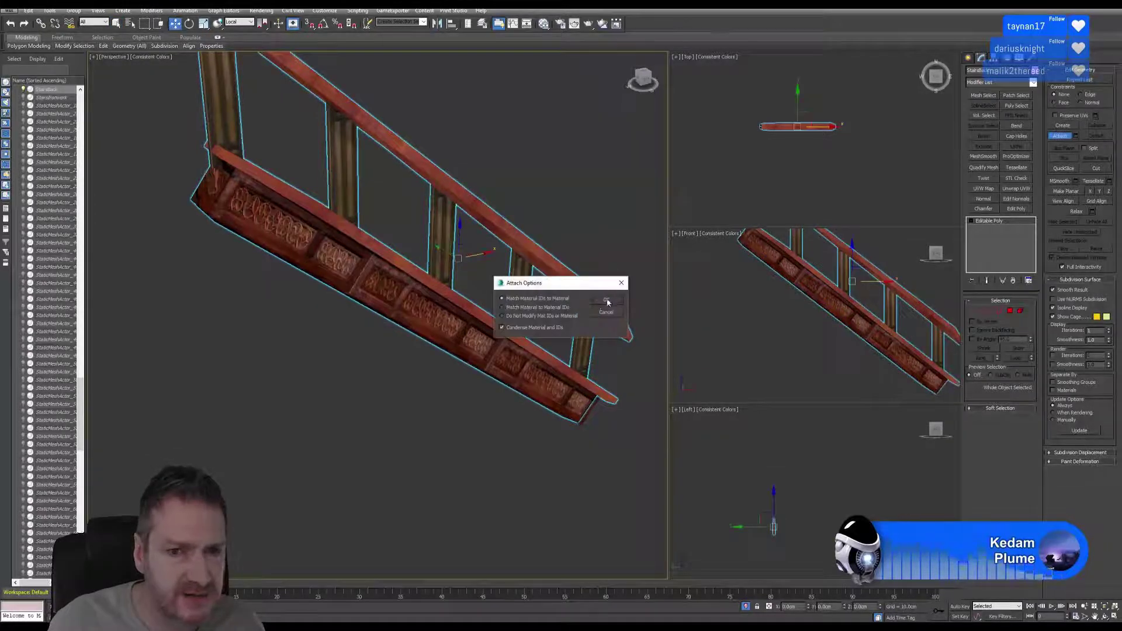
{"action": "left_click", "coordinate": [607, 301]}
{"action": "left_click", "coordinate": [412, 314]}
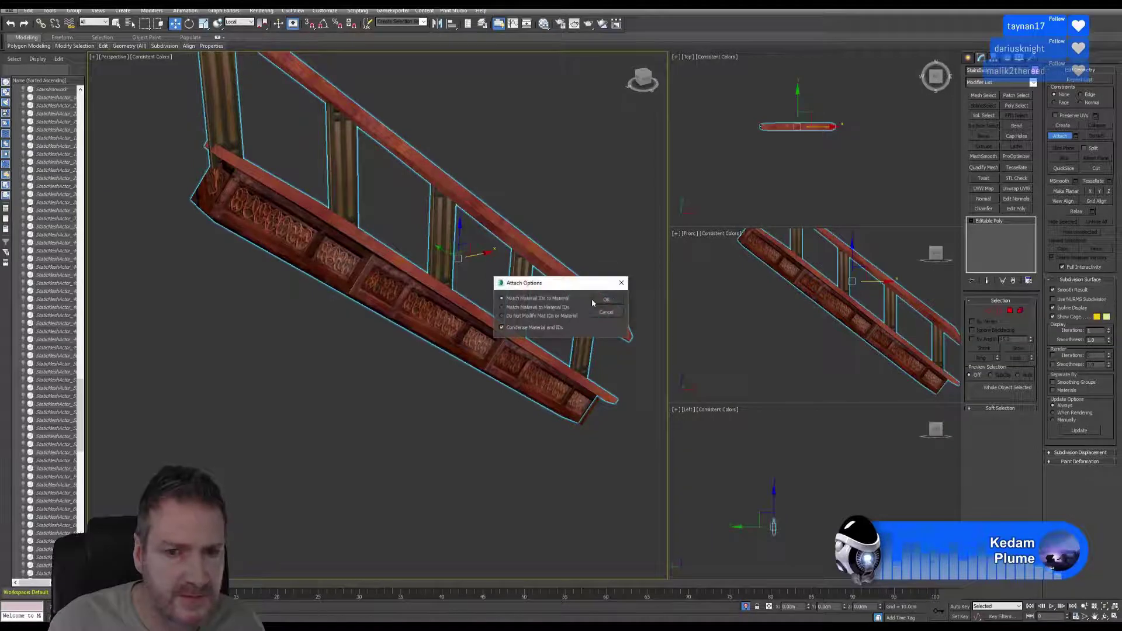
{"action": "left_click", "coordinate": [612, 302]}
{"action": "left_click", "coordinate": [520, 379]}
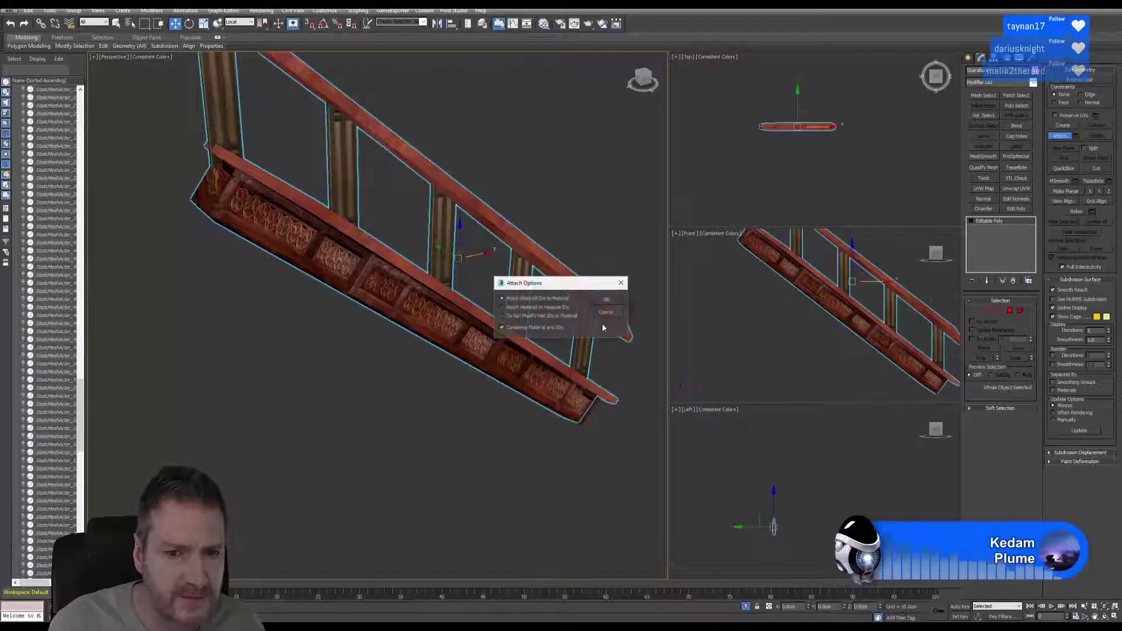
{"action": "left_click", "coordinate": [608, 301]}
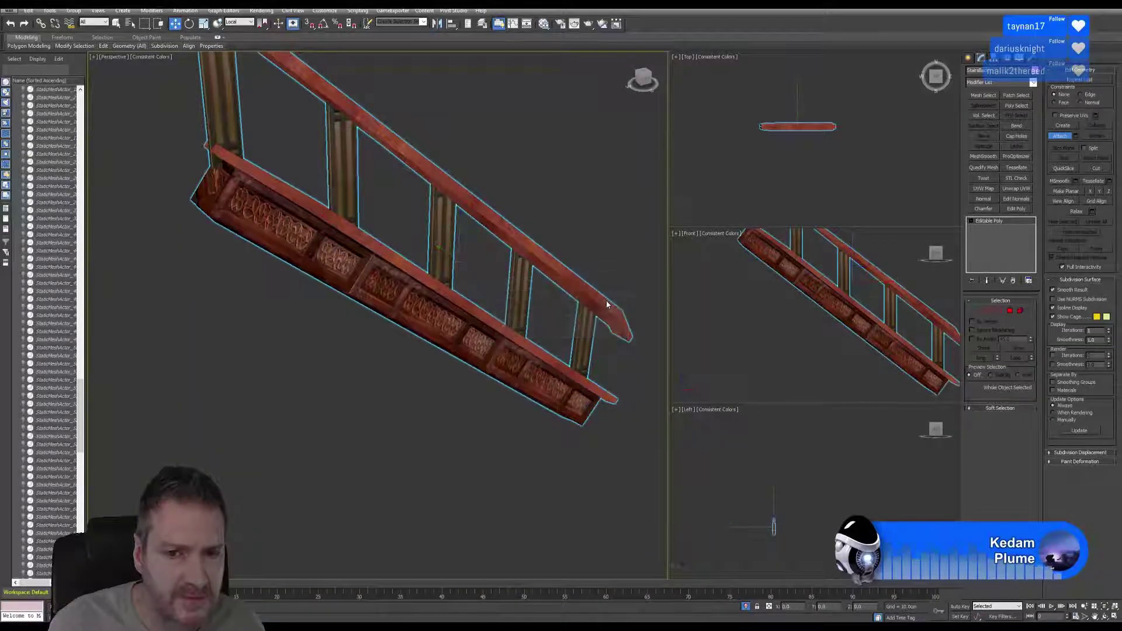
{"action": "left_click", "coordinate": [1061, 138]}
Reset the combined railing's transforms with Reset XForm and collapse its whole modifier stack to an editable poly
{"action": "middle_click_drag", "start_coordinate": [481, 340], "coordinate": [476, 345]}
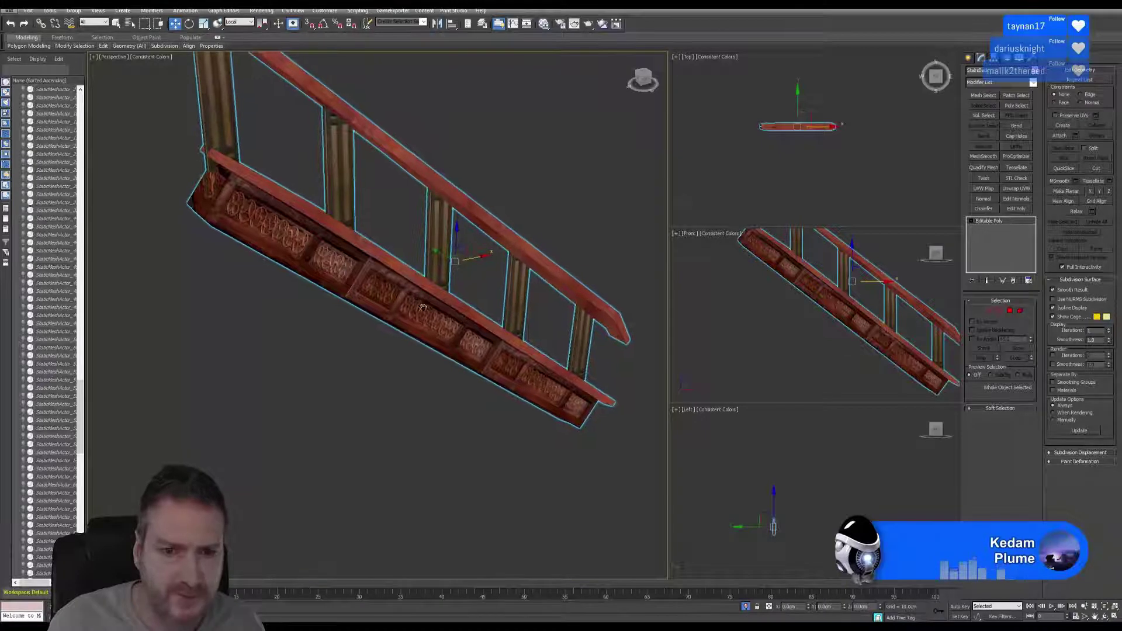
{"action": "left_click", "coordinate": [1105, 617]}
{"action": "left_click_drag", "start_coordinate": [393, 346], "coordinate": [322, 315]}
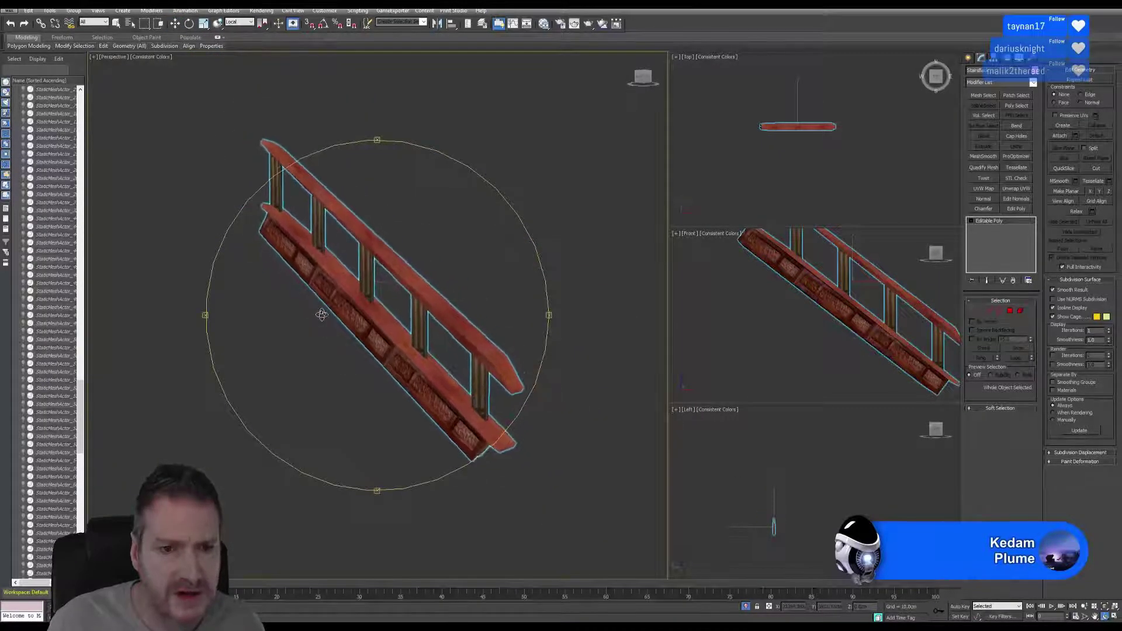
{"action": "middle_click_drag", "start_coordinate": [856, 345], "coordinate": [827, 349]}
{"action": "scroll", "coordinate": [821, 348], "scroll_direction": "down", "scroll_amount": 3}
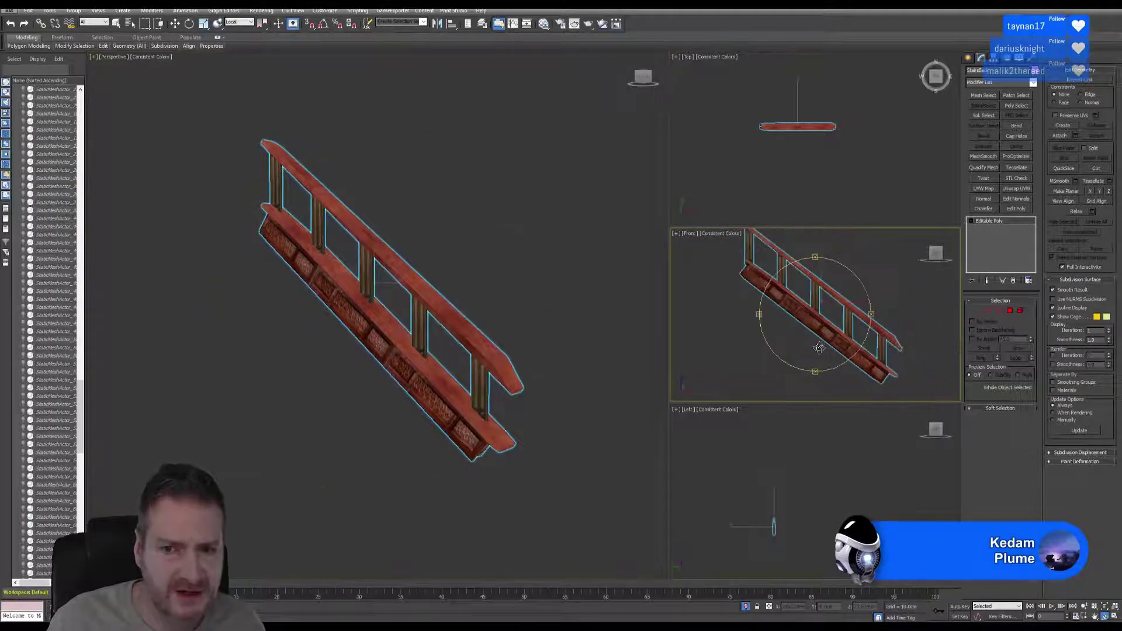
{"action": "middle_click_drag", "start_coordinate": [390, 288], "coordinate": [394, 299]}
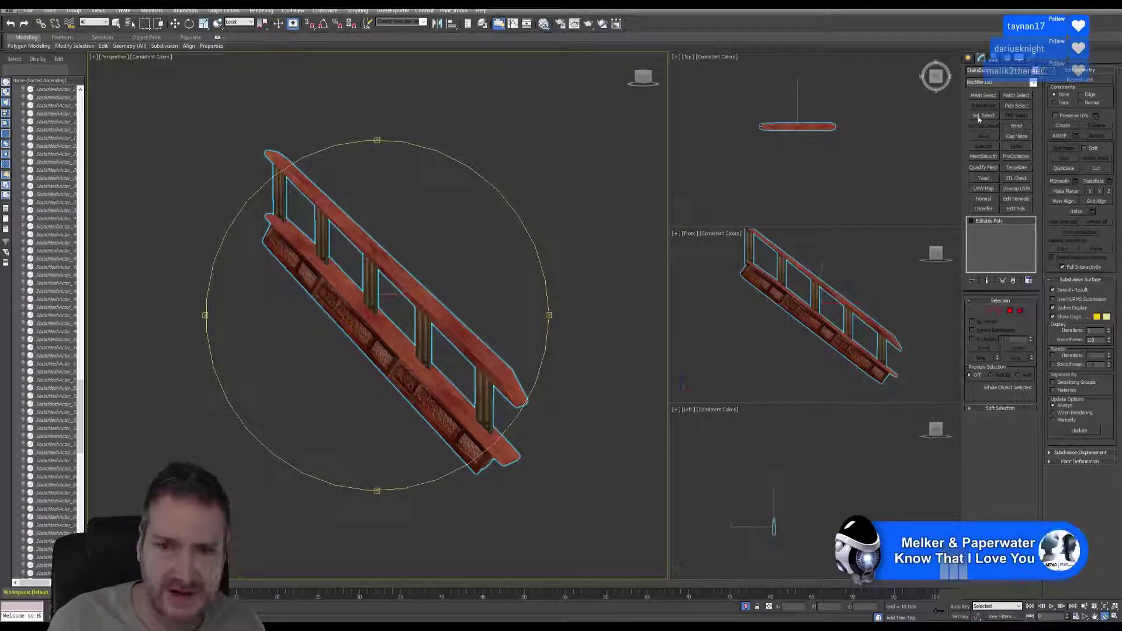
{"action": "left_click", "coordinate": [1031, 58]}
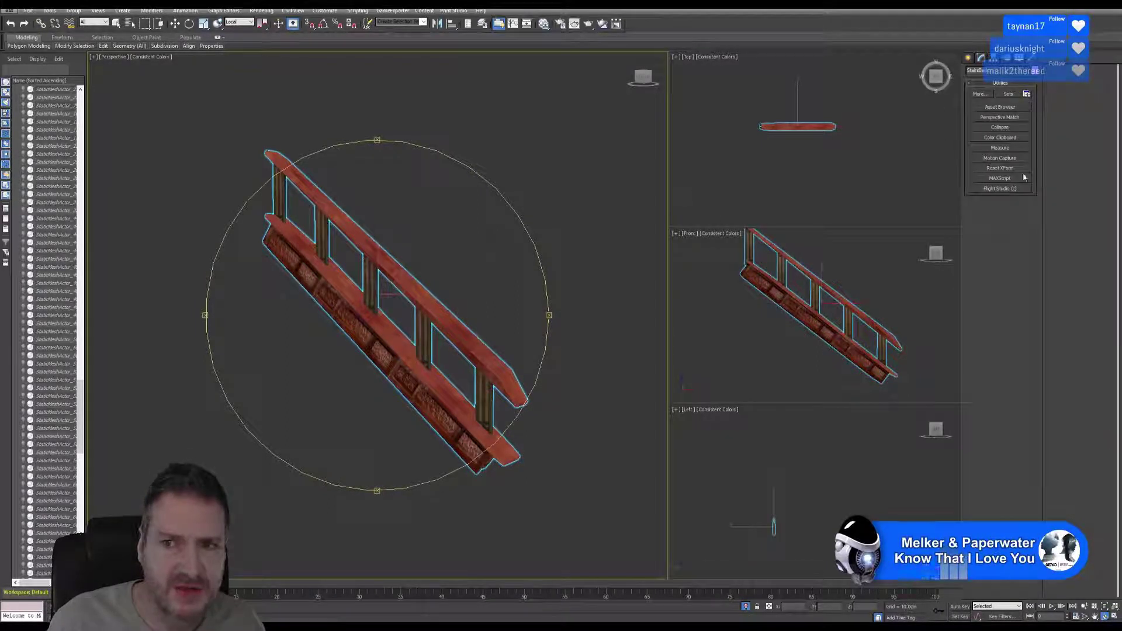
{"action": "left_click", "coordinate": [1000, 168]}
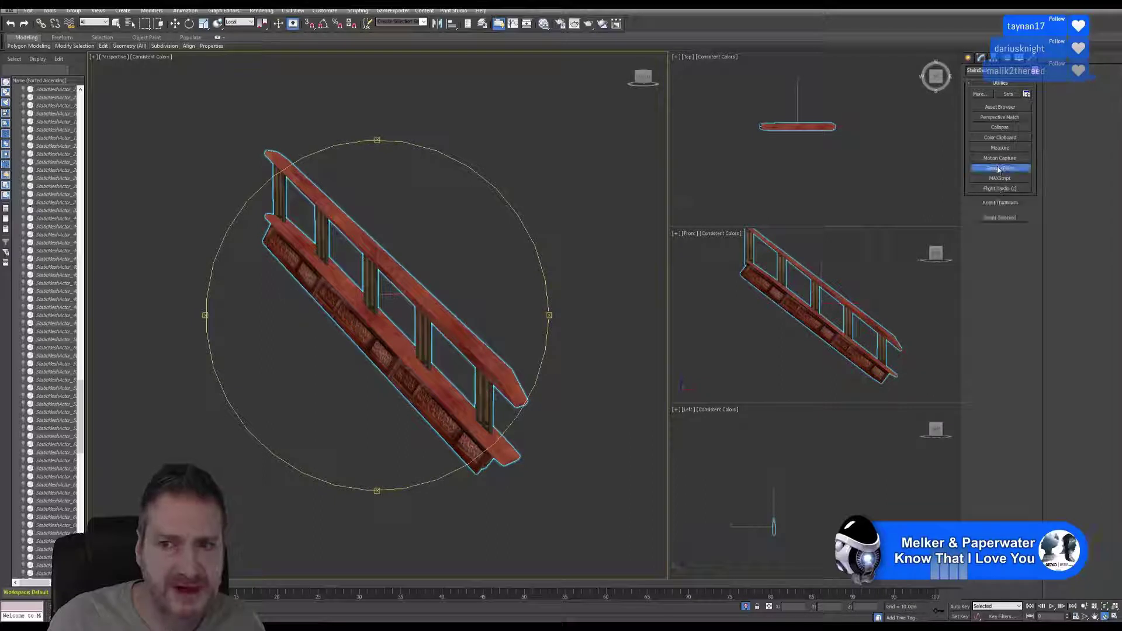
{"action": "left_click", "coordinate": [1000, 218]}
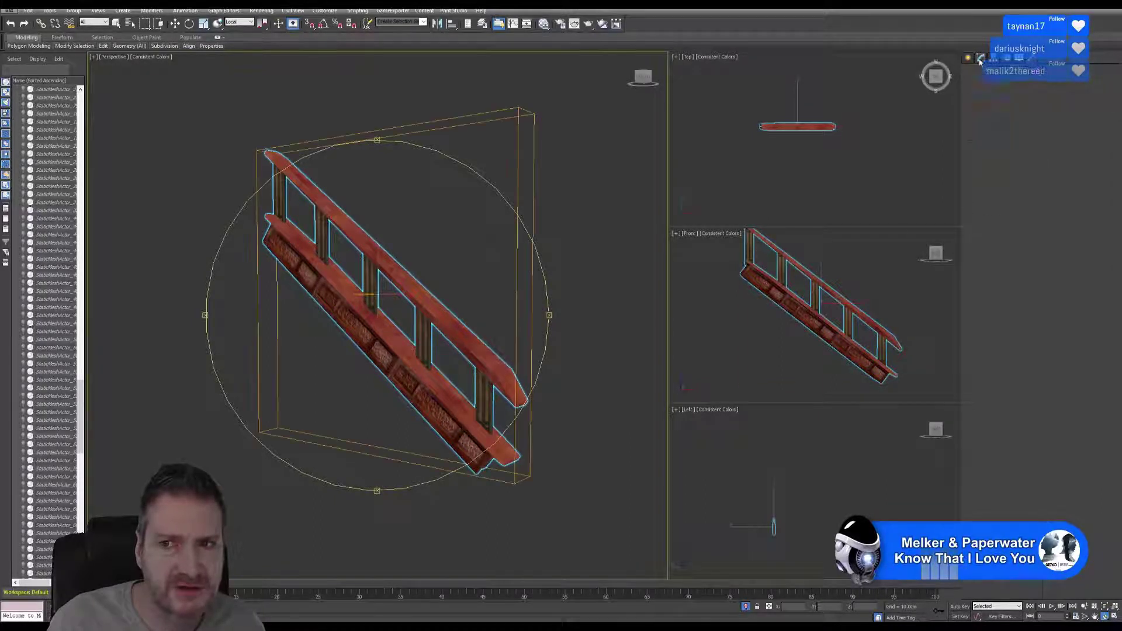
{"action": "right_click", "coordinate": [992, 222]}
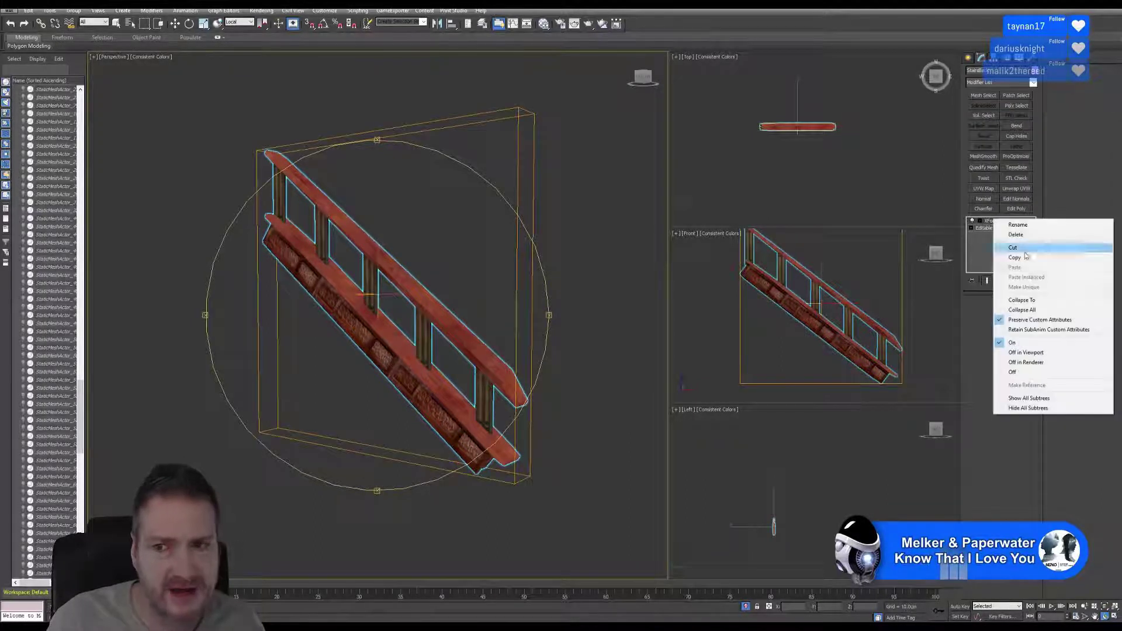
{"action": "left_click", "coordinate": [1022, 310]}
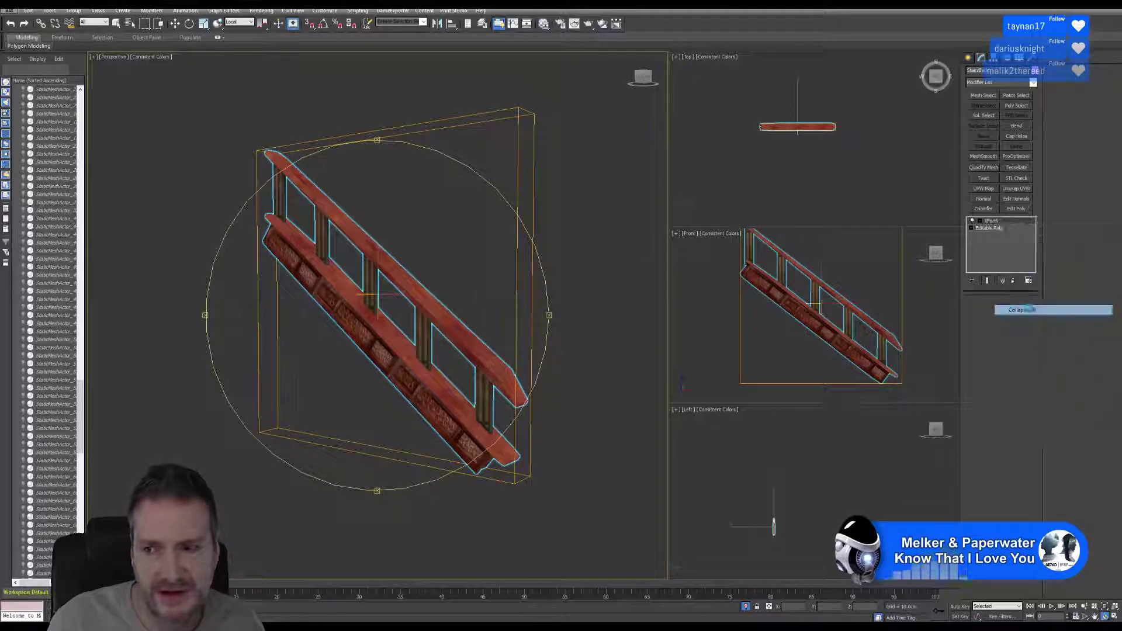
{"action": "left_click", "coordinate": [601, 340]}
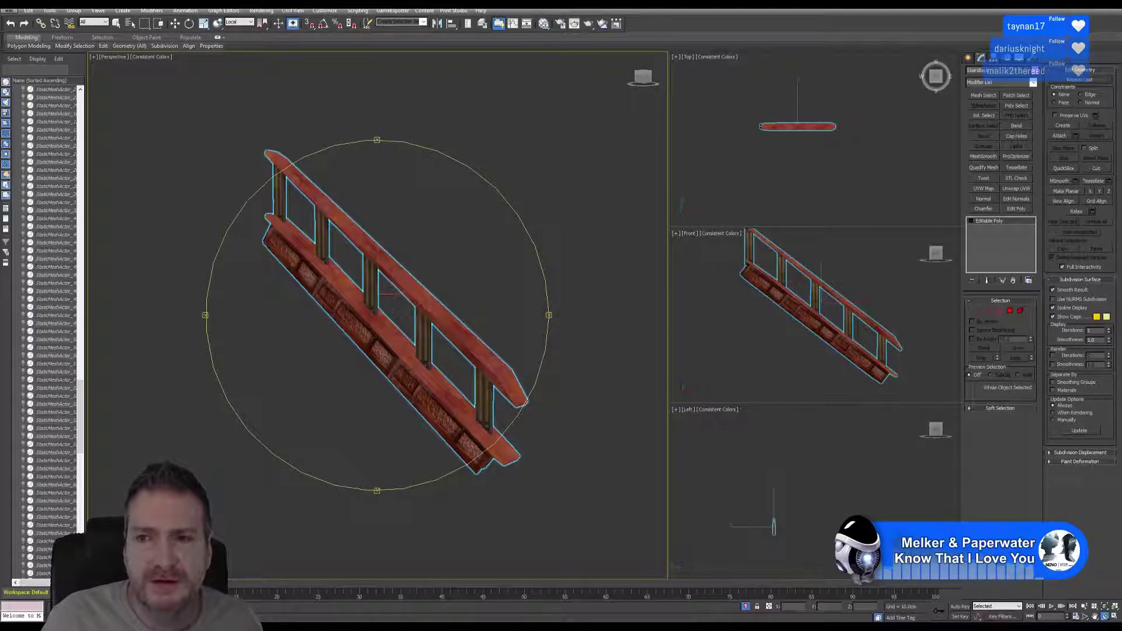
Start an FBX export of only the selected railing and choose the StairsBack folder within the ArtDeco Building Exports folder
{"action": "left_click", "coordinate": [8, 10]}
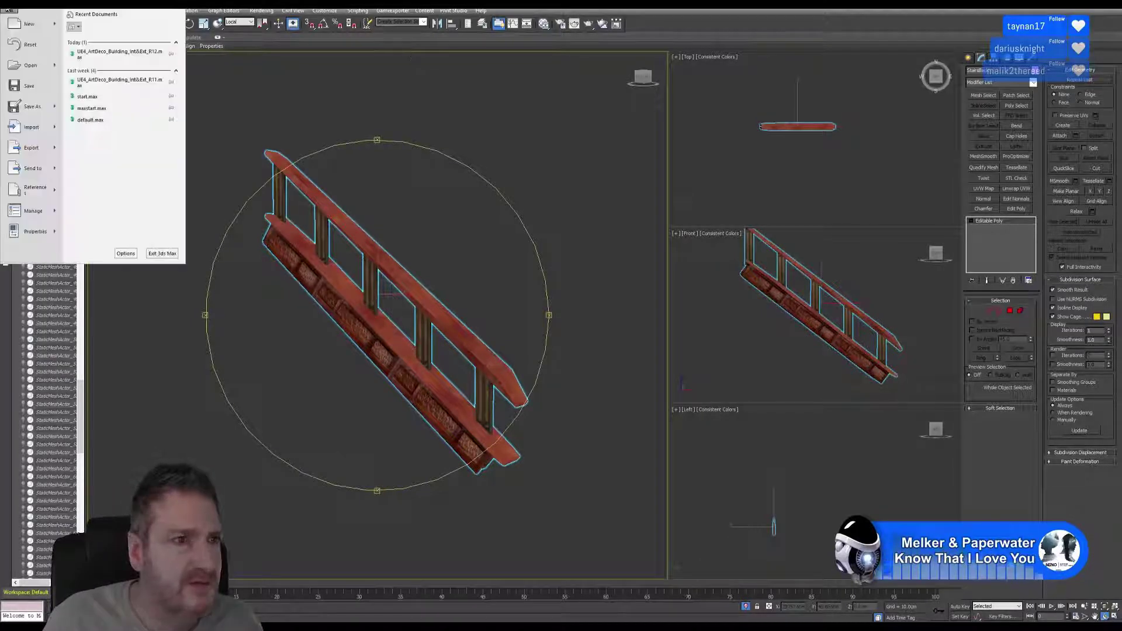
{"action": "mouse_move", "coordinate": [36, 149]}
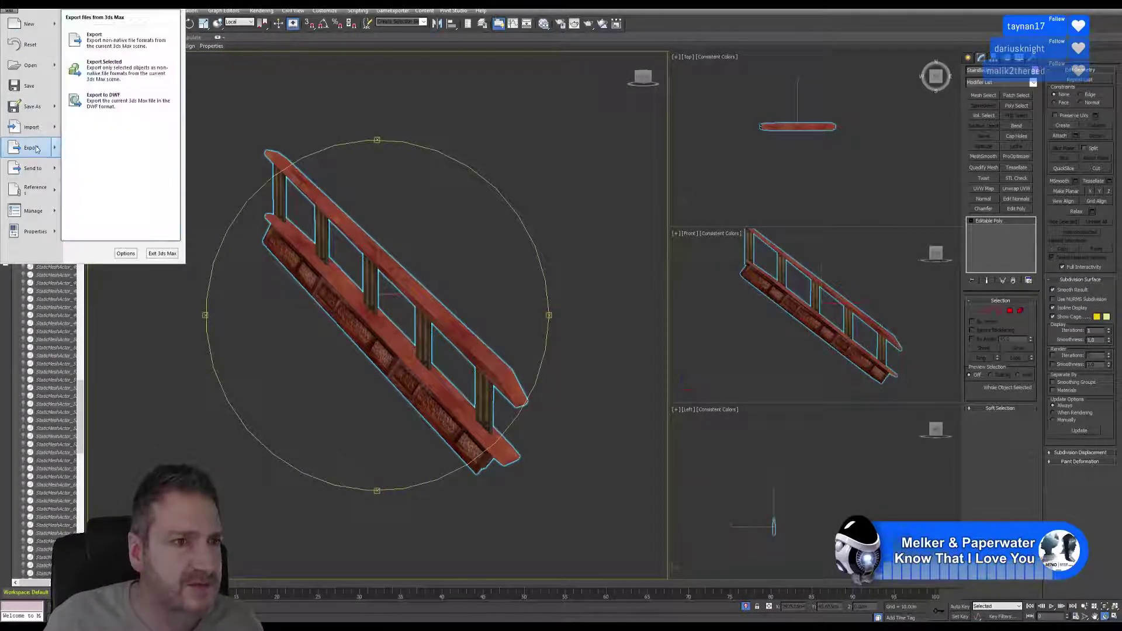
{"action": "left_click", "coordinate": [120, 73]}
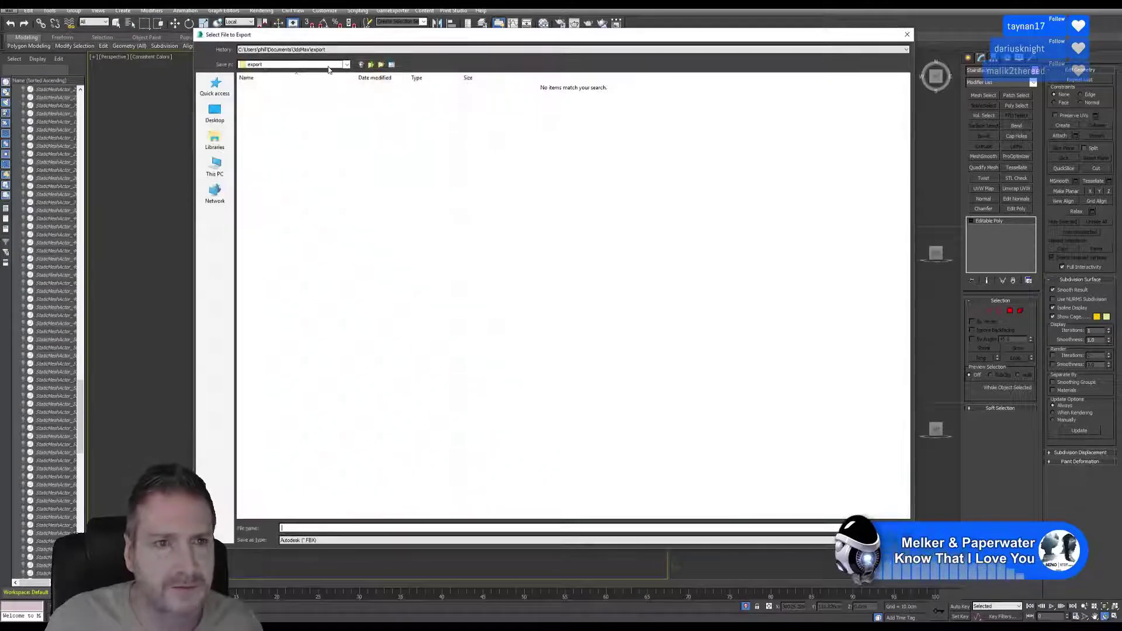
{"action": "left_click", "coordinate": [348, 51]}
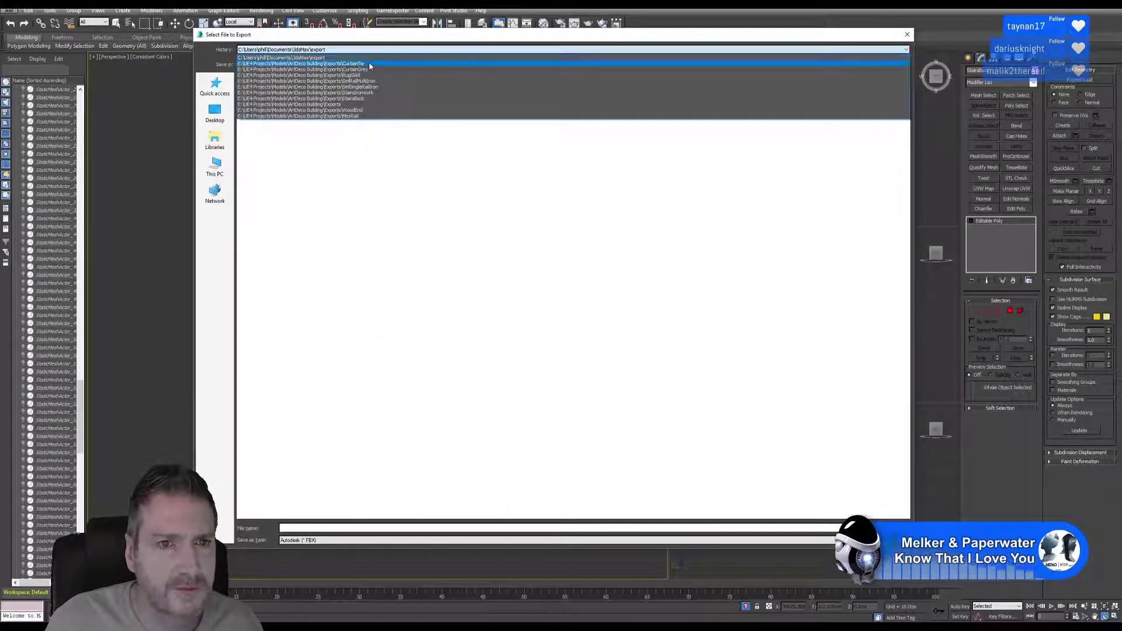
{"action": "left_click", "coordinate": [369, 63]}
{"action": "left_click", "coordinate": [372, 65]}
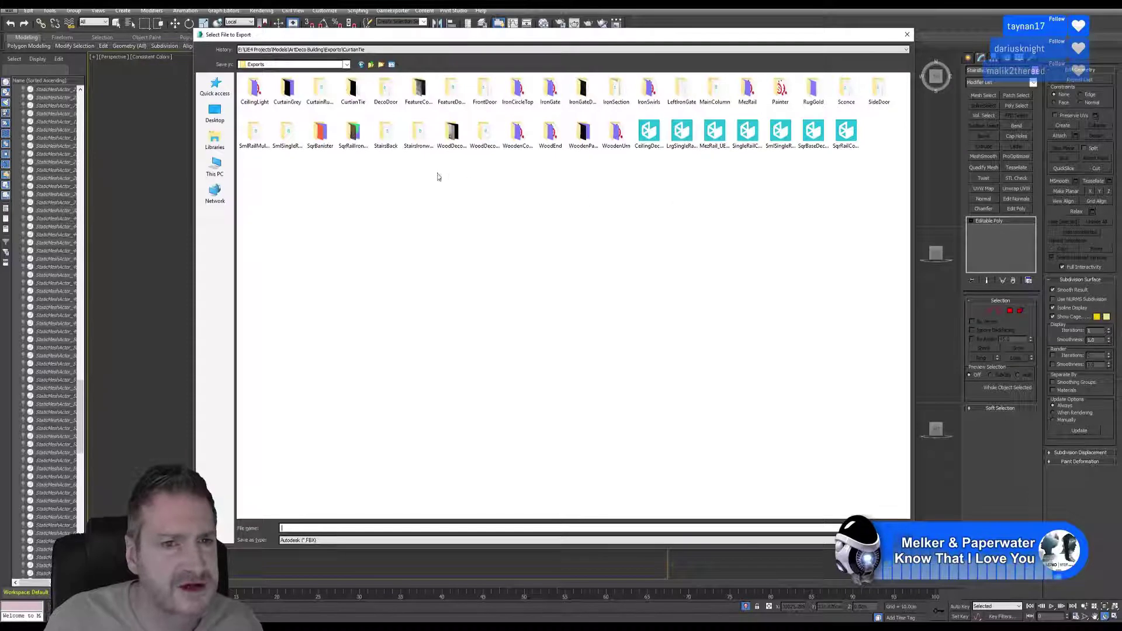
{"action": "double_click", "coordinate": [386, 132]}
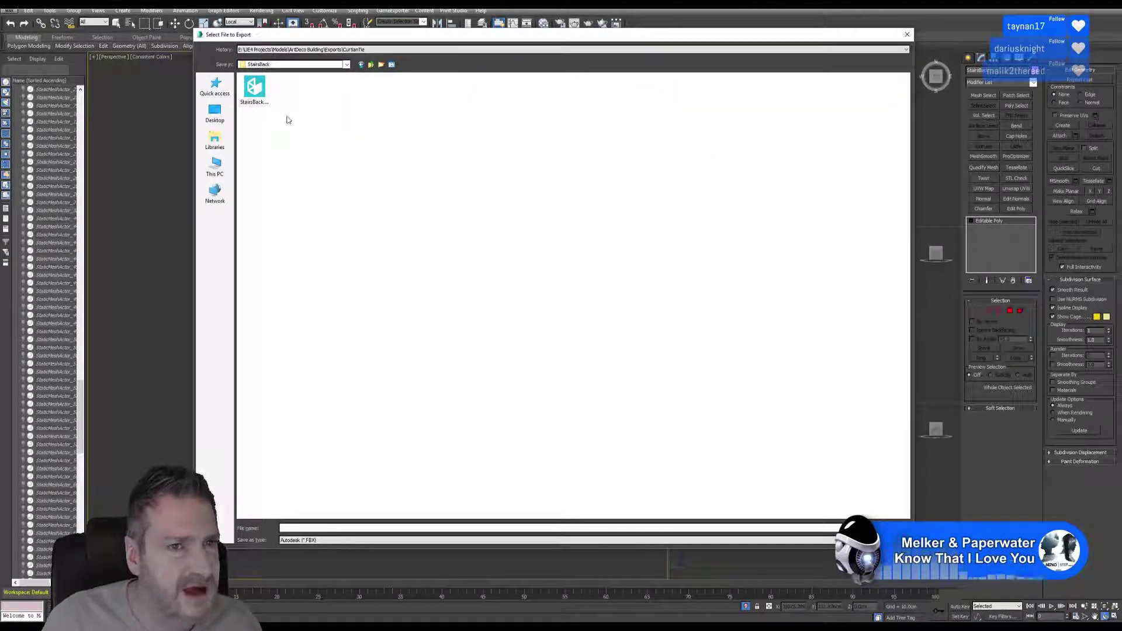
Overwrite the existing StairsBack FBX file using the Painter To UE4 preset, and switch to the desktop
{"action": "left_click", "coordinate": [263, 91]}
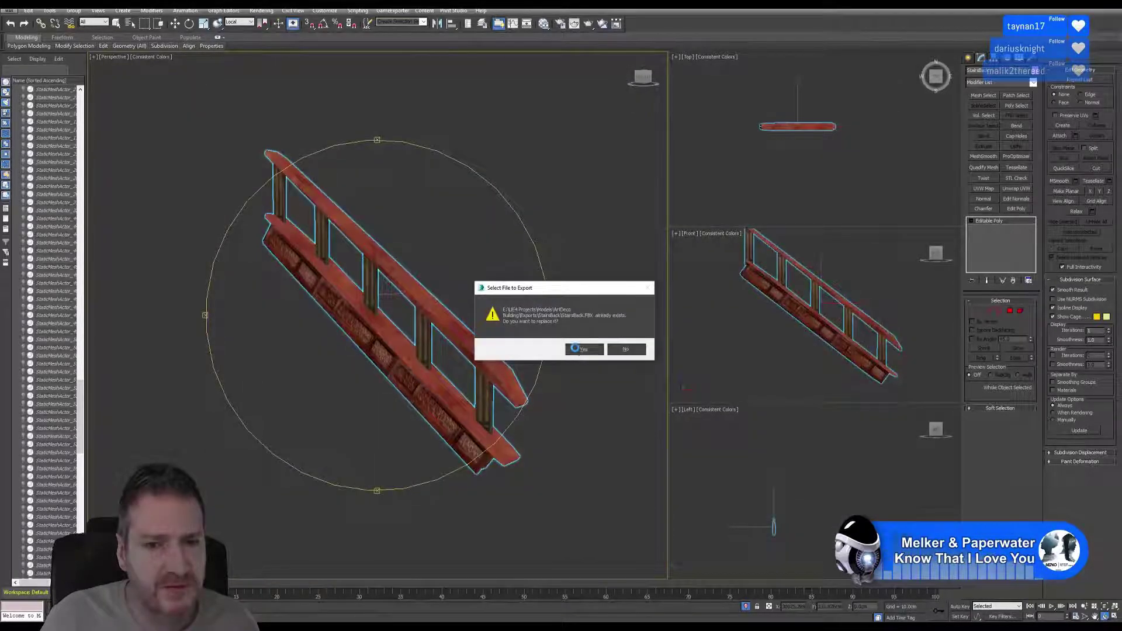
{"action": "left_click", "coordinate": [579, 348]}
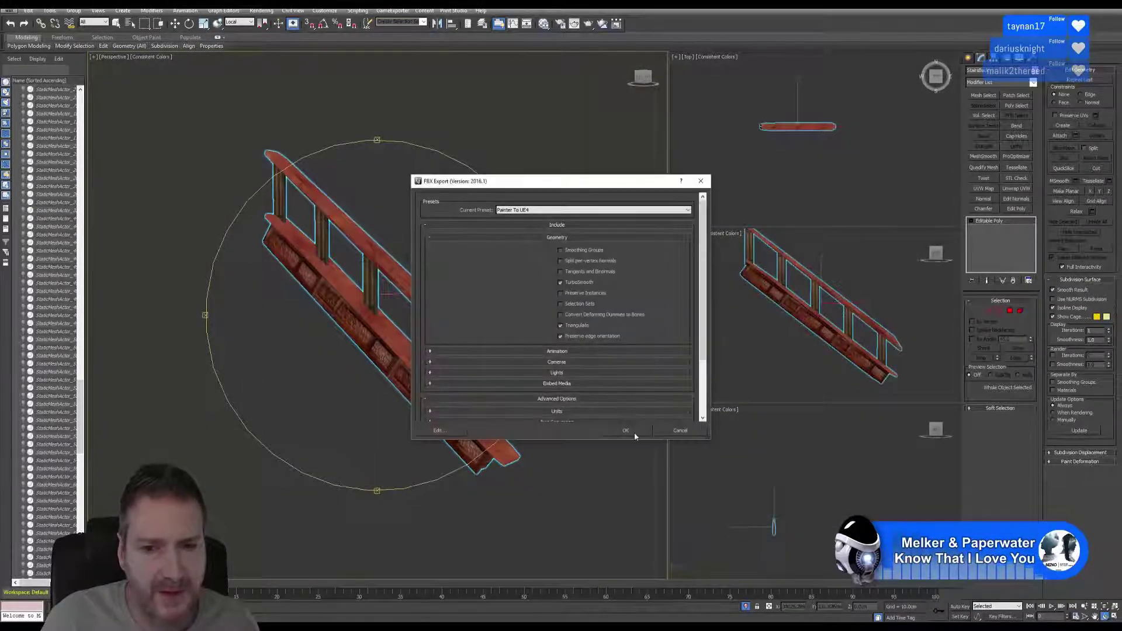
{"action": "left_click", "coordinate": [634, 432]}
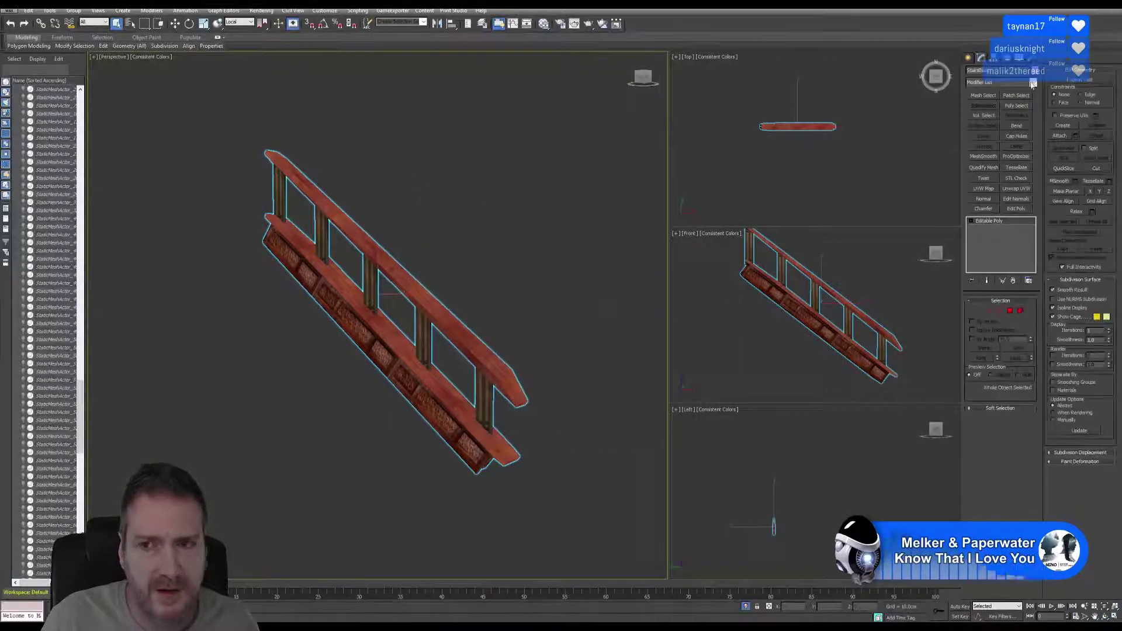
{"action": "key", "text": "super+d"}
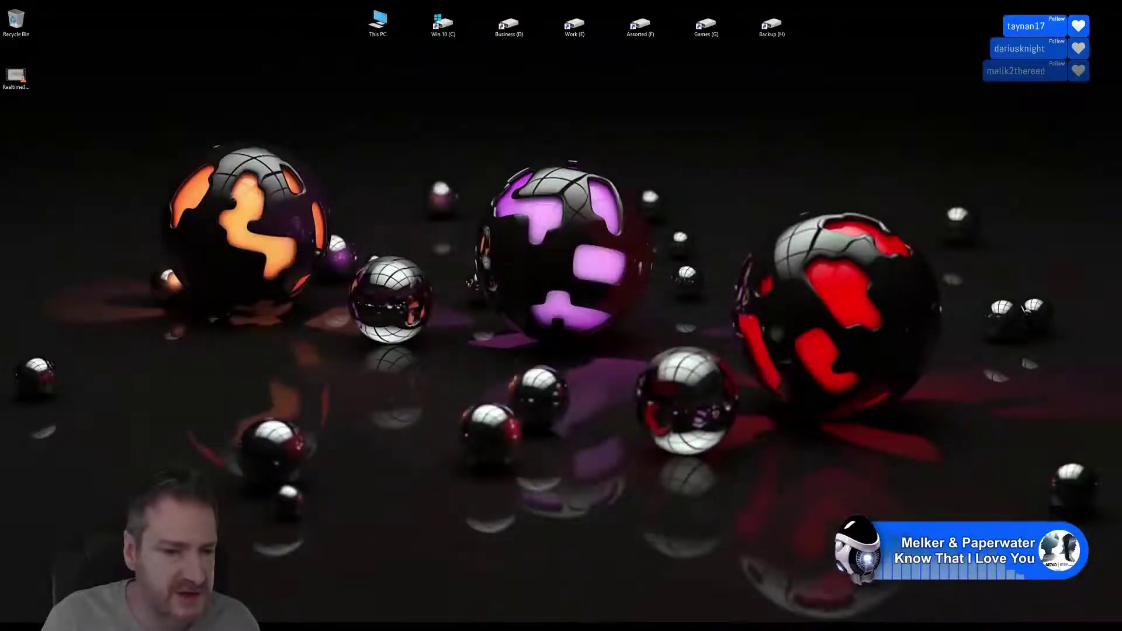
Switch to Unreal Editor, reimport the StairsBack static mesh and open it for editing
{"action": "key", "text": "alt+Tab"}
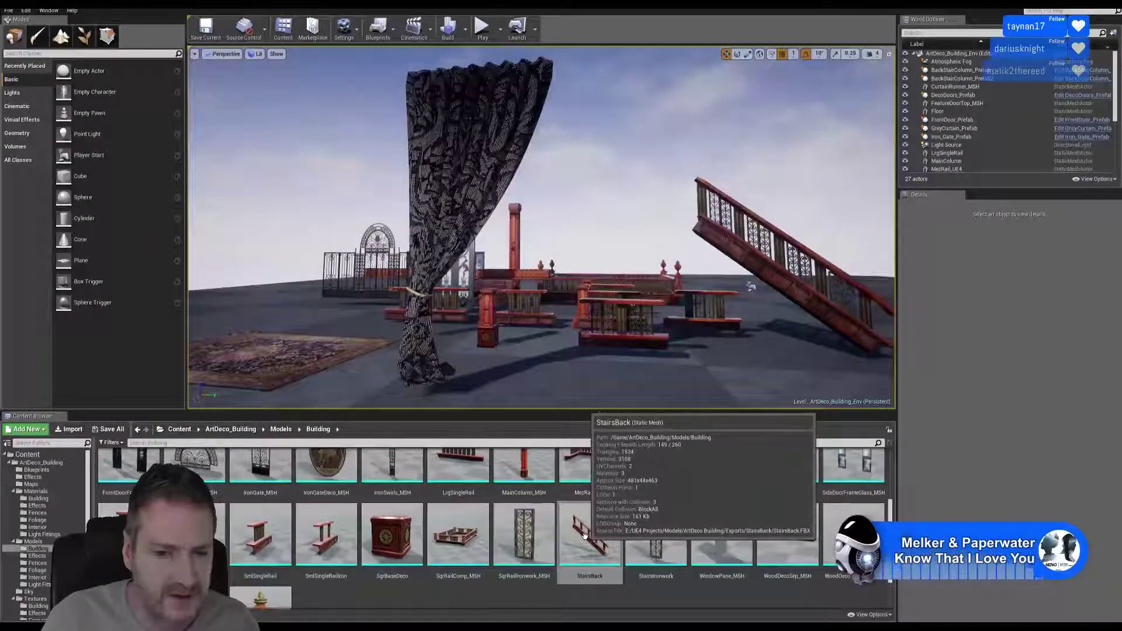
{"action": "right_click", "coordinate": [588, 537]}
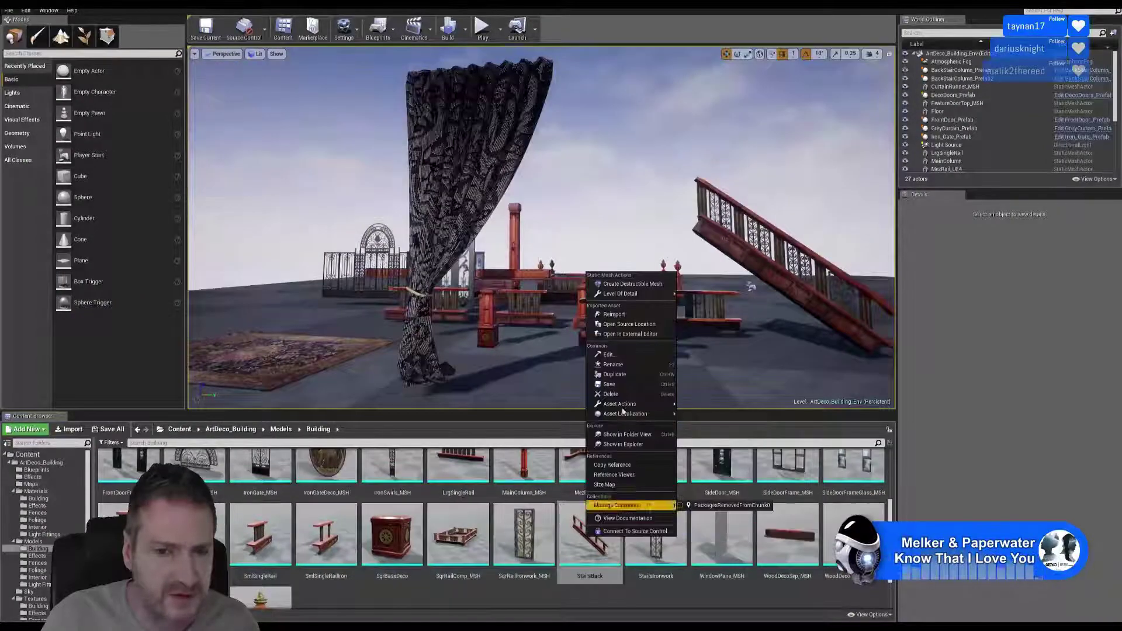
{"action": "left_click", "coordinate": [628, 316]}
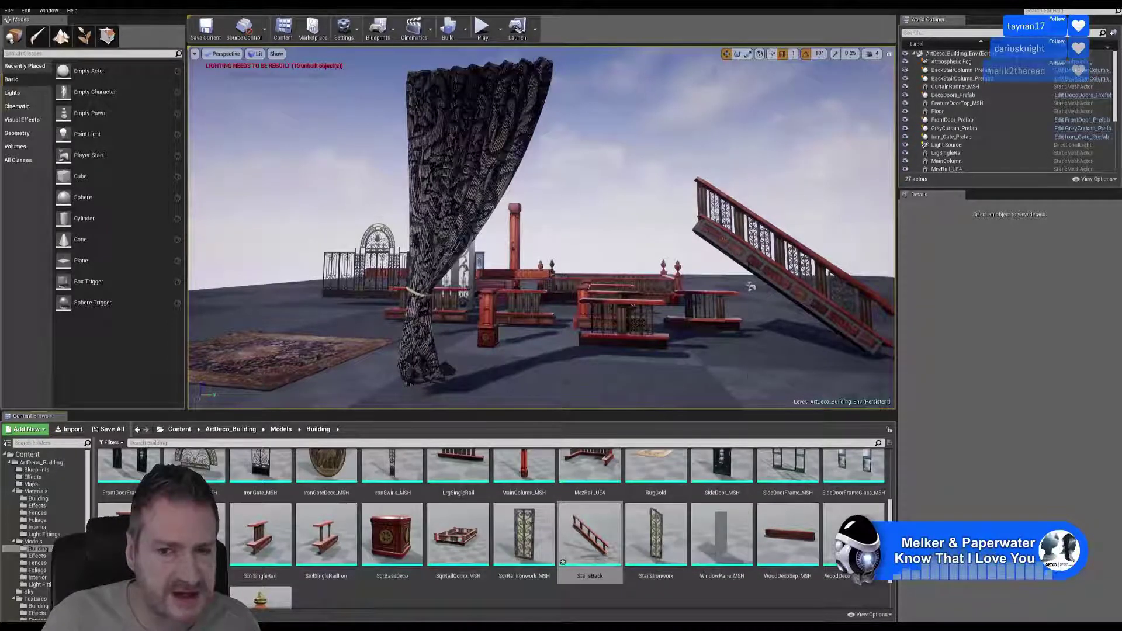
{"action": "double_click", "coordinate": [595, 537]}
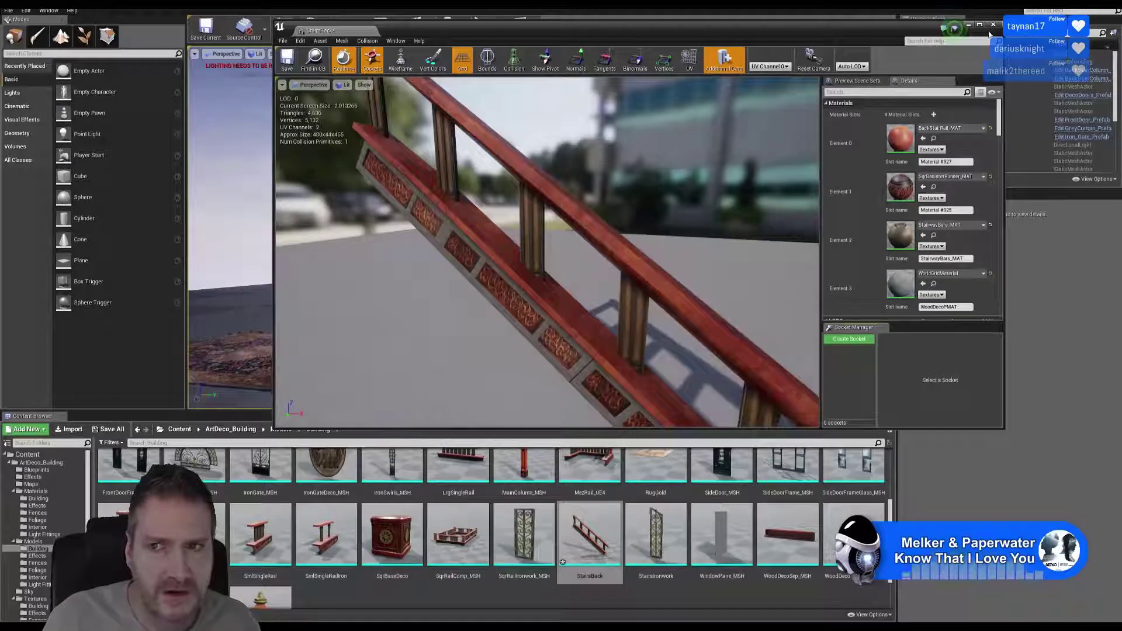
Assign SqrBanisterRunner_MAT from the Building materials to the mesh's Element 3 slot, inspect the carved panels and close the mesh
{"action": "left_click", "coordinate": [47, 498]}
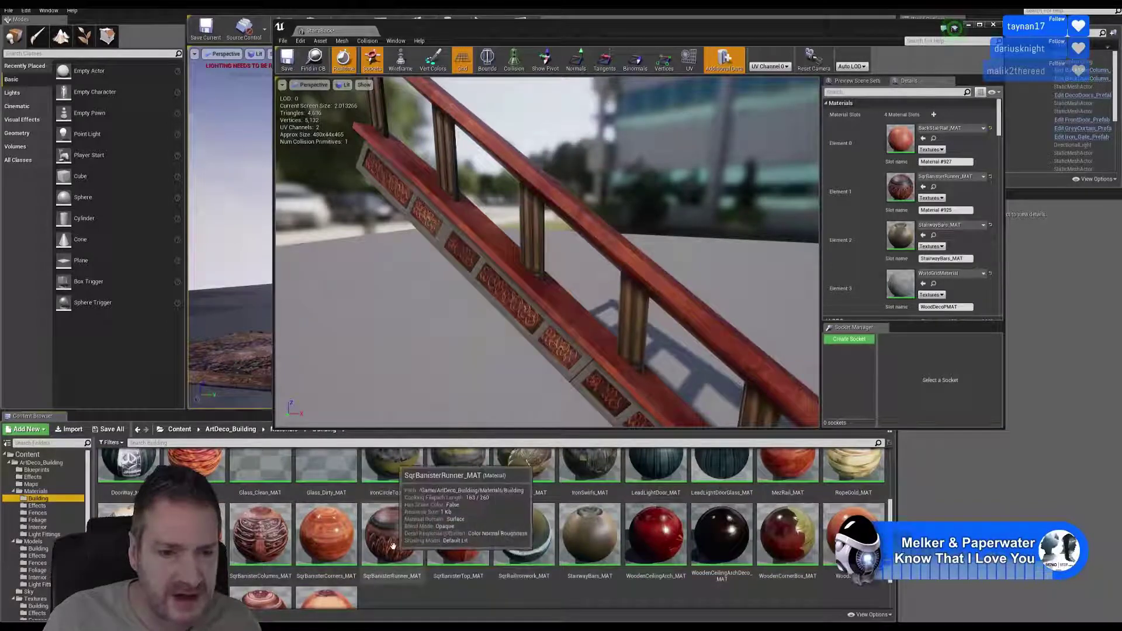
{"action": "left_click_drag", "start_coordinate": [391, 537], "coordinate": [898, 286]}
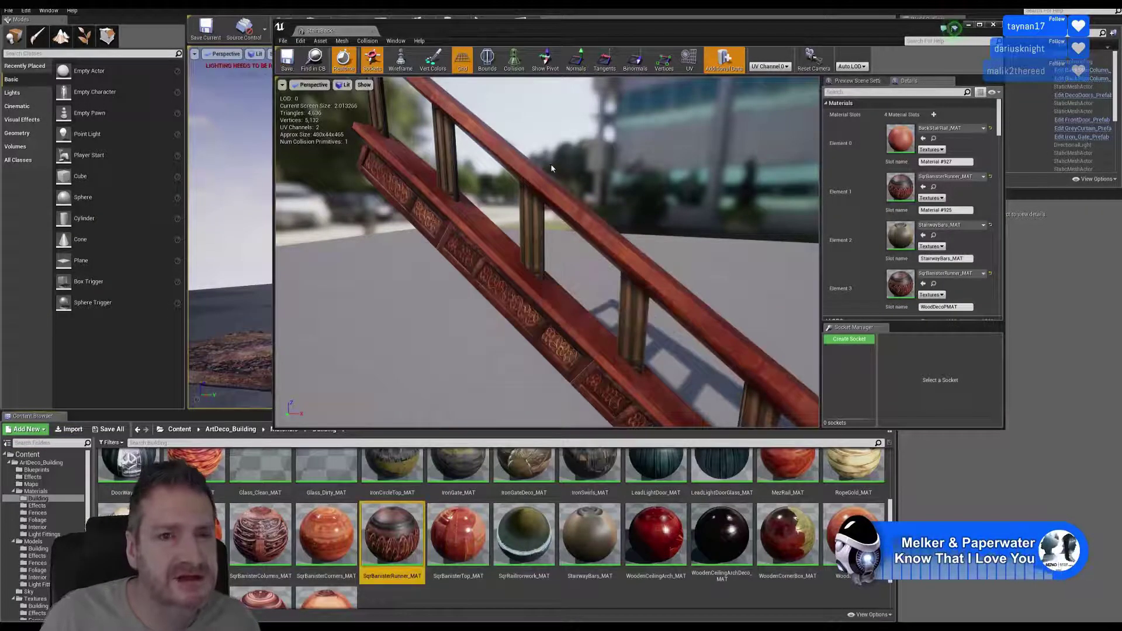
{"action": "left_click_drag", "start_coordinate": [571, 270], "coordinate": [608, 275]}
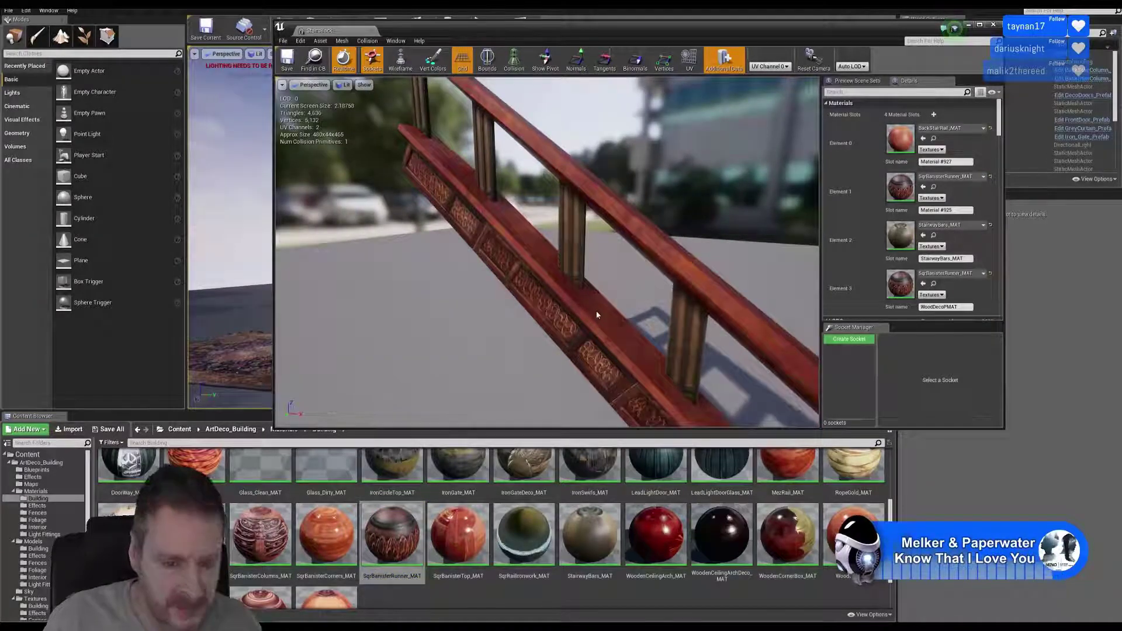
{"action": "left_click_drag", "start_coordinate": [595, 314], "coordinate": [644, 258]}
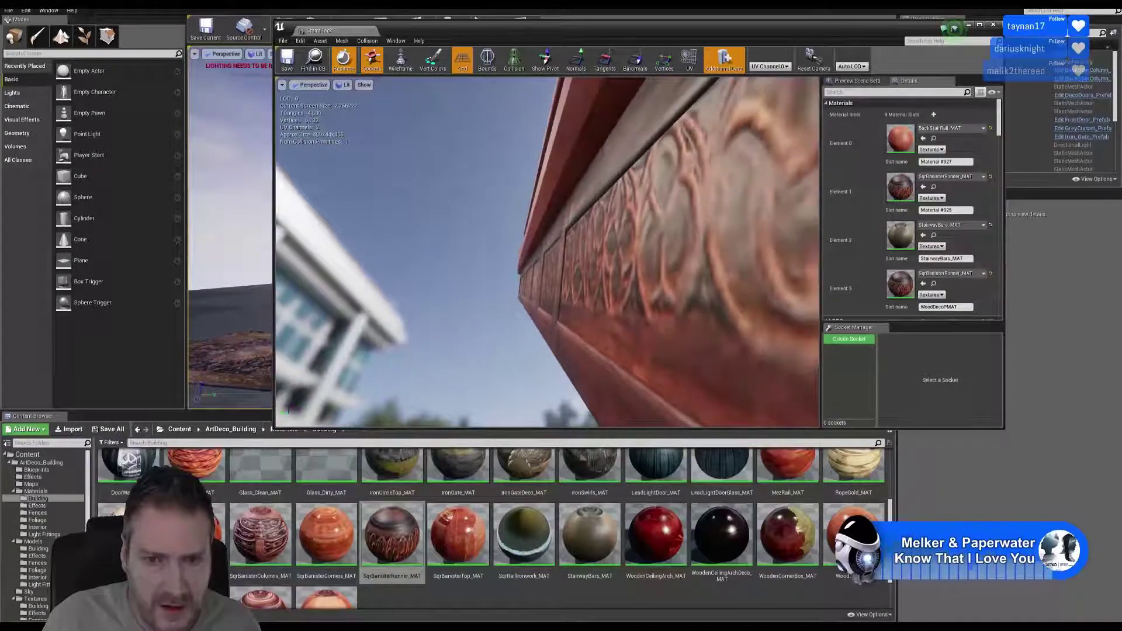
{"action": "left_click_drag", "start_coordinate": [560, 323], "coordinate": [583, 299]}
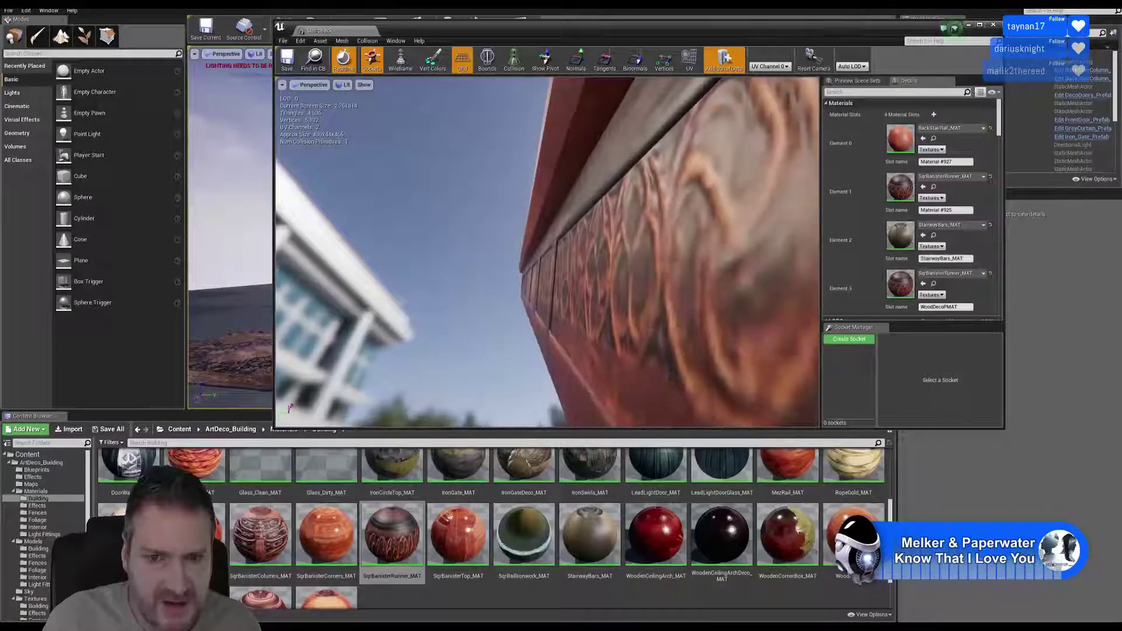
{"action": "left_click", "coordinate": [995, 27]}
{"action": "left_click", "coordinate": [1086, 3]}
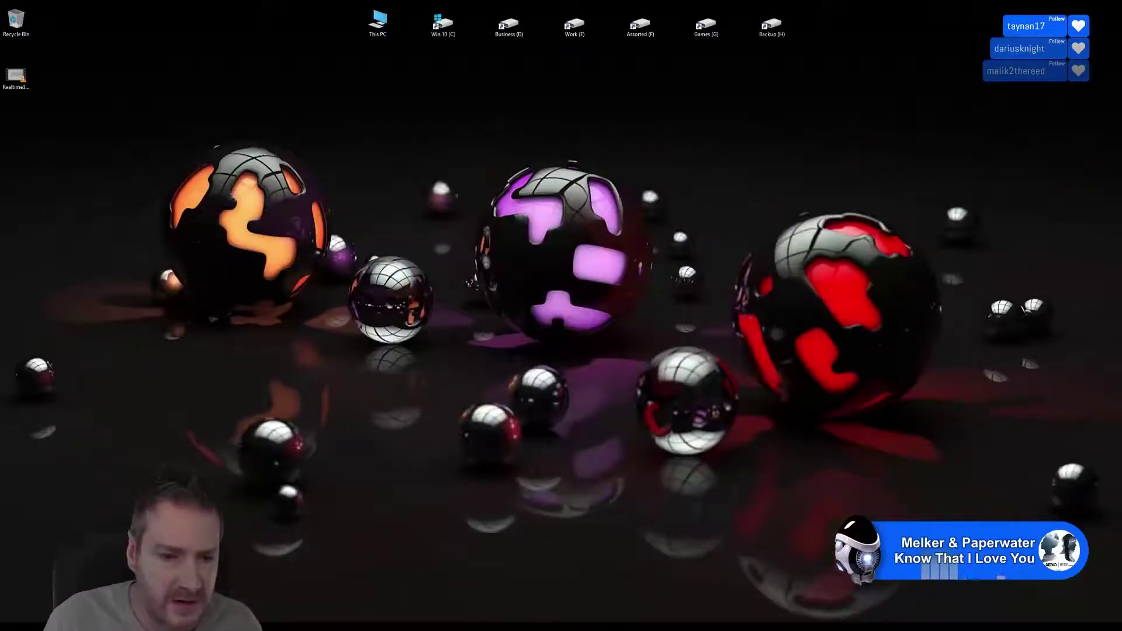
Switch to 3ds Max and select the frame elements surrounding the carved panels along the stair's lower side
{"action": "key", "text": "alt+Tab"}
{"action": "scroll", "coordinate": [366, 386], "scroll_direction": "up", "scroll_amount": 5}
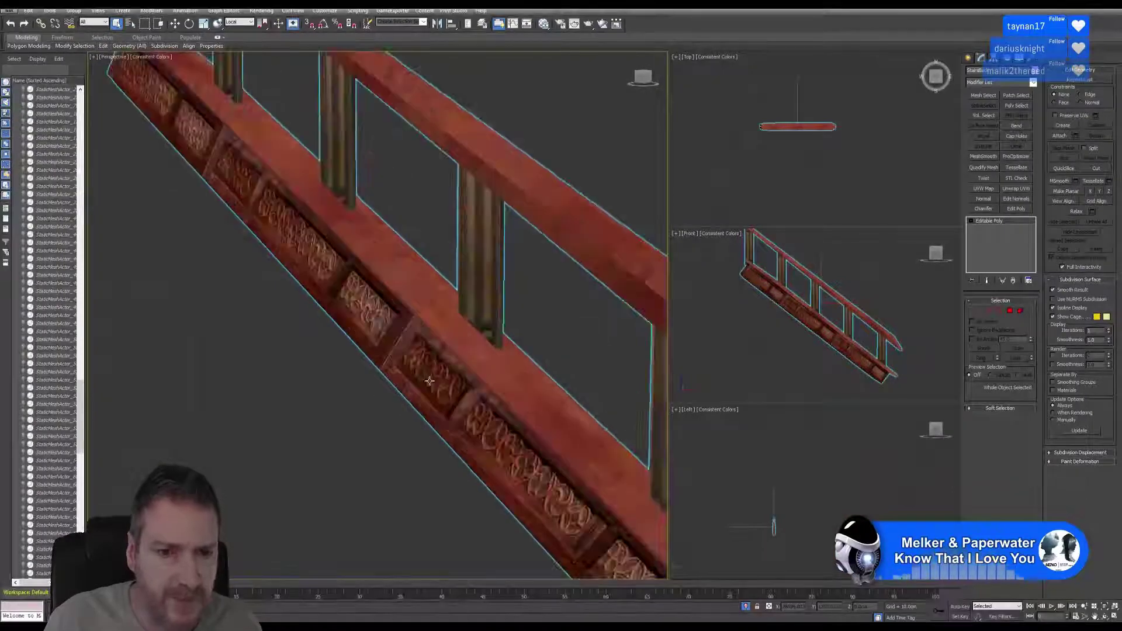
{"action": "left_click", "coordinate": [1021, 312]}
{"action": "key", "text": "ctrl+a"}
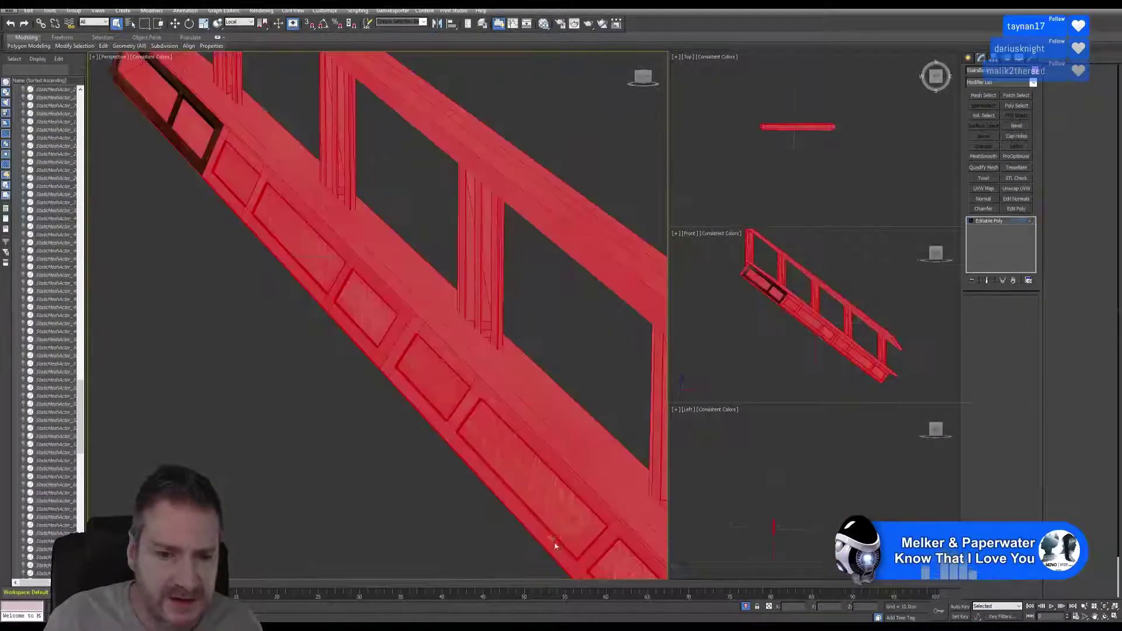
{"action": "left_click", "coordinate": [518, 507]}
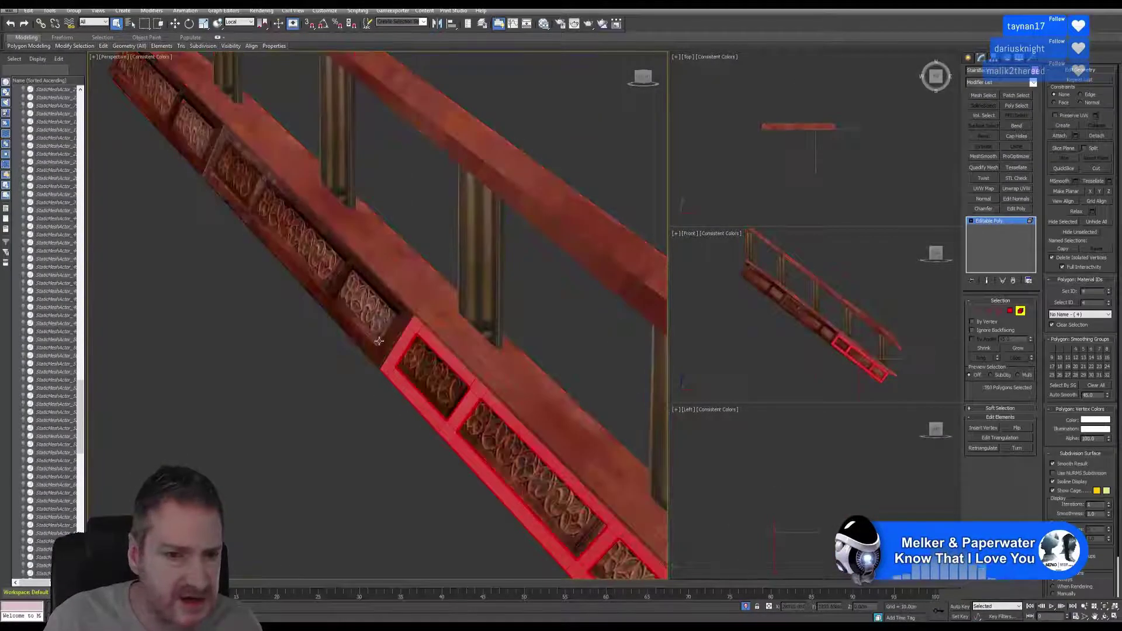
{"action": "left_click", "coordinate": [240, 153], "text": "ctrl"}
{"action": "left_click", "coordinate": [204, 161], "text": "ctrl"}
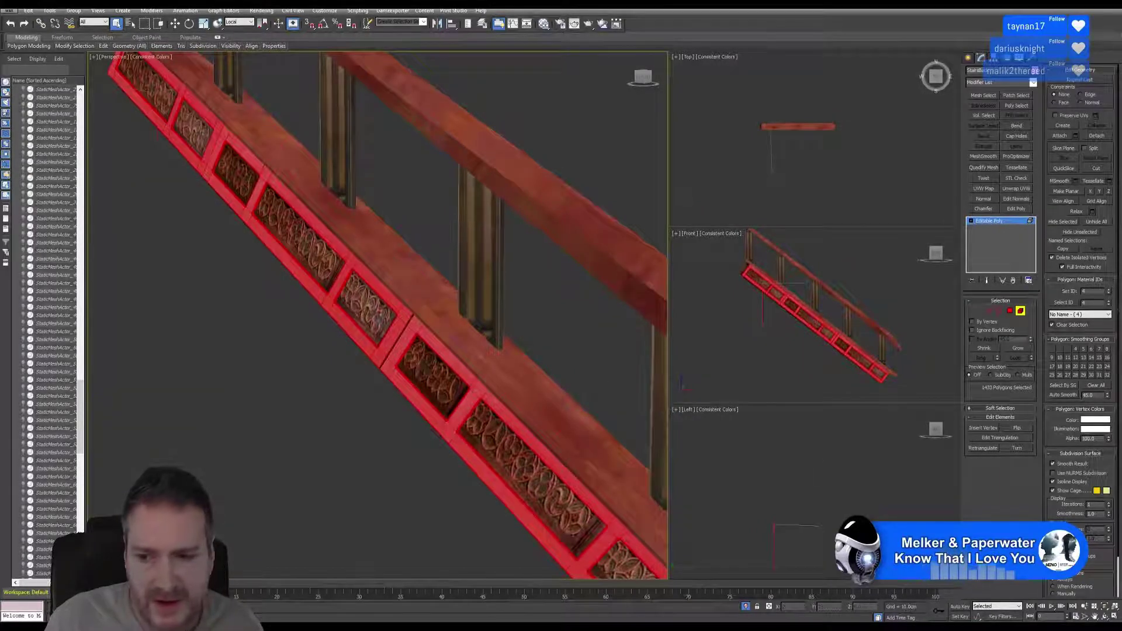
Try the View and Local reference coordinate systems for moving the selected frames, and return to Parent
{"action": "key", "text": "w"}
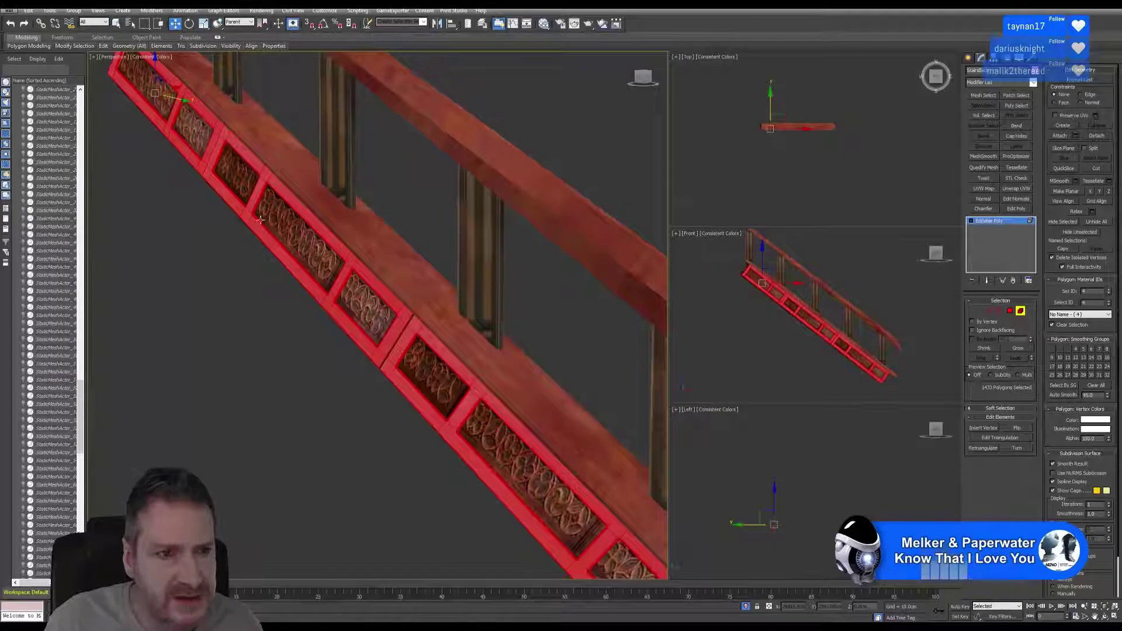
{"action": "left_click", "coordinate": [241, 23]}
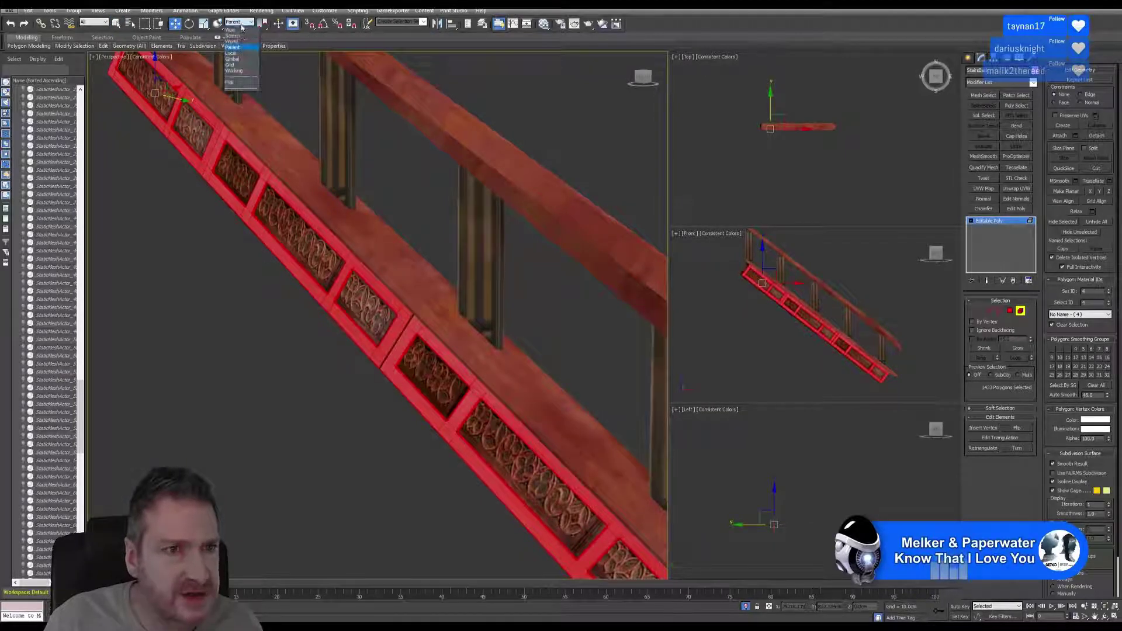
{"action": "left_click", "coordinate": [240, 30]}
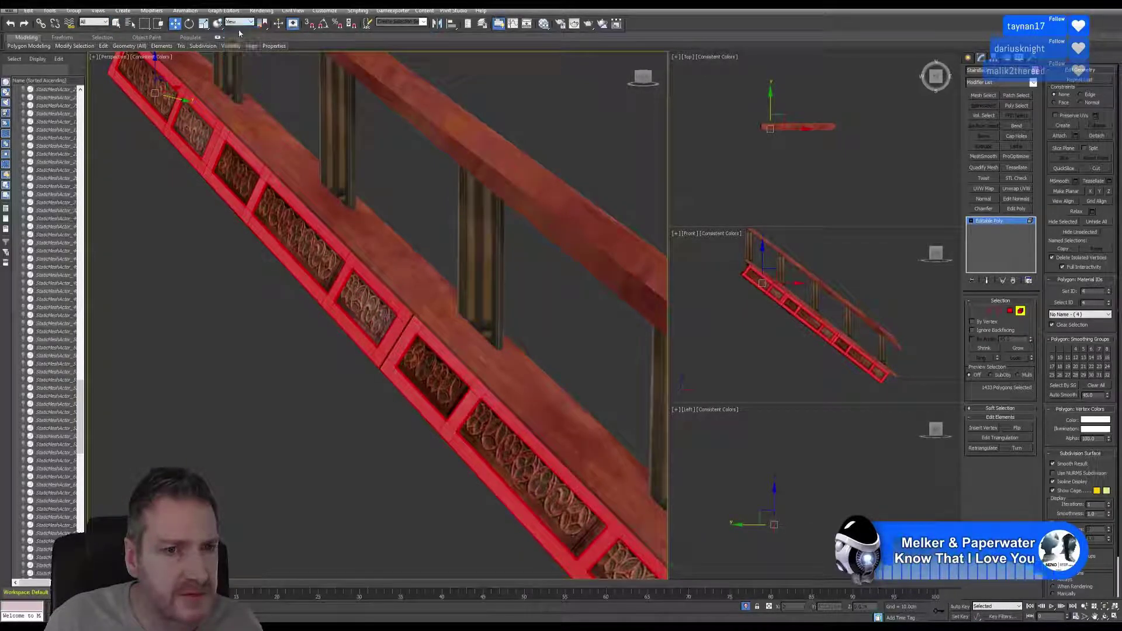
{"action": "left_click", "coordinate": [240, 23]}
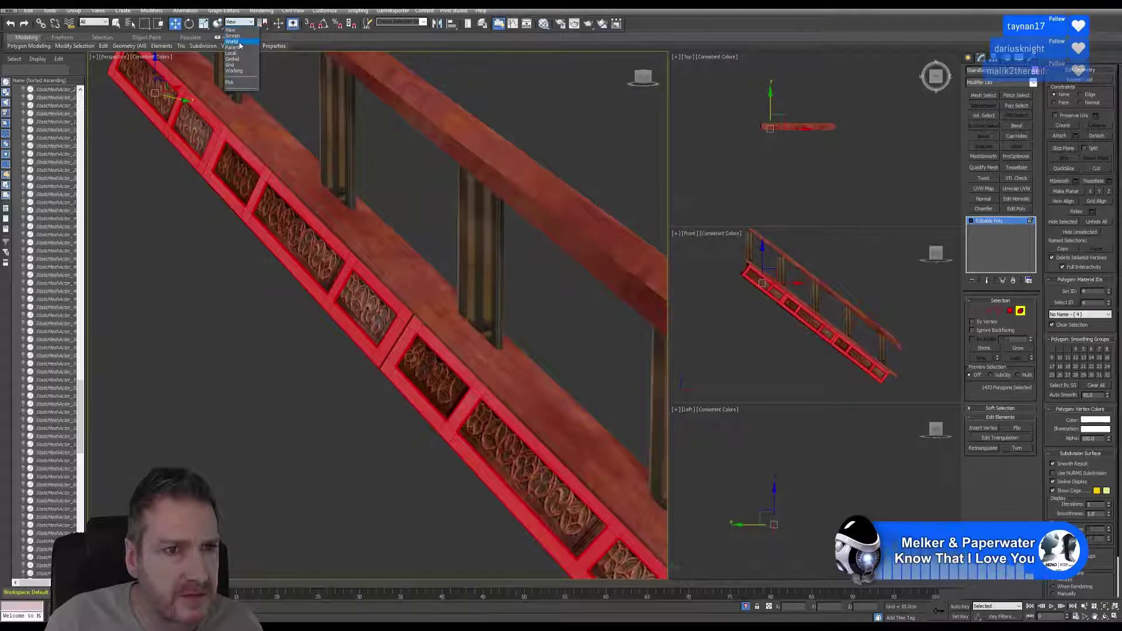
{"action": "left_click", "coordinate": [238, 53]}
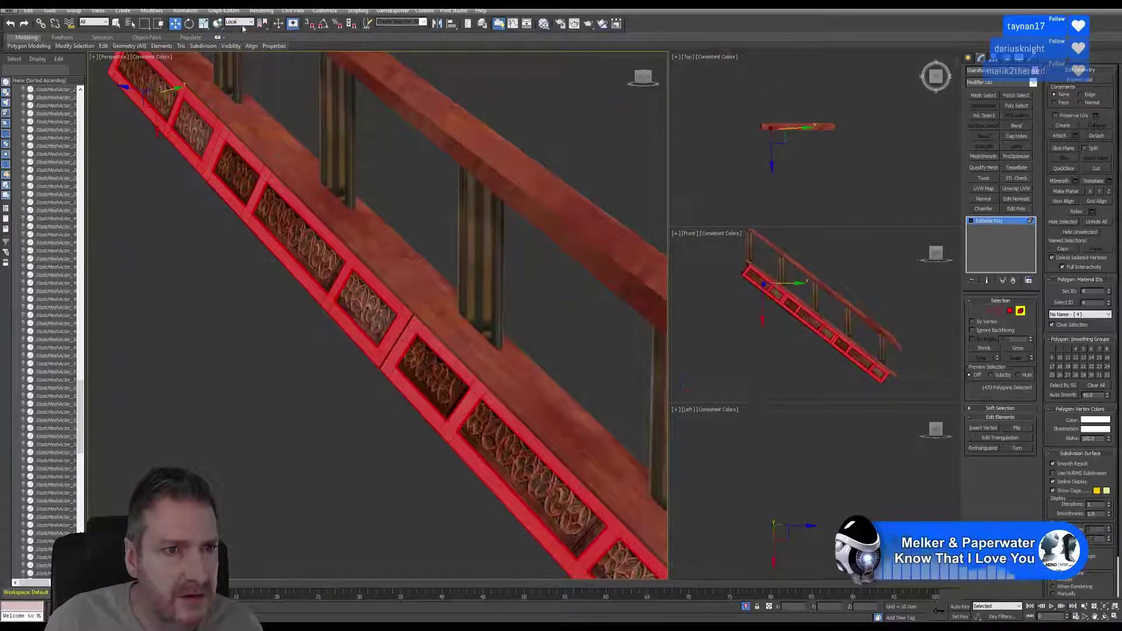
{"action": "left_click", "coordinate": [242, 23]}
{"action": "left_click", "coordinate": [233, 47]}
{"action": "mouse_move", "coordinate": [231, 47]}
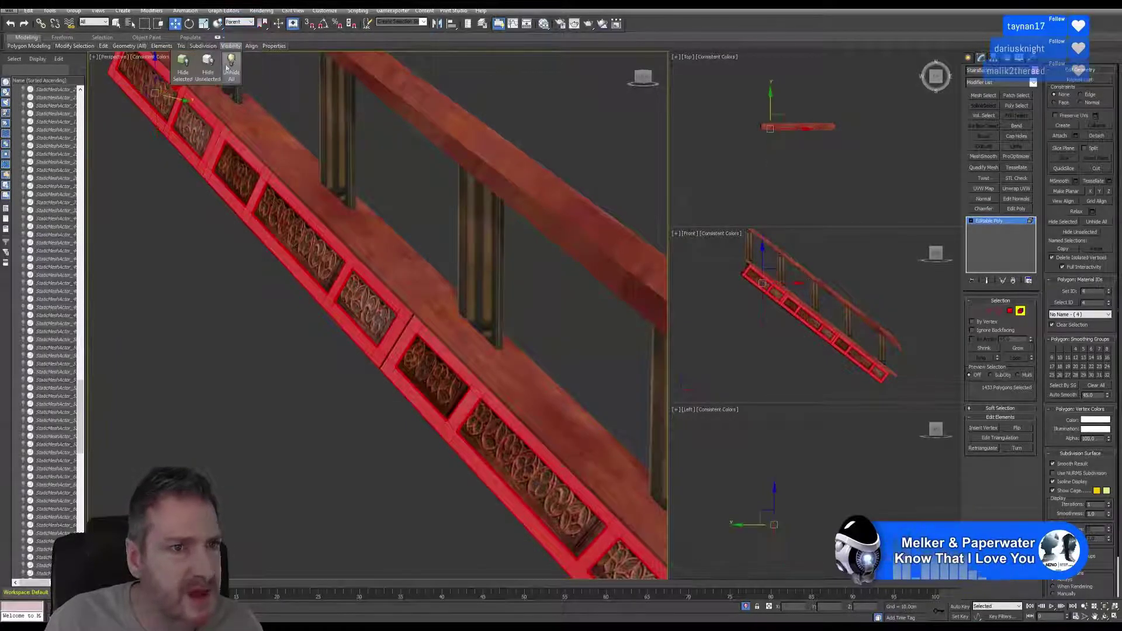
Move the selected frame elements slightly outward from the carved panels along the Y axis, and leave element editing
{"action": "middle_click_drag", "start_coordinate": [750, 166], "coordinate": [767, 173]}
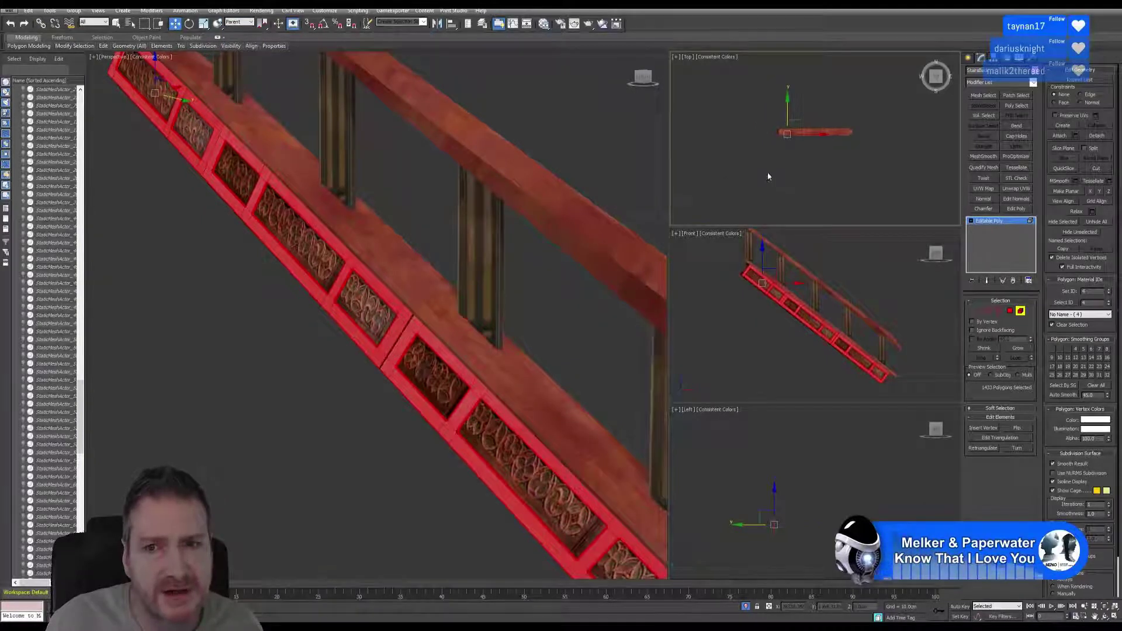
{"action": "middle_click_drag", "start_coordinate": [421, 292], "coordinate": [357, 287], "text": "alt"}
{"action": "scroll", "coordinate": [374, 316], "scroll_direction": "up", "scroll_amount": 4}
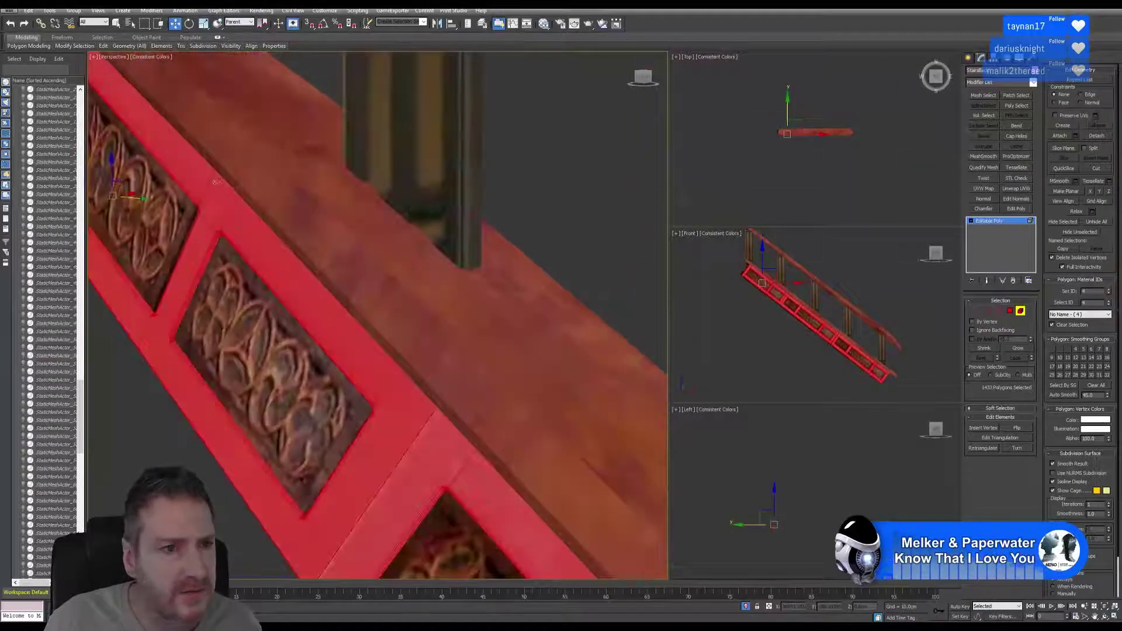
{"action": "middle_click_drag", "start_coordinate": [166, 192], "coordinate": [287, 245]}
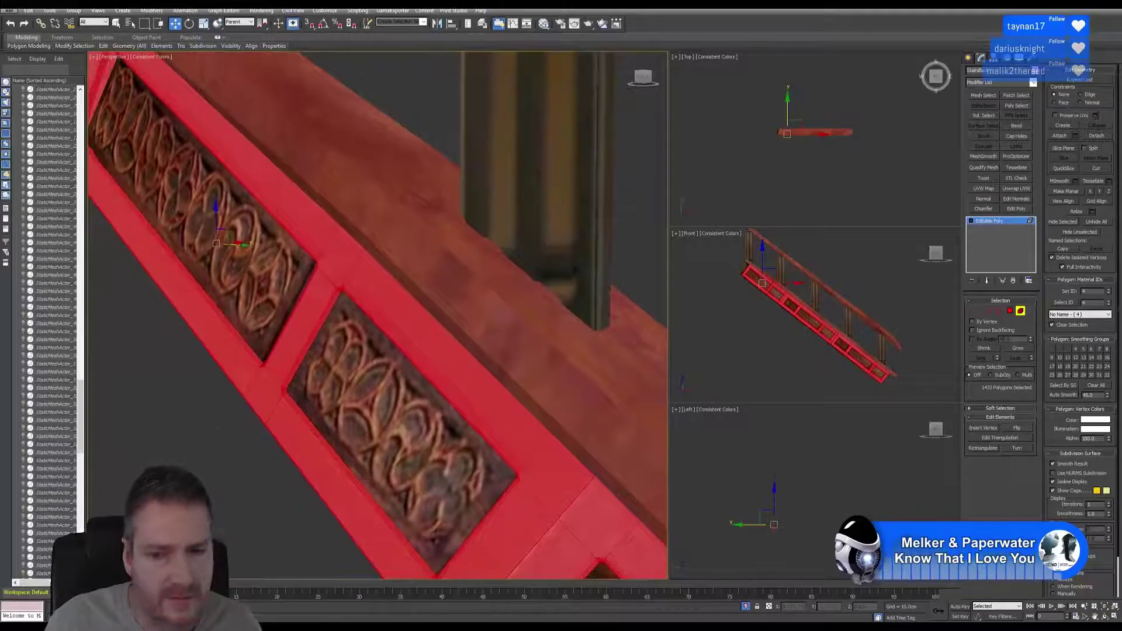
{"action": "left_click", "coordinate": [1104, 617]}
{"action": "left_click_drag", "start_coordinate": [444, 298], "coordinate": [322, 275]}
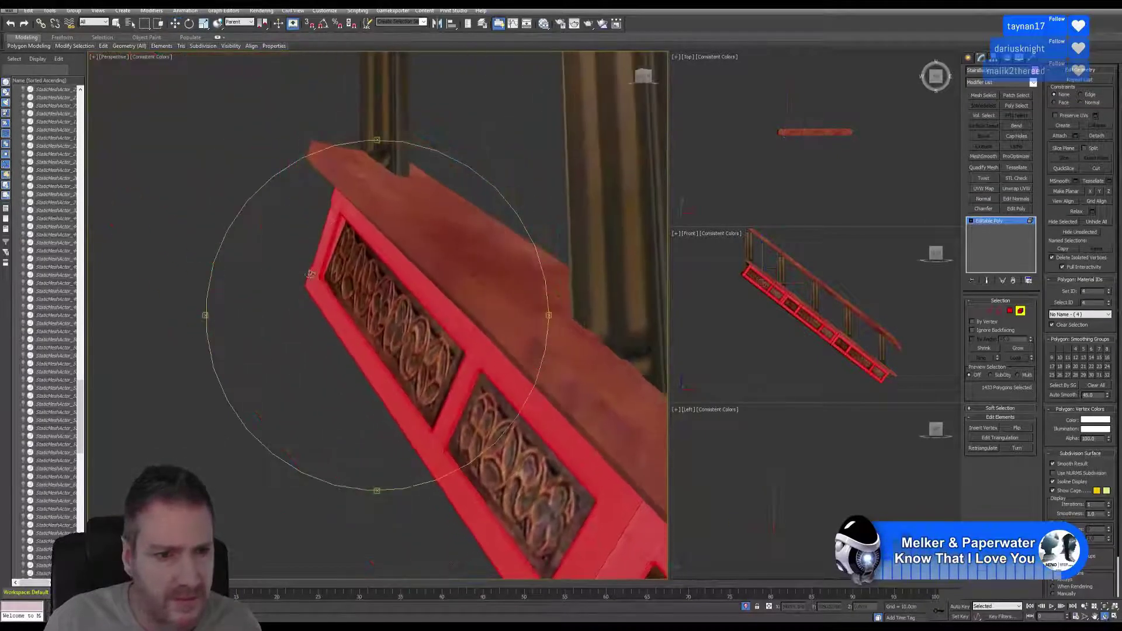
{"action": "middle_click_drag", "start_coordinate": [320, 269], "coordinate": [218, 181]}
{"action": "left_click_drag", "start_coordinate": [219, 182], "coordinate": [160, 81]}
{"action": "left_click_drag", "start_coordinate": [295, 204], "coordinate": [371, 223]}
{"action": "left_click", "coordinate": [175, 24]}
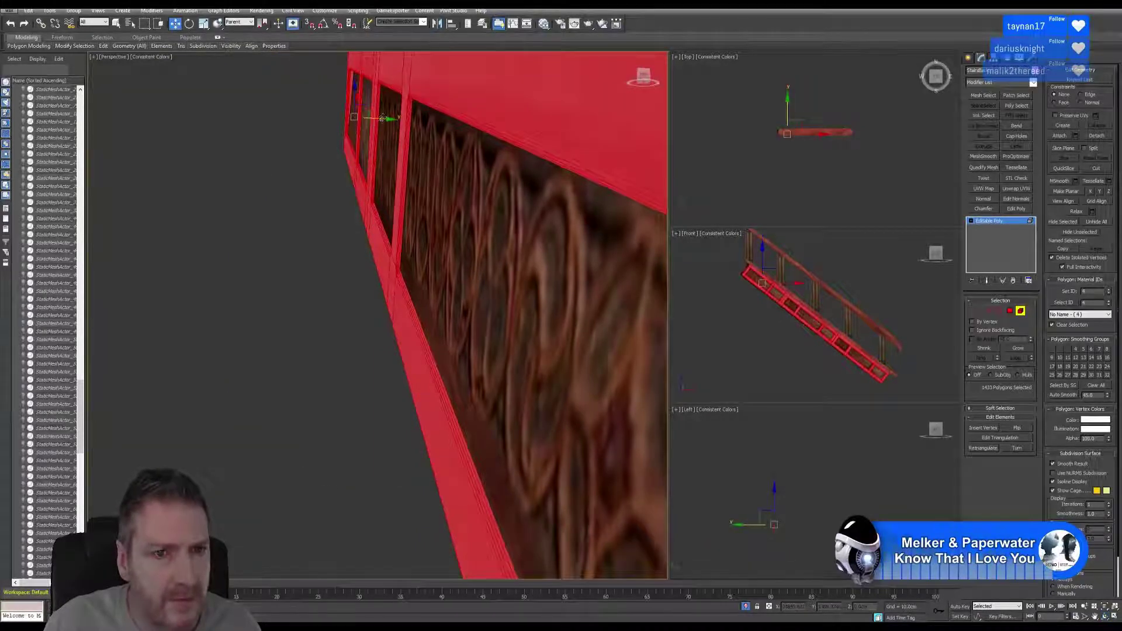
{"action": "left_click_drag", "start_coordinate": [383, 117], "coordinate": [379, 118]}
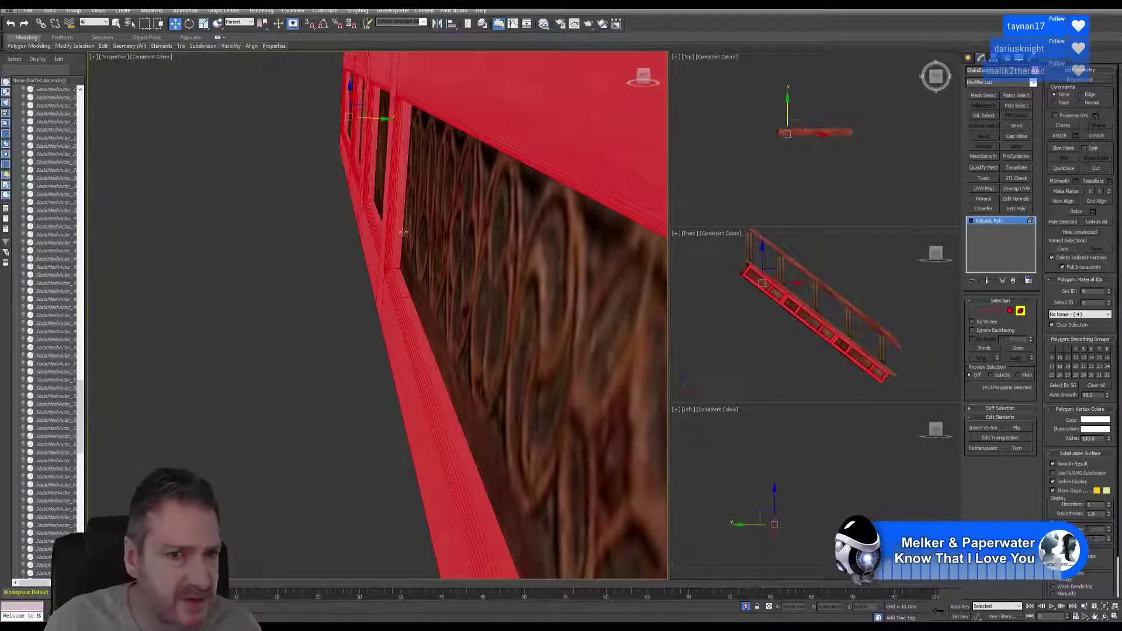
{"action": "scroll", "coordinate": [381, 207], "scroll_direction": "down", "scroll_amount": 3}
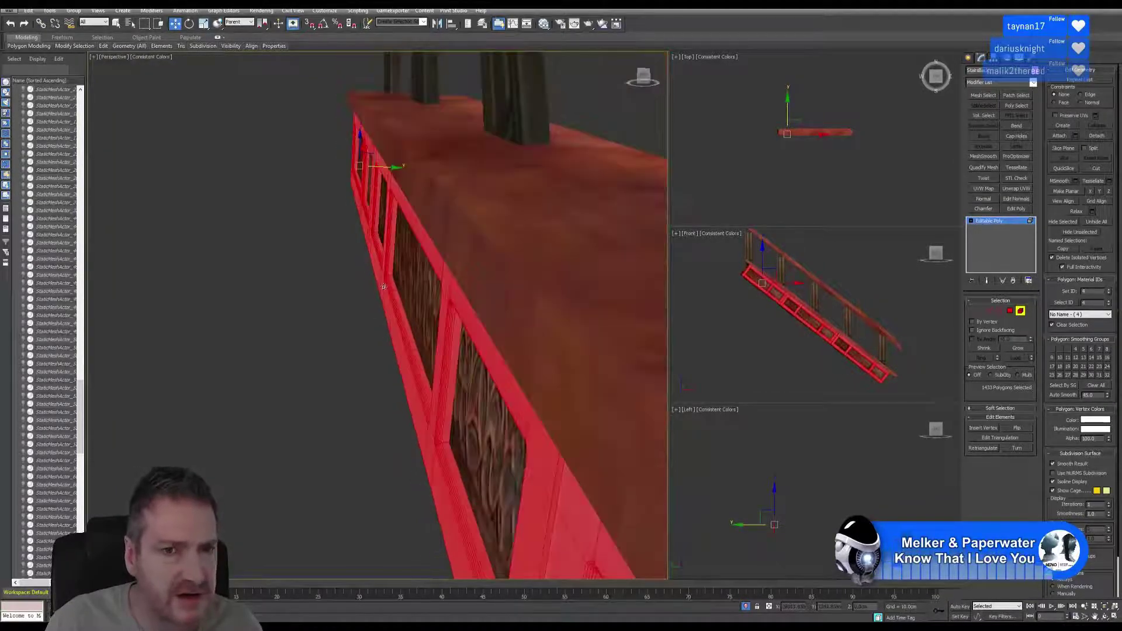
{"action": "left_click", "coordinate": [1021, 311]}
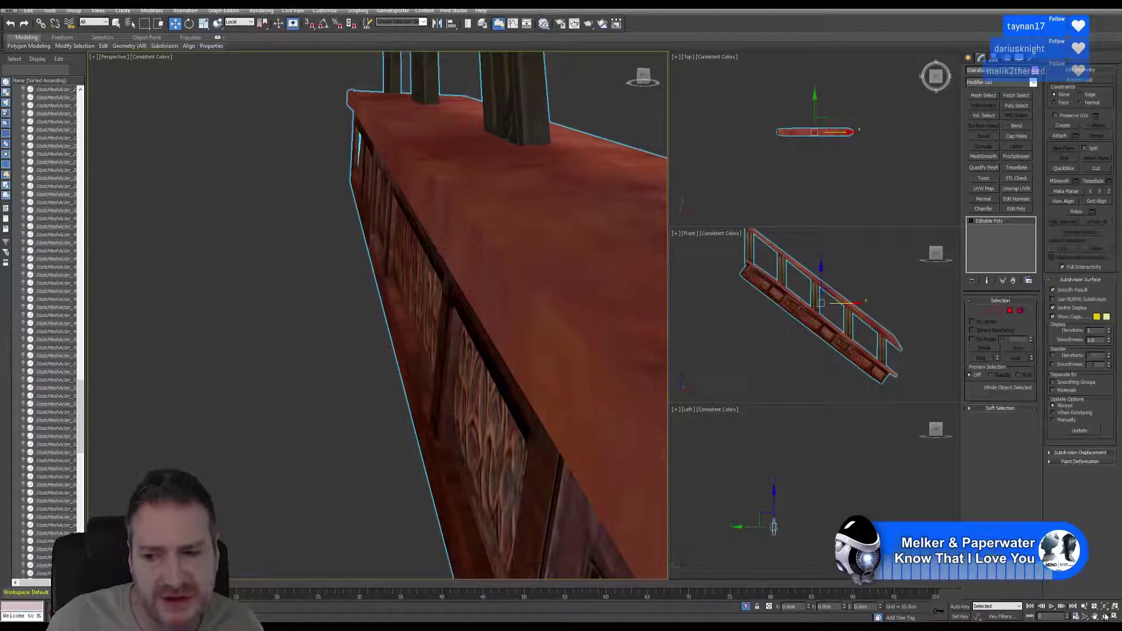
Export the stair model to FBX with the Painter To UE4 preset, replacing the existing StairsBack file
{"action": "key", "text": "e"}
{"action": "scroll", "coordinate": [347, 327], "scroll_direction": "down", "scroll_amount": 10}
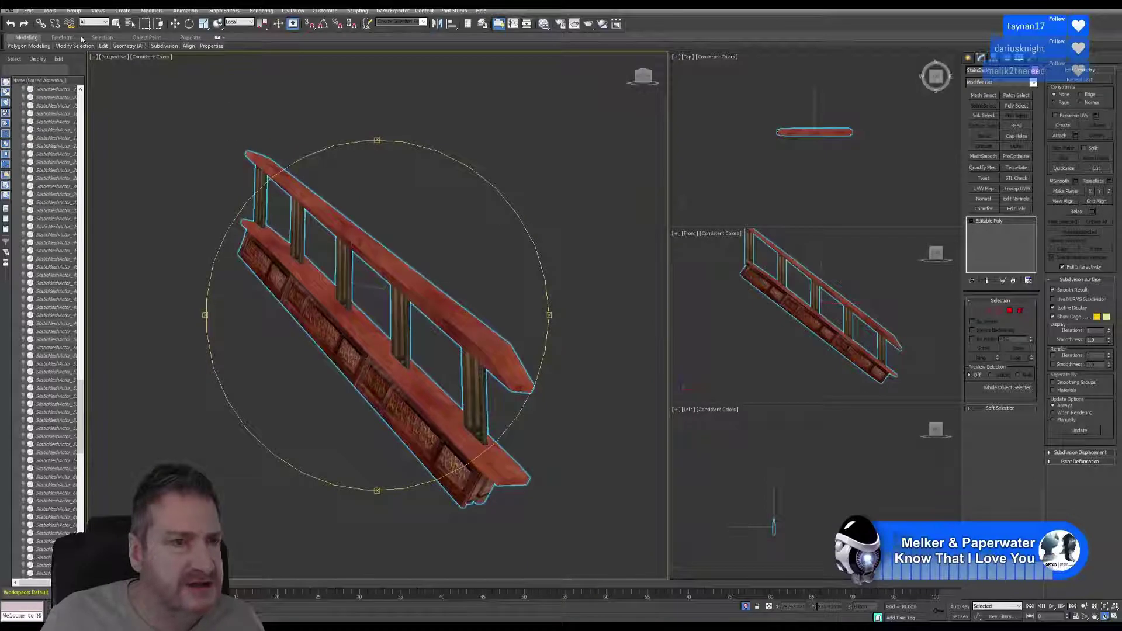
{"action": "left_click", "coordinate": [10, 10]}
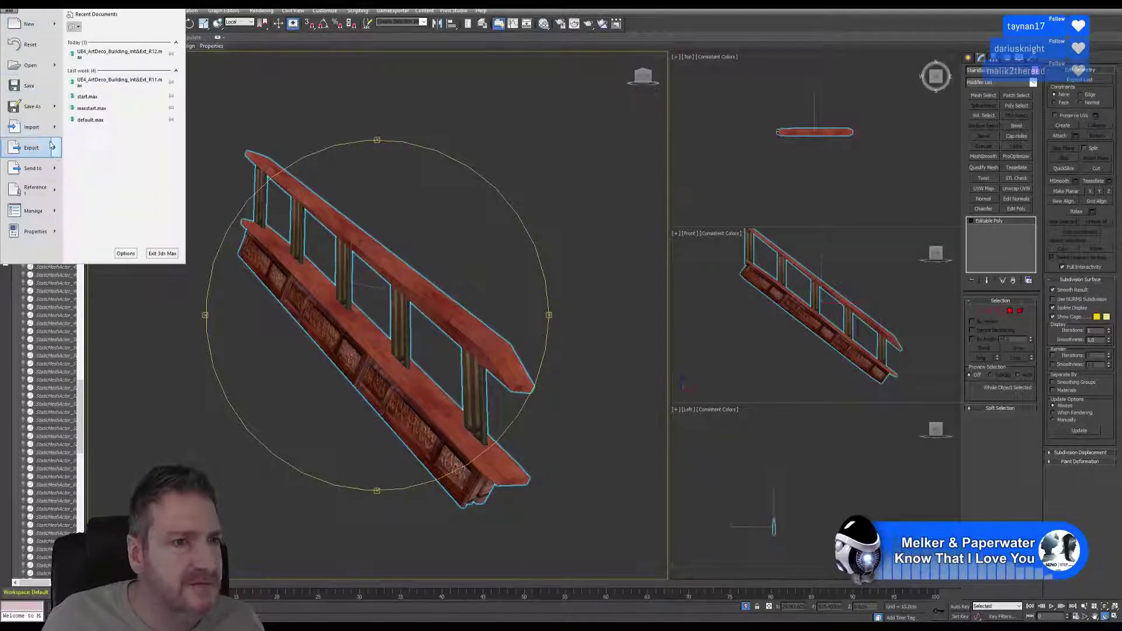
{"action": "mouse_move", "coordinate": [53, 148]}
{"action": "left_click", "coordinate": [94, 39]}
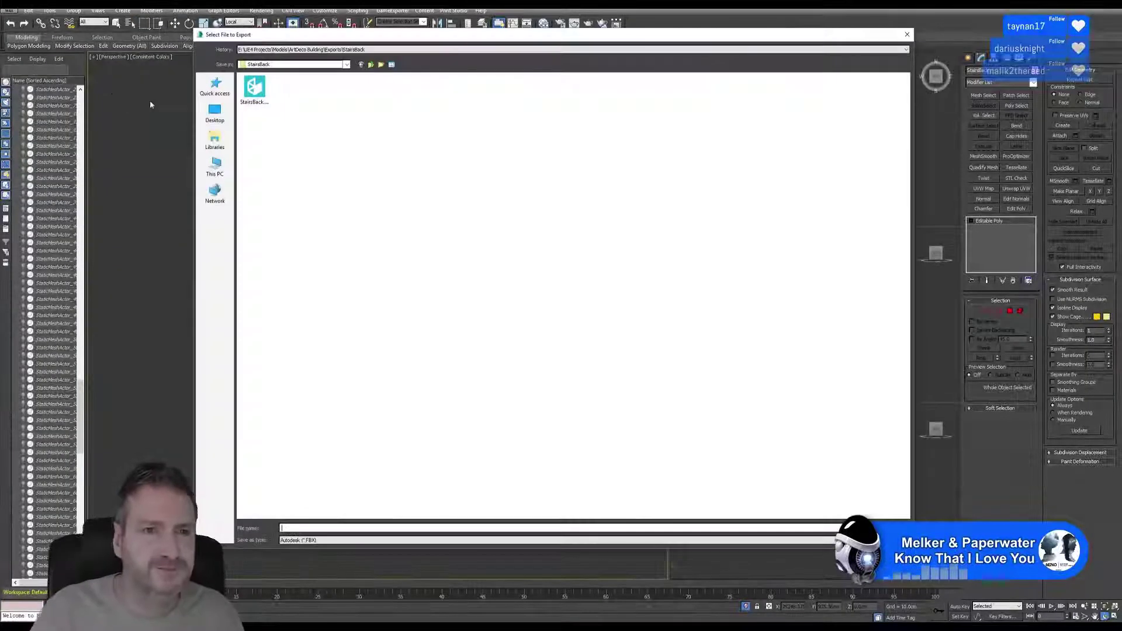
{"action": "double_click", "coordinate": [253, 93]}
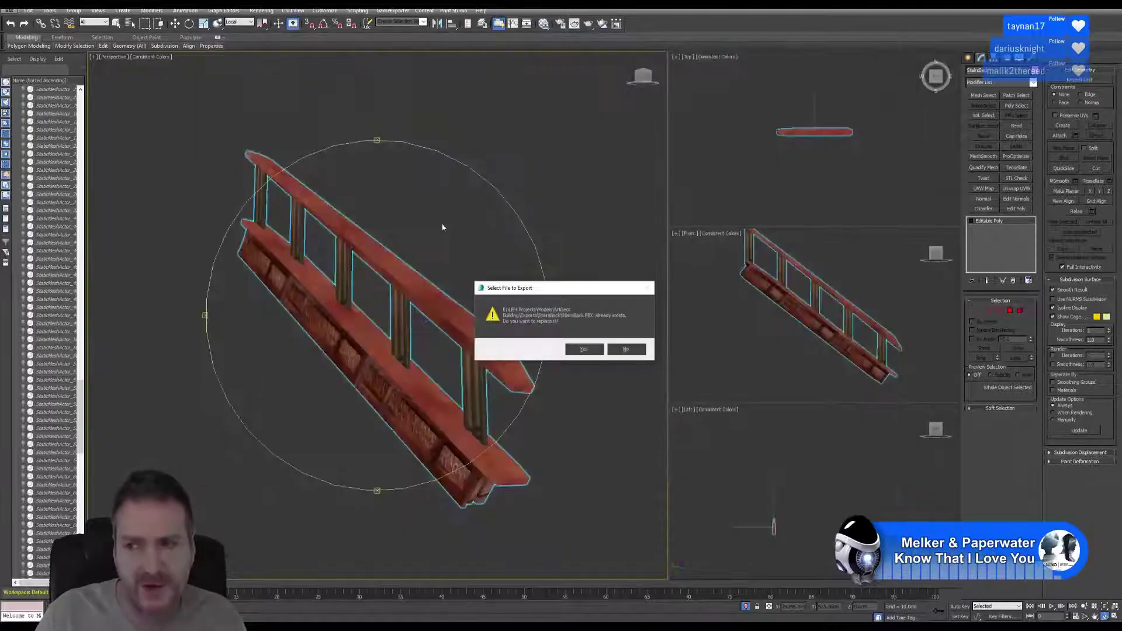
{"action": "left_click", "coordinate": [584, 349]}
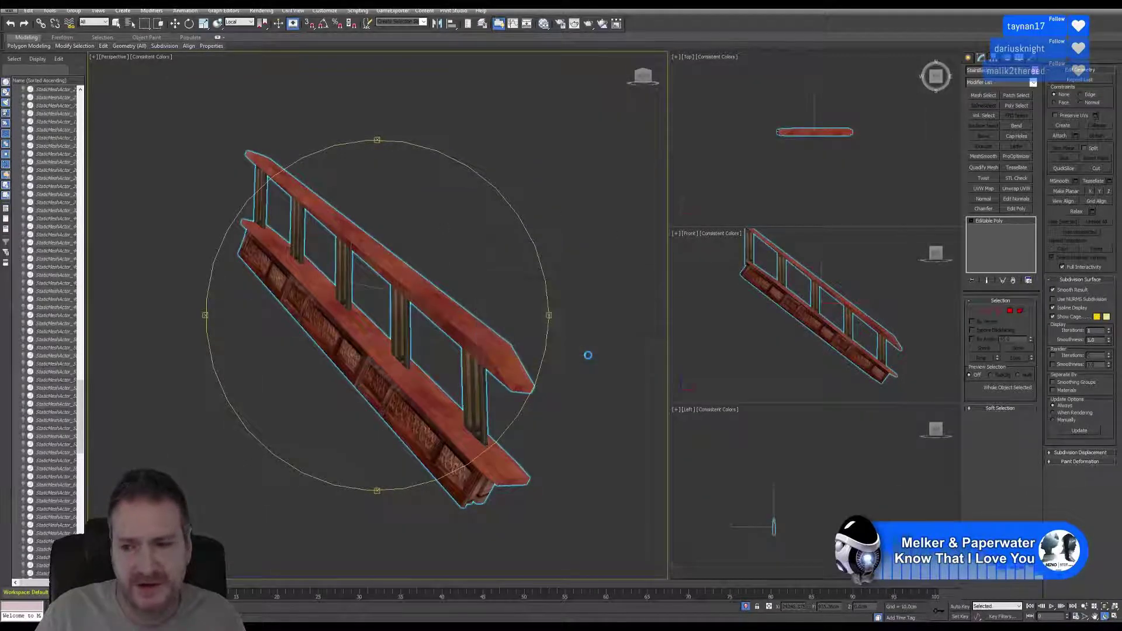
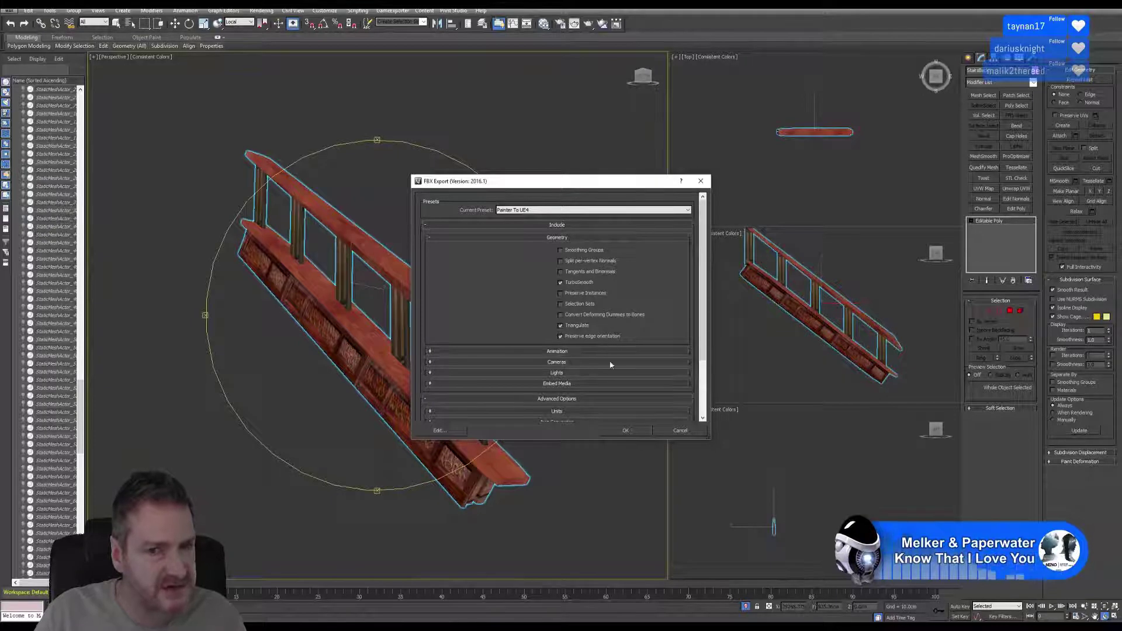
{"action": "left_click", "coordinate": [623, 430]}
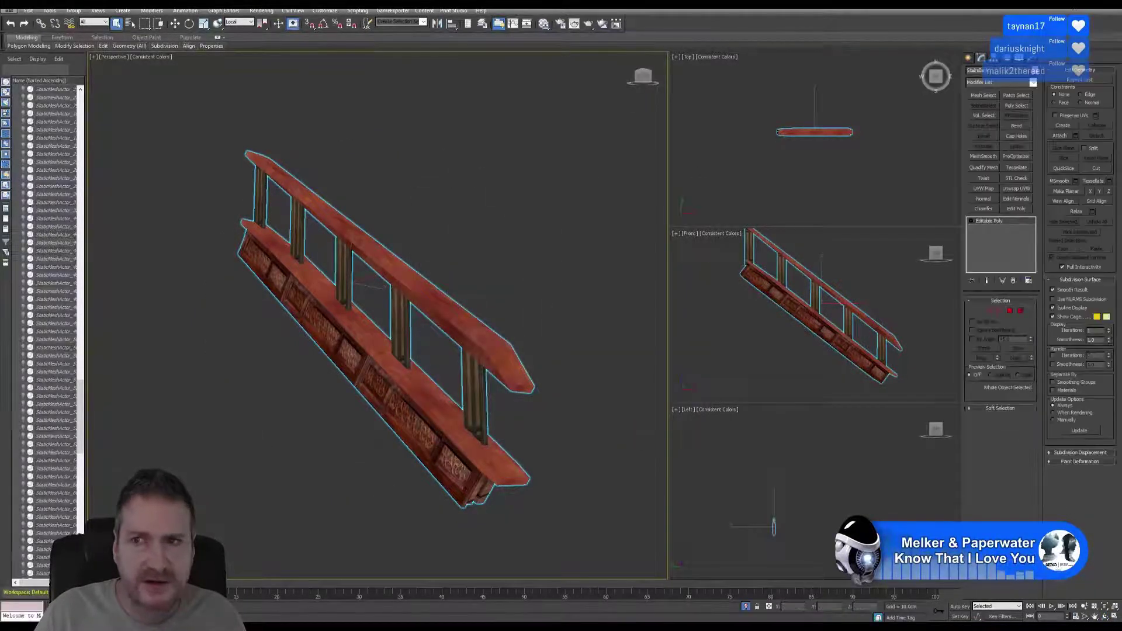
Switch to Unreal Editor and reimport the StairsBack mesh in the Models > Building folder from its updated FBX
{"action": "left_click", "coordinate": [1073, 7]}
{"action": "left_click", "coordinate": [474, 622]}
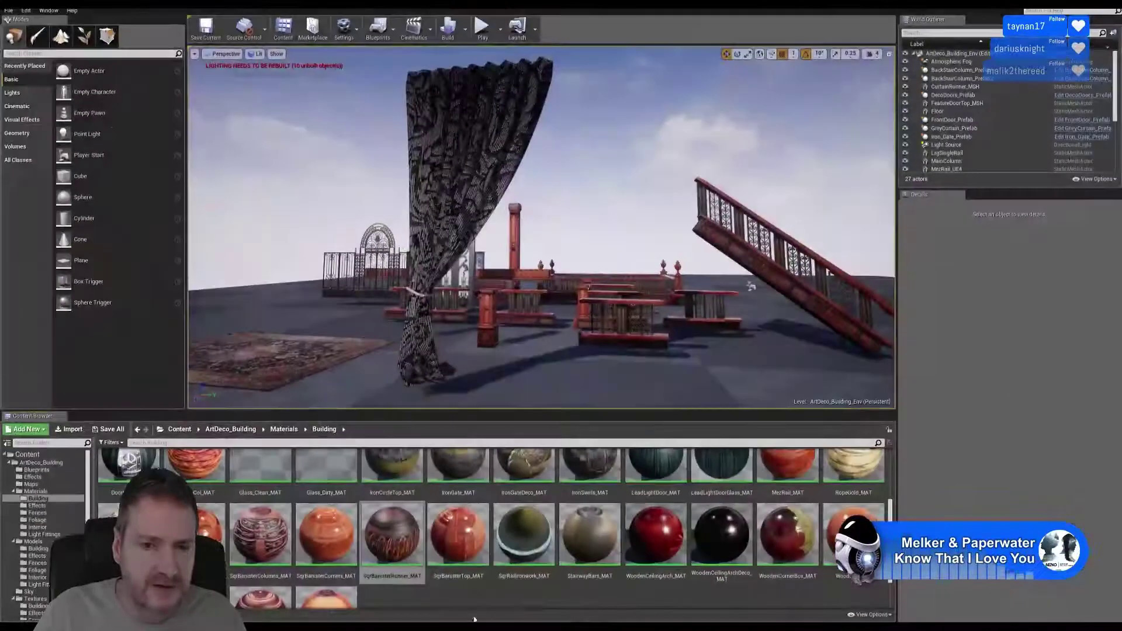
{"action": "left_click", "coordinate": [38, 549]}
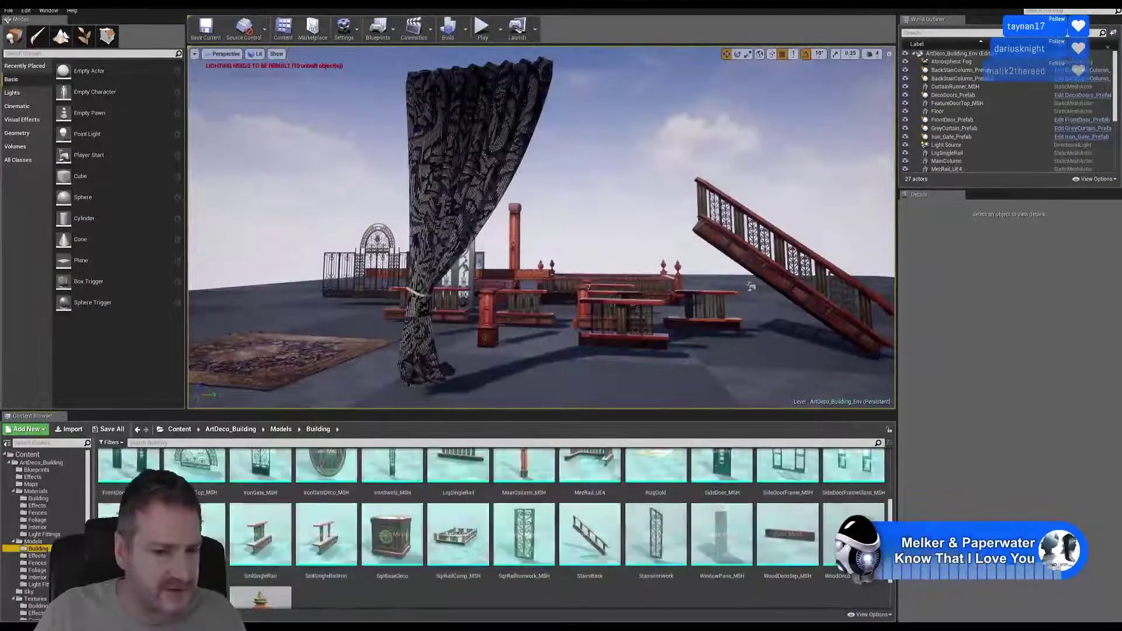
{"action": "right_click", "coordinate": [585, 533]}
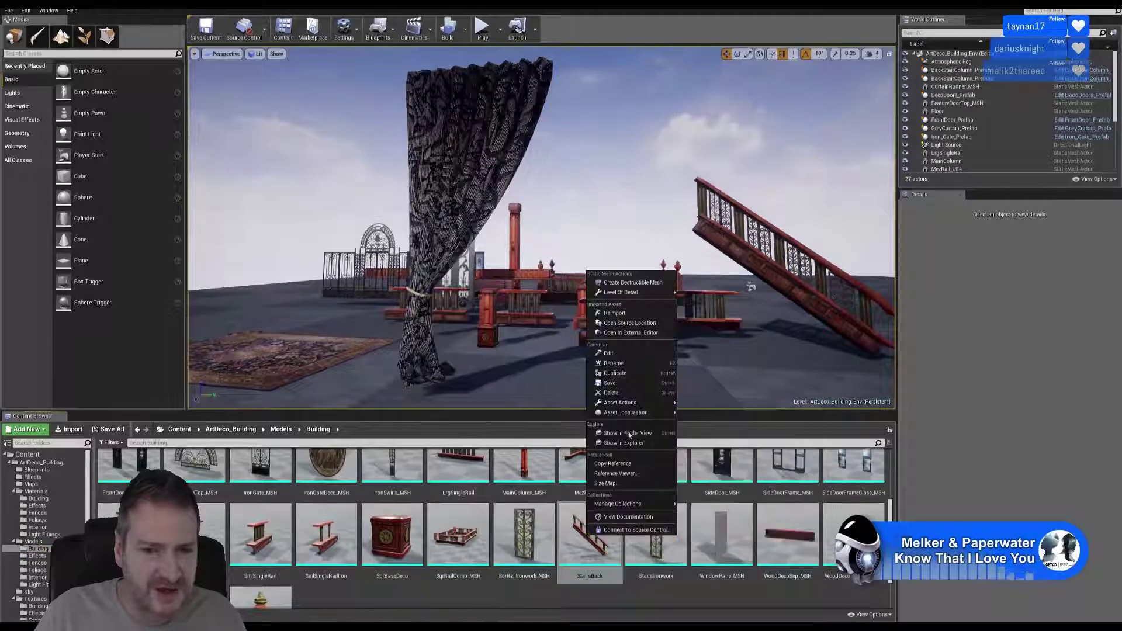
{"action": "left_click", "coordinate": [615, 313]}
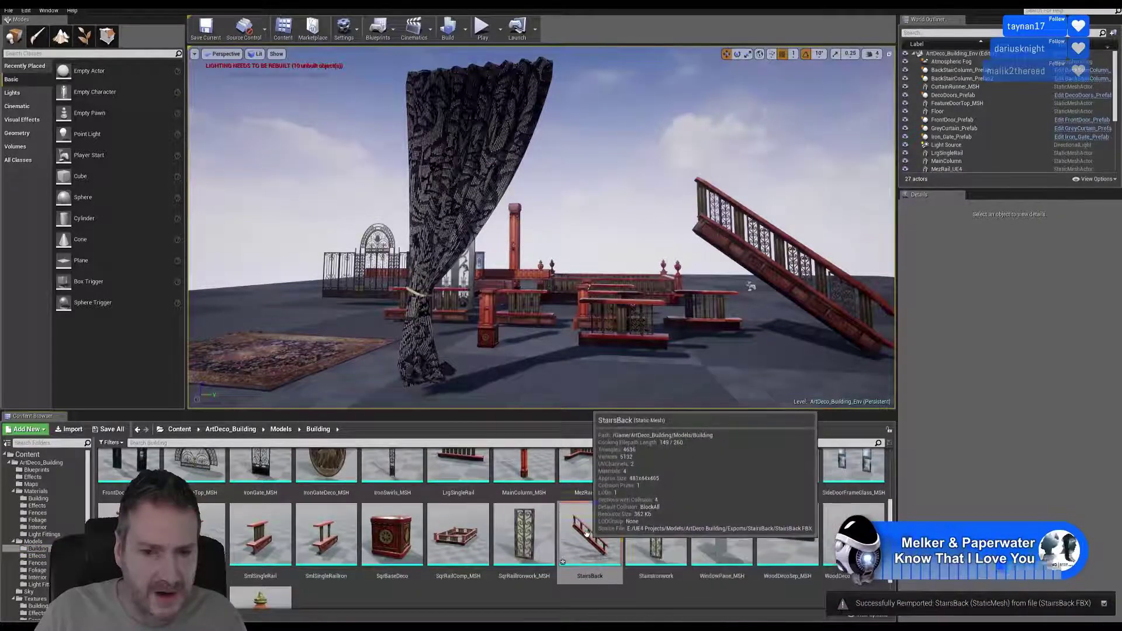
Inspect the reimported StairsBack mesh's carved panels and frames in its asset editor, close it, and save the changes
{"action": "double_click", "coordinate": [611, 570]}
{"action": "left_click_drag", "start_coordinate": [538, 387], "coordinate": [548, 319]}
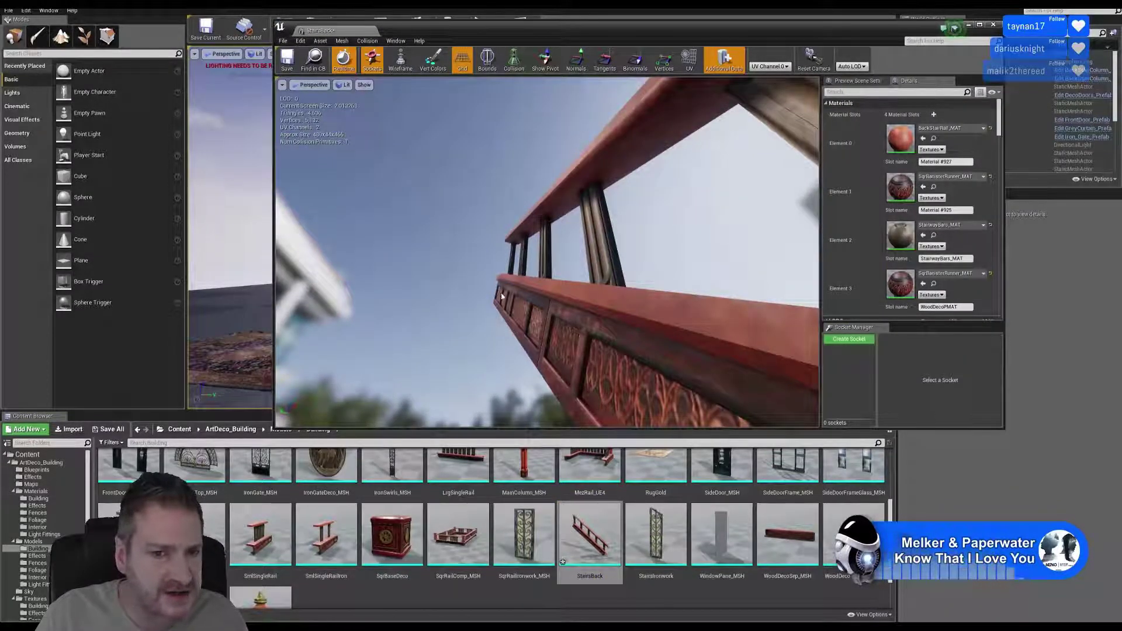
{"action": "left_click_drag", "start_coordinate": [536, 332], "coordinate": [428, 268]}
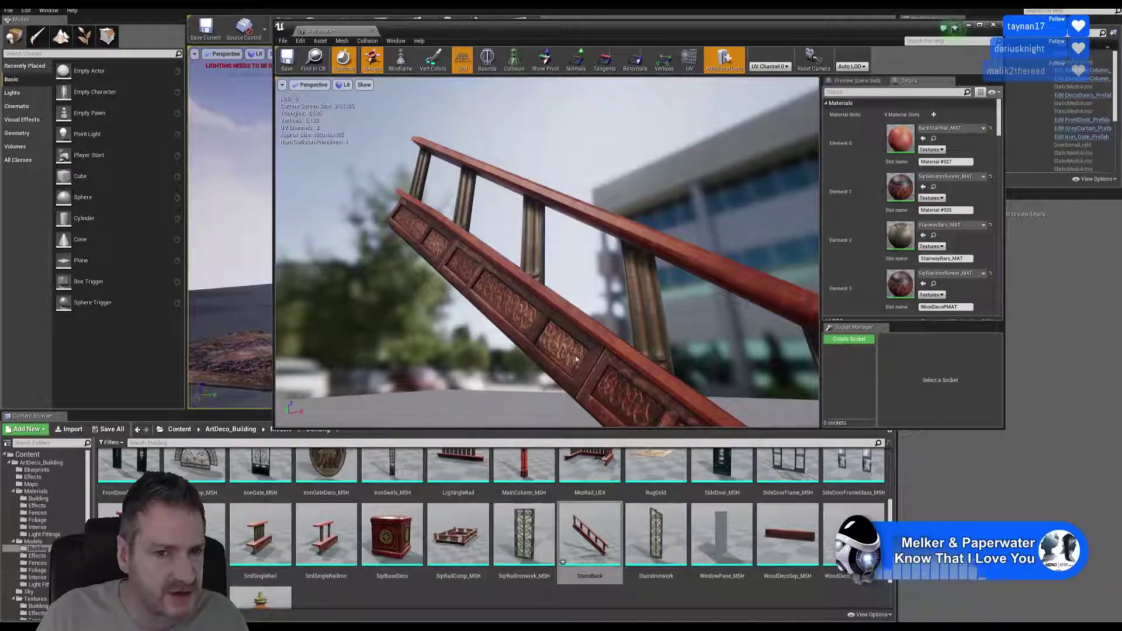
{"action": "left_click_drag", "start_coordinate": [495, 276], "coordinate": [529, 310]}
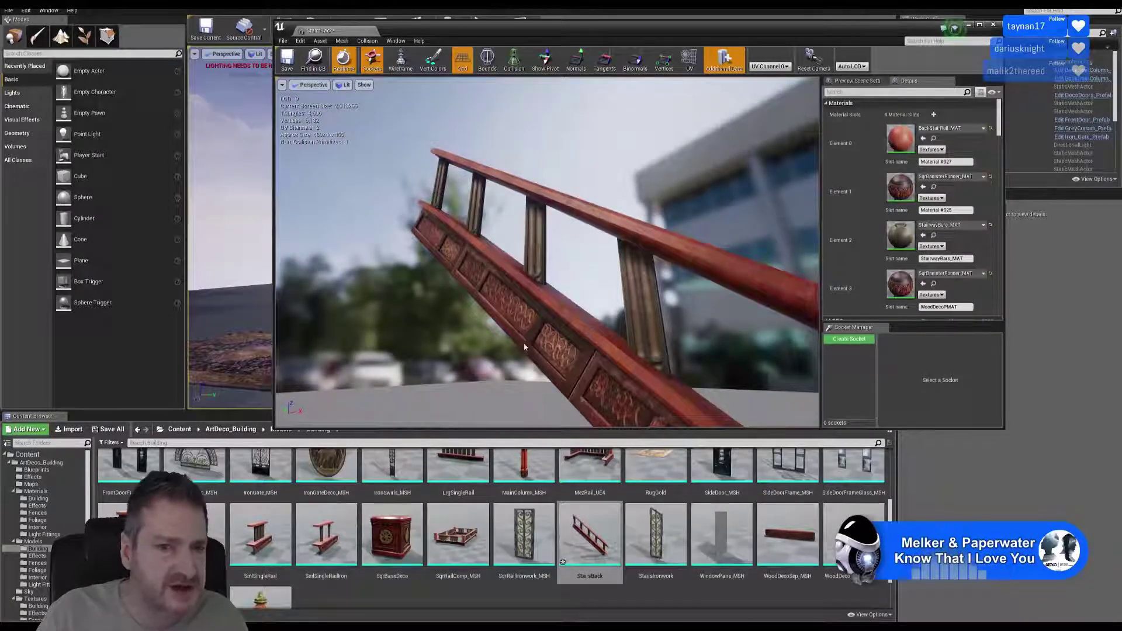
{"action": "left_click", "coordinate": [994, 26]}
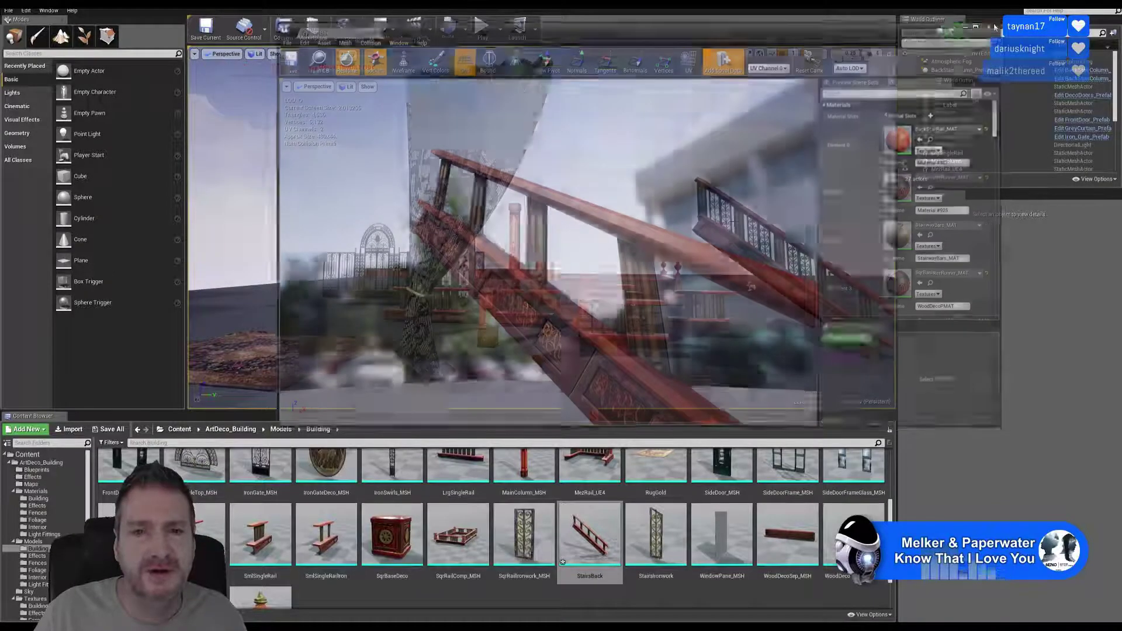
{"action": "left_click", "coordinate": [9, 10]}
{"action": "left_click", "coordinate": [88, 86]}
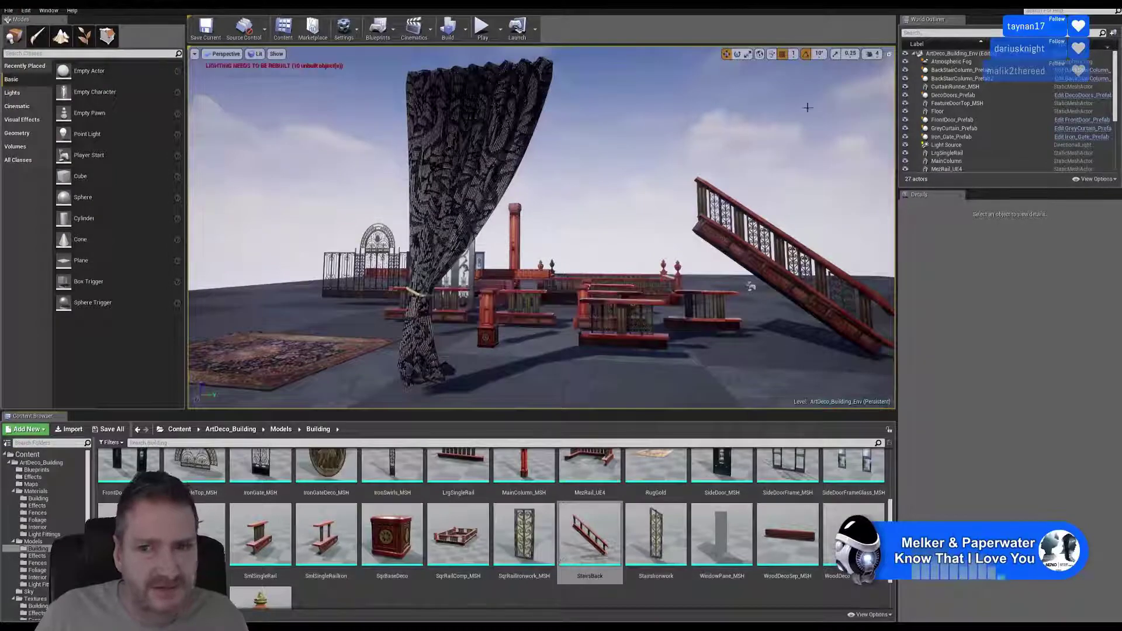
Switch to 3ds Max and end the isolation of the staircase to bring back the rest of the scene
{"action": "key", "text": "super+d"}
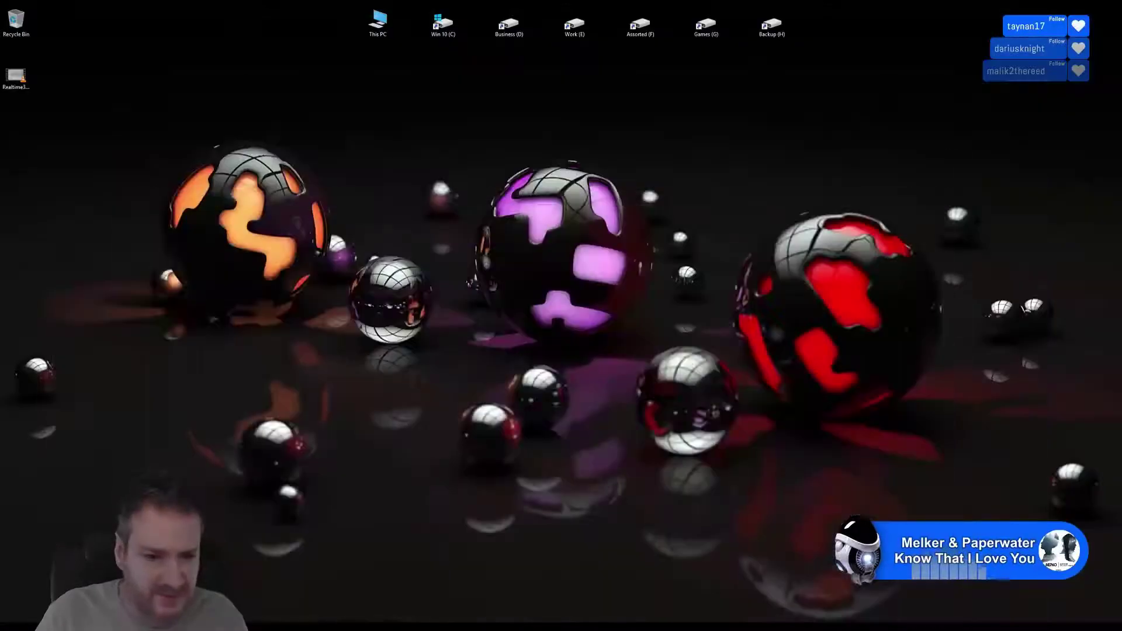
{"action": "key", "text": "alt+Tab"}
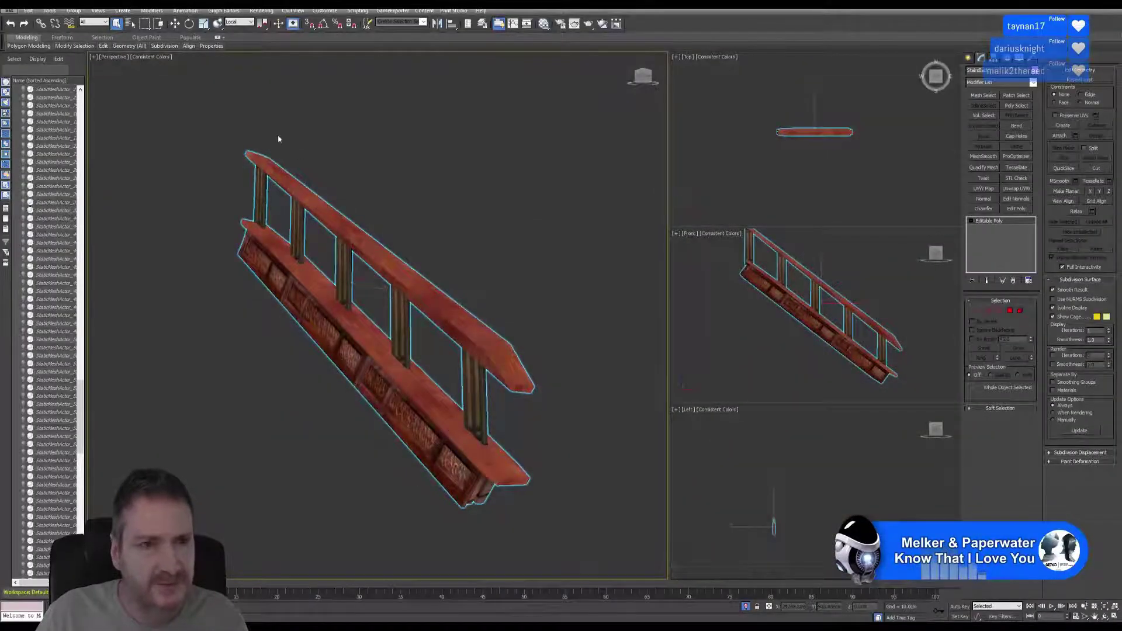
{"action": "left_click", "coordinate": [50, 10]}
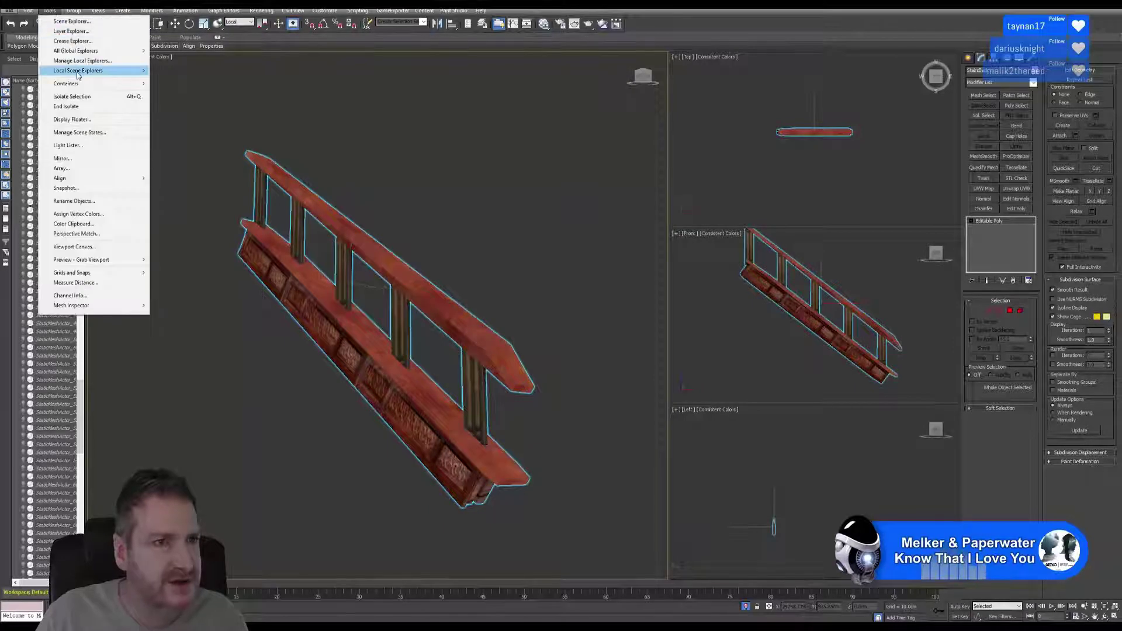
{"action": "left_click", "coordinate": [74, 110]}
{"action": "middle_click_drag", "start_coordinate": [345, 339], "coordinate": [380, 369]}
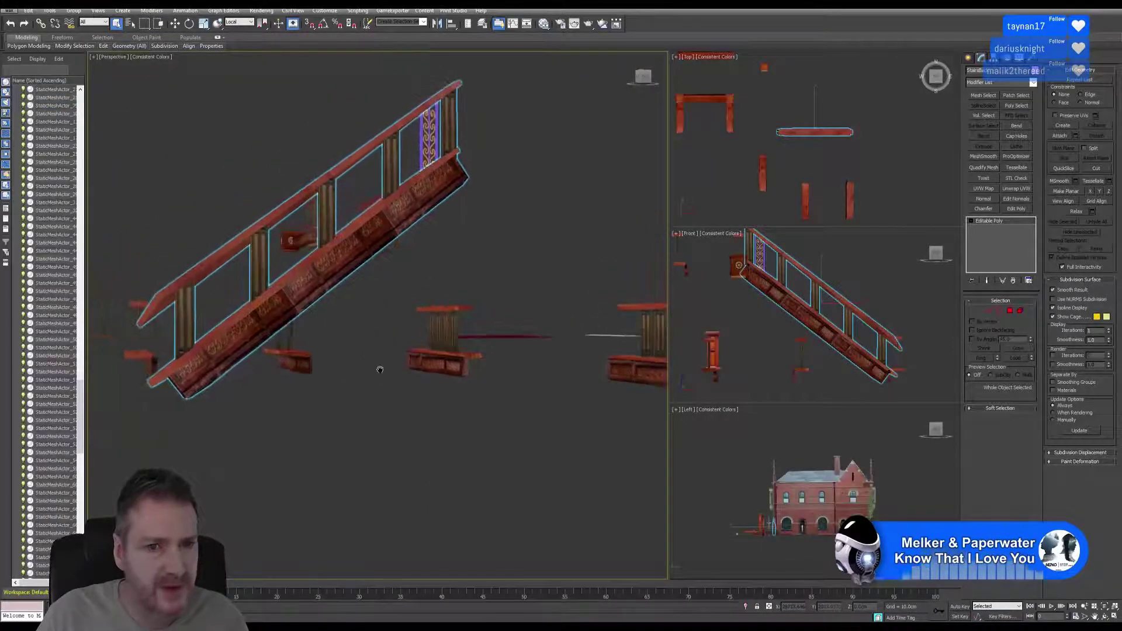
{"action": "left_click", "coordinate": [1107, 617]}
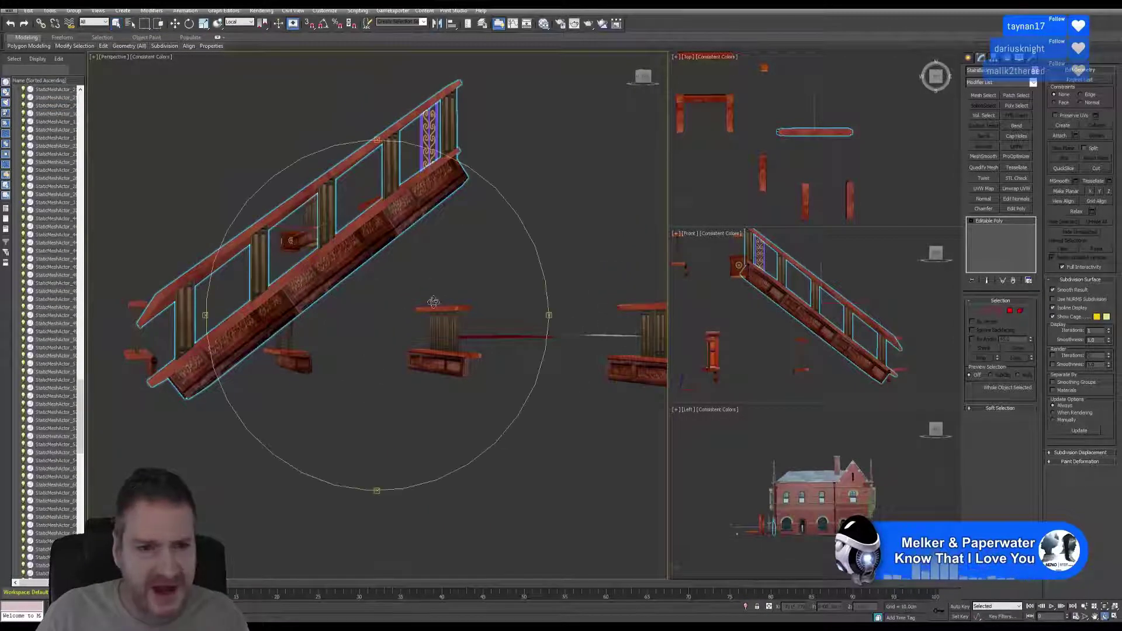
{"action": "left_click_drag", "start_coordinate": [434, 302], "coordinate": [411, 329]}
{"action": "scroll", "coordinate": [293, 340], "scroll_direction": "down", "scroll_amount": 5}
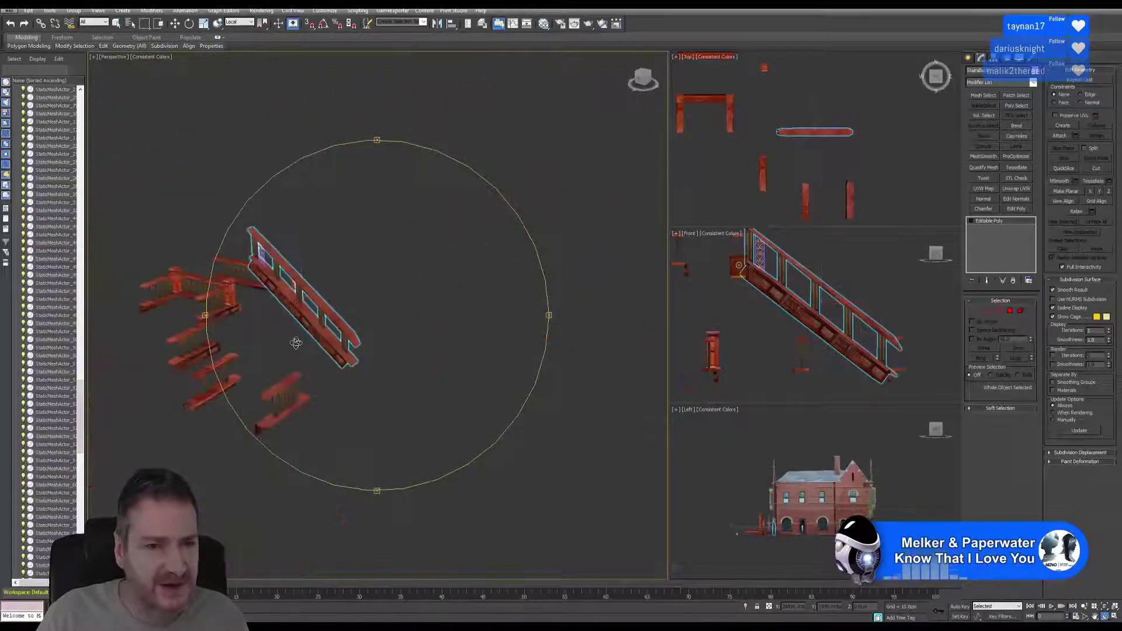
{"action": "middle_click_drag", "start_coordinate": [295, 338], "coordinate": [374, 344]}
{"action": "scroll", "coordinate": [346, 286], "scroll_direction": "up", "scroll_amount": 7}
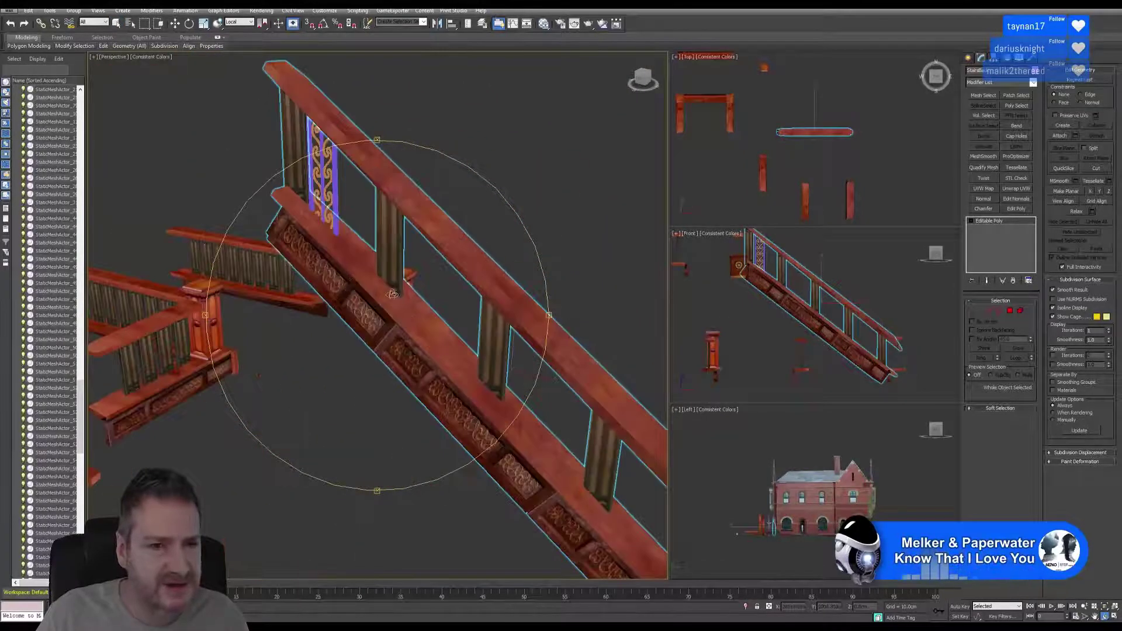
{"action": "left_click_drag", "start_coordinate": [392, 294], "coordinate": [397, 267]}
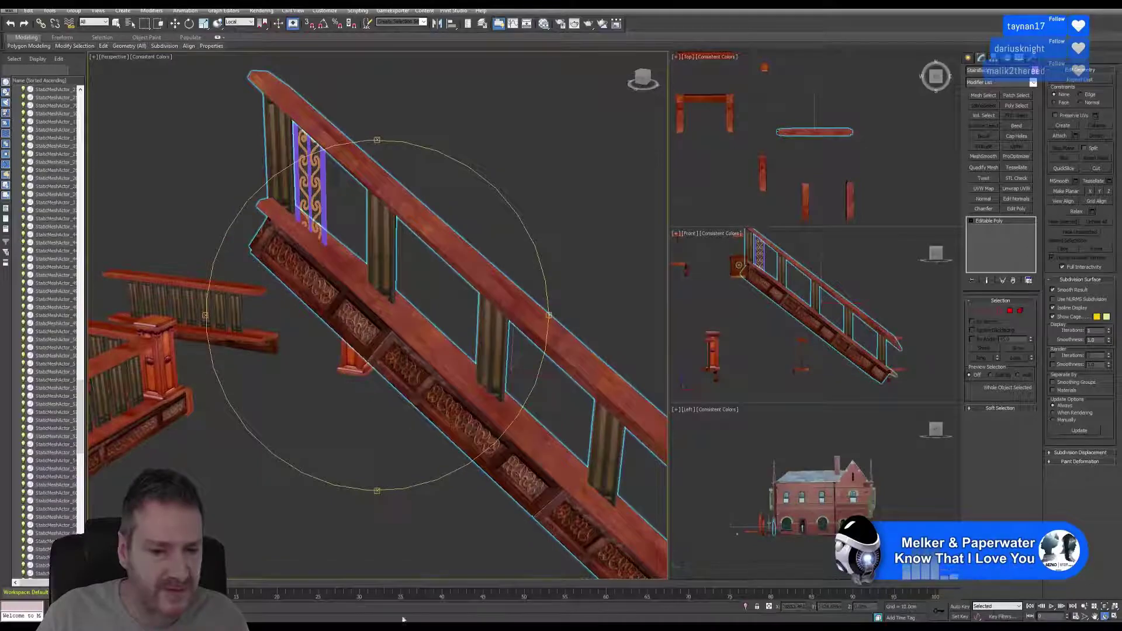
Return to Unreal Editor, view the staircase in the level up close, and inspect the SqrRailIronwork_MSH mesh in its asset editor
{"action": "key", "text": "super+d"}
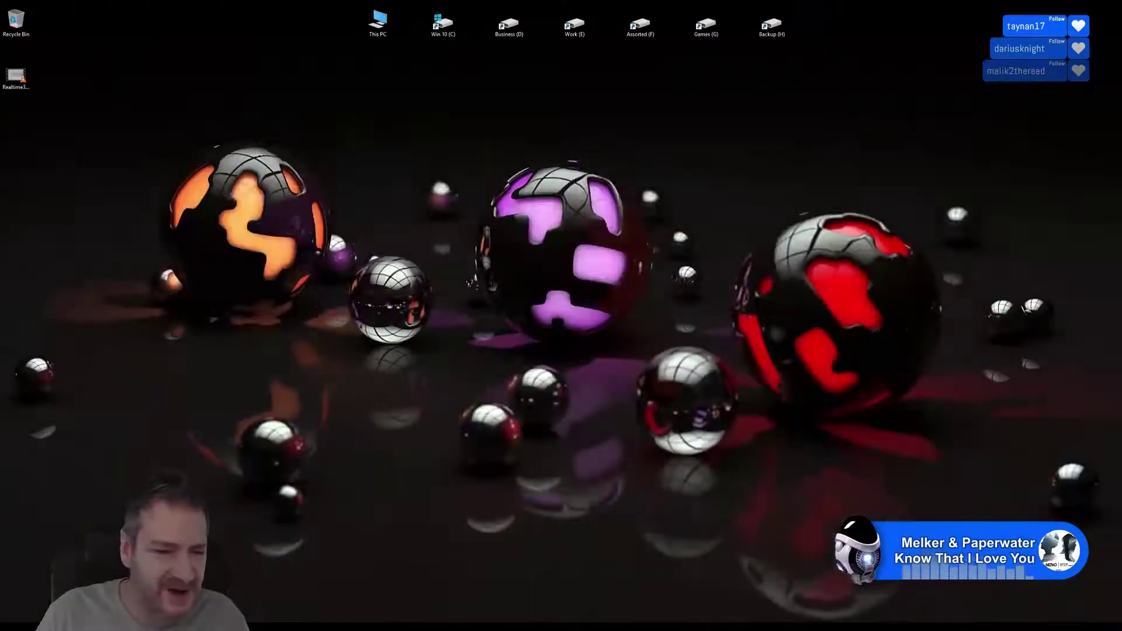
{"action": "left_click", "coordinate": [400, 626]}
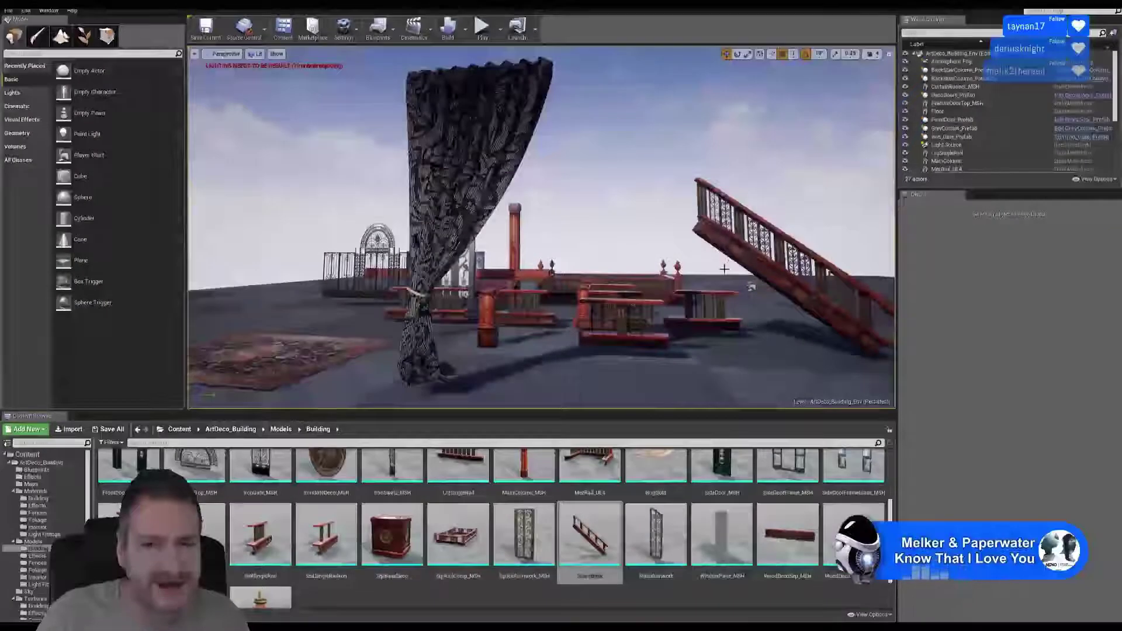
{"action": "right_click_drag", "start_coordinate": [541, 233], "coordinate": [708, 282]}
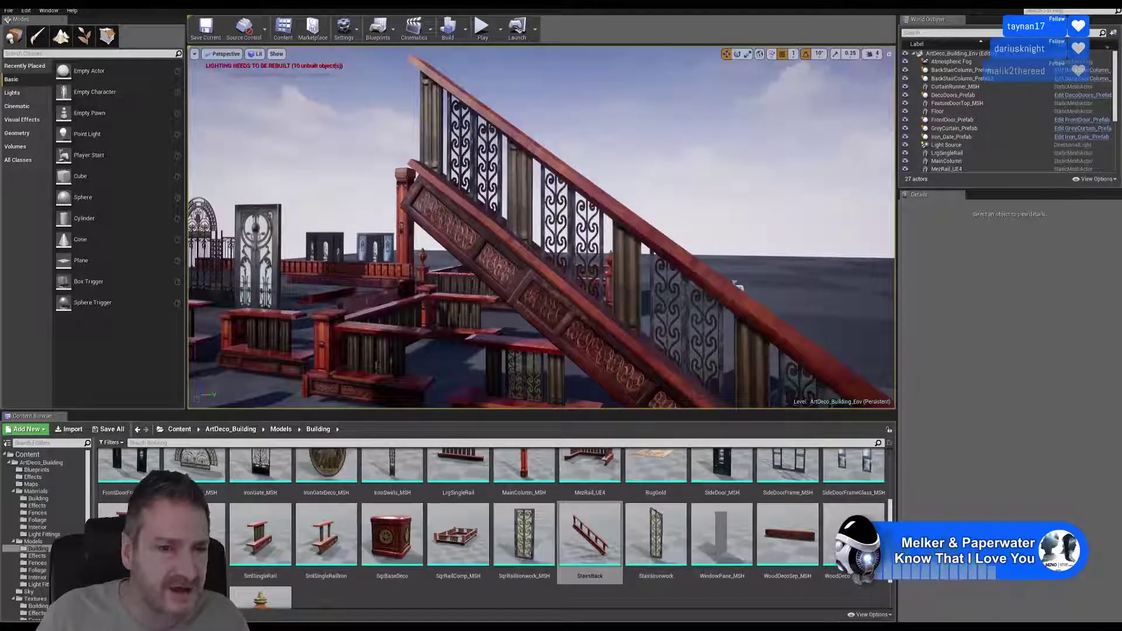
{"action": "mouse_move", "coordinate": [676, 553]}
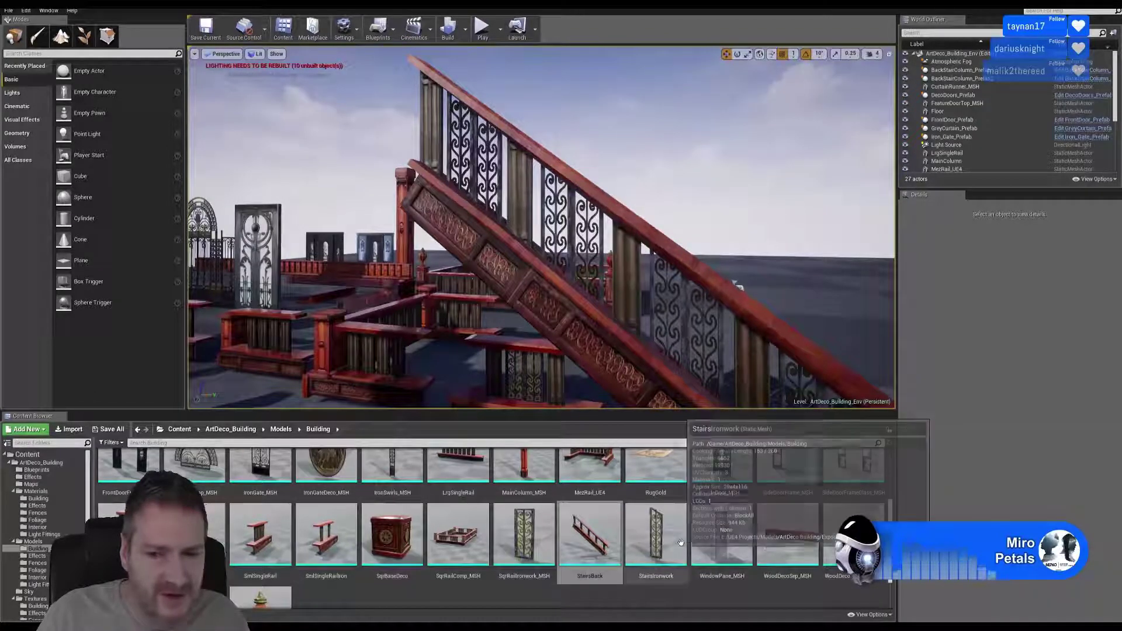
{"action": "scroll", "coordinate": [676, 553], "scroll_direction": "up", "scroll_amount": 1}
{"action": "double_click", "coordinate": [527, 549]}
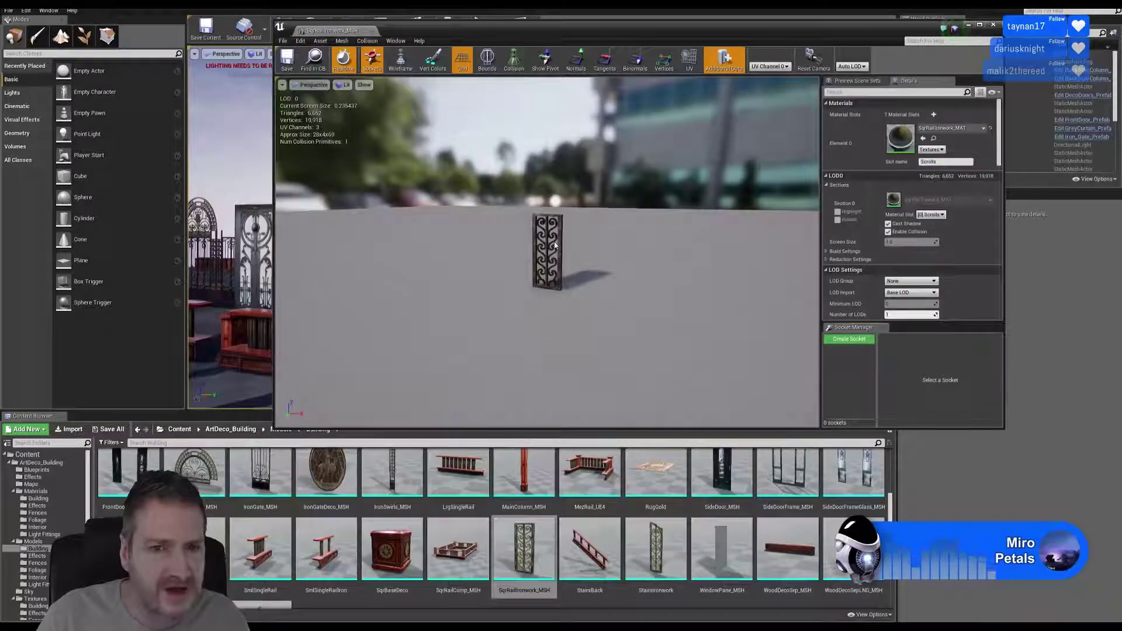
{"action": "left_click", "coordinate": [993, 24]}
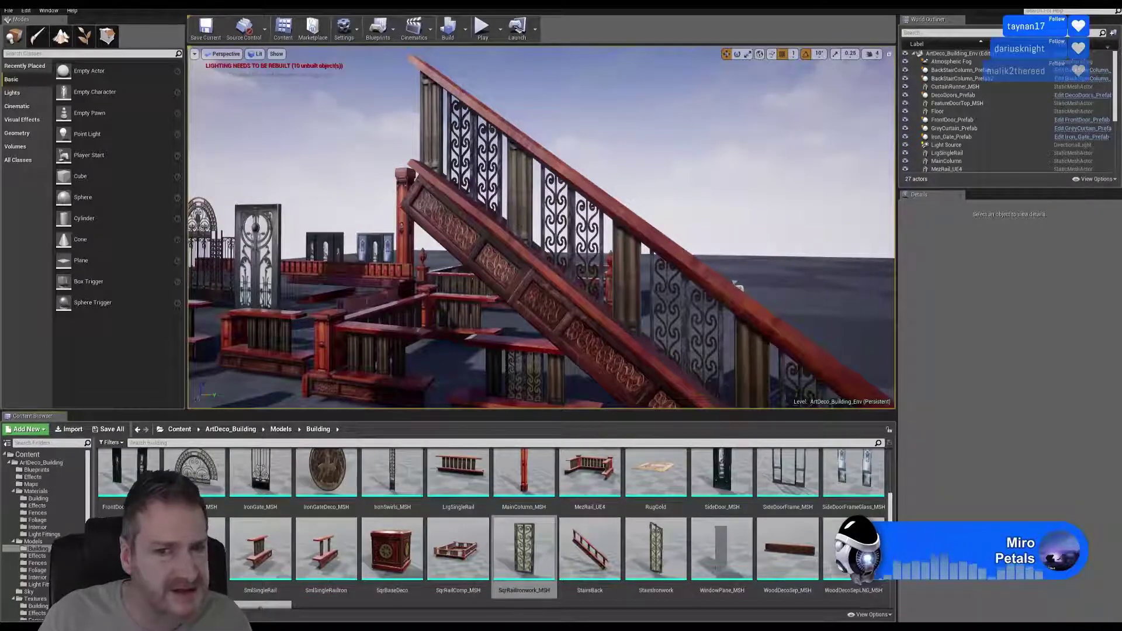
Examine StairsBack_Prefab in the level from several distances and browse the Blueprints and Models > Building folders
{"action": "mouse_move", "coordinate": [541, 228]}
{"action": "right_mouse_down"}
{"action": "mouse_move", "coordinate": [514, 225]}
{"action": "mouse_move", "coordinate": [541, 231]}
{"action": "right_mouse_up"}
{"action": "right_click_drag", "start_coordinate": [709, 270], "coordinate": [773, 304]}
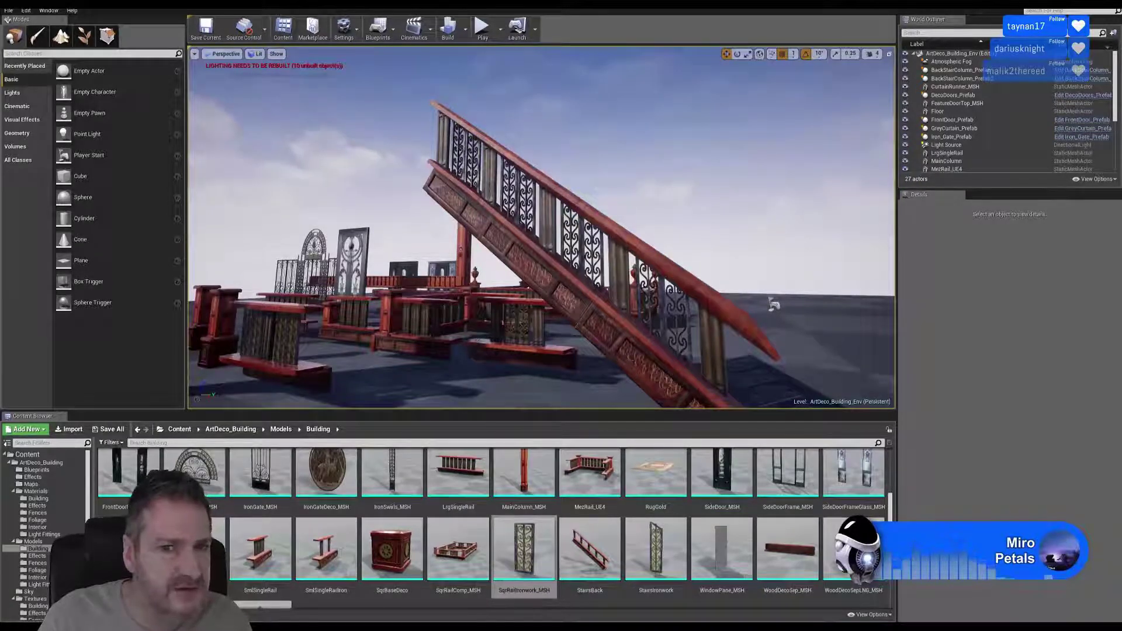
{"action": "right_click_drag", "start_coordinate": [559, 244], "coordinate": [572, 285]}
{"action": "key", "text": "s"}
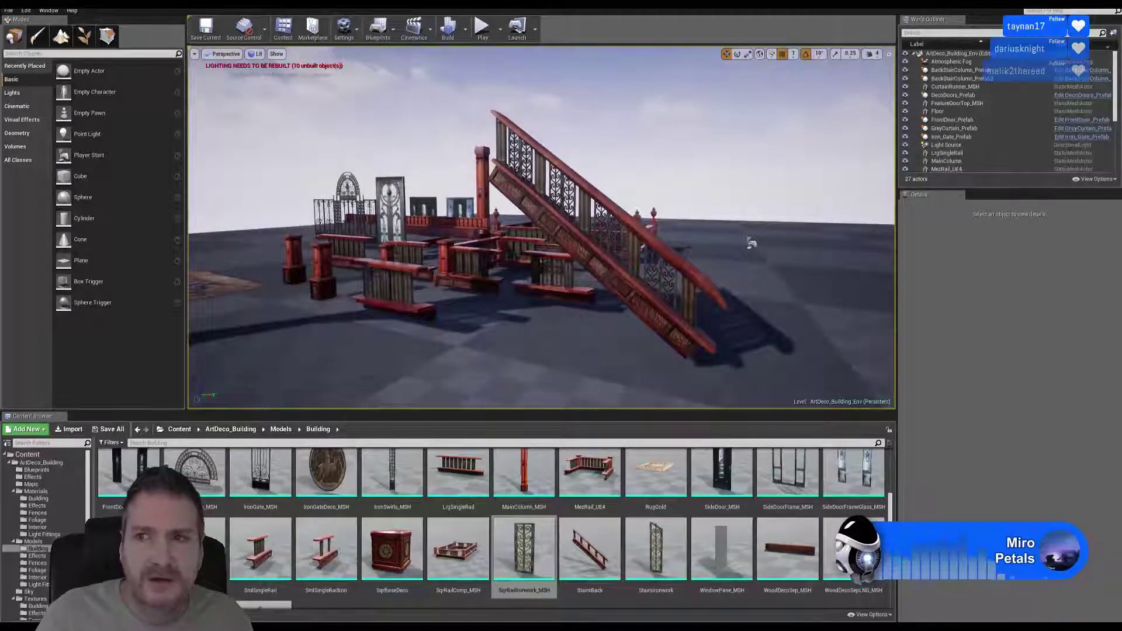
{"action": "left_click", "coordinate": [751, 243]}
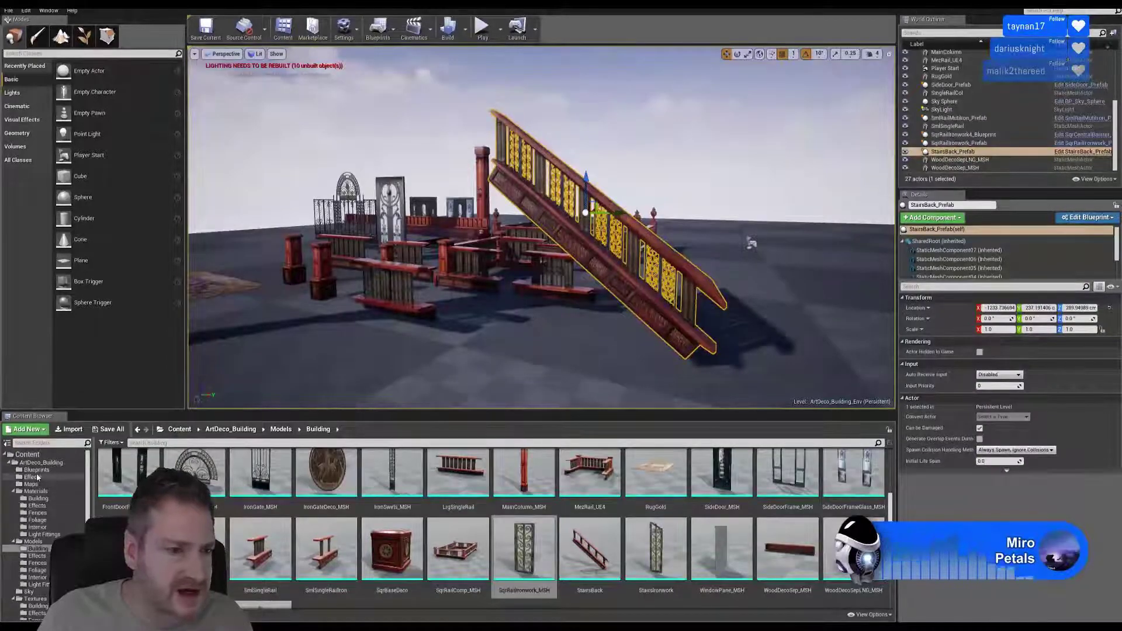
{"action": "left_click", "coordinate": [37, 470]}
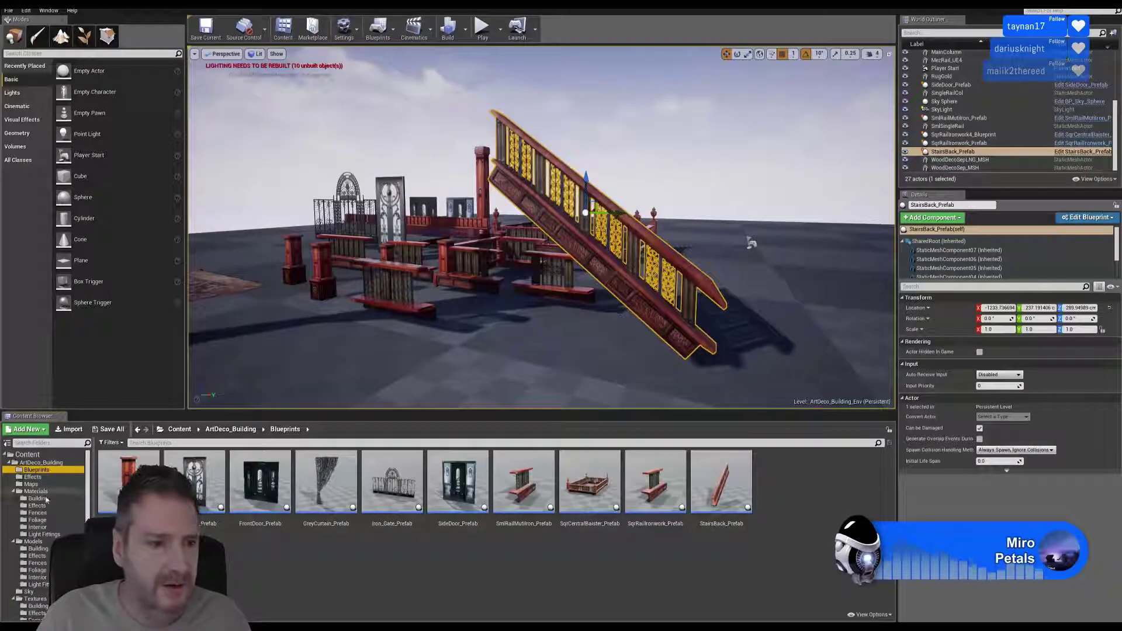
{"action": "left_click", "coordinate": [38, 549]}
{"action": "right_click_drag", "start_coordinate": [702, 234], "coordinate": [602, 236]}
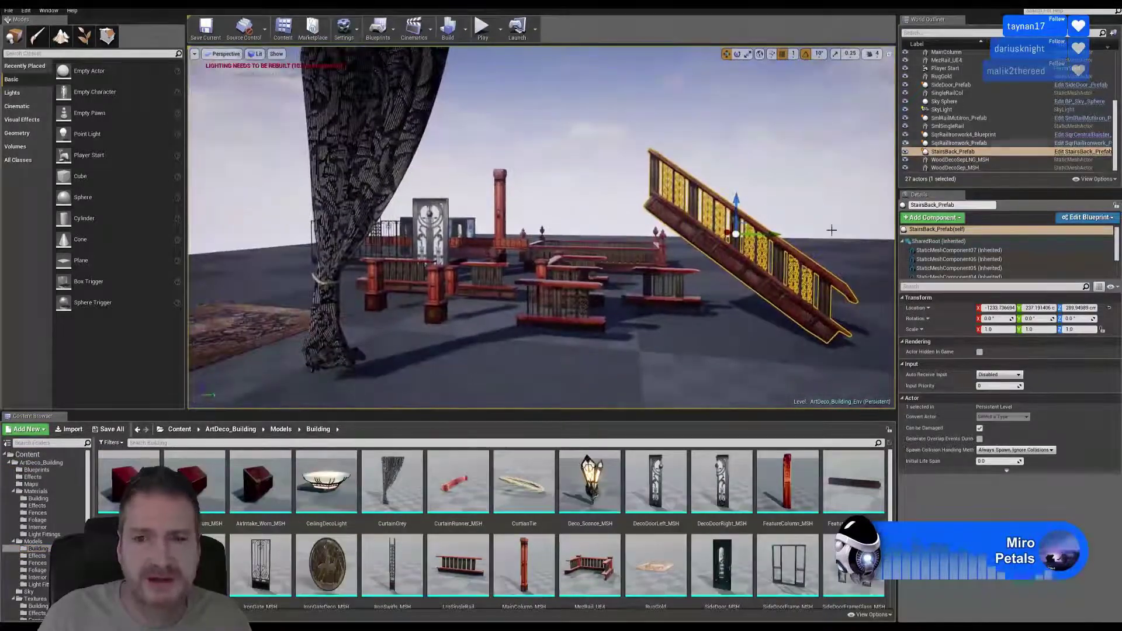
{"action": "left_click", "coordinate": [649, 164]}
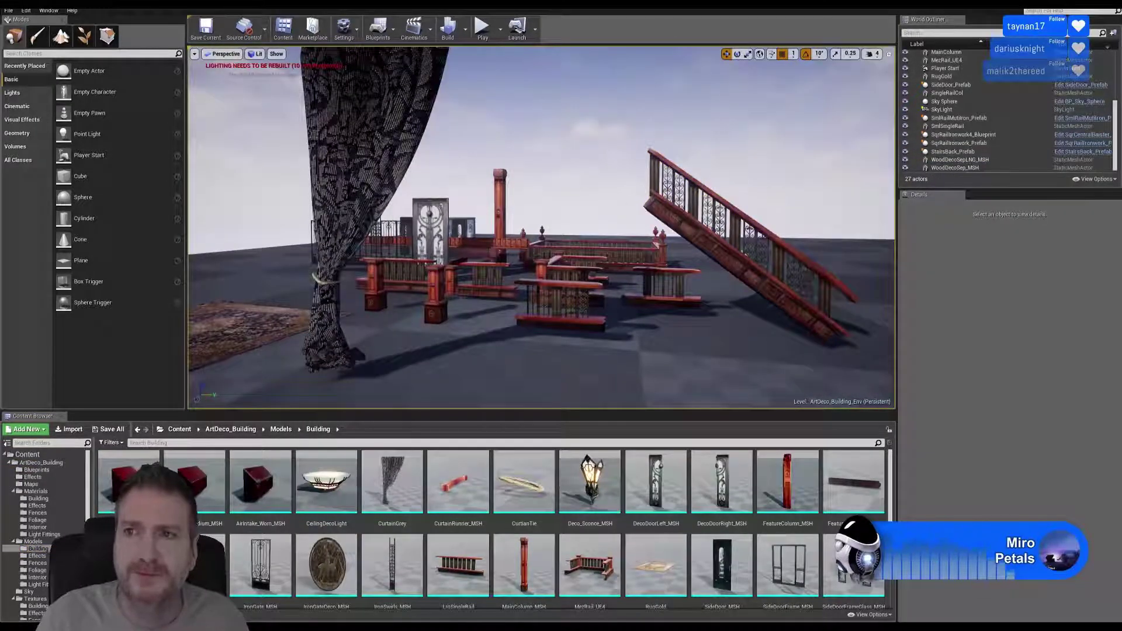
Switch to 3ds Max and look across the scene's scattered props over to the brick building
{"action": "key", "text": "super+d"}
{"action": "key", "text": "alt+Tab"}
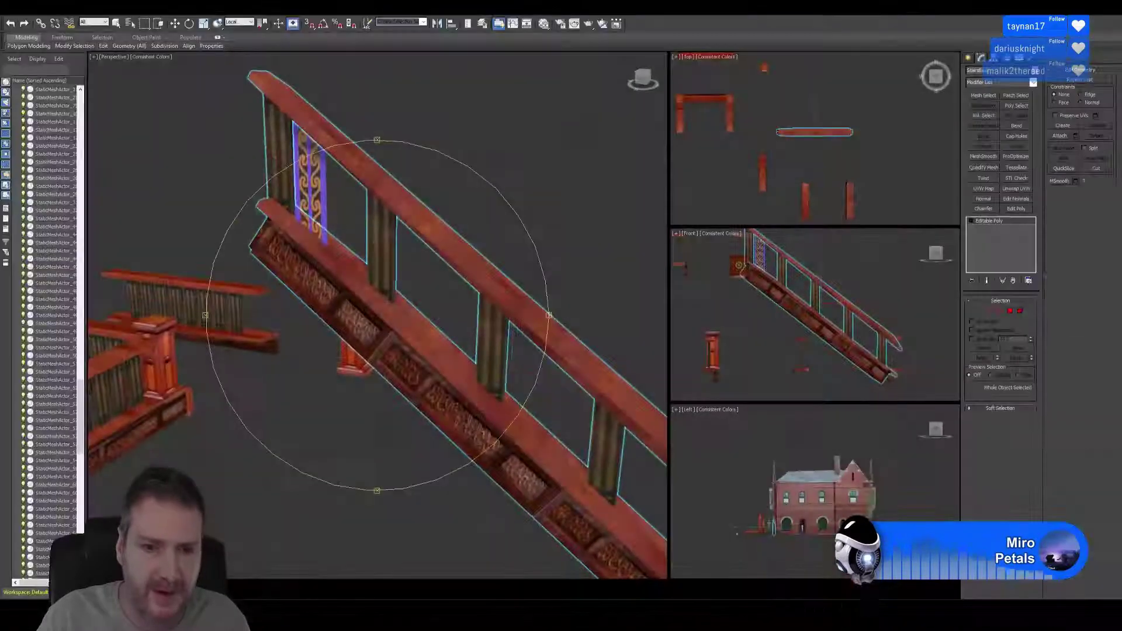
{"action": "left_click_drag", "start_coordinate": [345, 356], "coordinate": [383, 368]}
{"action": "scroll", "coordinate": [377, 379], "scroll_direction": "down", "scroll_amount": 6}
{"action": "scroll", "coordinate": [373, 383], "scroll_direction": "down", "scroll_amount": 3}
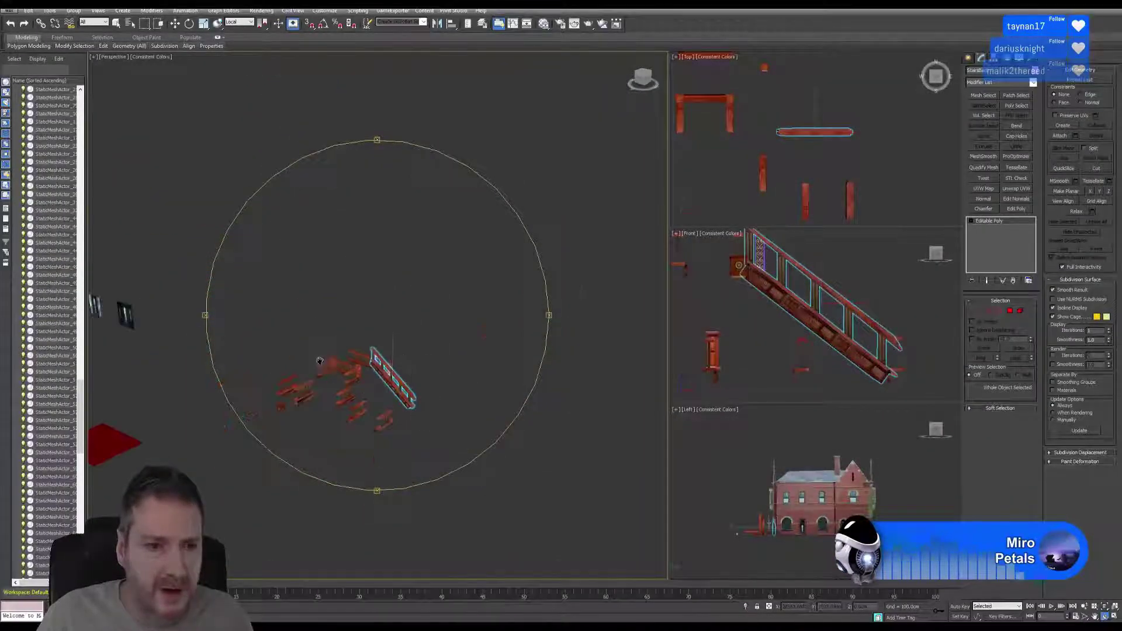
{"action": "middle_click_drag", "start_coordinate": [321, 362], "coordinate": [492, 313]}
{"action": "middle_click_drag", "start_coordinate": [256, 384], "coordinate": [491, 402]}
{"action": "middle_click_drag", "start_coordinate": [322, 325], "coordinate": [385, 288], "text": "alt"}
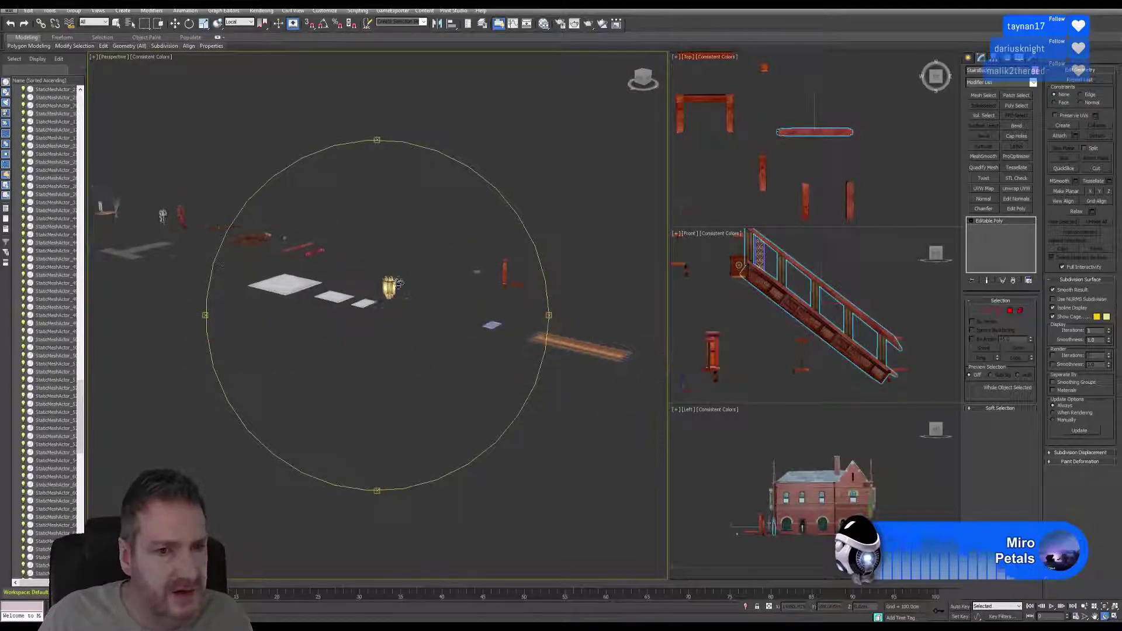
{"action": "scroll", "coordinate": [386, 286], "scroll_direction": "up", "scroll_amount": 4}
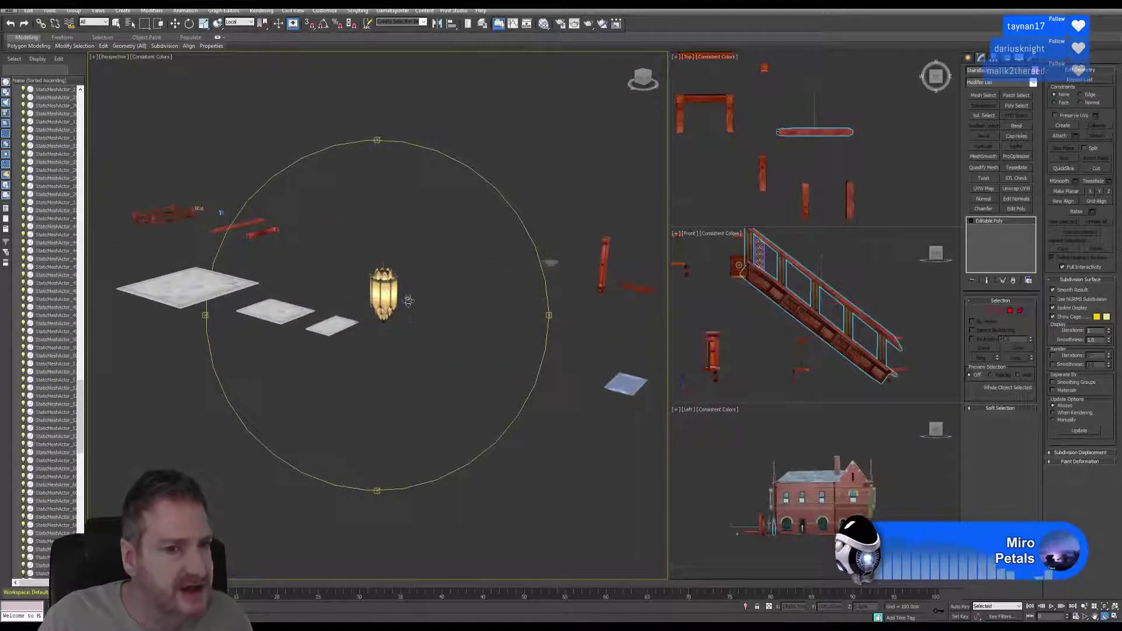
{"action": "scroll", "coordinate": [334, 351], "scroll_direction": "down", "scroll_amount": 5}
{"action": "middle_click_drag", "start_coordinate": [329, 352], "coordinate": [486, 374]}
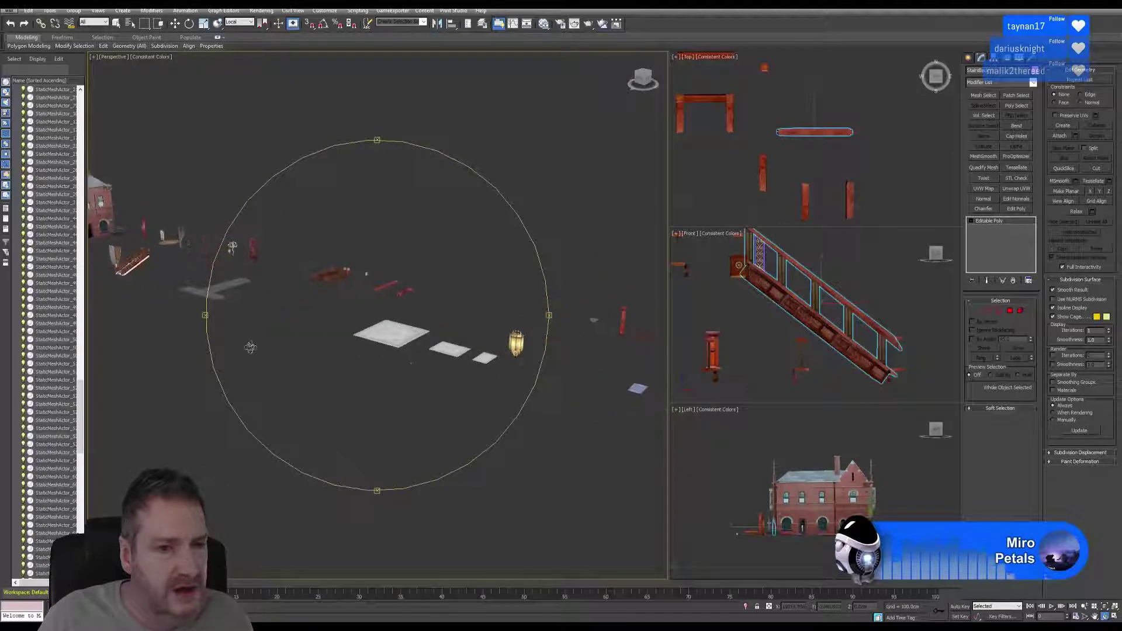
{"action": "middle_click_drag", "start_coordinate": [251, 347], "coordinate": [374, 357]}
{"action": "middle_click_drag", "start_coordinate": [287, 275], "coordinate": [337, 276]}
{"action": "scroll", "coordinate": [325, 285], "scroll_direction": "up", "scroll_amount": 3}
{"action": "left_click", "coordinate": [117, 23]}
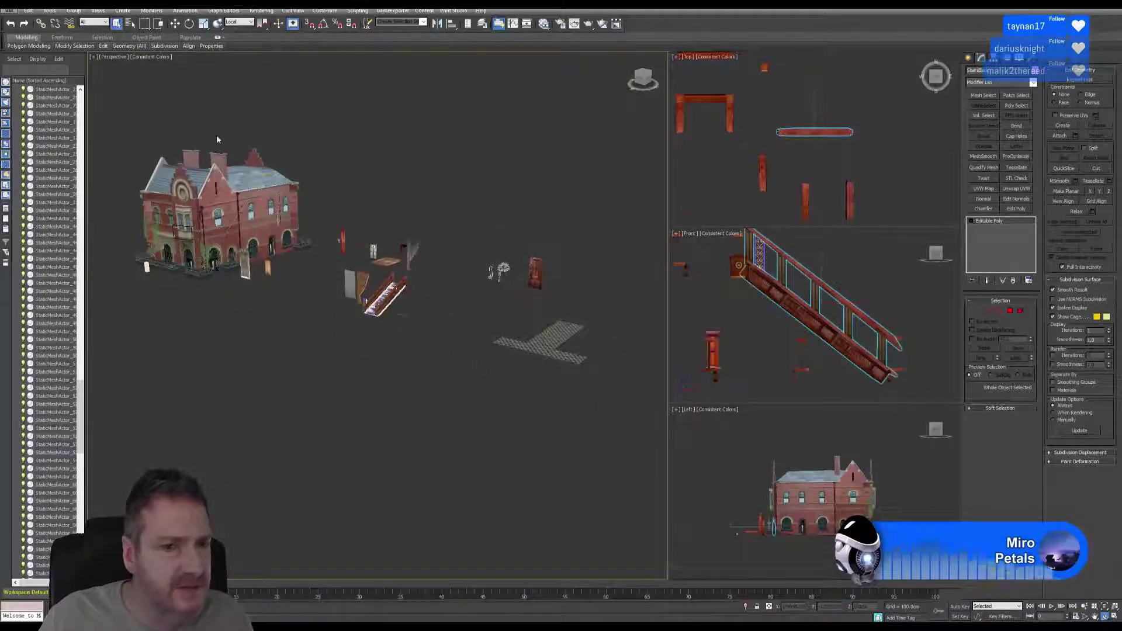
Select the plain grey curtain beside the patterned drape and rename it Sheer
{"action": "left_click", "coordinate": [349, 280]}
{"action": "key", "text": "z"}
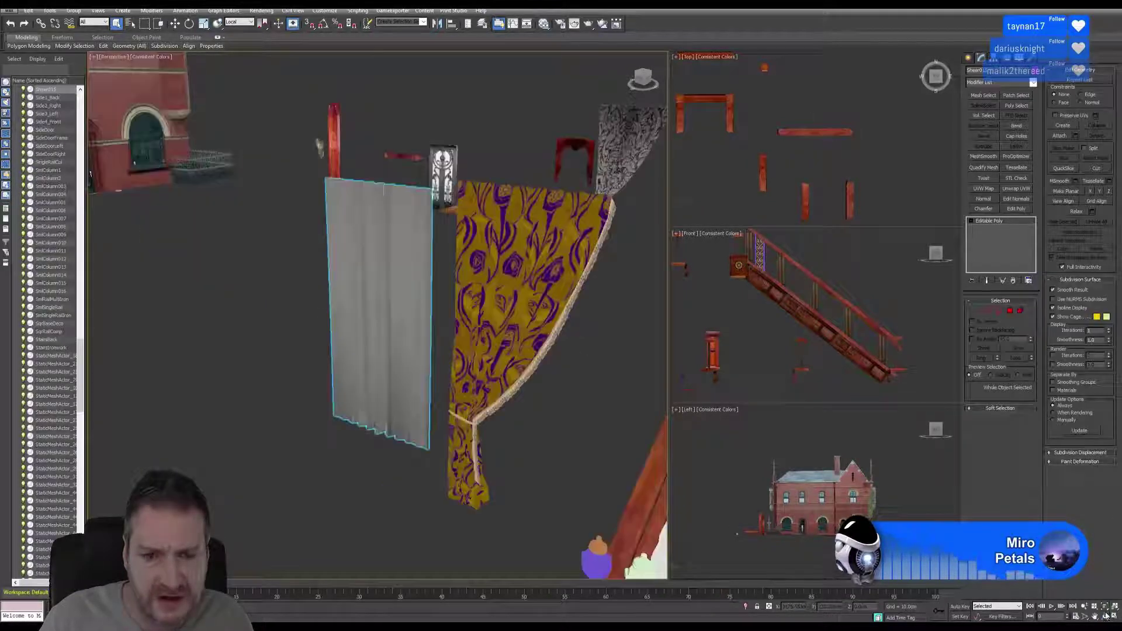
{"action": "left_click_drag", "start_coordinate": [447, 347], "coordinate": [538, 300]}
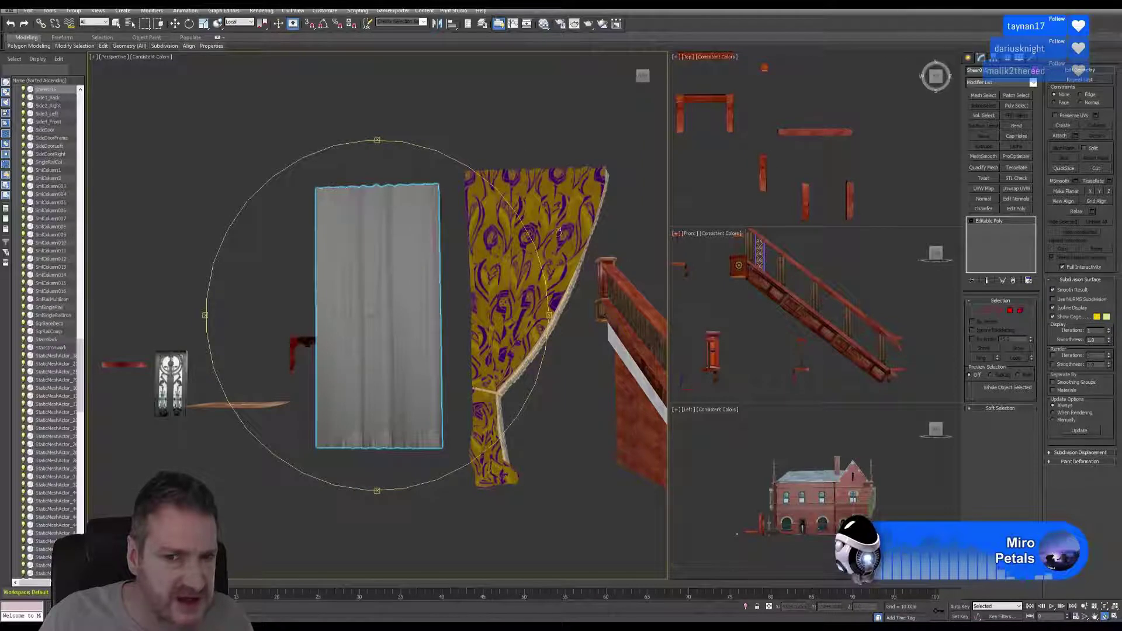
{"action": "left_click_drag", "start_coordinate": [378, 308], "coordinate": [366, 334]}
{"action": "middle_click_drag", "start_coordinate": [366, 333], "coordinate": [412, 275], "text": "alt"}
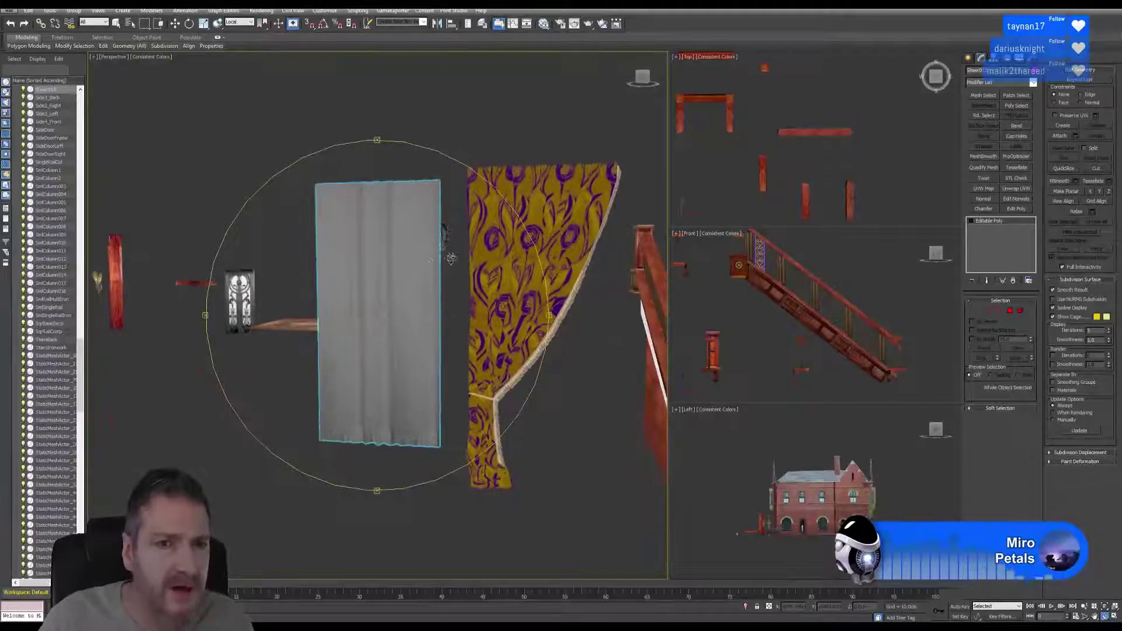
{"action": "left_click", "coordinate": [975, 70]}
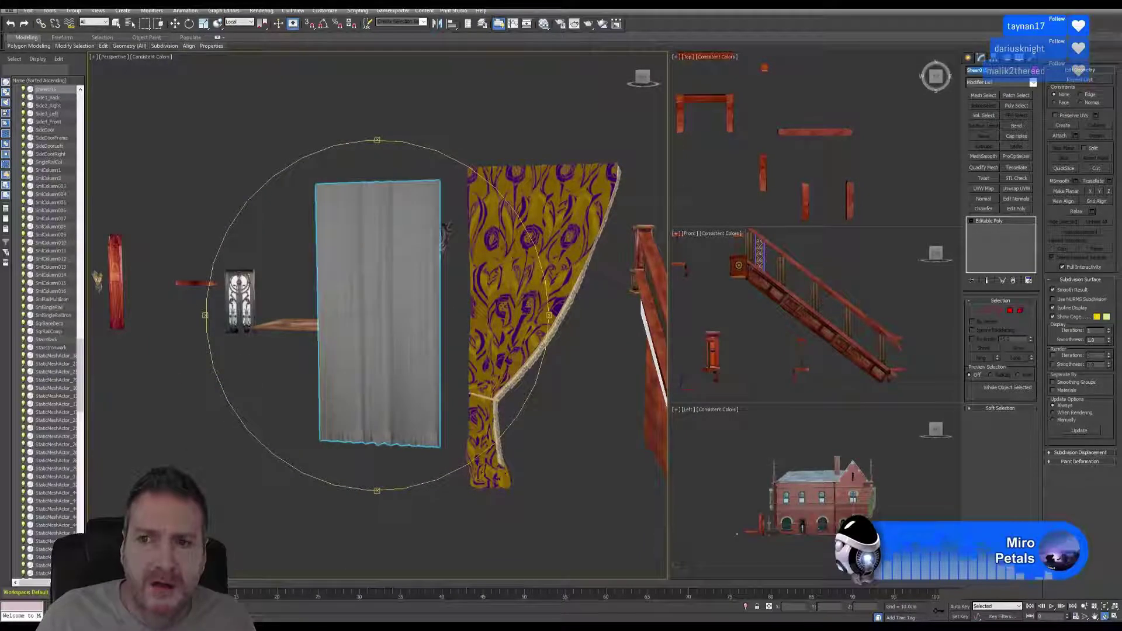
{"action": "type", "text": "Sil"}
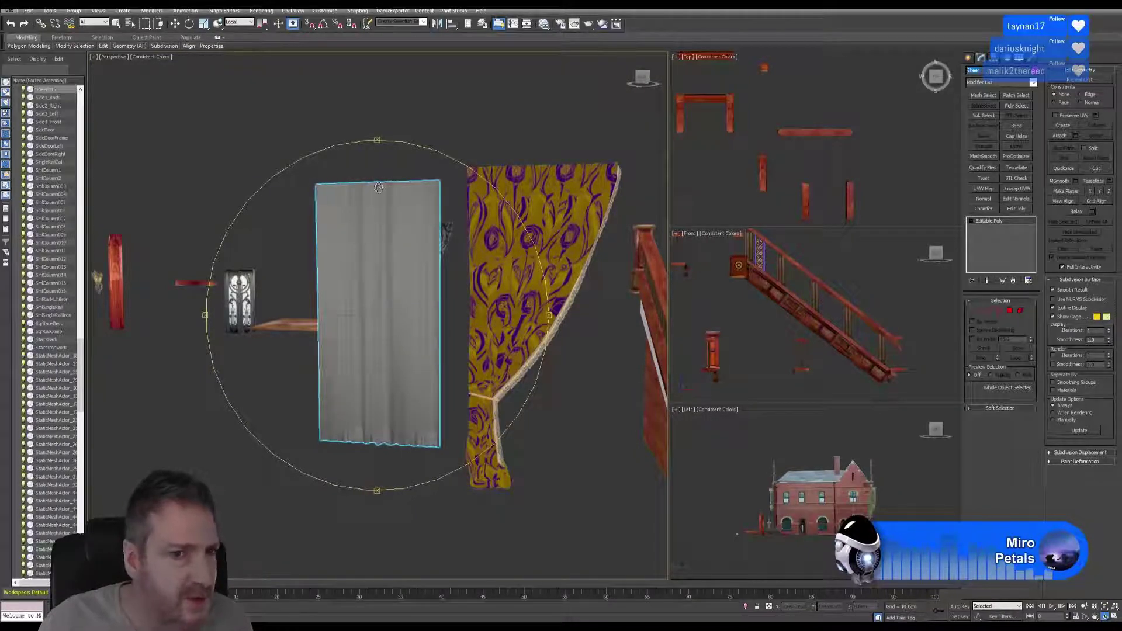
{"action": "scroll", "coordinate": [360, 297], "scroll_direction": "up", "scroll_amount": 6}
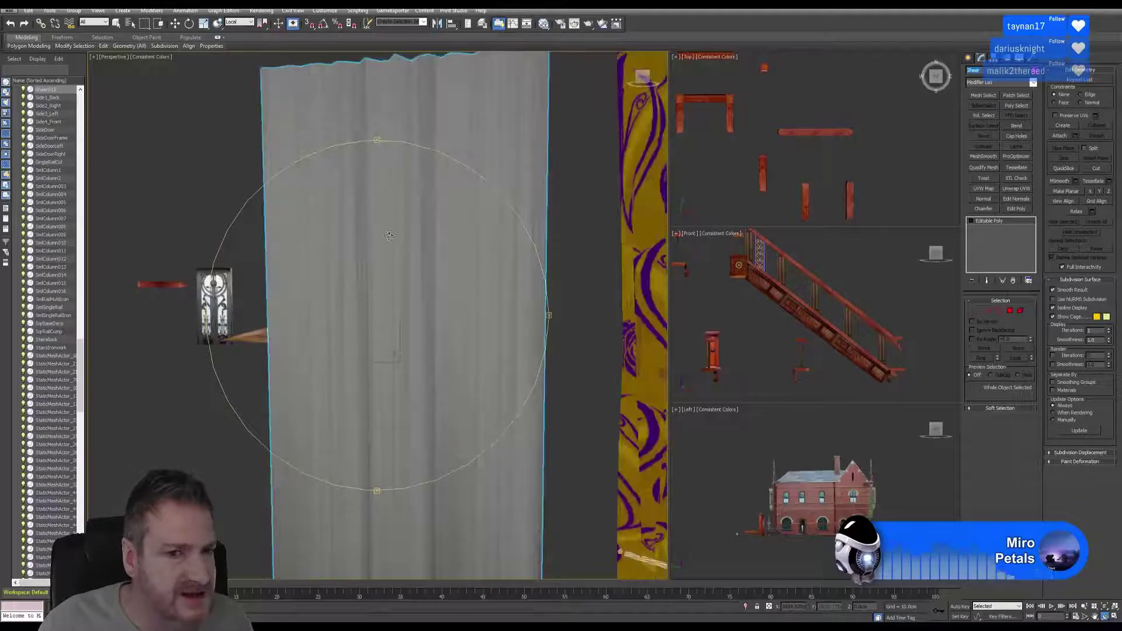
{"action": "scroll", "coordinate": [386, 248], "scroll_direction": "down", "scroll_amount": 2}
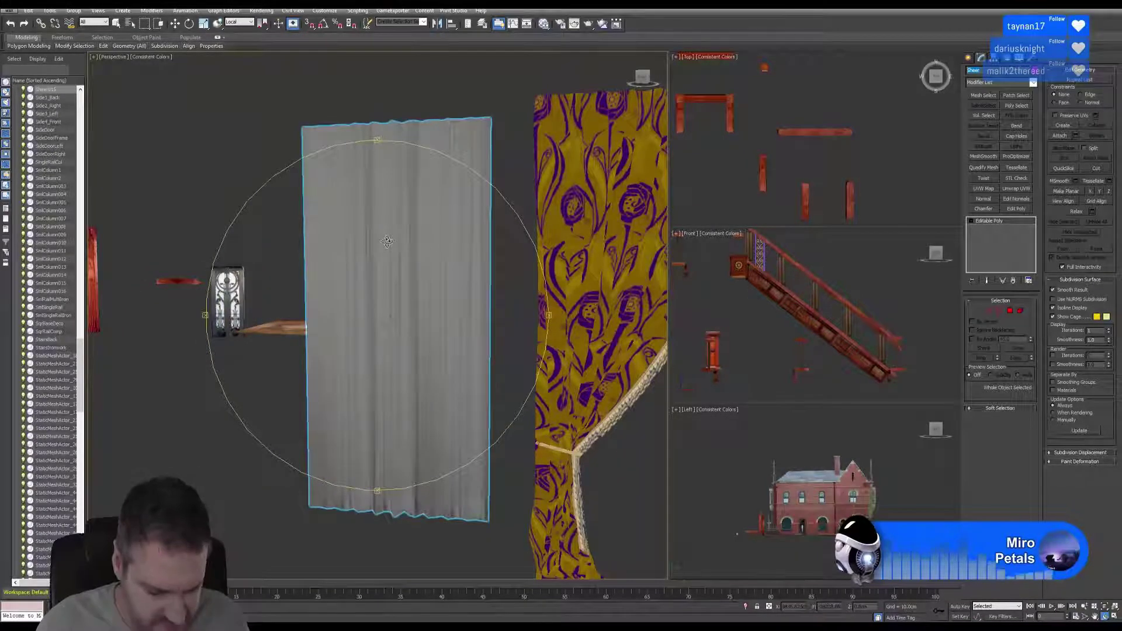
{"action": "left_click", "coordinate": [58, 92]}
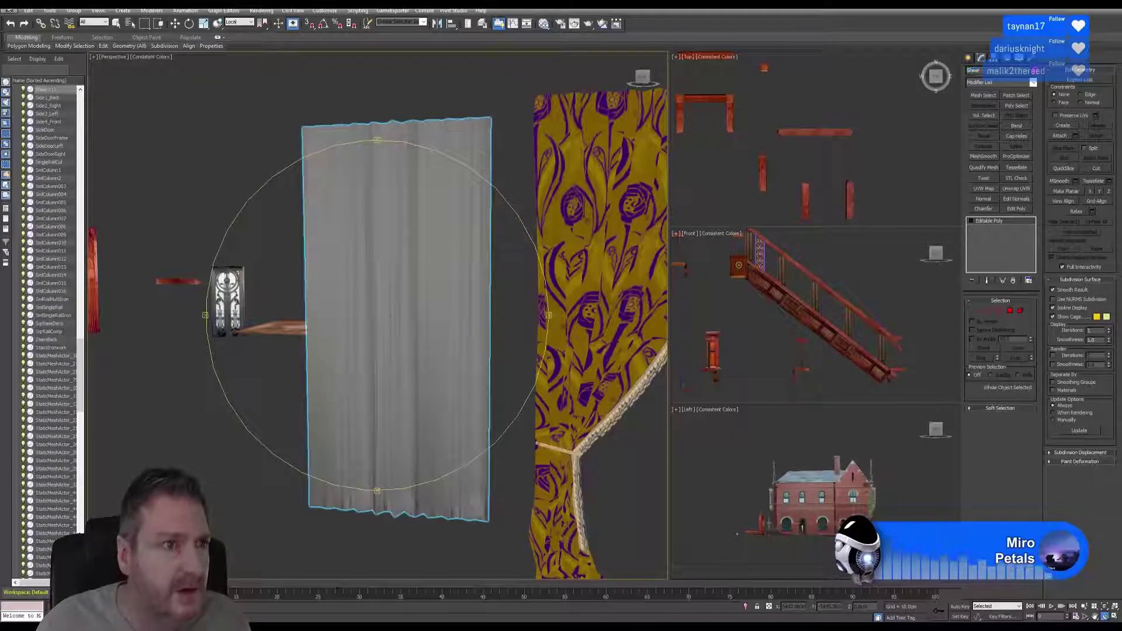
Start exporting the selected curtain and create a folder named Sheer inside the Exports folder
{"action": "left_click", "coordinate": [9, 10]}
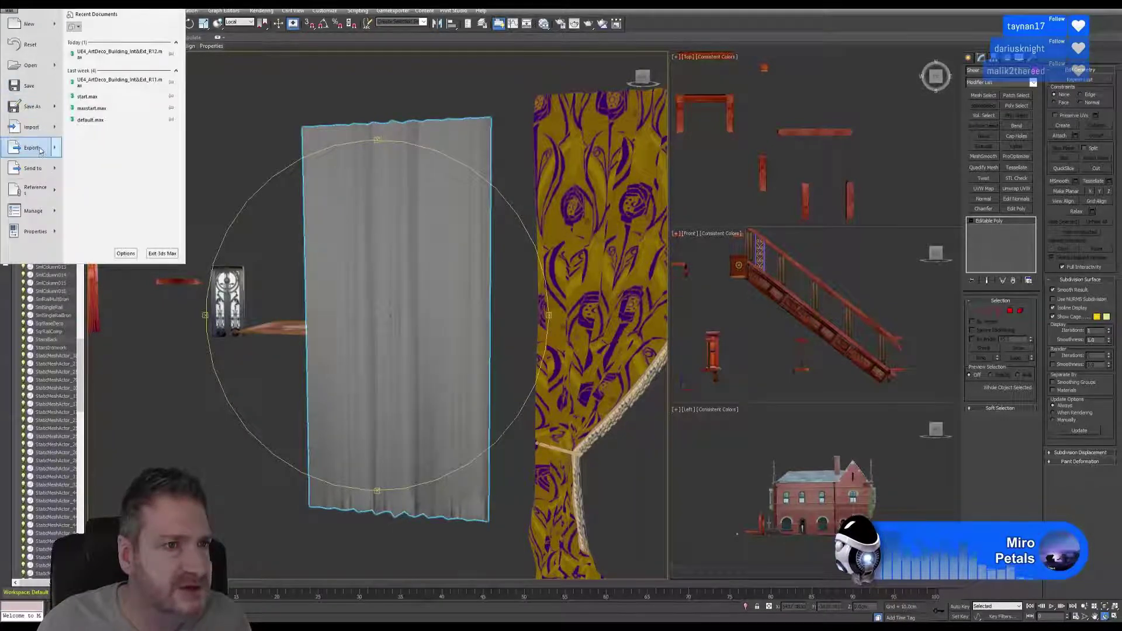
{"action": "mouse_move", "coordinate": [41, 151]}
{"action": "left_click", "coordinate": [137, 107]}
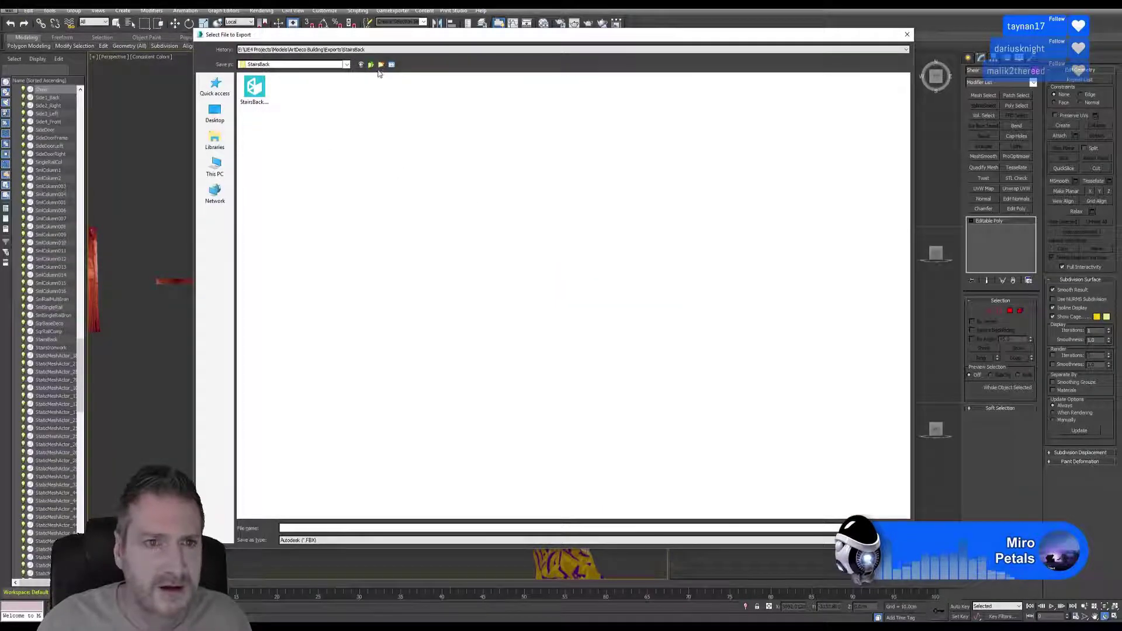
{"action": "left_click", "coordinate": [371, 65]}
{"action": "right_click", "coordinate": [496, 235]}
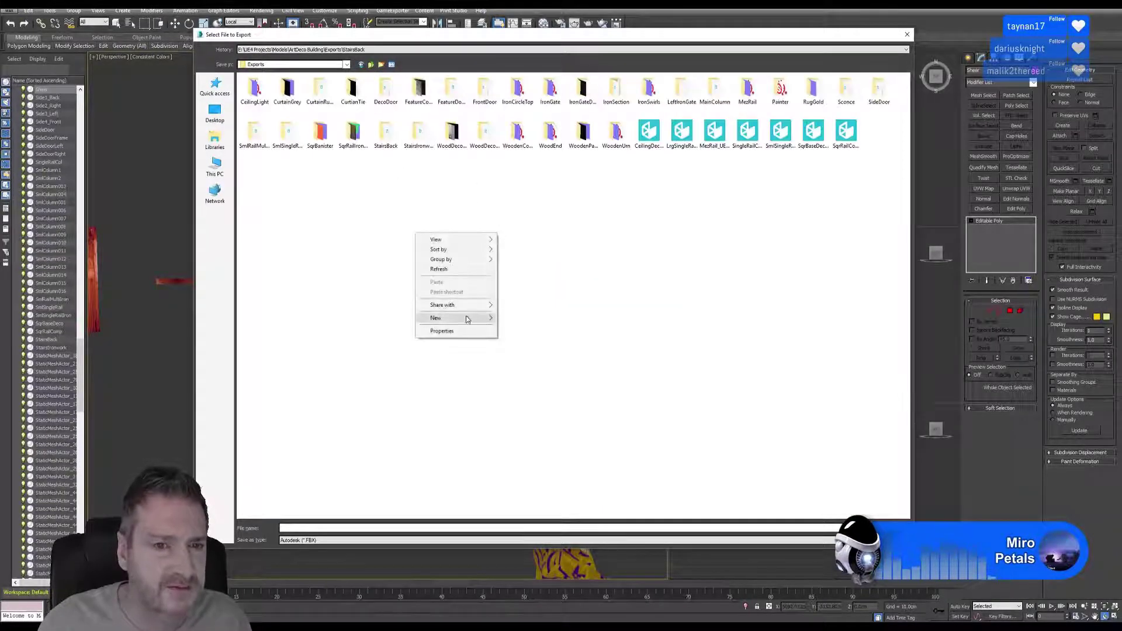
{"action": "mouse_move", "coordinate": [480, 321]}
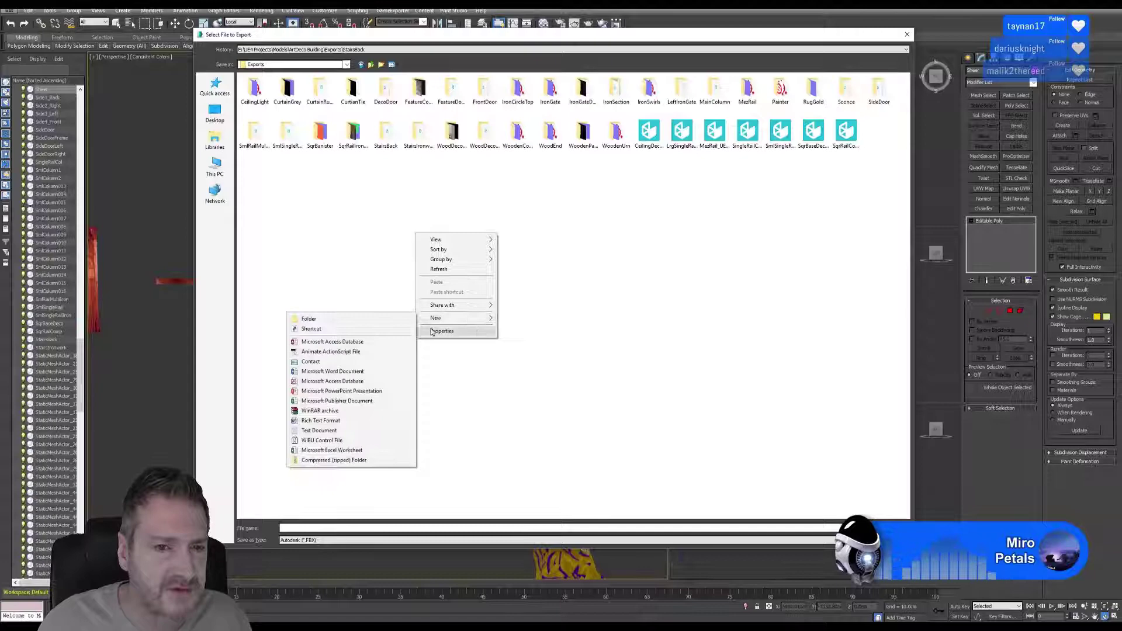
{"action": "left_click", "coordinate": [381, 323]}
{"action": "type", "text": "Sheet"}
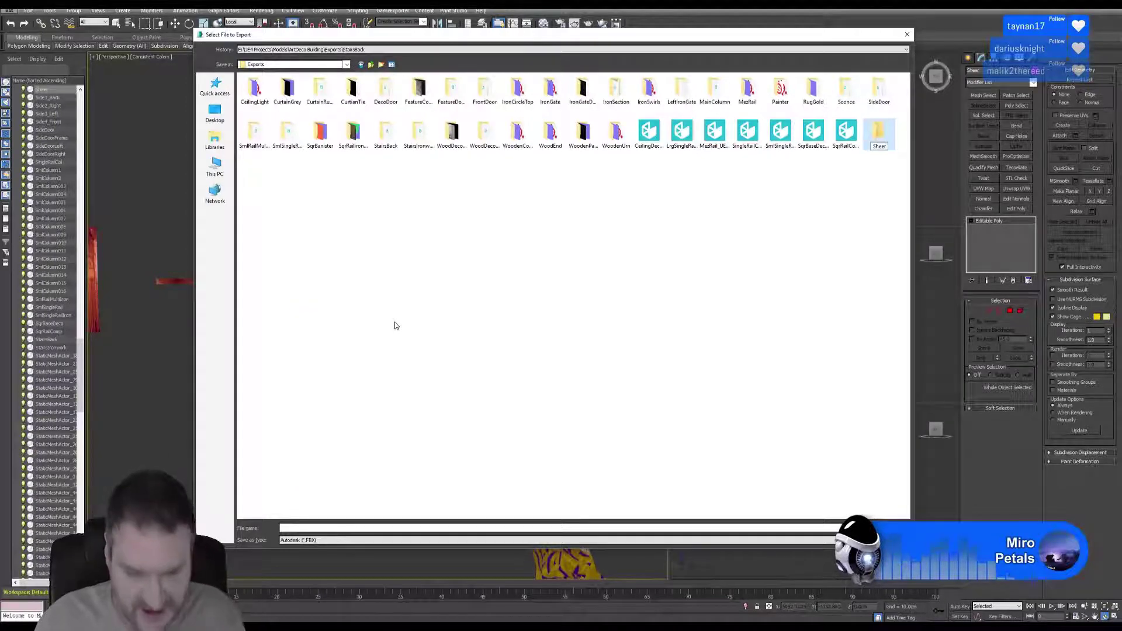
{"action": "key", "text": "Return"}
Export the curtain into the Sheer folder as an FBX file named Sheer, using the Painter To UE4 preset
{"action": "double_click", "coordinate": [878, 133]}
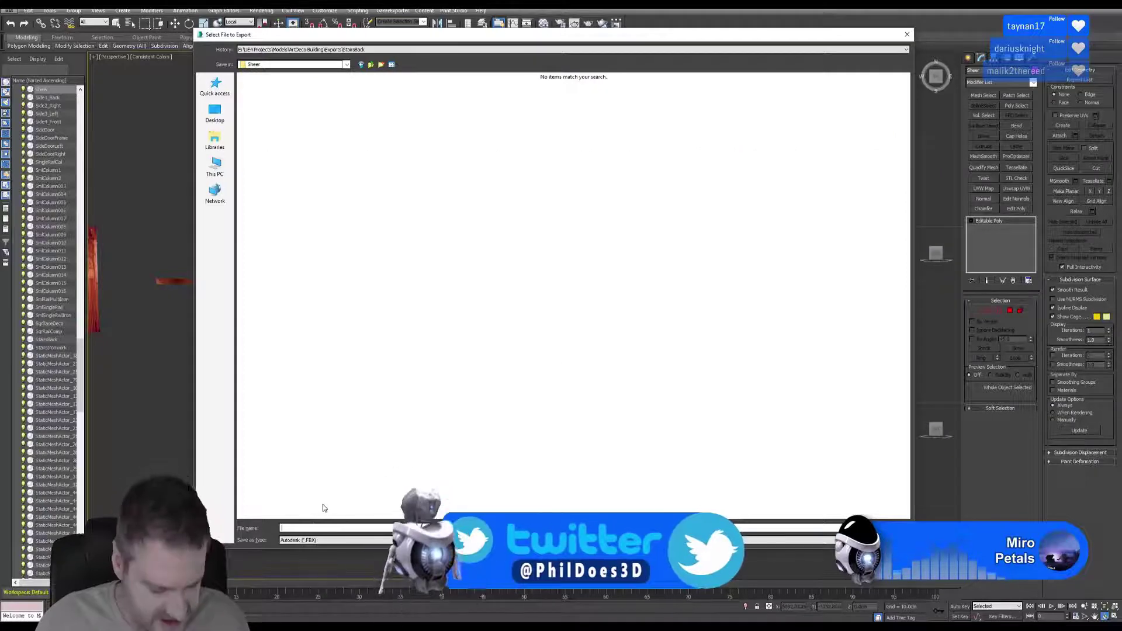
{"action": "type", "text": "Sheer"}
{"action": "left_click", "coordinate": [879, 529]}
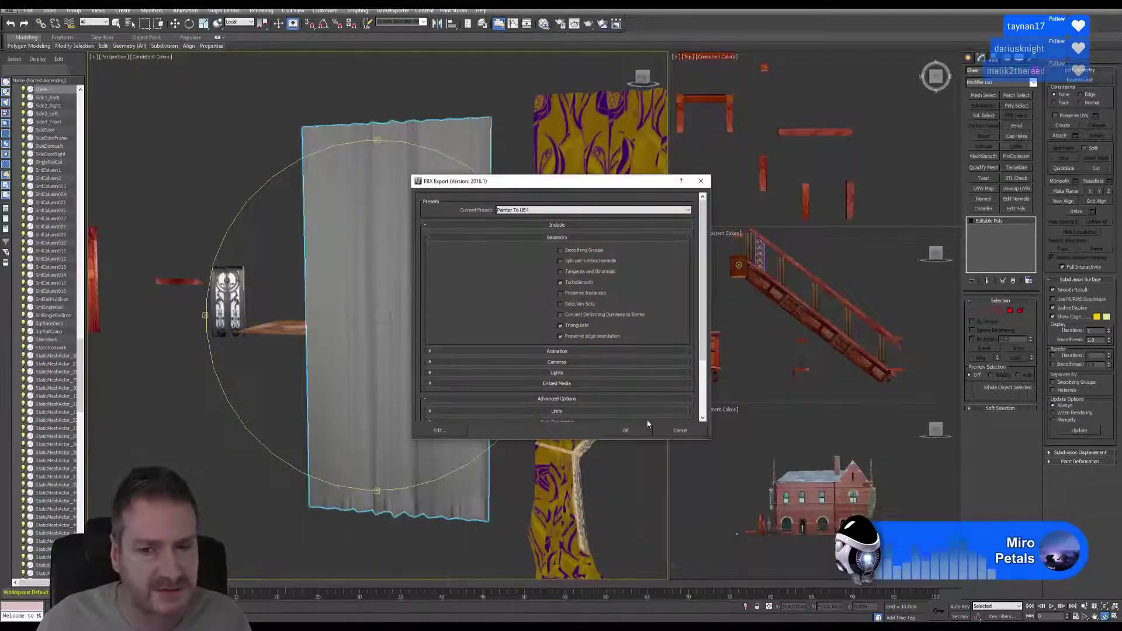
{"action": "left_click", "coordinate": [625, 432]}
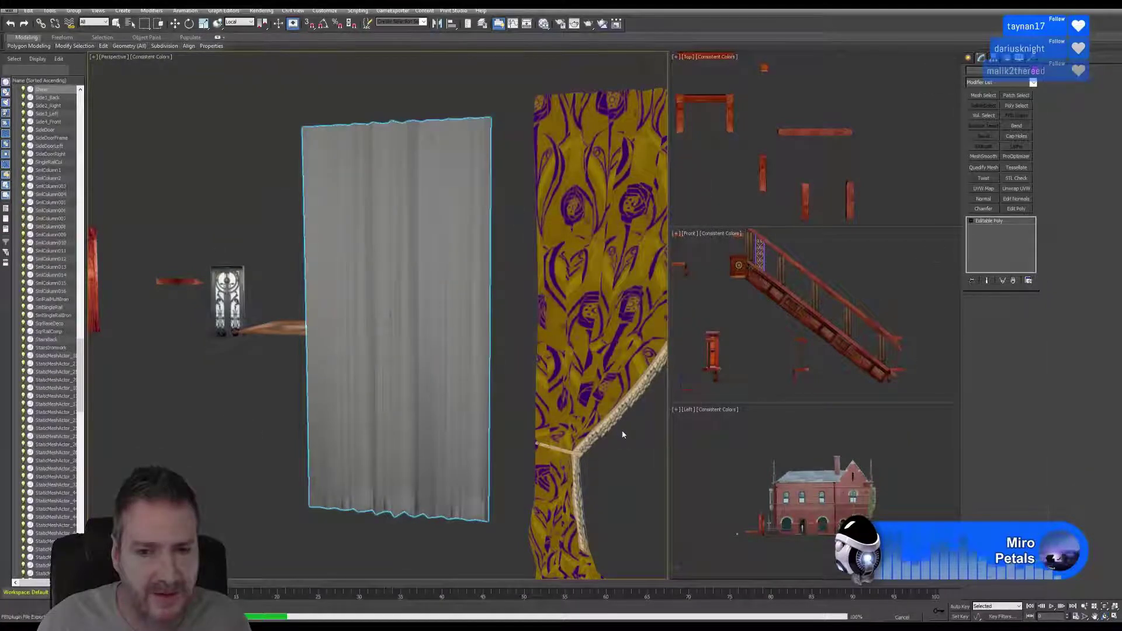
{"action": "left_click", "coordinate": [1054, 4]}
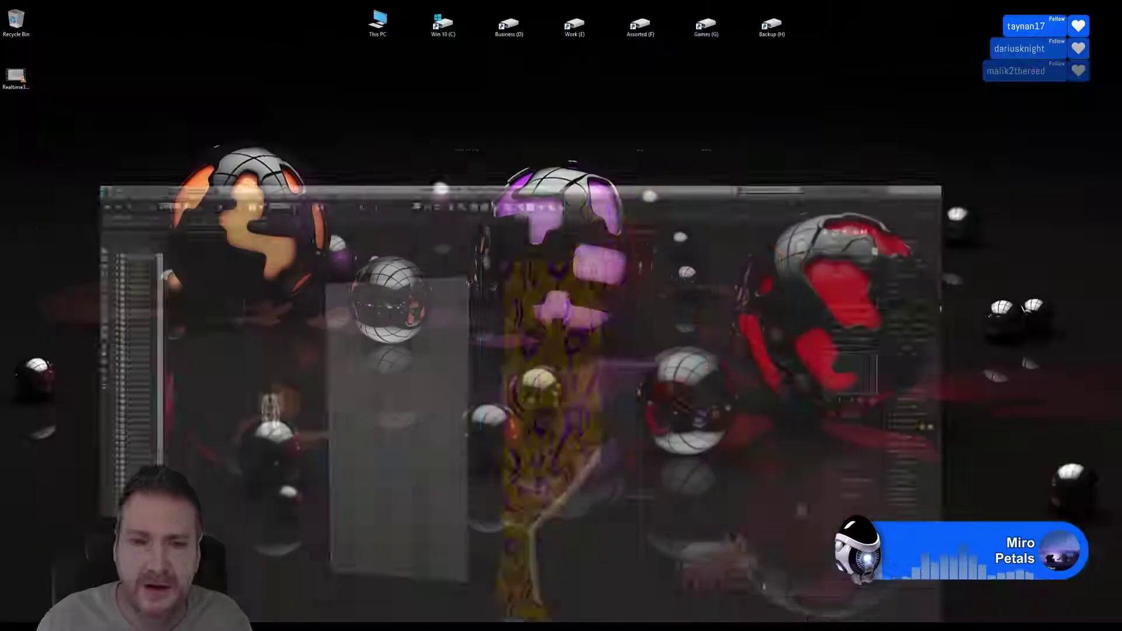
{"action": "left_click", "coordinate": [374, 628]}
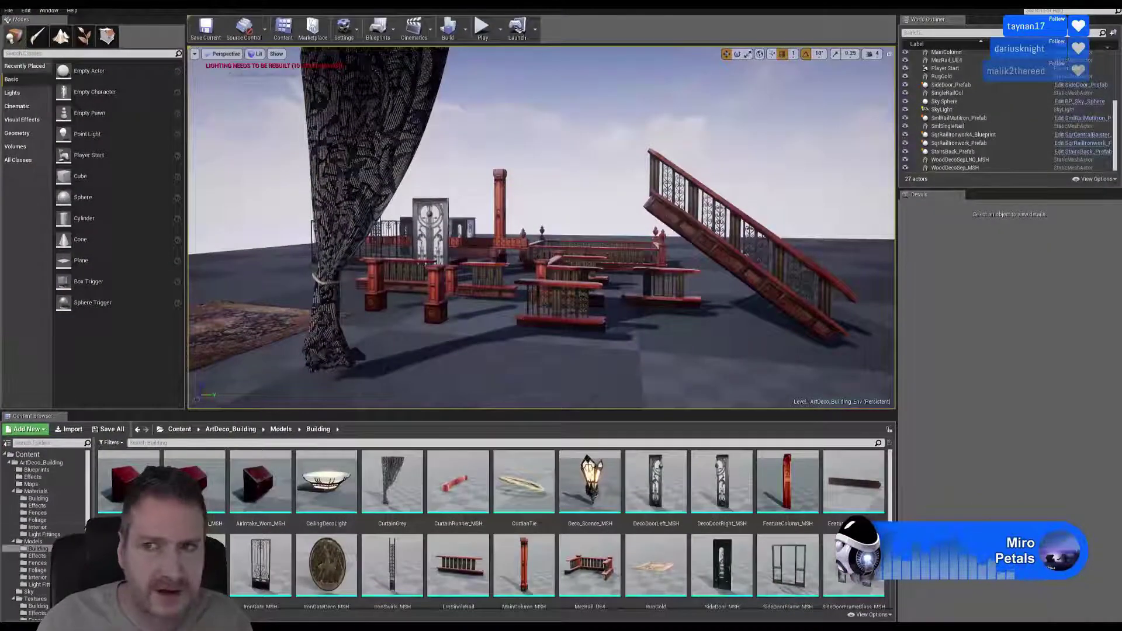
{"action": "key", "text": "super+d"}
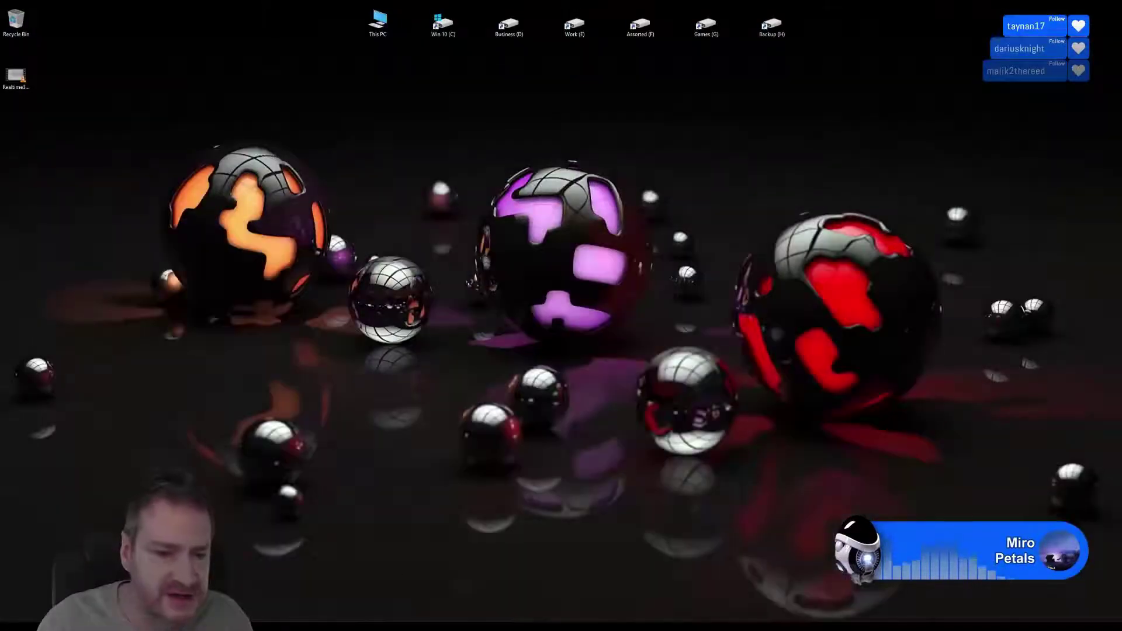
{"action": "key", "text": "alt+Tab"}
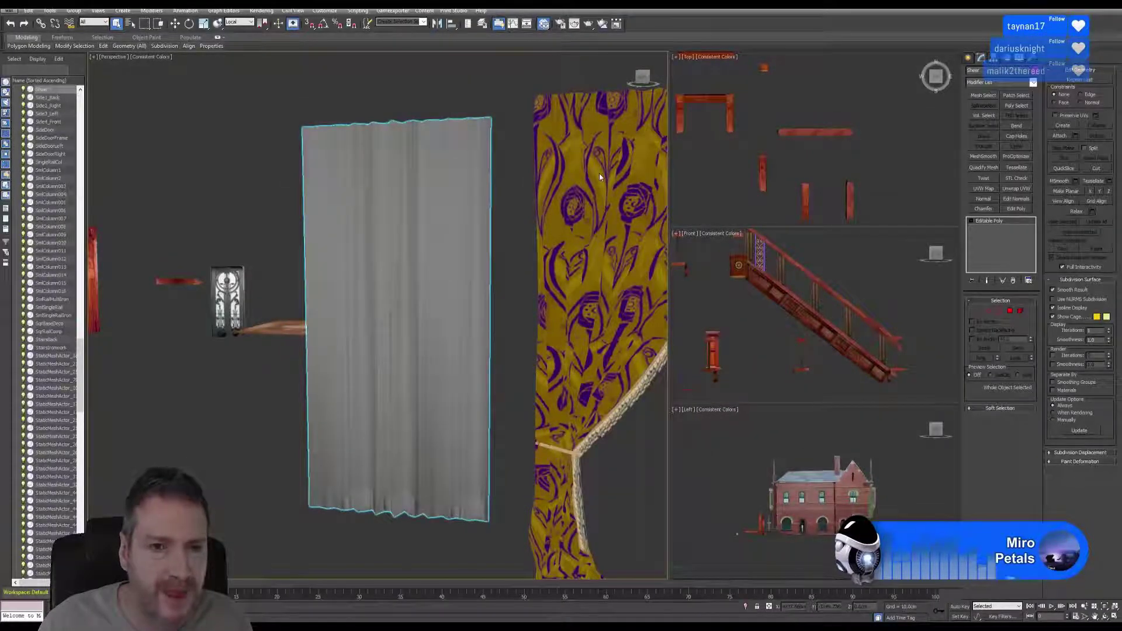
Pick the Sheer curtain's material in the Slate Material Editor and check which file its diffuse bitmap uses
{"action": "key", "text": "m"}
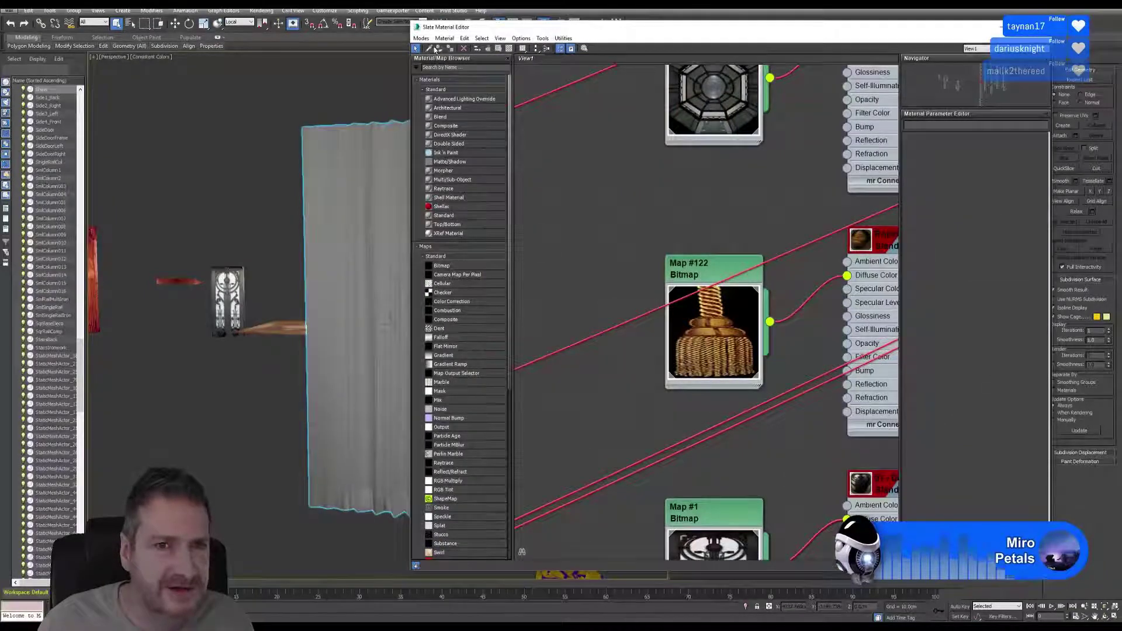
{"action": "left_click", "coordinate": [344, 156]}
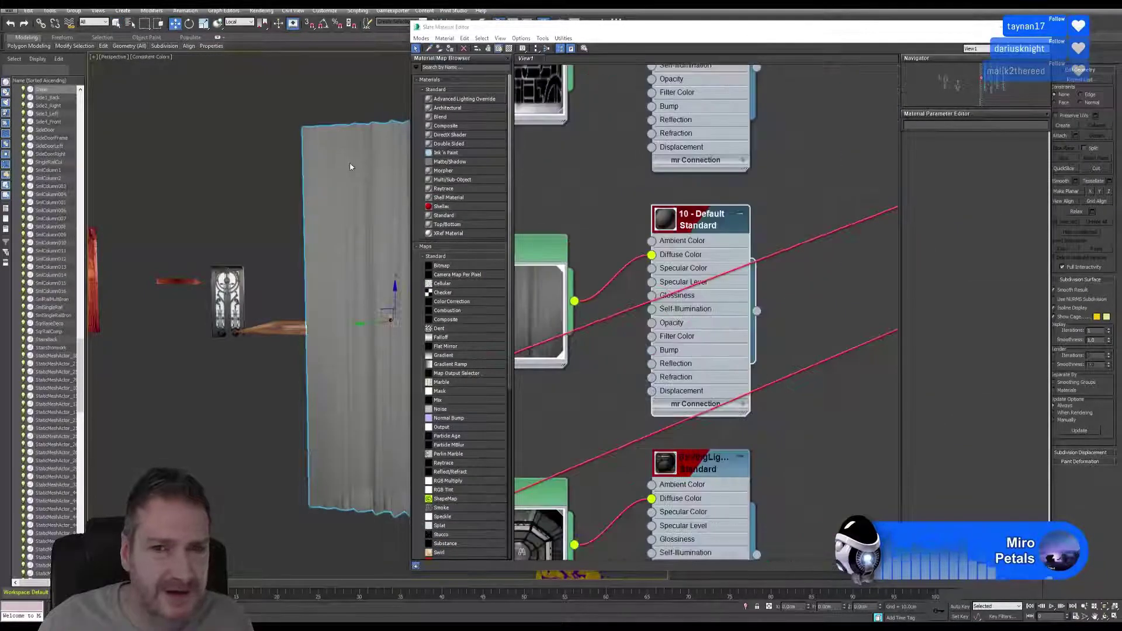
{"action": "middle_click_drag", "start_coordinate": [564, 246], "coordinate": [634, 237]}
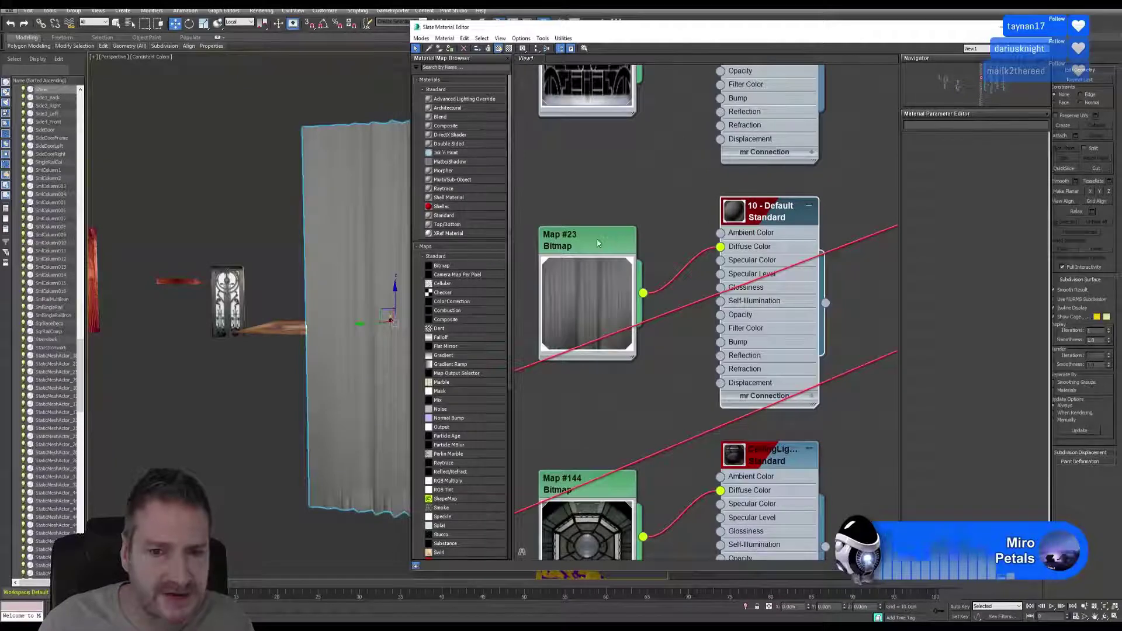
{"action": "double_click", "coordinate": [598, 240]}
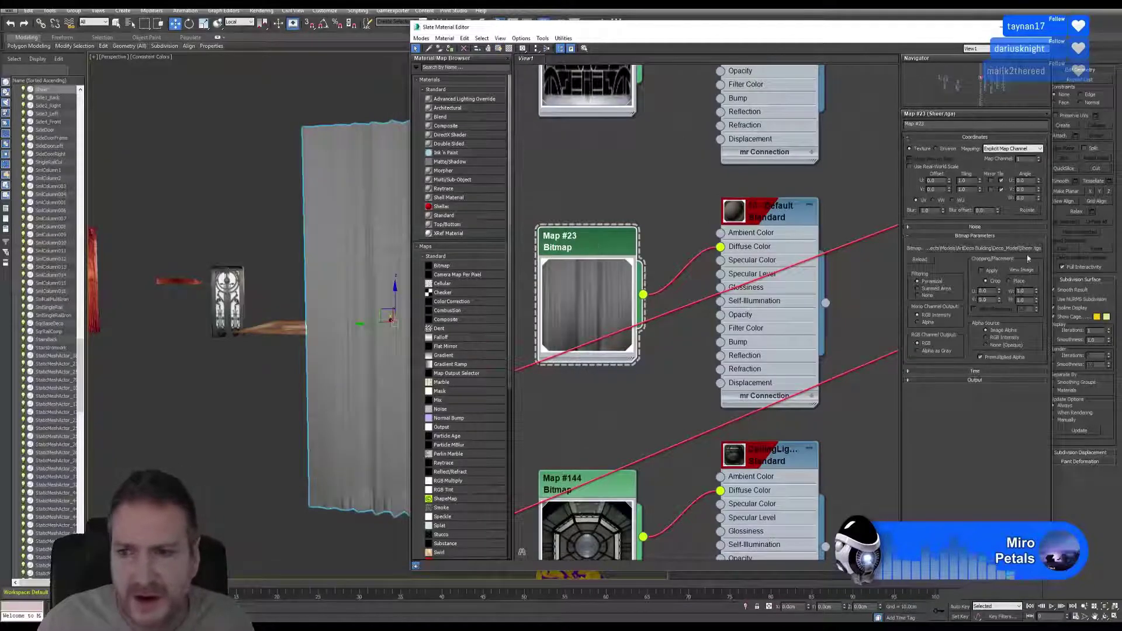
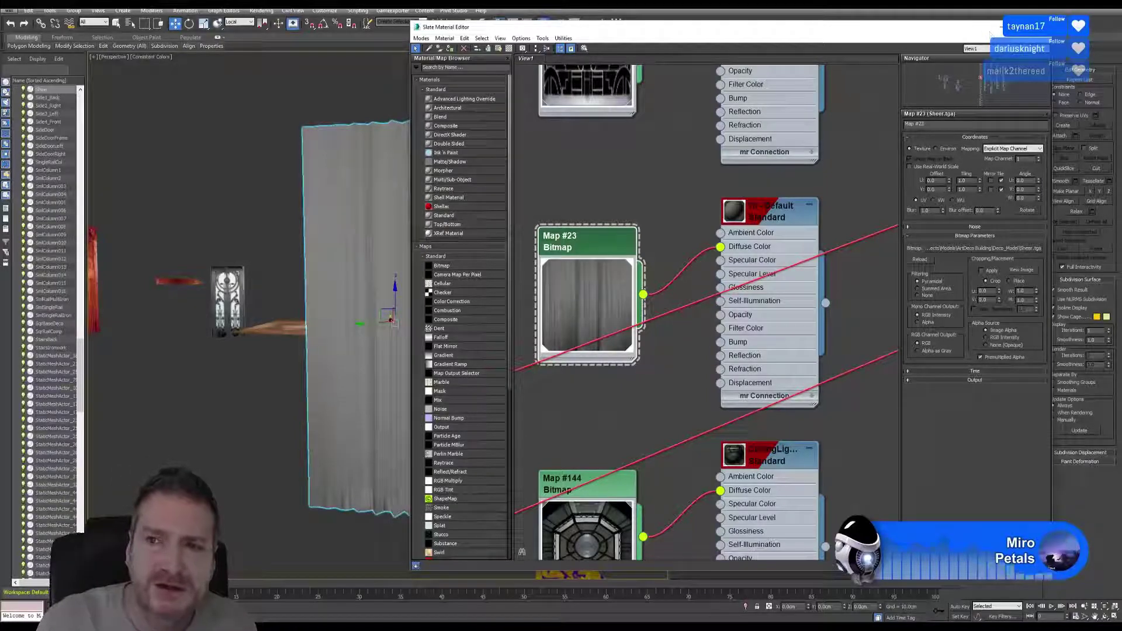
{"action": "left_click", "coordinate": [1041, 27]}
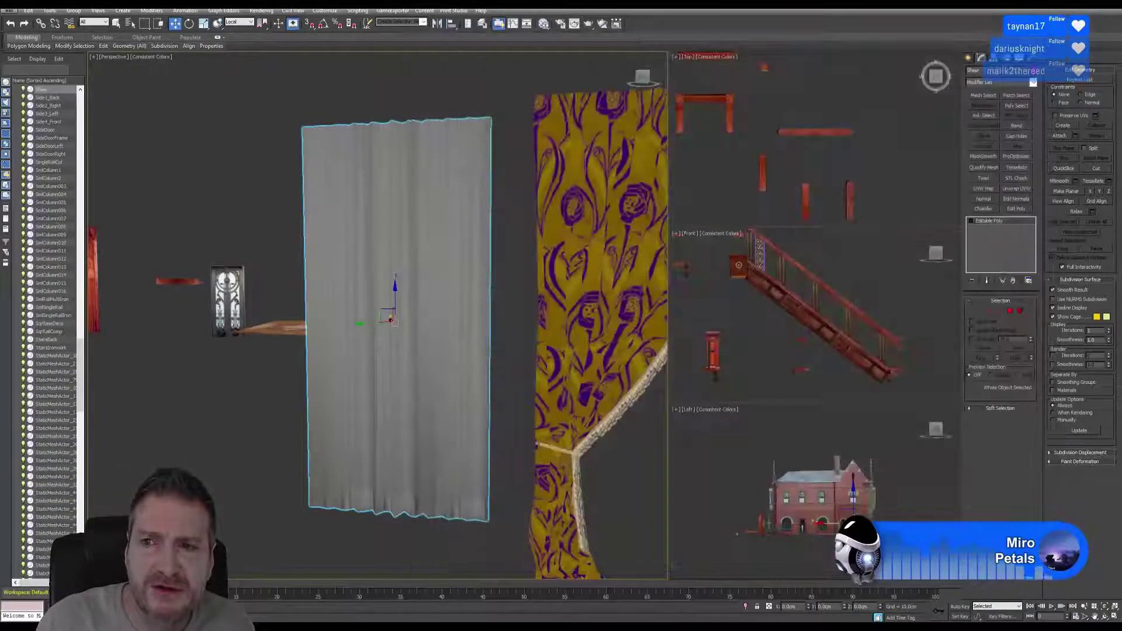
In File Explorer, browse the Work (E:) drive to UE4 Projects > Models > ArtDeco Building > Deco_Model and locate Sheer.tga
{"action": "key", "text": "super+d"}
{"action": "double_click", "coordinate": [578, 32]}
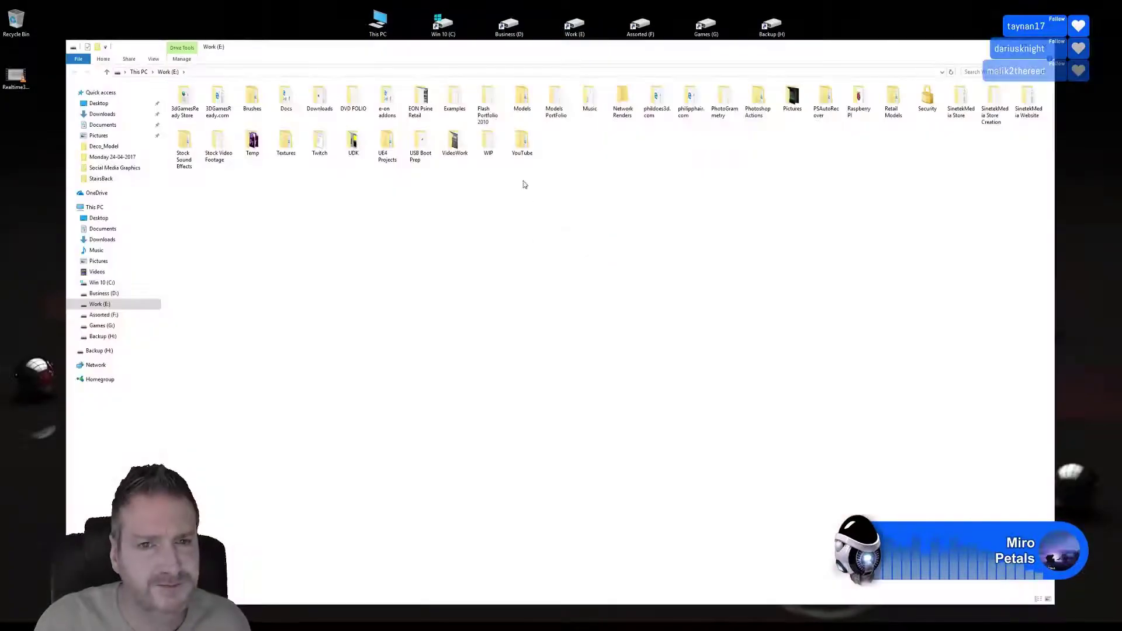
{"action": "double_click", "coordinate": [386, 153]}
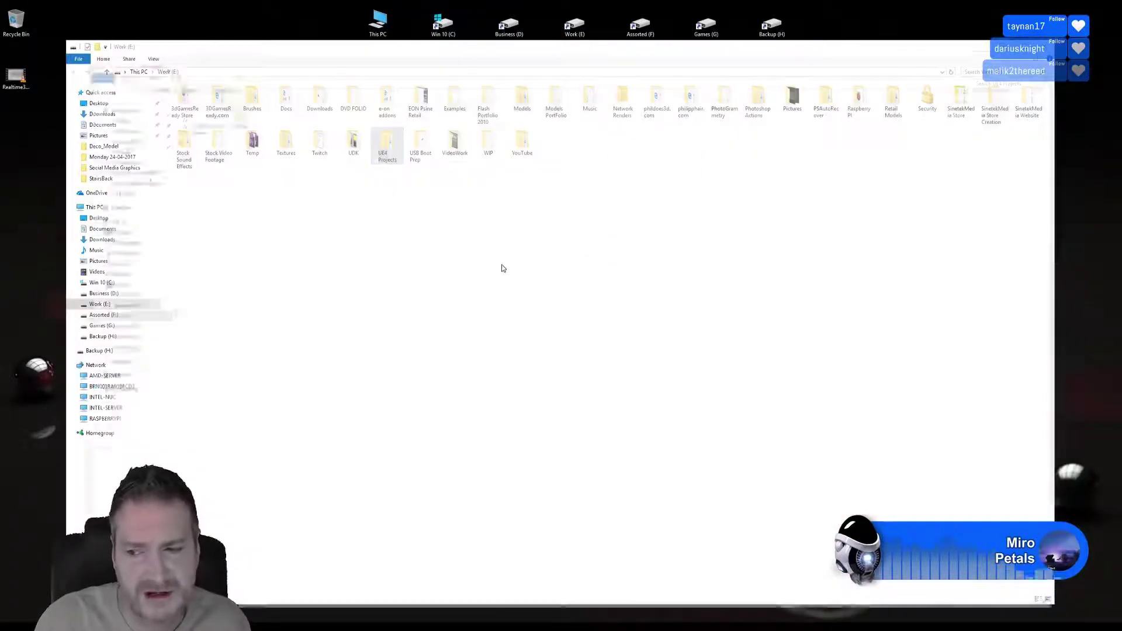
{"action": "double_click", "coordinate": [230, 112]}
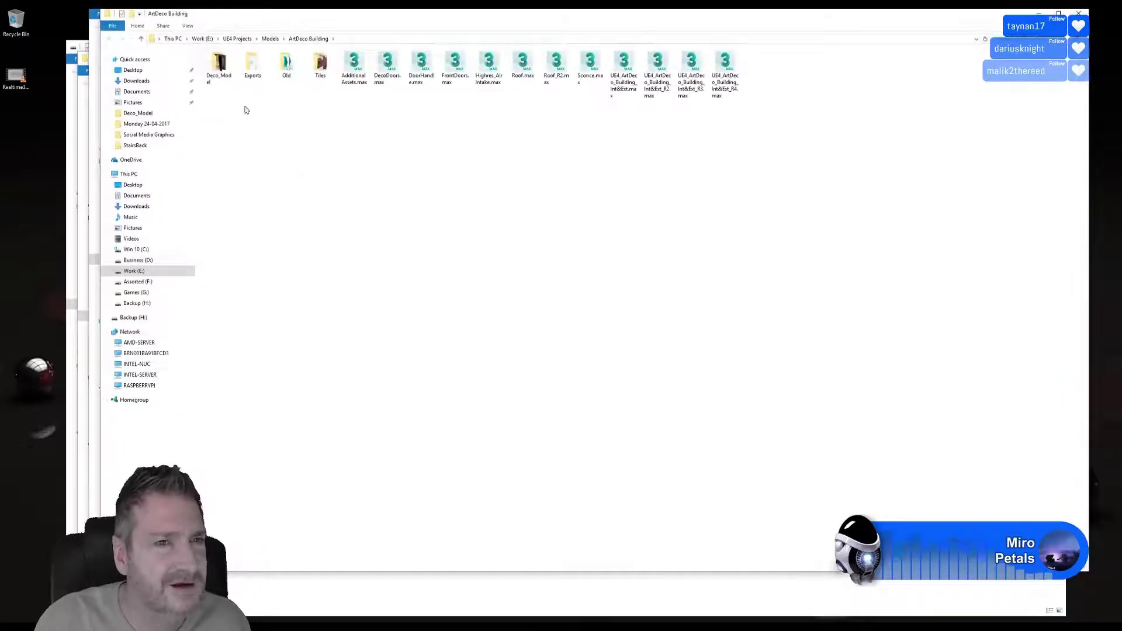
{"action": "double_click", "coordinate": [219, 68]}
{"action": "key", "text": "Return"}
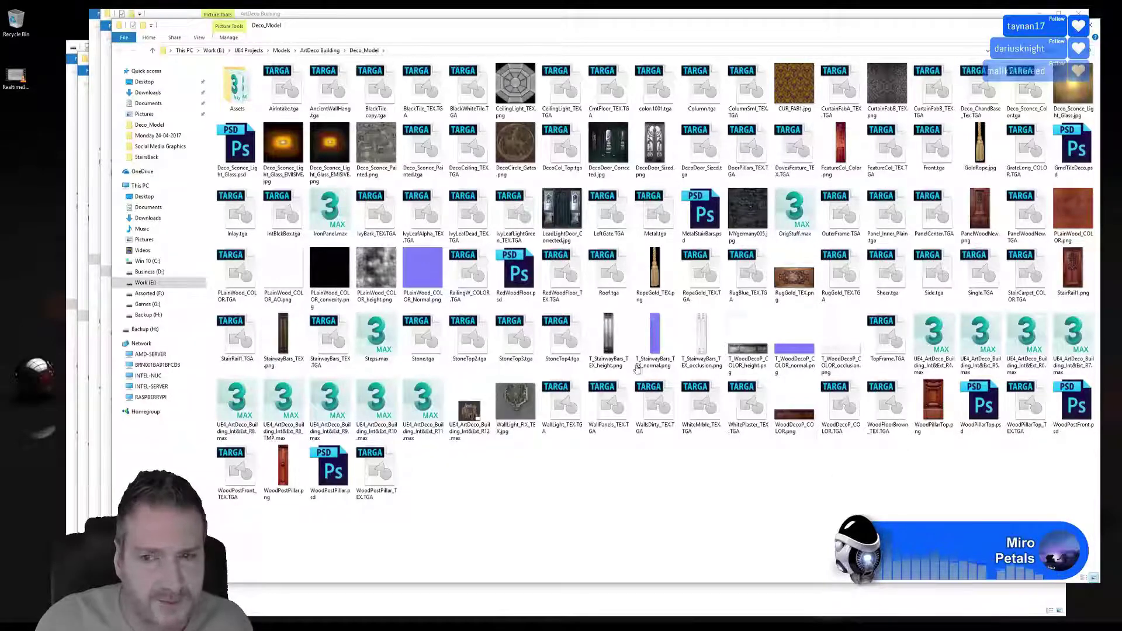
{"action": "left_click", "coordinate": [902, 285]}
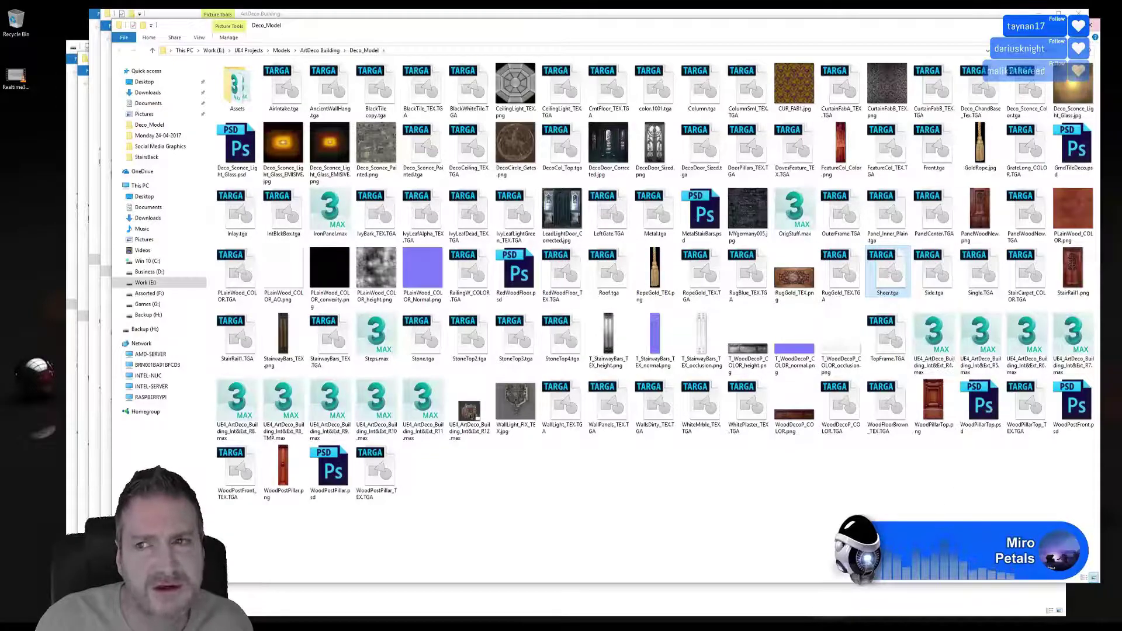
Close the open File Explorer windows and launch Photoshop
{"action": "left_click", "coordinate": [1091, 26]}
{"action": "left_click", "coordinate": [1079, 14]}
{"action": "left_click", "coordinate": [1069, 3]}
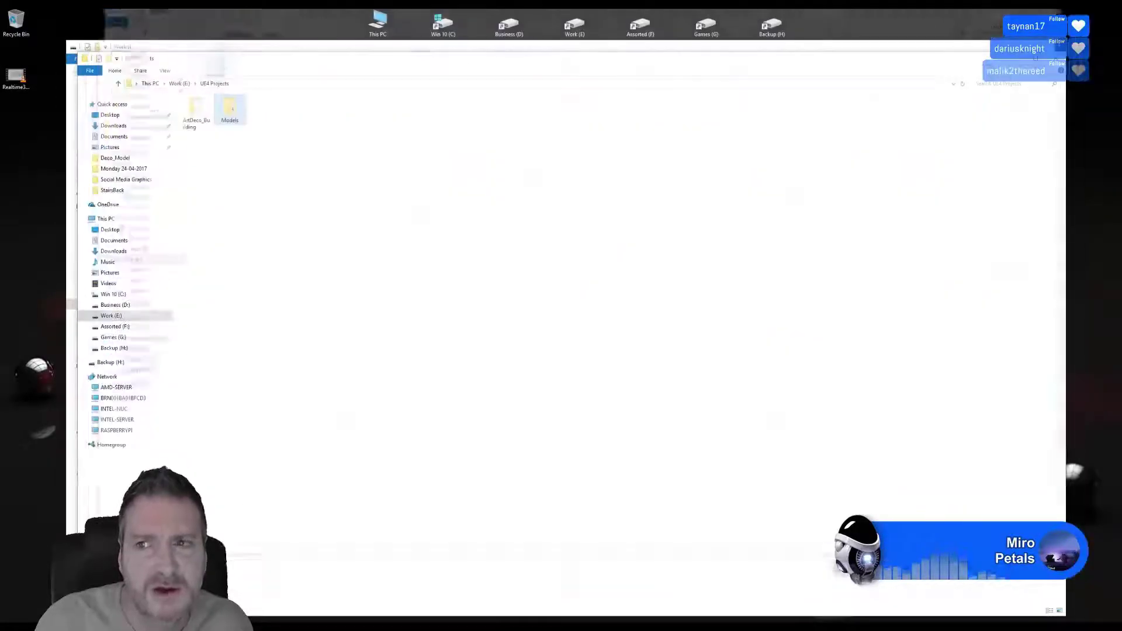
{"action": "left_click", "coordinate": [1056, 58]}
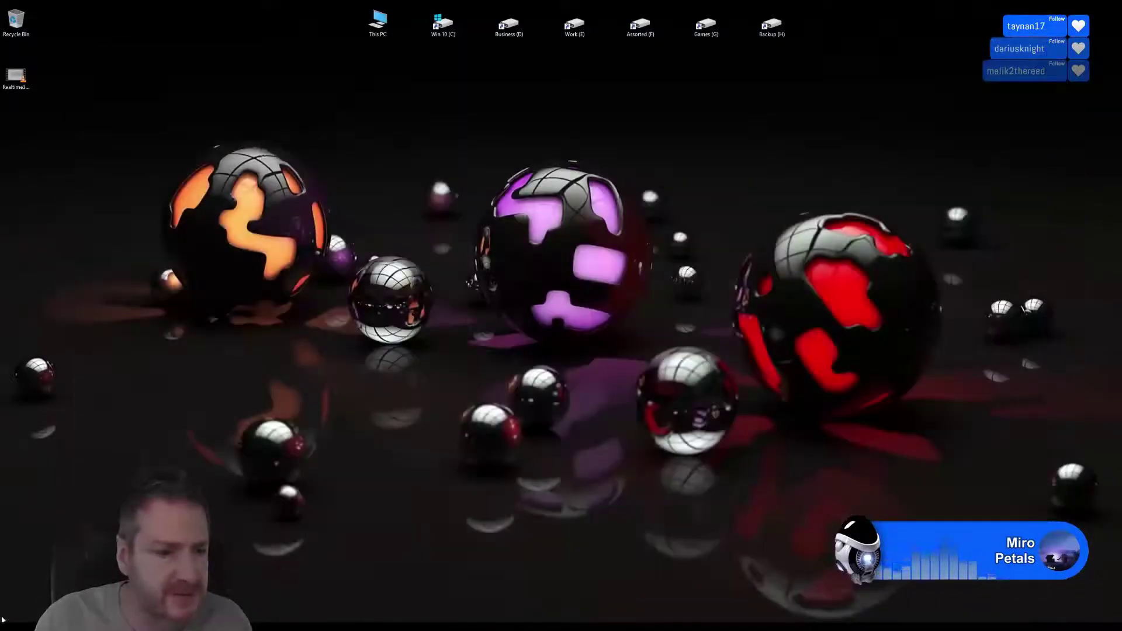
{"action": "key", "text": "super"}
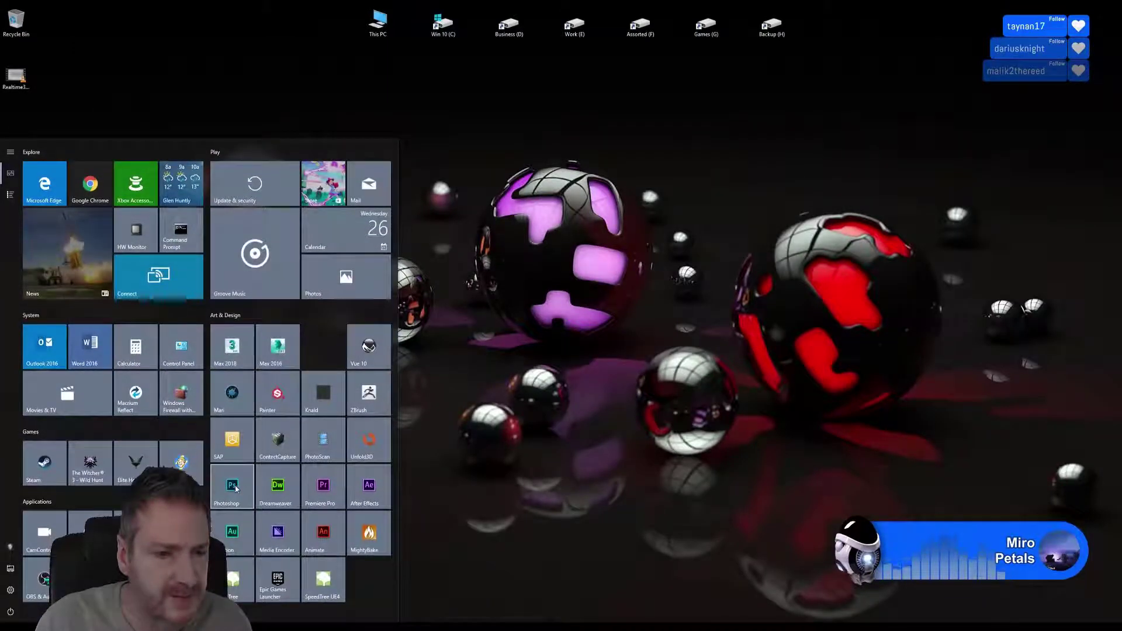
{"action": "left_click", "coordinate": [237, 489]}
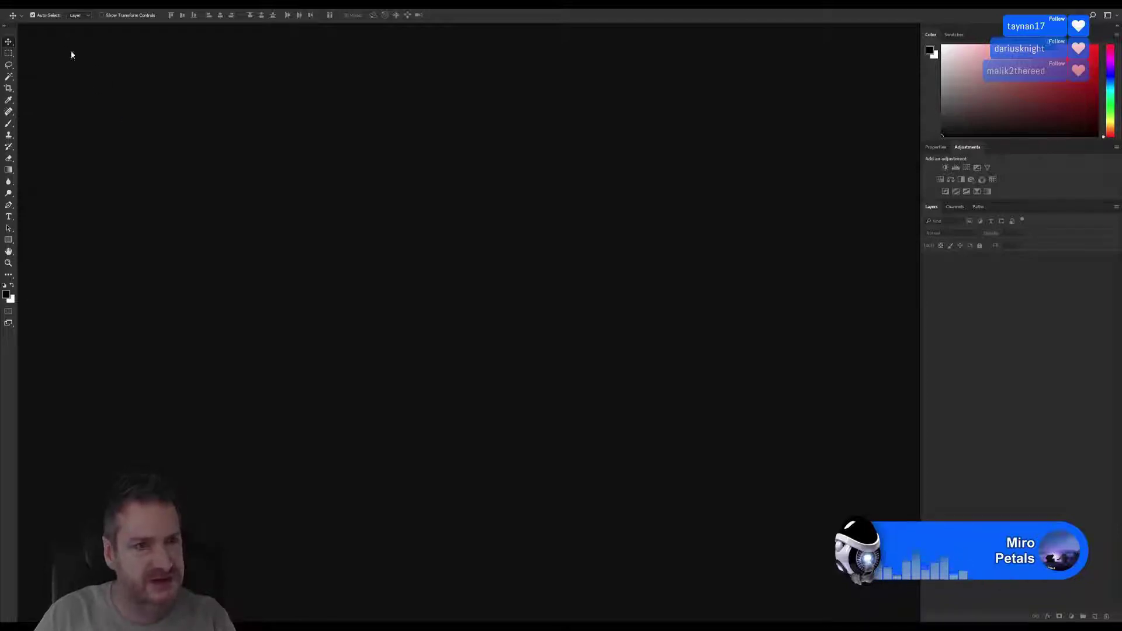
Open Sheer.tga from the Deco_Model folder in Photoshop
{"action": "left_click", "coordinate": [27, 4]}
{"action": "left_click", "coordinate": [44, 20]}
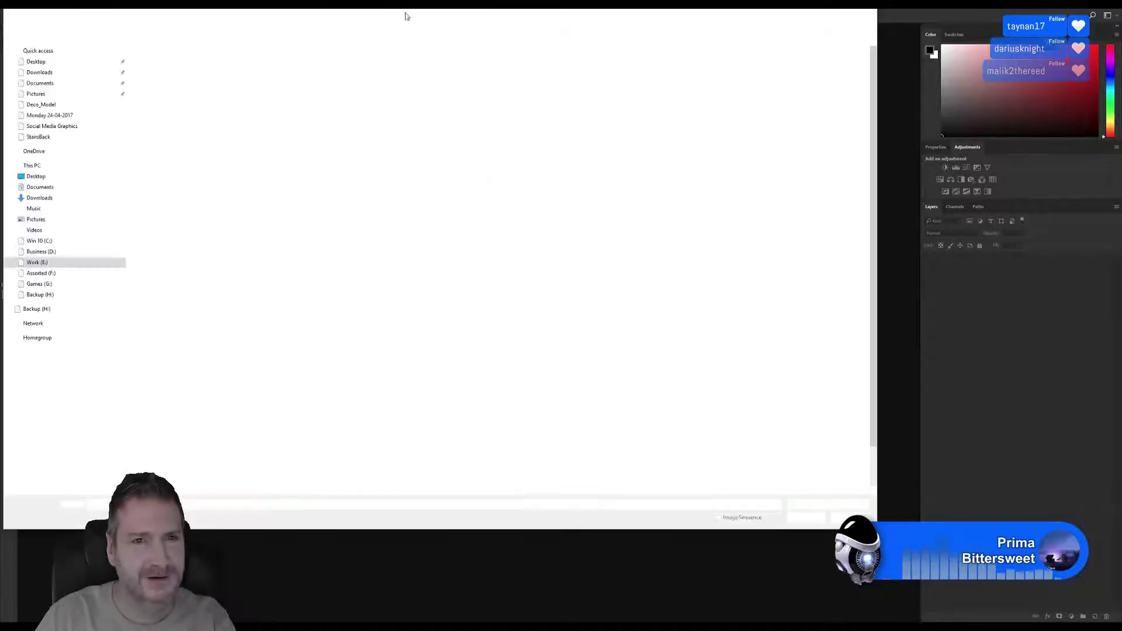
{"action": "left_click_drag", "start_coordinate": [418, 7], "coordinate": [508, 26]}
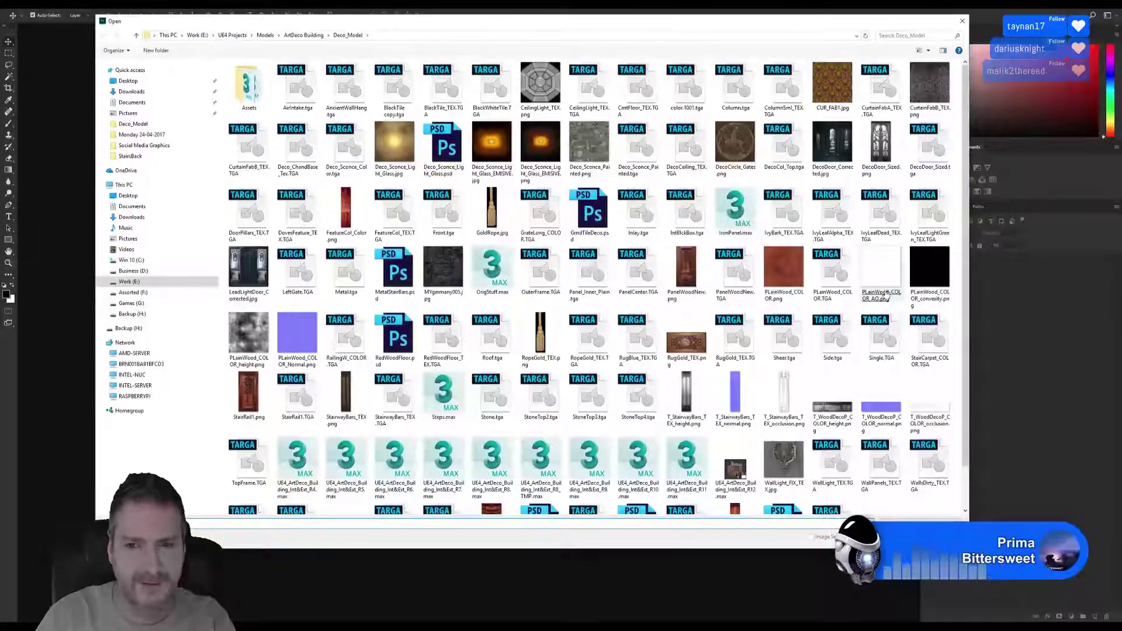
{"action": "double_click", "coordinate": [764, 327]}
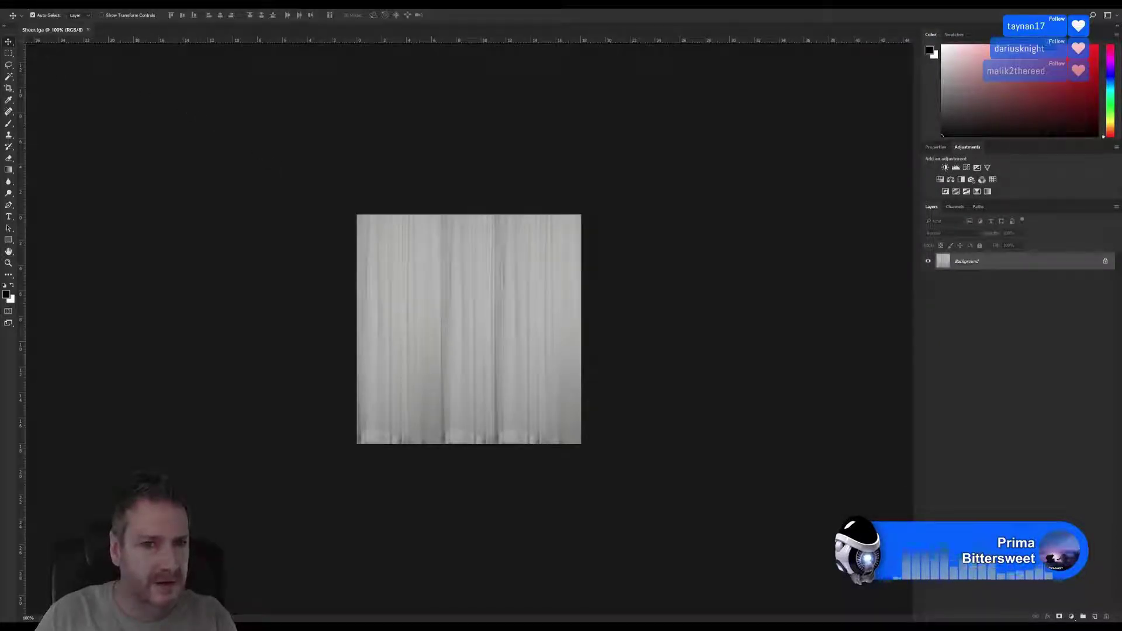
Save a PNG copy of the Sheer texture in Deco_Model, using Smallest / Slow compression and no interlacing
{"action": "left_click", "coordinate": [24, 5]}
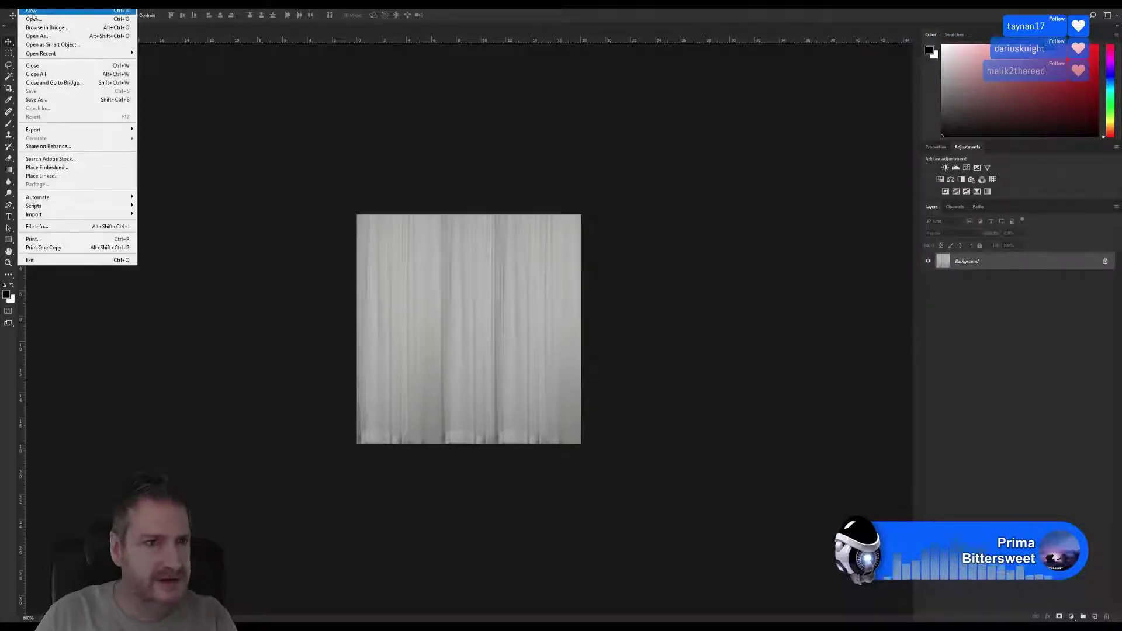
{"action": "left_click", "coordinate": [59, 100]}
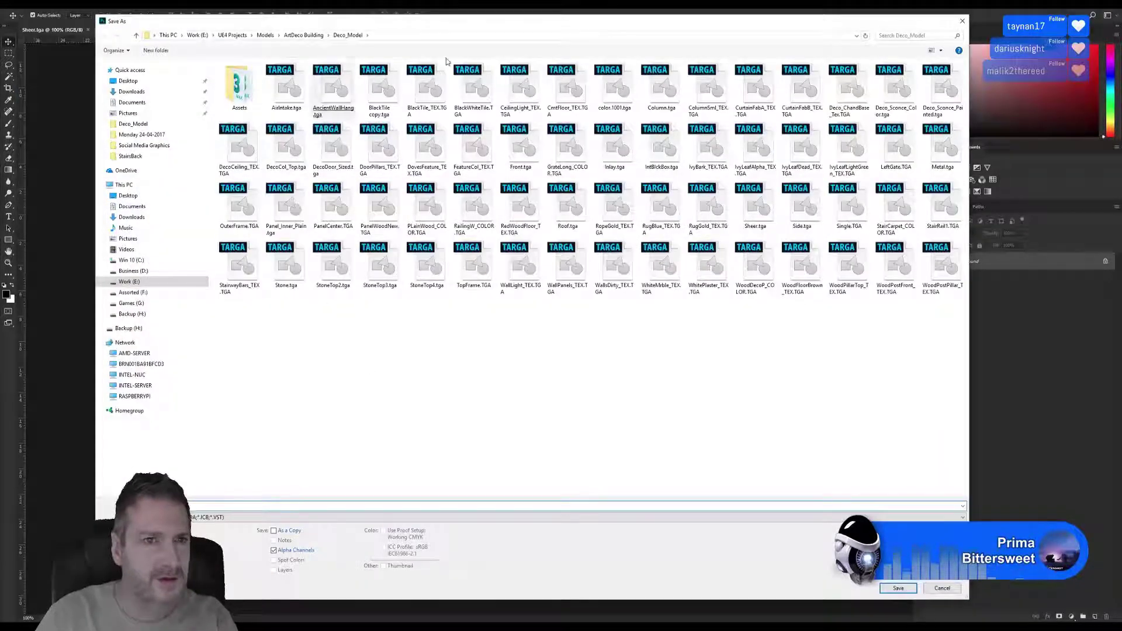
{"action": "left_click", "coordinate": [216, 517]}
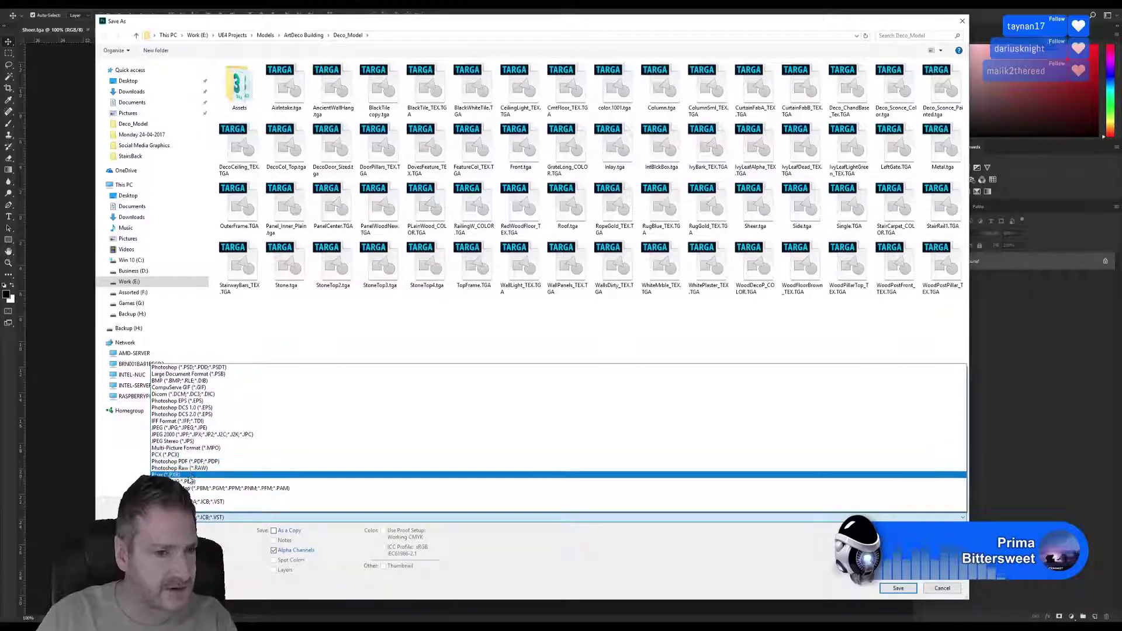
{"action": "left_click", "coordinate": [356, 482]}
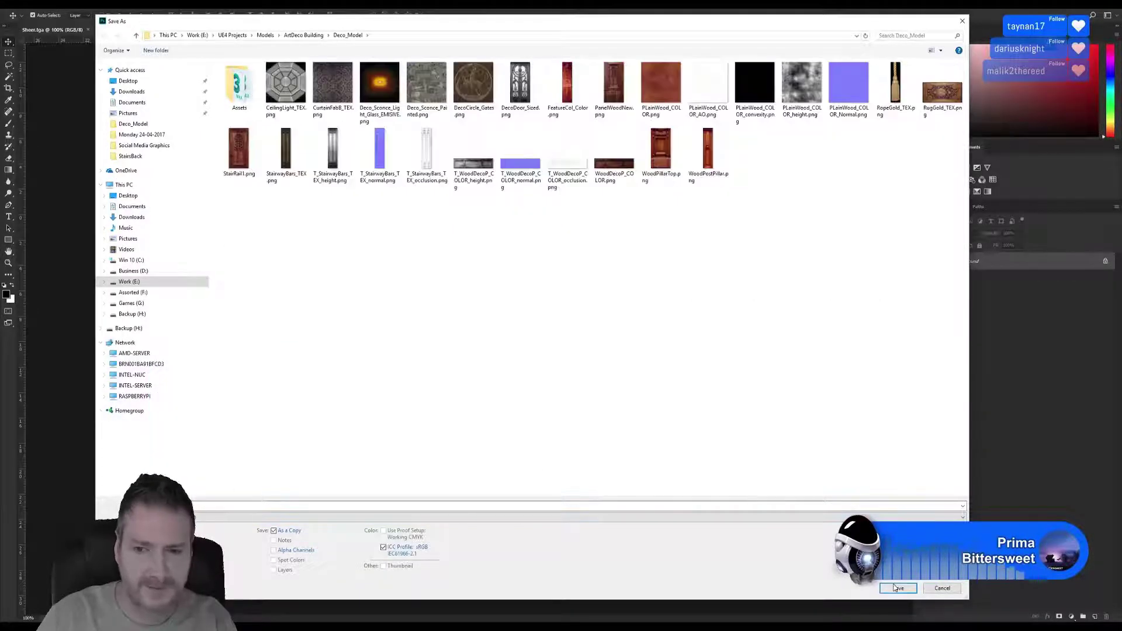
{"action": "left_click", "coordinate": [898, 588]}
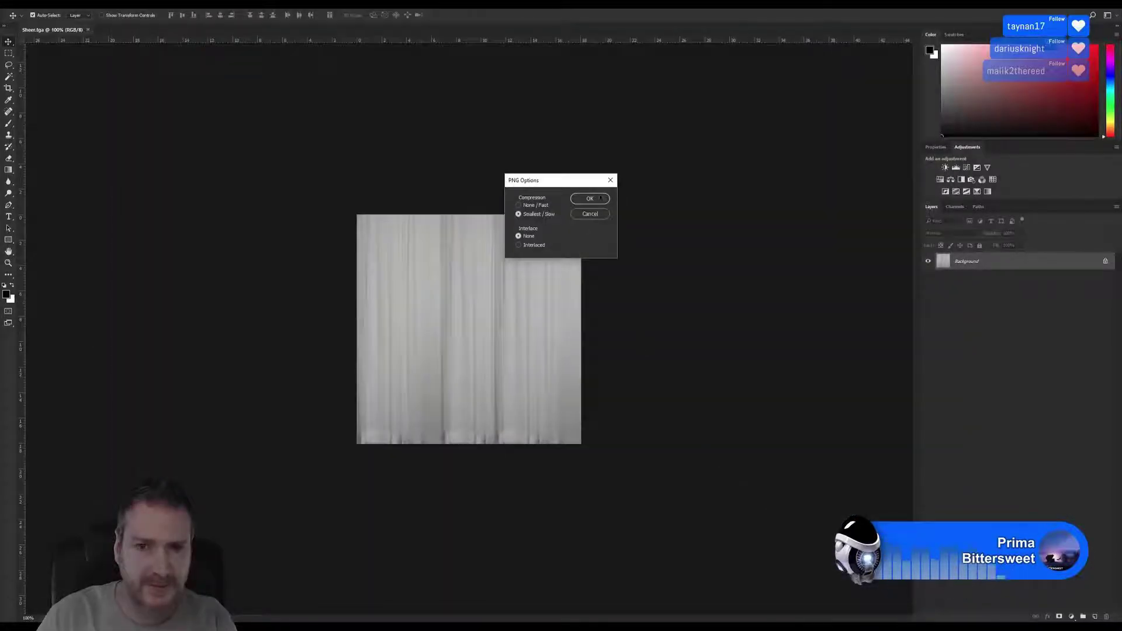
{"action": "left_click", "coordinate": [590, 199]}
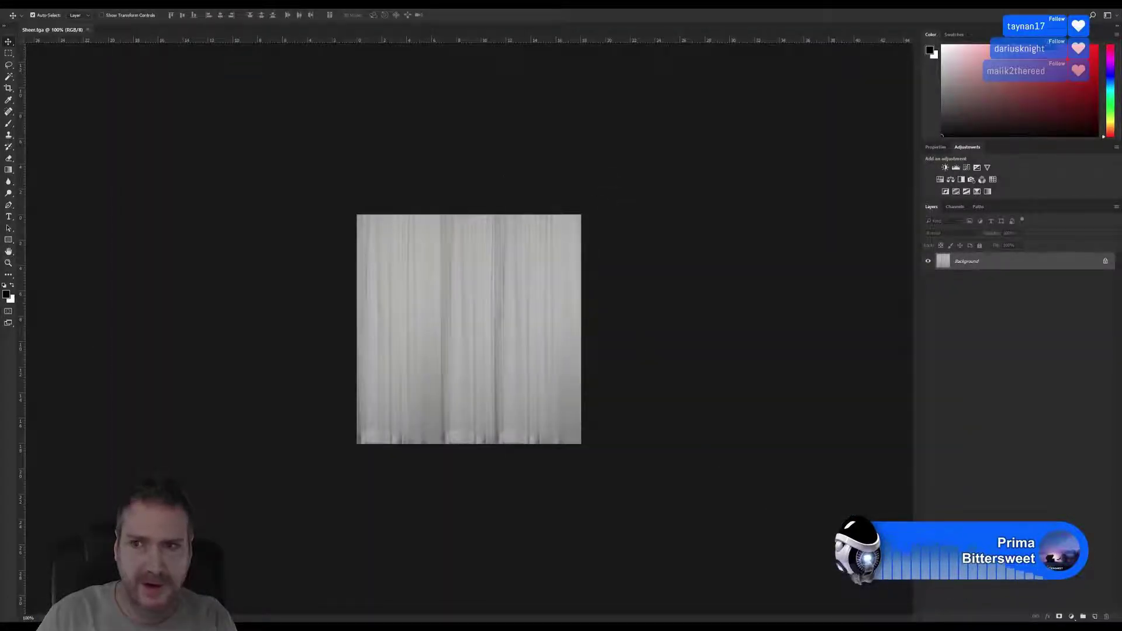
Switch to Unreal Editor and import Sheer.FBX from Exports > Sheer into Models/Building with the preset FBX options, dismissing the message log
{"action": "left_click", "coordinate": [1070, 5]}
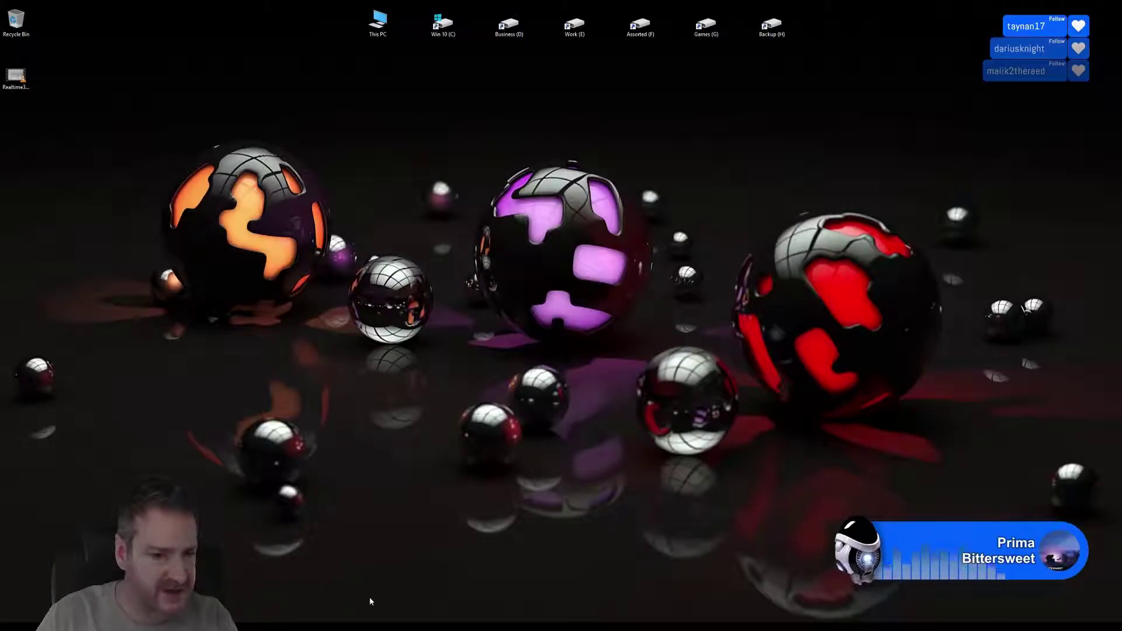
{"action": "key", "text": "alt+Tab"}
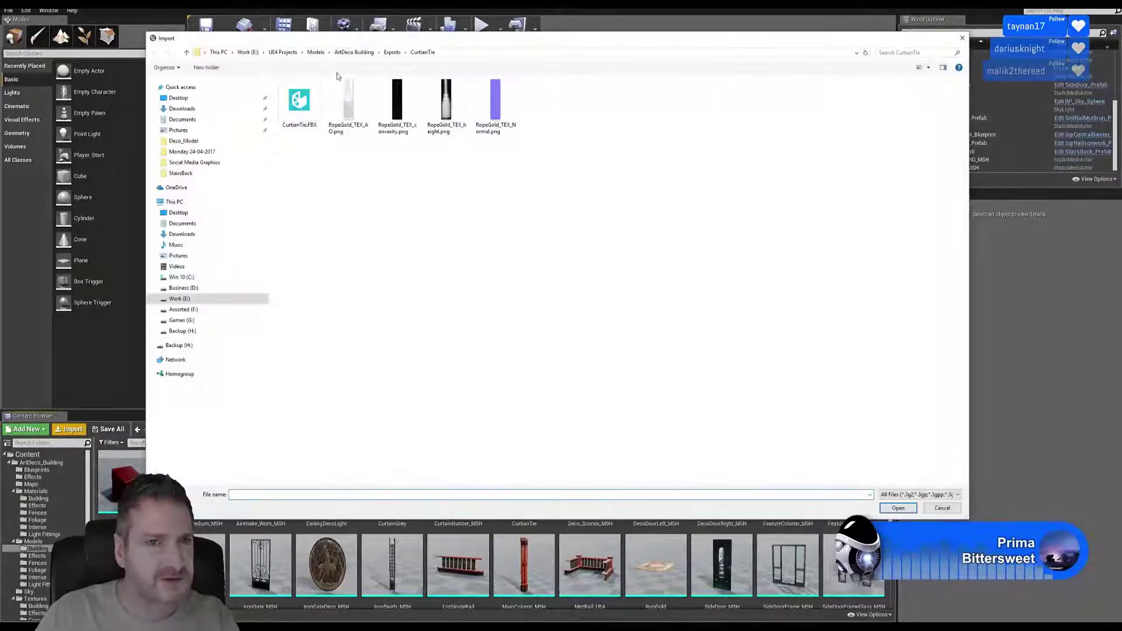
{"action": "left_click", "coordinate": [389, 52]}
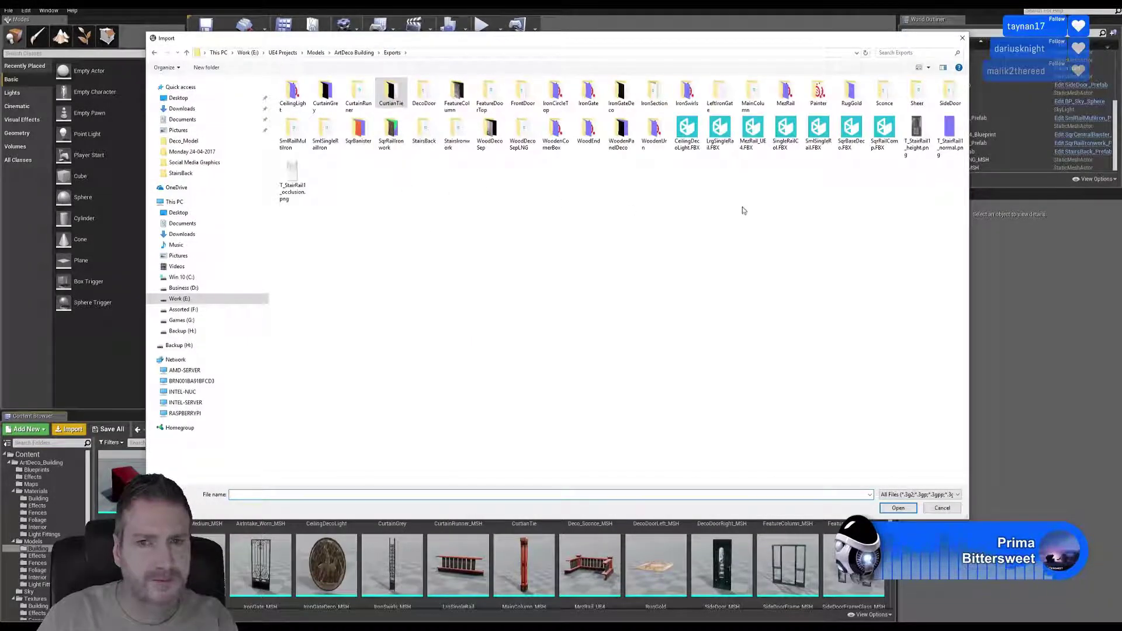
{"action": "double_click", "coordinate": [917, 91]}
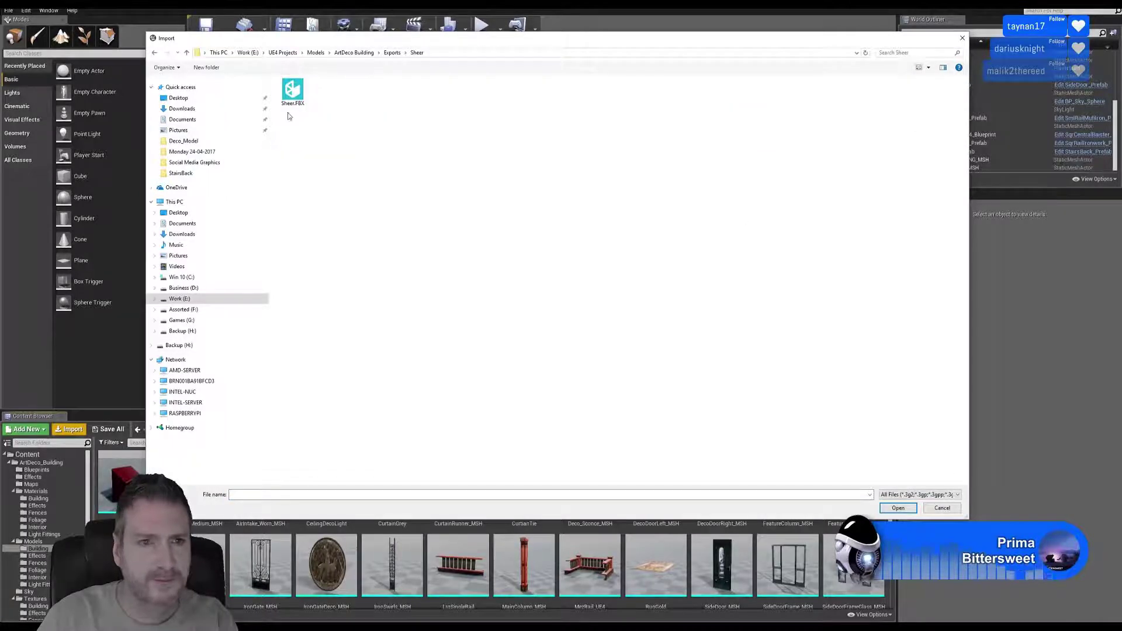
{"action": "double_click", "coordinate": [292, 92]}
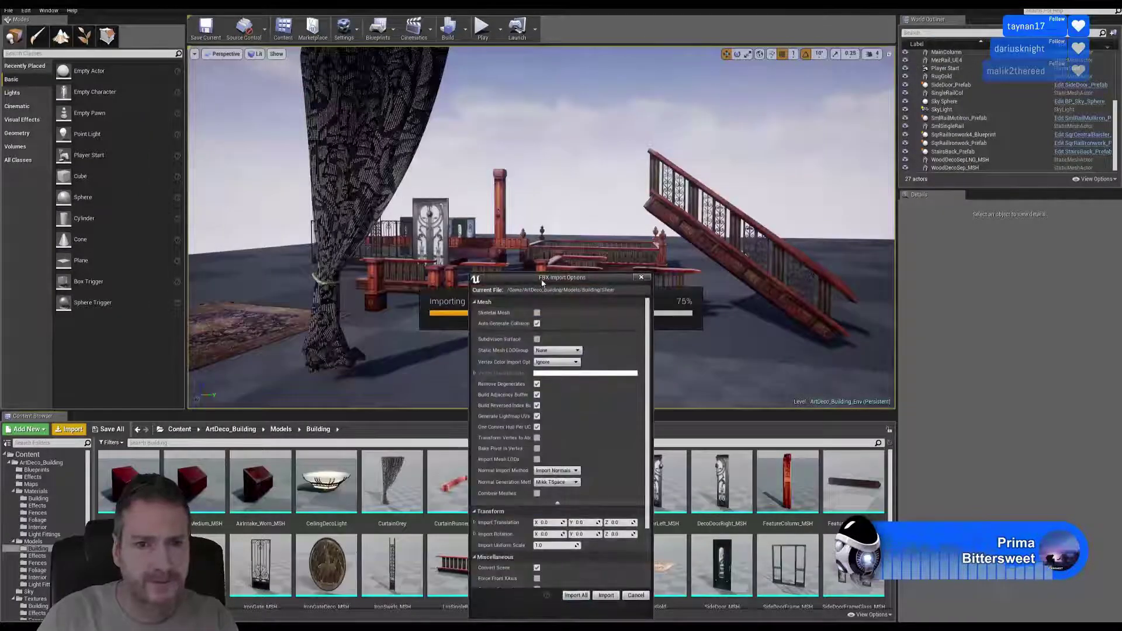
{"action": "left_click_drag", "start_coordinate": [542, 283], "coordinate": [515, 171]}
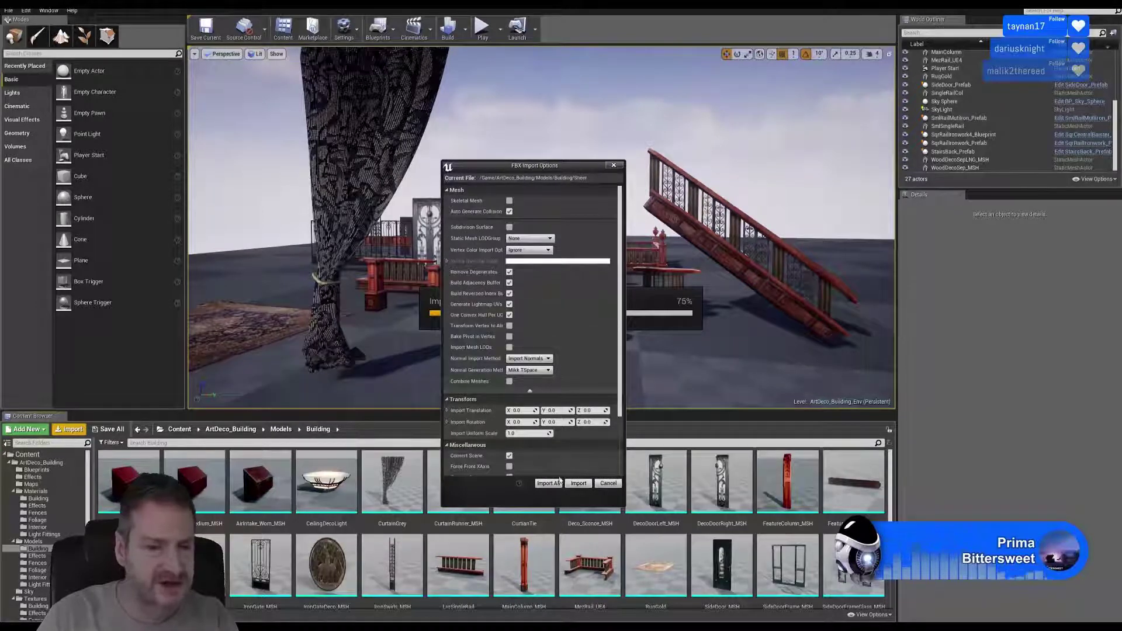
{"action": "left_click", "coordinate": [578, 484]}
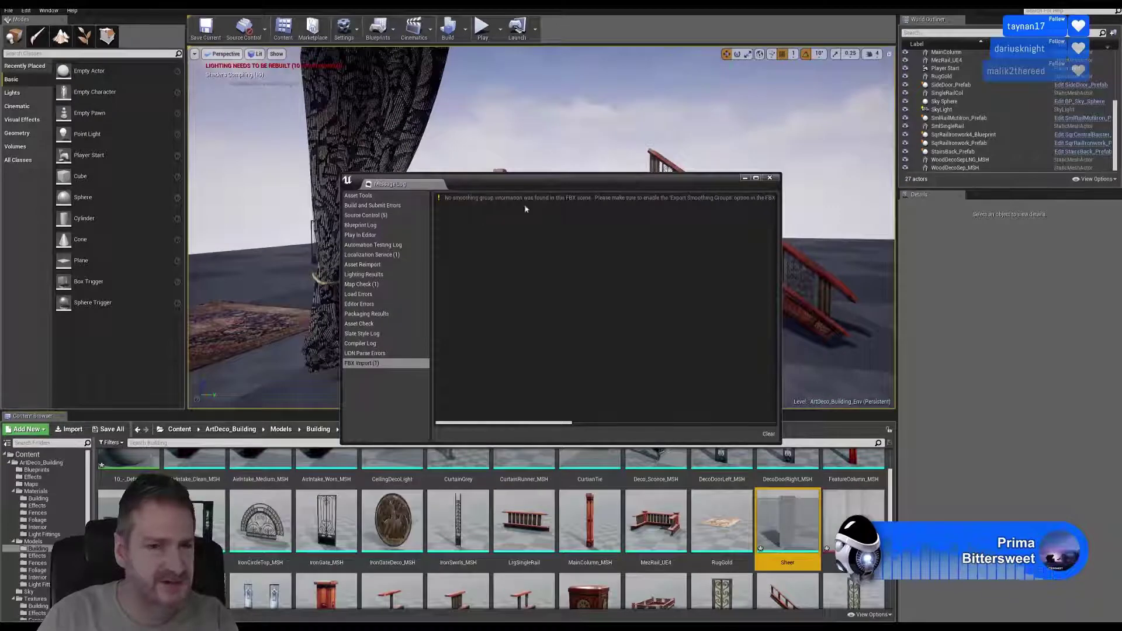
{"action": "left_click", "coordinate": [769, 179]}
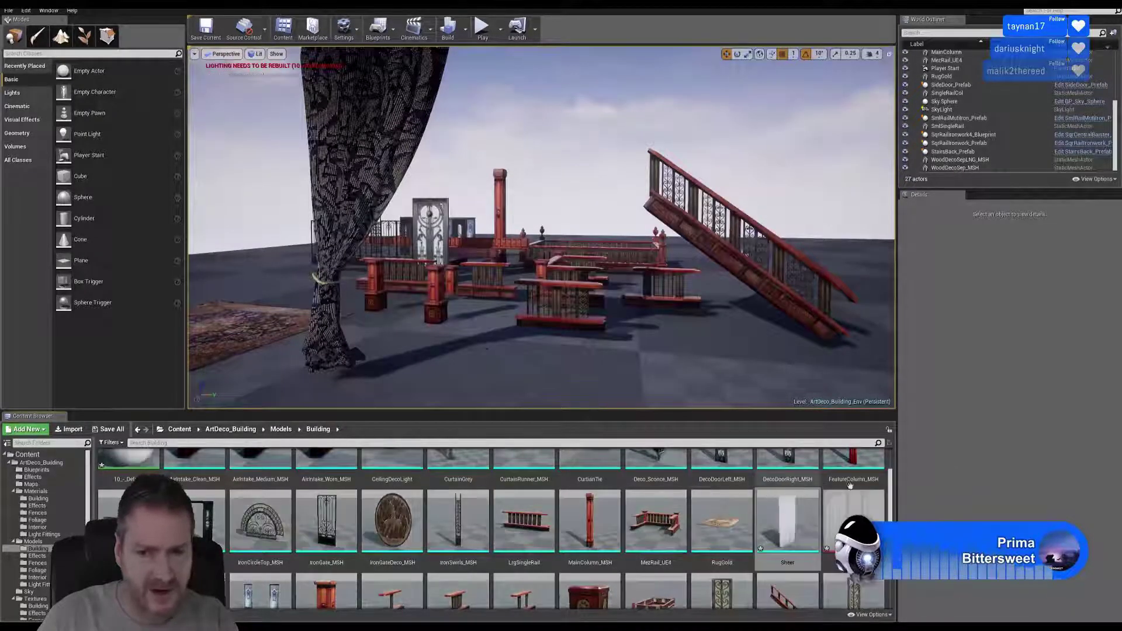
Open the imported 10_-_Default material, place its Texture Sample node to the left of the output node, then save and close the material
{"action": "mouse_move", "coordinate": [792, 517]}
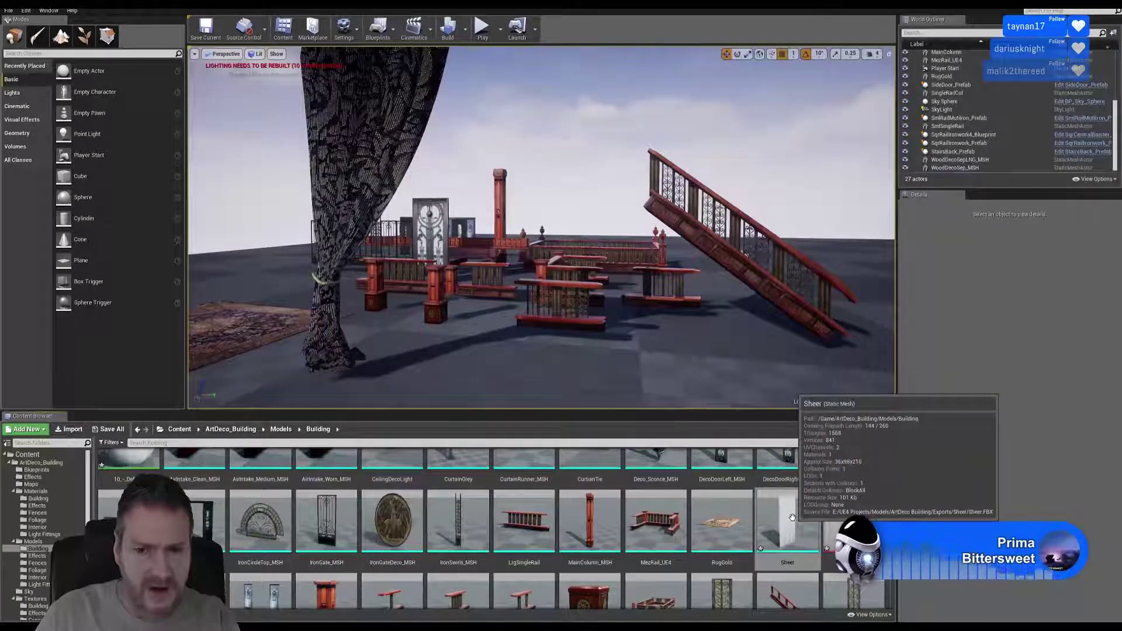
{"action": "scroll", "coordinate": [759, 532], "scroll_direction": "down", "scroll_amount": 3}
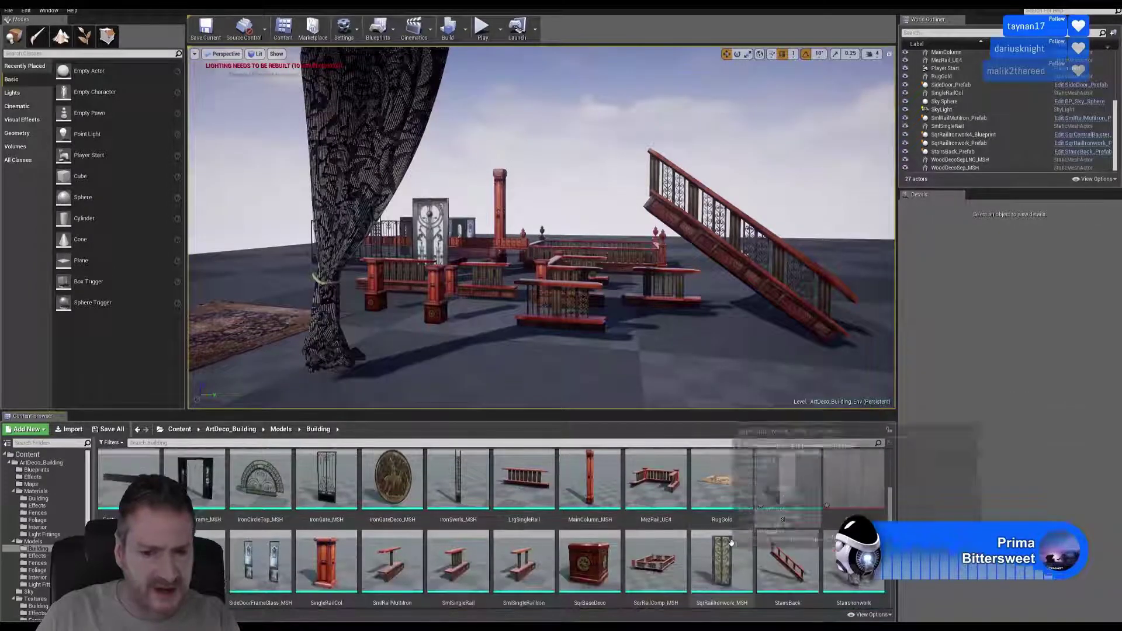
{"action": "scroll", "coordinate": [735, 545], "scroll_direction": "down", "scroll_amount": 2}
{"action": "scroll", "coordinate": [736, 571], "scroll_direction": "up", "scroll_amount": 5}
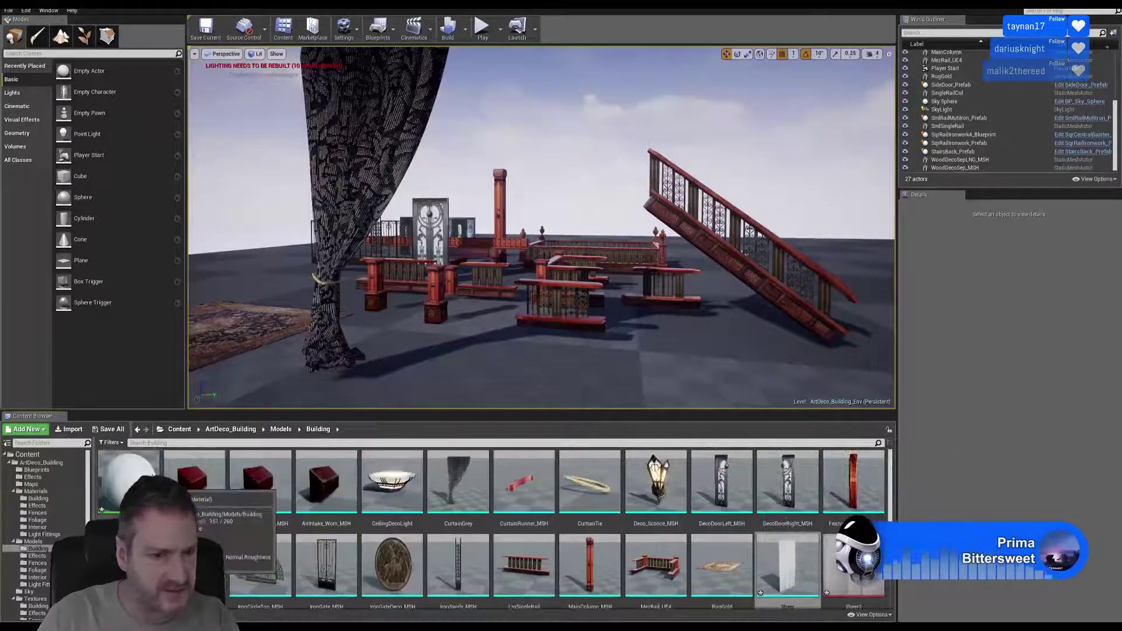
{"action": "double_click", "coordinate": [130, 483]}
{"action": "right_click_drag", "start_coordinate": [727, 182], "coordinate": [742, 271]}
{"action": "left_click_drag", "start_coordinate": [731, 165], "coordinate": [449, 293]}
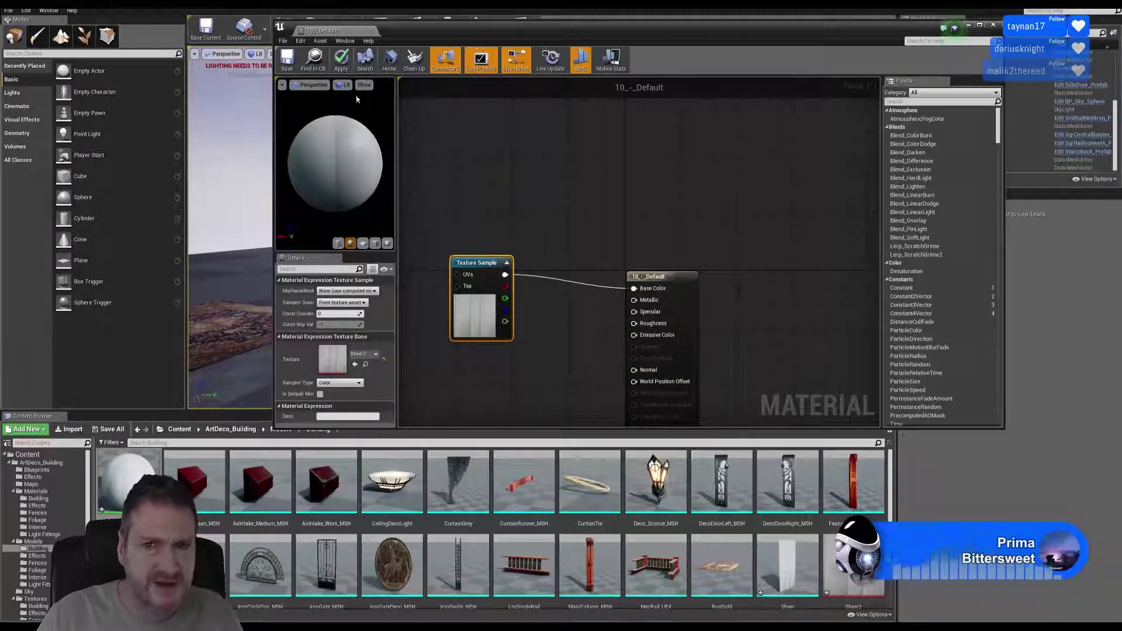
{"action": "left_click", "coordinate": [286, 65]}
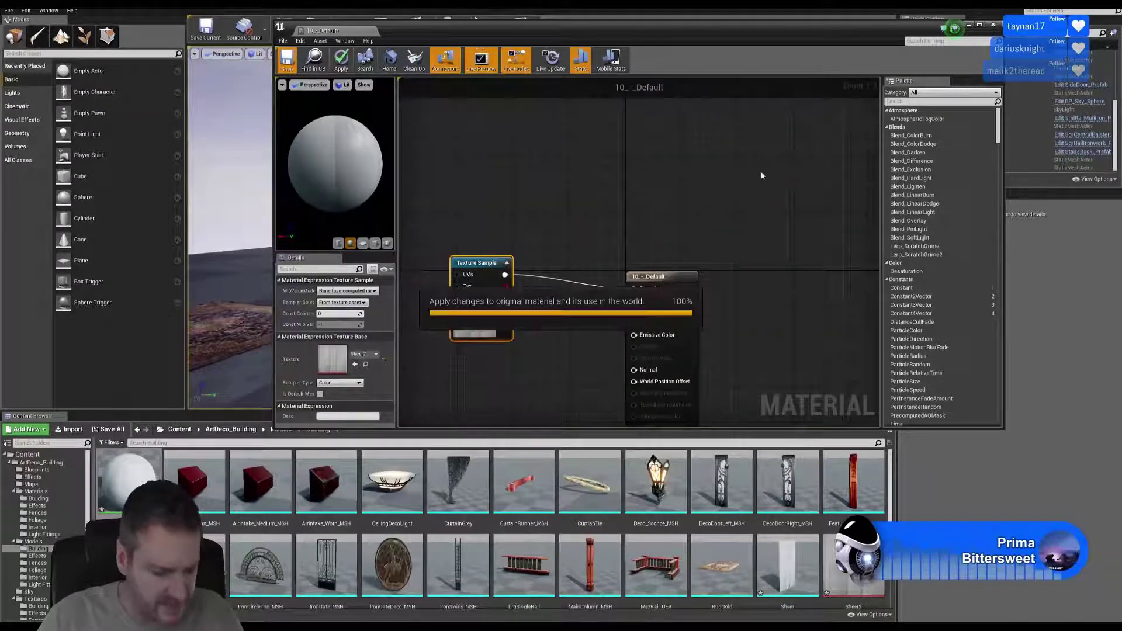
{"action": "left_click", "coordinate": [994, 24]}
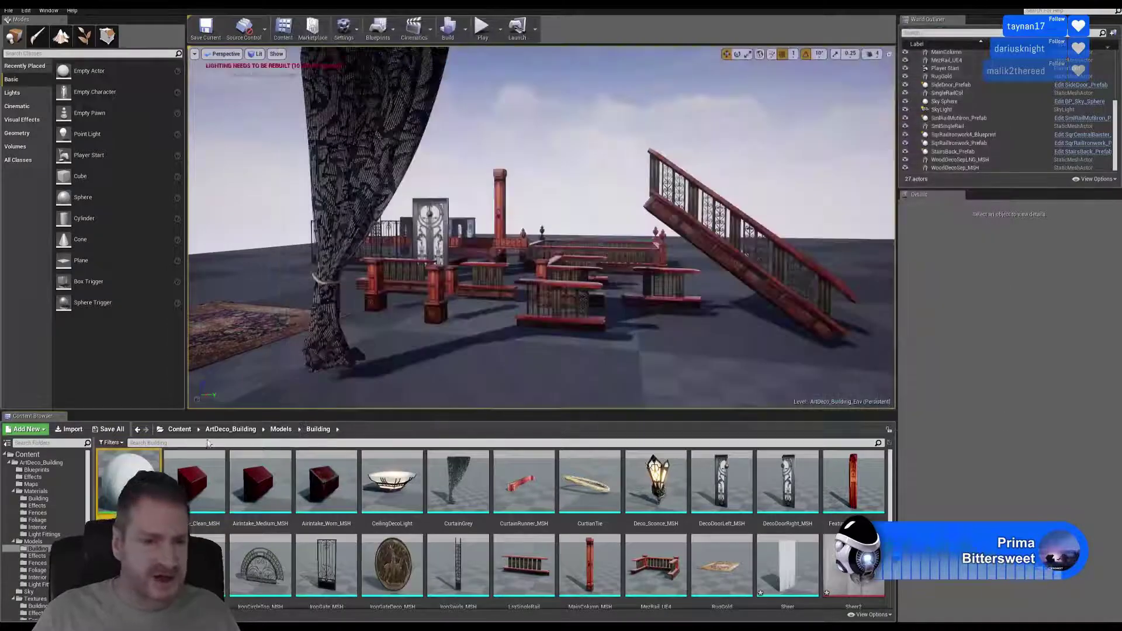
Import the Sheer PNG texture from ArtDeco Building > Deco_Model into Models/Building, replacing the existing Sheer asset
{"action": "left_click", "coordinate": [66, 432]}
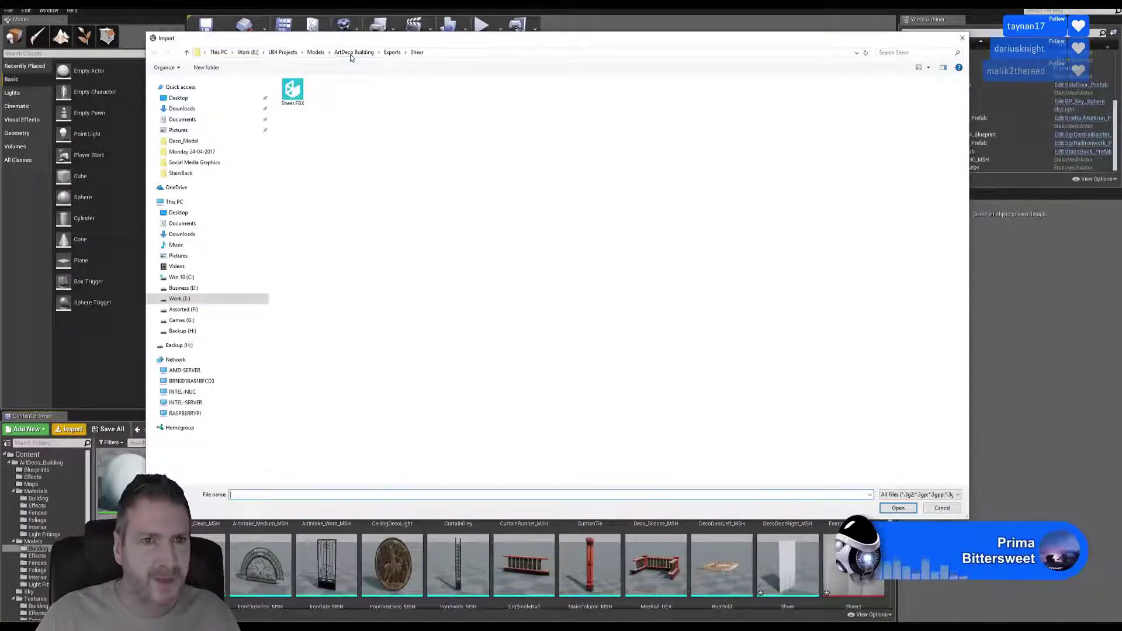
{"action": "left_click", "coordinate": [353, 53]}
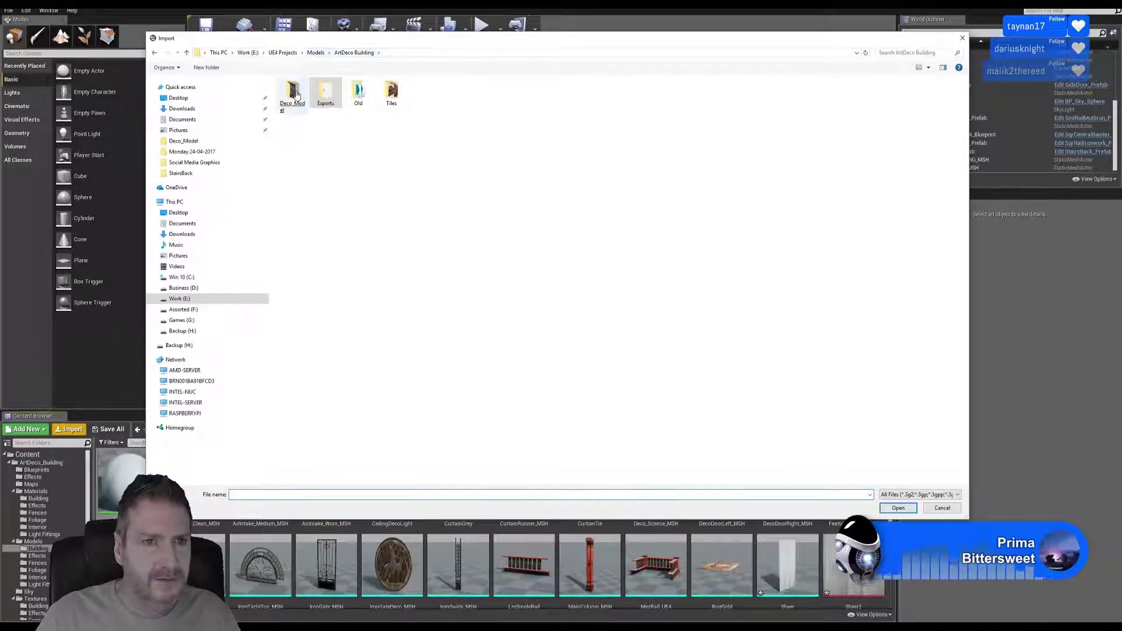
{"action": "double_click", "coordinate": [293, 93]}
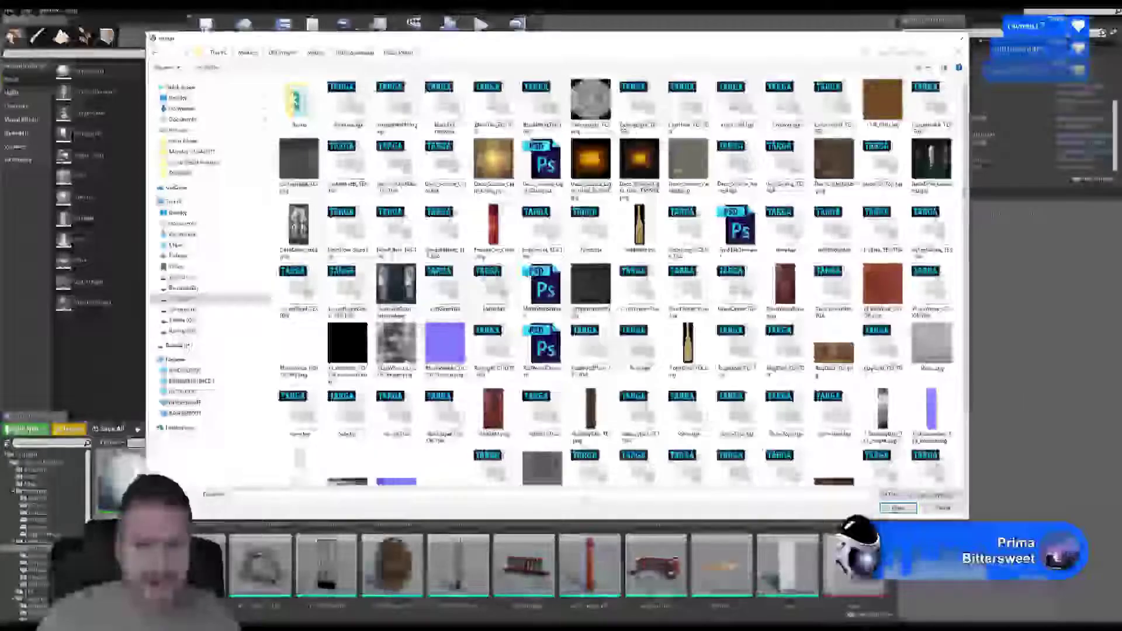
{"action": "double_click", "coordinate": [933, 346]}
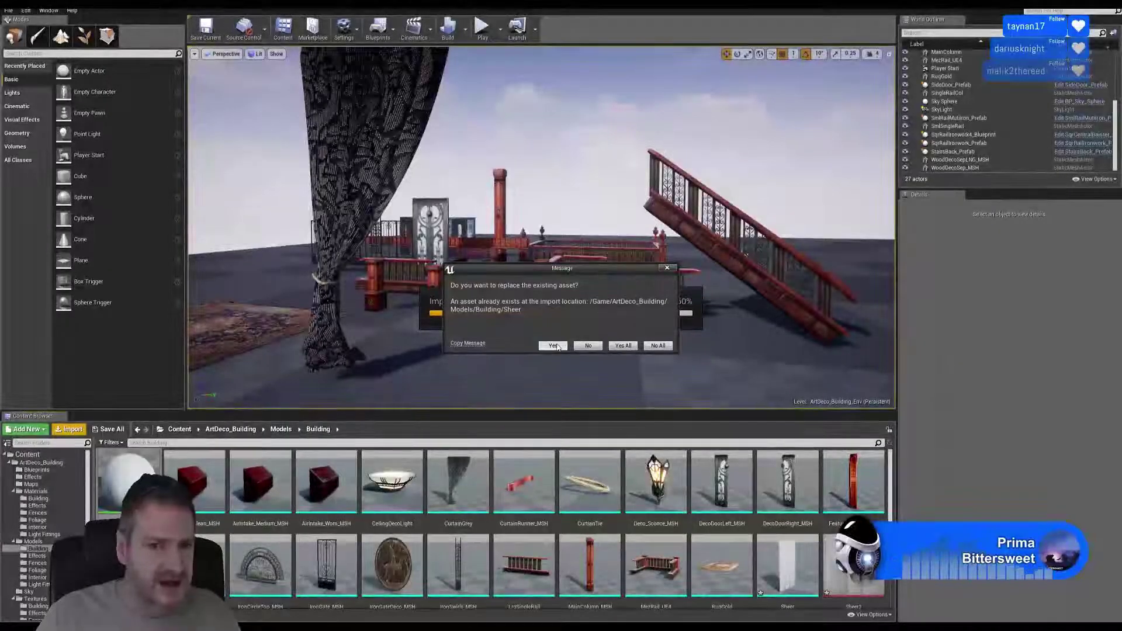
{"action": "left_click", "coordinate": [555, 345]}
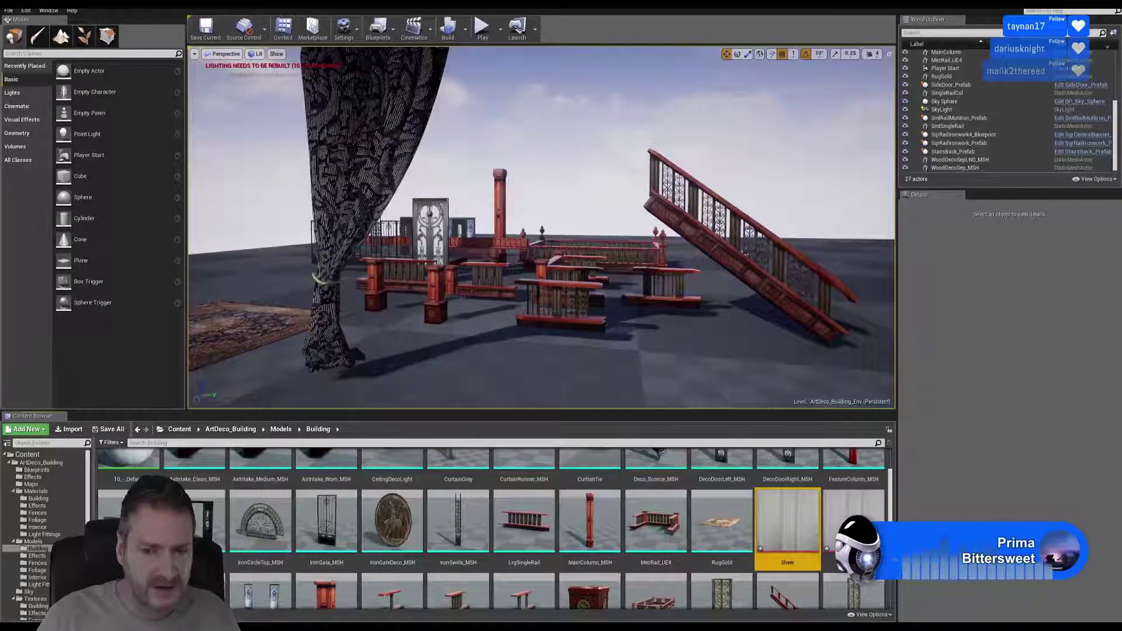
Assign the imported Sheer texture to the Texture Sample node in the 10_-_Default material and save the material
{"action": "scroll", "coordinate": [132, 465], "scroll_direction": "up", "scroll_amount": 1}
{"action": "left_click", "coordinate": [132, 465]}
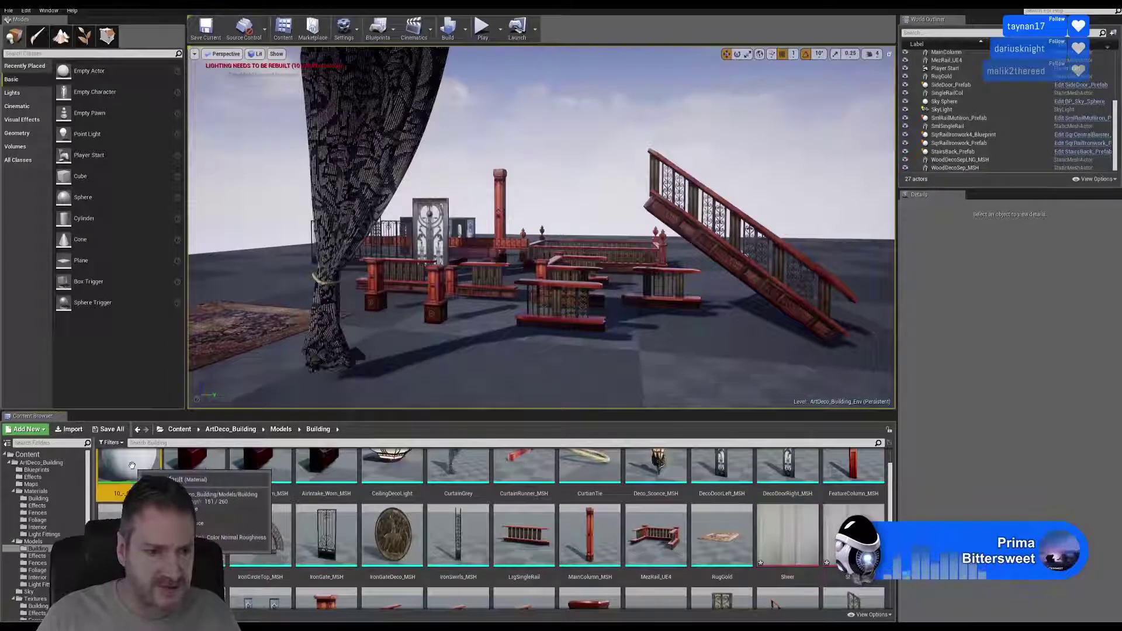
{"action": "double_click", "coordinate": [132, 465]}
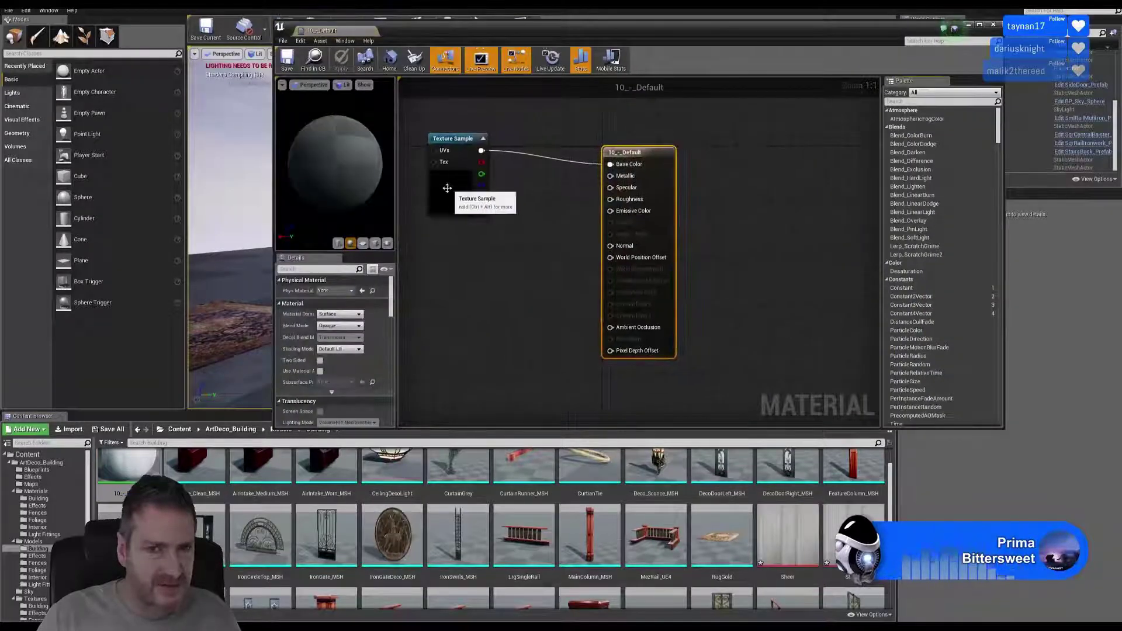
{"action": "left_click", "coordinate": [450, 196]}
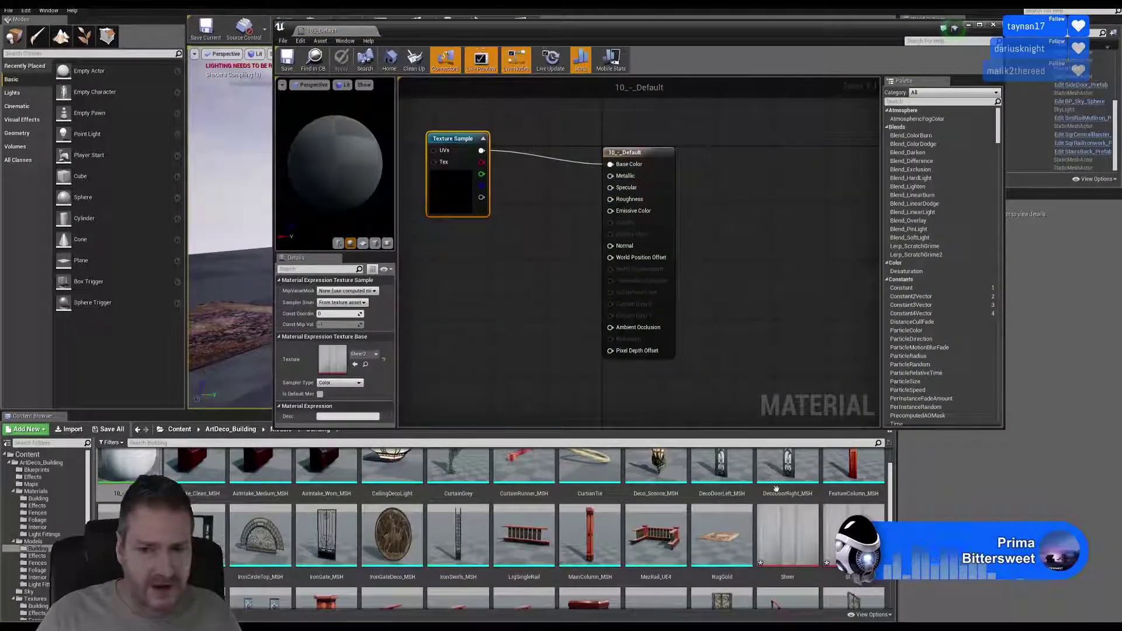
{"action": "left_click", "coordinate": [783, 538]}
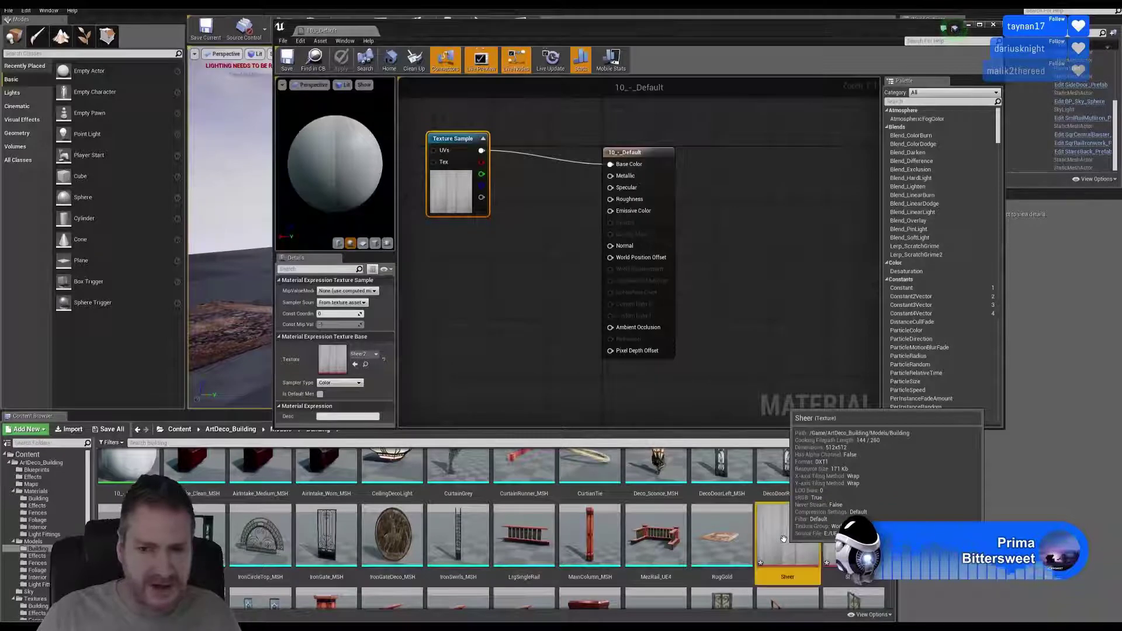
{"action": "right_click", "coordinate": [455, 190]}
{"action": "left_click", "coordinate": [477, 195]}
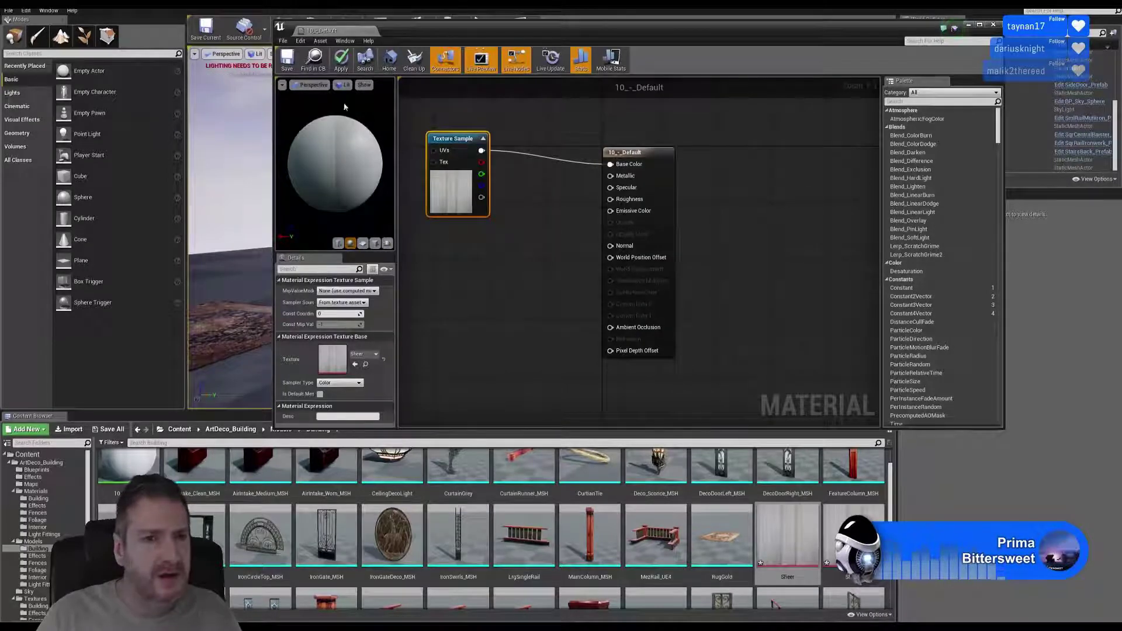
{"action": "left_click", "coordinate": [286, 66]}
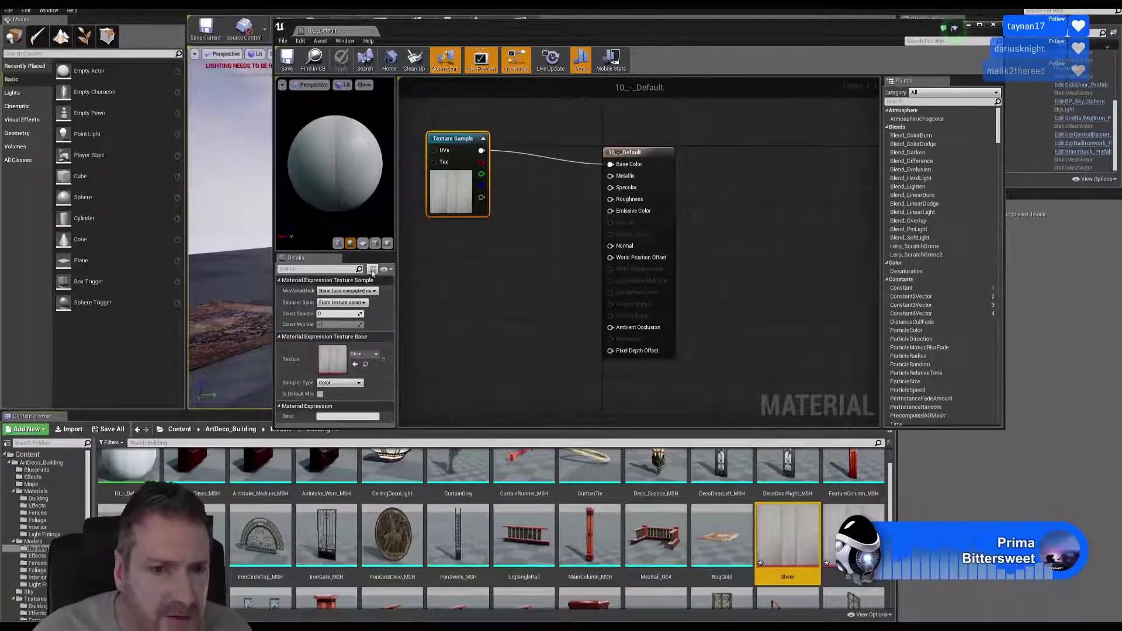
Set the 10_-_Default material's Blend Mode to Masked and connect the Texture Sample's RGB output to Opacity Mask
{"action": "left_click", "coordinate": [650, 155]}
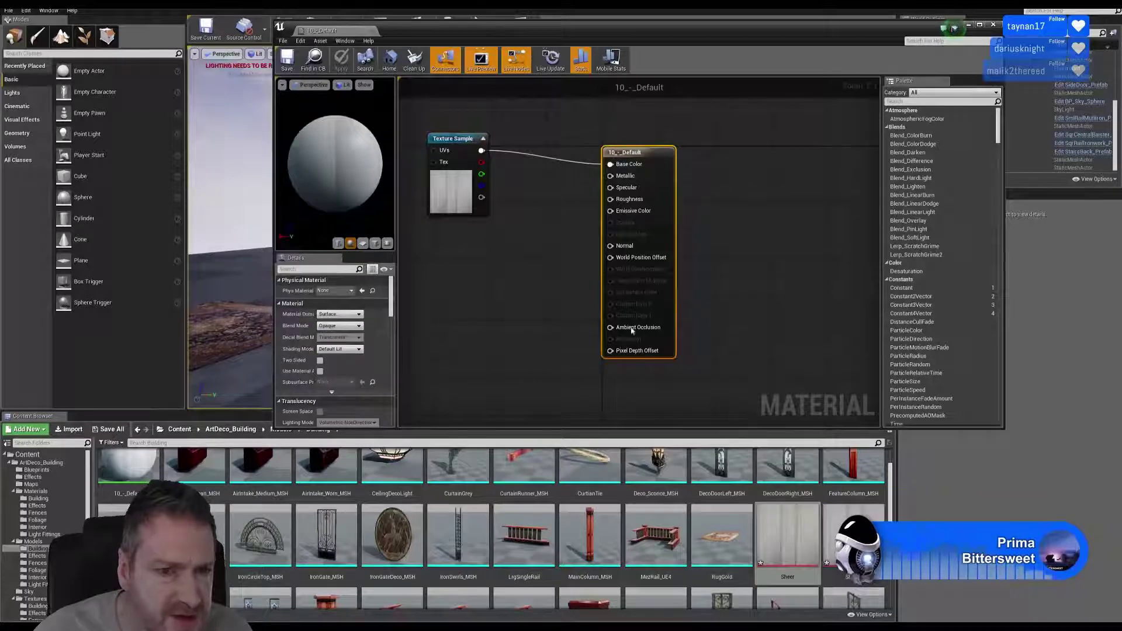
{"action": "left_click", "coordinate": [359, 327]}
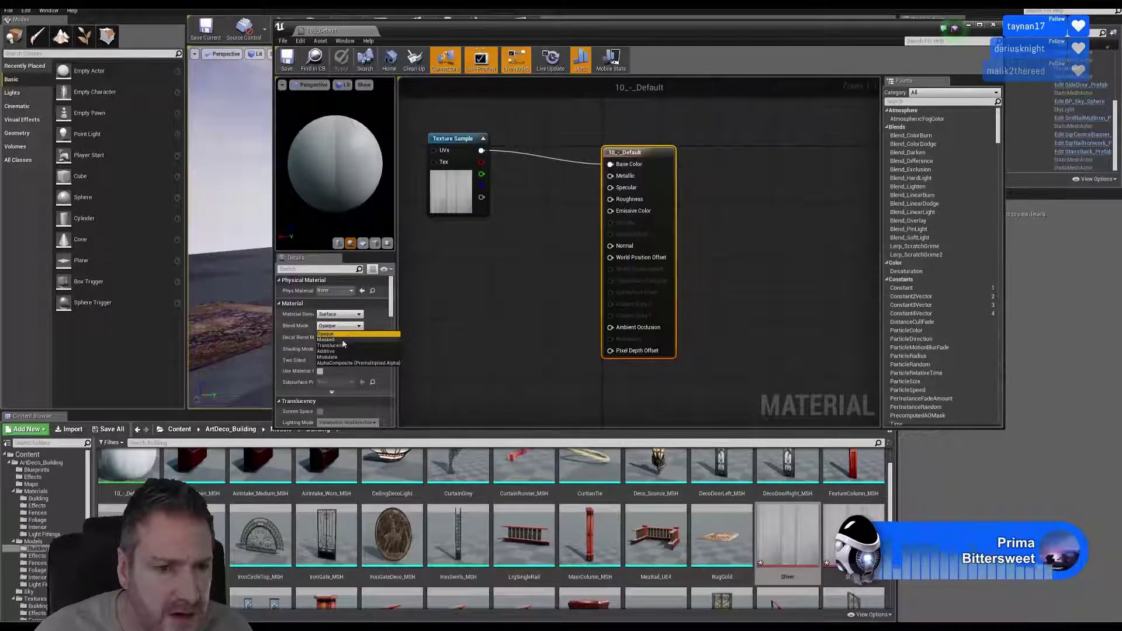
{"action": "left_click", "coordinate": [343, 340]}
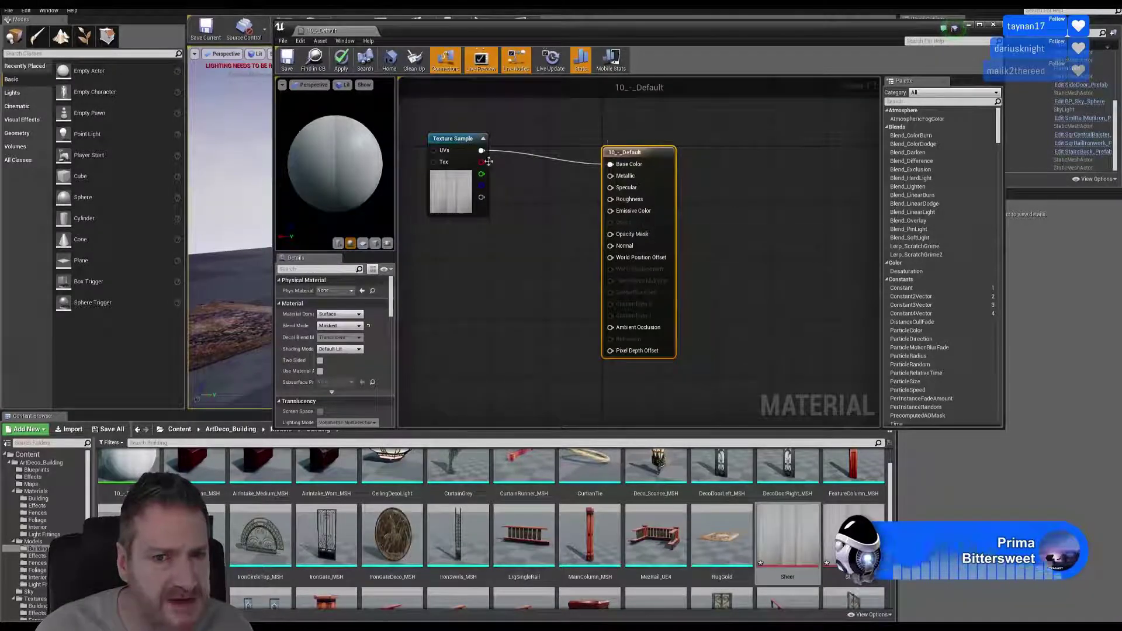
{"action": "left_click_drag", "start_coordinate": [482, 151], "coordinate": [611, 237]}
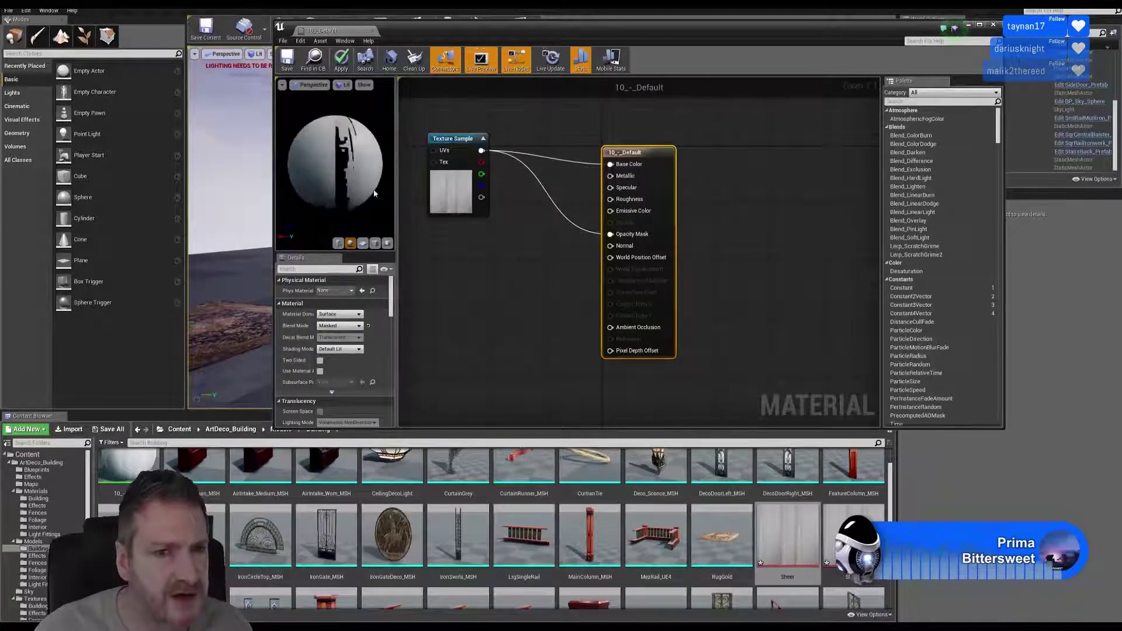
Check the masked result on the preview sphere, then save and close the 10_-_Default material
{"action": "left_click_drag", "start_coordinate": [336, 177], "coordinate": [383, 173]}
{"action": "left_click", "coordinate": [289, 62]}
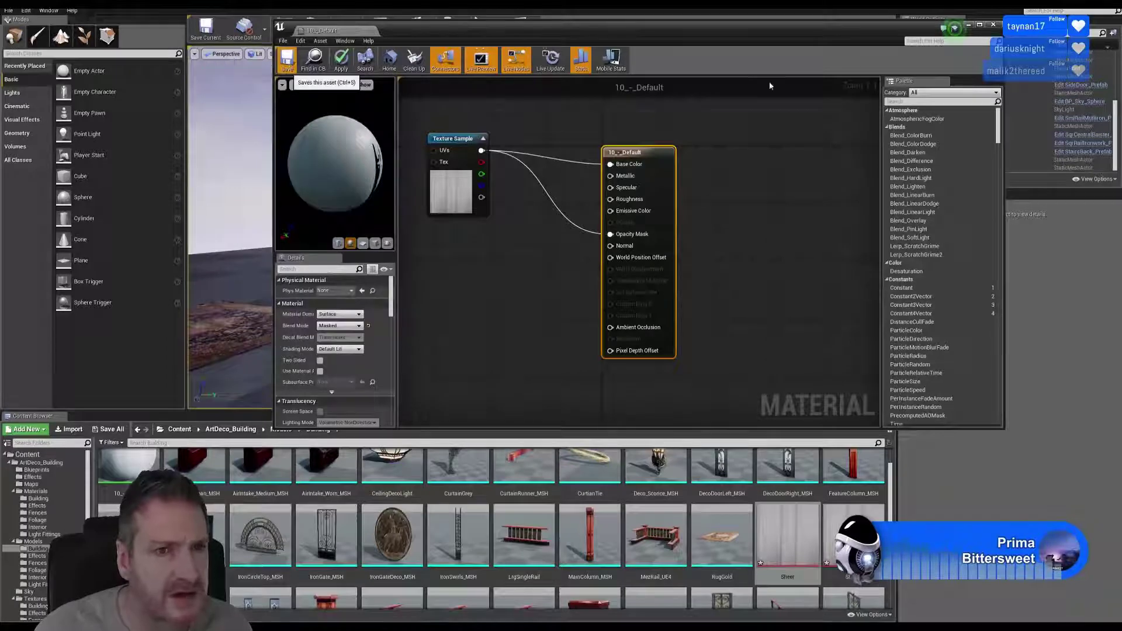
{"action": "left_click", "coordinate": [287, 58]}
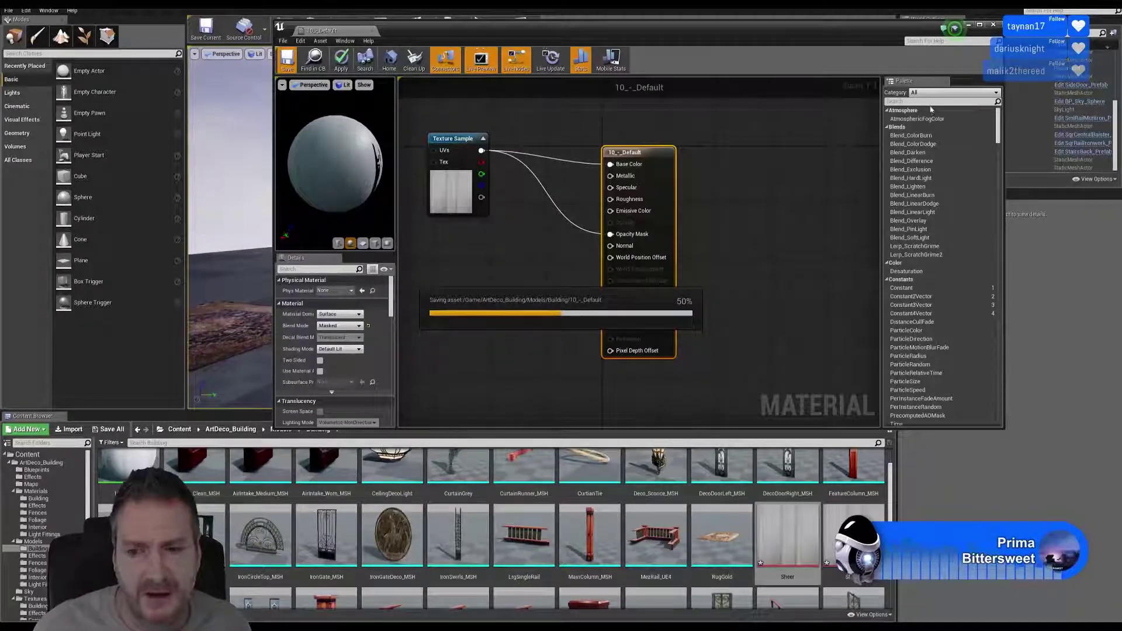
{"action": "left_click", "coordinate": [993, 25]}
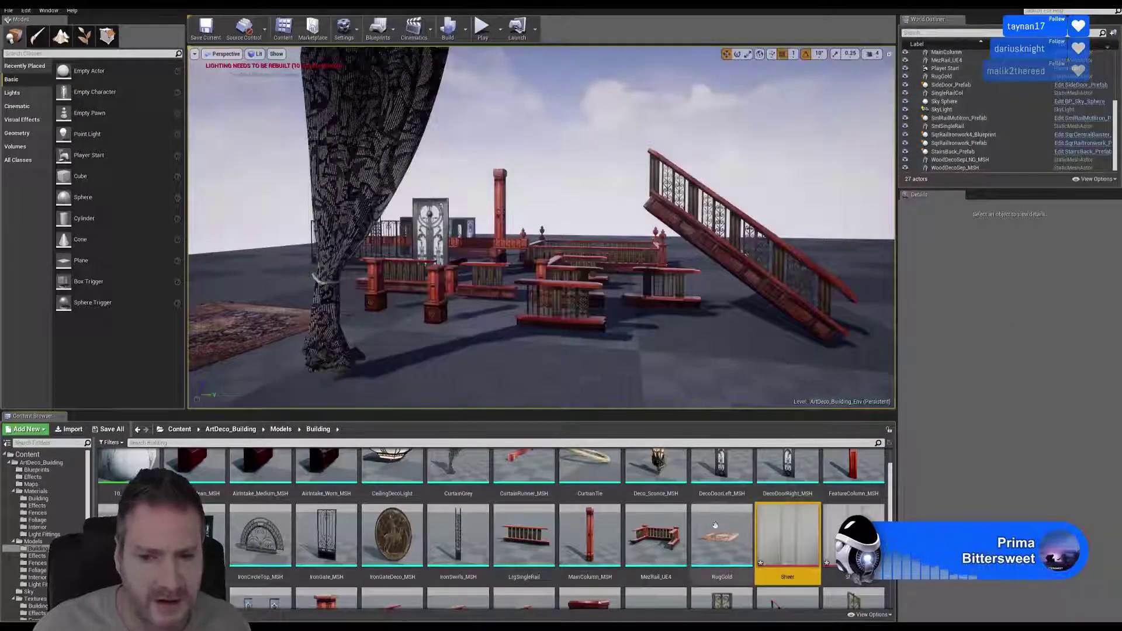
Look through the assets in Models/Building for the Sheer curtain mesh and check the Sheer textures' details
{"action": "scroll", "coordinate": [801, 537], "scroll_direction": "down", "scroll_amount": 5}
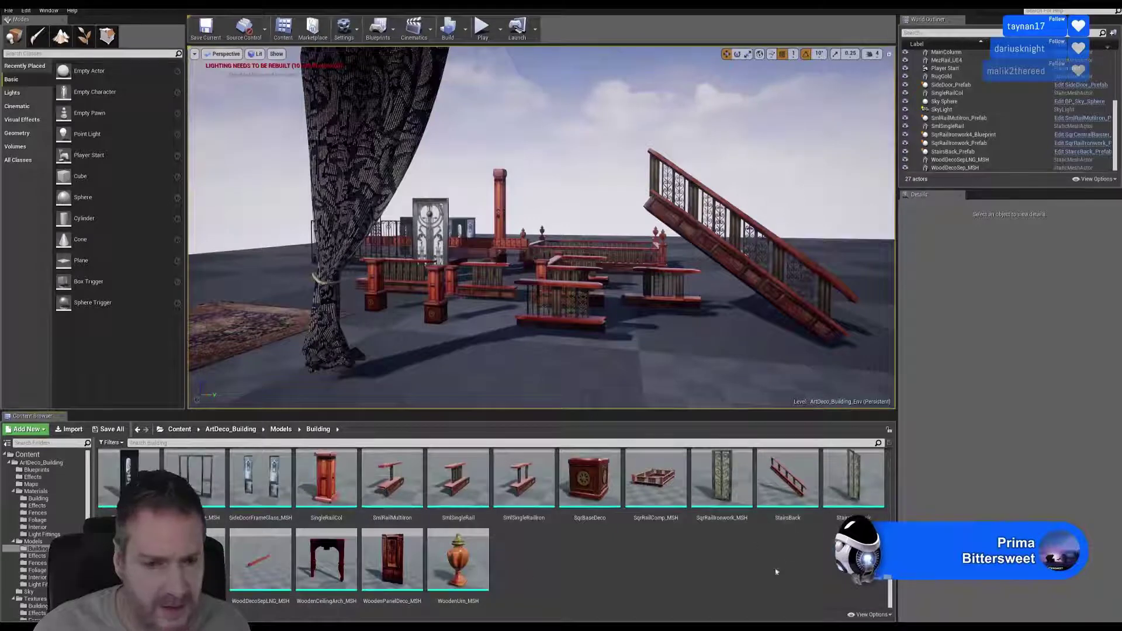
{"action": "scroll", "coordinate": [778, 555], "scroll_direction": "up", "scroll_amount": 2}
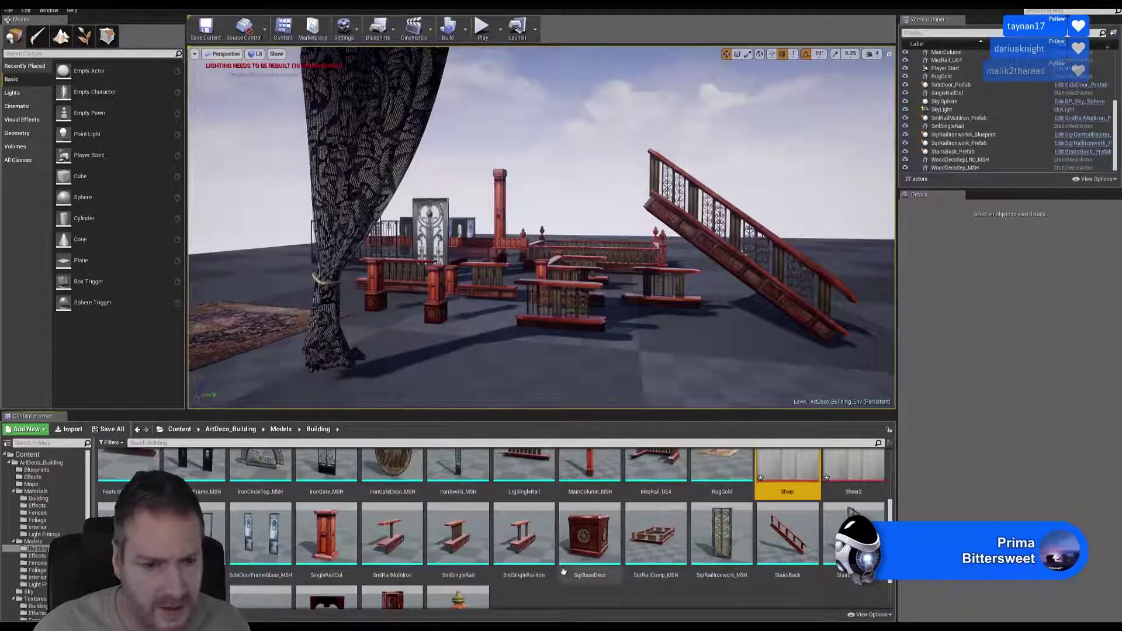
{"action": "scroll", "coordinate": [563, 571], "scroll_direction": "up", "scroll_amount": 1}
{"action": "scroll", "coordinate": [875, 498], "scroll_direction": "up", "scroll_amount": 1}
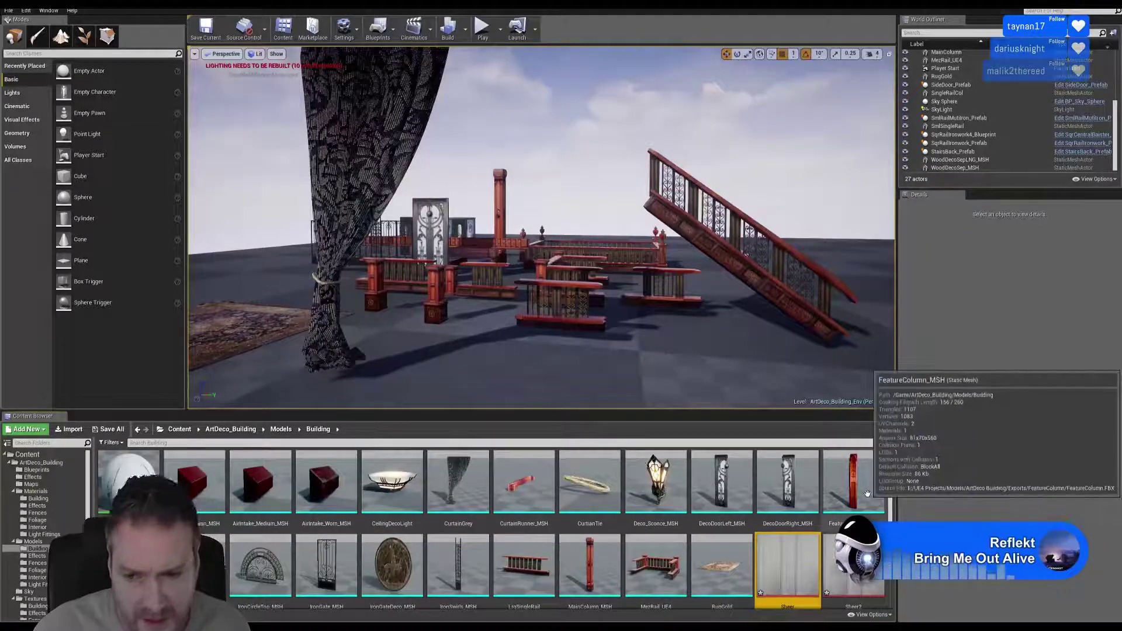
{"action": "scroll", "coordinate": [871, 496], "scroll_direction": "down", "scroll_amount": 1}
{"action": "scroll", "coordinate": [862, 494], "scroll_direction": "down", "scroll_amount": 3}
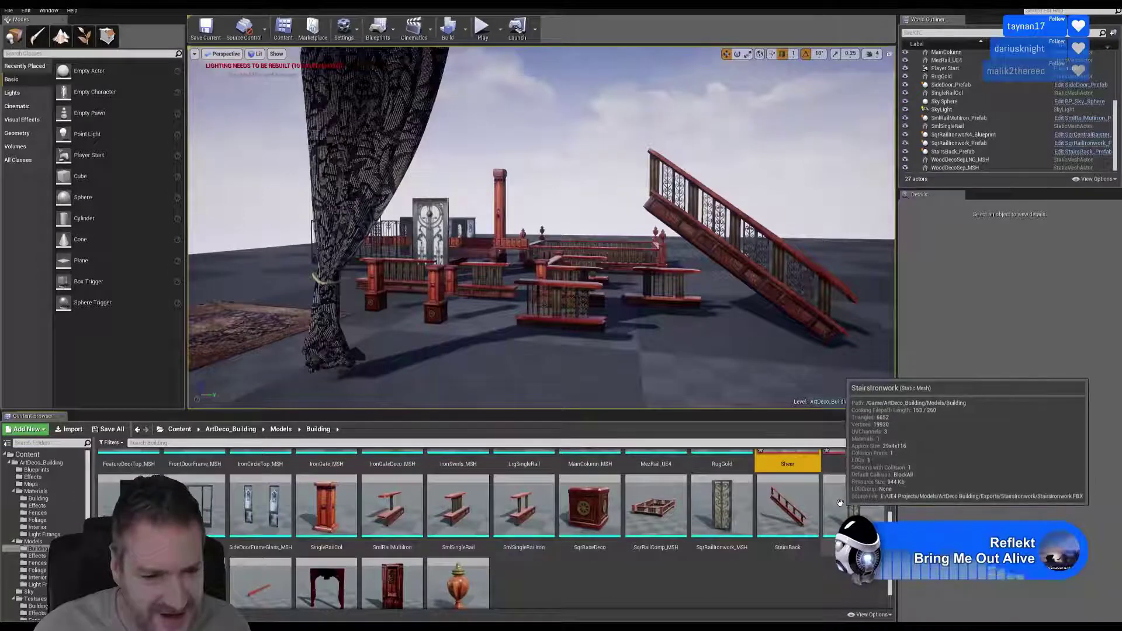
{"action": "scroll", "coordinate": [840, 500], "scroll_direction": "down", "scroll_amount": 1}
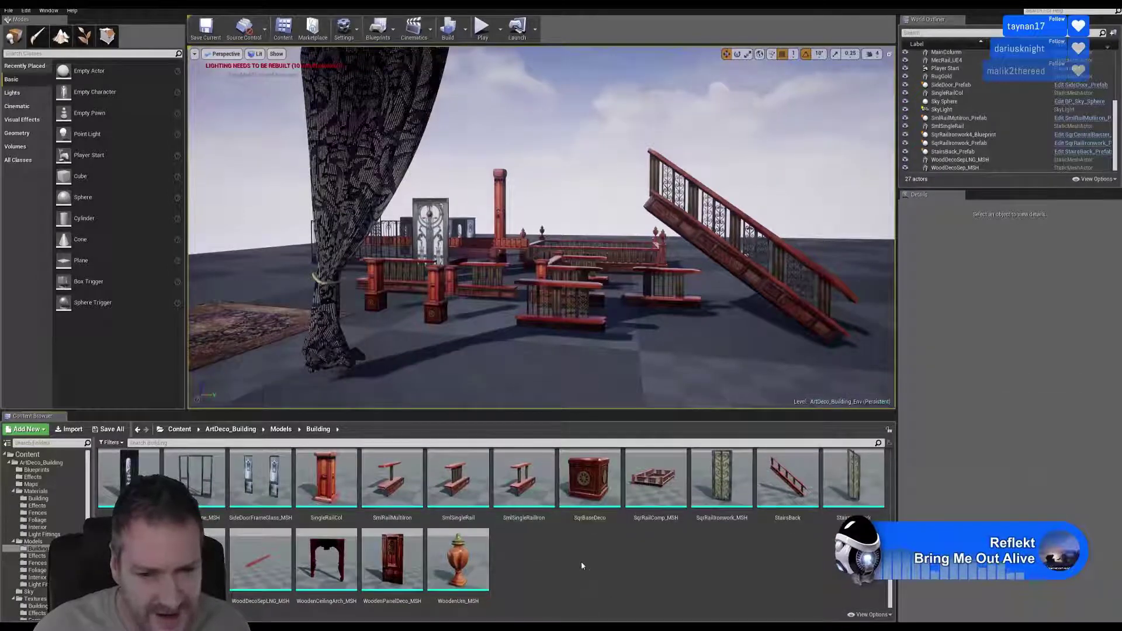
{"action": "scroll", "coordinate": [774, 543], "scroll_direction": "up", "scroll_amount": 2}
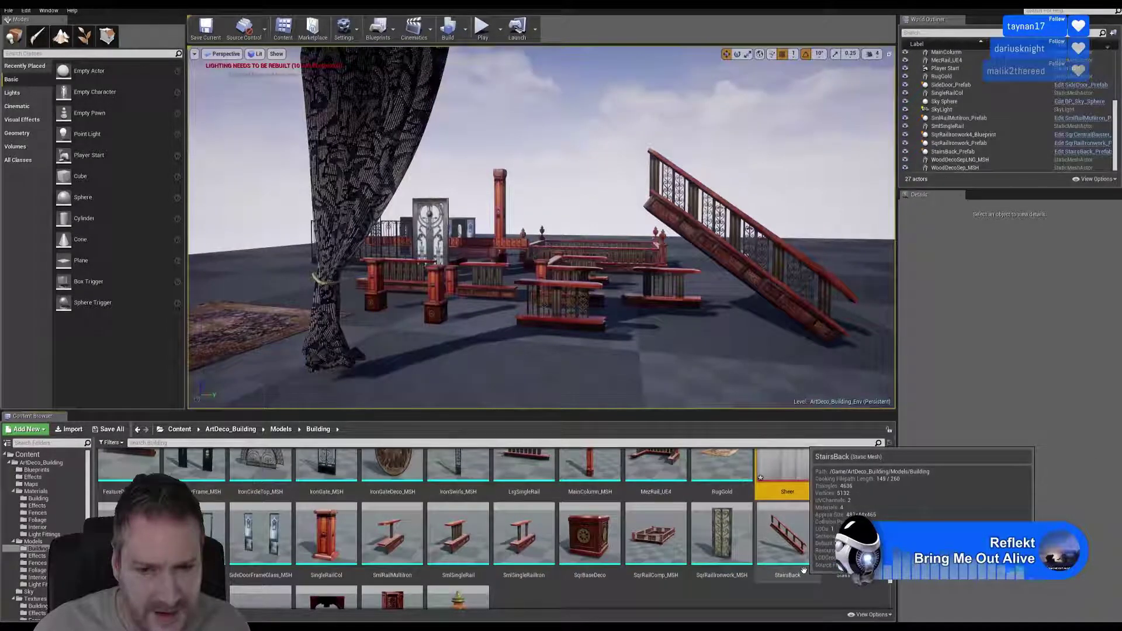
{"action": "scroll", "coordinate": [813, 570], "scroll_direction": "up", "scroll_amount": 2}
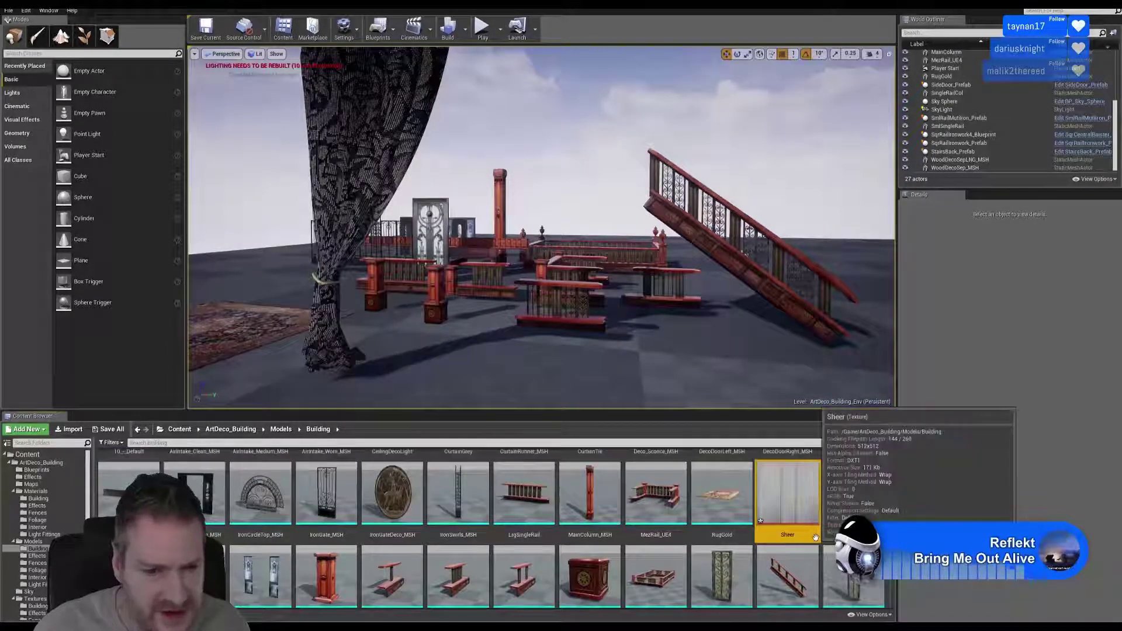
{"action": "scroll", "coordinate": [808, 564], "scroll_direction": "up", "scroll_amount": 2}
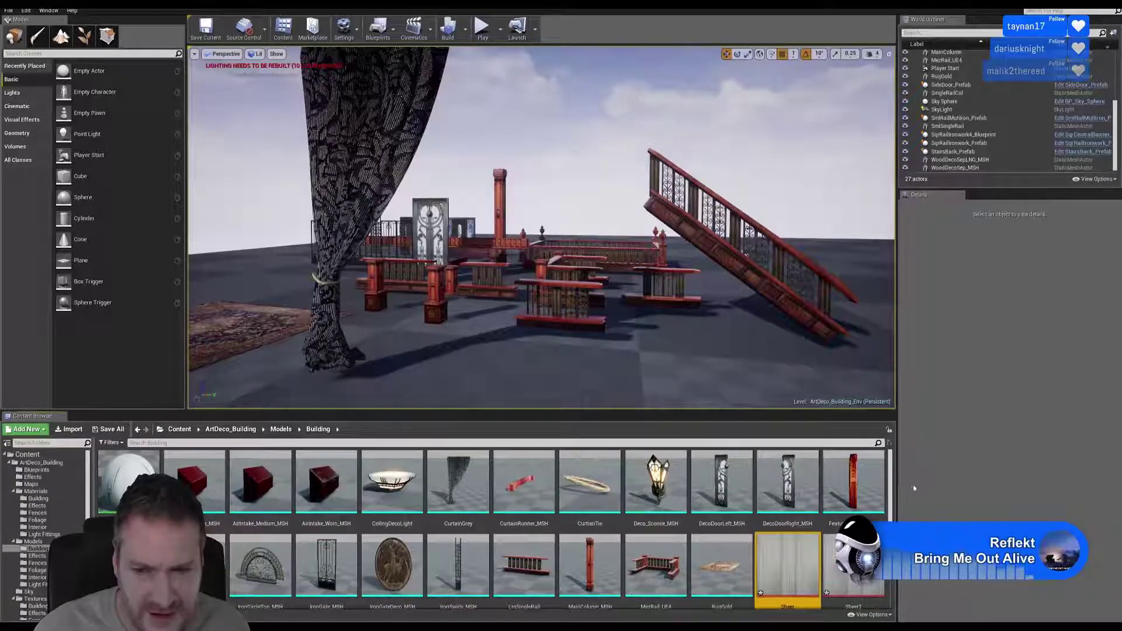
{"action": "scroll", "coordinate": [874, 487], "scroll_direction": "down", "scroll_amount": 1}
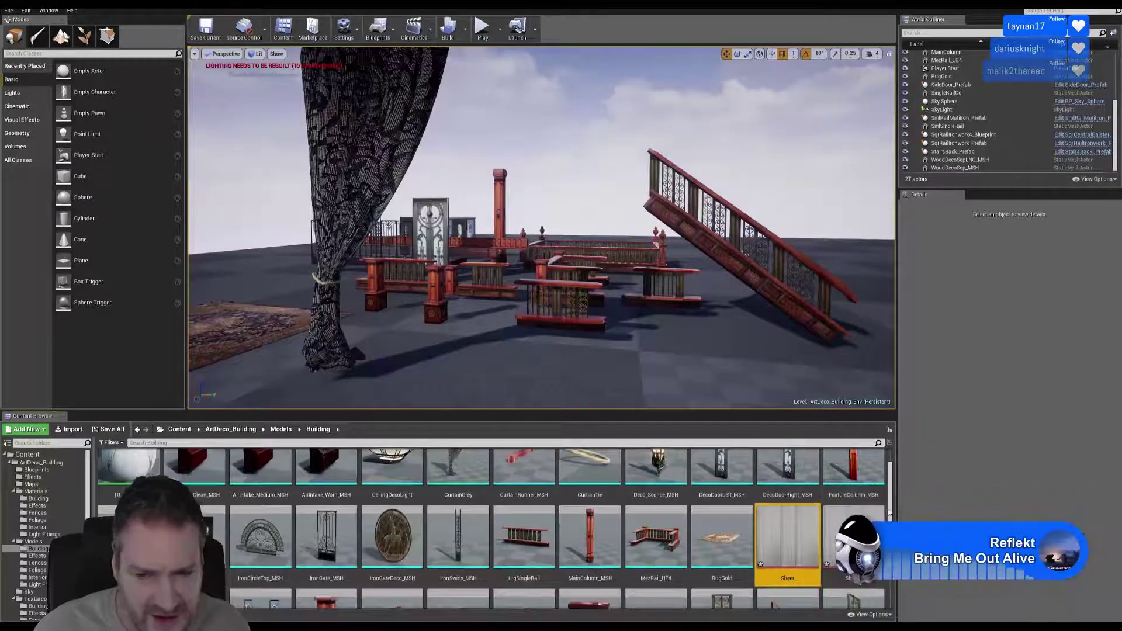
{"action": "scroll", "coordinate": [828, 508], "scroll_direction": "down", "scroll_amount": 2}
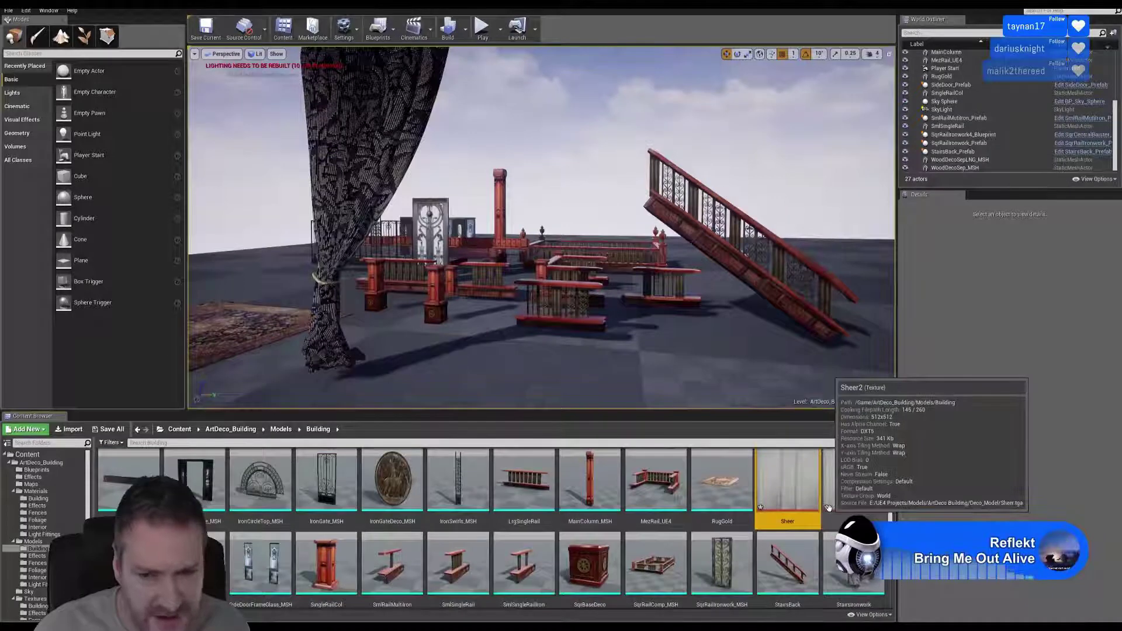
{"action": "scroll", "coordinate": [829, 508], "scroll_direction": "down", "scroll_amount": 2}
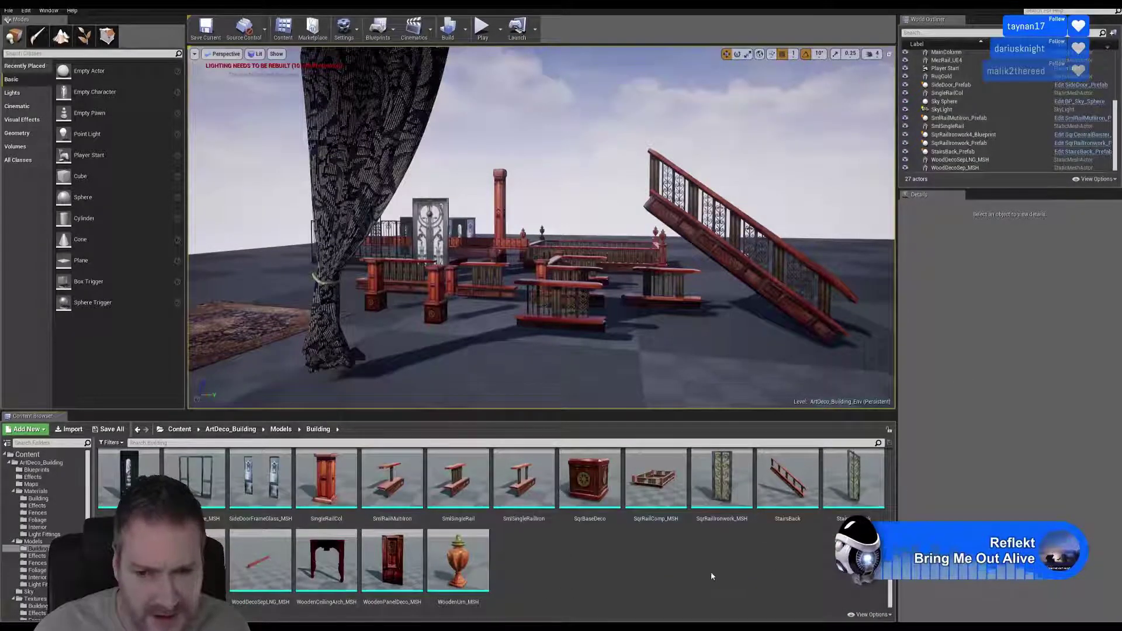
Delete the Sheer2 texture from Models/Building and confirm the deletion
{"action": "scroll", "coordinate": [712, 576], "scroll_direction": "up", "scroll_amount": 1}
{"action": "scroll", "coordinate": [711, 573], "scroll_direction": "up", "scroll_amount": 2}
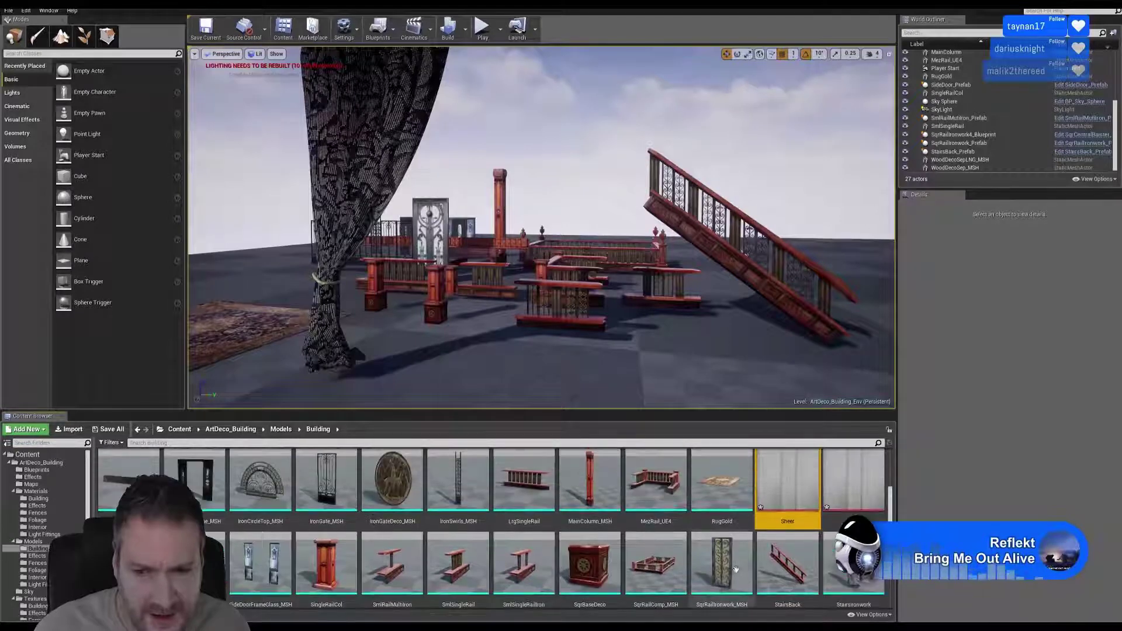
{"action": "right_click", "coordinate": [842, 475]}
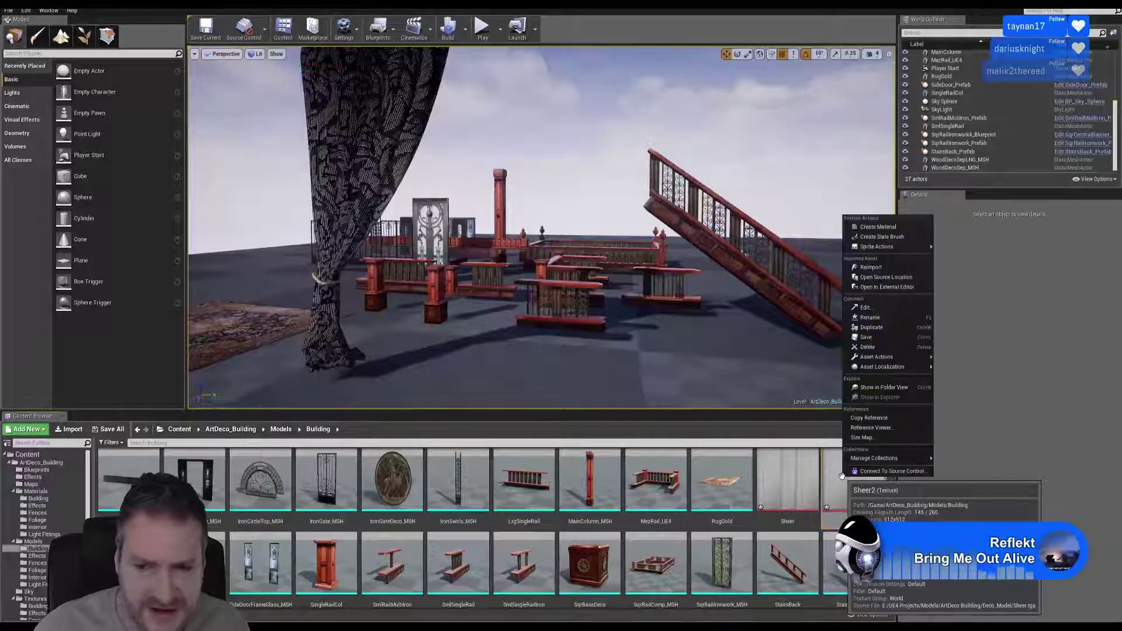
{"action": "left_click", "coordinate": [887, 347]}
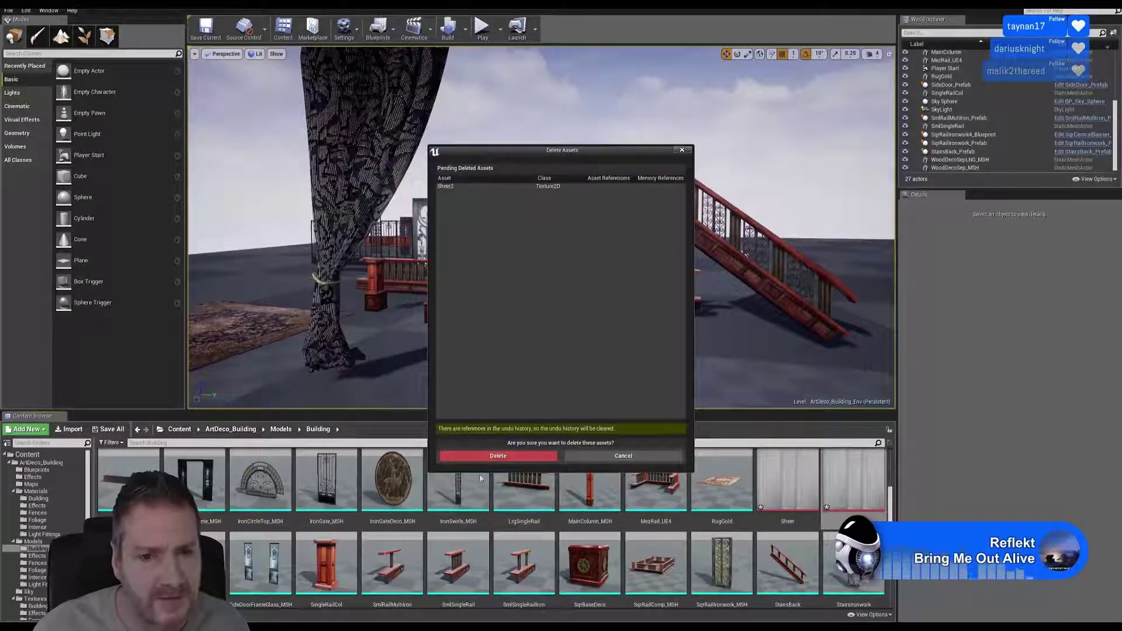
{"action": "left_click", "coordinate": [503, 456]}
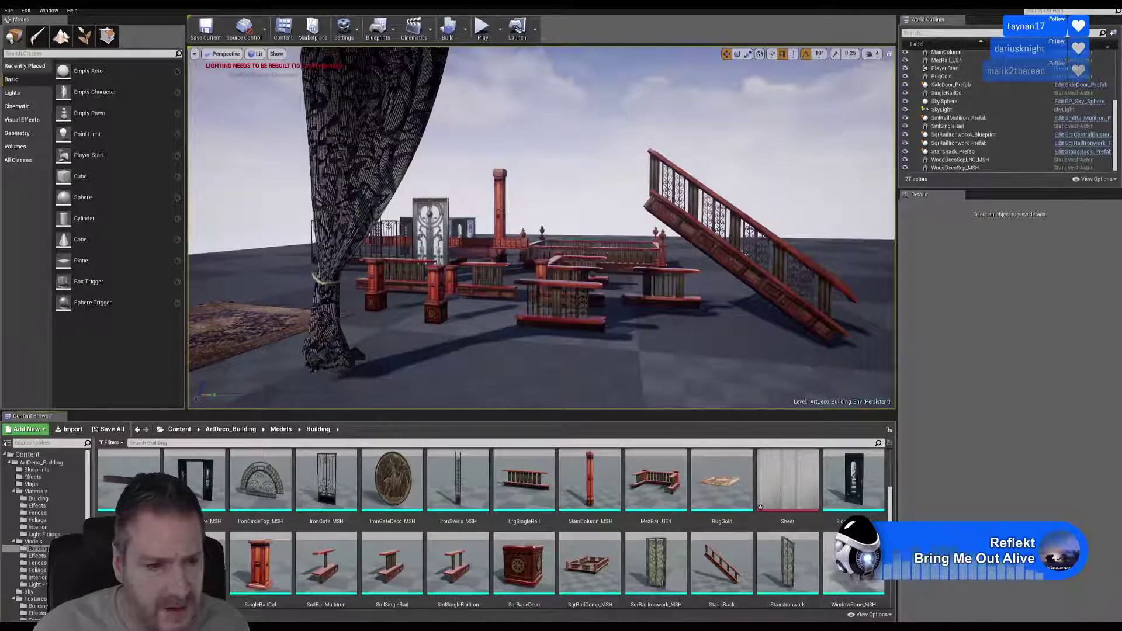
Rename the Sheer texture in Models/Building as Shee_Color
{"action": "scroll", "coordinate": [793, 528], "scroll_direction": "up", "scroll_amount": 2}
{"action": "scroll", "coordinate": [793, 528], "scroll_direction": "up", "scroll_amount": 1}
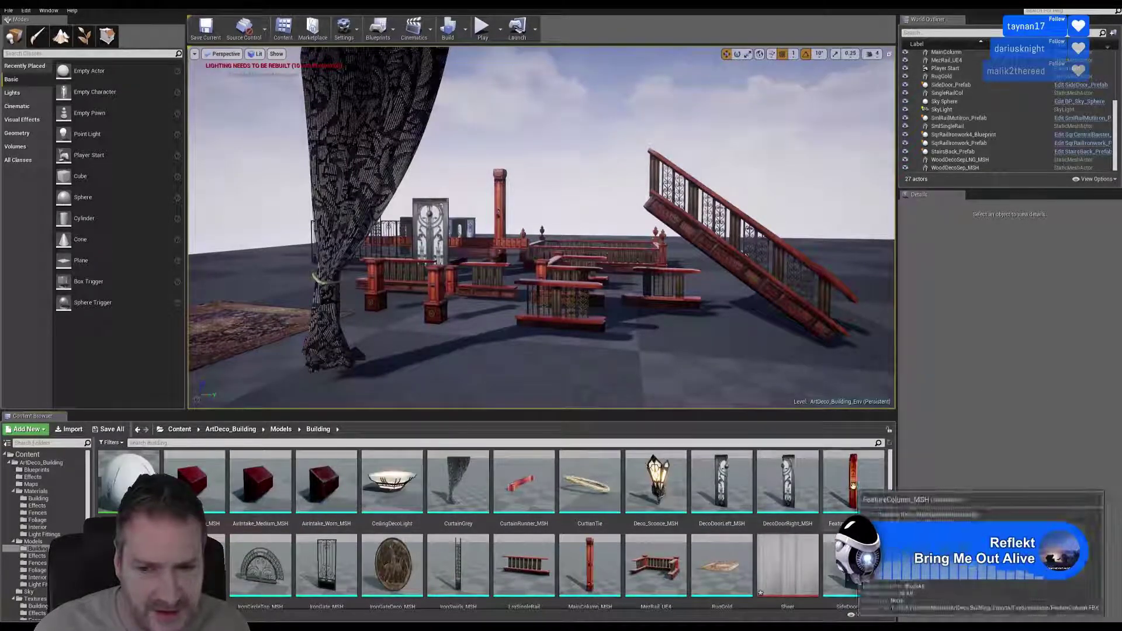
{"action": "scroll", "coordinate": [853, 546], "scroll_direction": "down", "scroll_amount": 1}
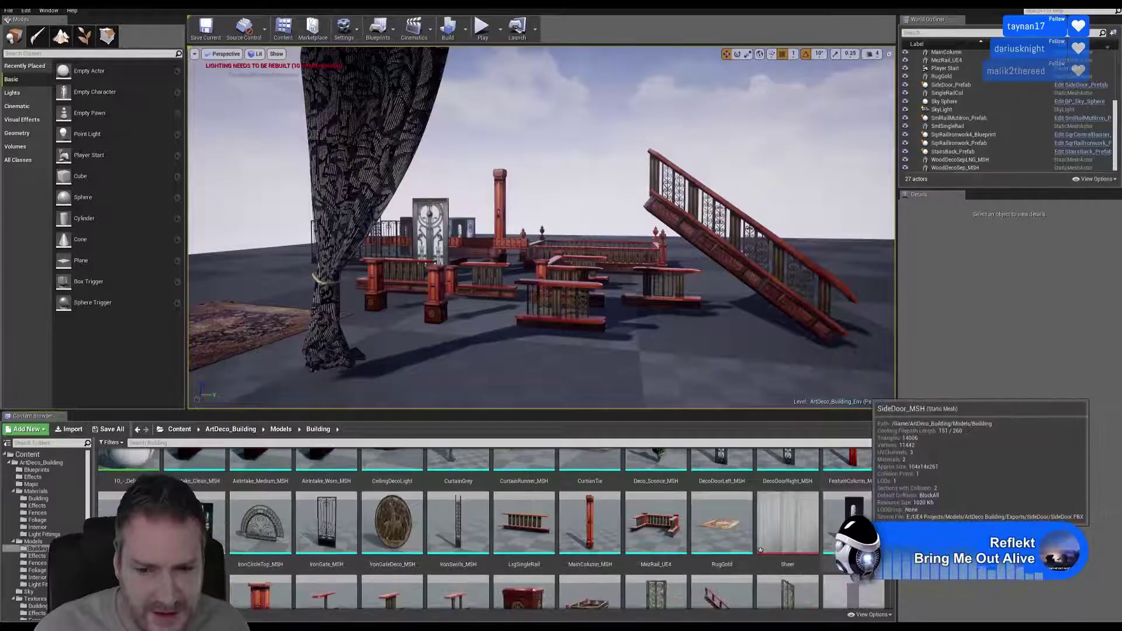
{"action": "right_click", "coordinate": [785, 537]}
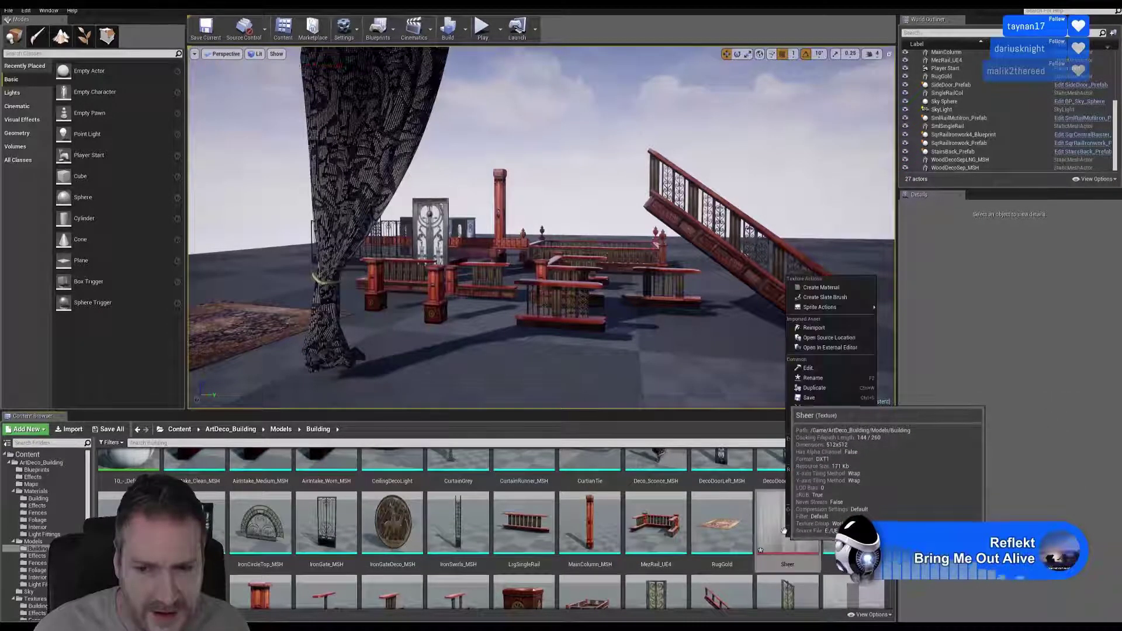
{"action": "left_click", "coordinate": [813, 381]}
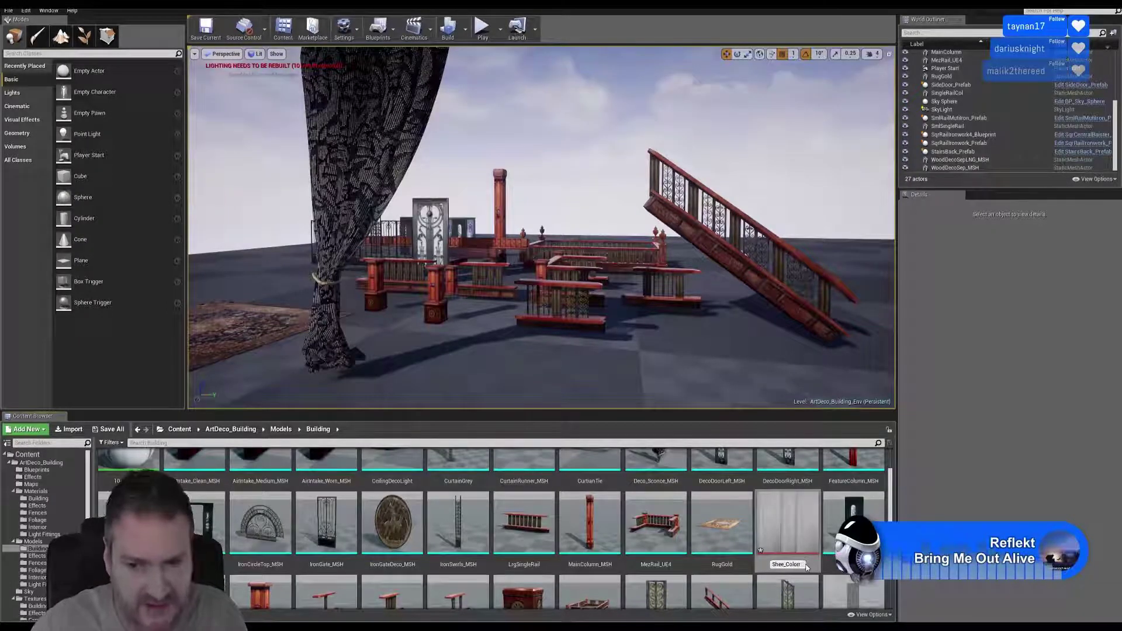
{"action": "key", "text": "Return"}
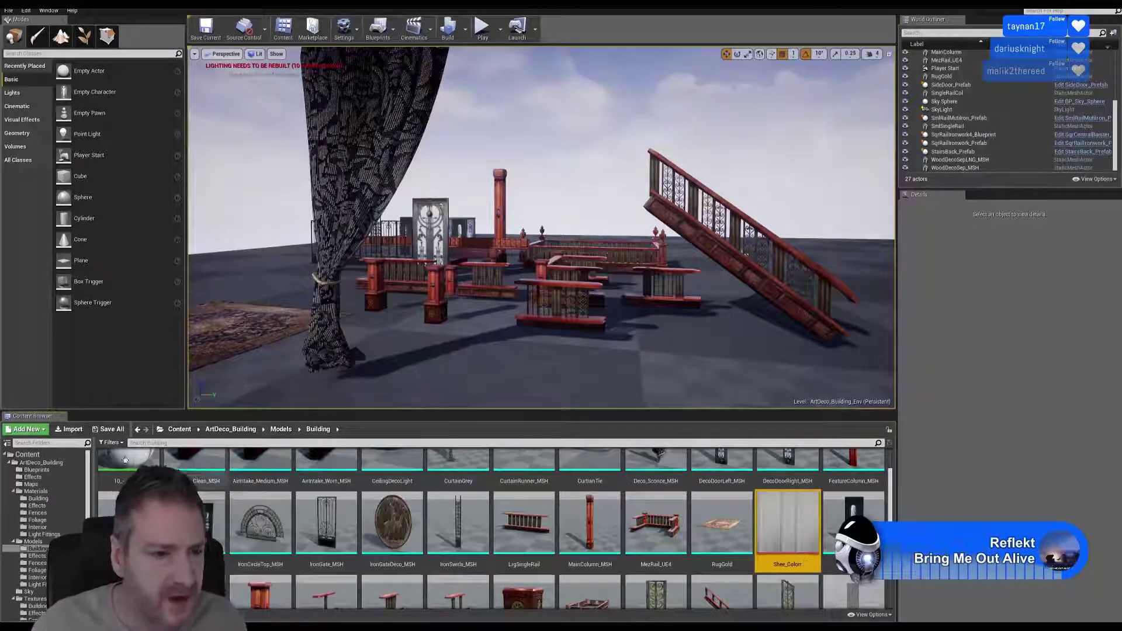
Import Sheer.FBX from ArtDeco Building > Exports > Sheer into Models/Building with the preset FBX options, dismissing the message log
{"action": "left_click", "coordinate": [74, 434]}
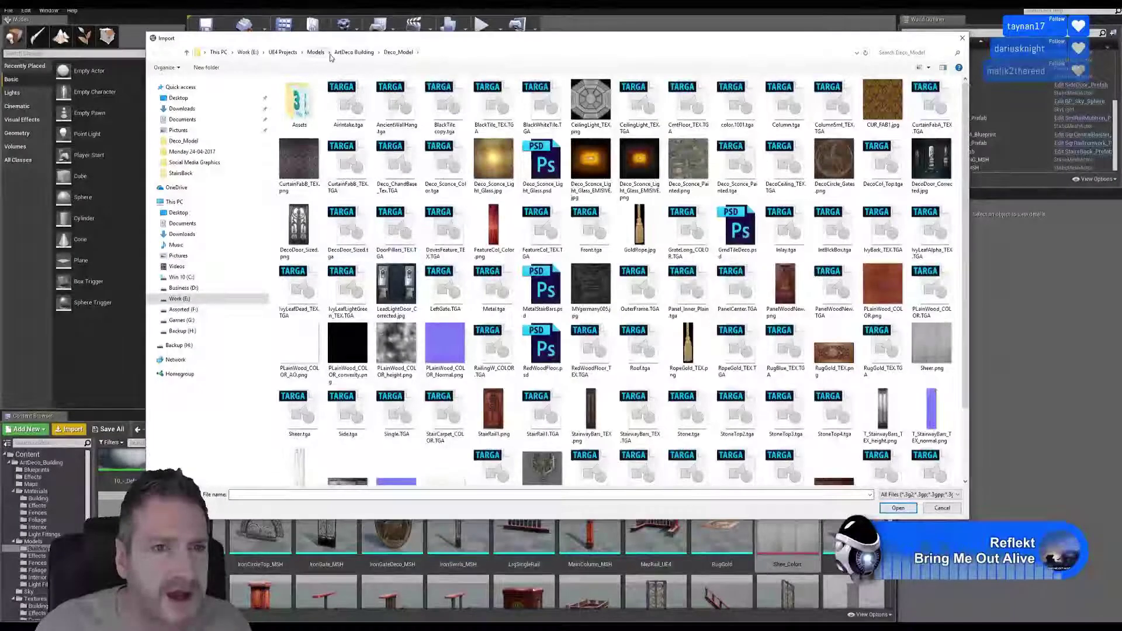
{"action": "left_click", "coordinate": [316, 53]}
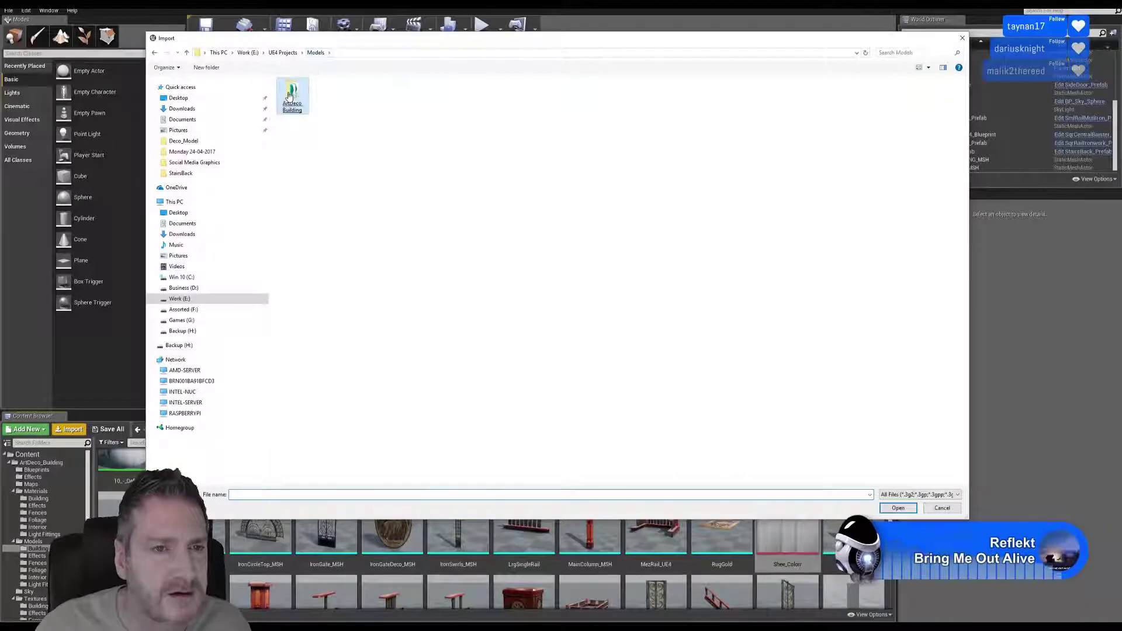
{"action": "double_click", "coordinate": [292, 94]}
{"action": "double_click", "coordinate": [329, 91]}
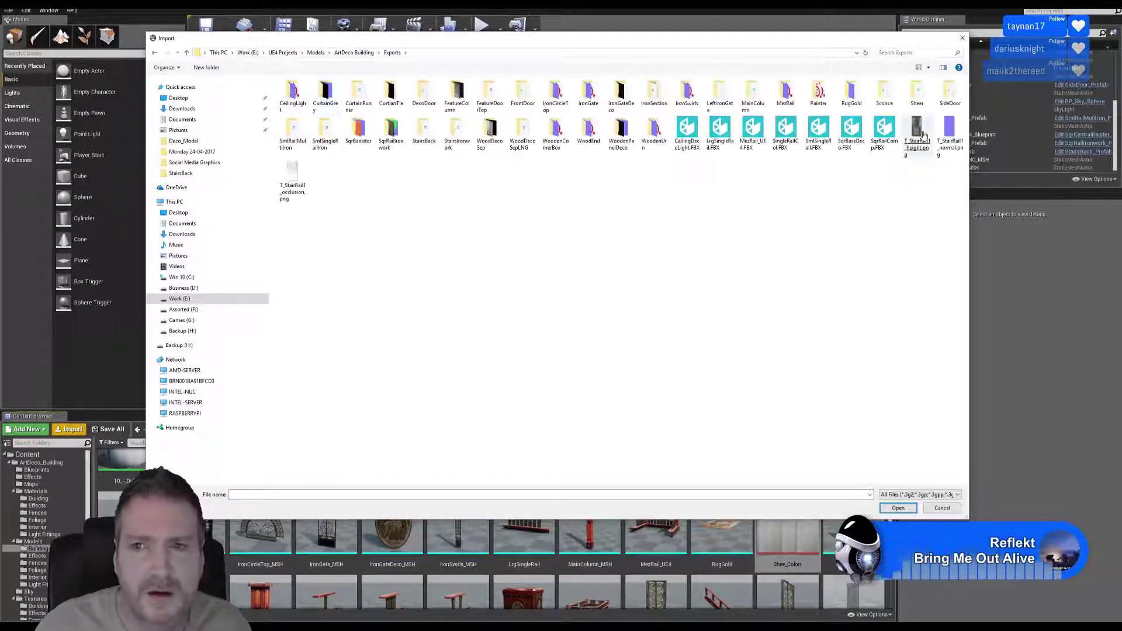
{"action": "double_click", "coordinate": [916, 93]}
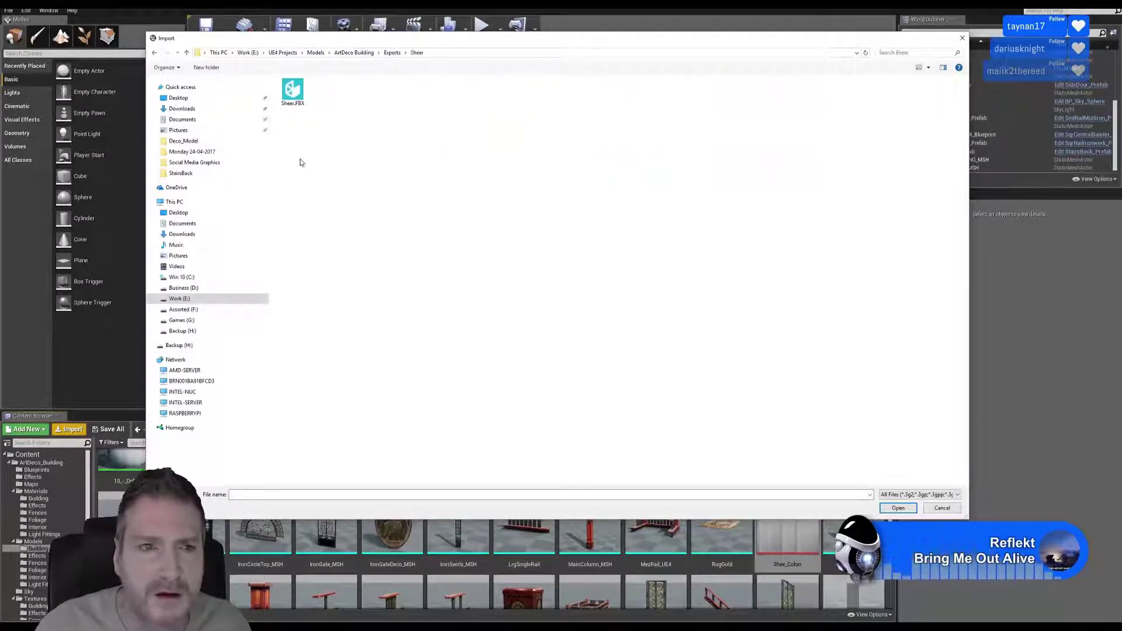
{"action": "double_click", "coordinate": [293, 93]}
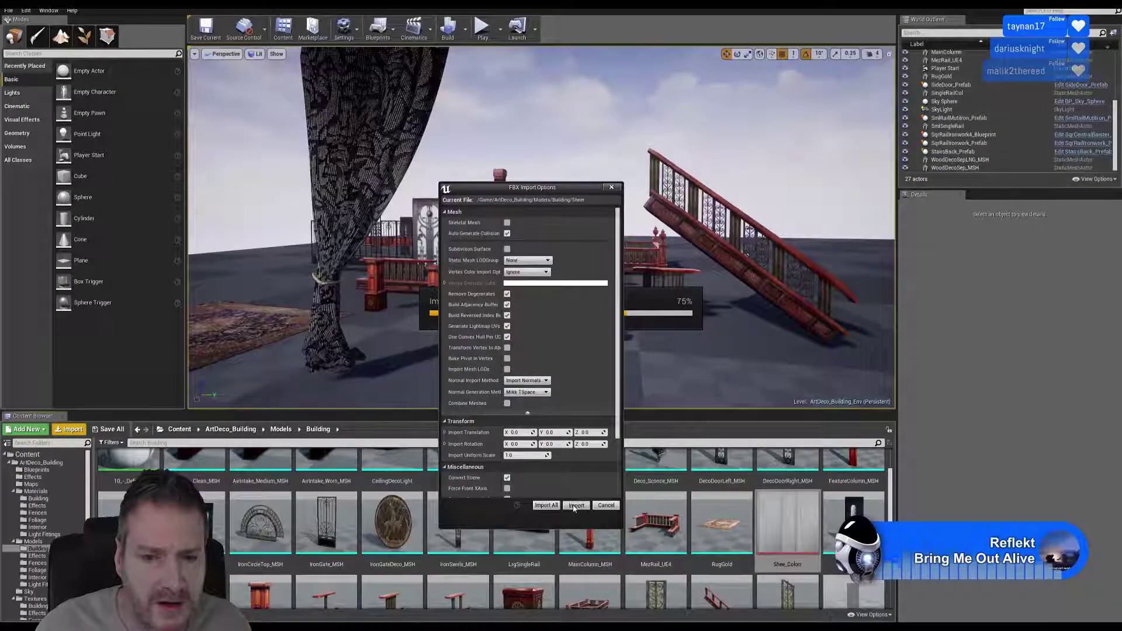
{"action": "left_click", "coordinate": [576, 505]}
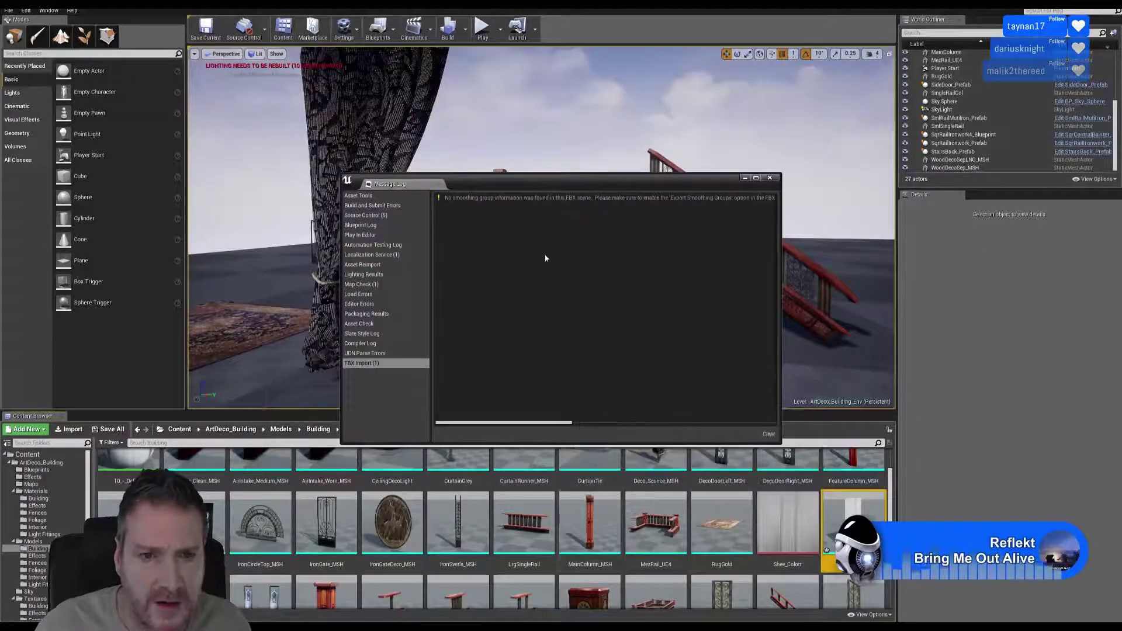
{"action": "left_click", "coordinate": [769, 178]}
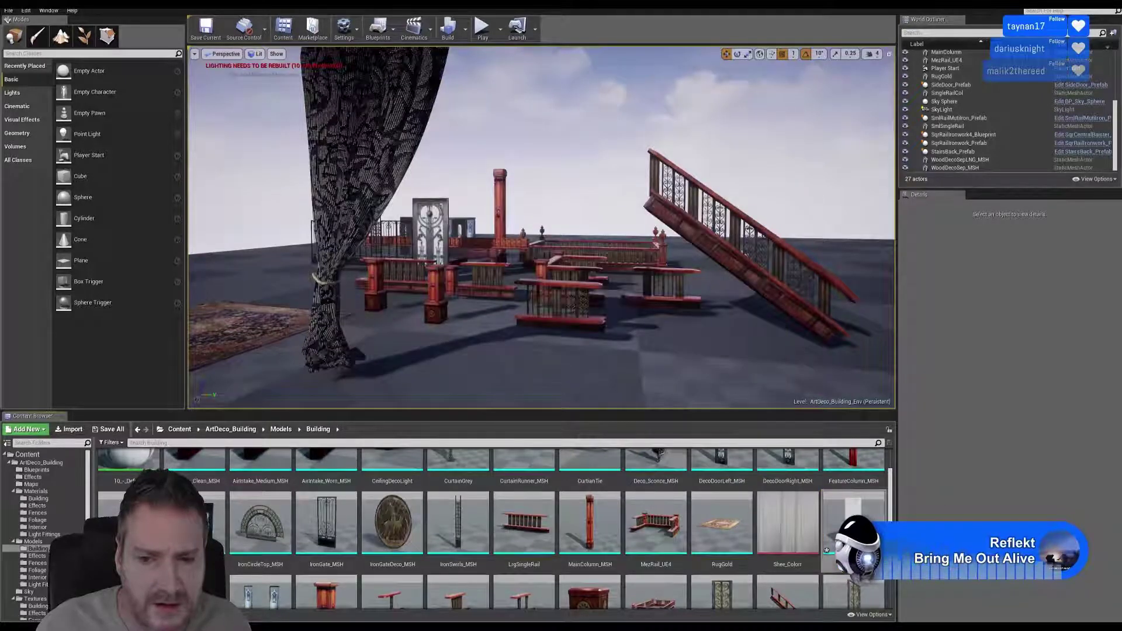
Open the imported Sheer static mesh for editing and examine the masked curtain in its preview
{"action": "left_click_drag", "start_coordinate": [889, 501], "coordinate": [889, 539]}
{"action": "scroll", "coordinate": [812, 497], "scroll_direction": "up", "scroll_amount": 3}
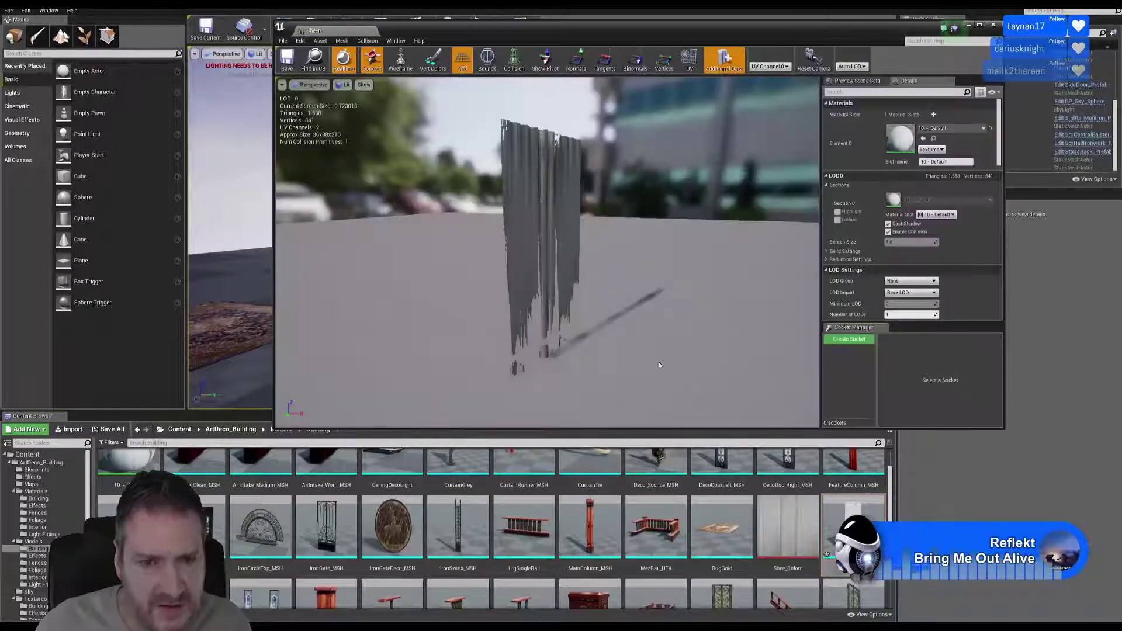
Inspect the Sheer curtain's masked-out areas from several sides in the mesh preview and close the mesh editor
{"action": "left_click_drag", "start_coordinate": [599, 264], "coordinate": [599, 264]}
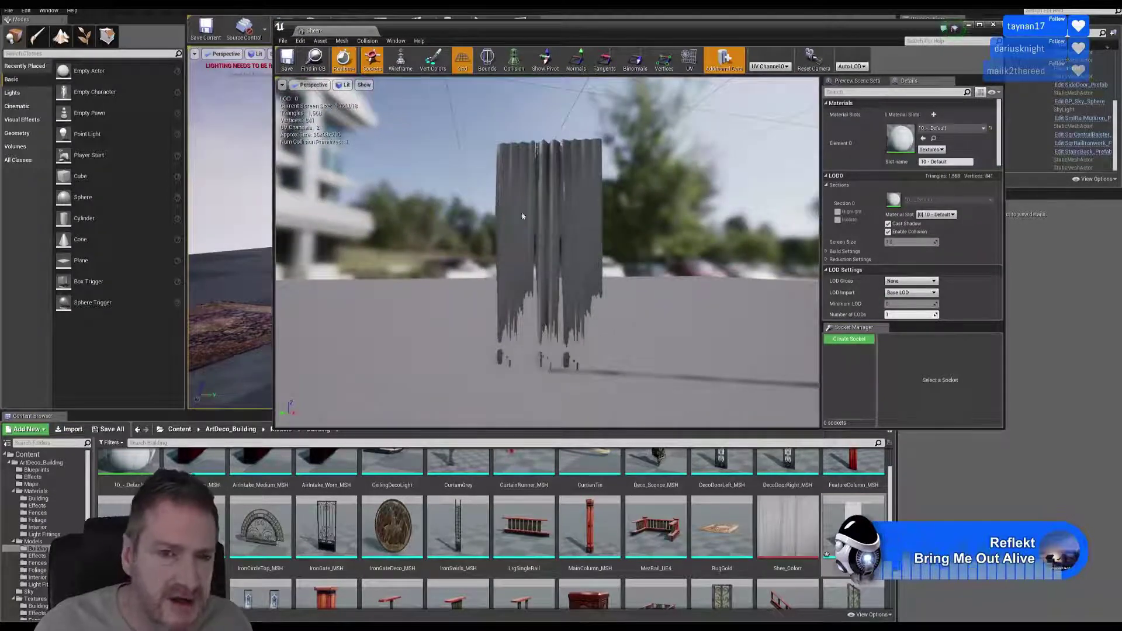
{"action": "left_click_drag", "start_coordinate": [533, 251], "coordinate": [549, 160]}
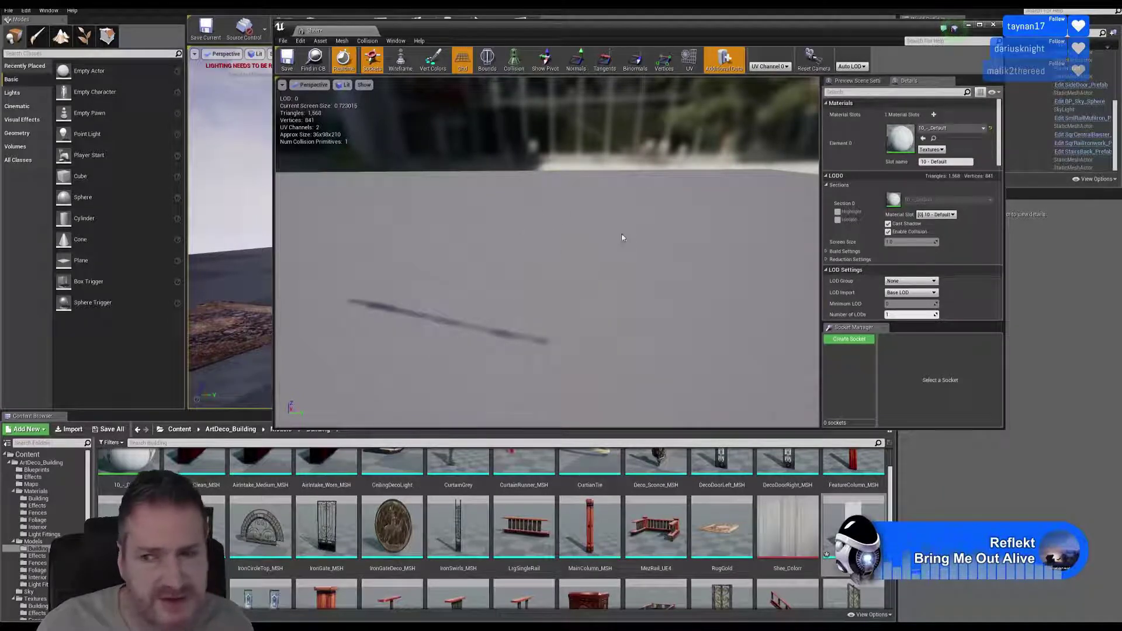
{"action": "left_click_drag", "start_coordinate": [622, 237], "coordinate": [534, 288]}
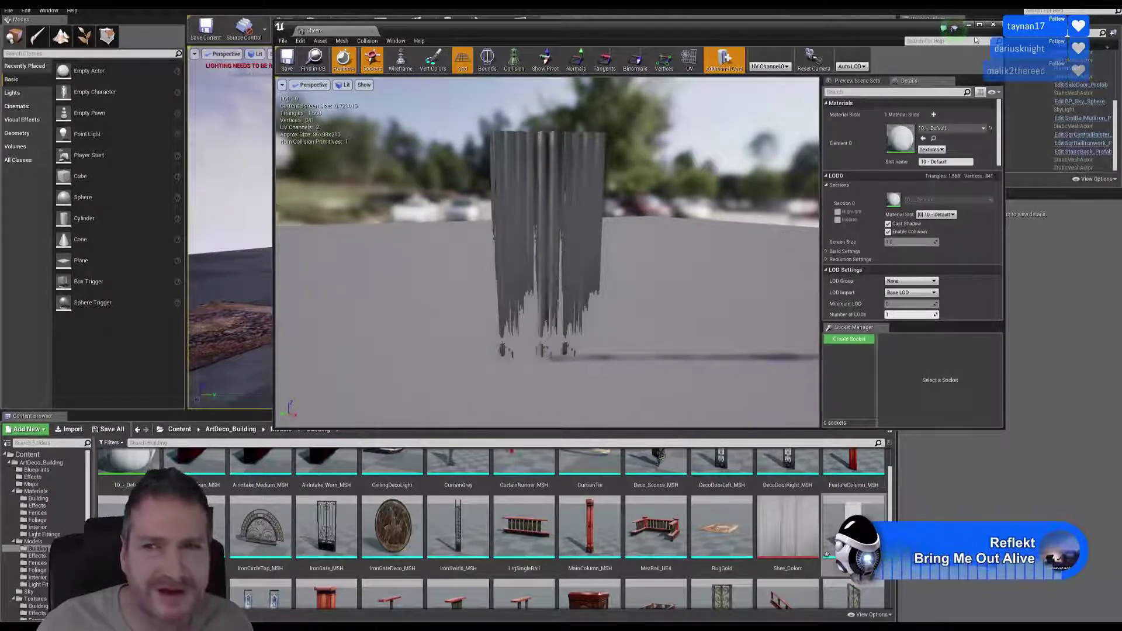
{"action": "left_click", "coordinate": [994, 26]}
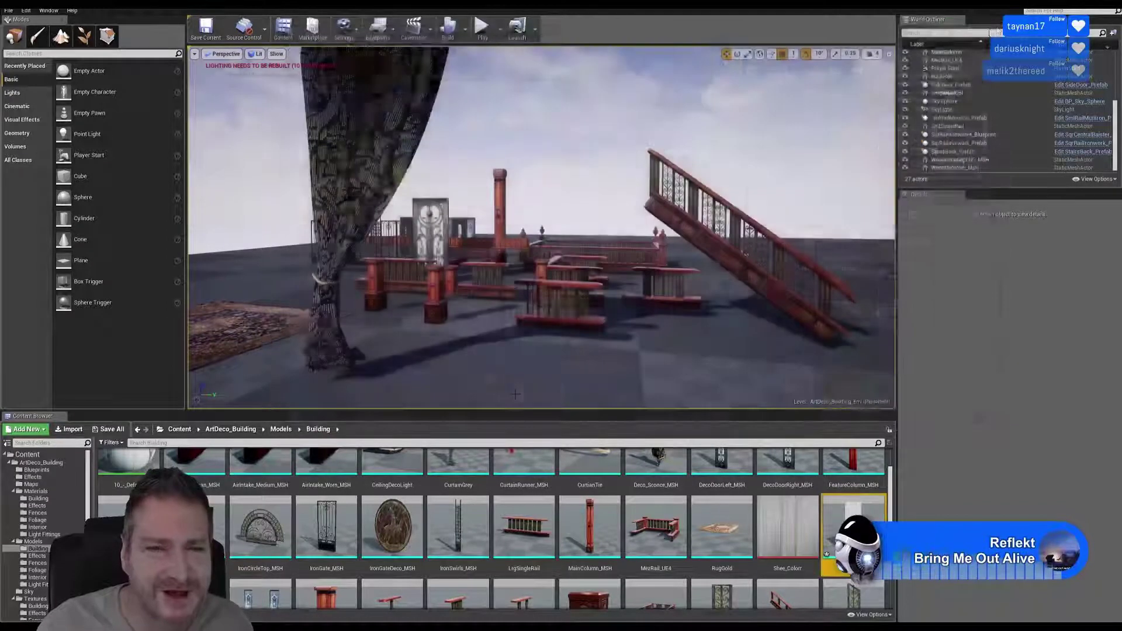
Open the curtain's 10_-_Default material, add a Constant node and connect it to Opacity Mask in place of the texture
{"action": "double_click", "coordinate": [129, 470]}
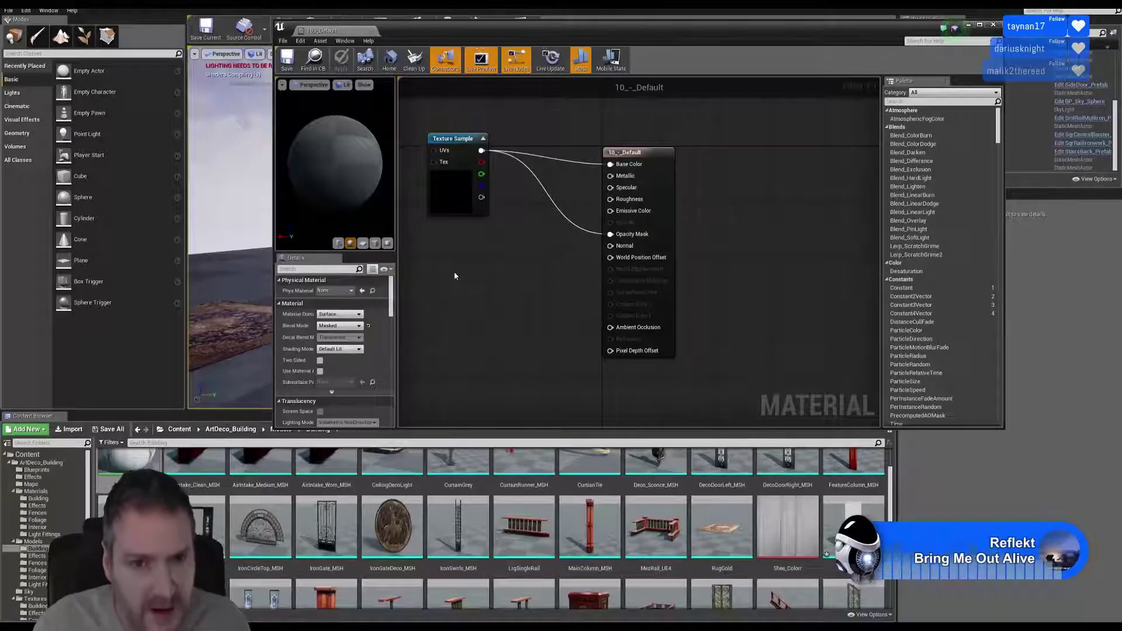
{"action": "right_click", "coordinate": [455, 276]}
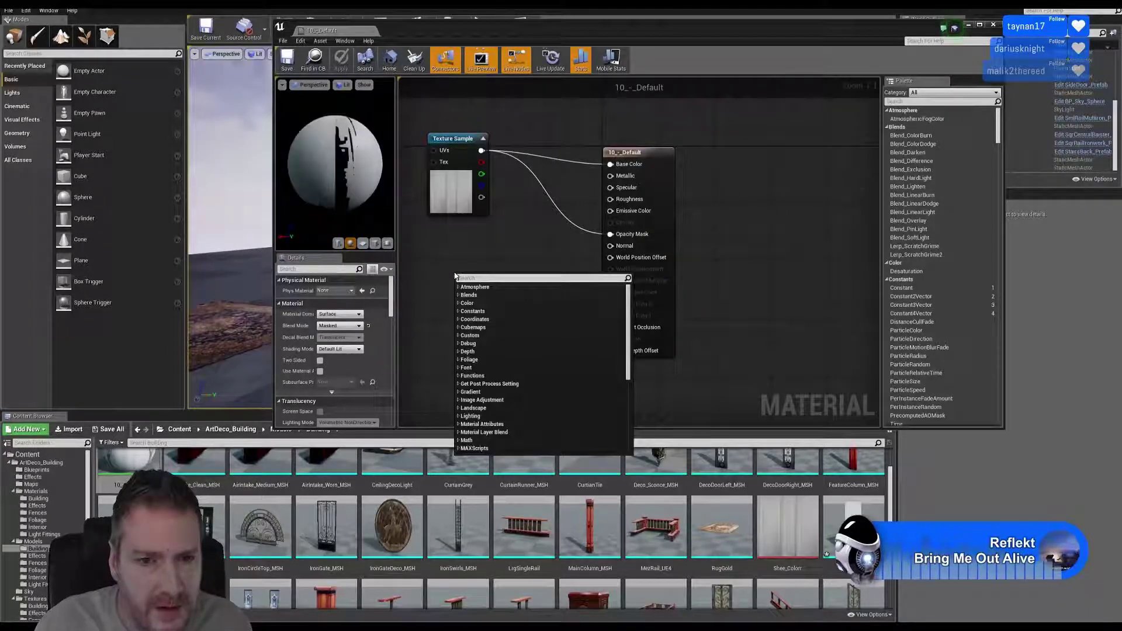
{"action": "type", "text": "c"}
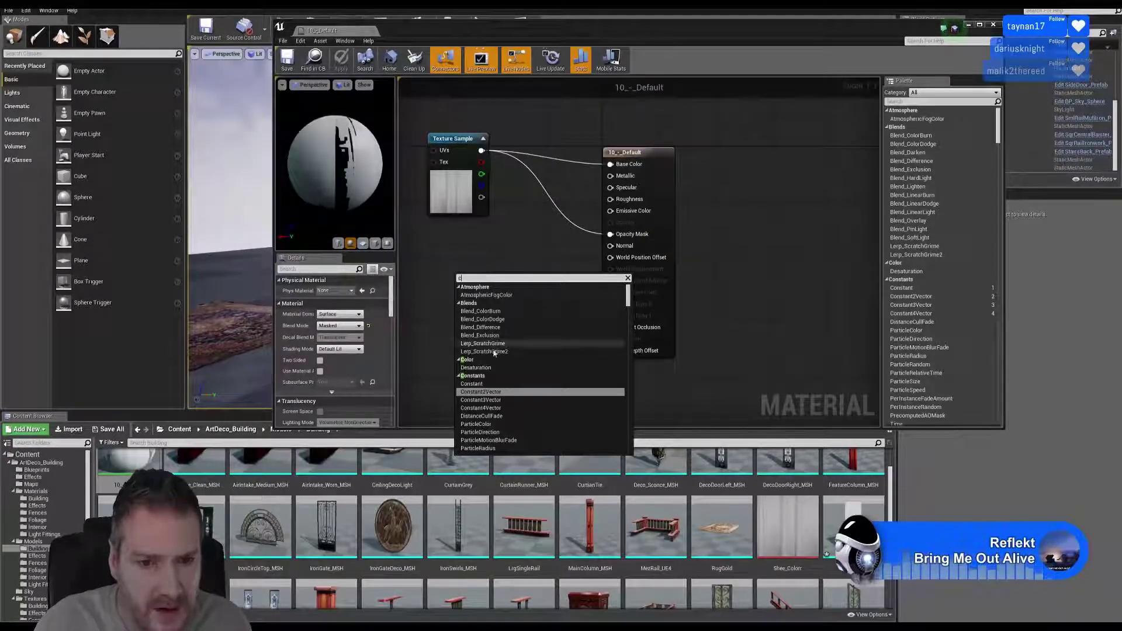
{"action": "left_click", "coordinate": [476, 383]}
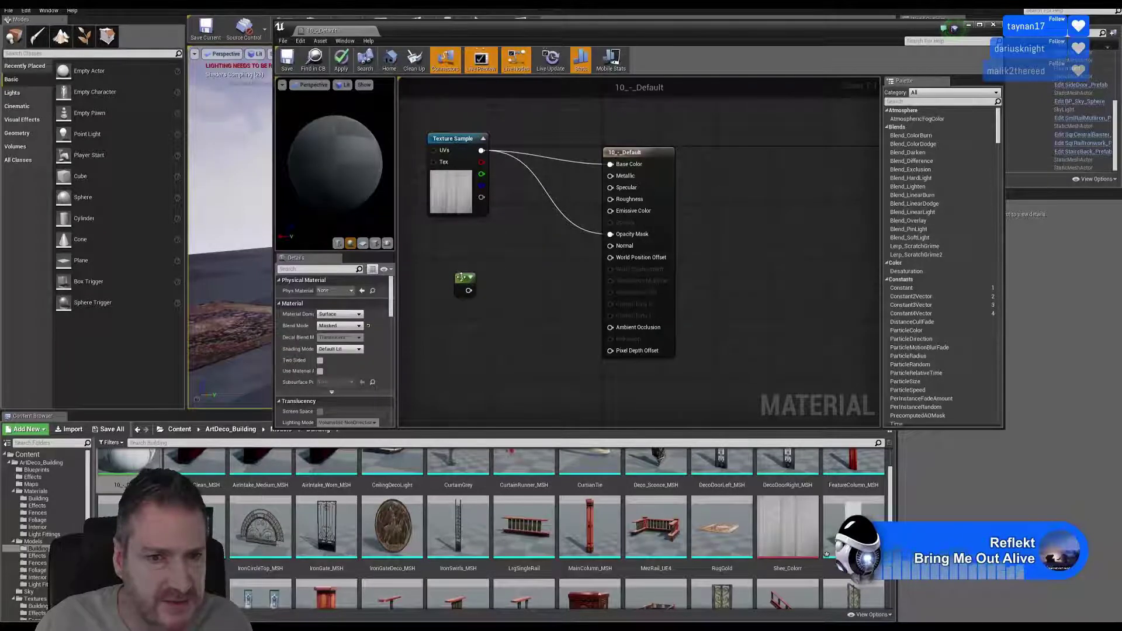
{"action": "left_click_drag", "start_coordinate": [465, 279], "coordinate": [609, 237]}
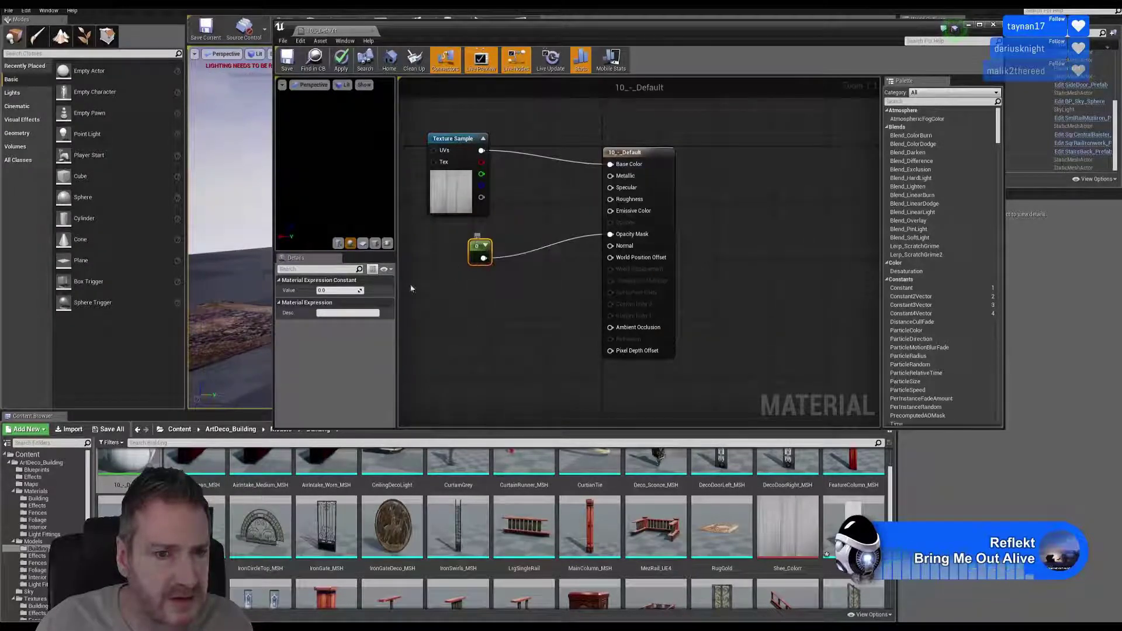
Set the opacity mask constant to about 0.813, check the preview sphere, and save and close the material
{"action": "mouse_move", "coordinate": [327, 291]}
{"action": "left_mouse_down"}
{"action": "mouse_move", "coordinate": [340, 290]}
{"action": "mouse_move", "coordinate": [325, 291]}
{"action": "left_mouse_up"}
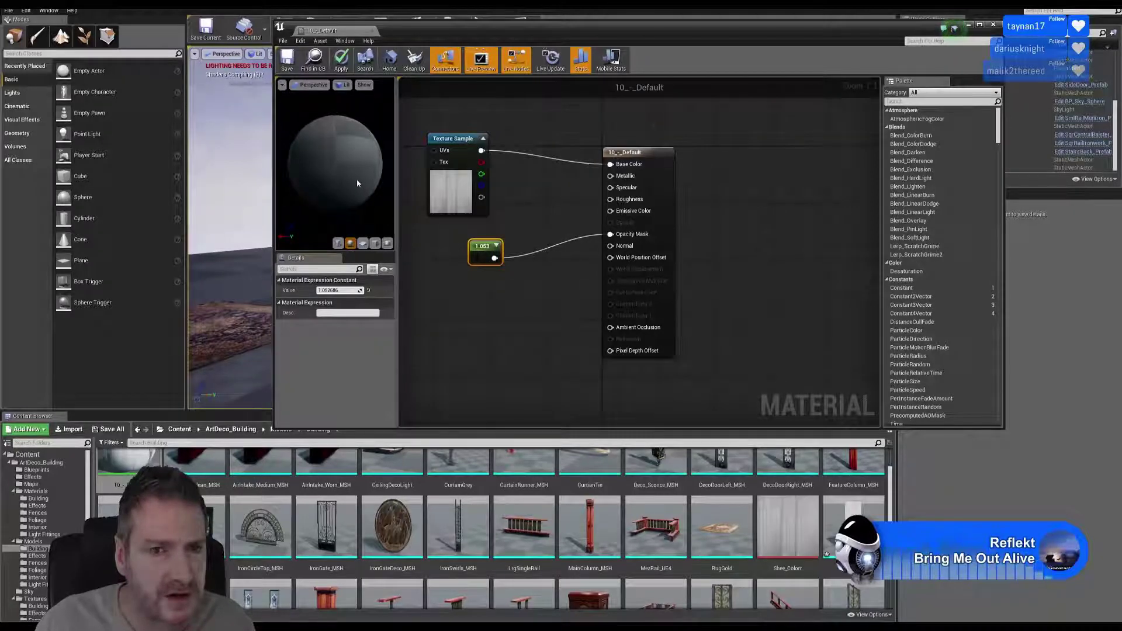
{"action": "mouse_move", "coordinate": [348, 173]}
{"action": "left_mouse_down"}
{"action": "mouse_move", "coordinate": [385, 176]}
{"action": "mouse_move", "coordinate": [354, 175]}
{"action": "left_mouse_up"}
{"action": "left_click_drag", "start_coordinate": [341, 290], "coordinate": [332, 290]}
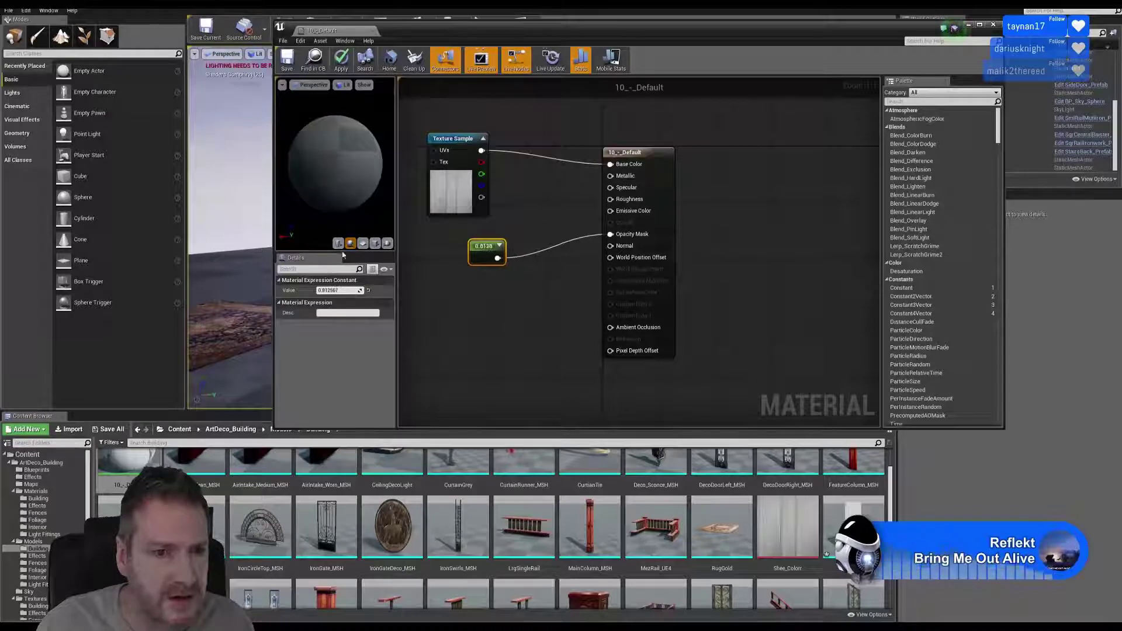
{"action": "mouse_move", "coordinate": [349, 174]}
{"action": "left_mouse_down"}
{"action": "mouse_move", "coordinate": [367, 179]}
{"action": "mouse_move", "coordinate": [360, 200]}
{"action": "mouse_move", "coordinate": [371, 168]}
{"action": "left_mouse_up"}
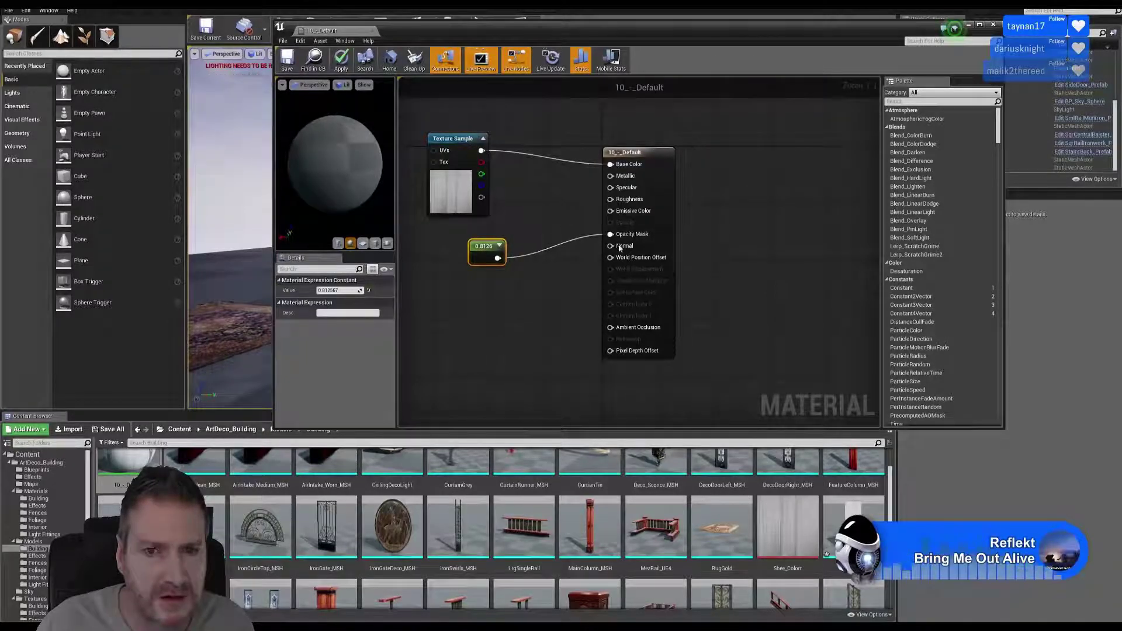
{"action": "left_click_drag", "start_coordinate": [327, 144], "coordinate": [345, 149]}
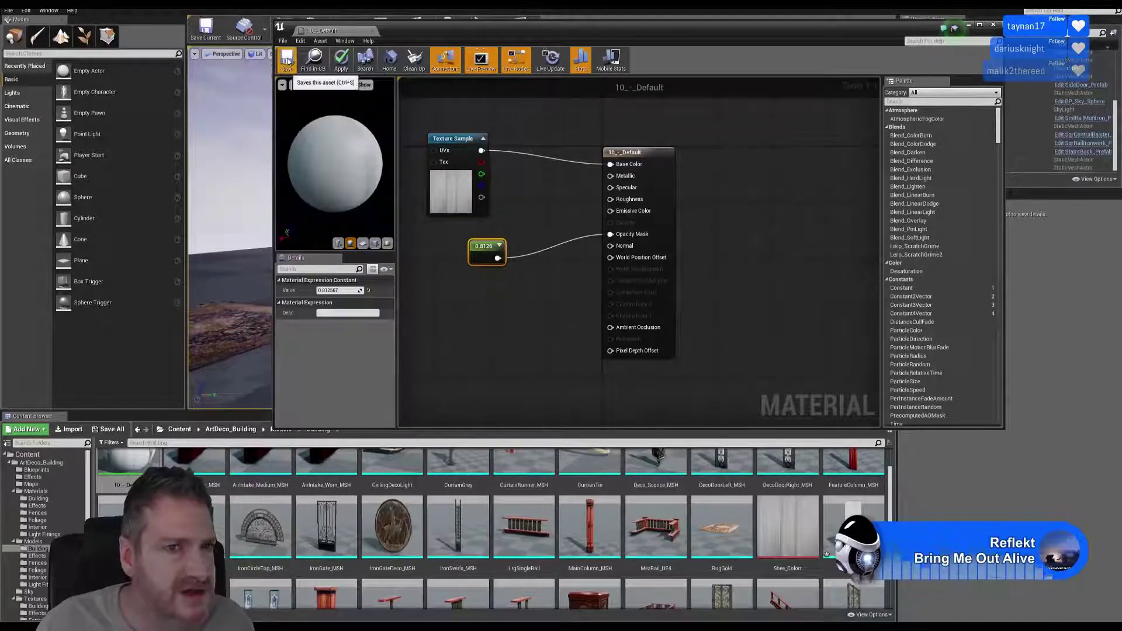
{"action": "key", "text": "ctrl+s"}
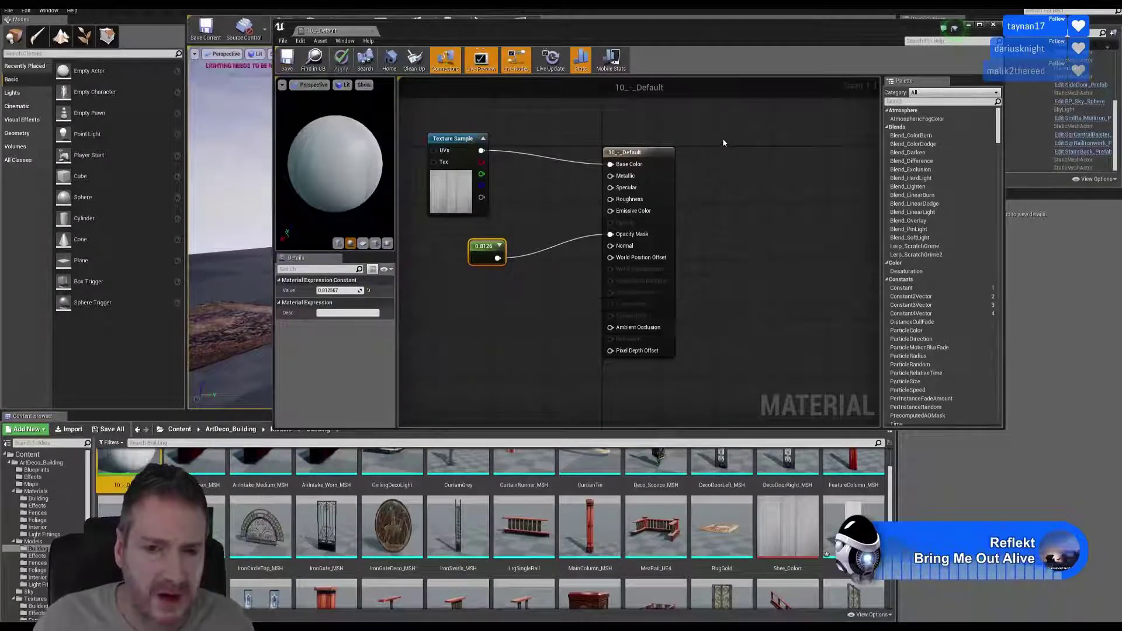
{"action": "left_click", "coordinate": [994, 26]}
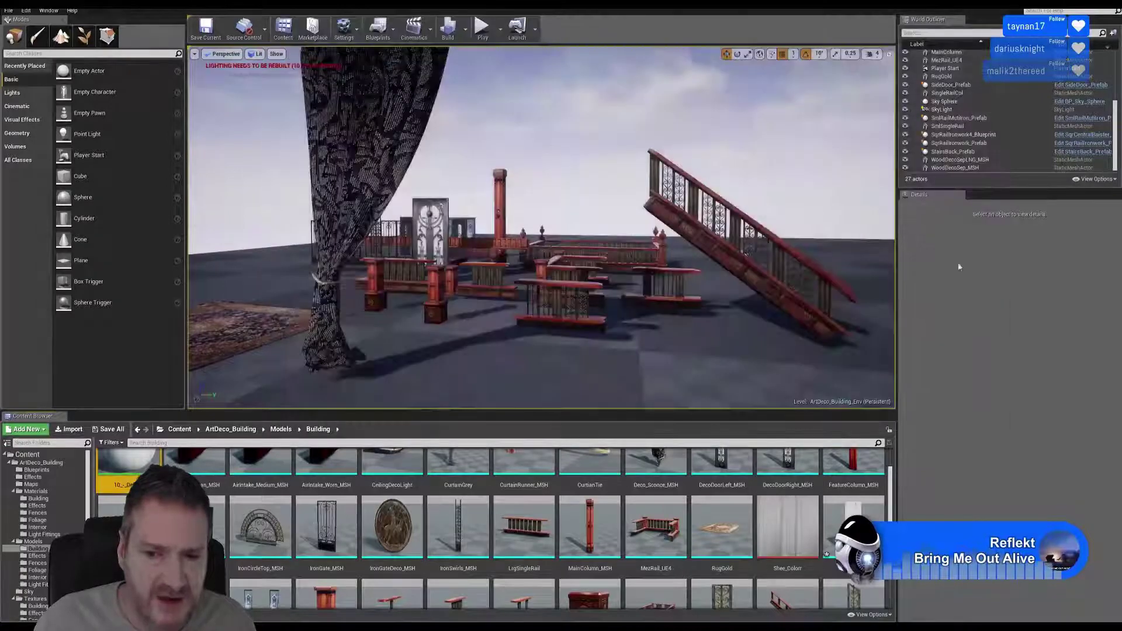
Reopen the Sheer static mesh, examine how the changed material looks on the curtain, and close the mesh editor
{"action": "double_click", "coordinate": [845, 526]}
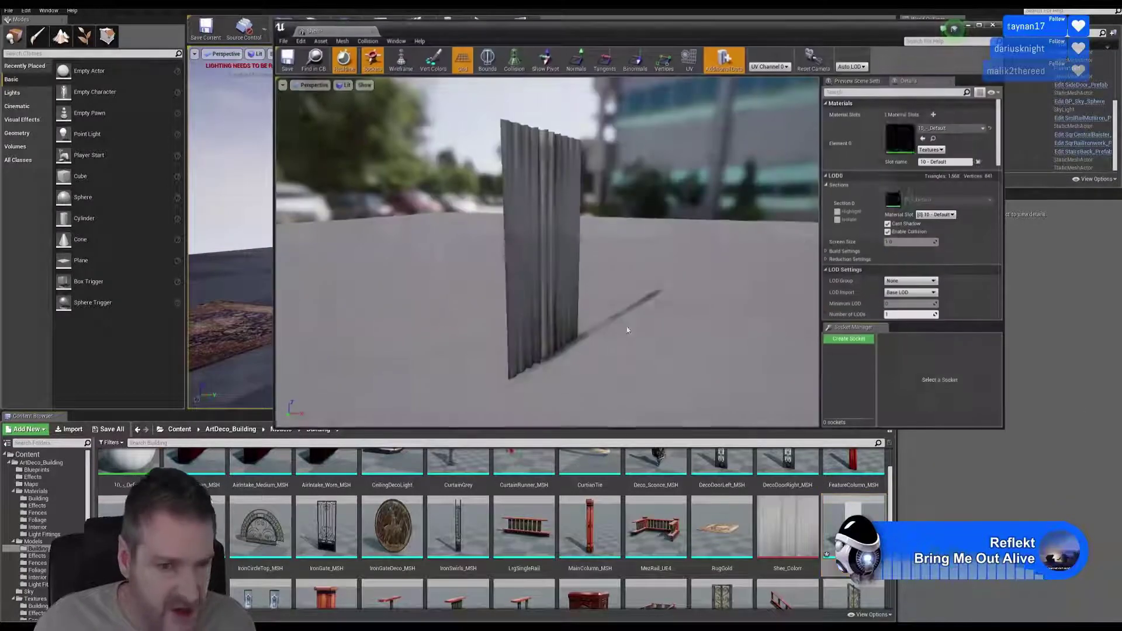
{"action": "left_click_drag", "start_coordinate": [628, 331], "coordinate": [800, 336], "text": "alt"}
{"action": "right_click_drag", "start_coordinate": [587, 240], "coordinate": [666, 241], "text": "alt"}
{"action": "scroll", "coordinate": [548, 170], "scroll_direction": "down", "scroll_amount": 5}
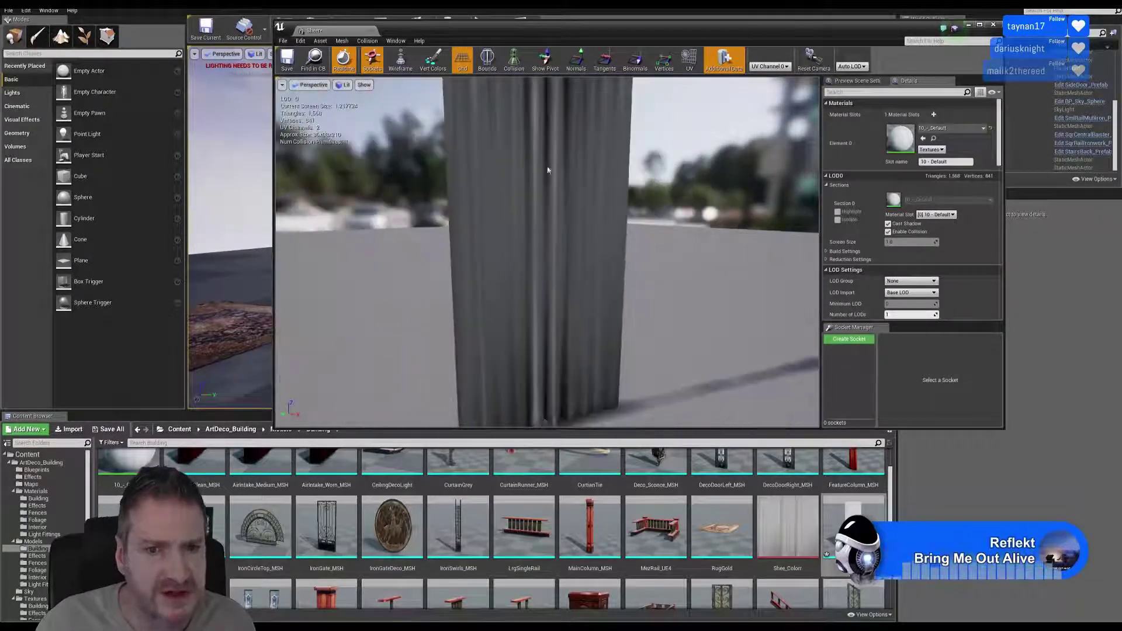
{"action": "left_click", "coordinate": [994, 26]}
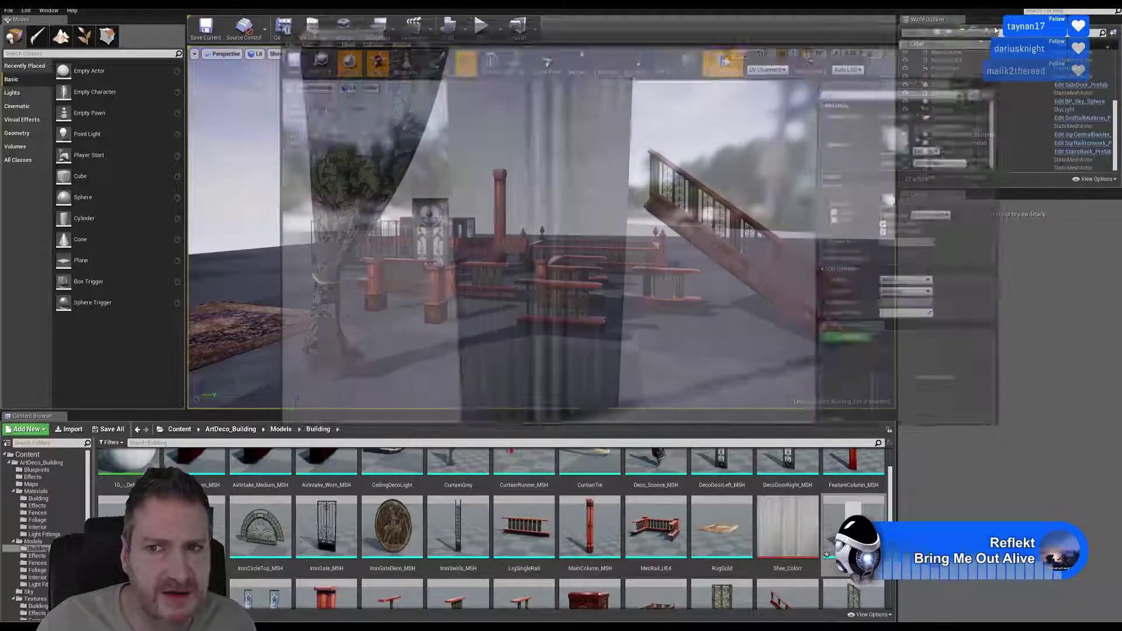
Place the Sheer mesh in the level near the staircase, at about X -1378, Y 36, Z 167 cm
{"action": "left_click_drag", "start_coordinate": [788, 455], "coordinate": [656, 272]}
{"action": "scroll", "coordinate": [658, 322], "scroll_direction": "down", "scroll_amount": 2}
{"action": "scroll", "coordinate": [659, 323], "scroll_direction": "down", "scroll_amount": 5}
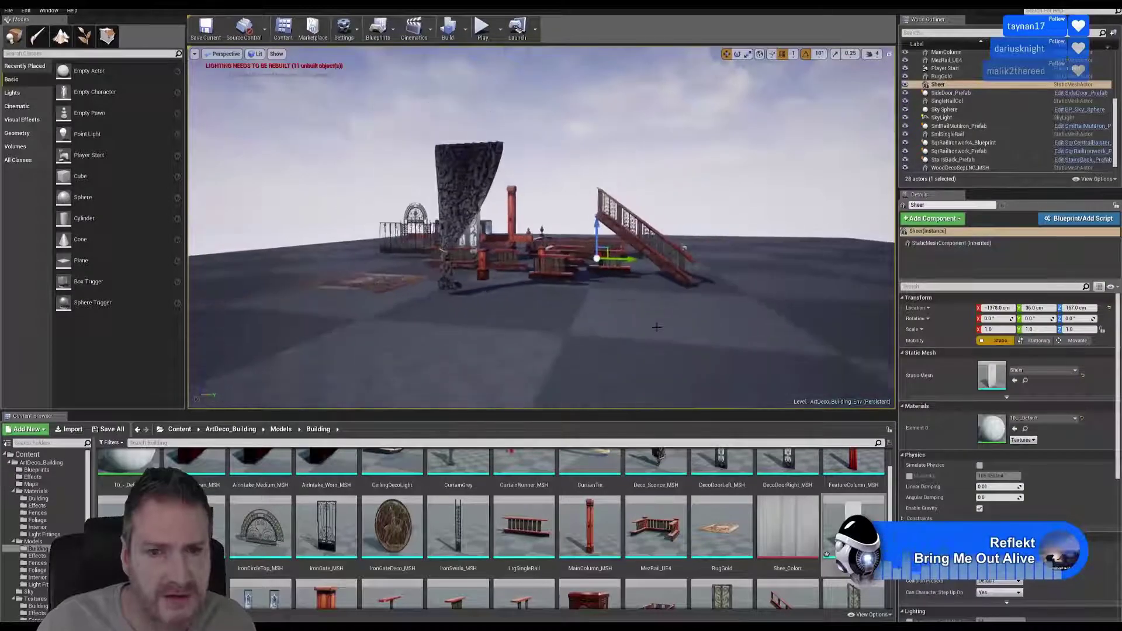
{"action": "scroll", "coordinate": [665, 316], "scroll_direction": "up", "scroll_amount": 2}
{"action": "scroll", "coordinate": [664, 307], "scroll_direction": "up", "scroll_amount": 2}
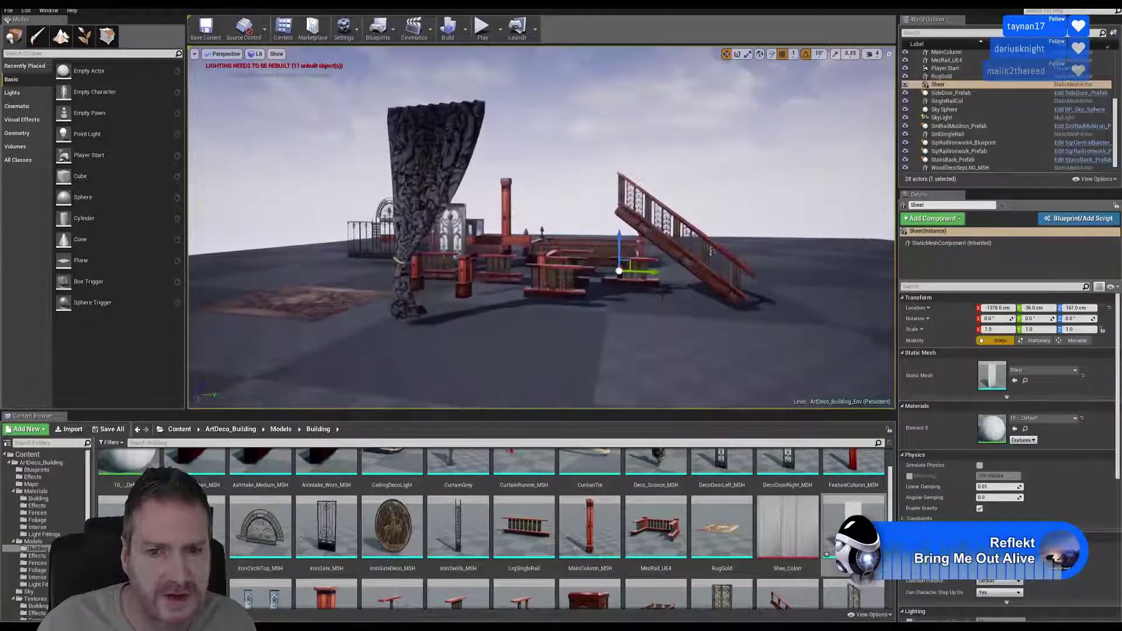
Rotate the placed Sheer curtain 180° about its vertical axis
{"action": "left_click", "coordinate": [737, 54]}
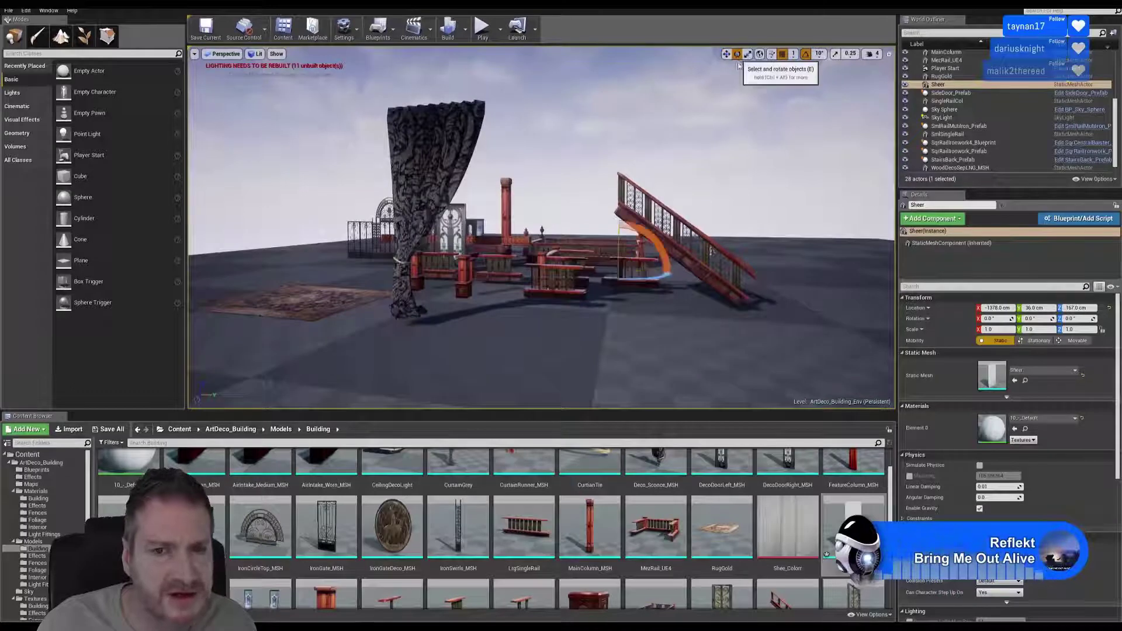
{"action": "left_click_drag", "start_coordinate": [637, 280], "coordinate": [658, 286]}
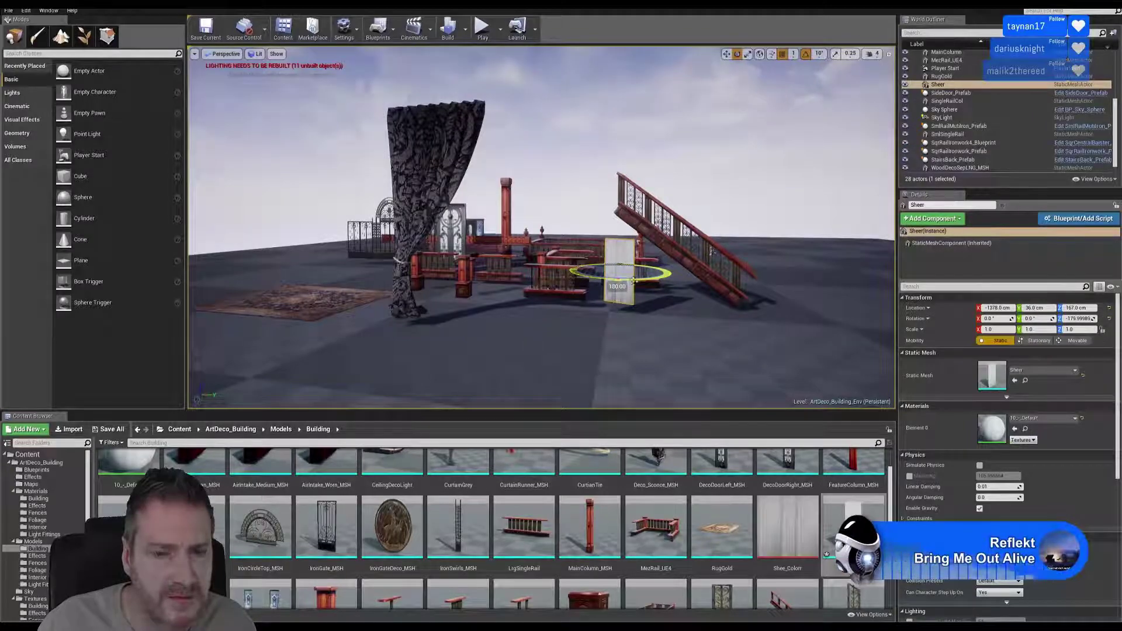
{"action": "left_click_drag", "start_coordinate": [633, 282], "coordinate": [634, 282]}
Restore the move tool and examine the Sheer curtain's material up close and from a distance in the level
{"action": "key", "text": "w"}
{"action": "right_click_drag", "start_coordinate": [634, 281], "coordinate": [601, 303]}
{"action": "left_click", "coordinate": [727, 54]}
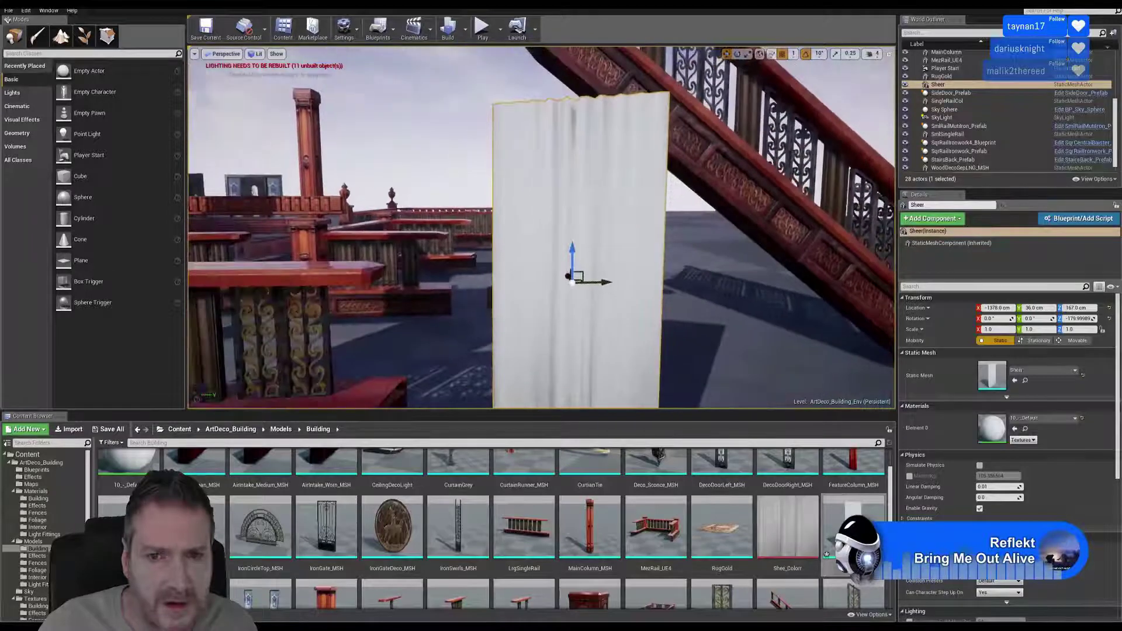
{"action": "scroll", "coordinate": [617, 276], "scroll_direction": "down", "scroll_amount": 5}
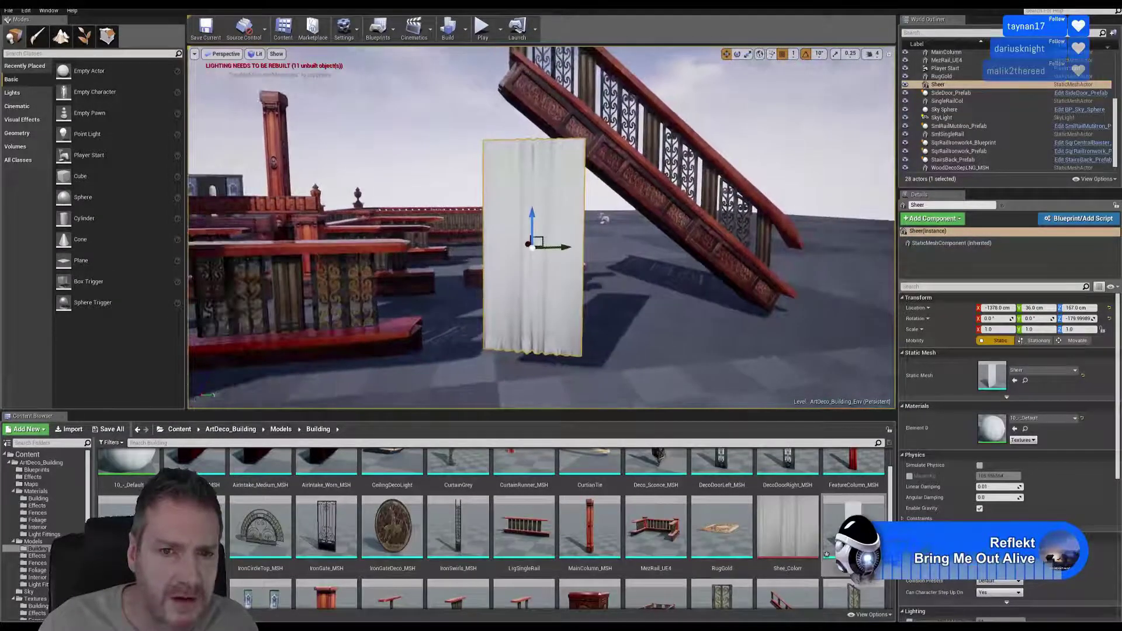
{"action": "scroll", "coordinate": [561, 201], "scroll_direction": "up", "scroll_amount": 8}
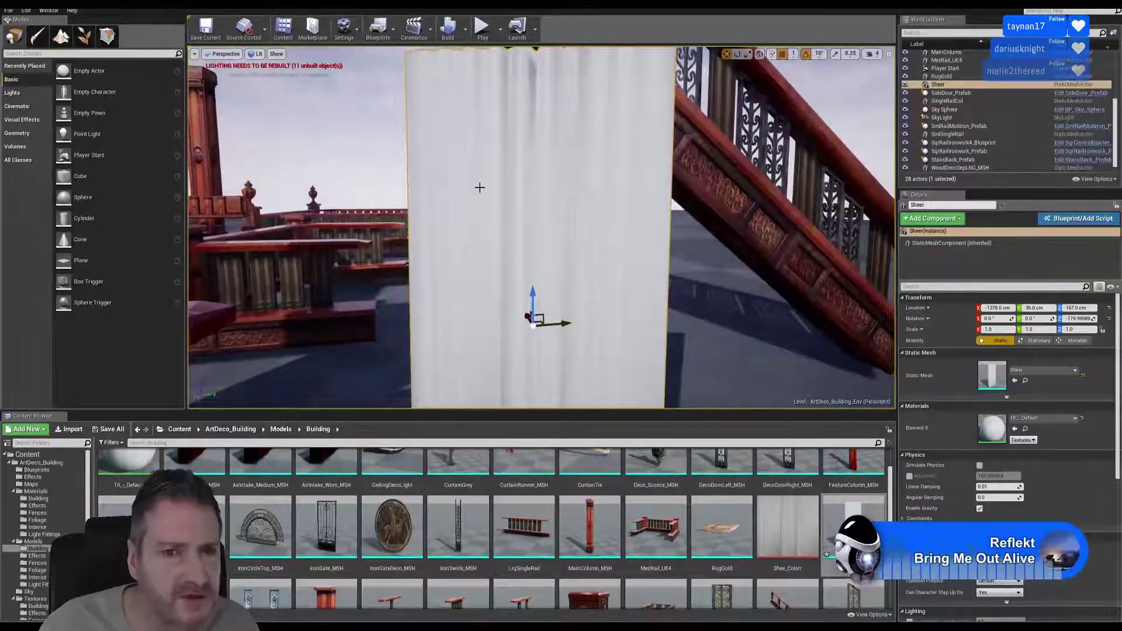
{"action": "scroll", "coordinate": [552, 197], "scroll_direction": "down", "scroll_amount": 5}
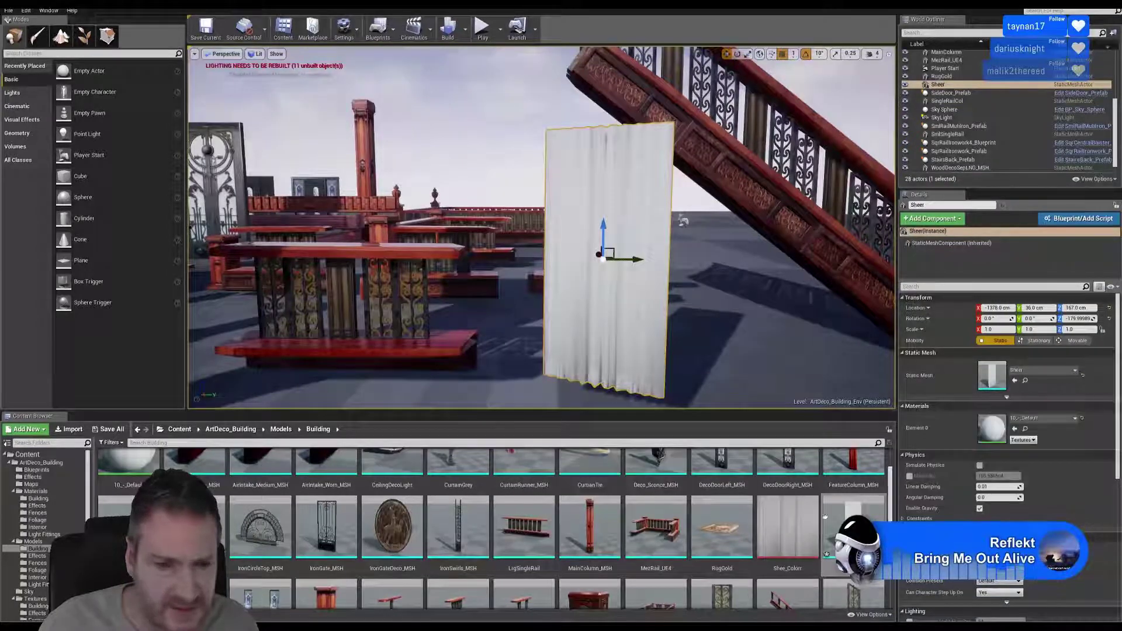
Examine the stained-glass door up close in the level and look through the building materials for its glass material
{"action": "left_click", "coordinate": [38, 499]}
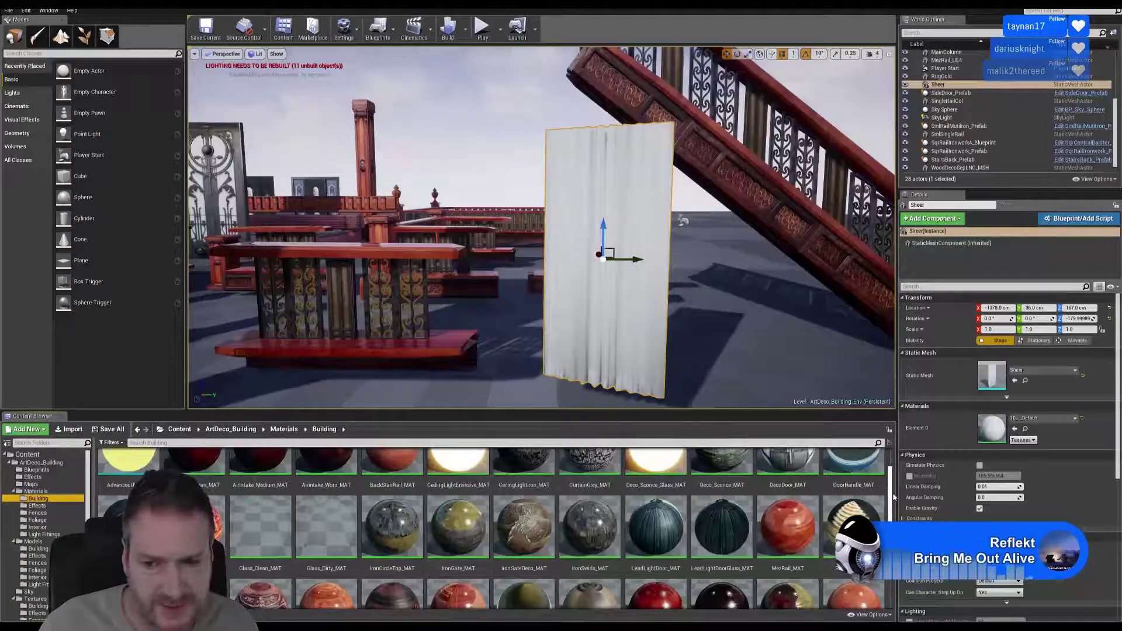
{"action": "mouse_move", "coordinate": [892, 497]}
{"action": "left_mouse_down"}
{"action": "mouse_move", "coordinate": [891, 479]}
{"action": "mouse_move", "coordinate": [885, 549]}
{"action": "mouse_move", "coordinate": [882, 478]}
{"action": "left_mouse_up"}
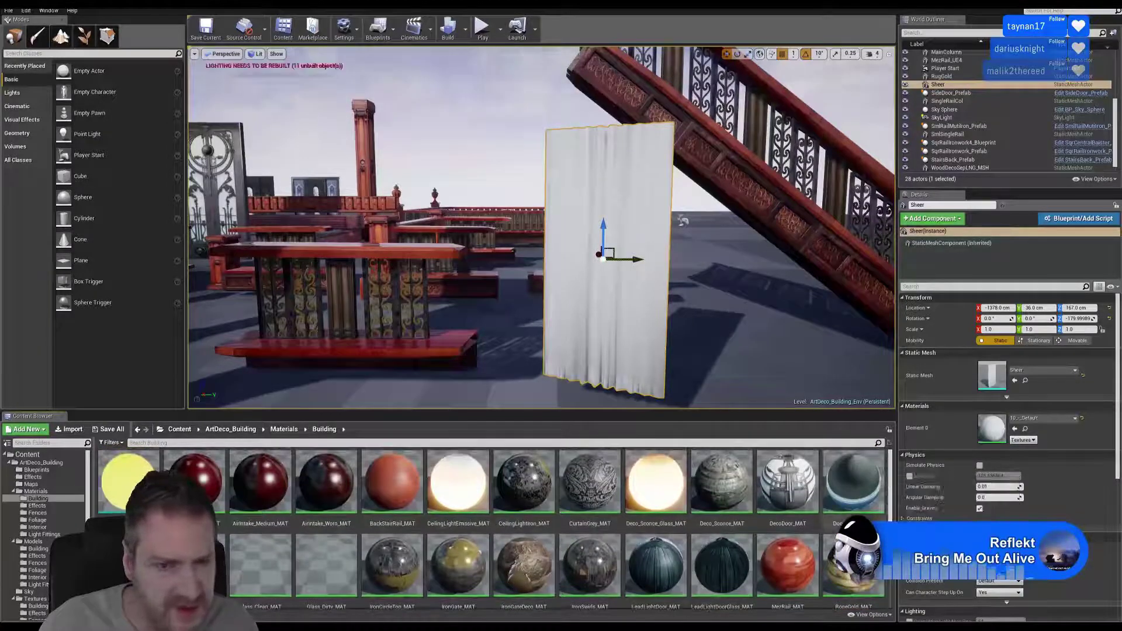
{"action": "right_click_drag", "start_coordinate": [725, 327], "coordinate": [716, 365]}
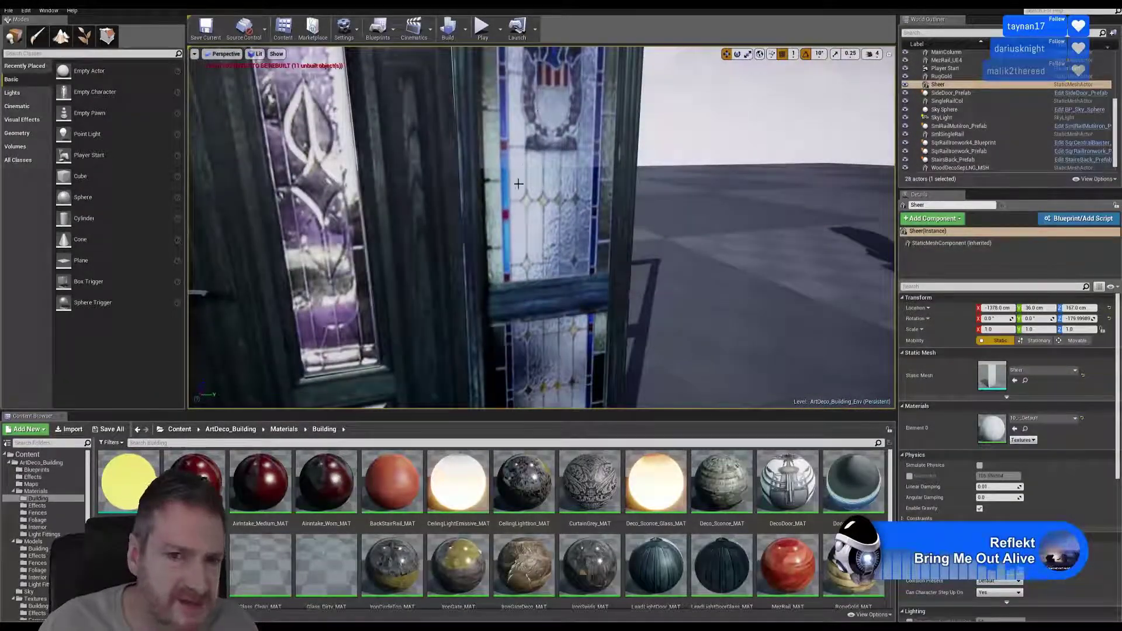
{"action": "right_click_drag", "start_coordinate": [559, 174], "coordinate": [591, 177]}
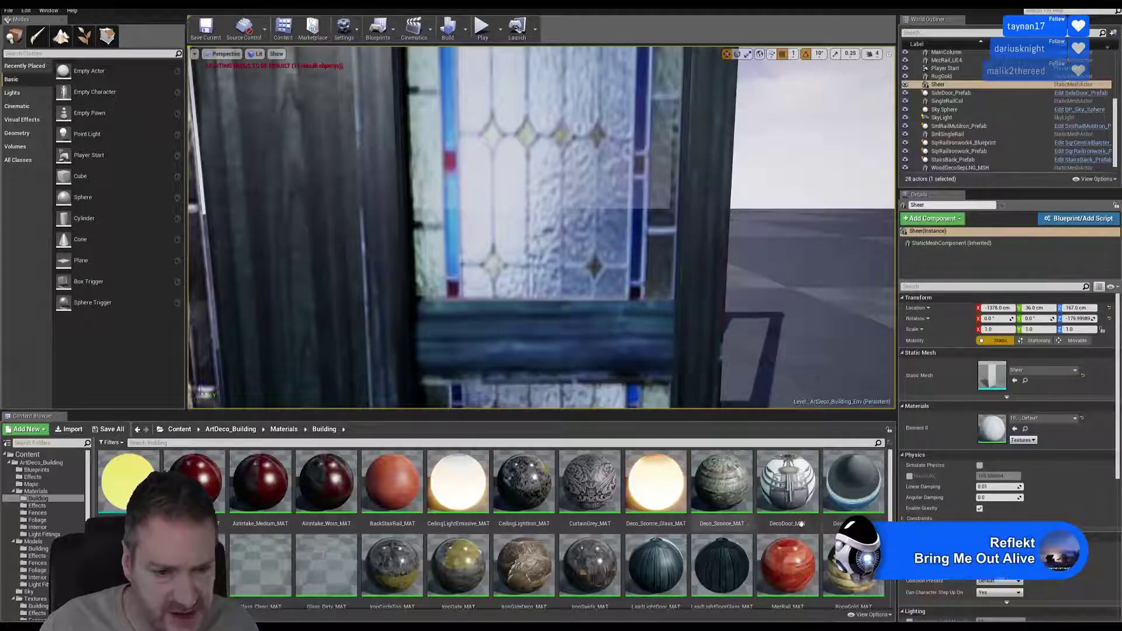
{"action": "scroll", "coordinate": [801, 523], "scroll_direction": "down", "scroll_amount": 2}
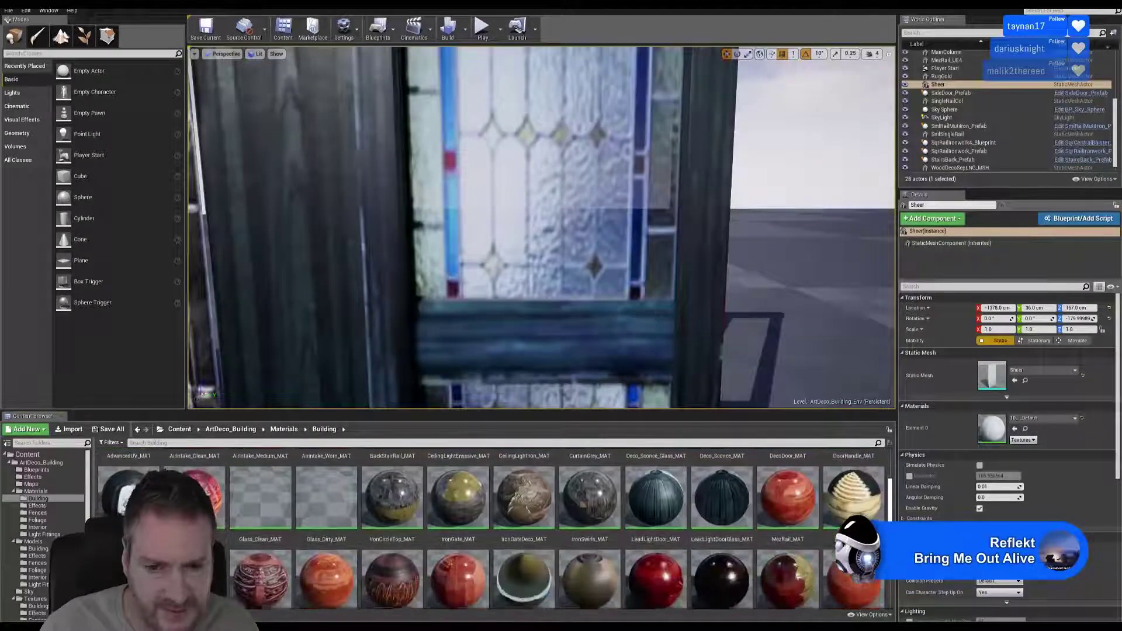
{"action": "scroll", "coordinate": [801, 523], "scroll_direction": "down", "scroll_amount": 2}
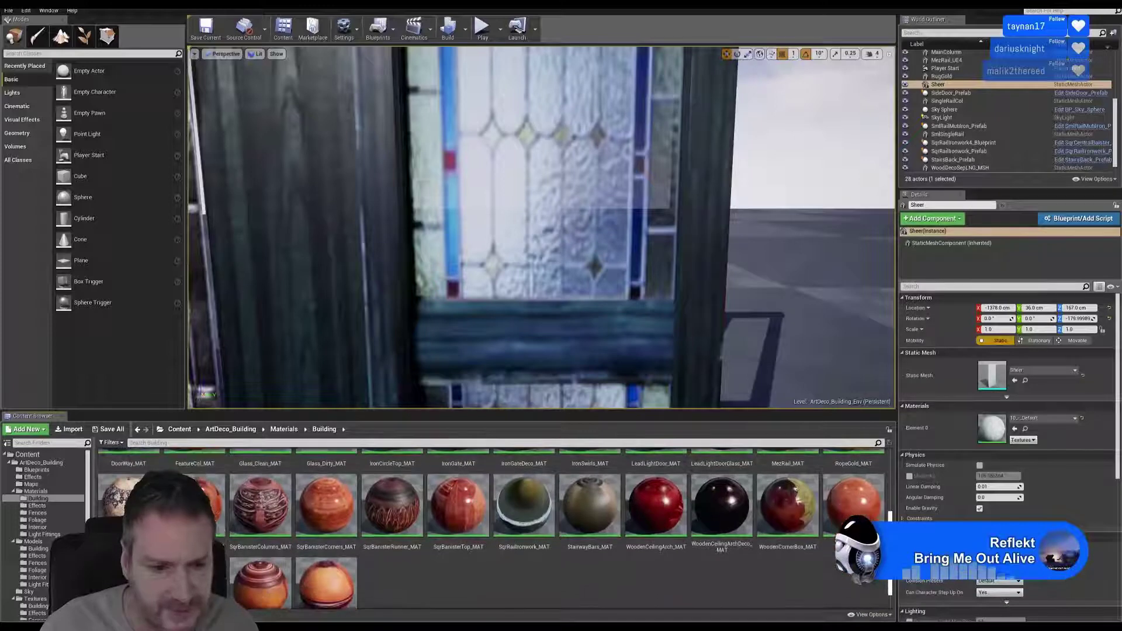
{"action": "scroll", "coordinate": [800, 523], "scroll_direction": "up", "scroll_amount": 3}
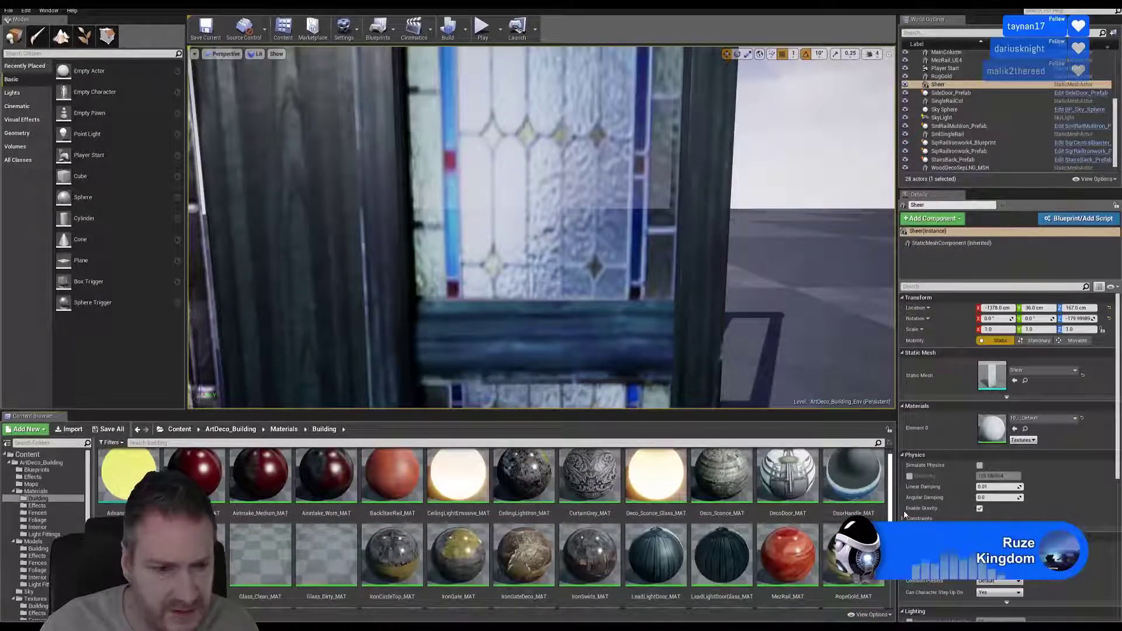
{"action": "left_click_drag", "start_coordinate": [905, 514], "coordinate": [903, 520]}
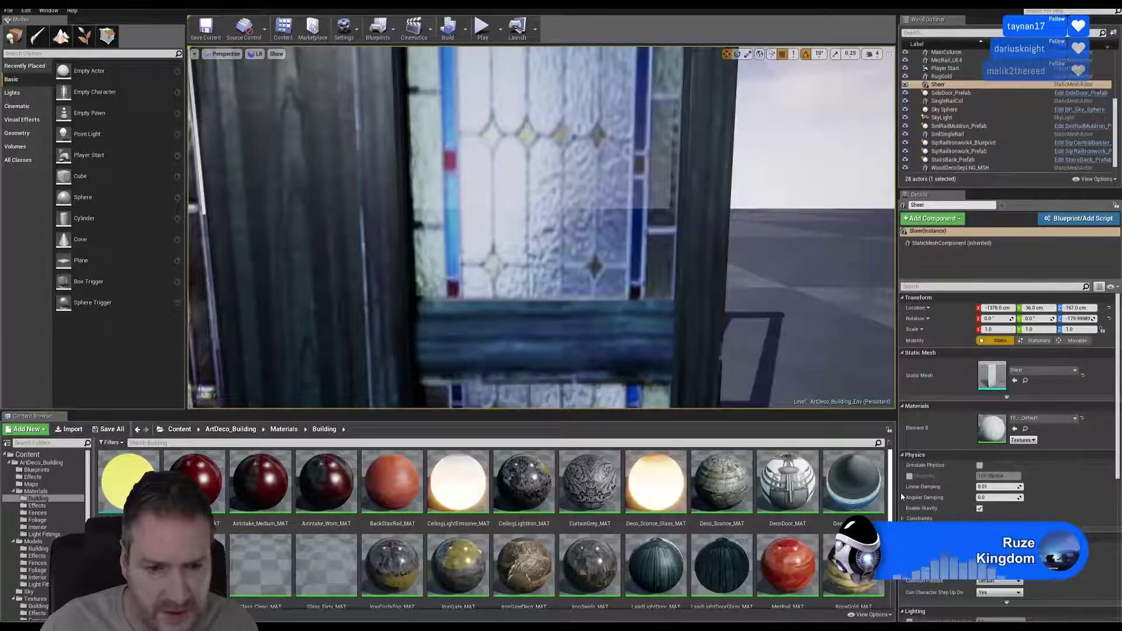
{"action": "left_click_drag", "start_coordinate": [900, 493], "coordinate": [900, 528]}
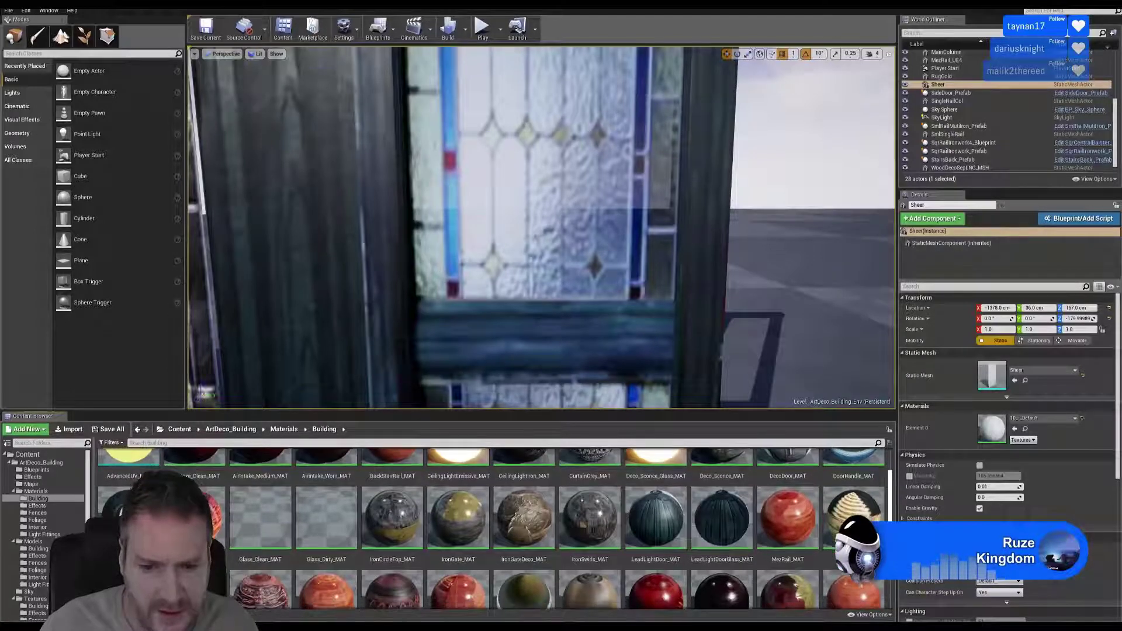
Examine the node setups of LeadLightDoor_MAT and LeadLightDoorGlass_MAT, closing each material editor
{"action": "double_click", "coordinate": [667, 523]}
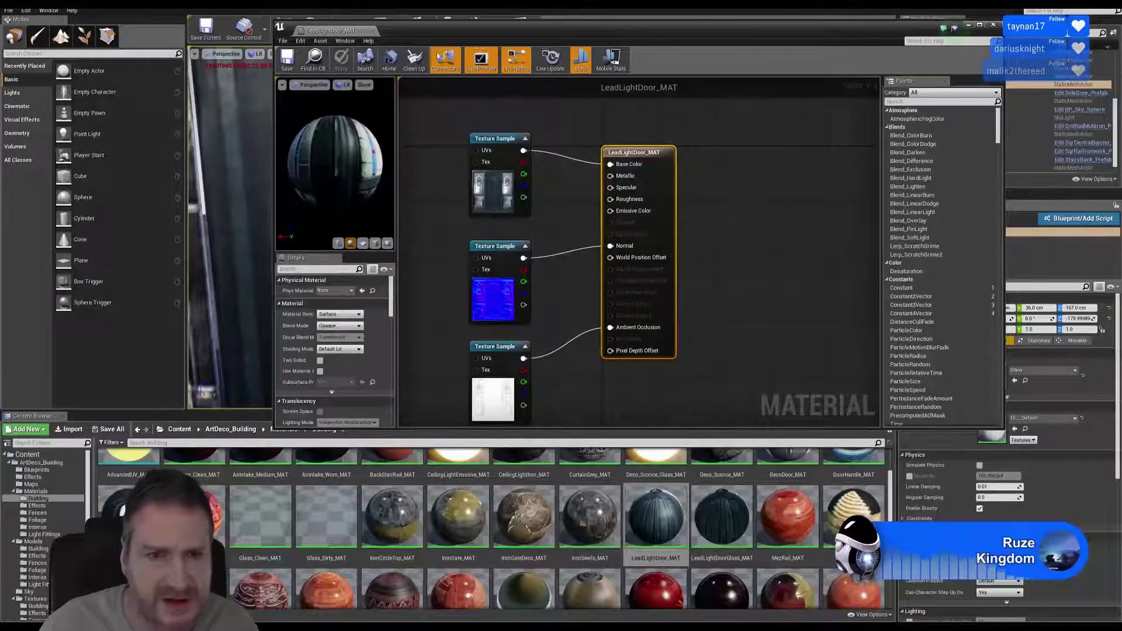
{"action": "left_click", "coordinate": [993, 26]}
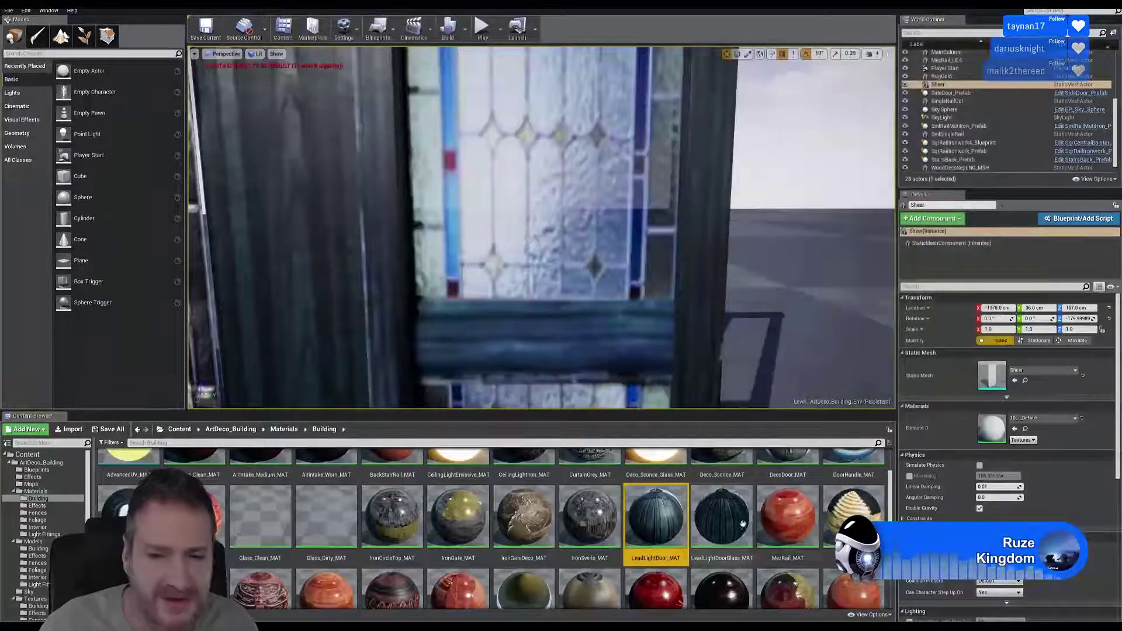
{"action": "left_click", "coordinate": [730, 509]}
{"action": "double_click", "coordinate": [731, 510]}
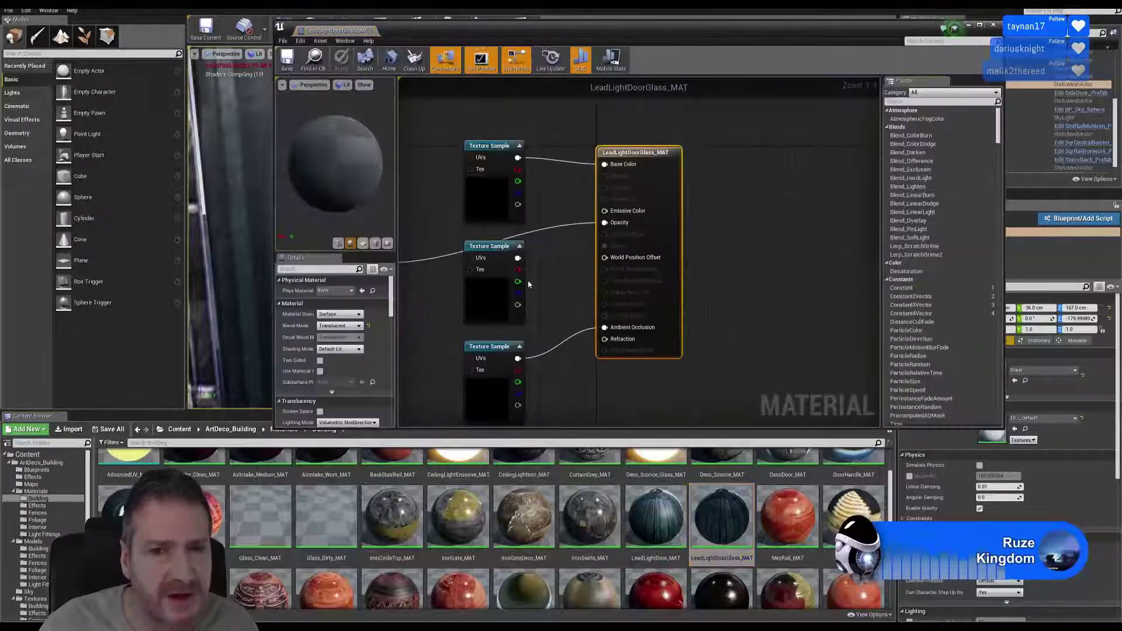
{"action": "right_click_drag", "start_coordinate": [704, 201], "coordinate": [840, 206]}
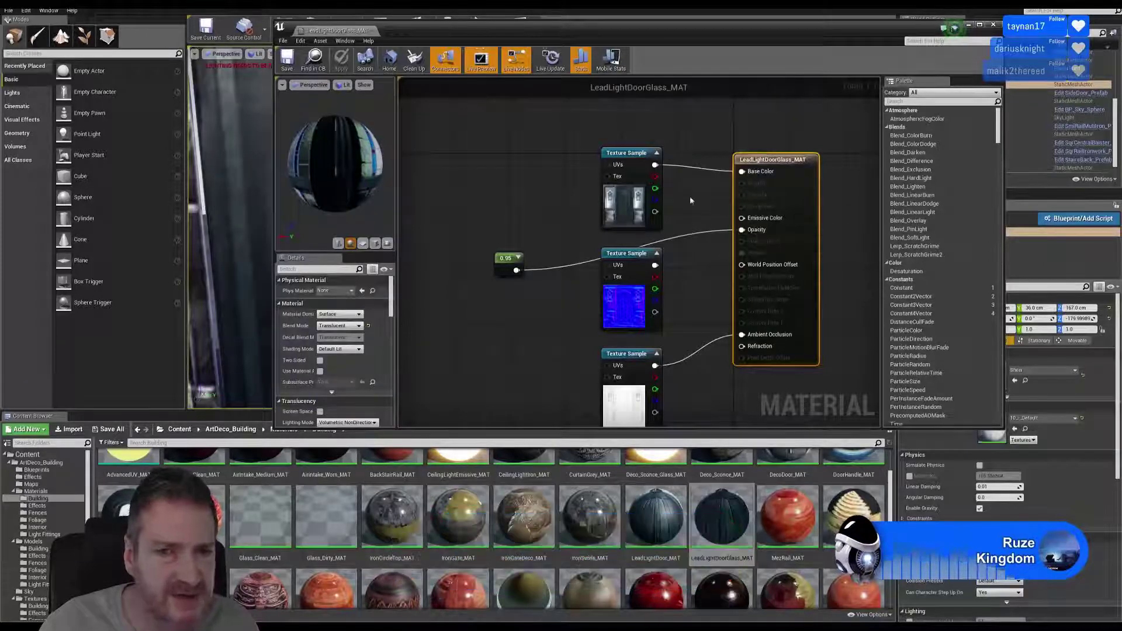
{"action": "left_click", "coordinate": [992, 26]}
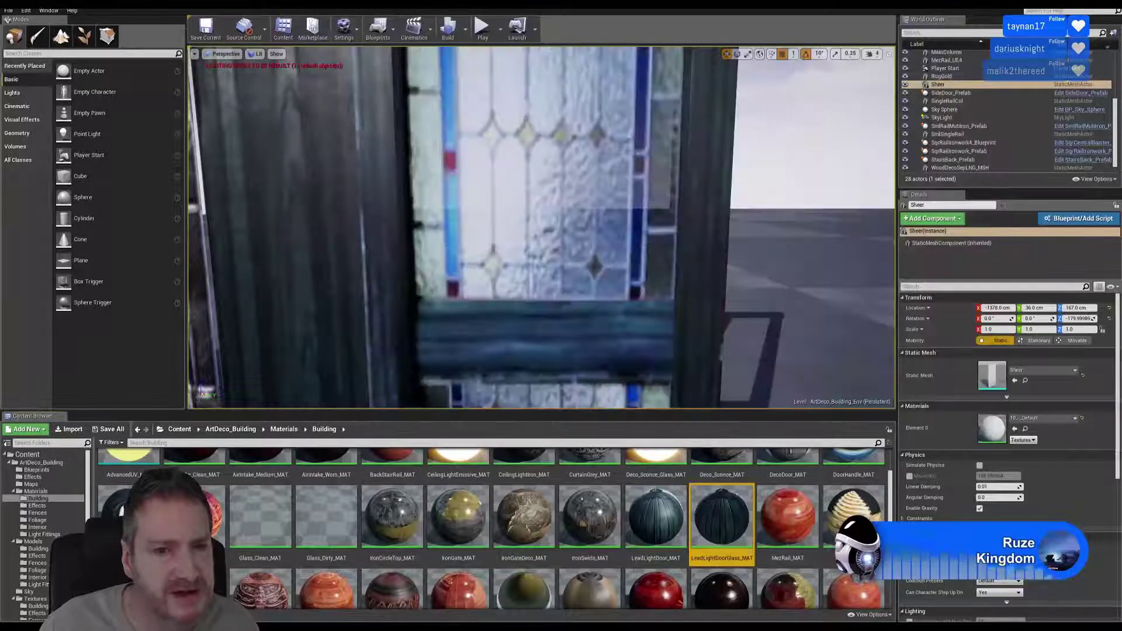
Return the view to the Sheer curtain and open its 10_-_Default material from the building models folder
{"action": "right_click_drag", "start_coordinate": [555, 260], "coordinate": [631, 260]}
{"action": "key", "text": "f"}
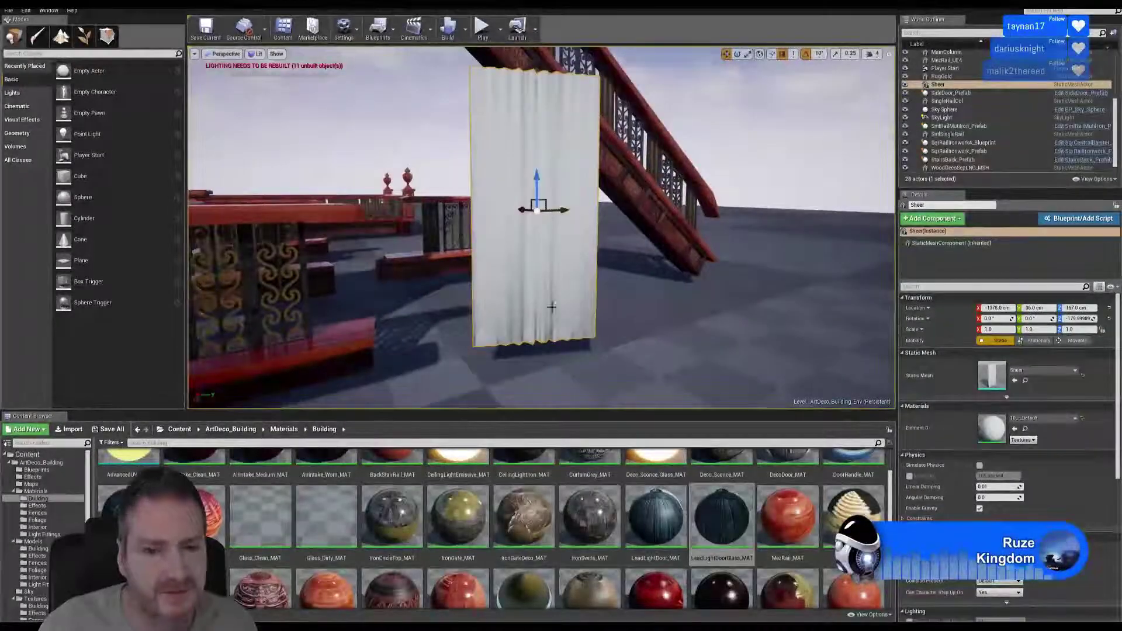
{"action": "left_click", "coordinate": [38, 549]}
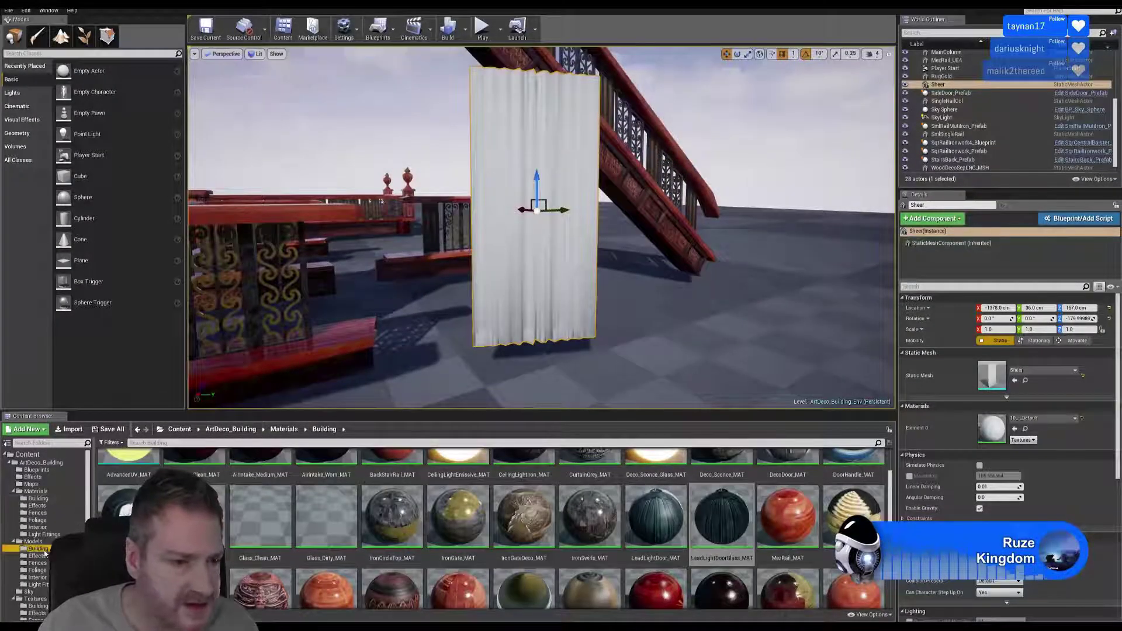
{"action": "scroll", "coordinate": [129, 474], "scroll_direction": "up", "scroll_amount": 1}
{"action": "double_click", "coordinate": [128, 482]}
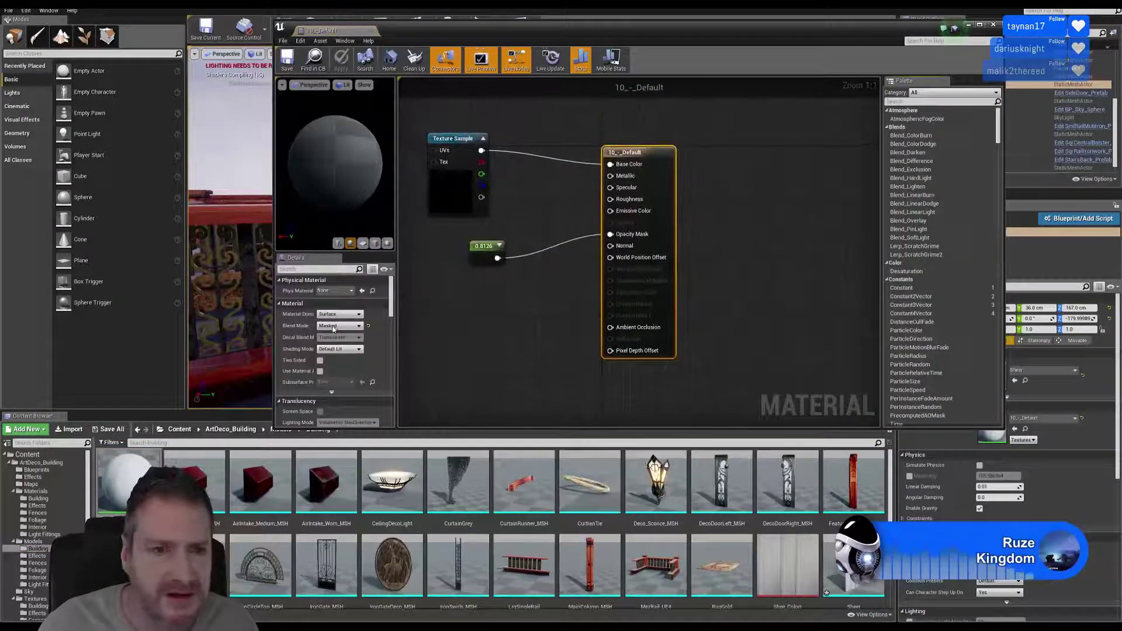
Set the material's blend mode to Translucent, connect the constant to Opacity, and save the material
{"action": "left_click", "coordinate": [354, 327]}
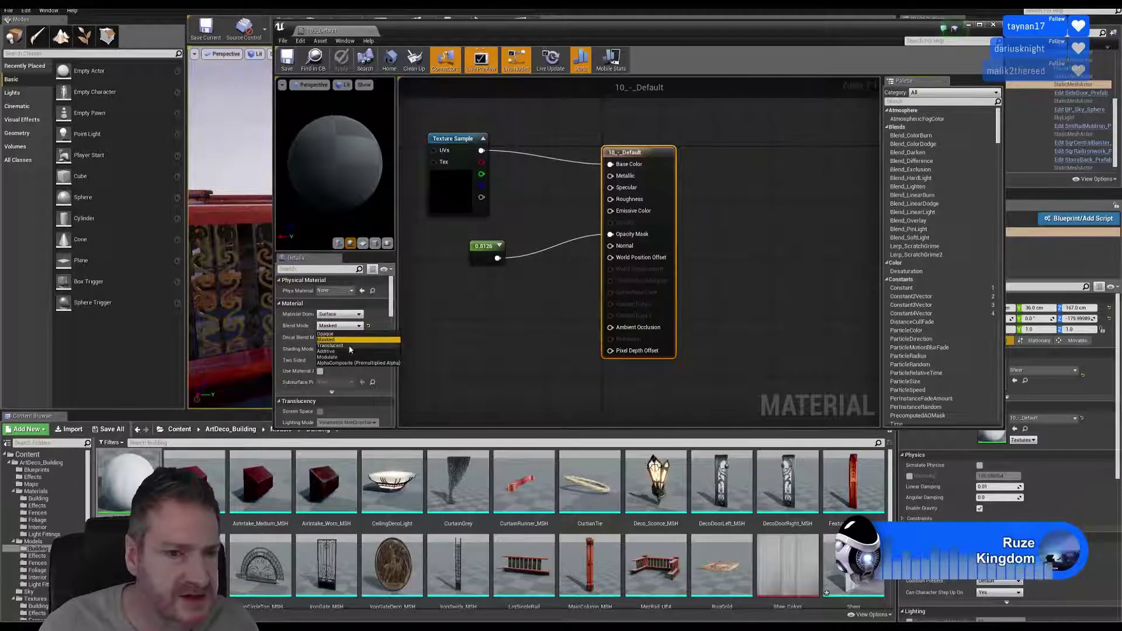
{"action": "left_click", "coordinate": [350, 346]}
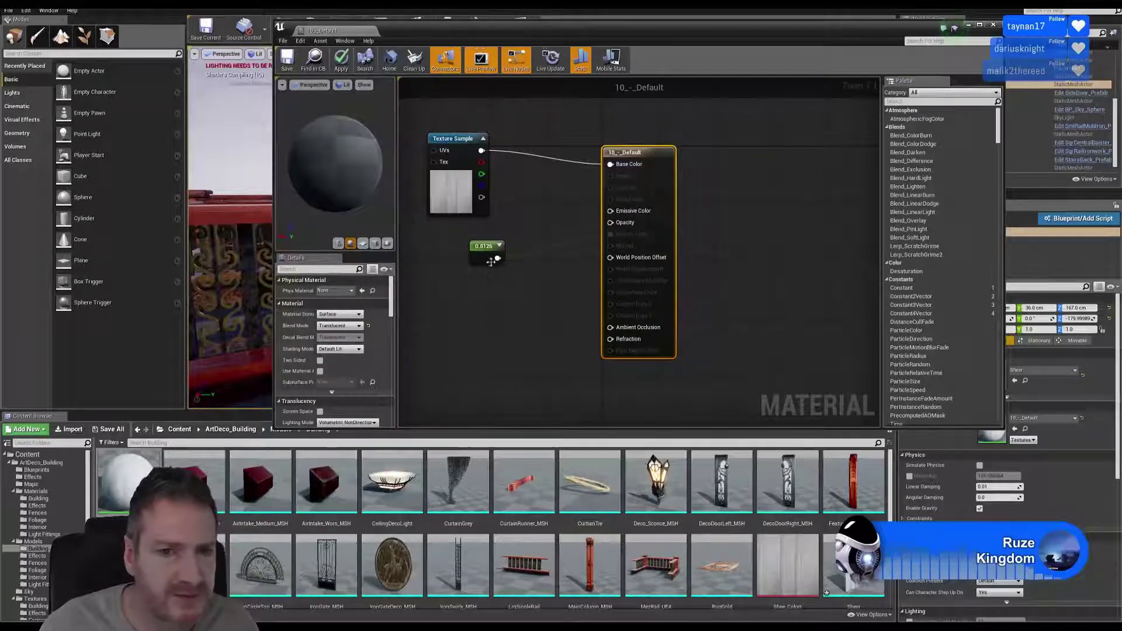
{"action": "left_click_drag", "start_coordinate": [497, 257], "coordinate": [611, 222]}
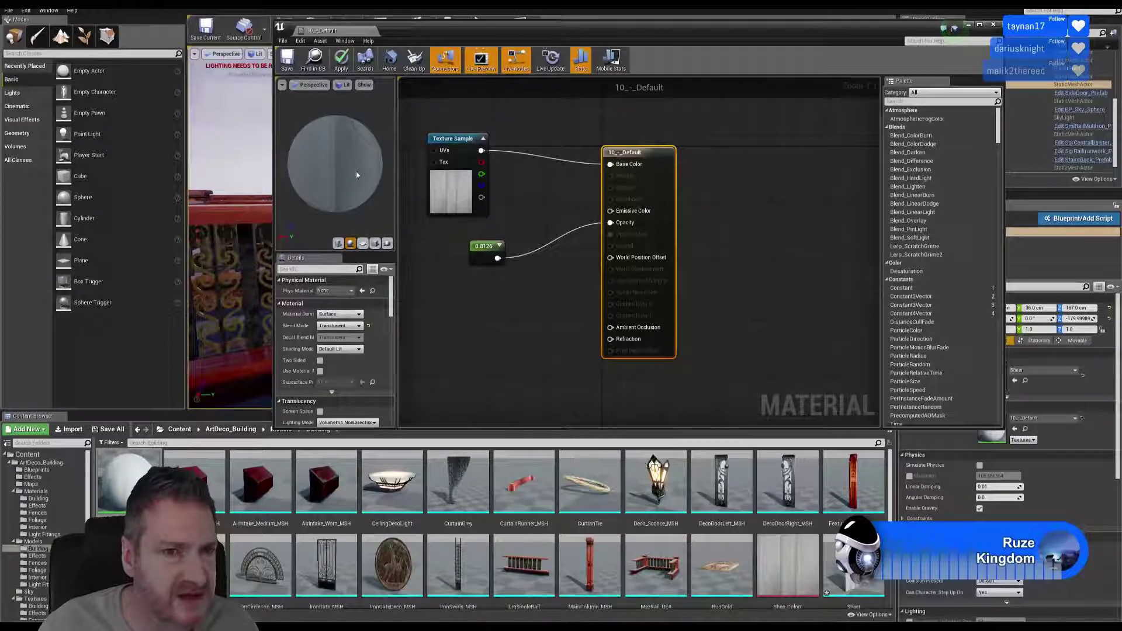
{"action": "left_click", "coordinate": [286, 58]}
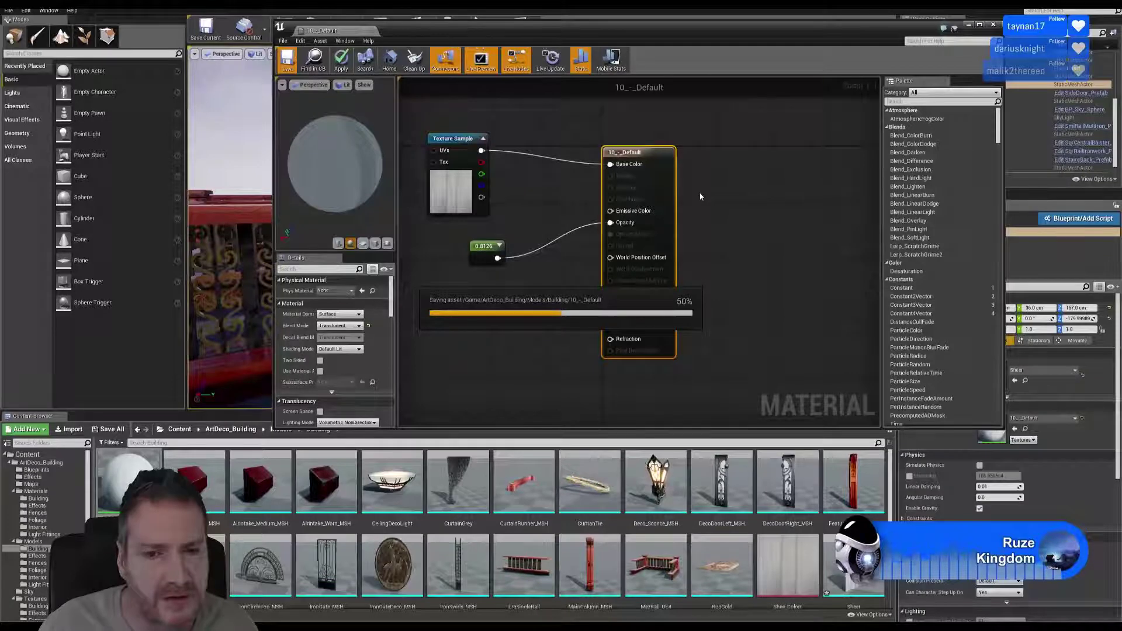
Try to remove the leftover connection from the constant to the disabled Opacity Mask input
{"action": "right_click", "coordinate": [584, 238]}
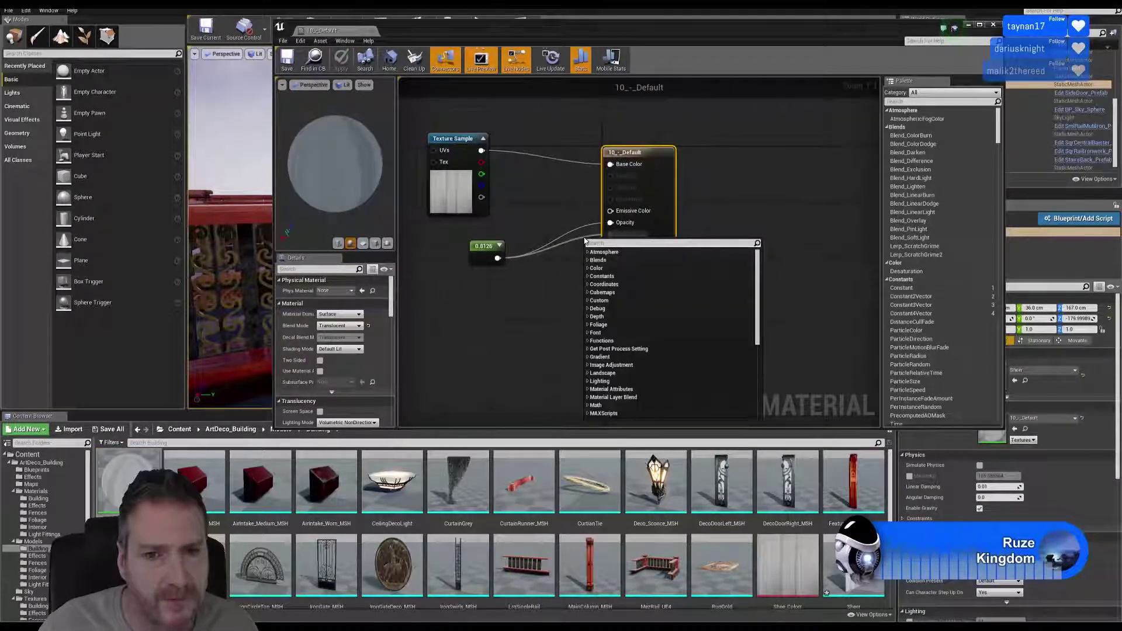
{"action": "left_click", "coordinate": [781, 202]}
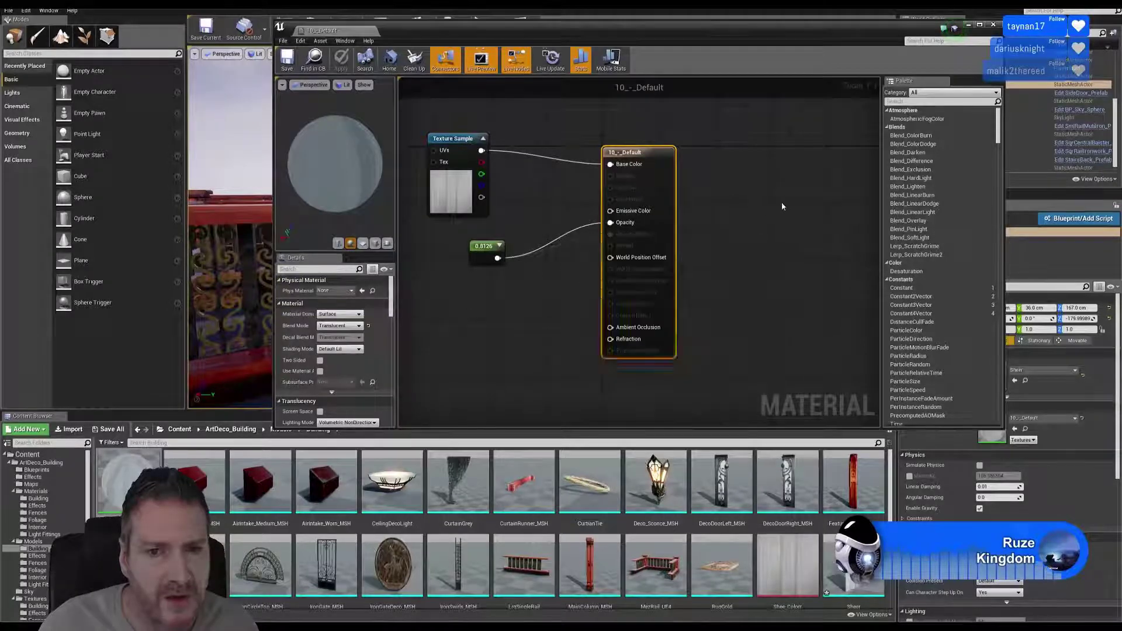
{"action": "left_click", "coordinate": [573, 246]}
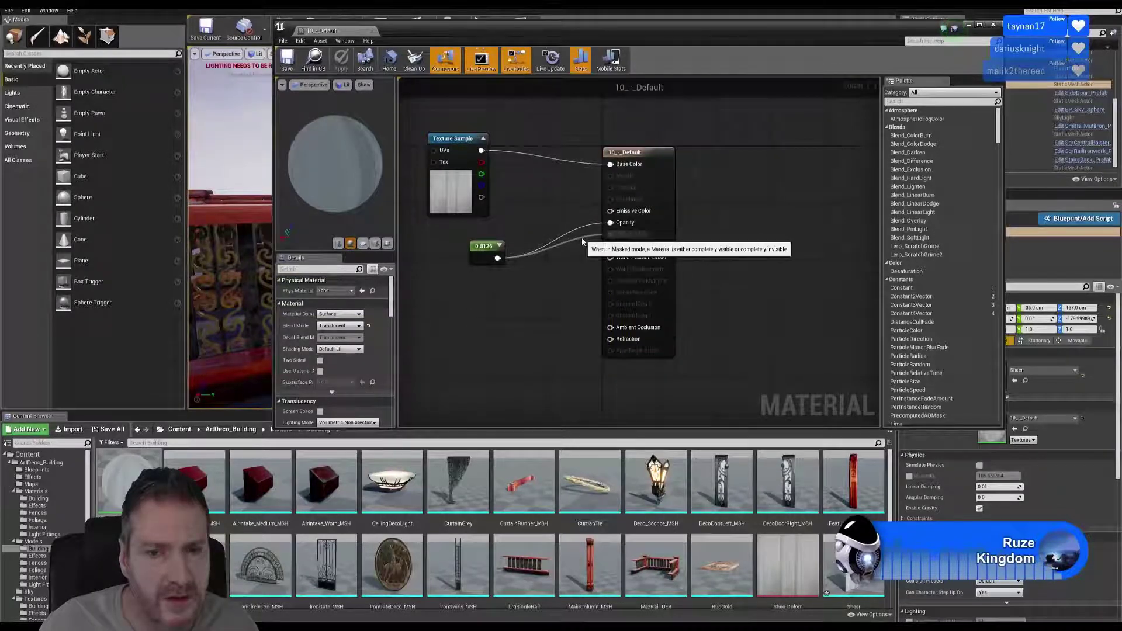
{"action": "left_click", "coordinate": [583, 239], "text": "alt"}
{"action": "left_click_drag", "start_coordinate": [579, 239], "coordinate": [553, 265]}
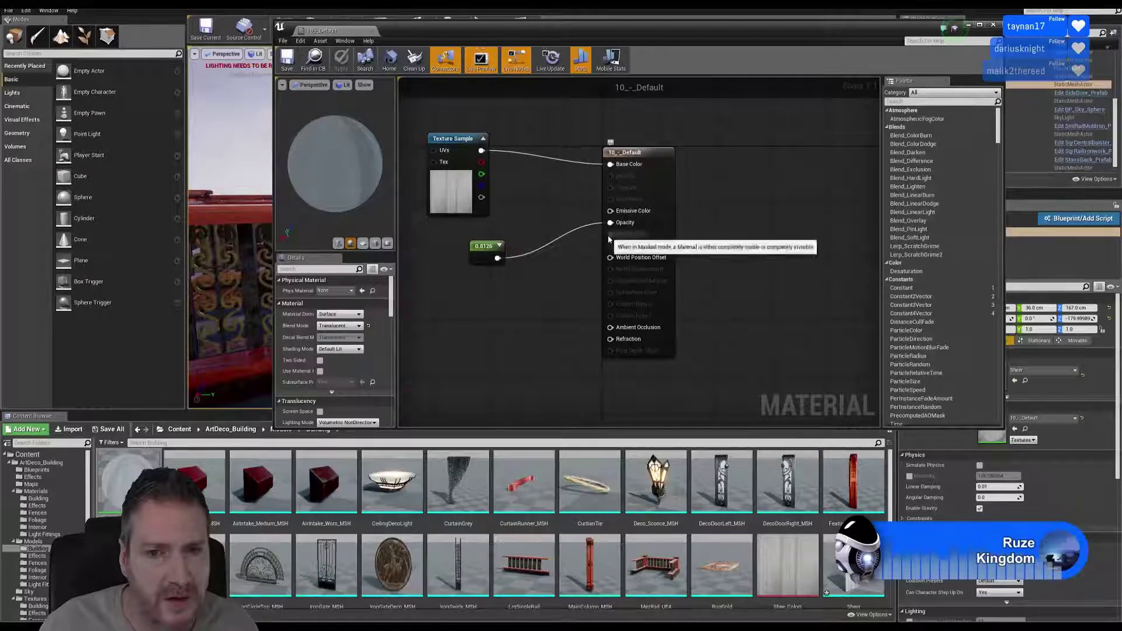
{"action": "left_click_drag", "start_coordinate": [608, 237], "coordinate": [594, 244]}
{"action": "left_click", "coordinate": [584, 254]}
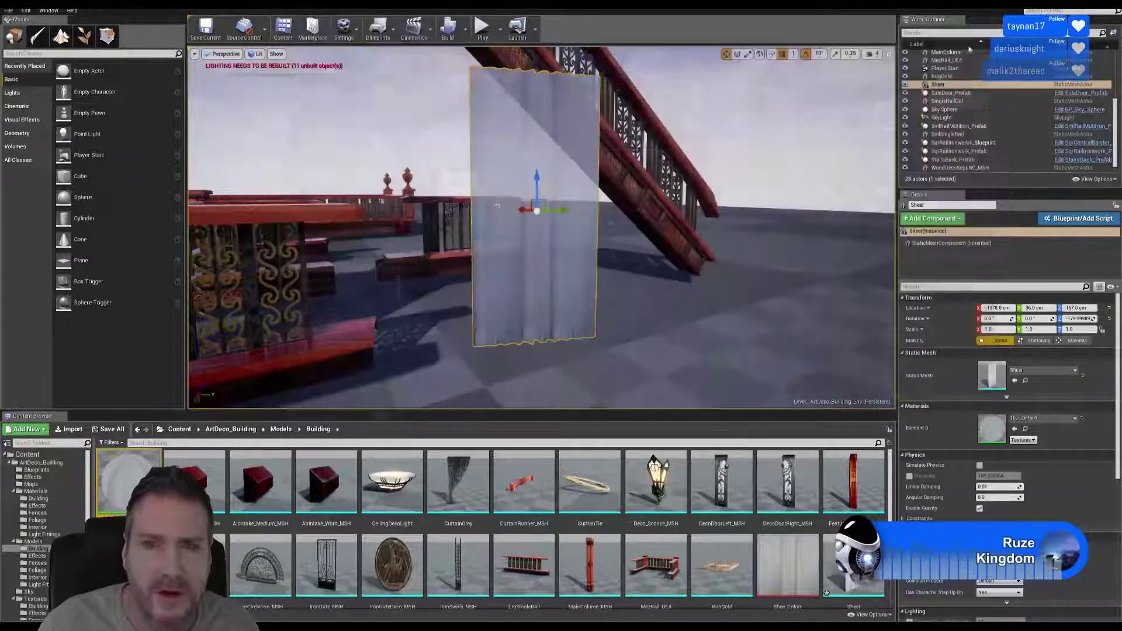
Close the material editor and examine the translucent Sheer curtain from several viewpoints in the level
{"action": "left_click", "coordinate": [993, 25]}
{"action": "right_click_drag", "start_coordinate": [497, 206], "coordinate": [546, 231]}
{"action": "key", "text": "w"}
{"action": "scroll", "coordinate": [636, 222], "scroll_direction": "up", "scroll_amount": 2}
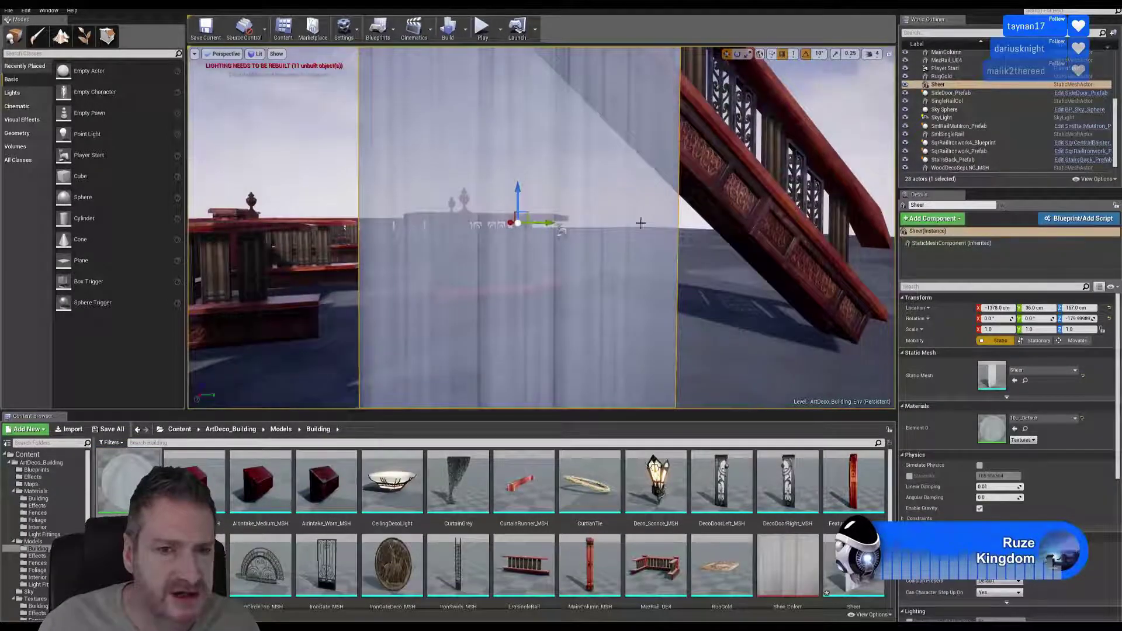
{"action": "mouse_move", "coordinate": [641, 223]}
{"action": "left_mouse_down"}
{"action": "mouse_move", "coordinate": [636, 290]}
{"action": "mouse_move", "coordinate": [642, 184]}
{"action": "mouse_move", "coordinate": [640, 243]}
{"action": "left_mouse_up"}
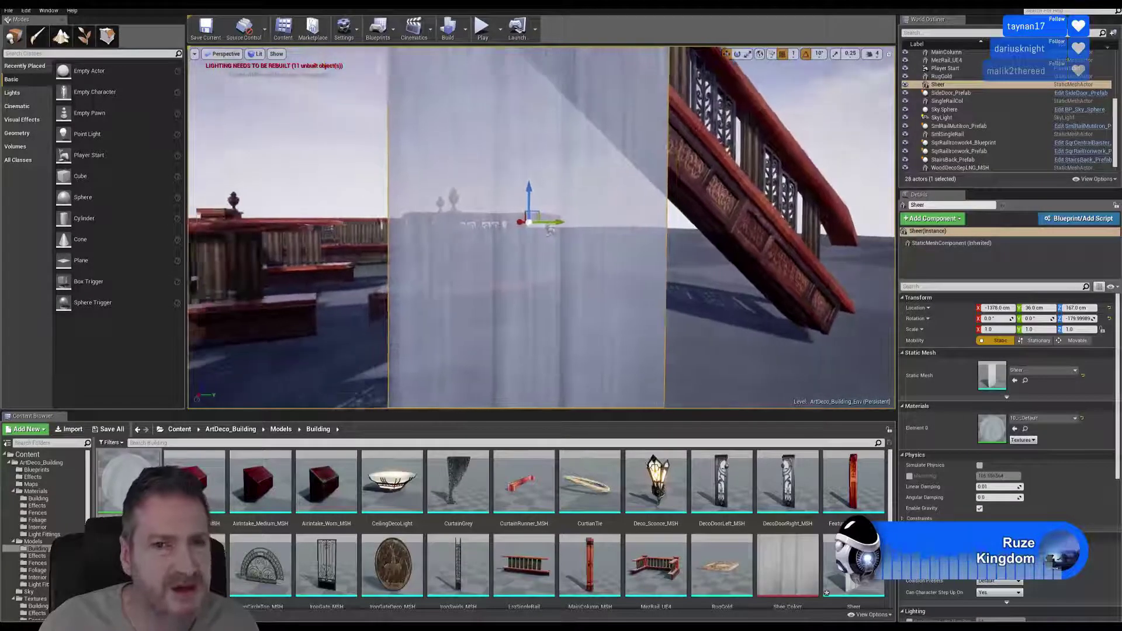
{"action": "left_click_drag", "start_coordinate": [550, 231], "coordinate": [575, 231]}
{"action": "right_click_drag", "start_coordinate": [623, 251], "coordinate": [608, 193]}
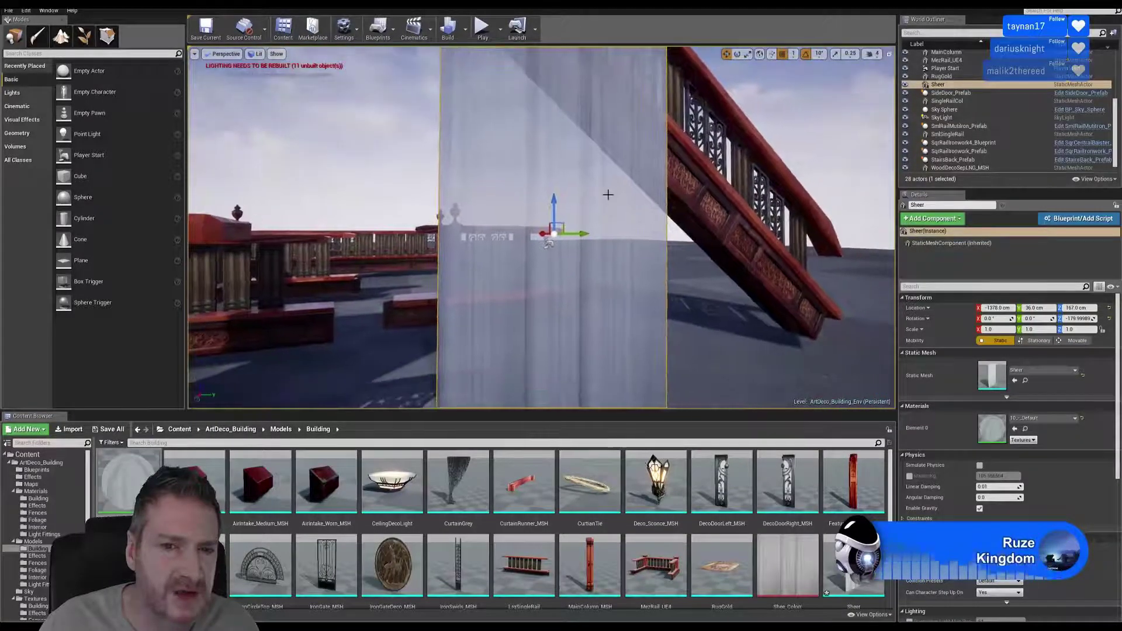
Reopen the 10_-_Default material and try again to disconnect the constant from the disabled Opacity Mask input
{"action": "double_click", "coordinate": [132, 483]}
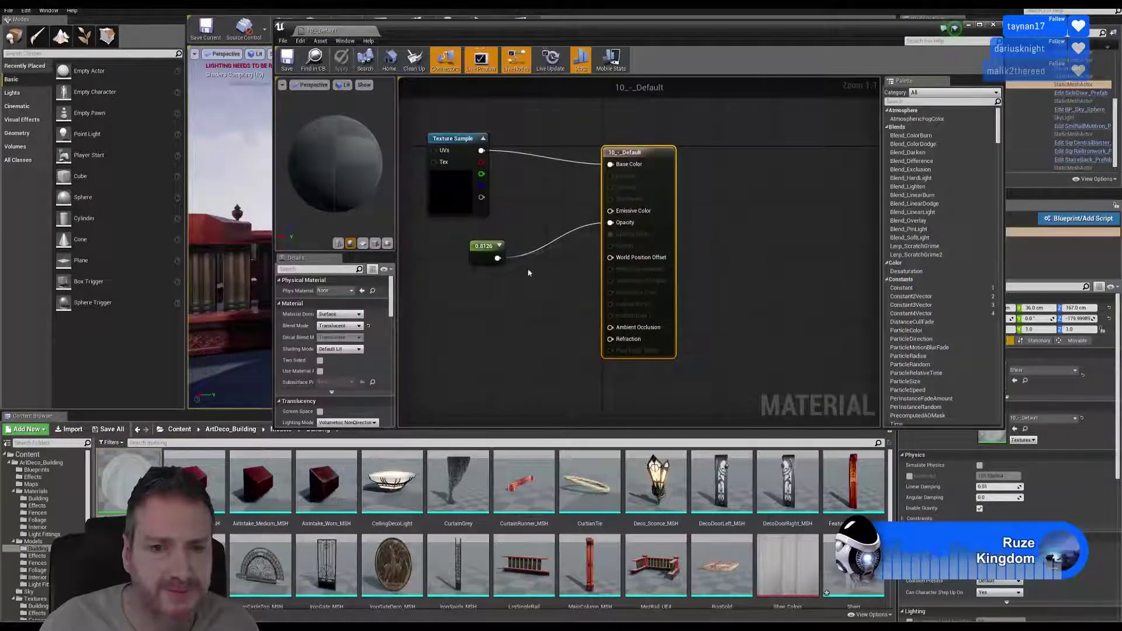
{"action": "left_click", "coordinate": [581, 242]}
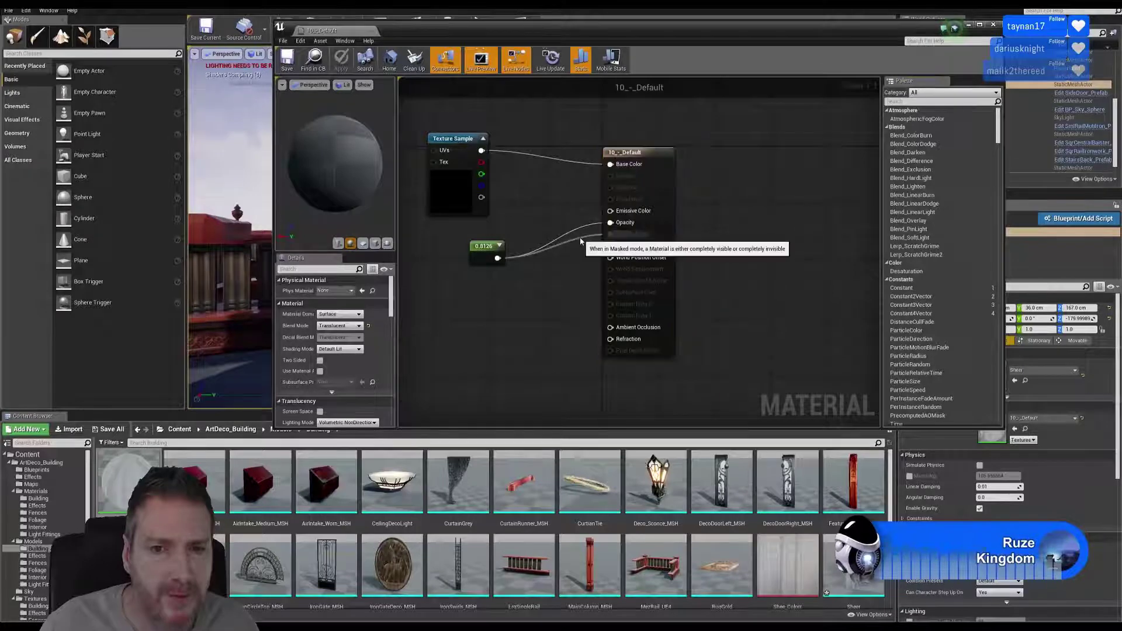
{"action": "right_click", "coordinate": [581, 242]}
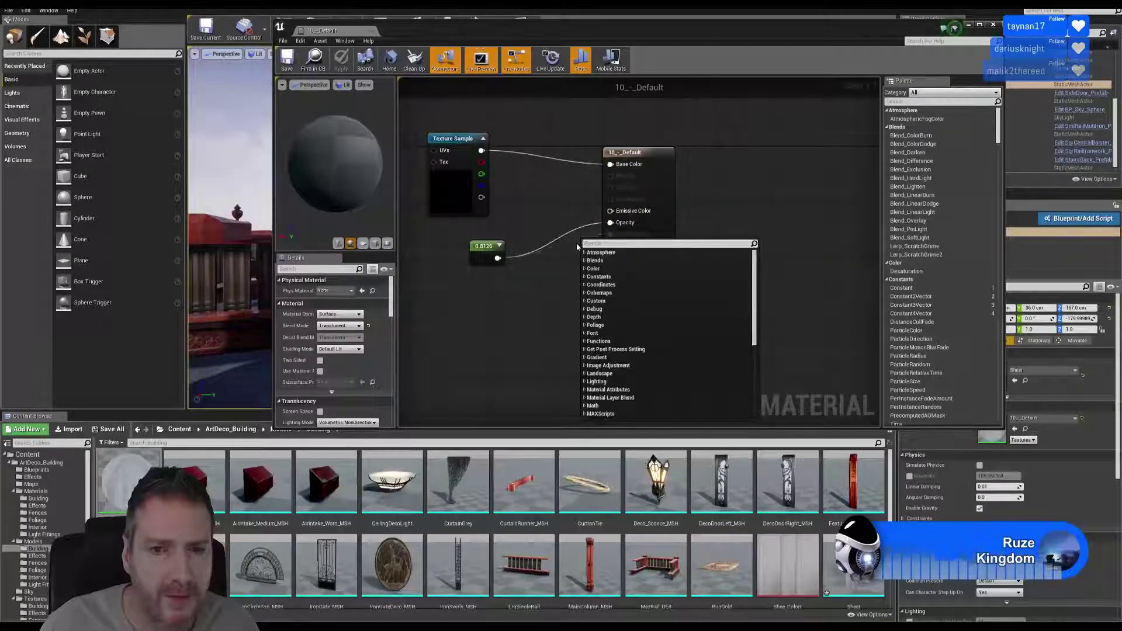
{"action": "left_click", "coordinate": [574, 242]}
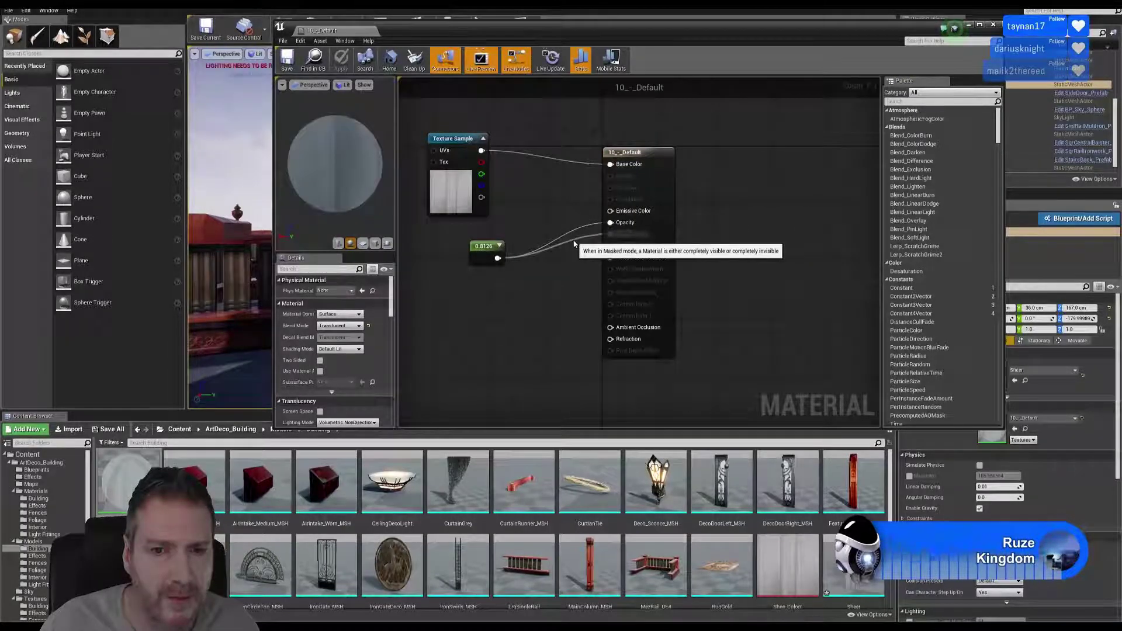
{"action": "left_click_drag", "start_coordinate": [573, 241], "coordinate": [569, 251]}
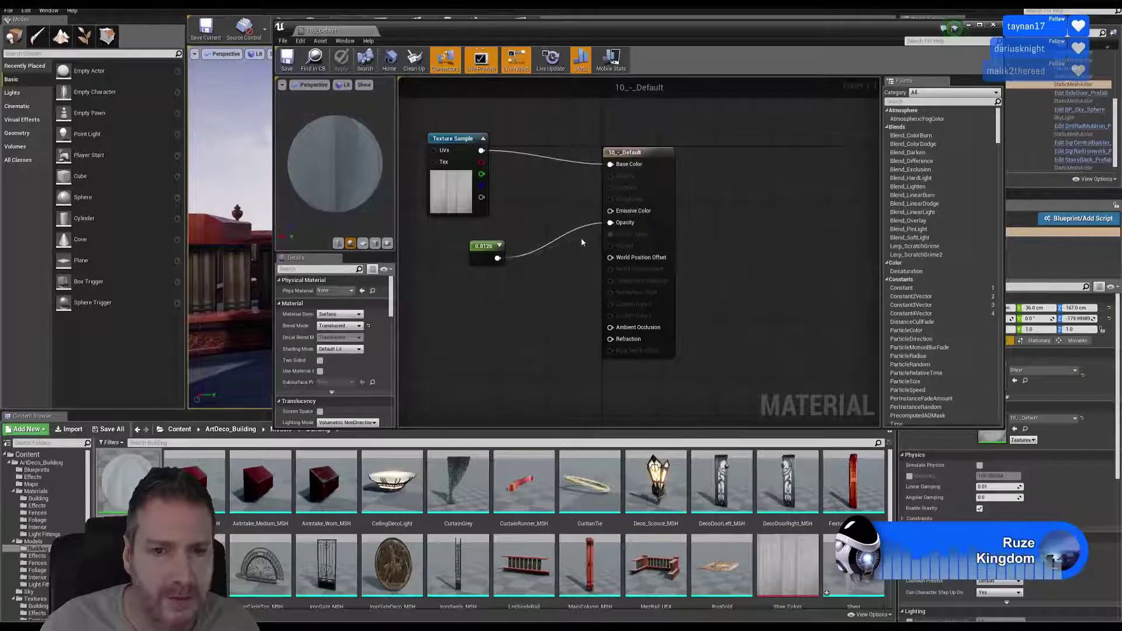
Set the constant driving the material's Opacity to about 0.923, save the material, and close the material editor
{"action": "left_click", "coordinate": [490, 253]}
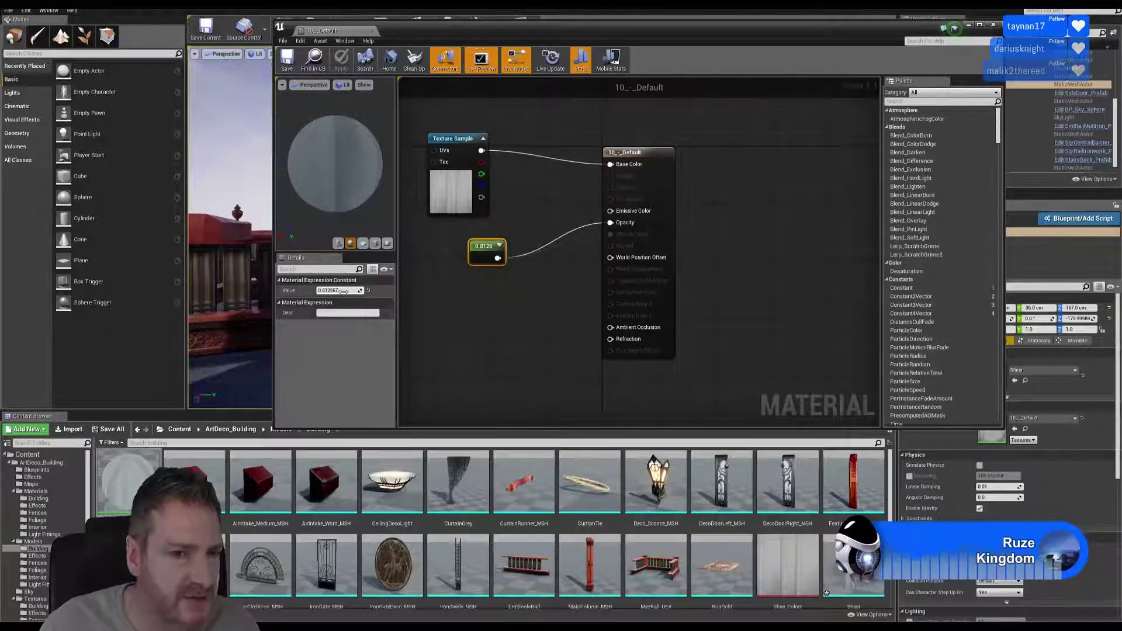
{"action": "left_click_drag", "start_coordinate": [343, 291], "coordinate": [351, 291]}
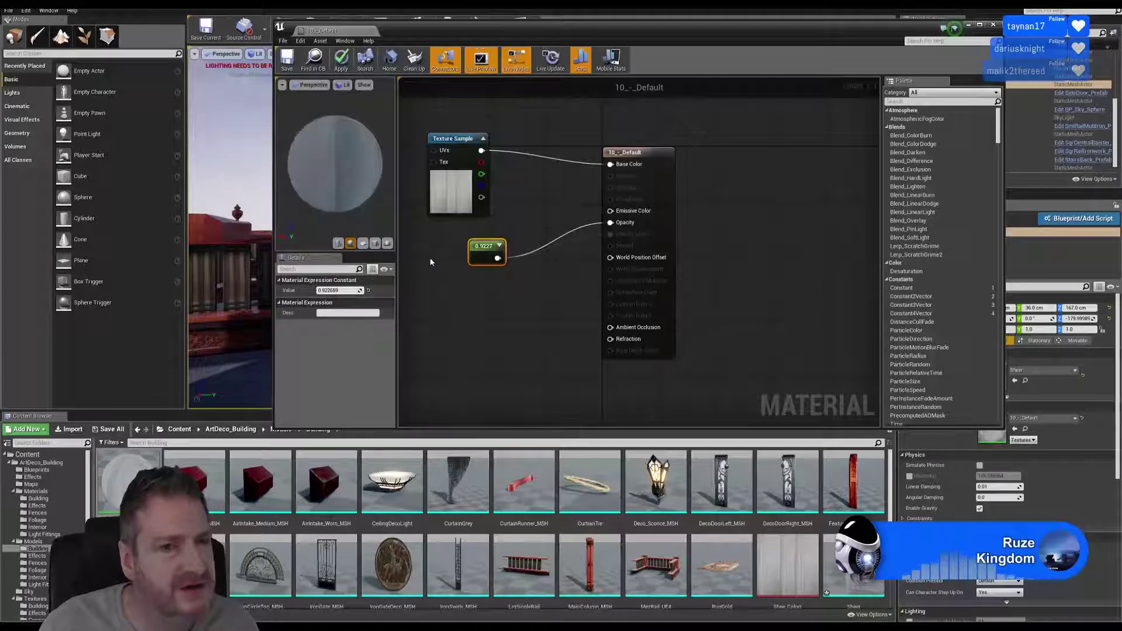
{"action": "left_click", "coordinate": [284, 68]}
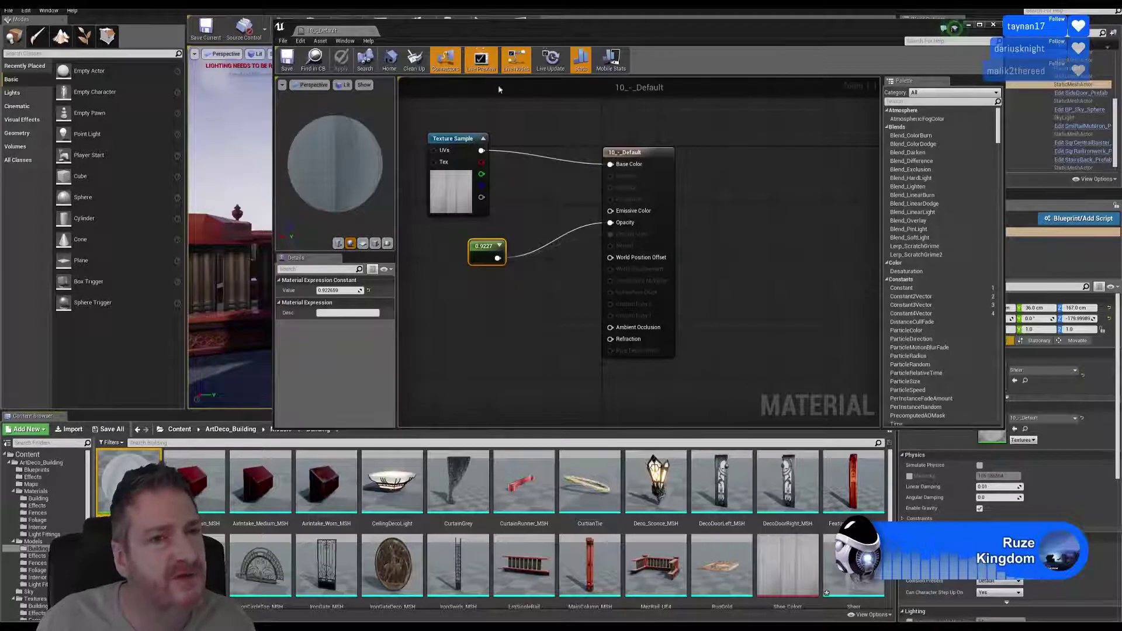
{"action": "left_click", "coordinate": [992, 25]}
{"action": "mouse_move", "coordinate": [646, 226]}
{"action": "right_mouse_down"}
{"action": "mouse_move", "coordinate": [646, 175]}
{"action": "mouse_move", "coordinate": [632, 211]}
{"action": "right_mouse_up"}
{"action": "right_click_drag", "start_coordinate": [577, 271], "coordinate": [655, 205]}
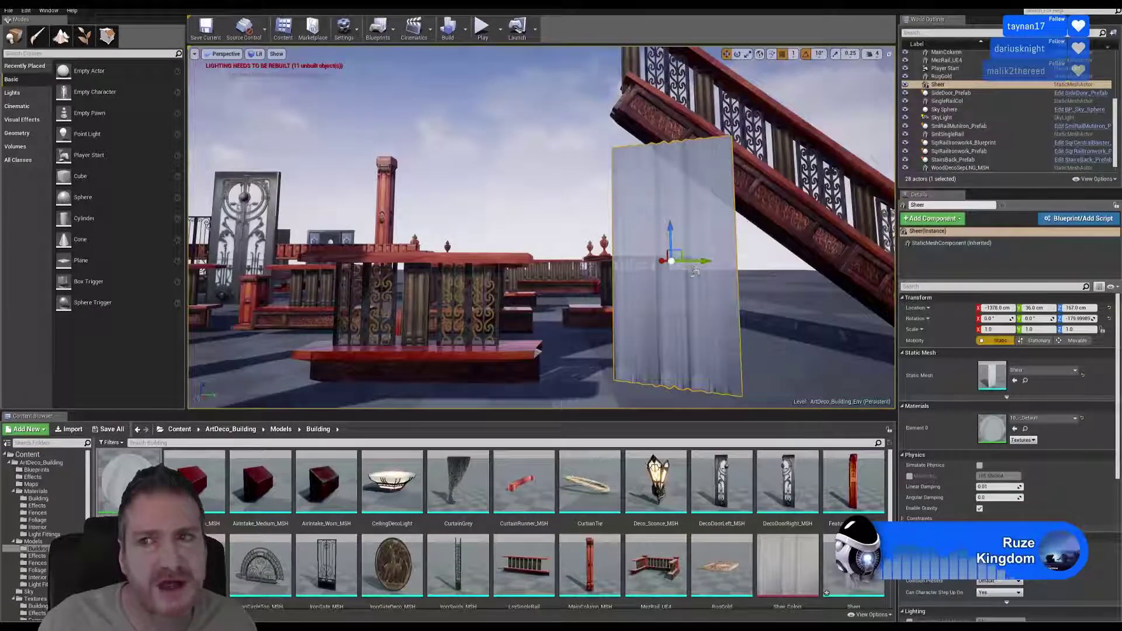
Play the Realtime 3D Modeling reel video stored on the desktop, close it, and return to Unreal Editor
{"action": "key", "text": "super+d"}
{"action": "double_click", "coordinate": [18, 78]}
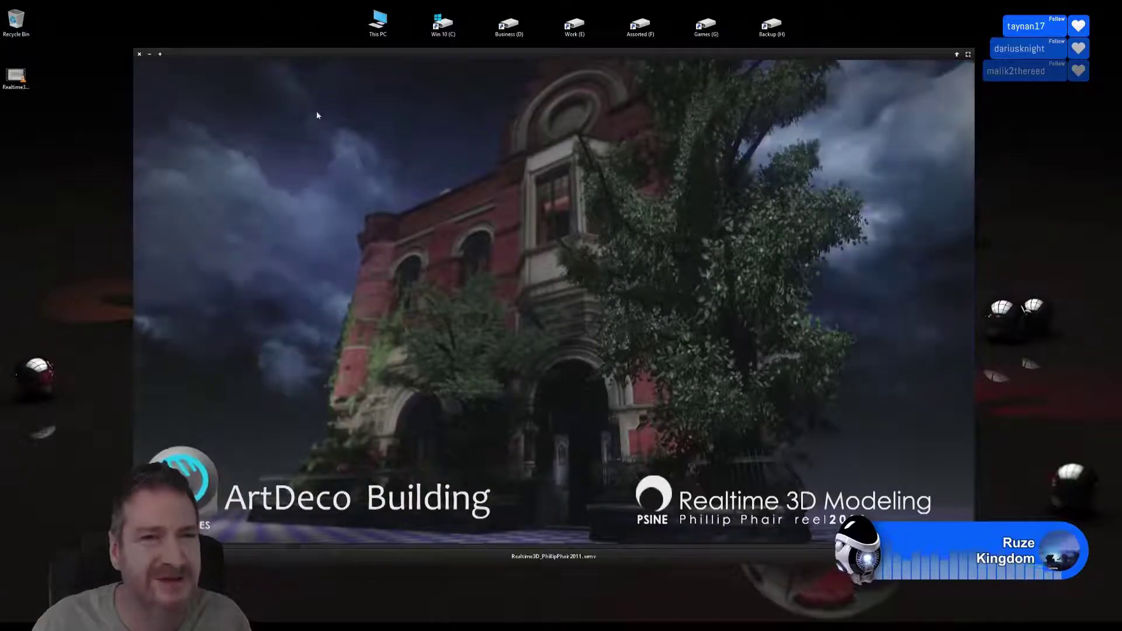
{"action": "left_click", "coordinate": [139, 55]}
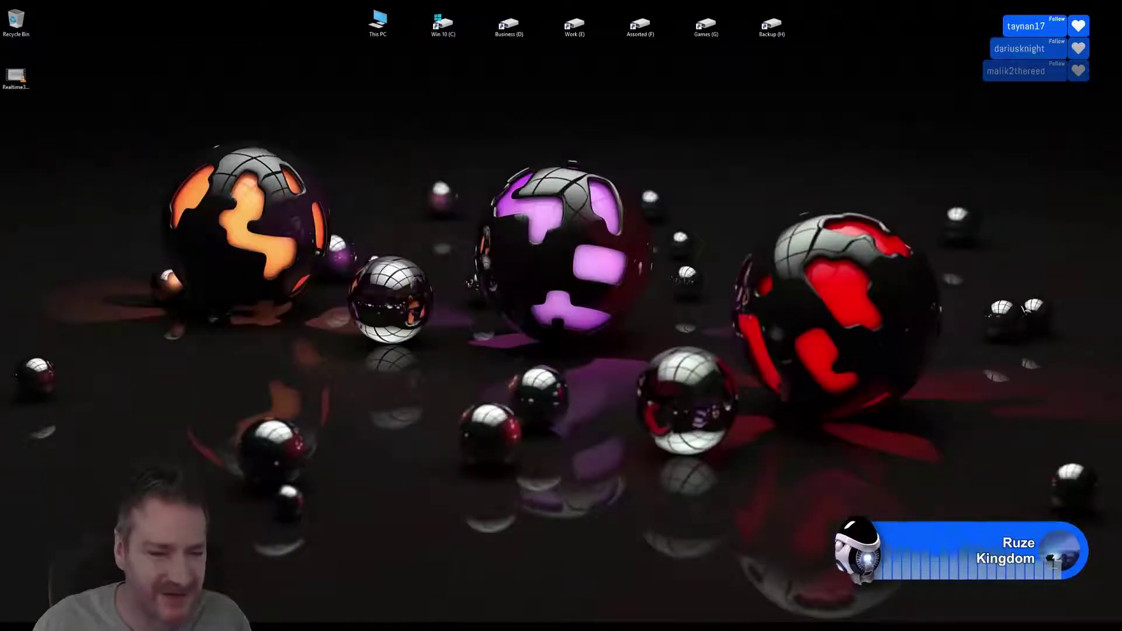
{"action": "key", "text": "alt+Tab"}
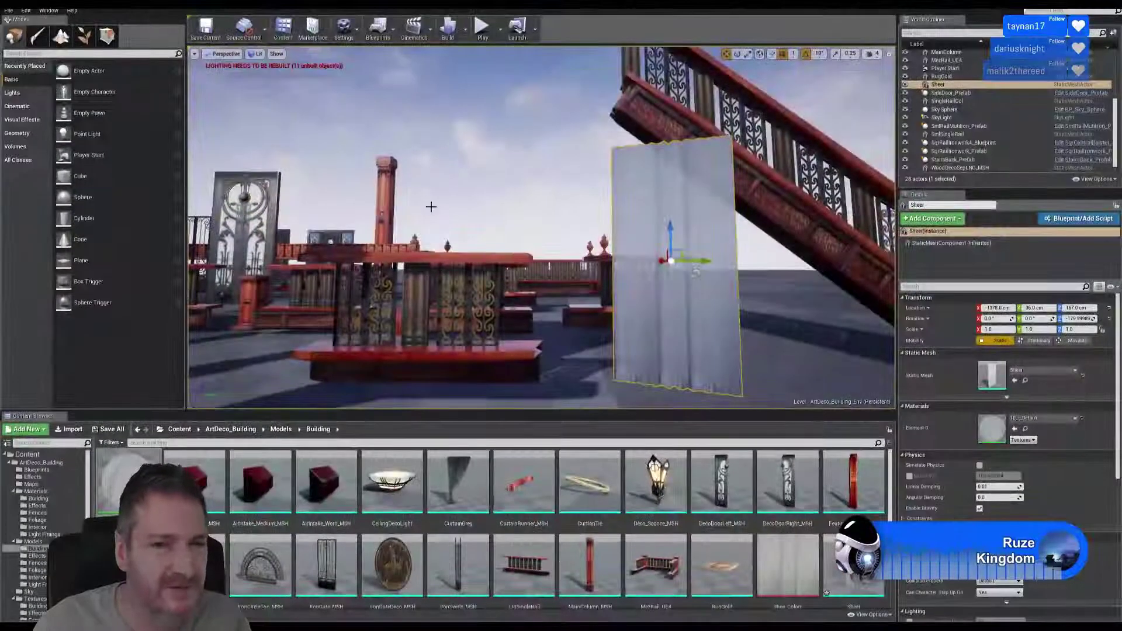
Examine the Sheer curtain's translucency in the level from near and far, against the staircase and railings behind it
{"action": "right_click_drag", "start_coordinate": [431, 206], "coordinate": [403, 187]}
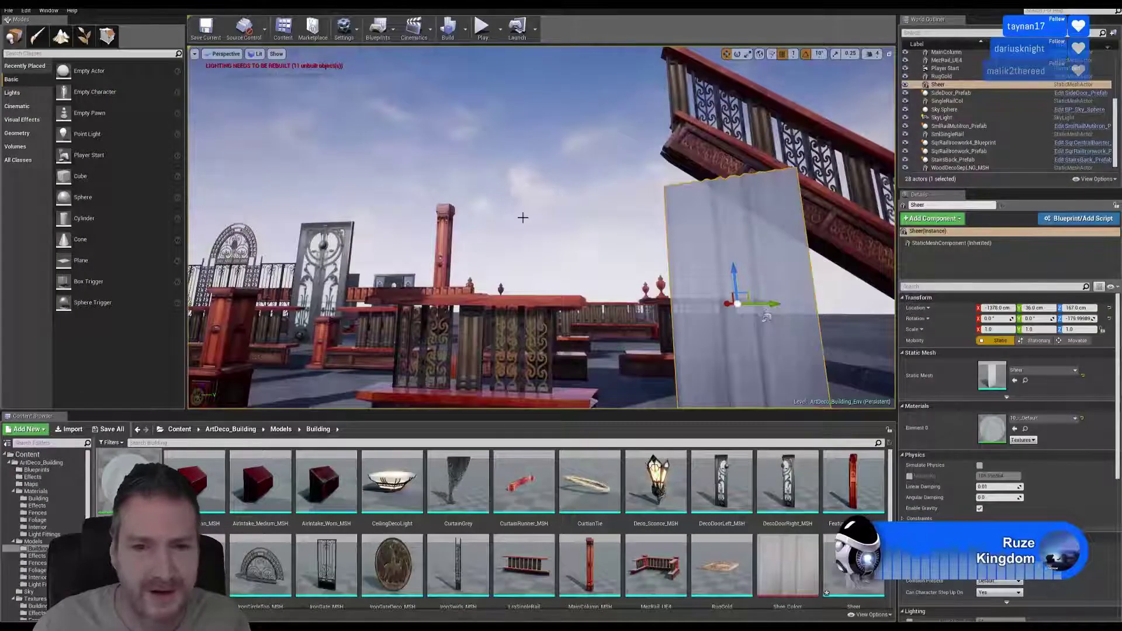
{"action": "key", "text": "s"}
{"action": "right_click_drag", "start_coordinate": [523, 217], "coordinate": [549, 233]}
{"action": "key", "text": "w"}
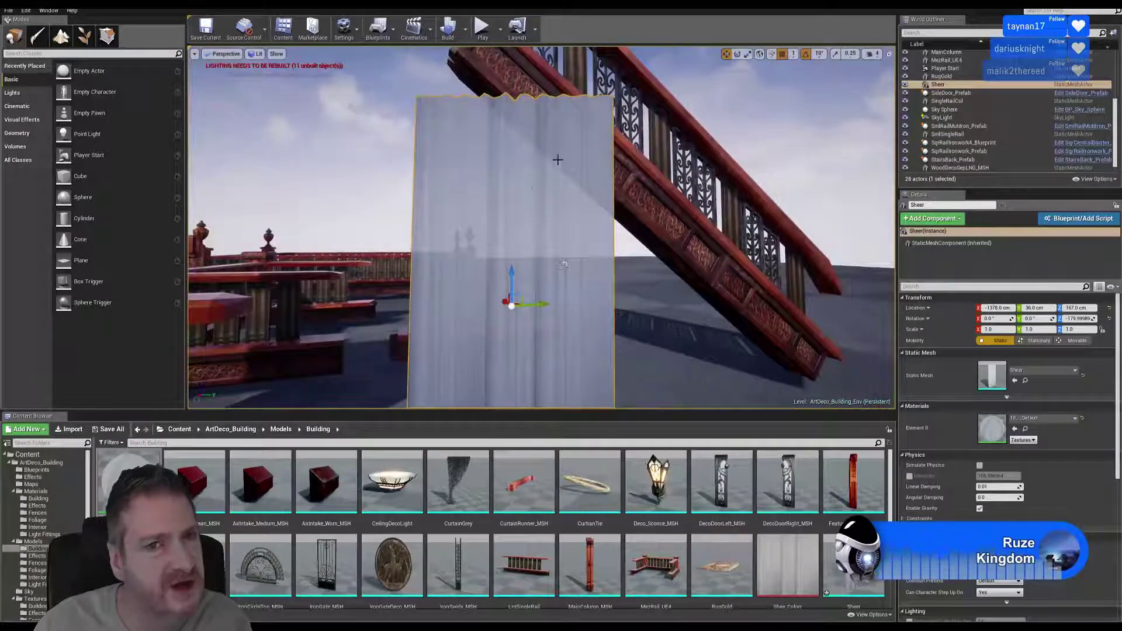
{"action": "key", "text": "w"}
{"action": "right_click_drag", "start_coordinate": [565, 176], "coordinate": [573, 174]}
{"action": "right_click_drag", "start_coordinate": [512, 194], "coordinate": [519, 179]}
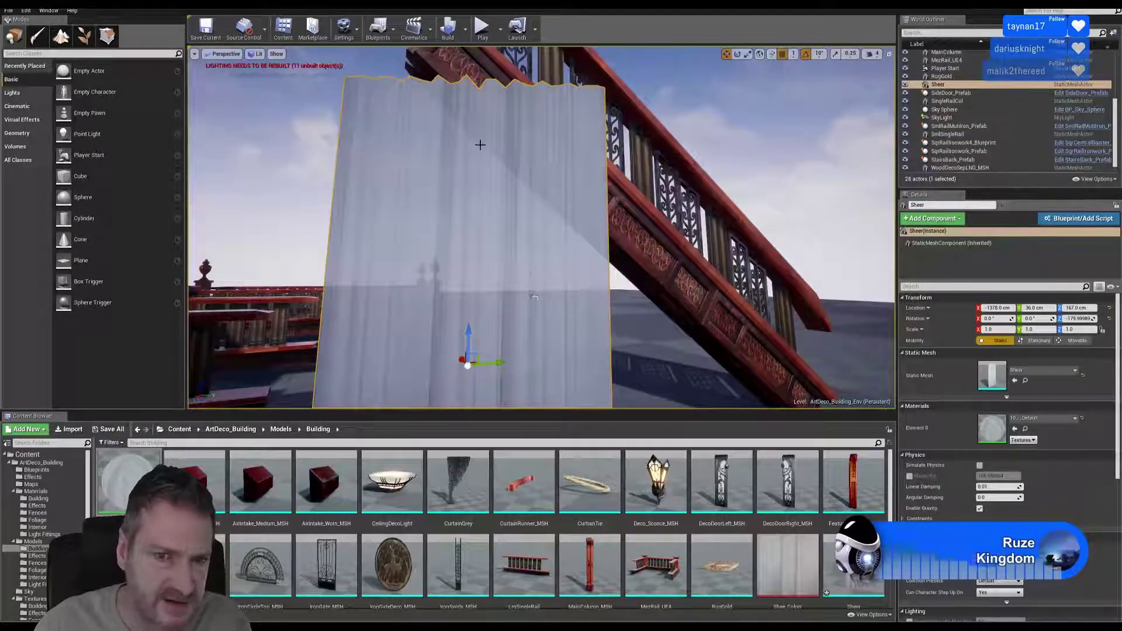
{"action": "right_click_drag", "start_coordinate": [534, 296], "coordinate": [520, 217]}
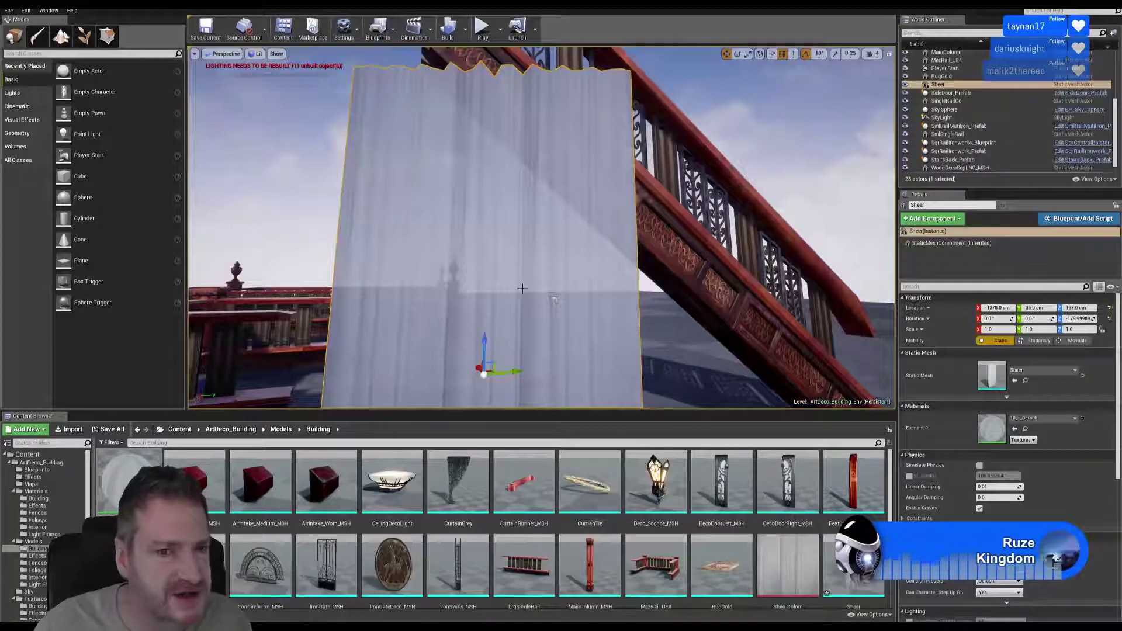
{"action": "right_click_drag", "start_coordinate": [538, 195], "coordinate": [522, 203]}
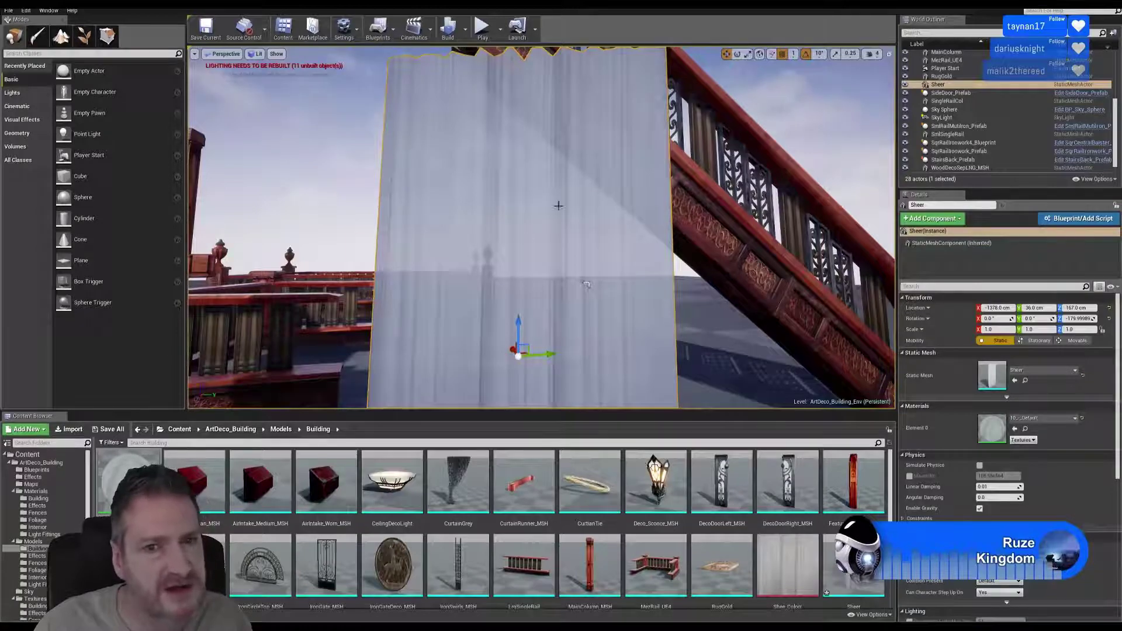
{"action": "key", "text": "s"}
{"action": "right_click_drag", "start_coordinate": [483, 235], "coordinate": [384, 231]}
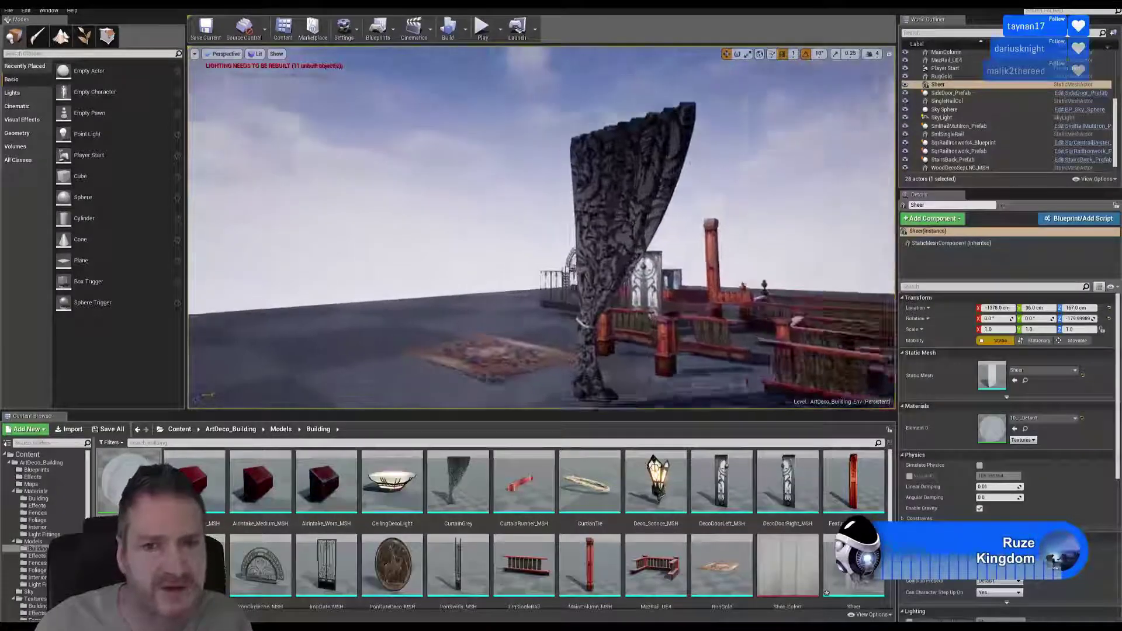
Move the Sheer curtain clear of the railings to about X -1795, Y -31, Z 286 cm
{"action": "right_click_drag", "start_coordinate": [517, 202], "coordinate": [540, 217]}
{"action": "right_click_drag", "start_coordinate": [592, 156], "coordinate": [581, 160]}
{"action": "right_click_drag", "start_coordinate": [538, 391], "coordinate": [554, 368], "text": "ctrl"}
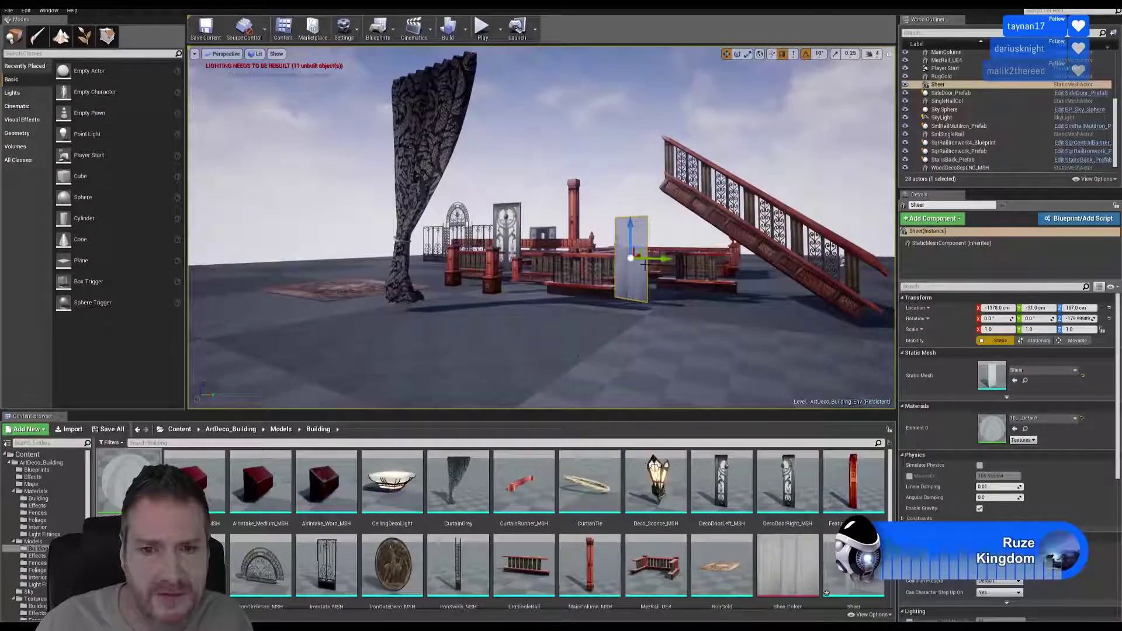
{"action": "right_click_drag", "start_coordinate": [644, 265], "coordinate": [641, 264]}
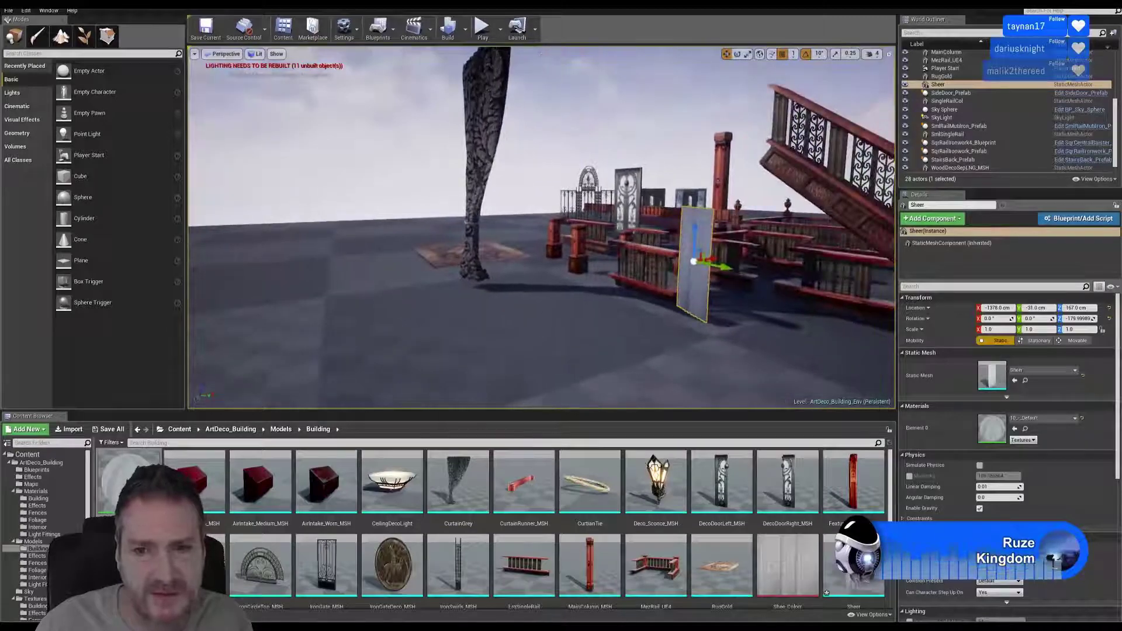
{"action": "left_click_drag", "start_coordinate": [717, 258], "coordinate": [501, 182]}
{"action": "right_click_drag", "start_coordinate": [504, 190], "coordinate": [569, 229]}
{"action": "right_click_drag", "start_coordinate": [844, 177], "coordinate": [742, 178]}
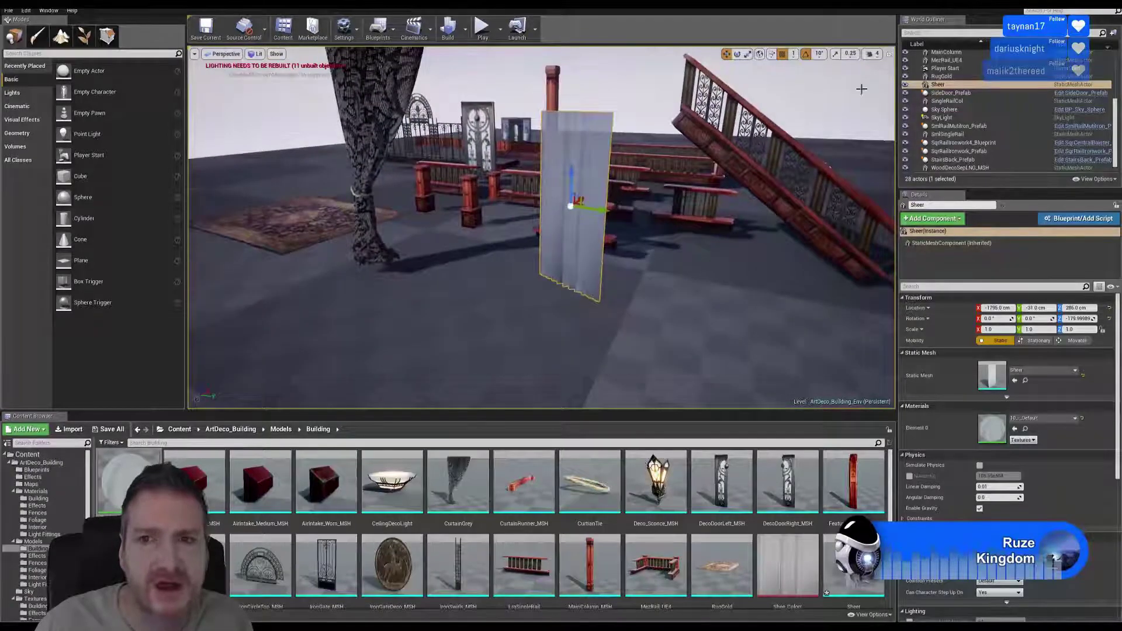
In the top wireframe view, rotate the Sheer curtain about the vertical axis to about 160° so it aligns with the grid
{"action": "left_click", "coordinate": [889, 55]}
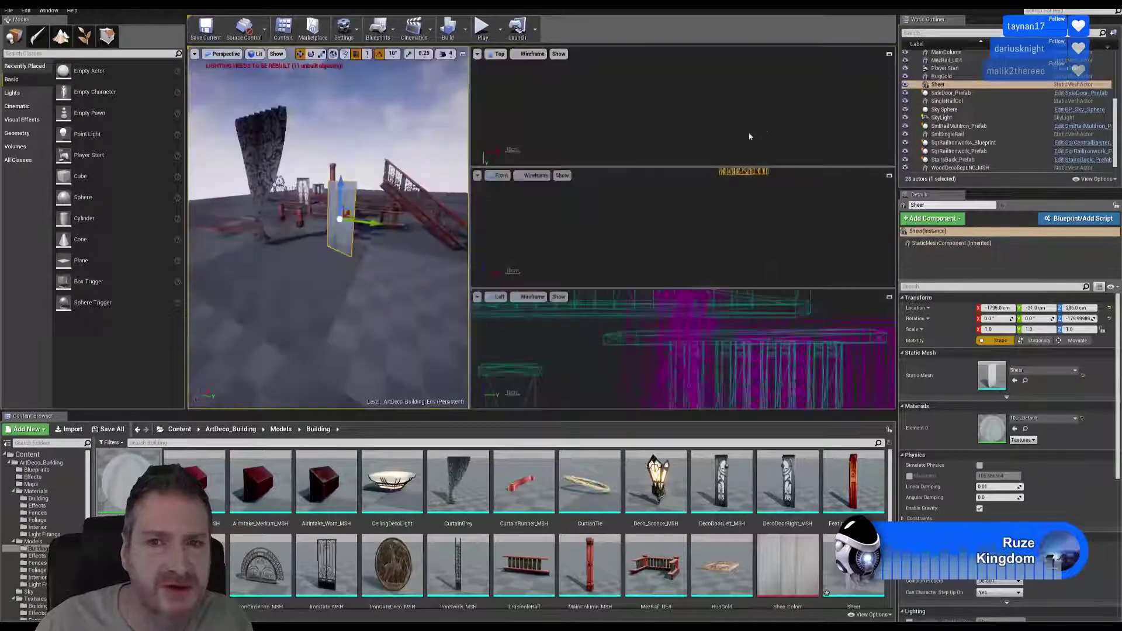
{"action": "right_click", "coordinate": [749, 215]}
{"action": "left_click", "coordinate": [889, 54]}
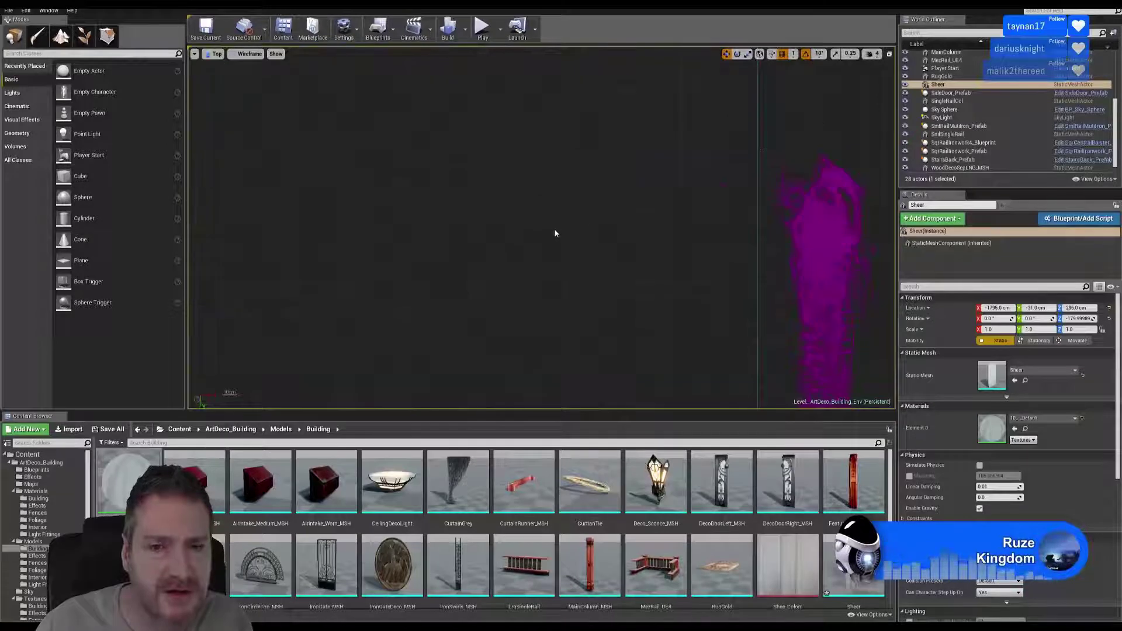
{"action": "scroll", "coordinate": [555, 230], "scroll_direction": "down", "scroll_amount": 9}
{"action": "right_click_drag", "start_coordinate": [535, 272], "coordinate": [487, 184]}
{"action": "key", "text": "f"}
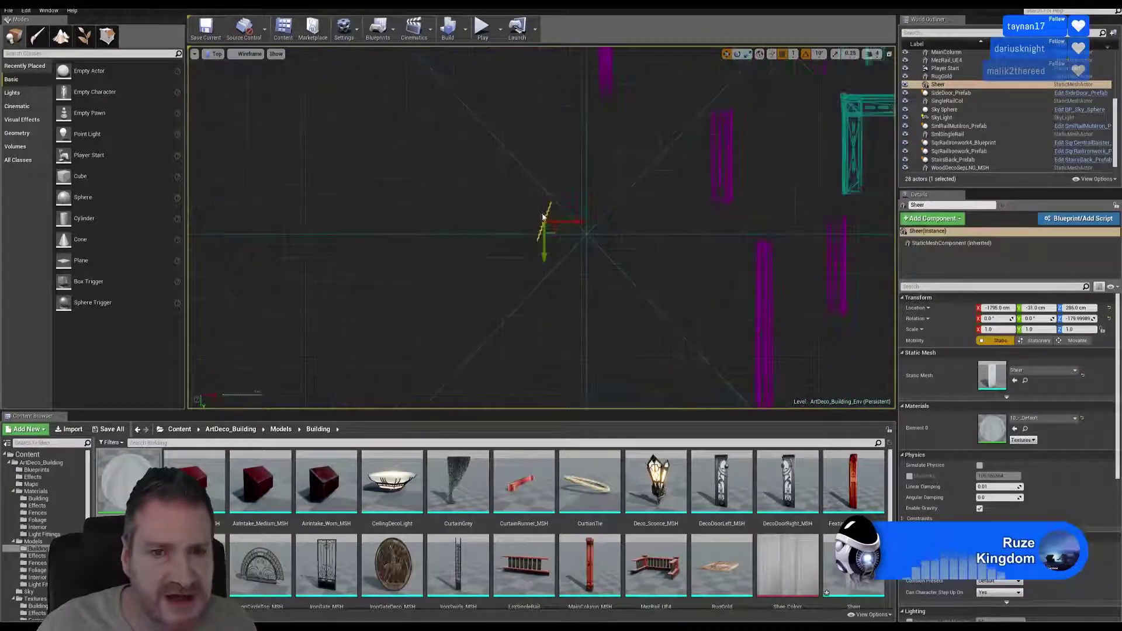
{"action": "left_click", "coordinate": [737, 53]}
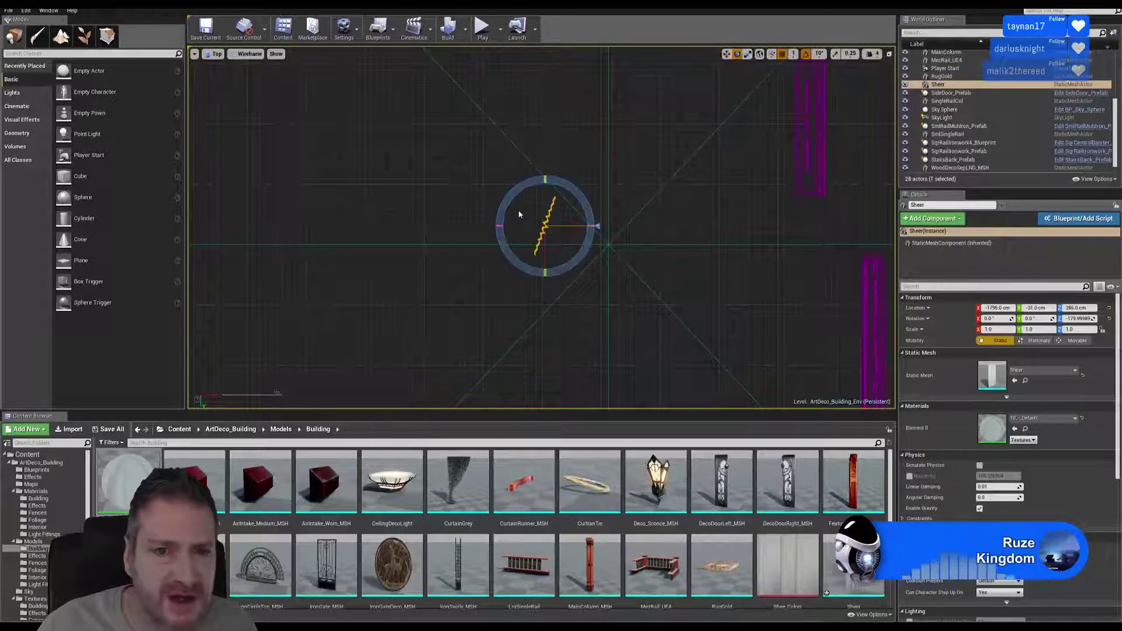
{"action": "left_click_drag", "start_coordinate": [509, 201], "coordinate": [633, 195]}
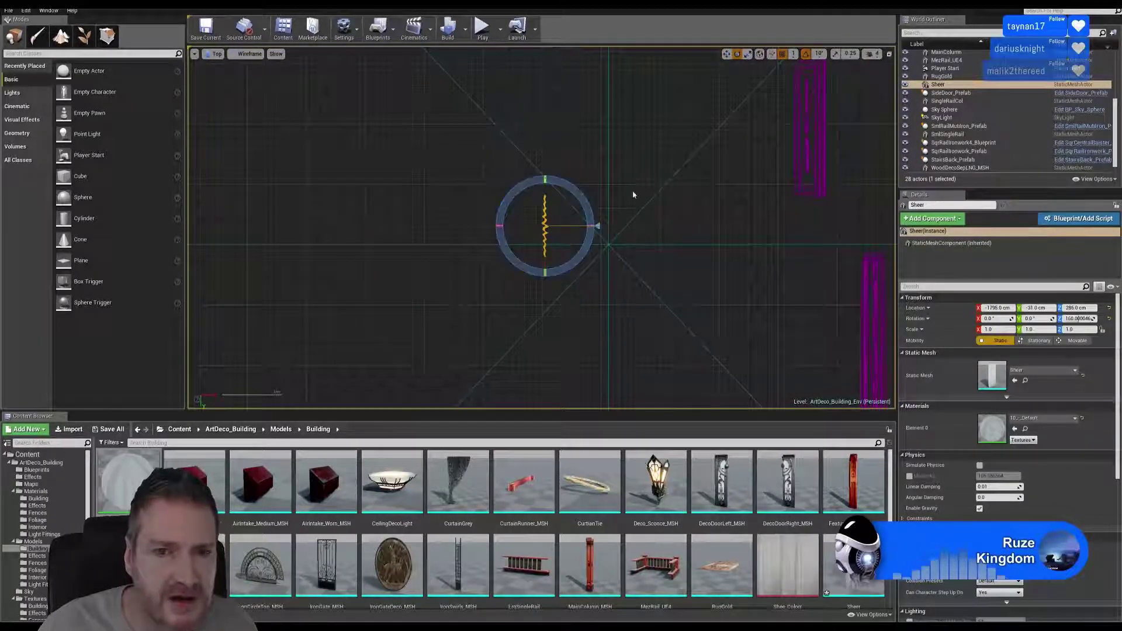
Move the Sheer curtain in the top view directly behind the grey curtain, to about X -1609, Y -483 cm
{"action": "left_click", "coordinate": [727, 54]}
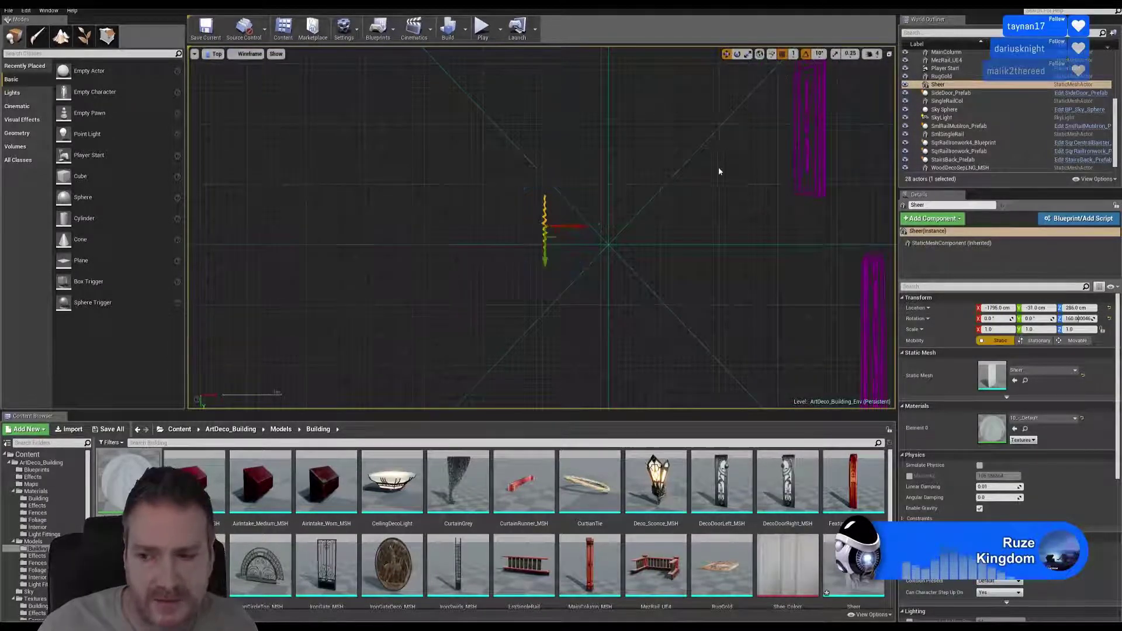
{"action": "right_click_drag", "start_coordinate": [719, 170], "coordinate": [645, 268]}
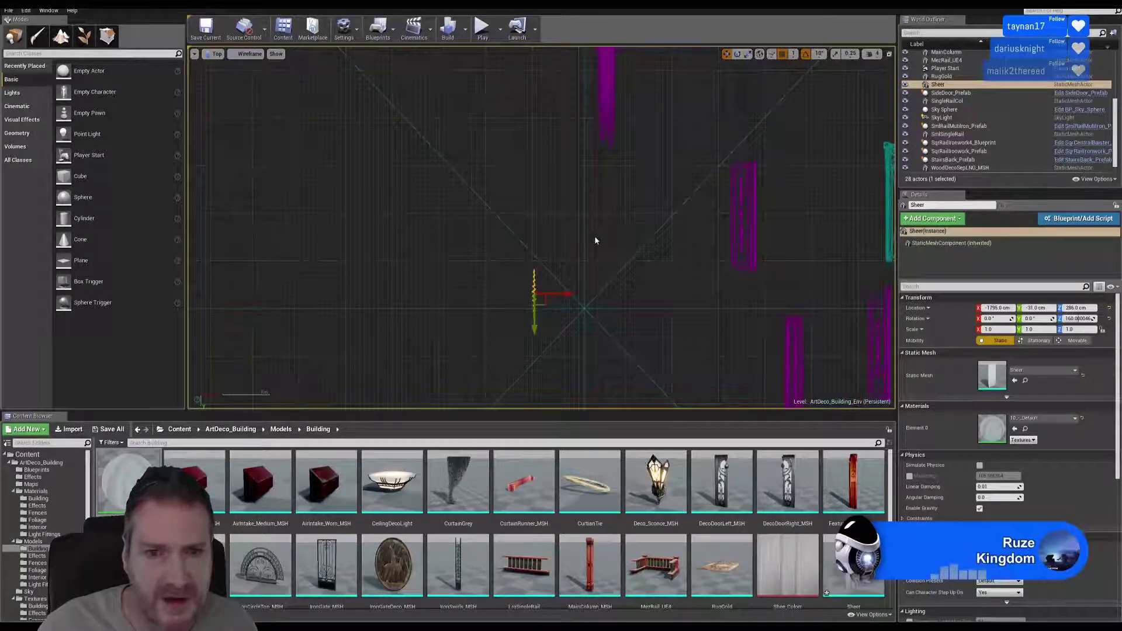
{"action": "left_click_drag", "start_coordinate": [541, 301], "coordinate": [623, 108]}
{"action": "right_click_drag", "start_coordinate": [653, 143], "coordinate": [626, 298]}
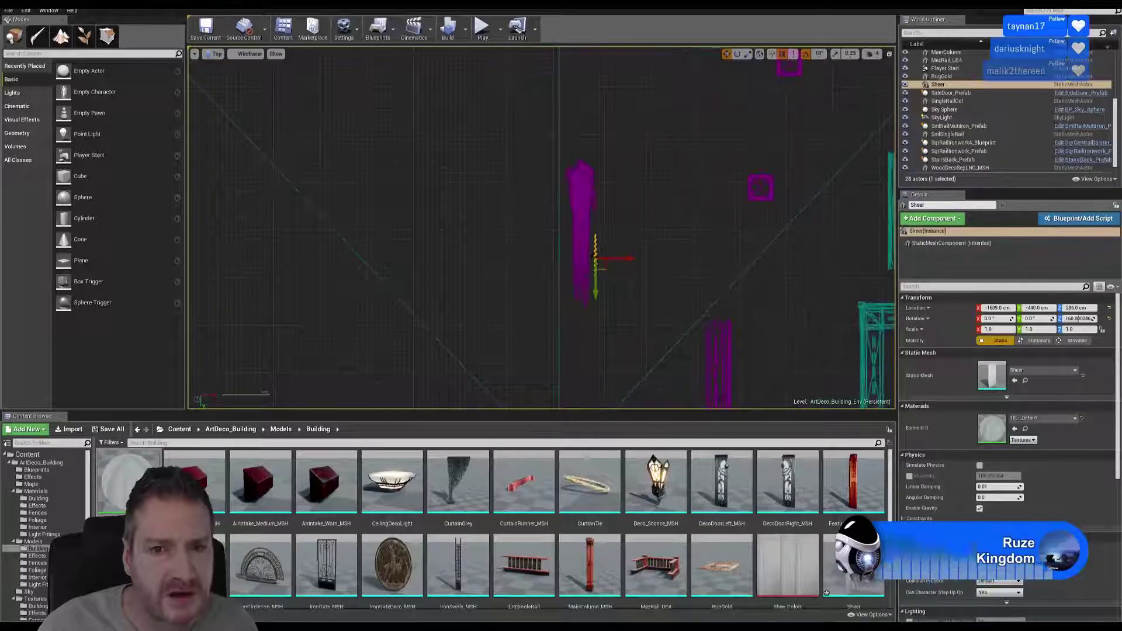
{"action": "left_click_drag", "start_coordinate": [600, 258], "coordinate": [603, 266]}
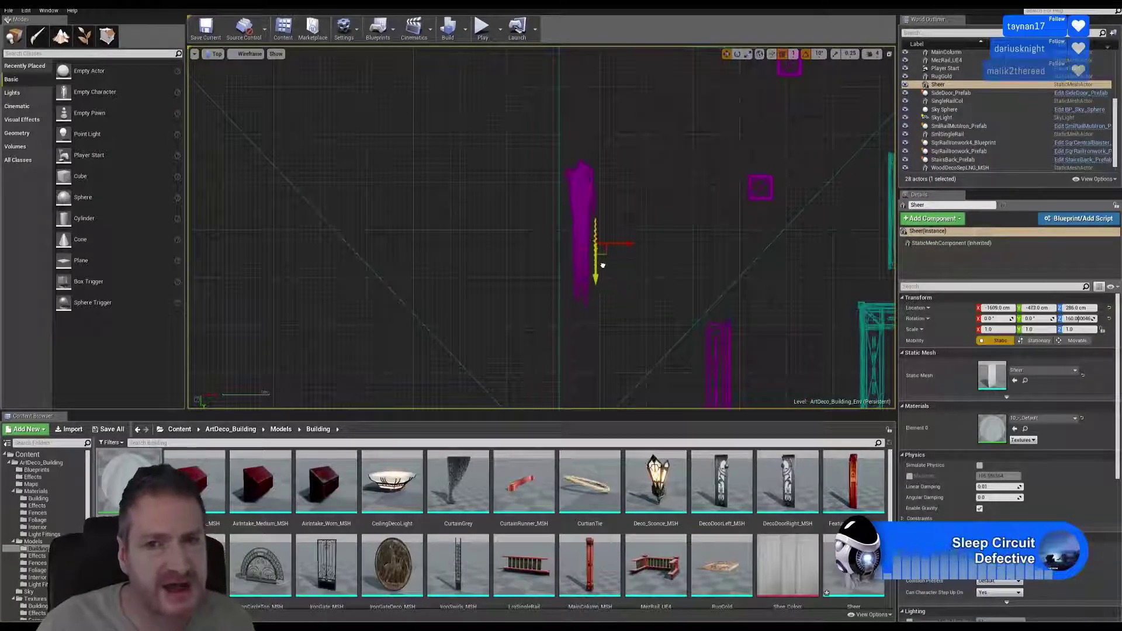
Return to the perspective view, compare the Sheer's size with the grey curtain, and activate the scale tool
{"action": "left_click", "coordinate": [889, 54]}
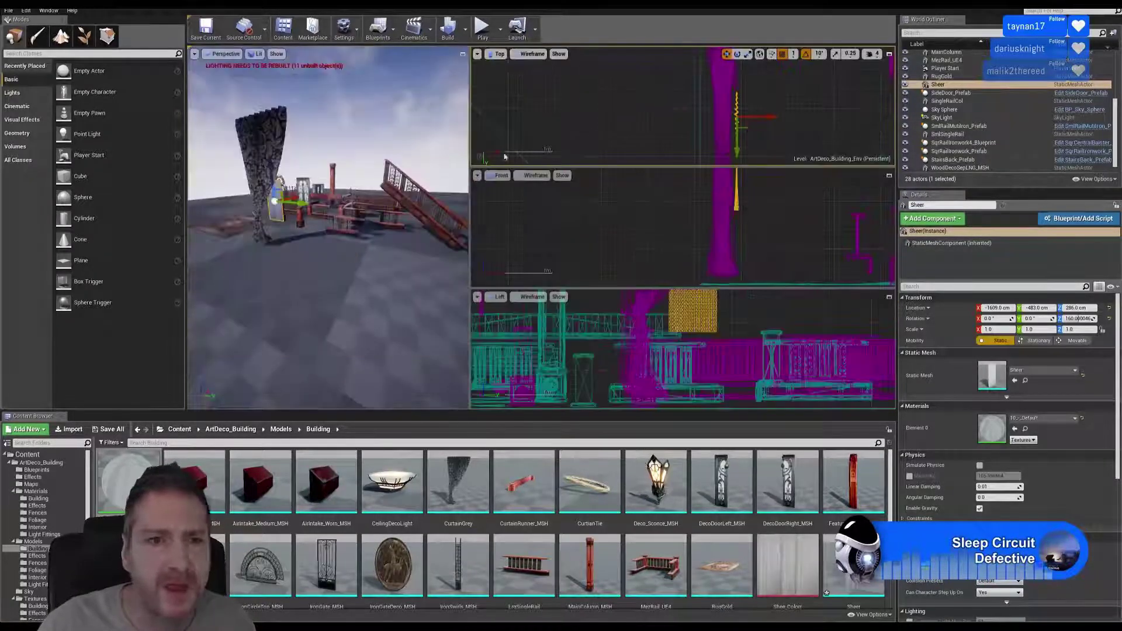
{"action": "left_click", "coordinate": [462, 54]}
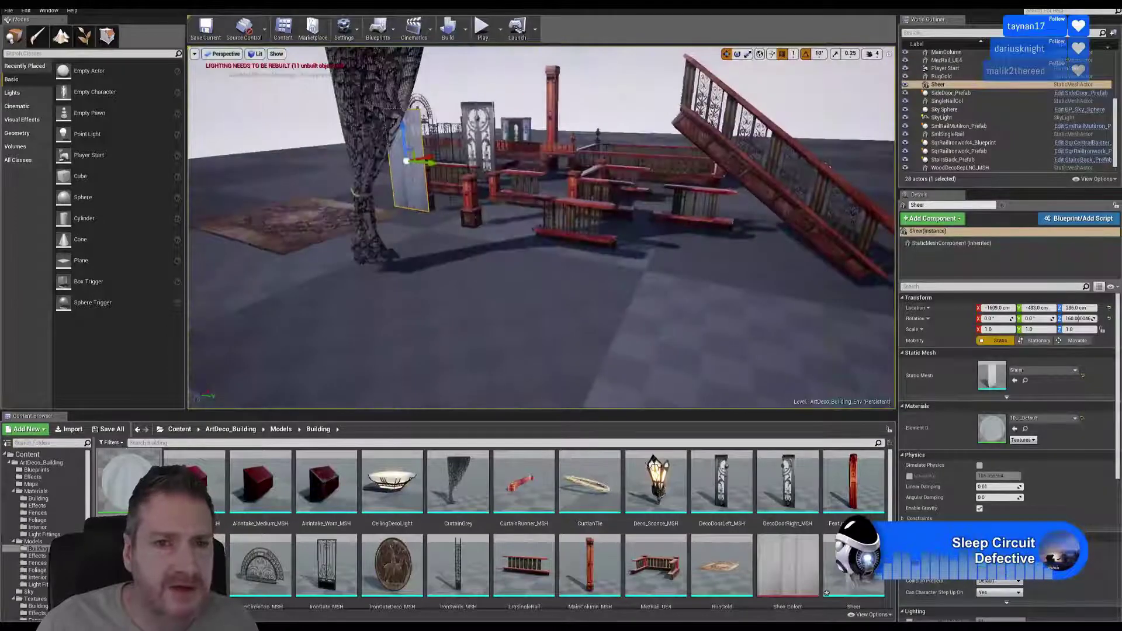
{"action": "key", "text": "f"}
{"action": "right_click_drag", "start_coordinate": [542, 228], "coordinate": [584, 210]}
{"action": "mouse_move", "coordinate": [481, 197]}
{"action": "right_mouse_down"}
{"action": "mouse_move", "coordinate": [544, 234]}
{"action": "mouse_move", "coordinate": [481, 198]}
{"action": "right_mouse_up"}
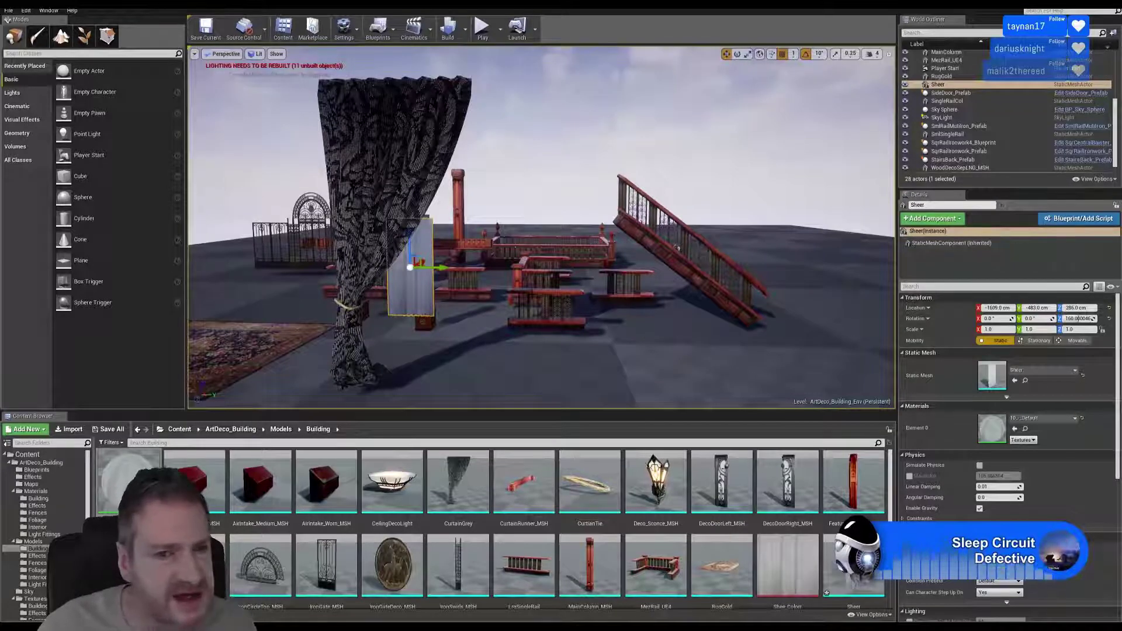
{"action": "left_click", "coordinate": [747, 56]}
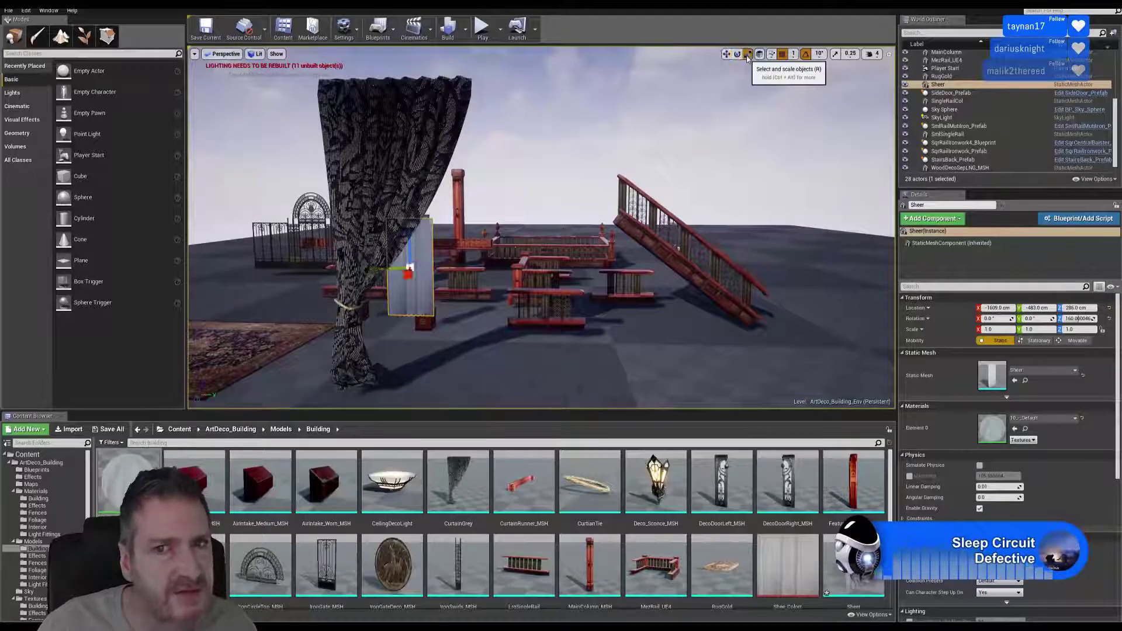